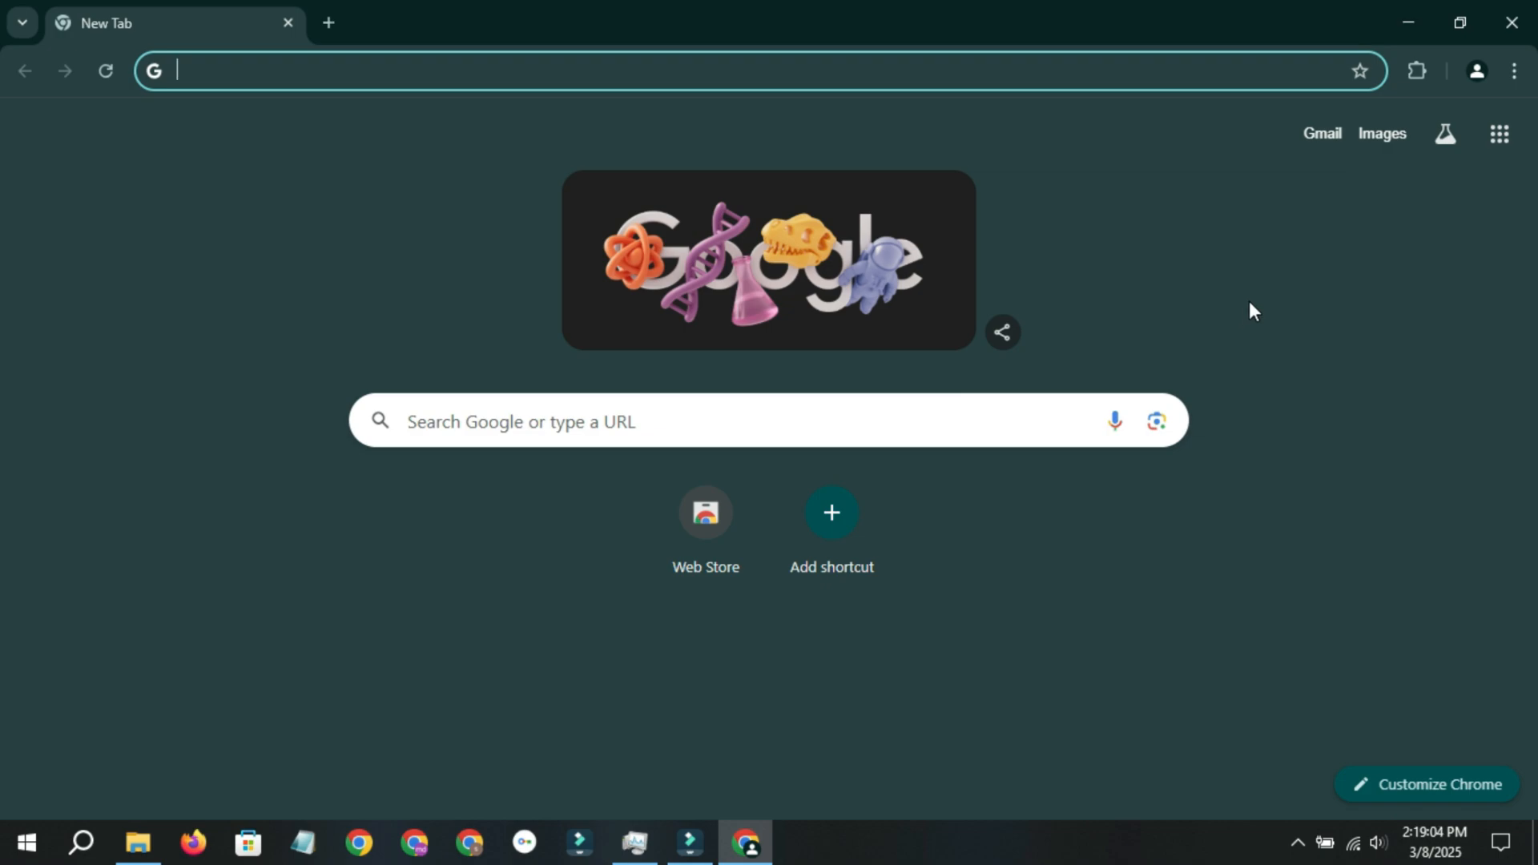
Search the web for clipchamp and open the official Clipchamp website.
text(clip)
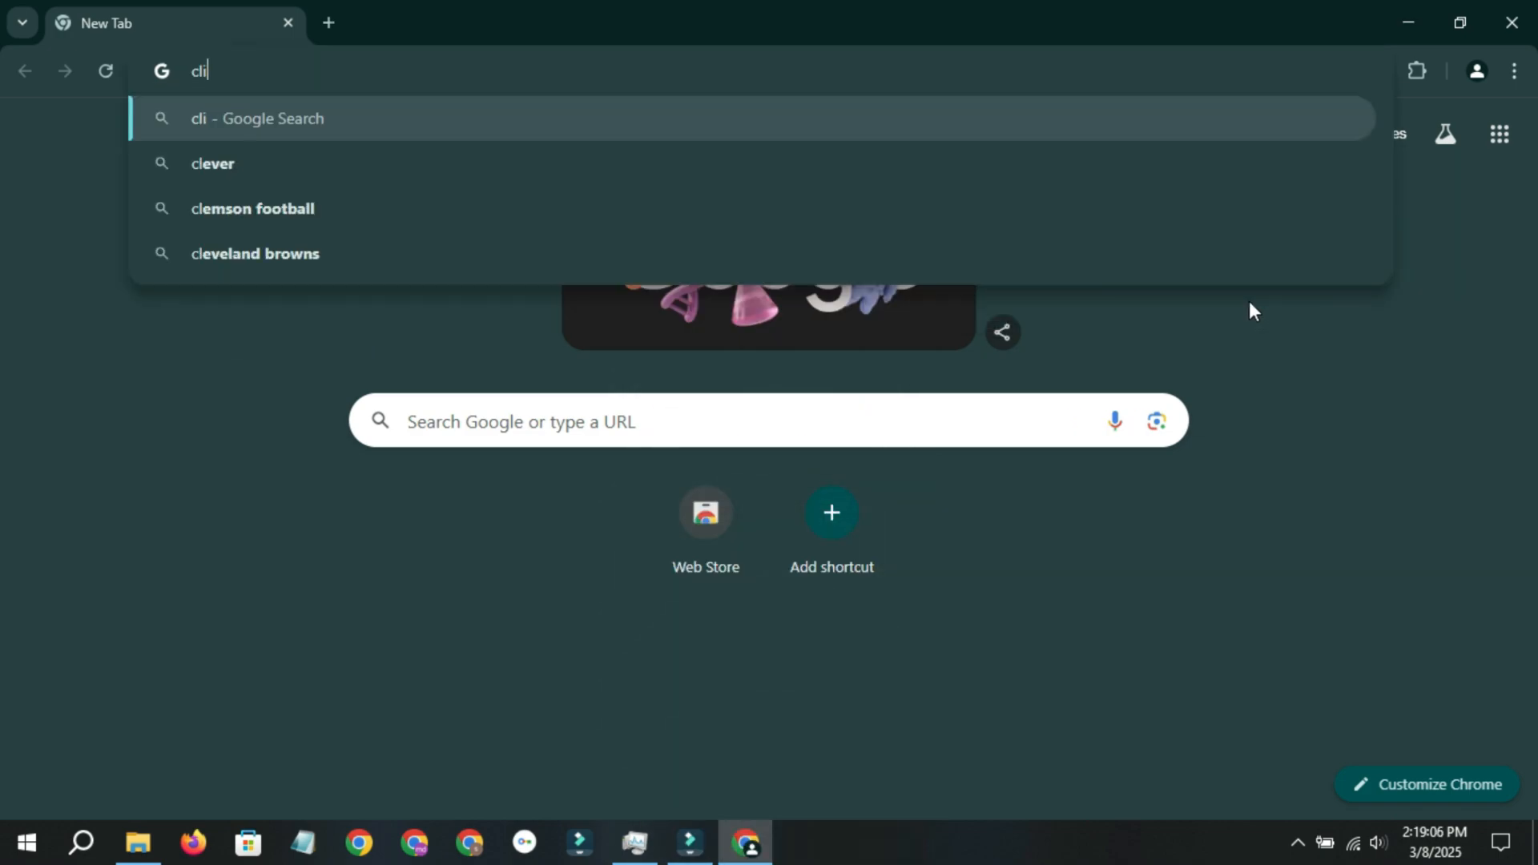
text(champ)
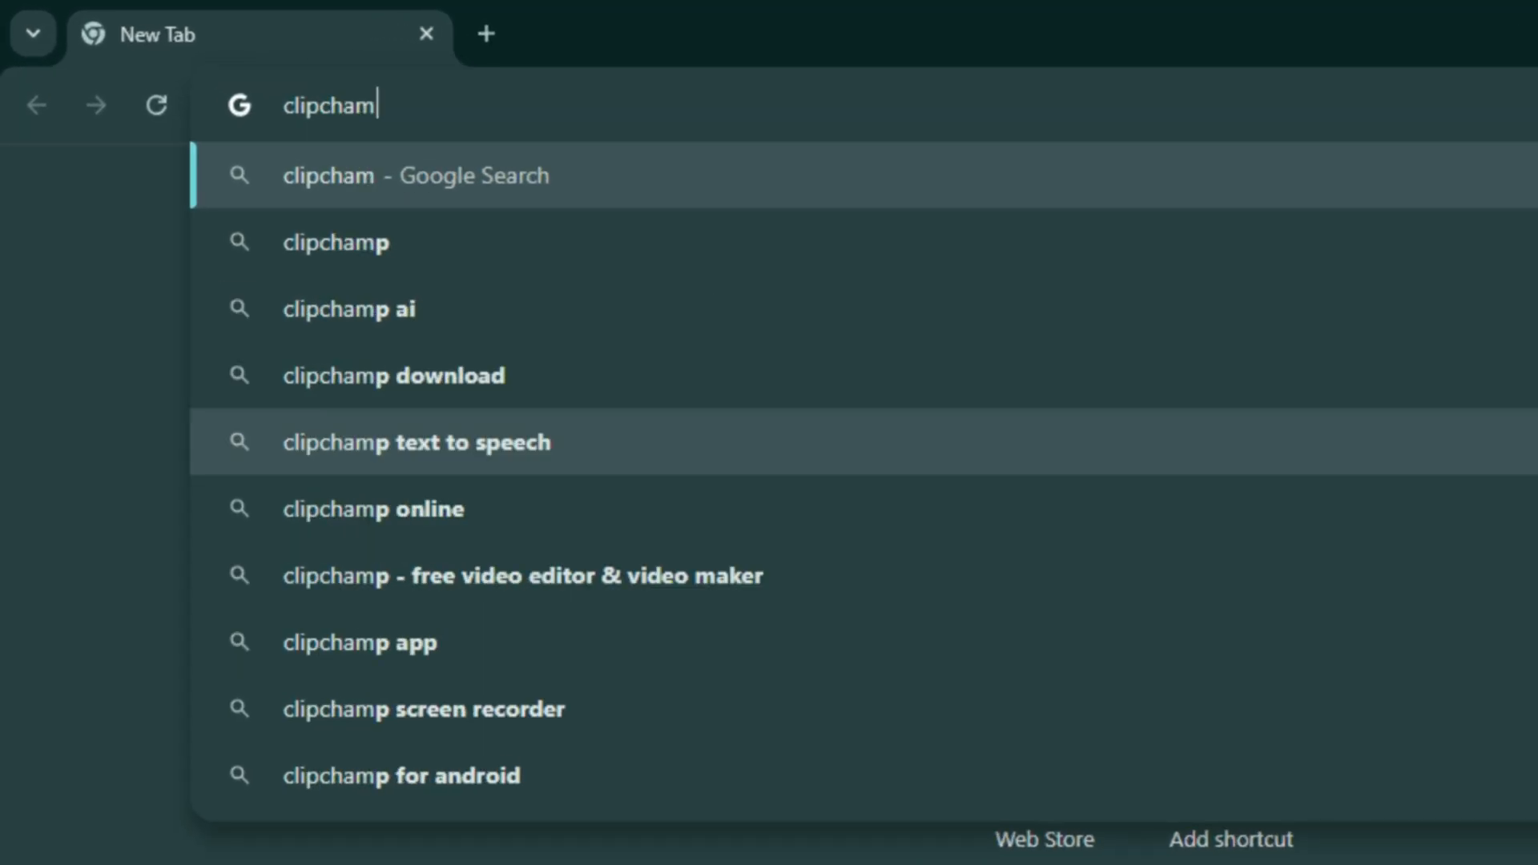
key(Return)
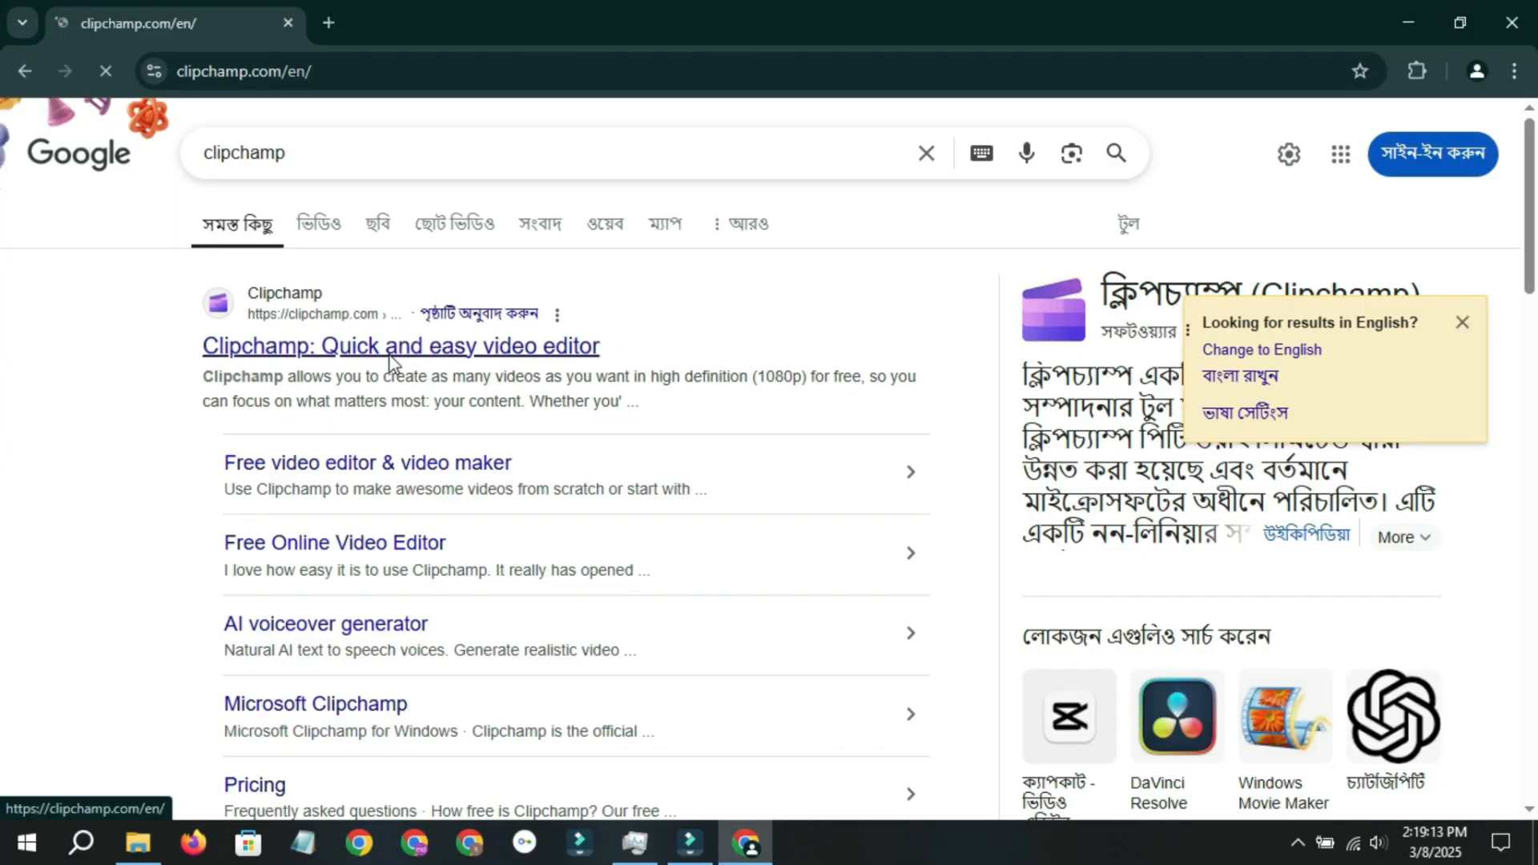
click(392, 362)
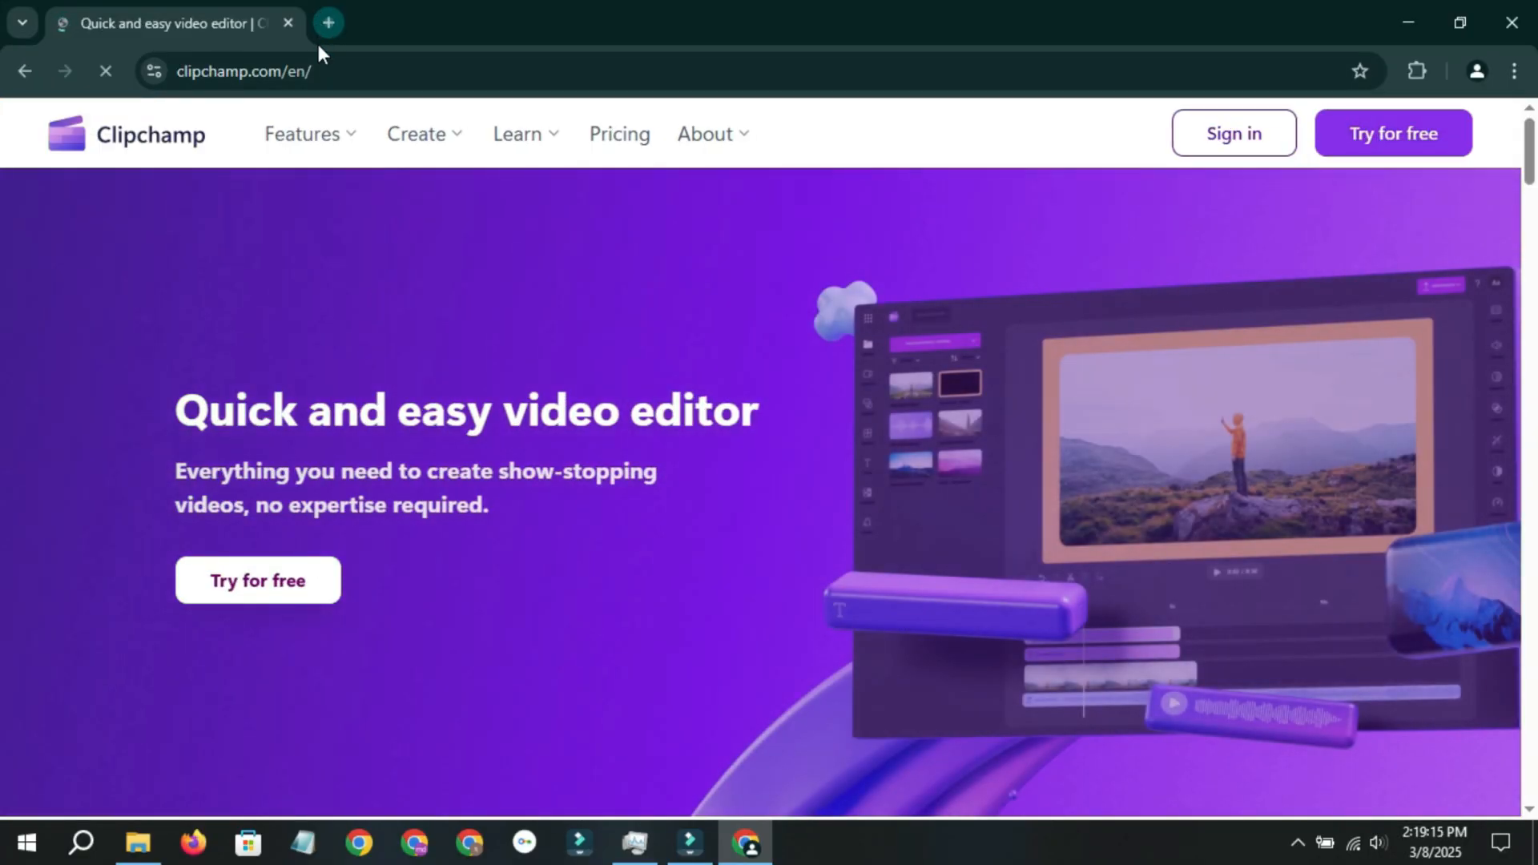
Search for temp mail in a new browser tab and open the temp-mail.org site.
click(319, 34)
text(temp mail)
key(Return)
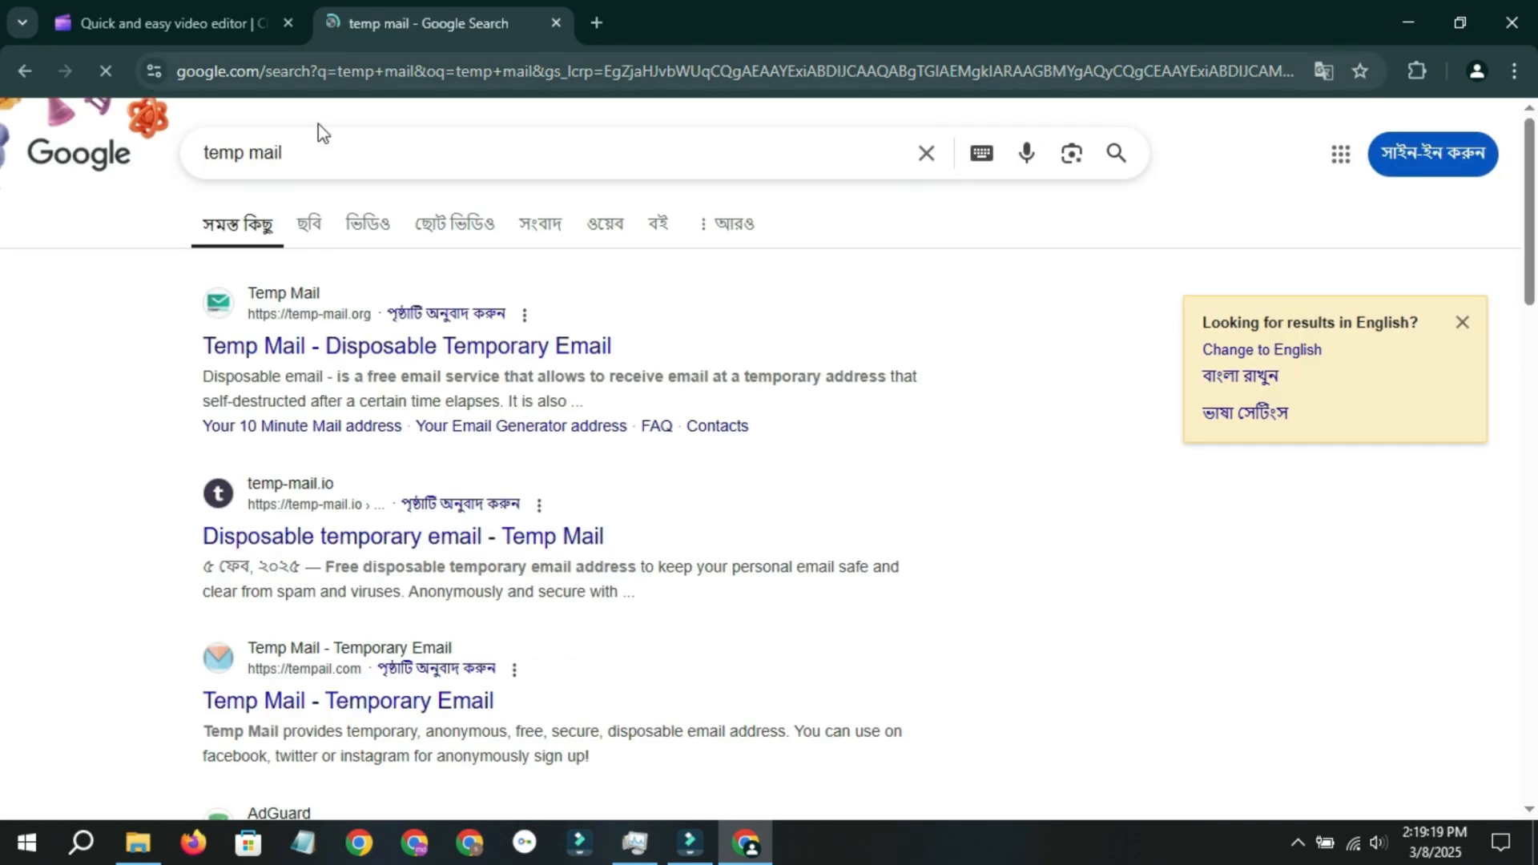
click(309, 296)
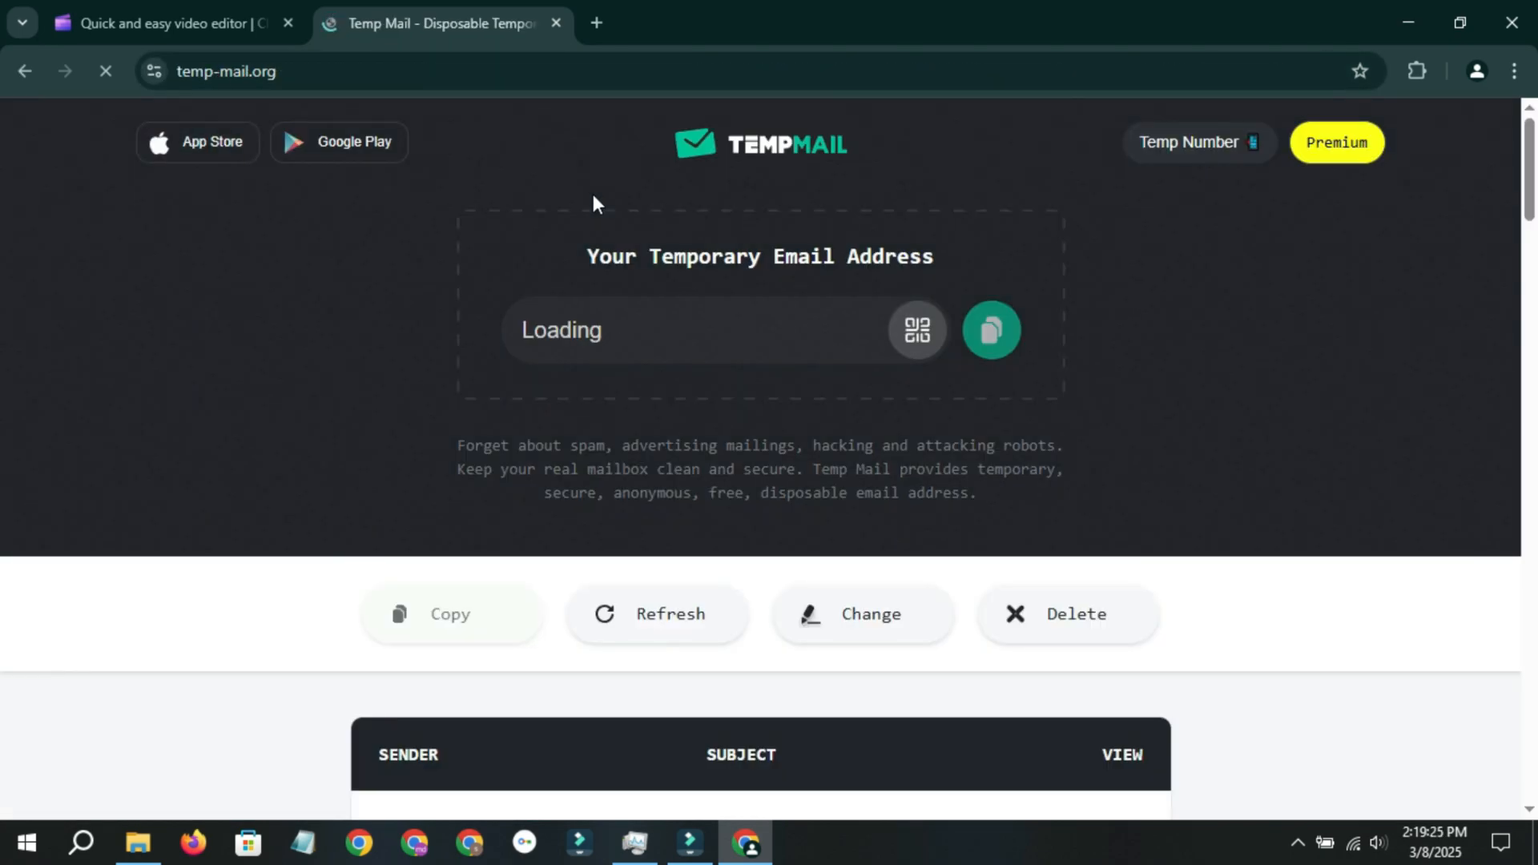
Start the free Clipchamp sign-up, copy the temporary email address from Temp Mail, and return to the Clipchamp page.
click(160, 22)
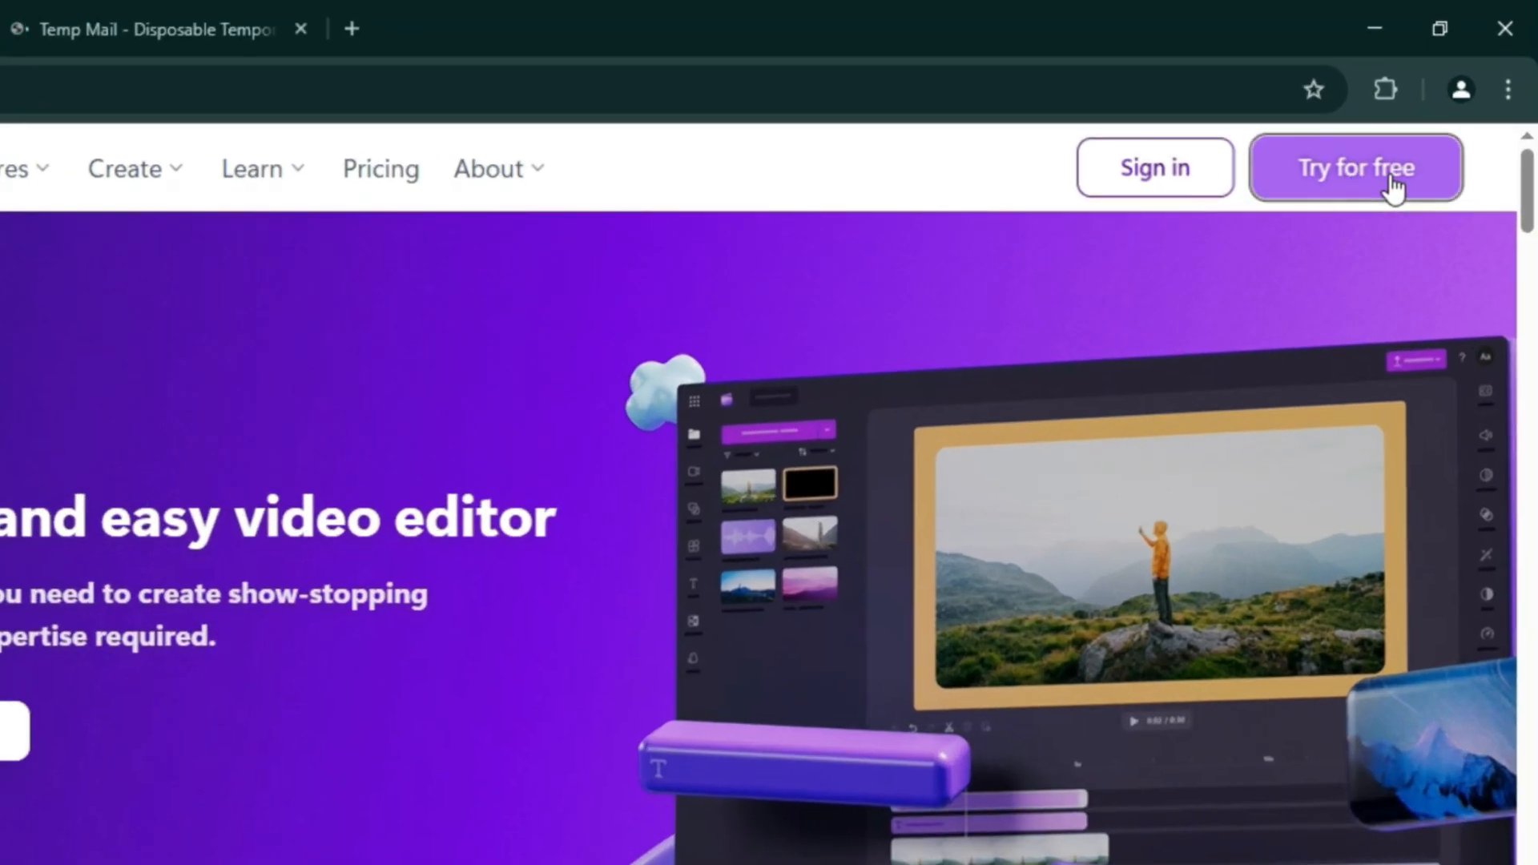
click(1394, 186)
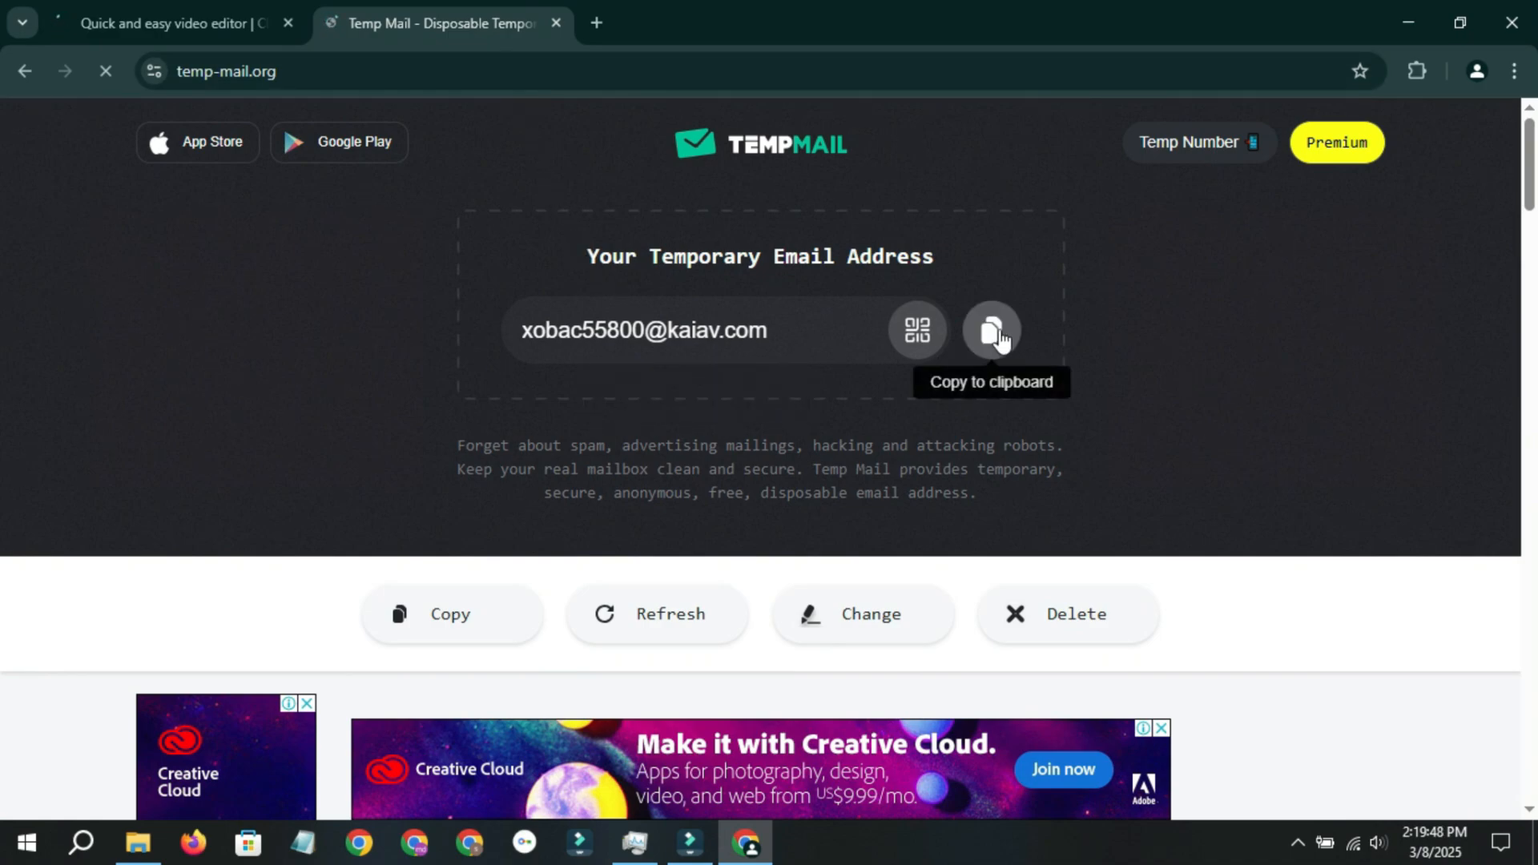
click(993, 329)
click(158, 9)
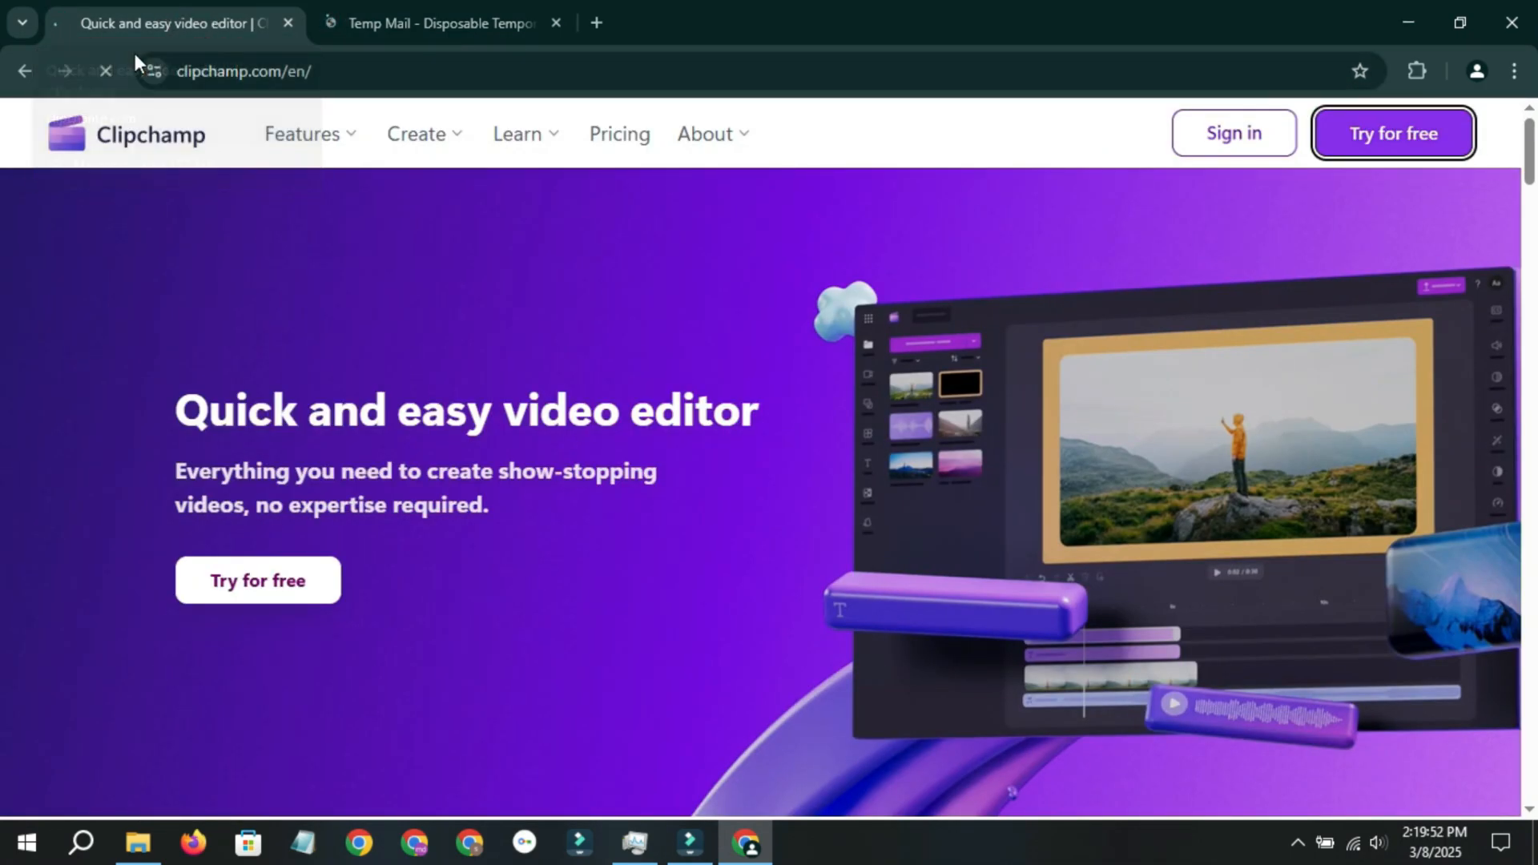
click(109, 71)
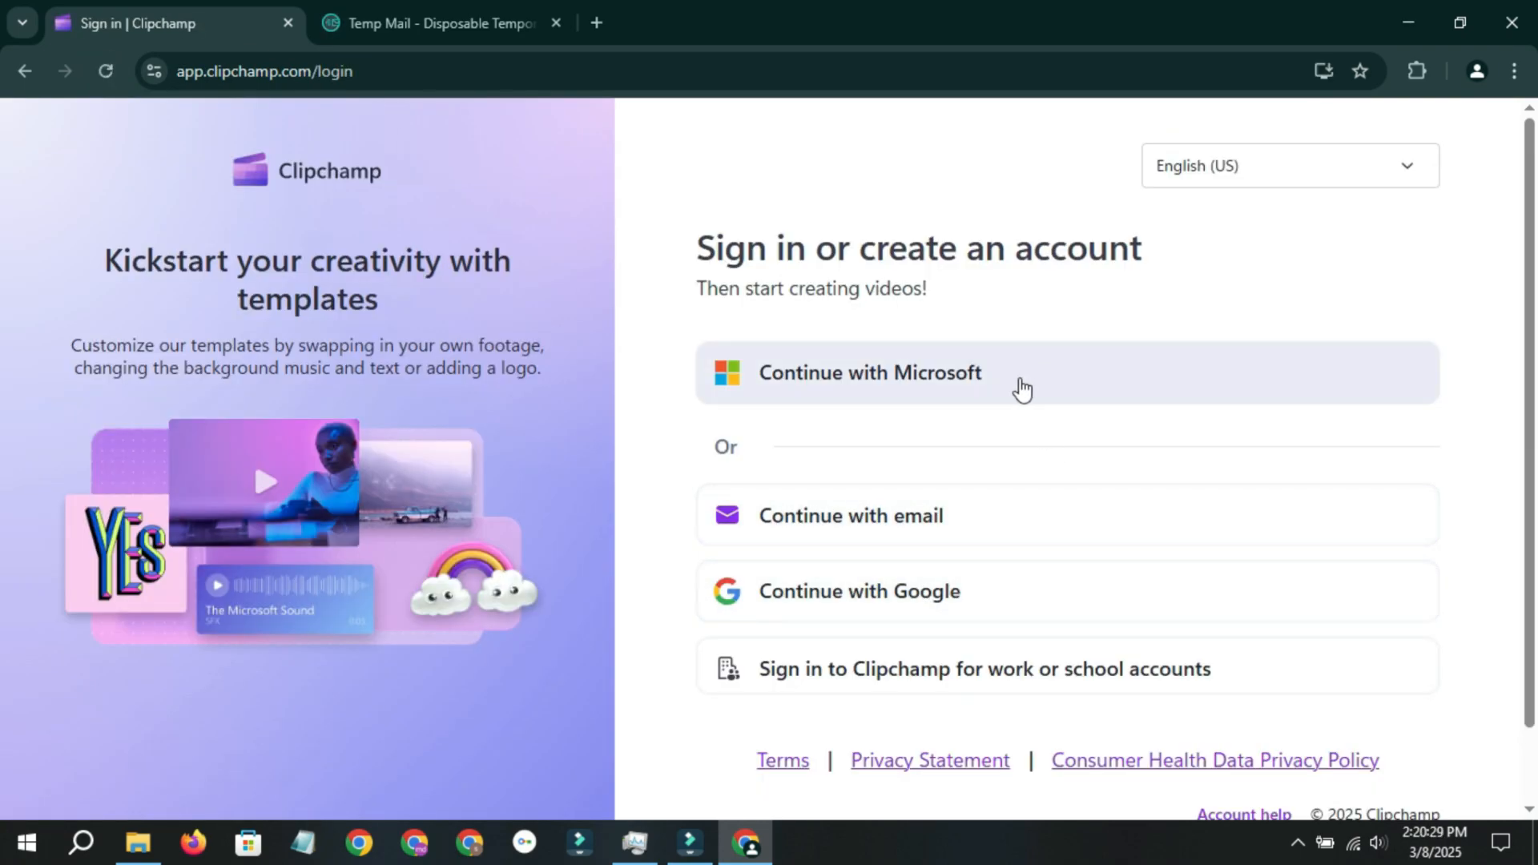
Continue with email on the Clipchamp sign-in page, using the copied temporary address, and request a sign-in link.
click(930, 522)
click(784, 423)
key(ctrl+v)
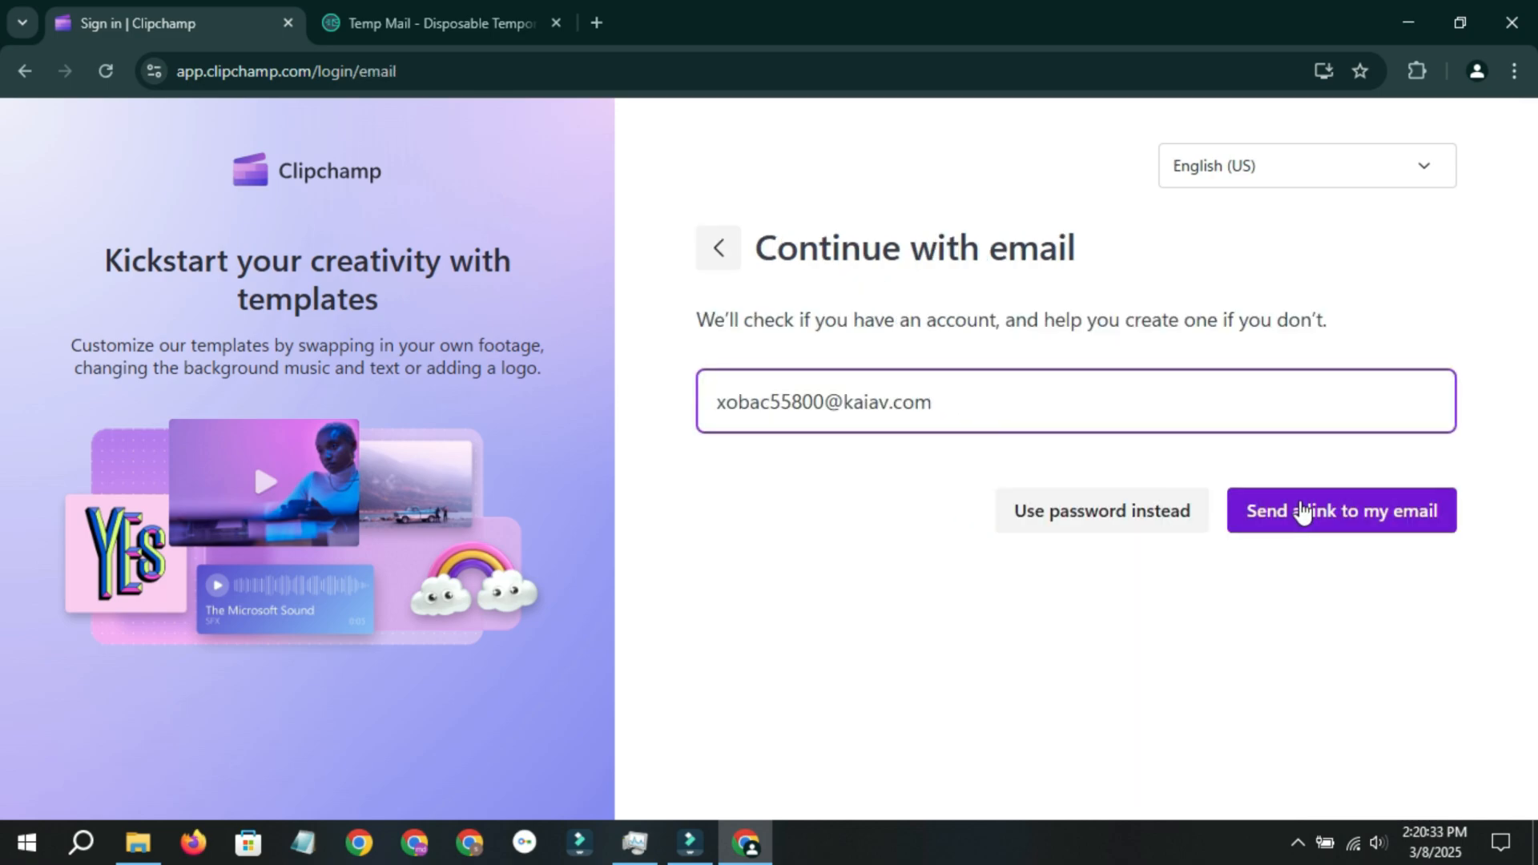
click(1366, 521)
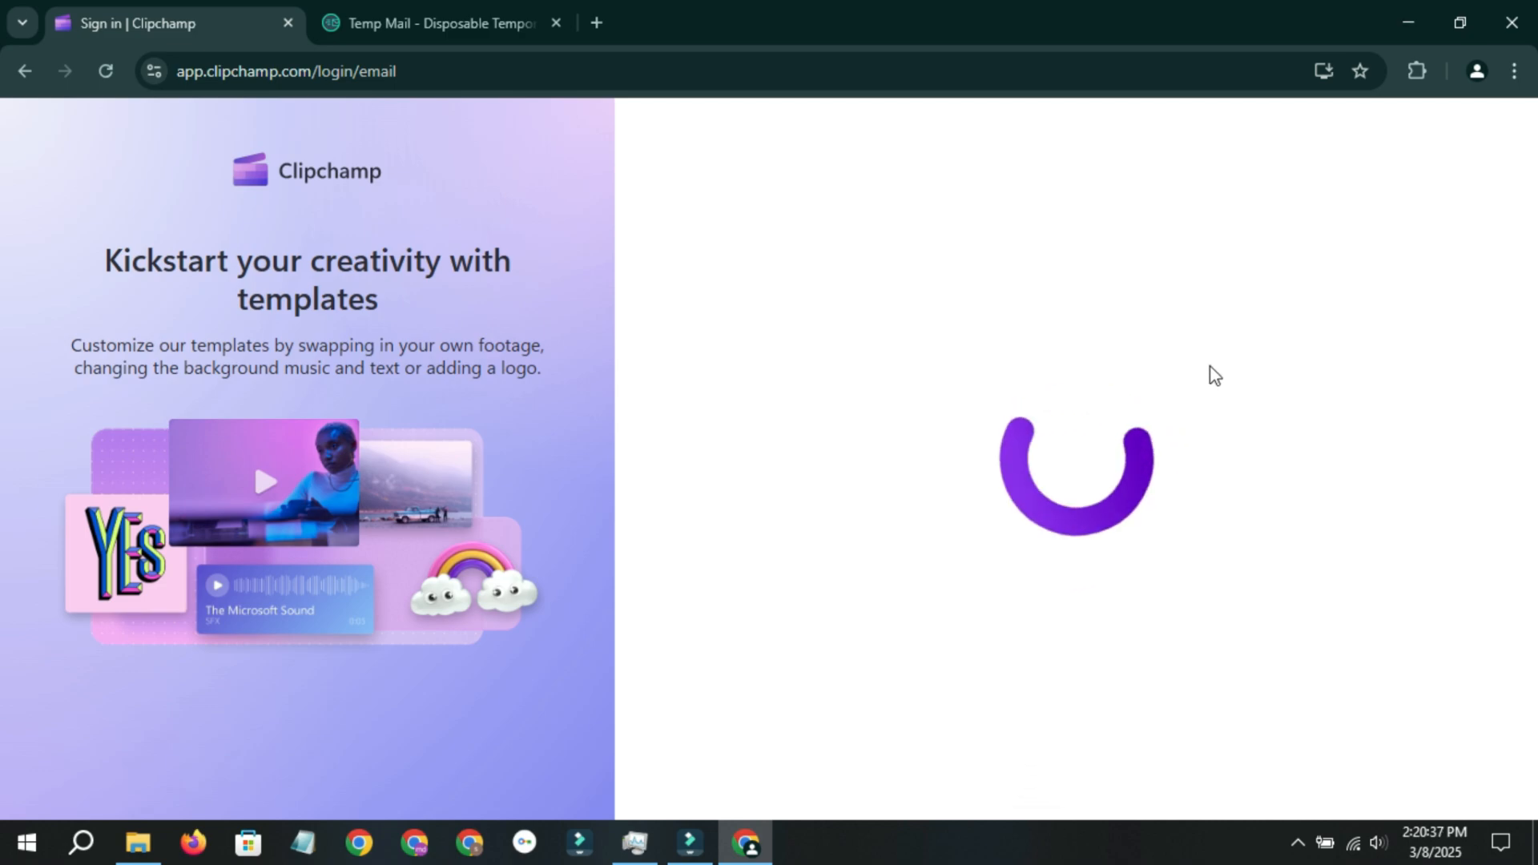
Open the Clipchamp message in the Temp Mail inbox and follow its sign-in link.
click(497, 11)
scroll(1330, 216, down, 7)
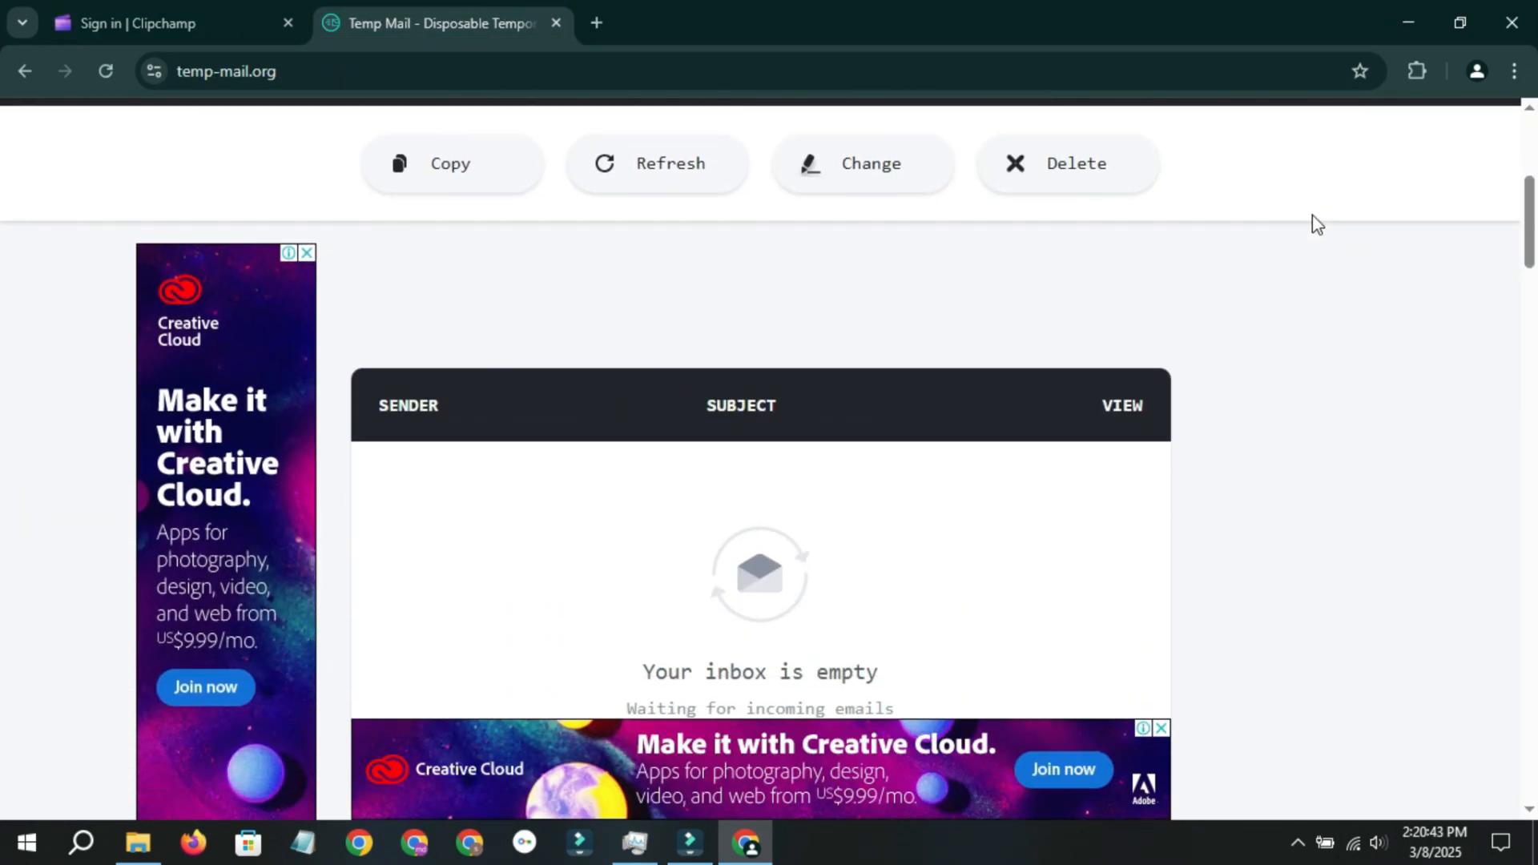
click(771, 271)
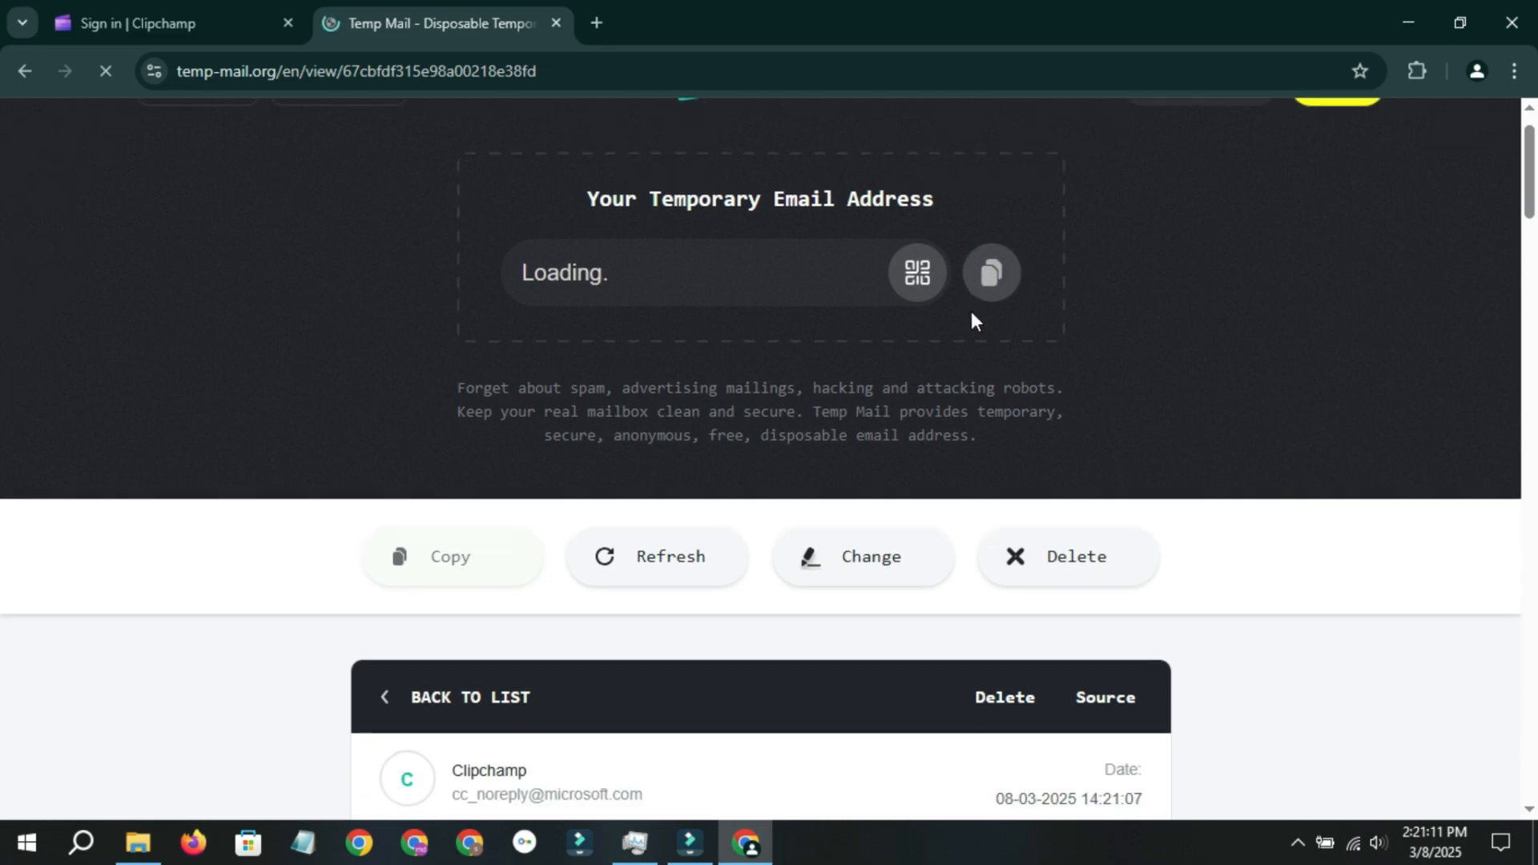
scroll(979, 318, down, 5)
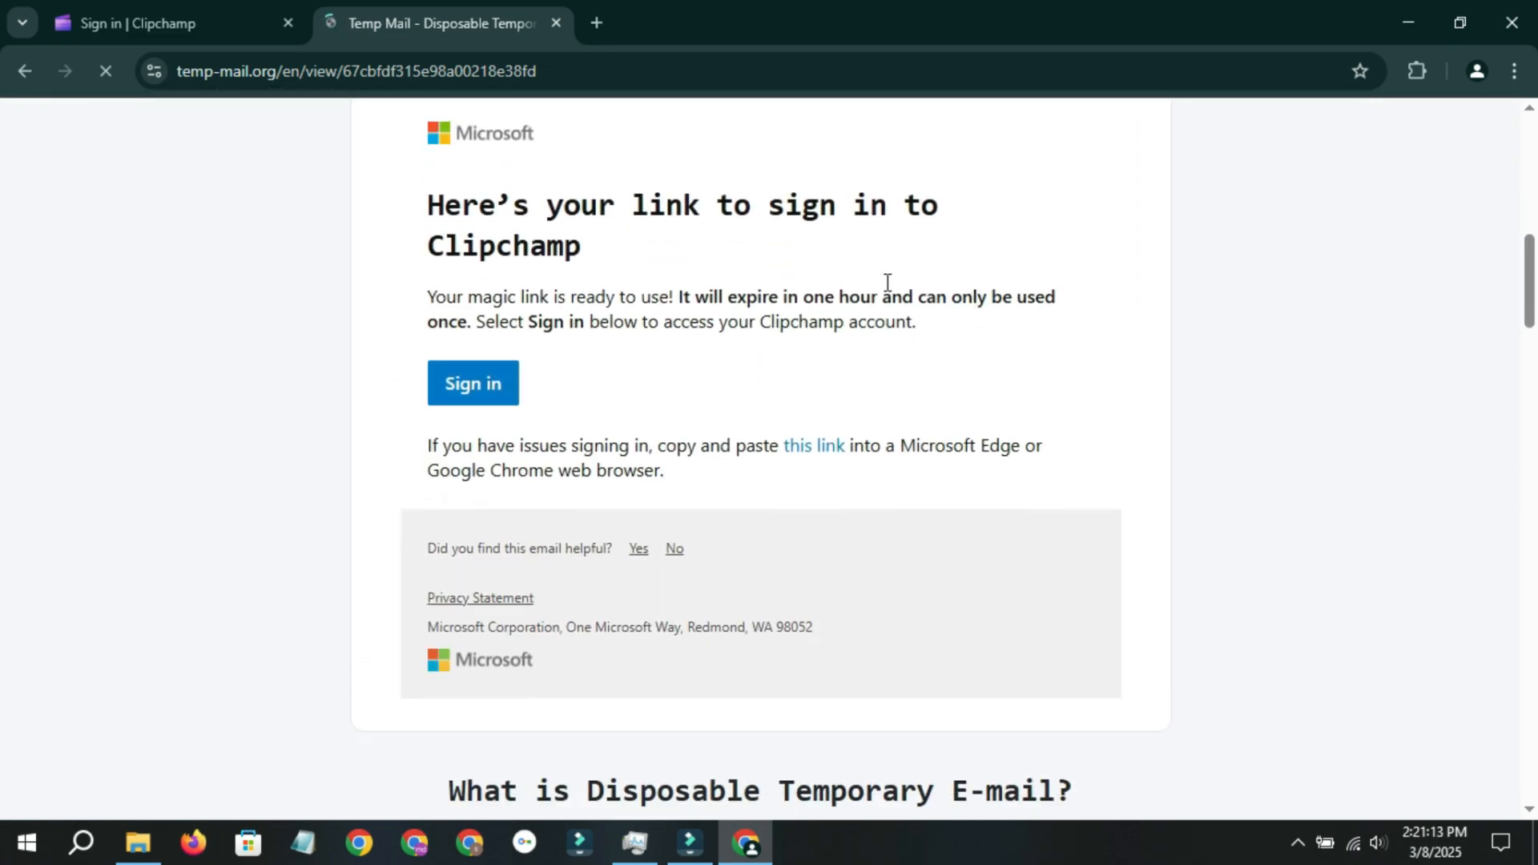
click(465, 385)
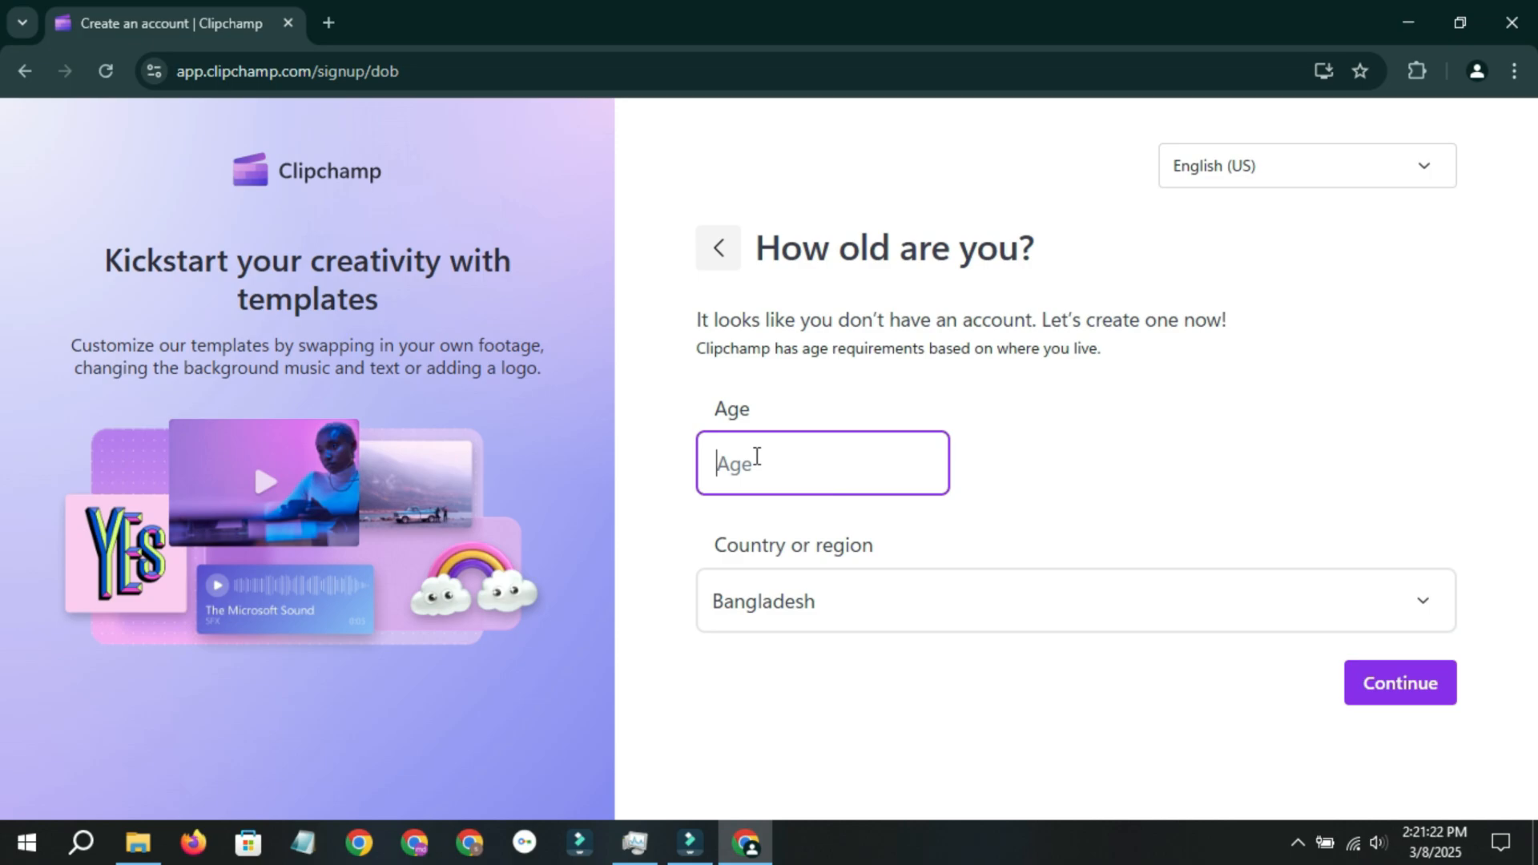
Complete the account sign-up with age 23 and a first name, skipping the question about video types.
text(23)
click(1422, 678)
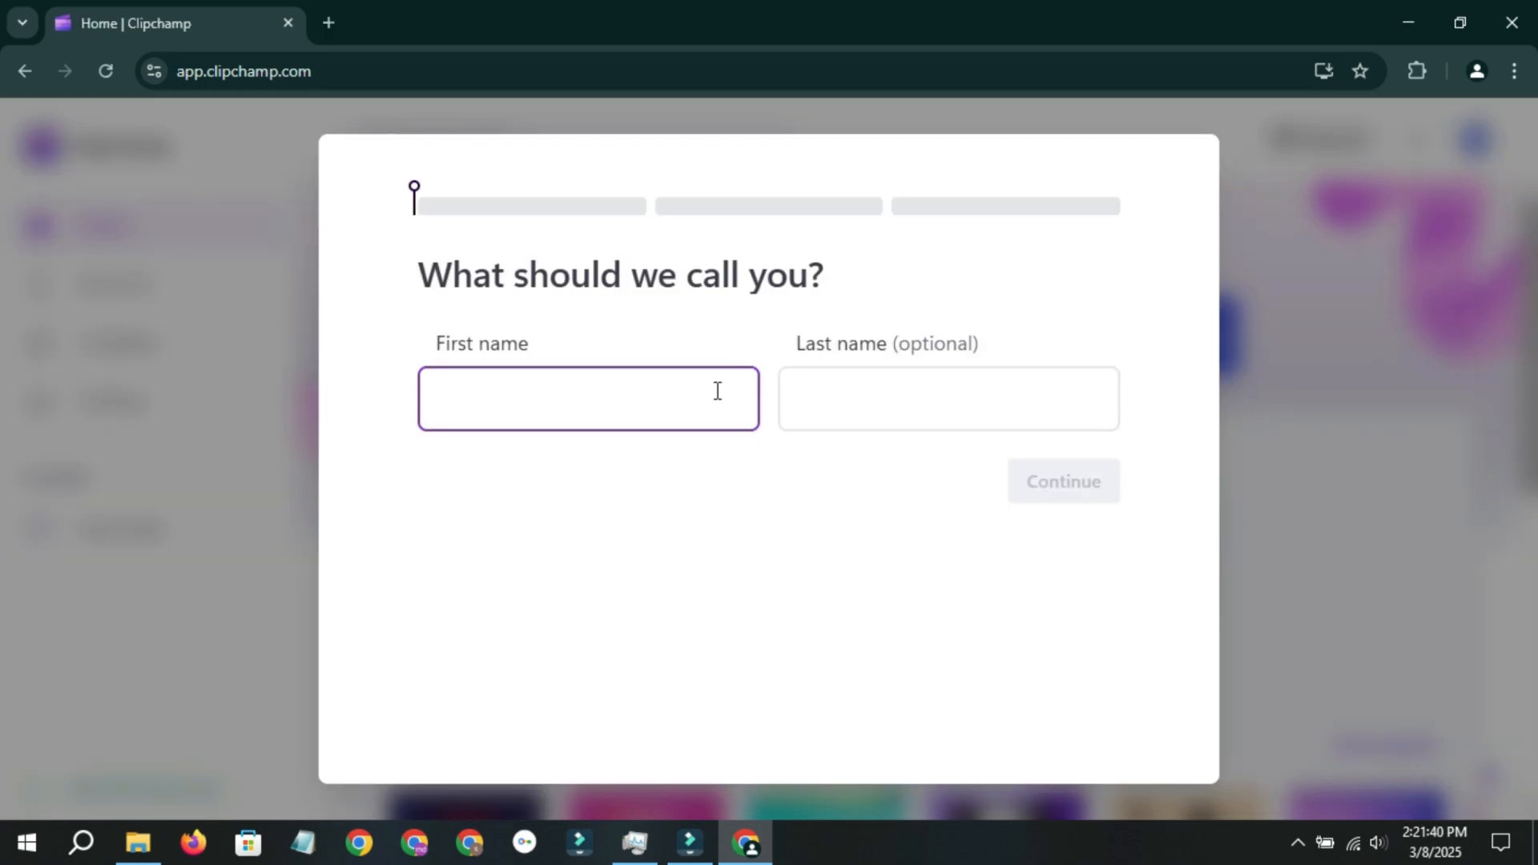
text(new)
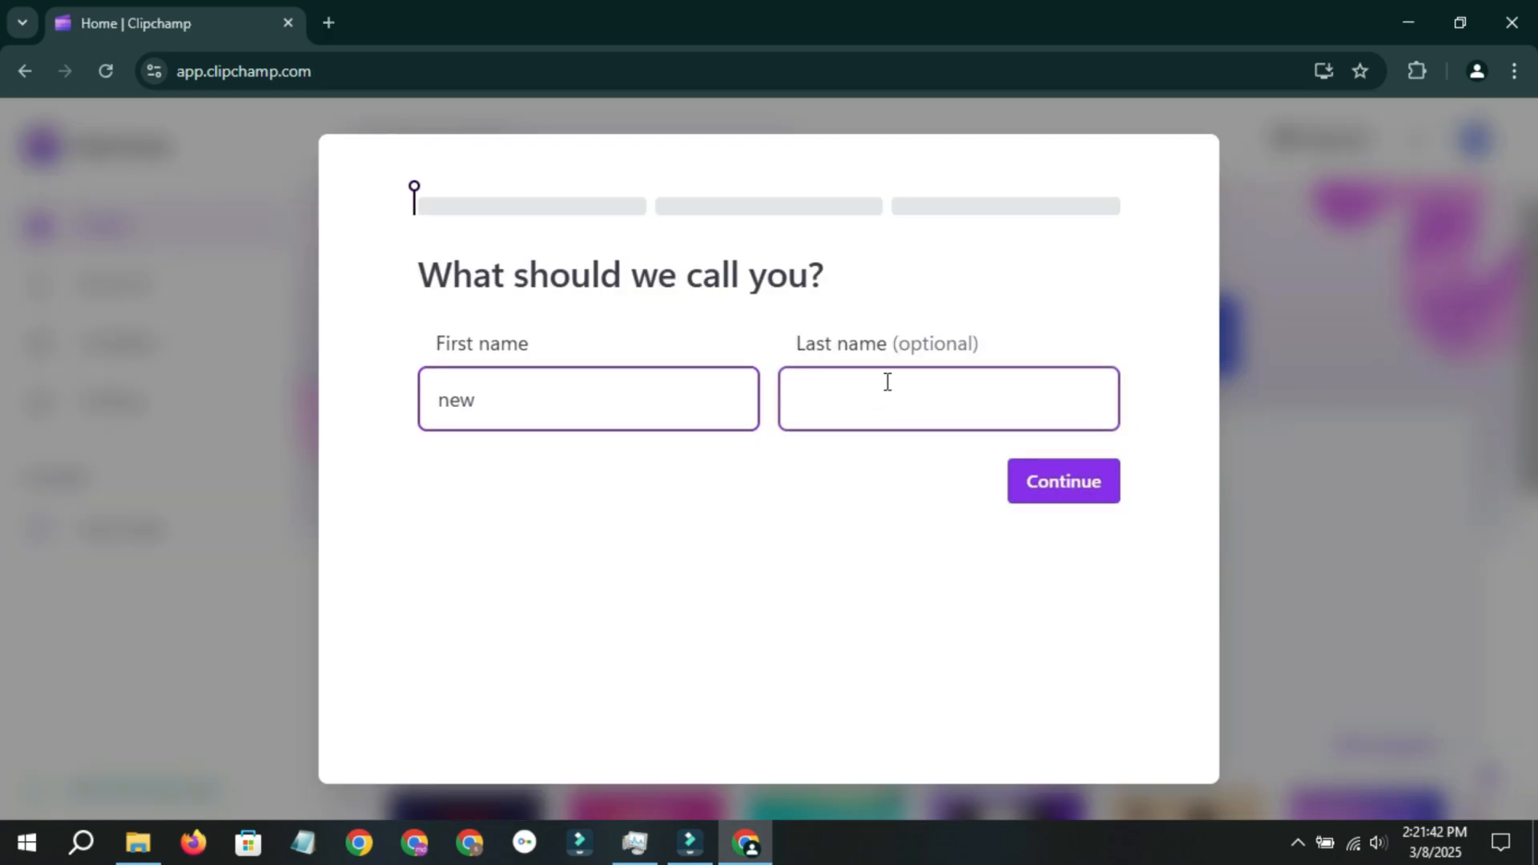
click(1057, 495)
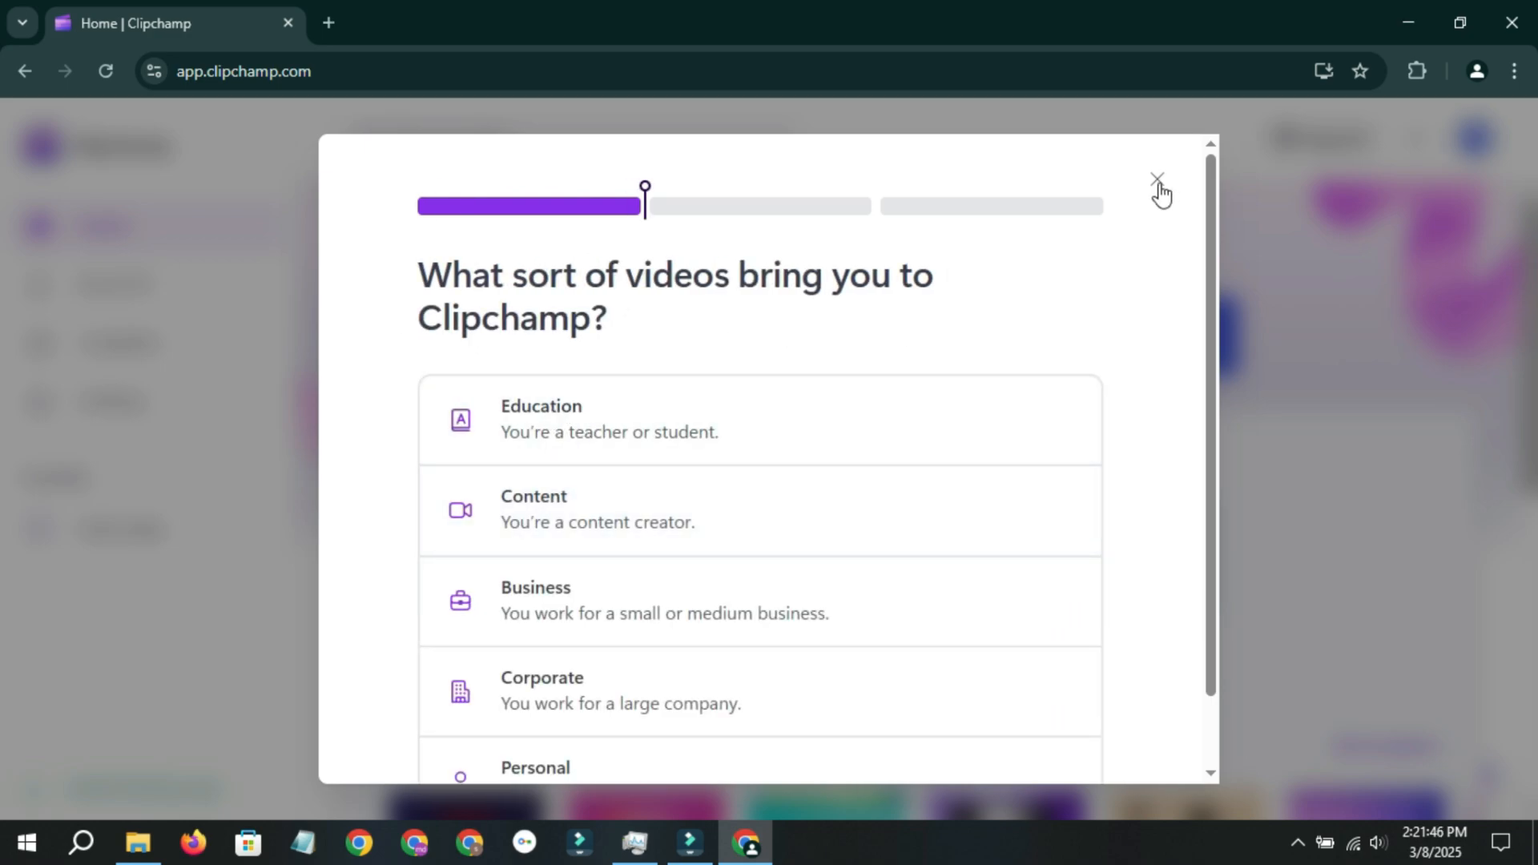
click(1159, 182)
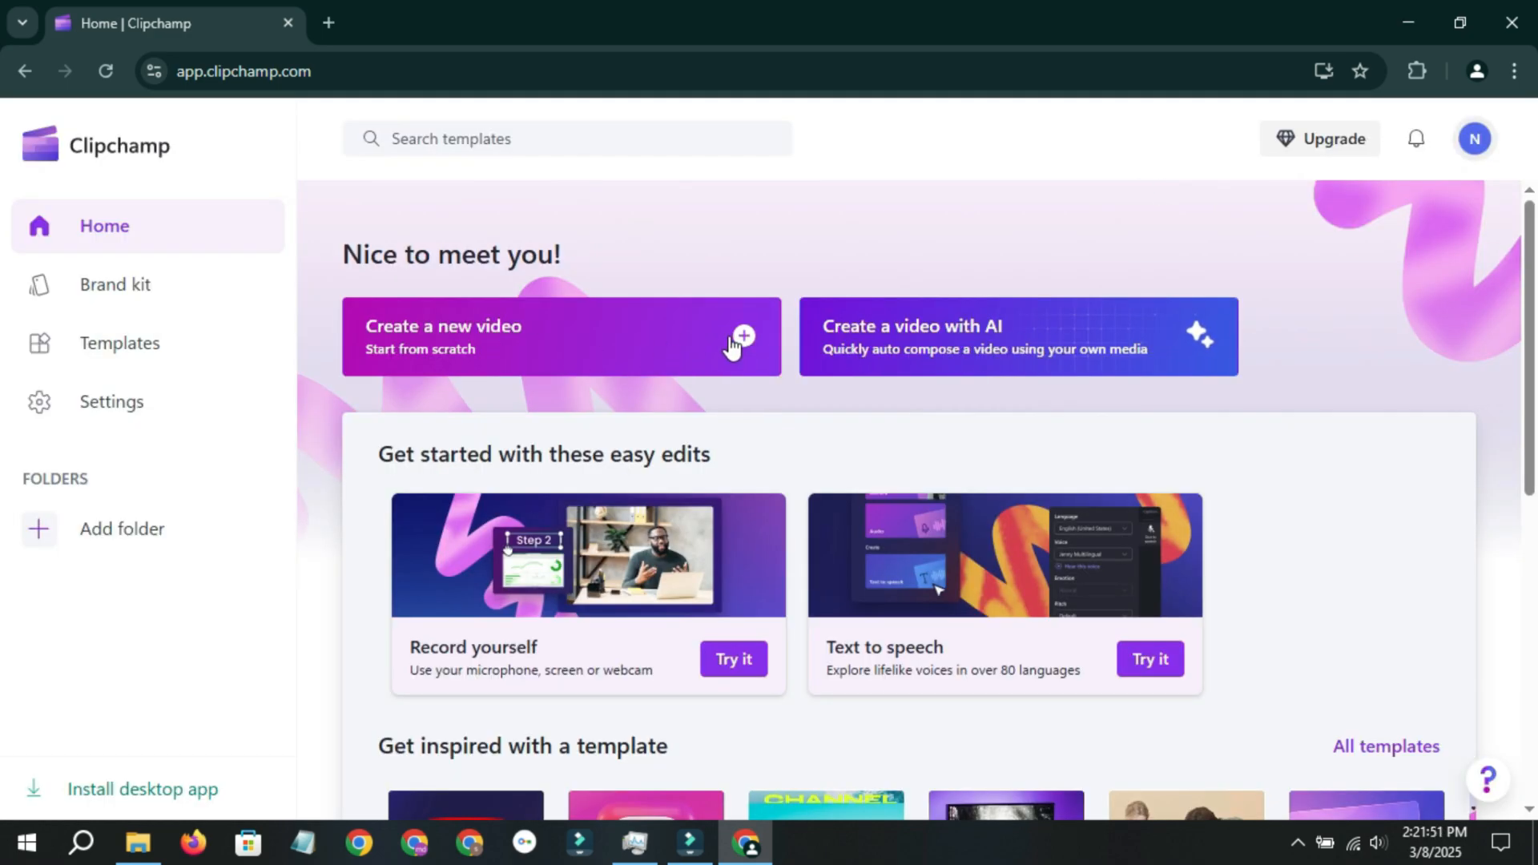
Create a new video from scratch from the Clipchamp home page.
scroll(577, 343, down, 7)
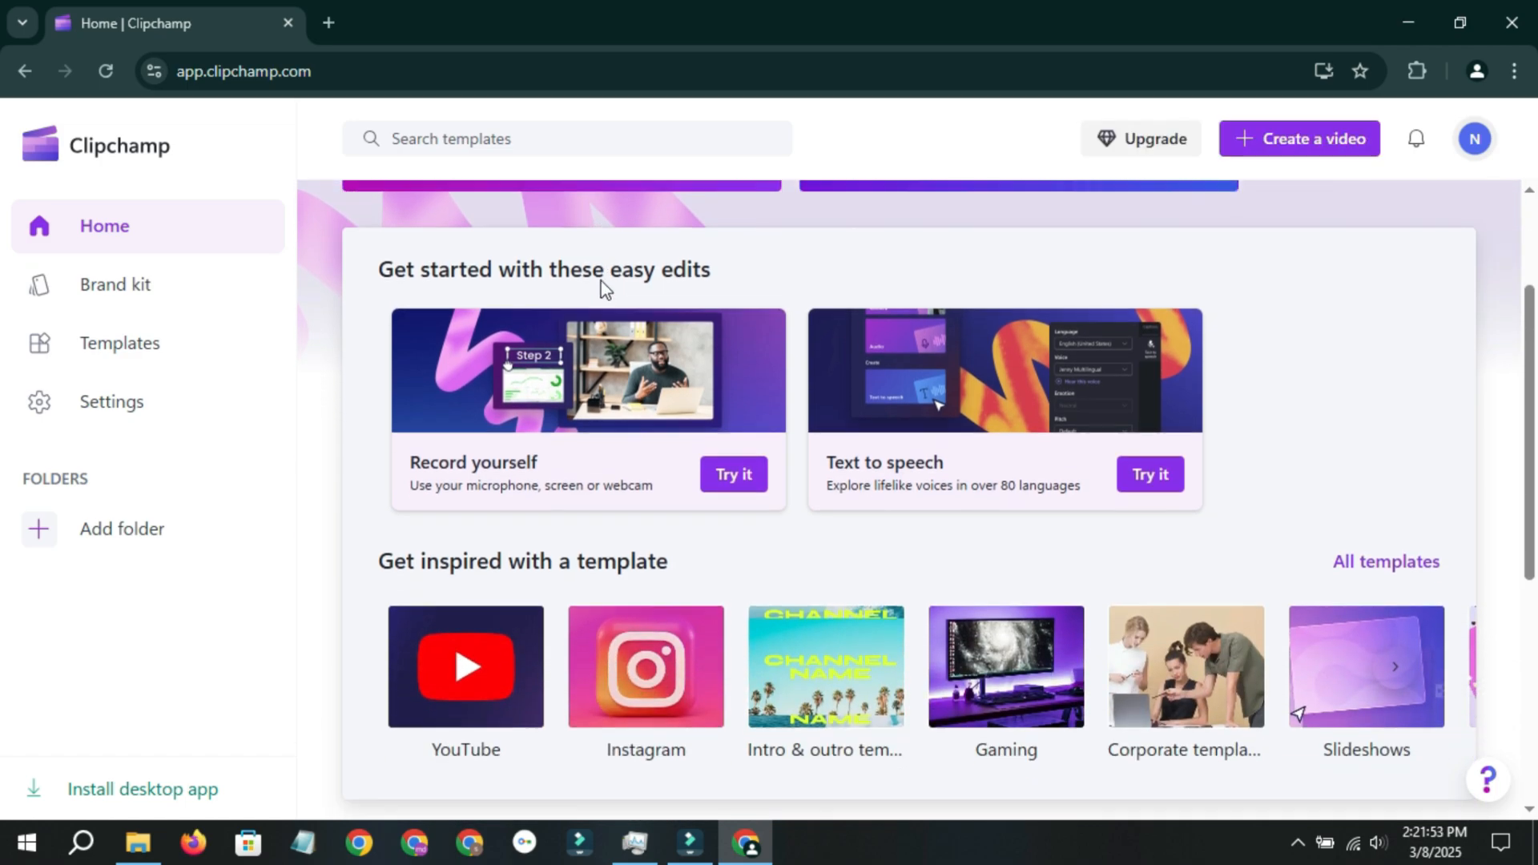
scroll(866, 406, down, 1)
scroll(887, 433, up, 2)
scroll(882, 443, down, 2)
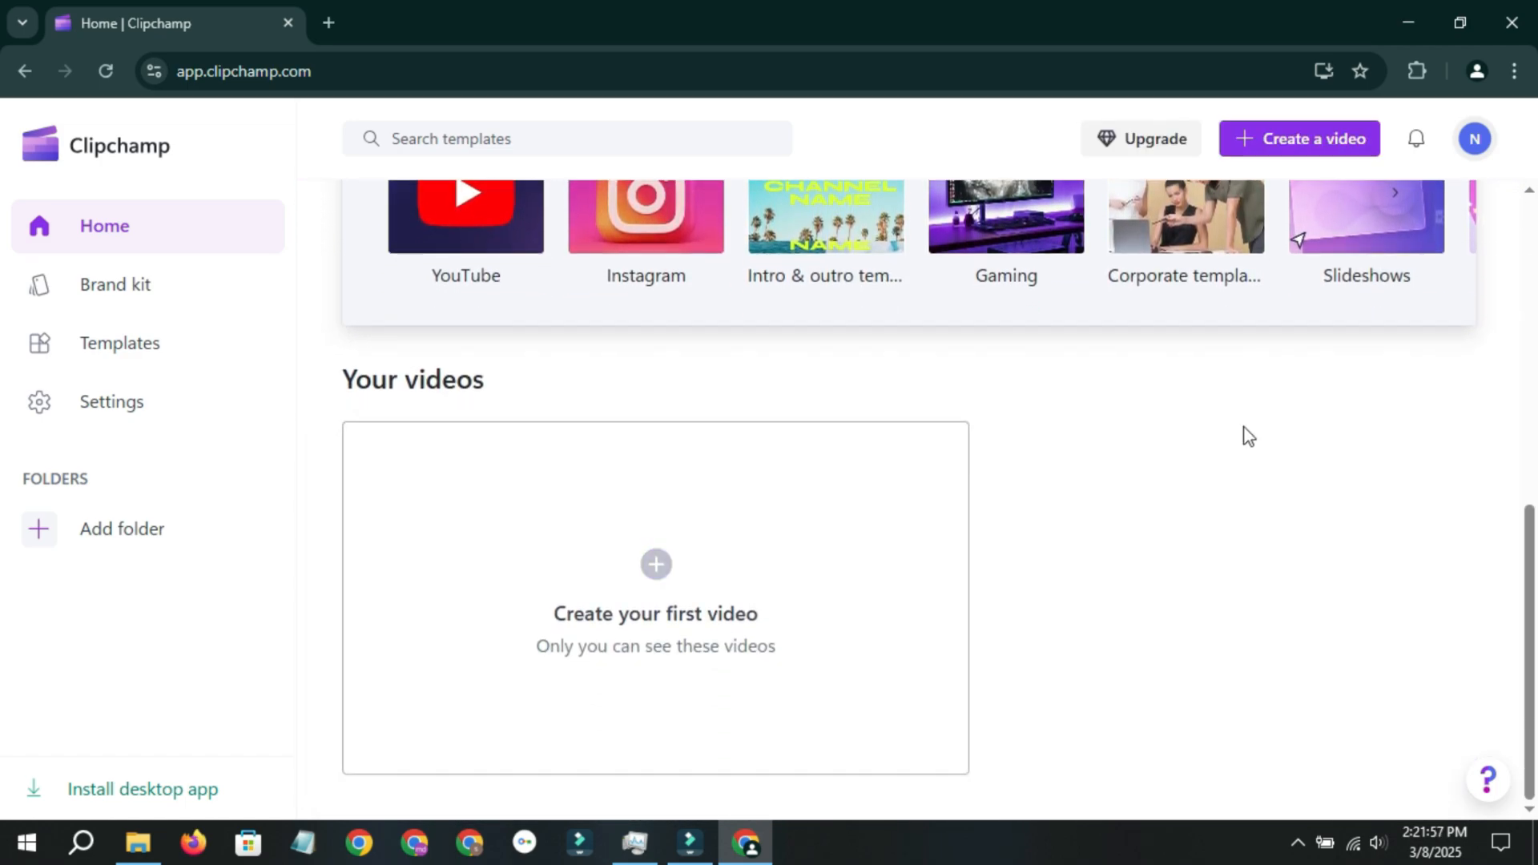
scroll(1277, 368, up, 3)
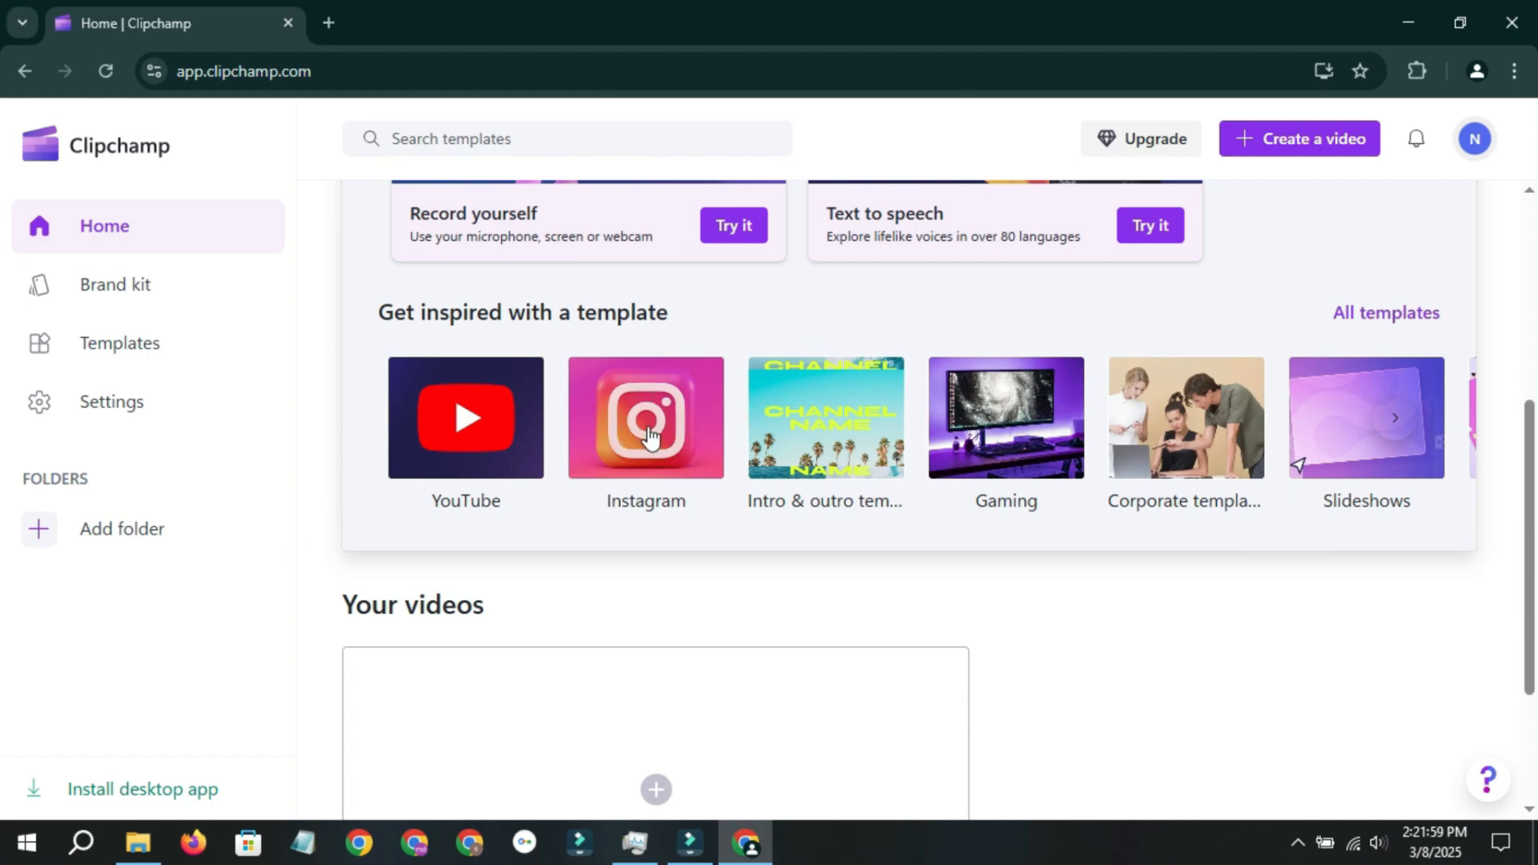
scroll(633, 385, up, 5)
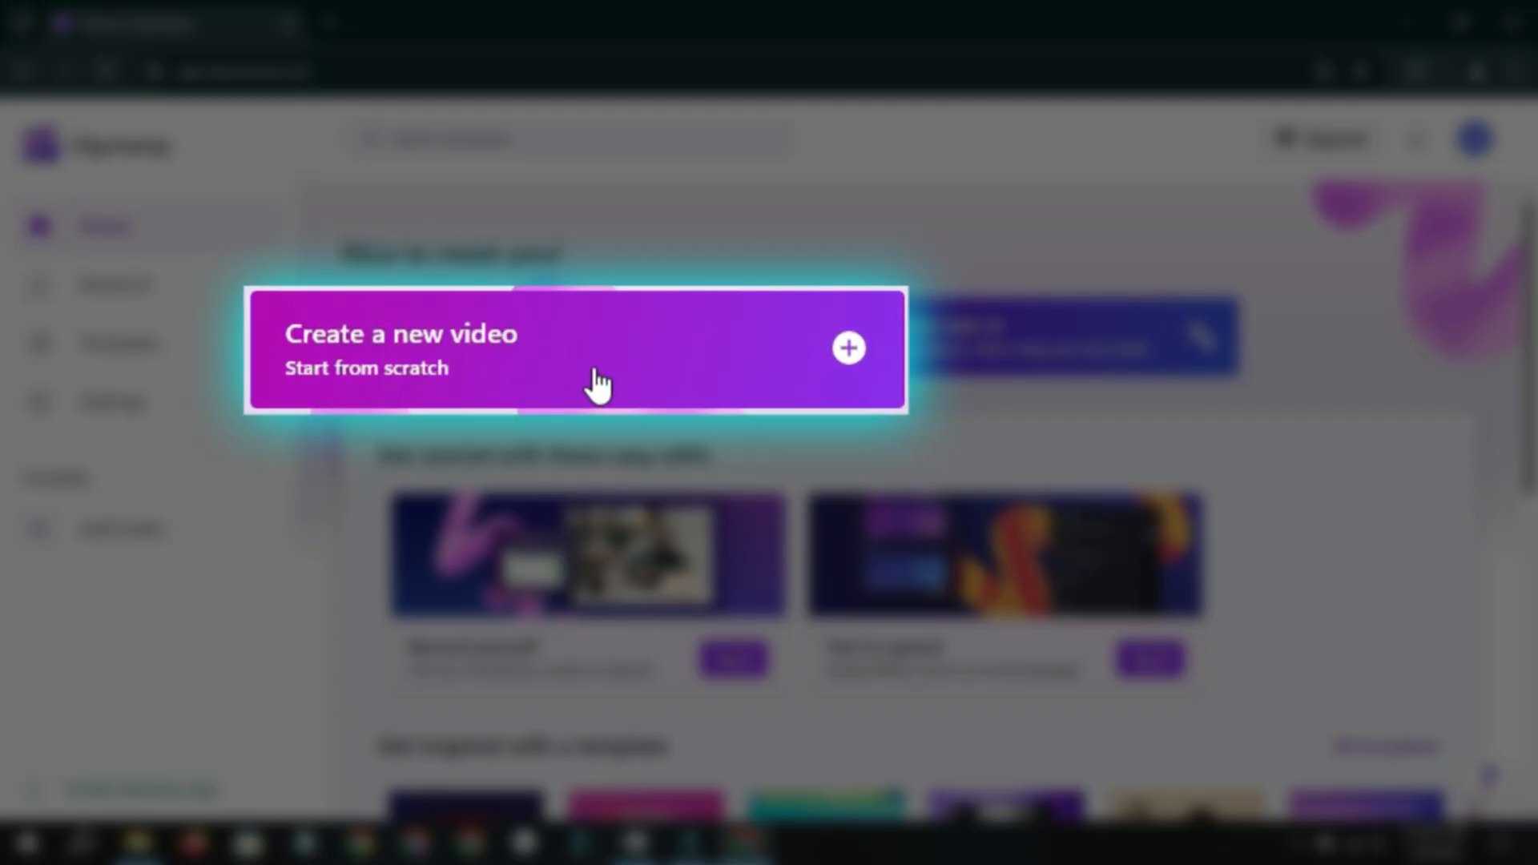
click(572, 303)
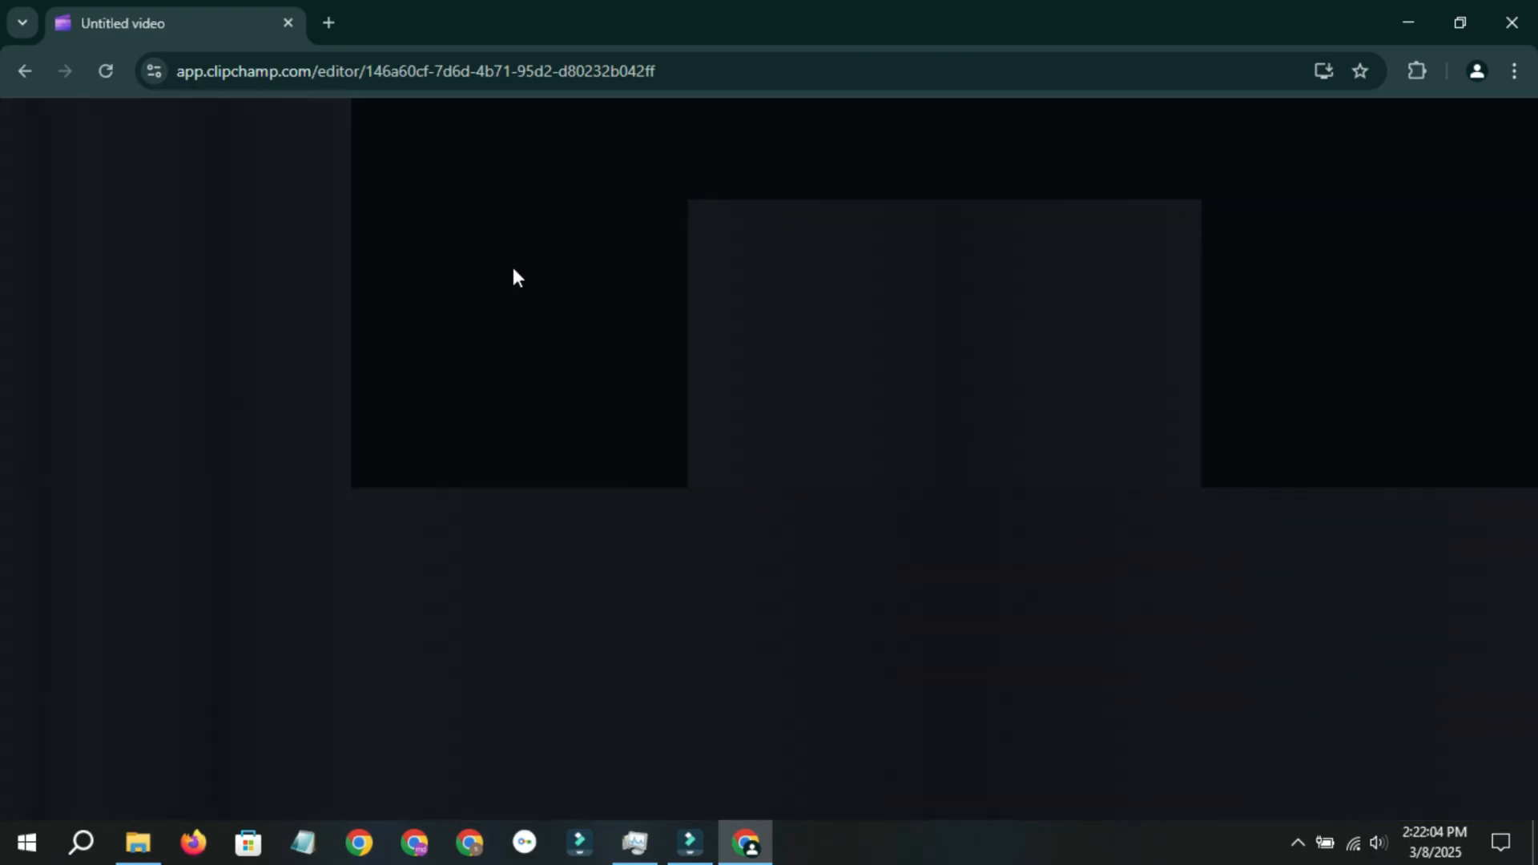
click(1297, 843)
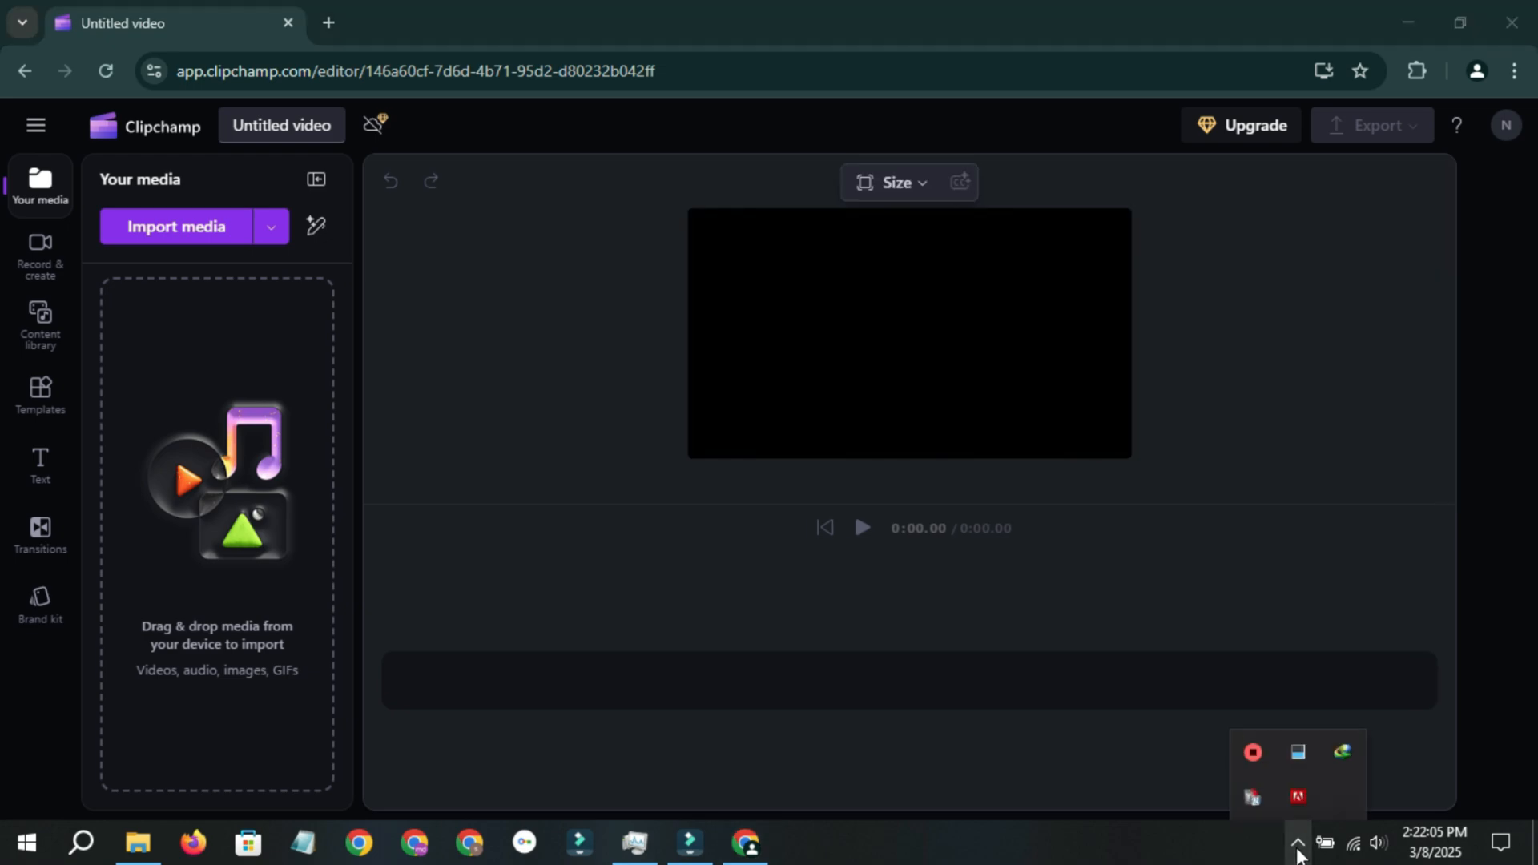
click(1079, 2)
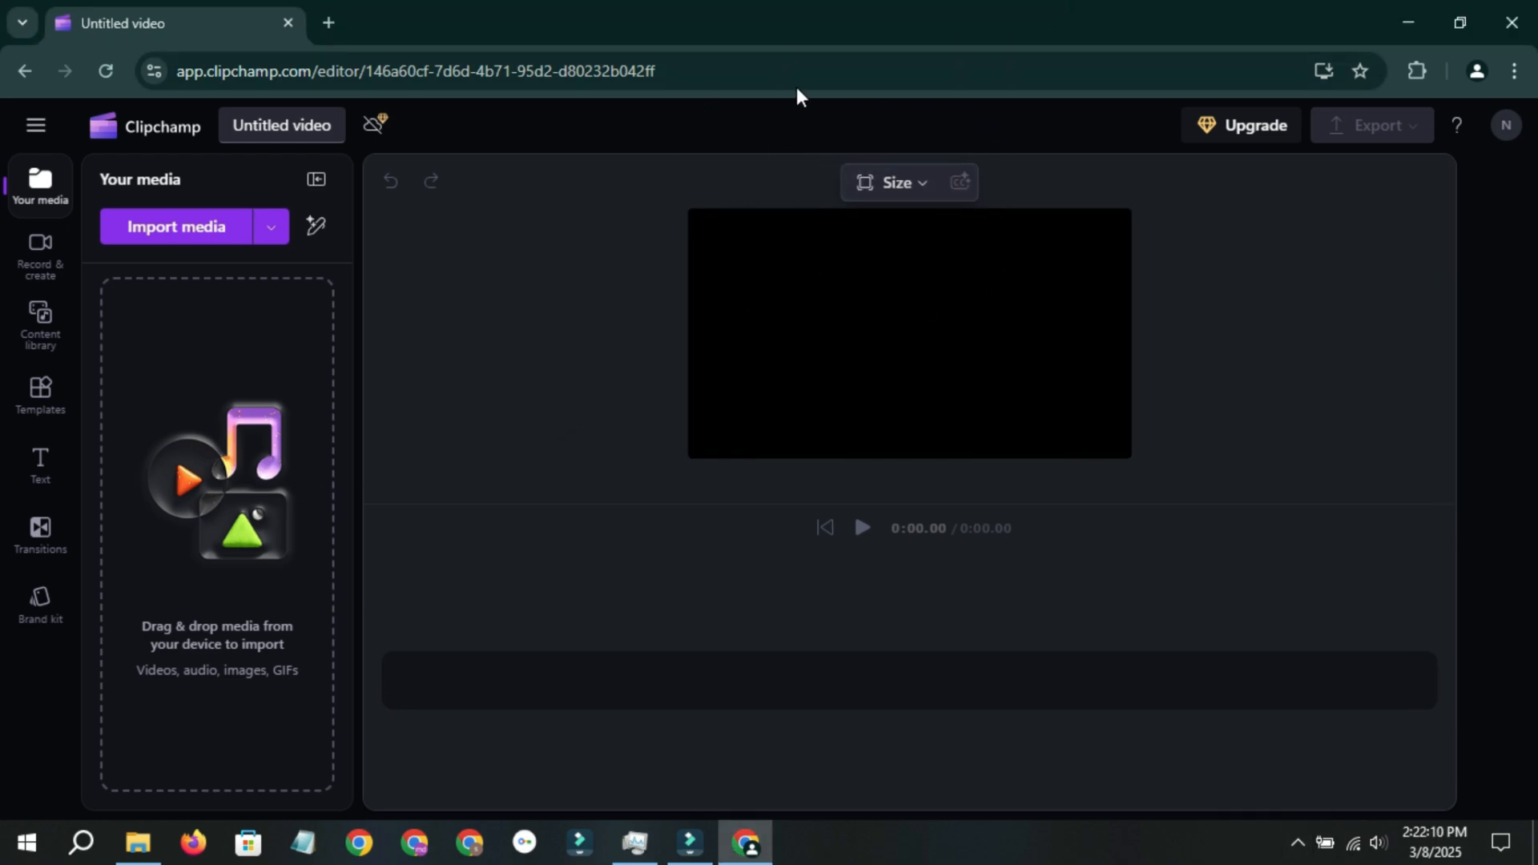
mouse_move(791, 22)
mouse_down()
mouse_move(819, 83)
mouse_move(807, 4)
mouse_up()
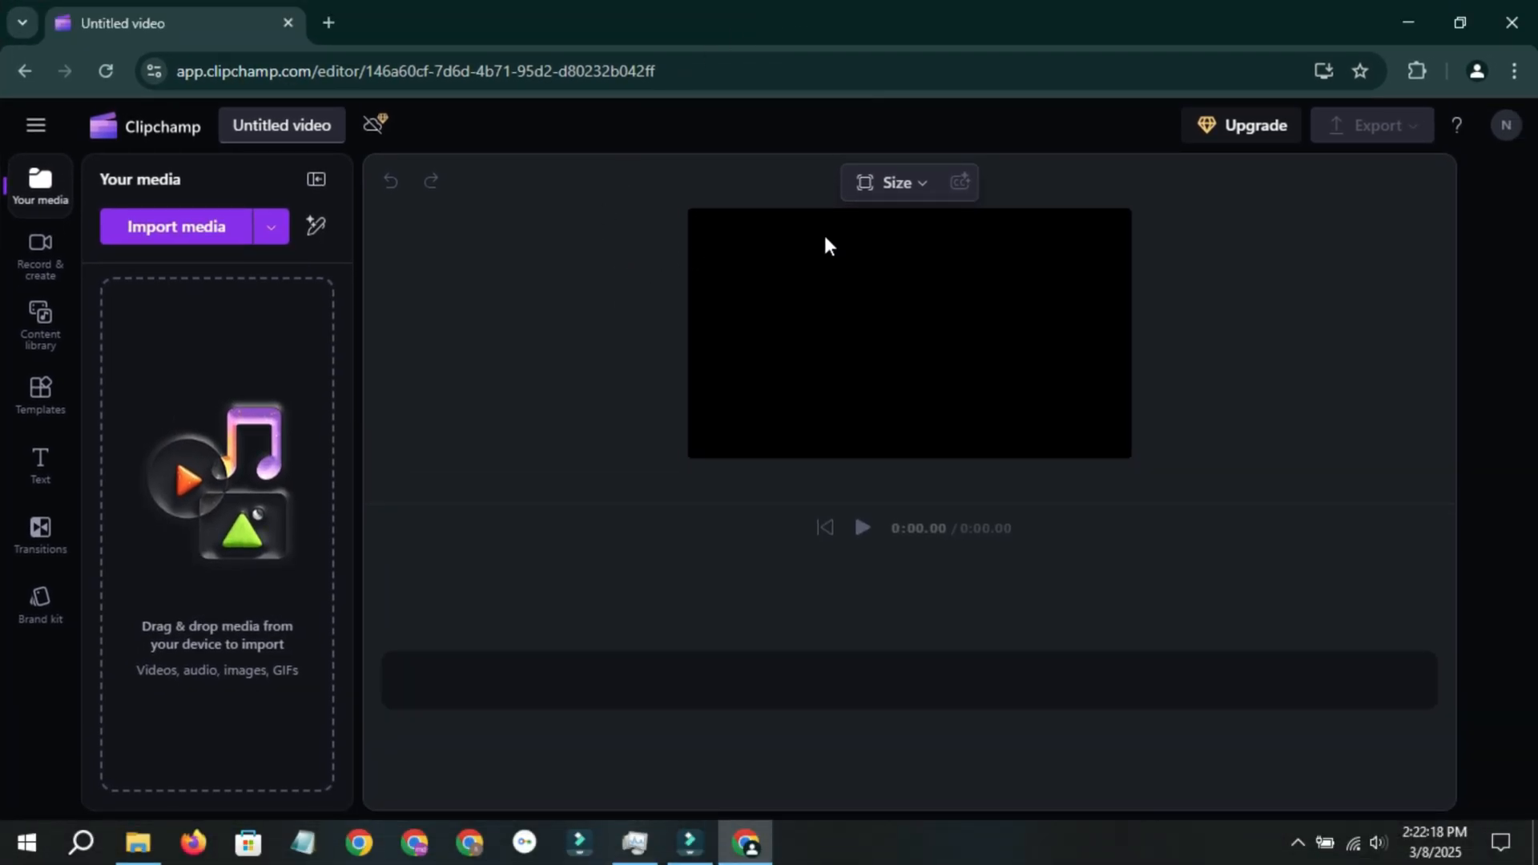
Collapse and reopen the project's media area, and review the available media import sources.
click(55, 199)
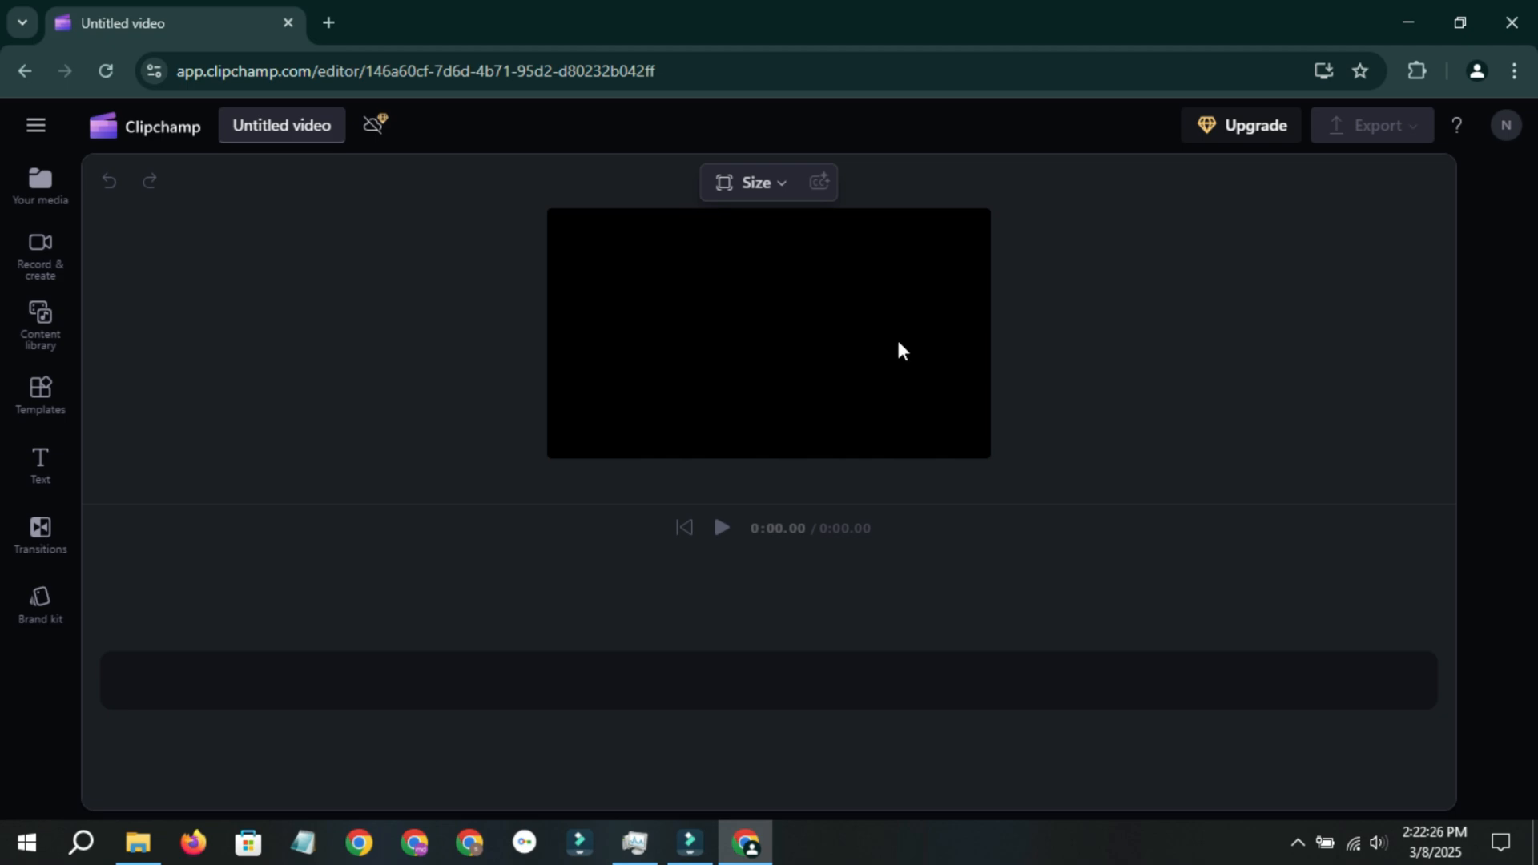
click(40, 189)
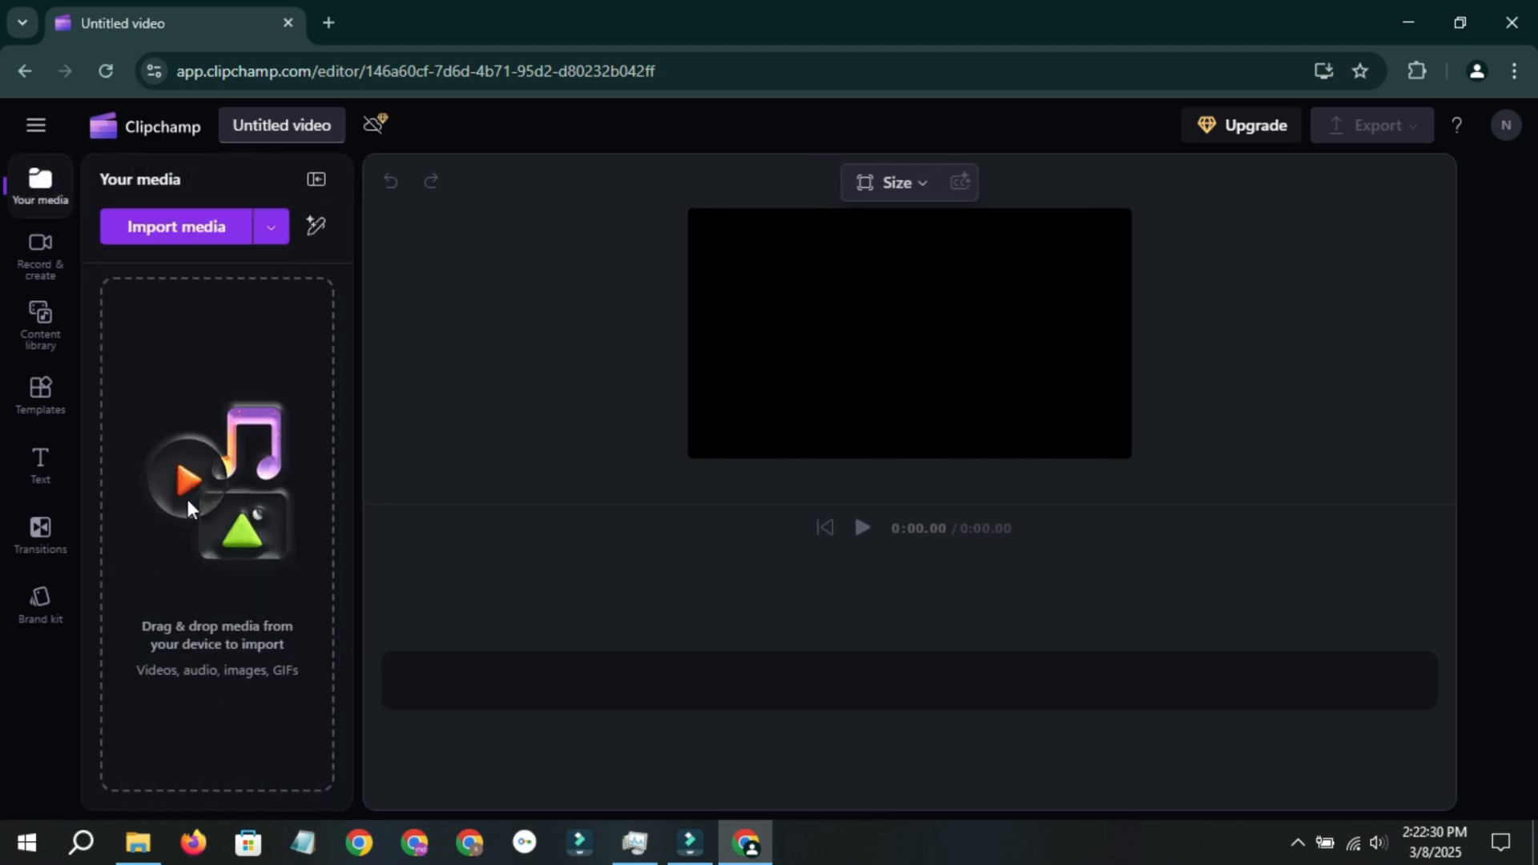
click(271, 240)
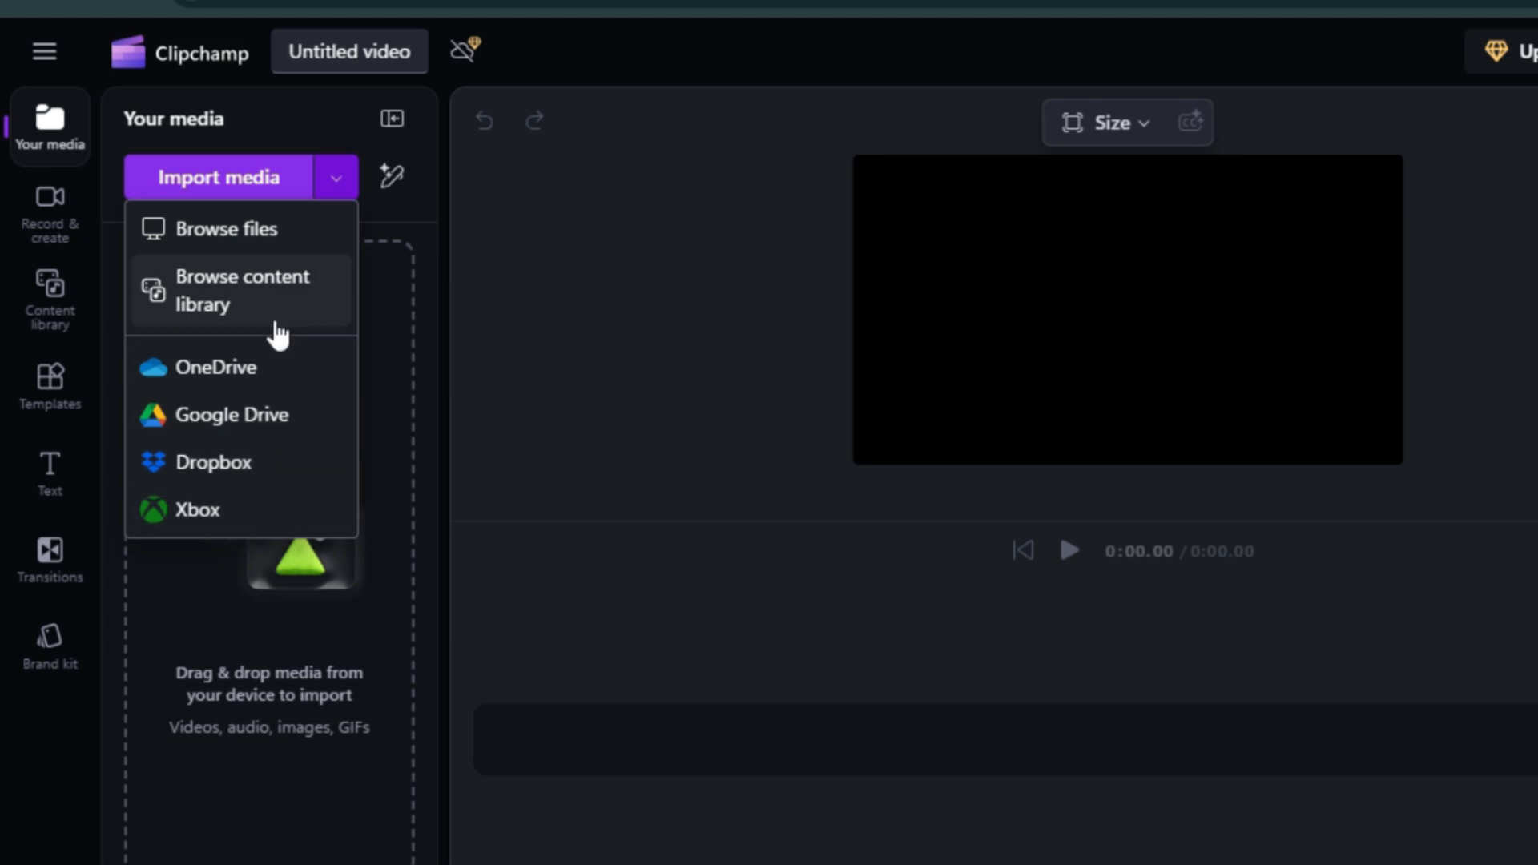
click(386, 315)
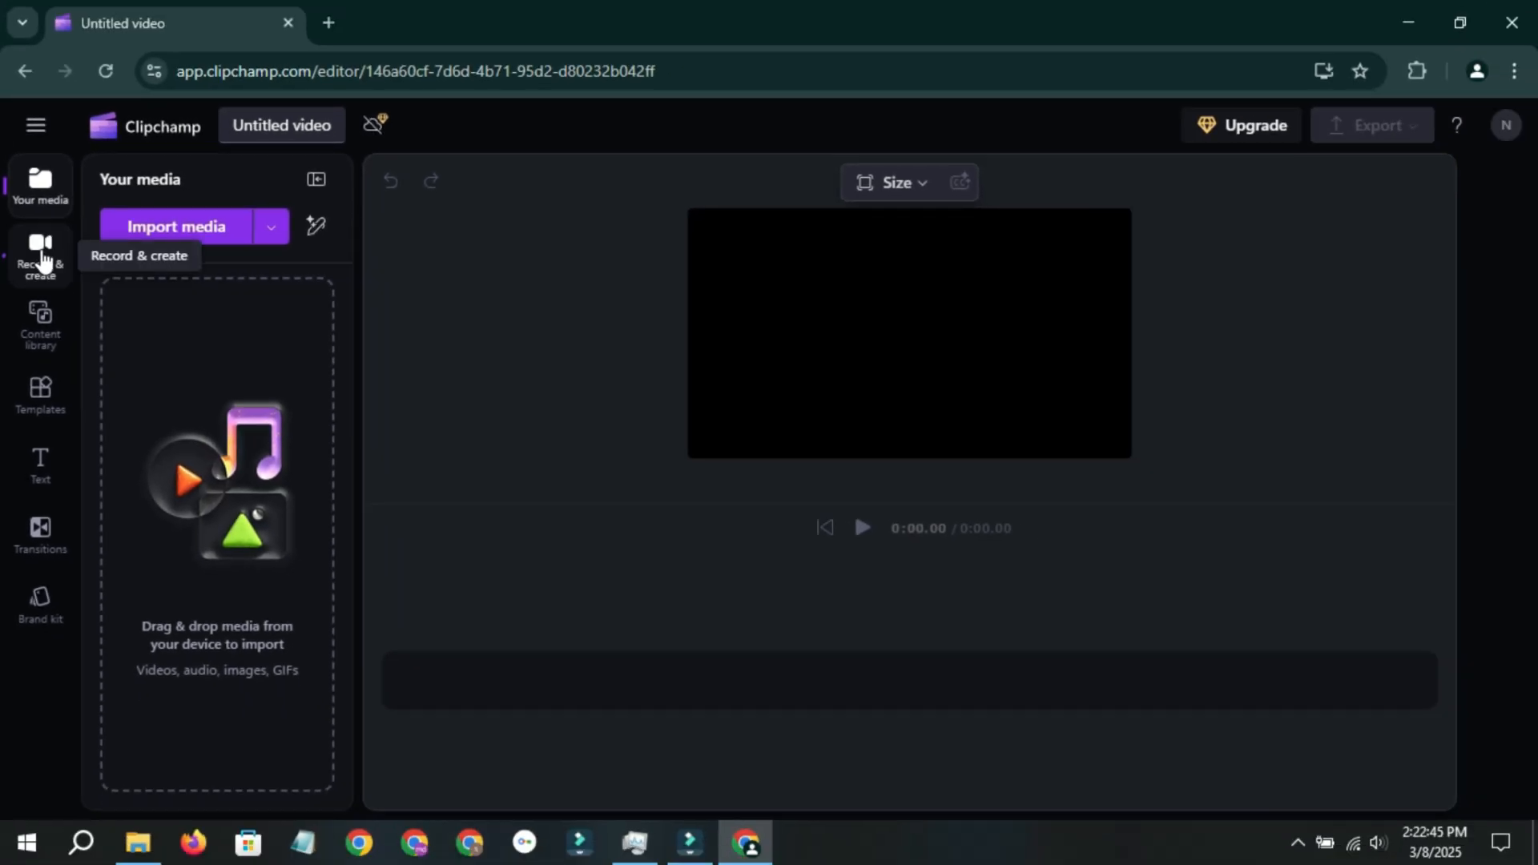
Show the Record & create options and look through the recording types and text to speech.
click(49, 207)
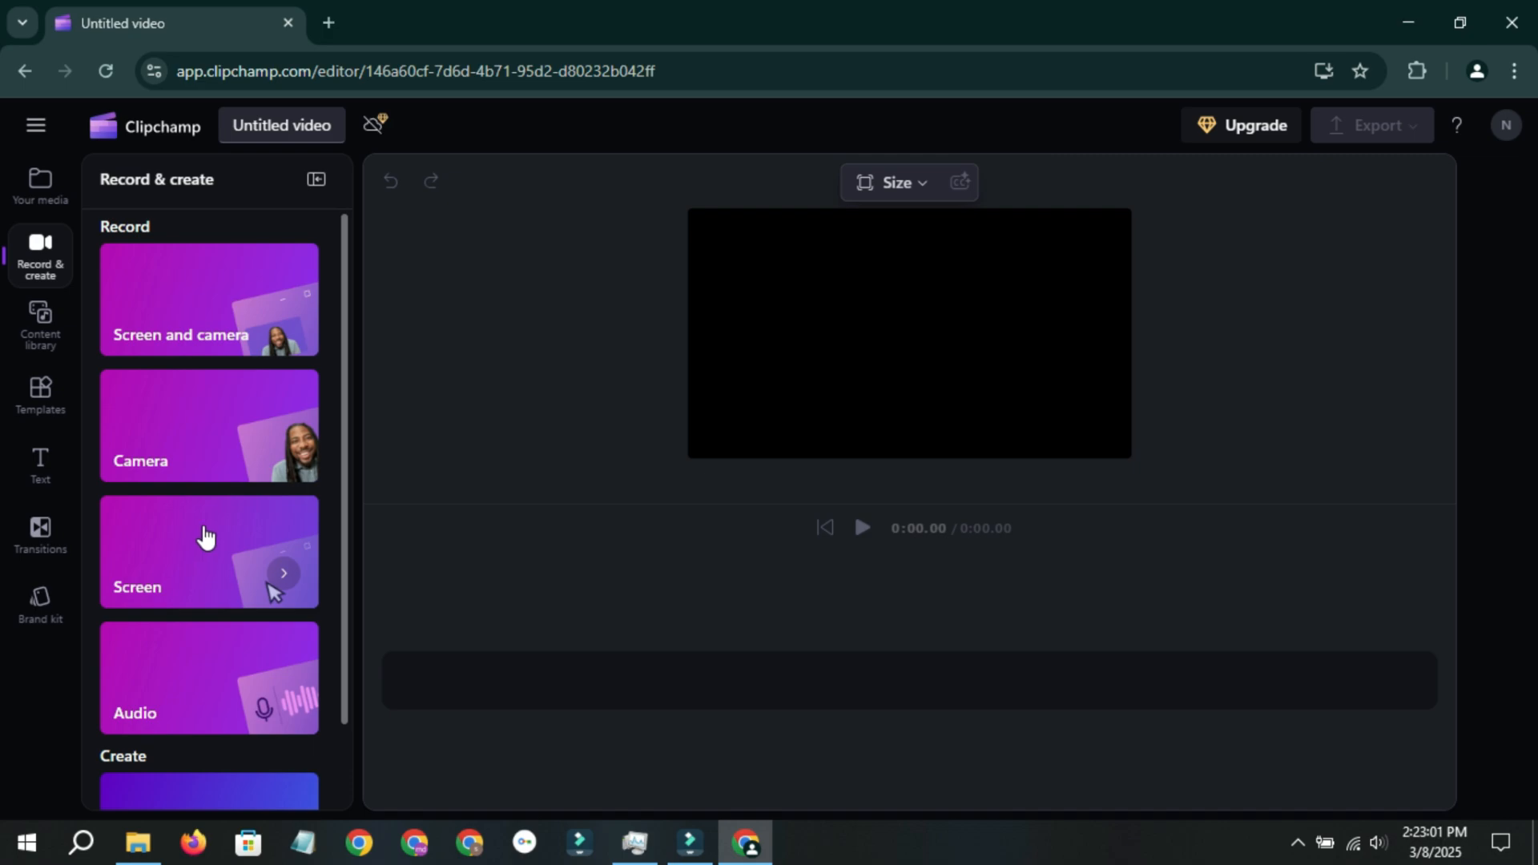
scroll(200, 573, down, 1)
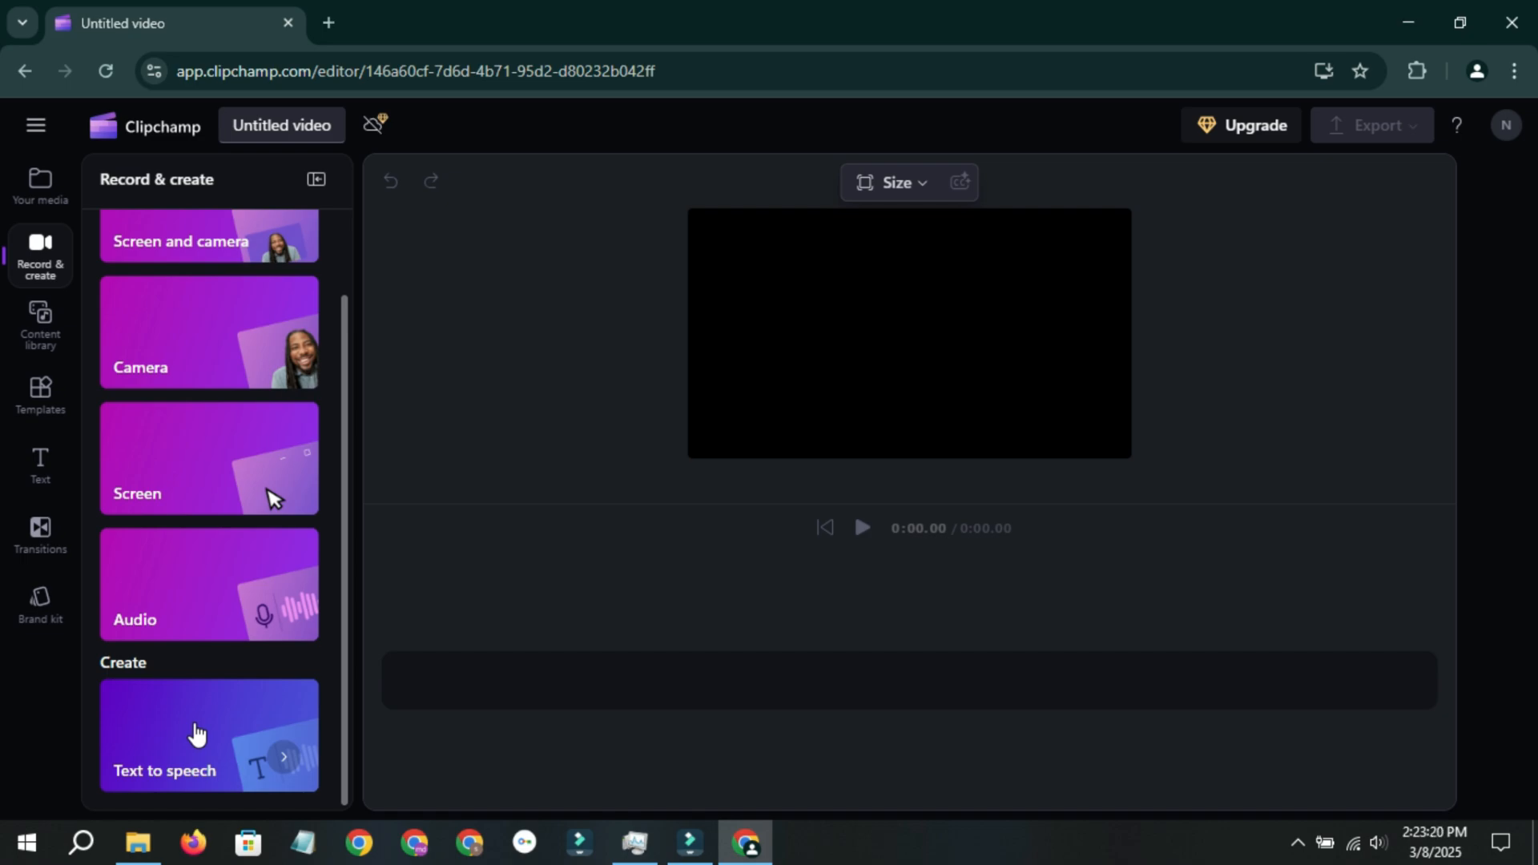
scroll(195, 734, up, 2)
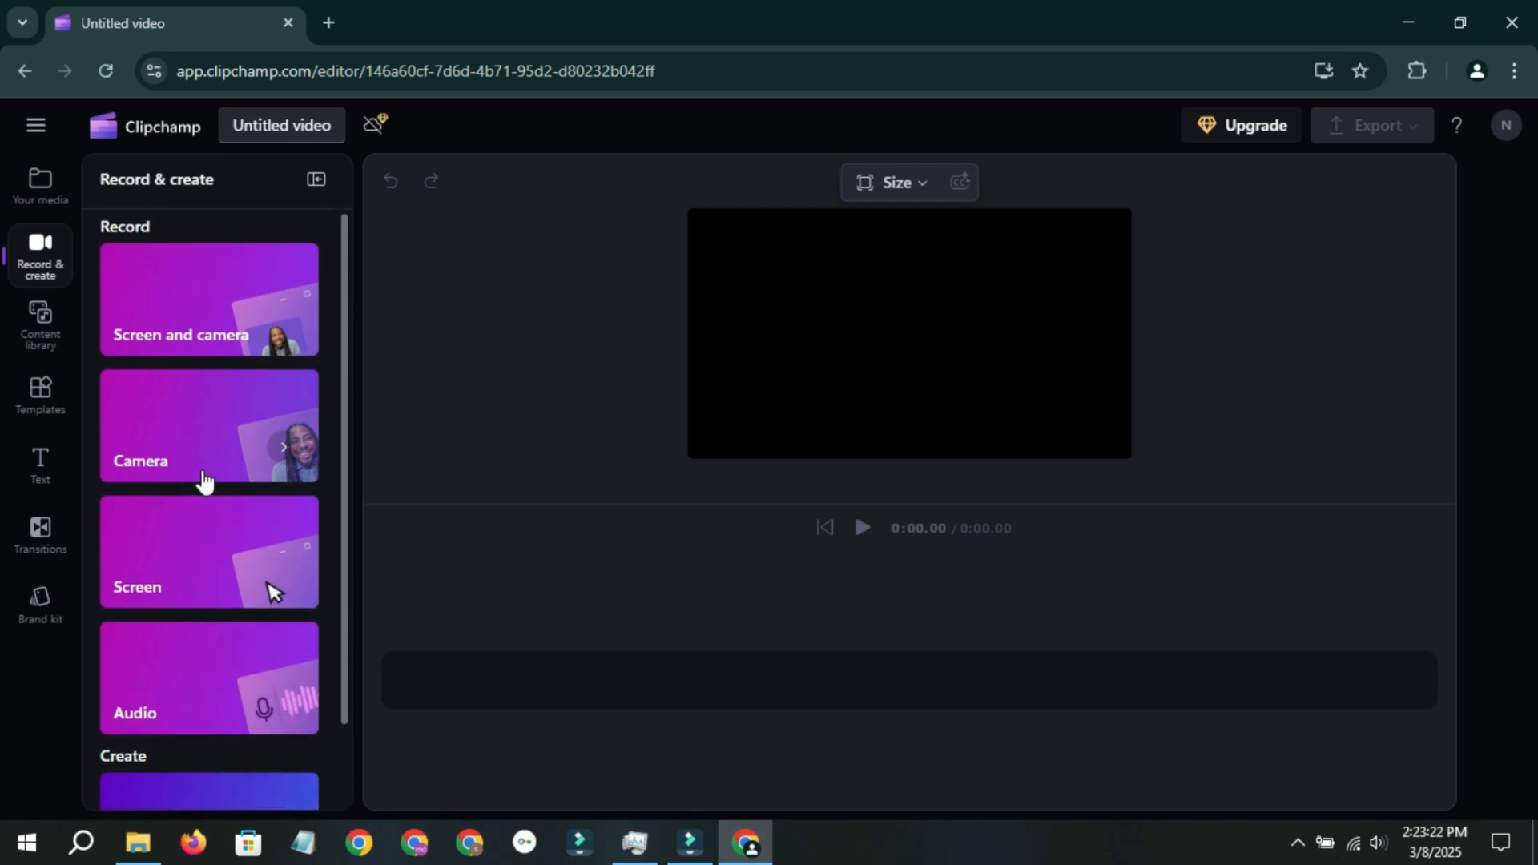
Open the screen-only recorder, continue without a microphone and dismiss the browser's microphone permission request.
click(195, 571)
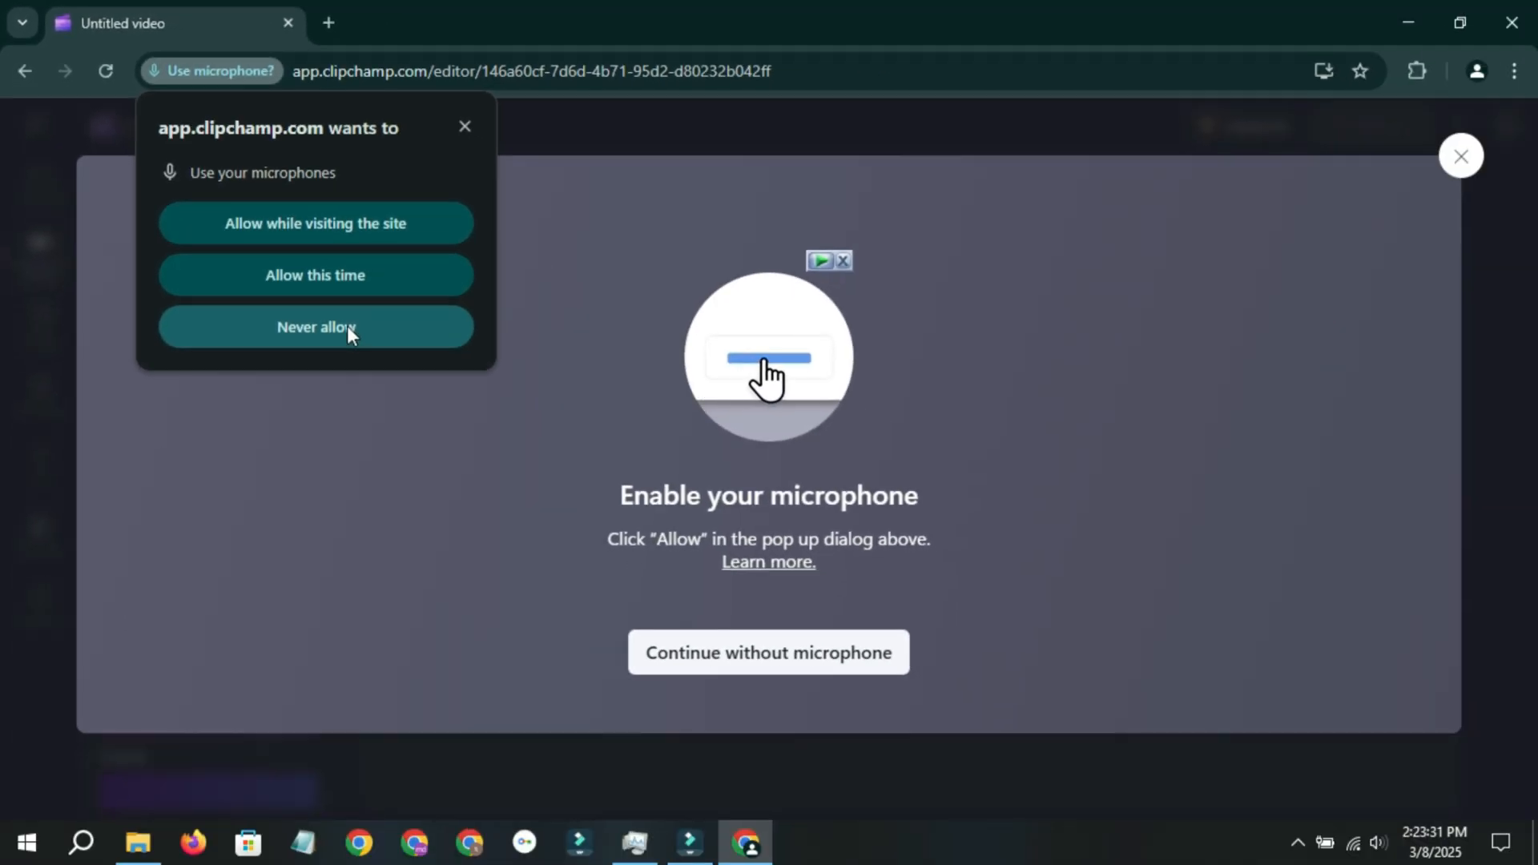
click(792, 680)
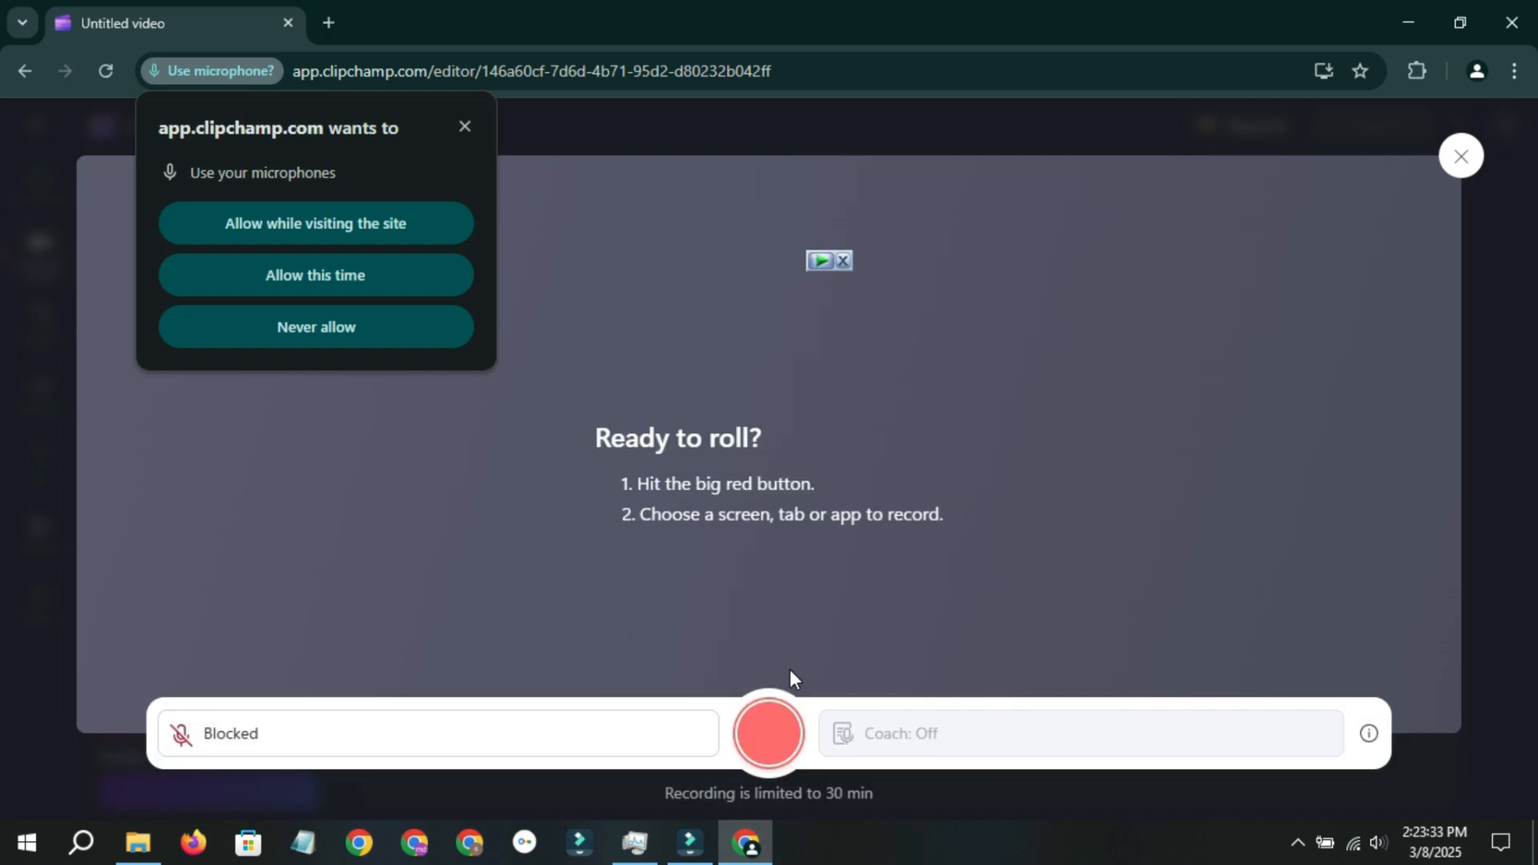
click(465, 126)
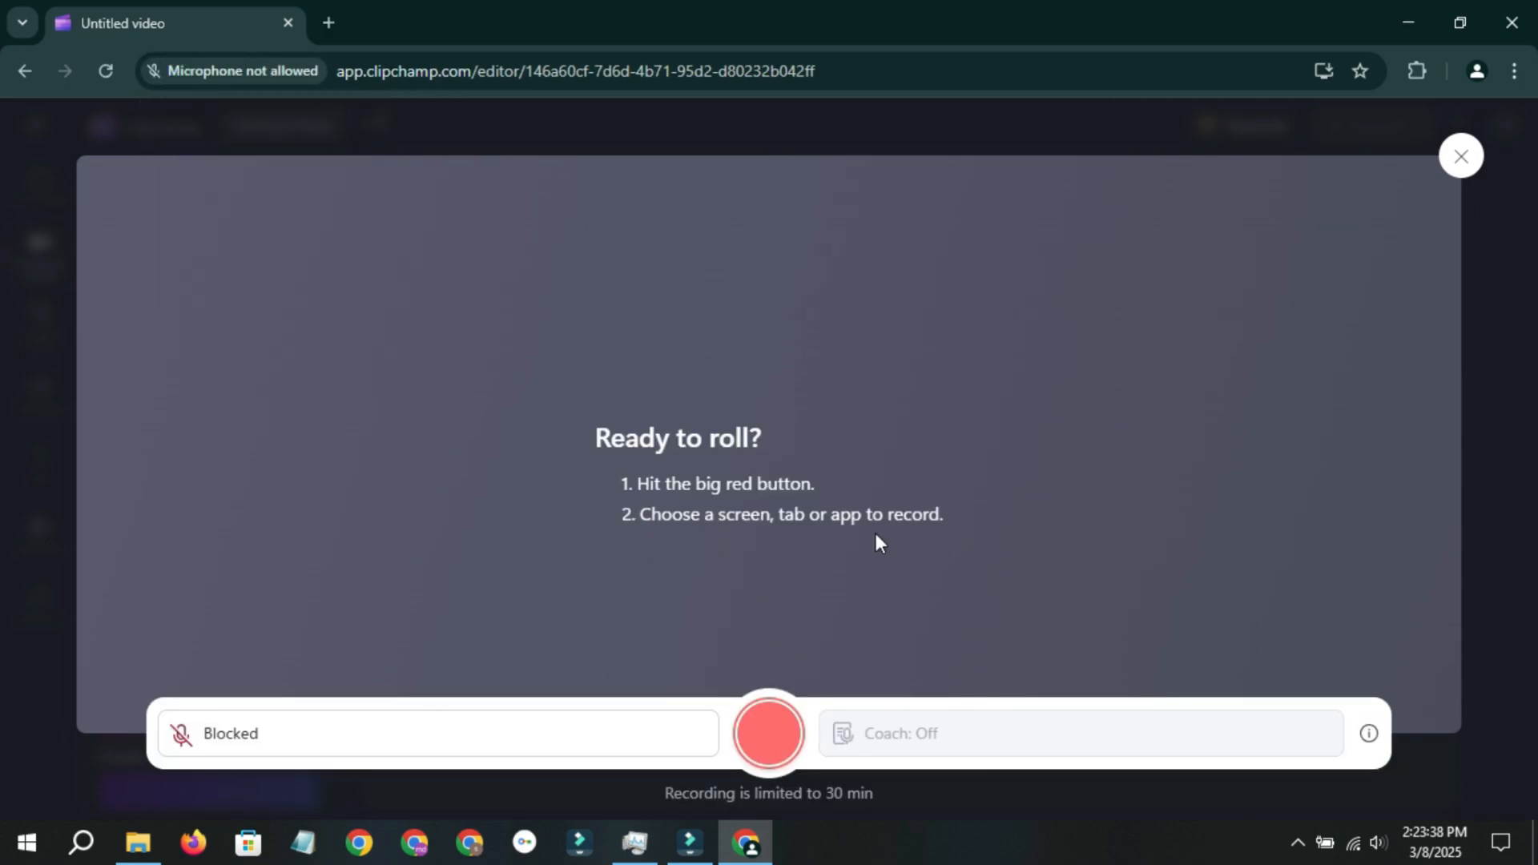
Begin a screen recording, look through the window sources and choose the entire screen as what to share.
click(770, 725)
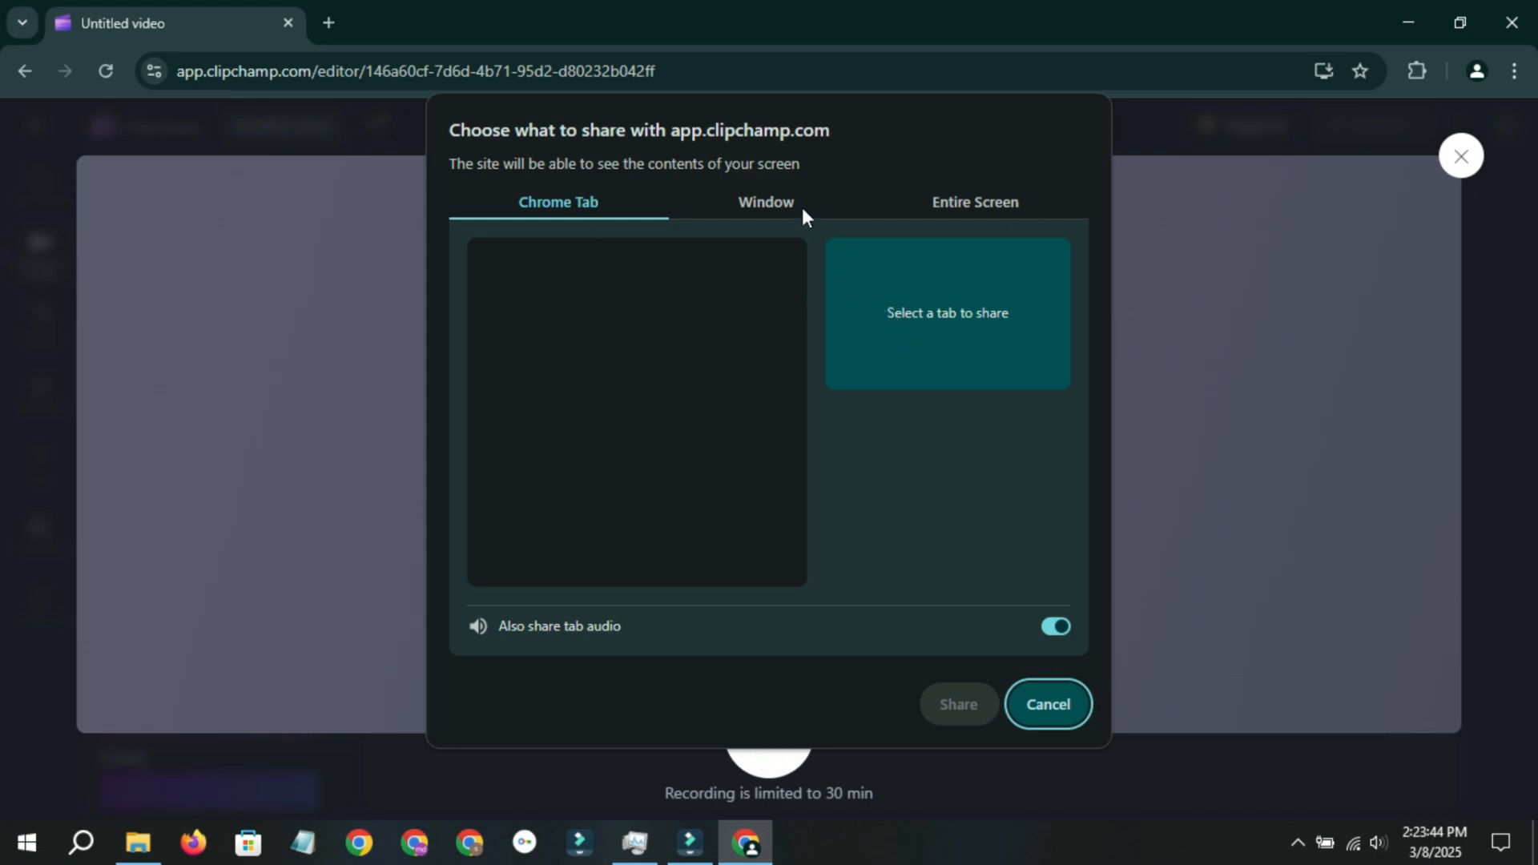
click(780, 202)
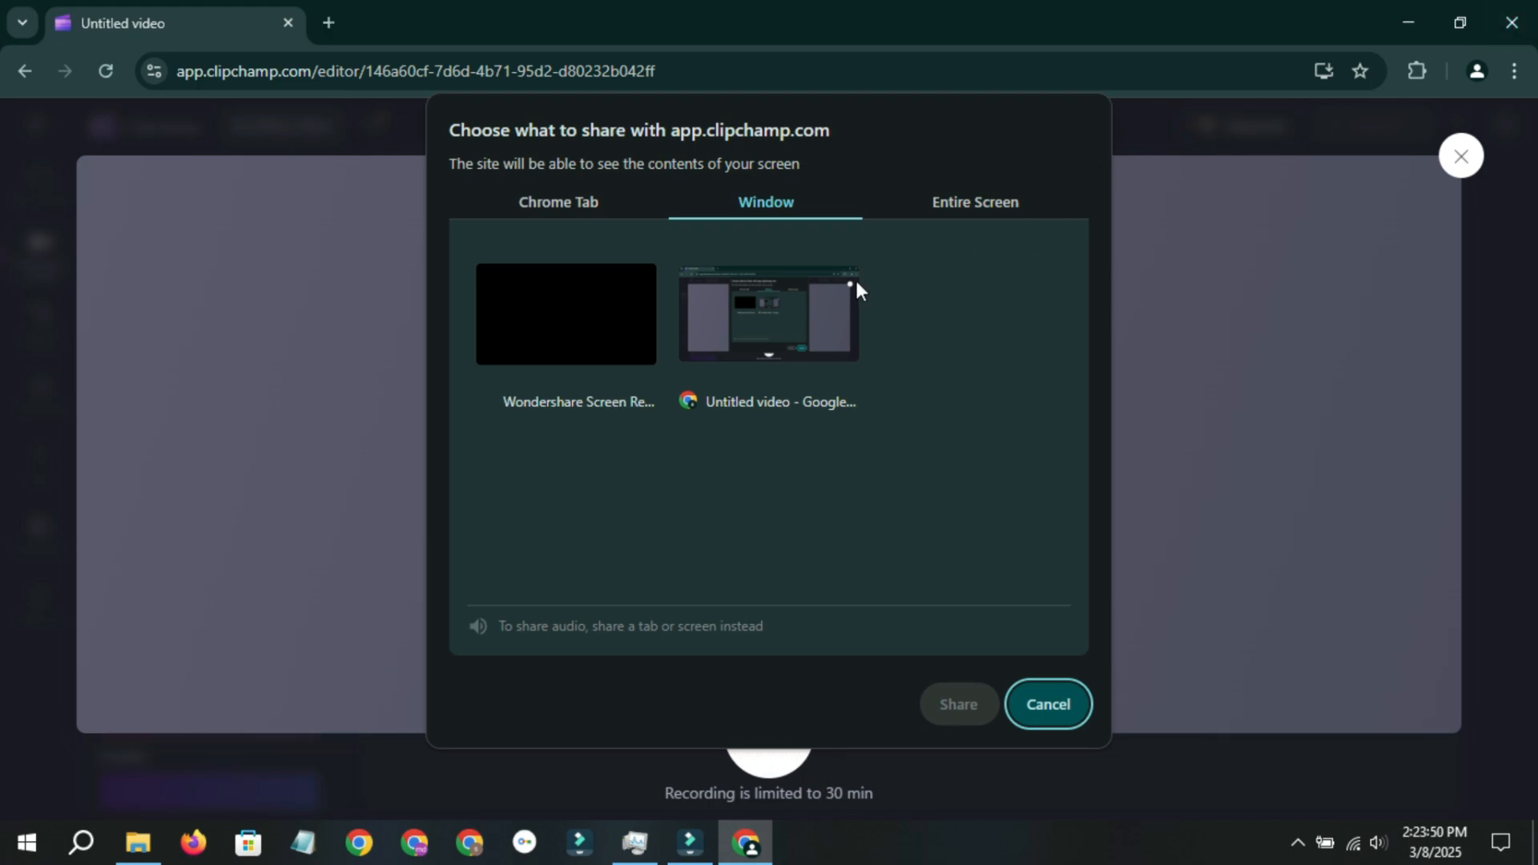
click(981, 204)
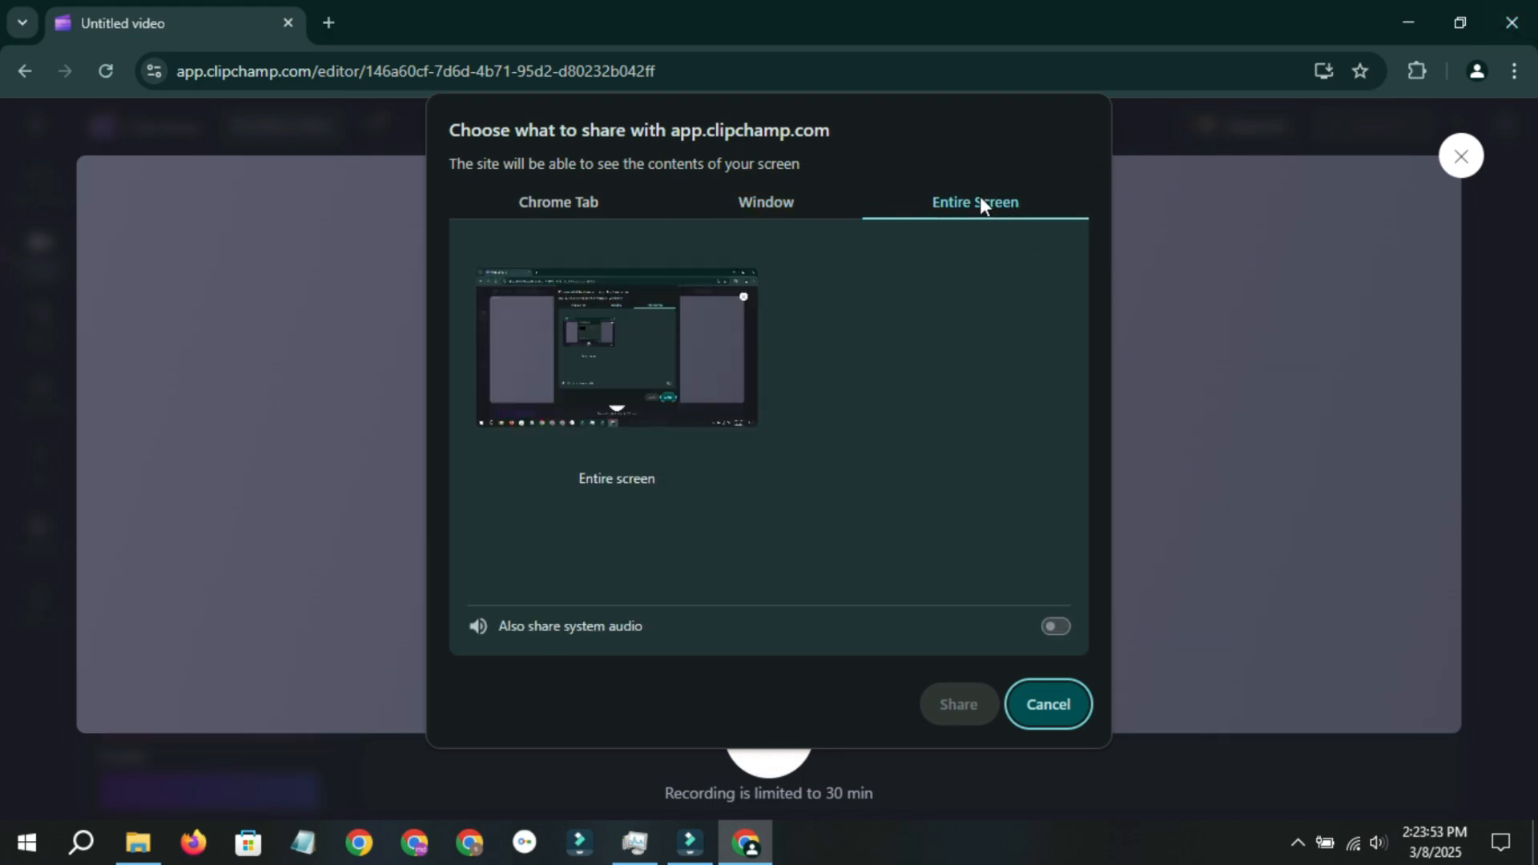
click(695, 362)
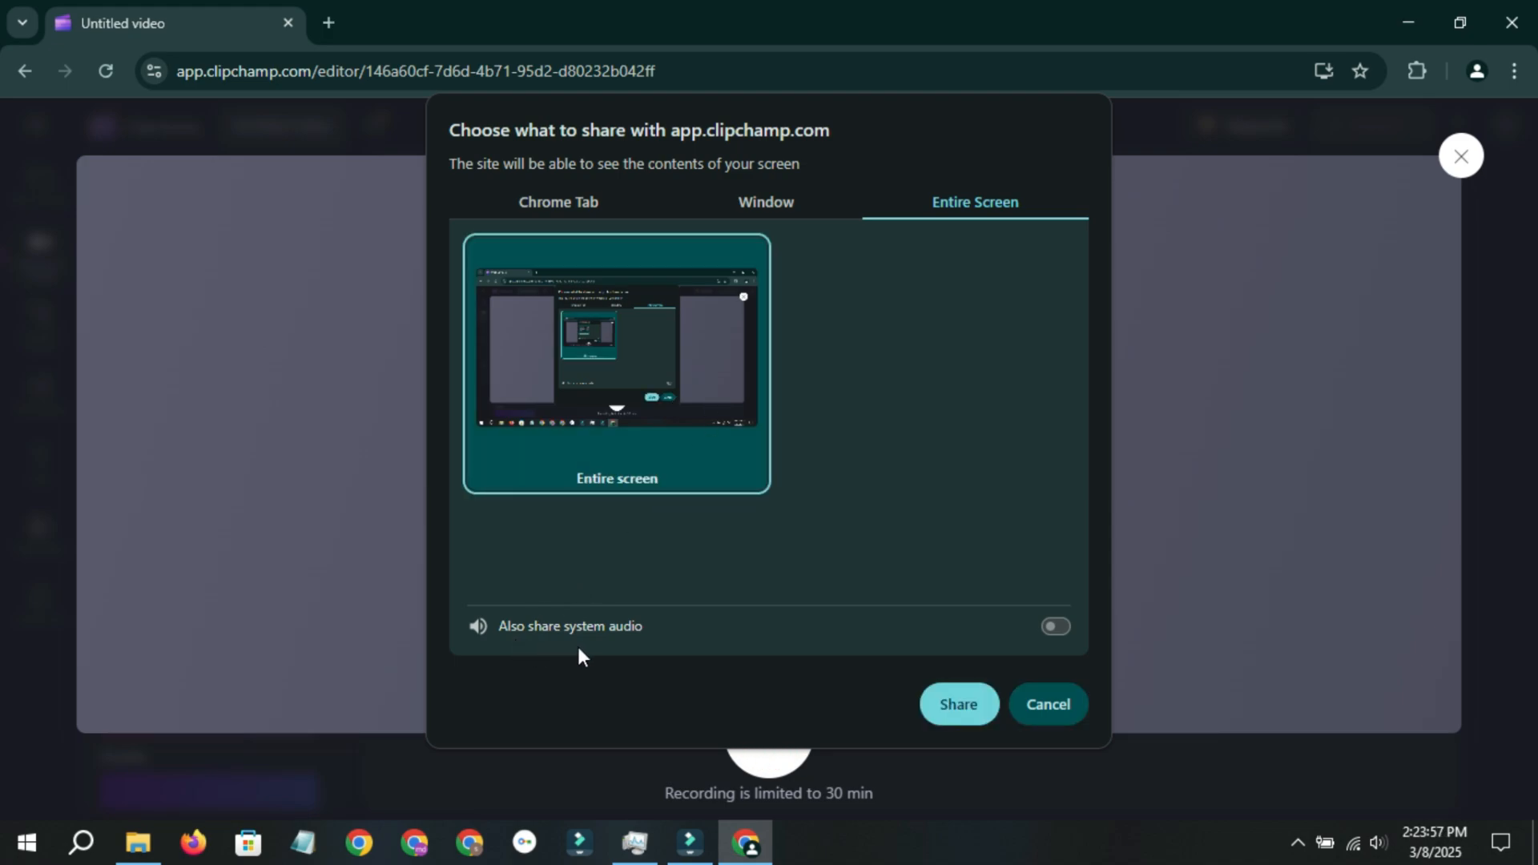
Include system audio with the entire screen, start sharing and hide the sharing notice.
click(1375, 842)
scroll(1363, 729, up, 2)
scroll(1347, 729, down, 1)
scroll(1322, 673, down, 1)
click(619, 440)
click(1054, 627)
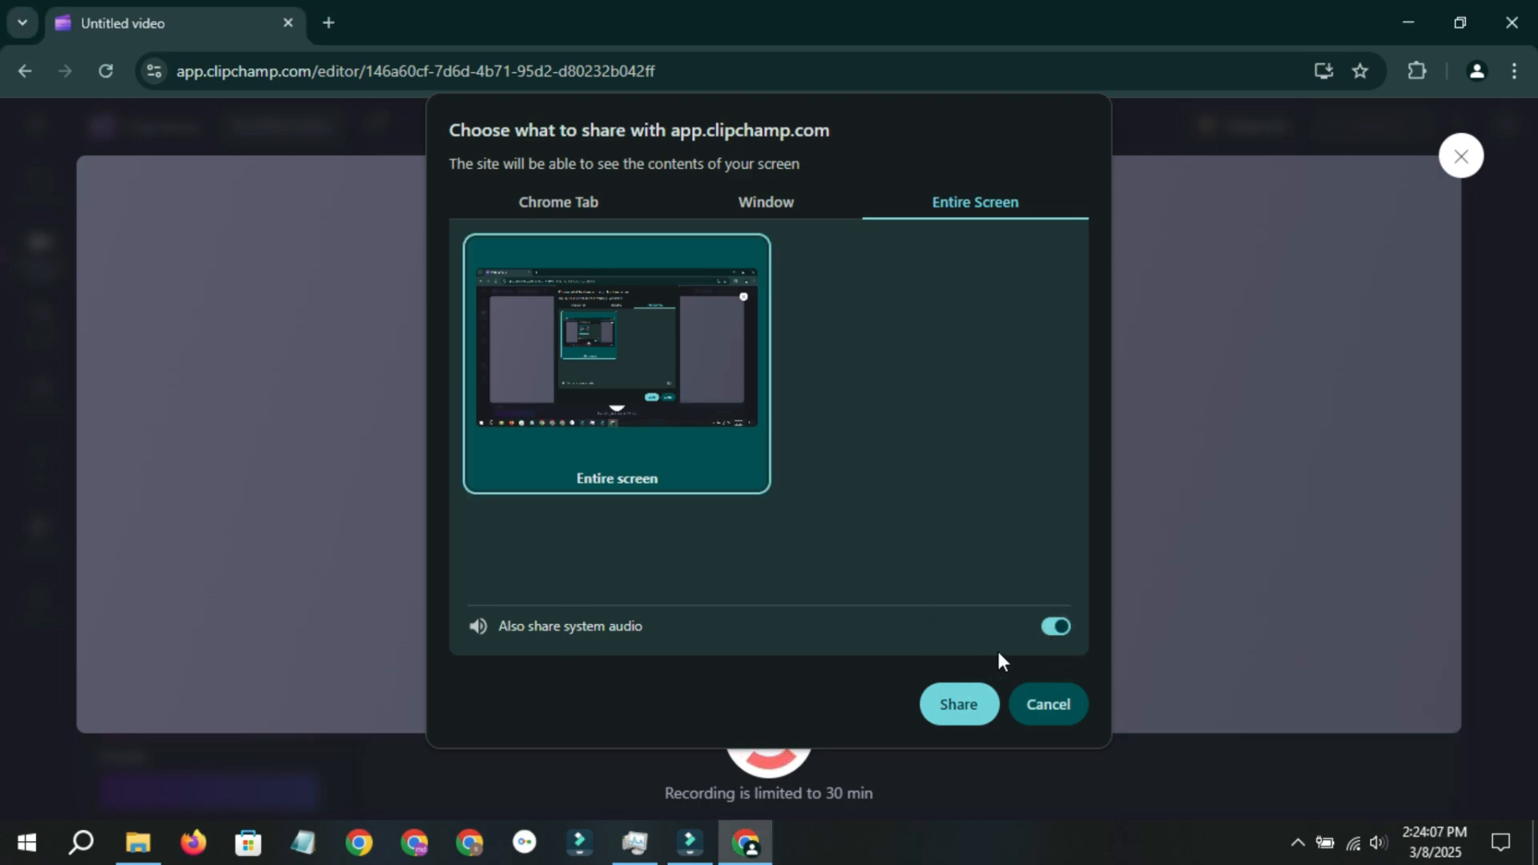
click(959, 704)
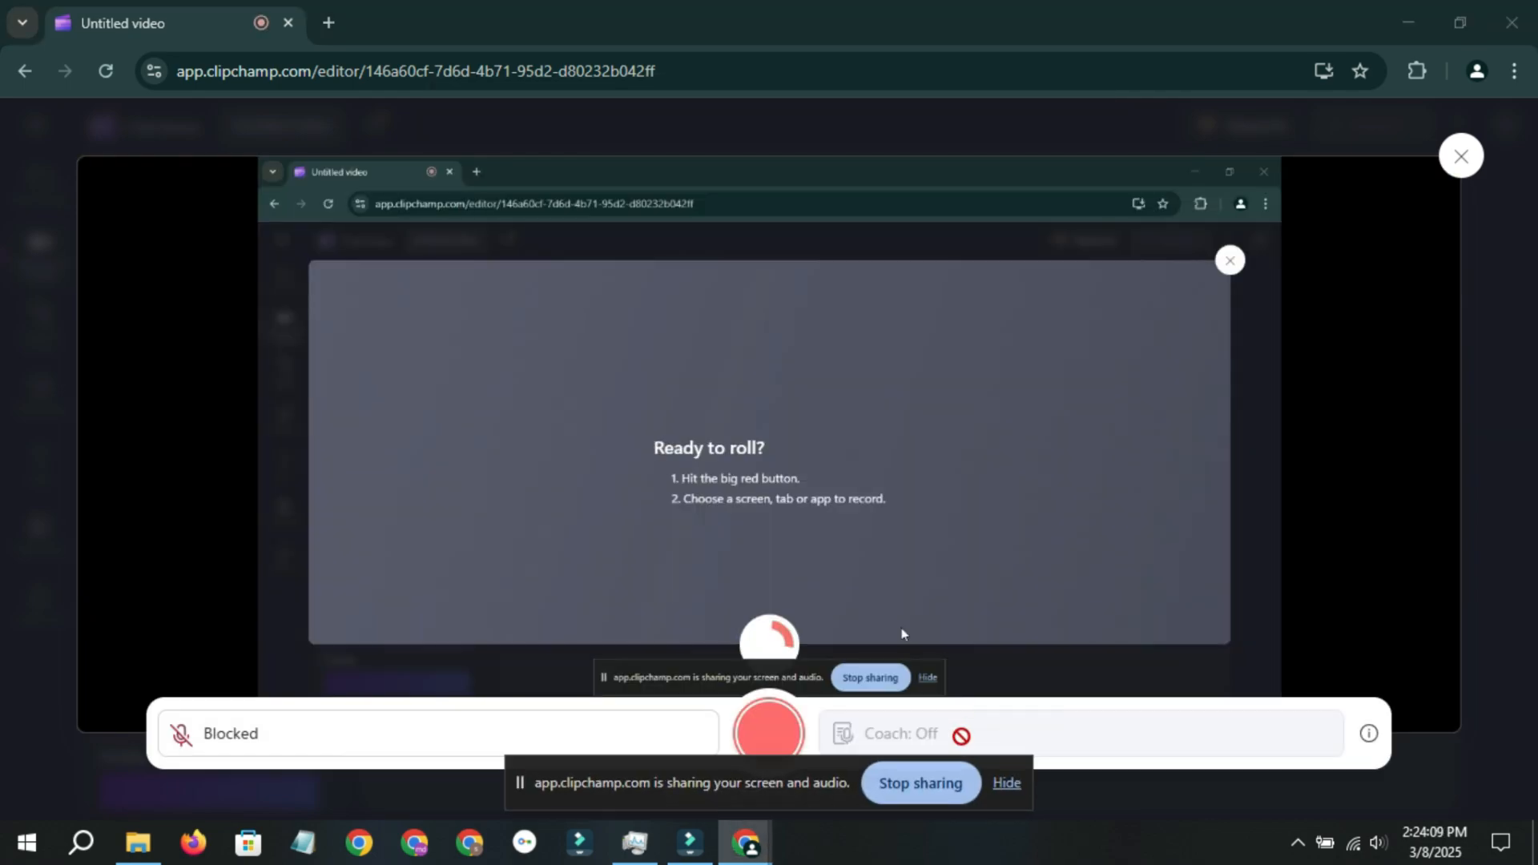
click(1008, 784)
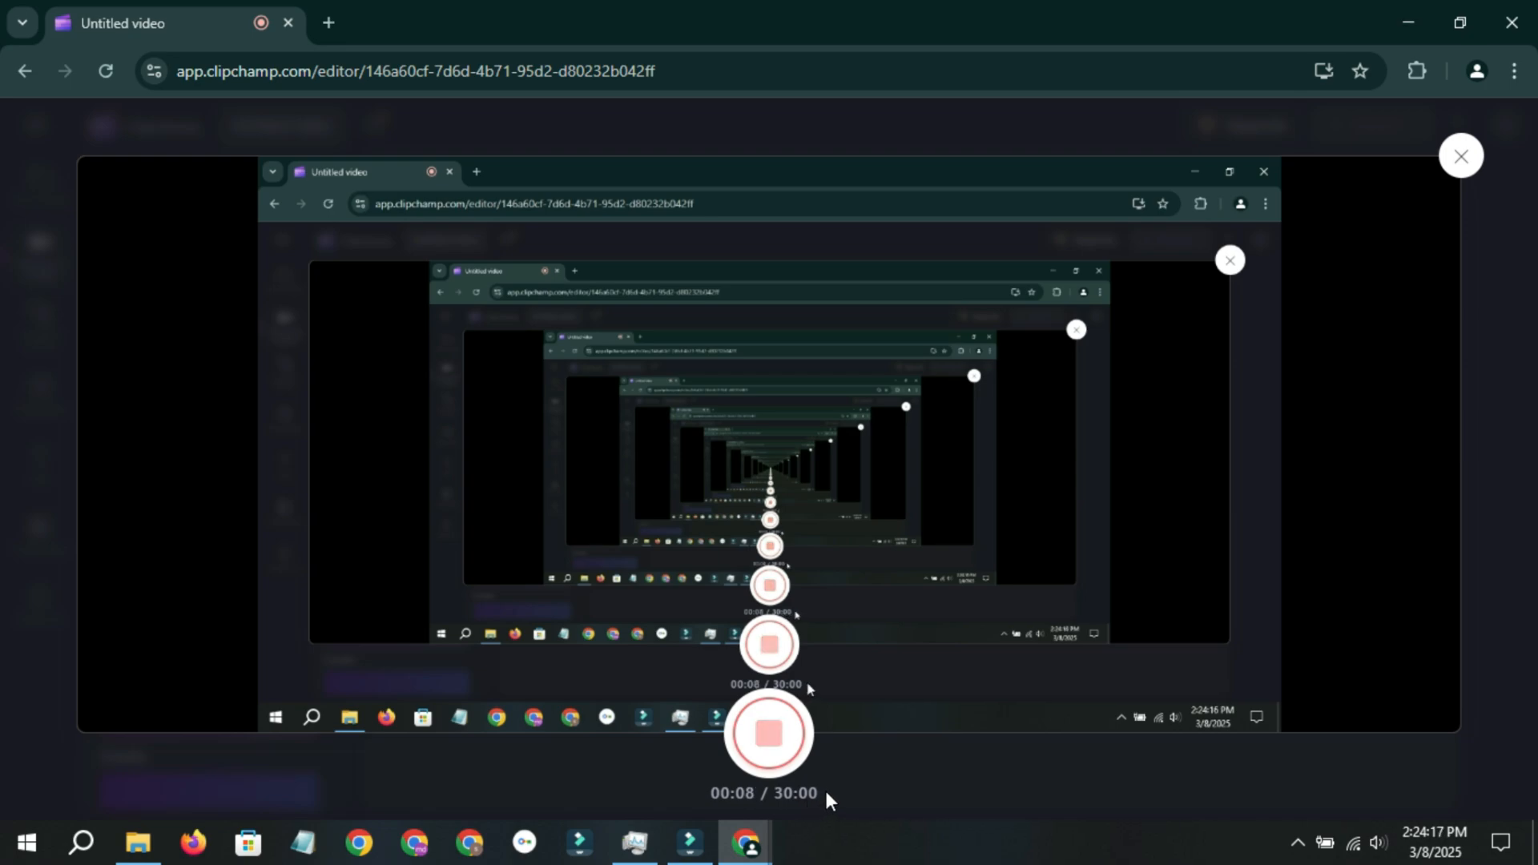
Minimize the browser to record the desktop, bring the recorder window back and hide the sharing notice again.
click(1408, 22)
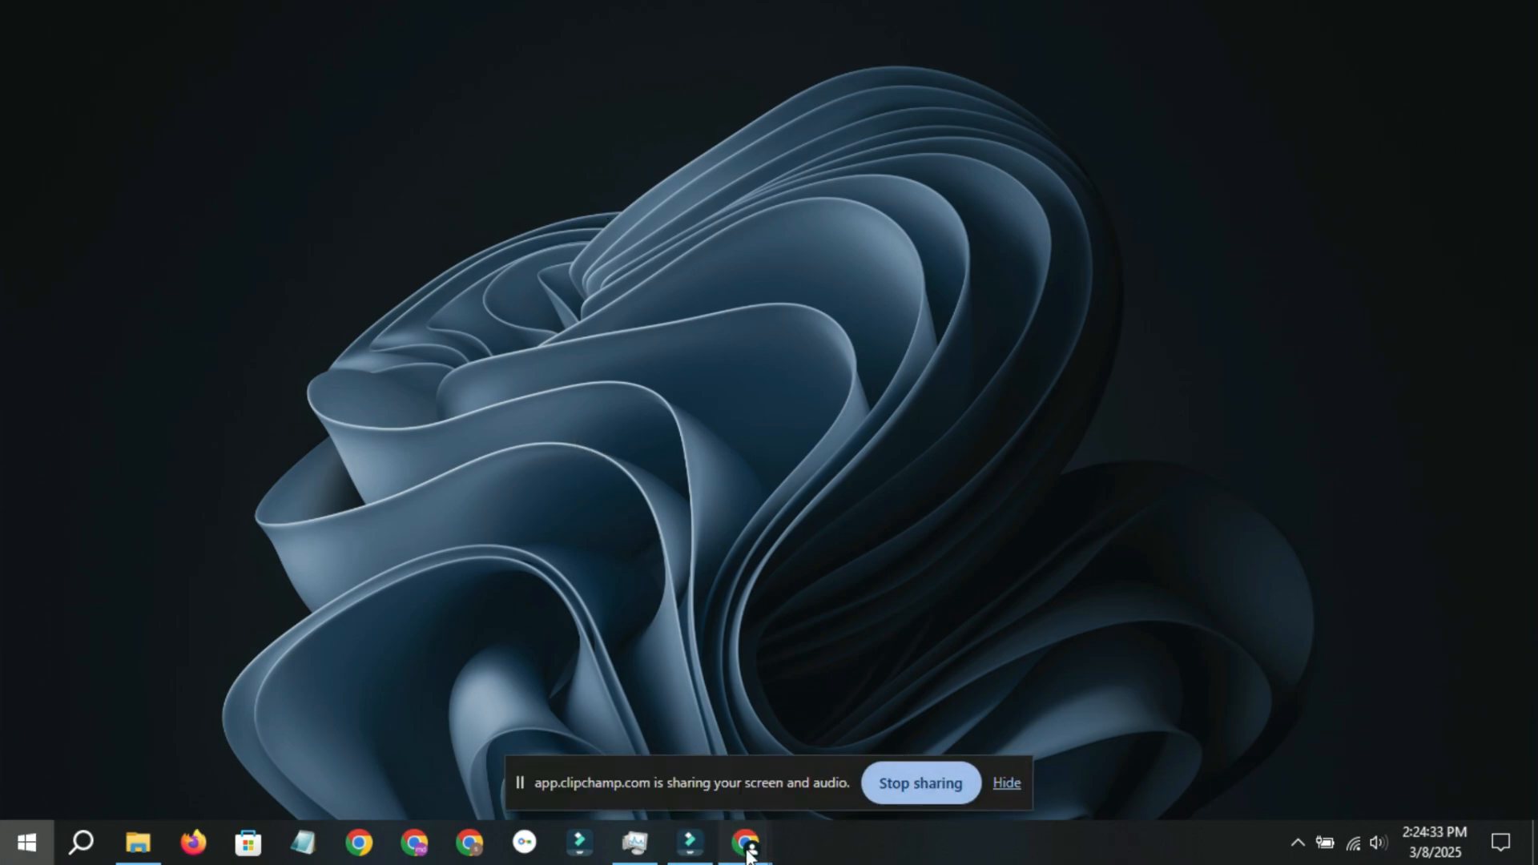
mouse_move(745, 843)
click(642, 748)
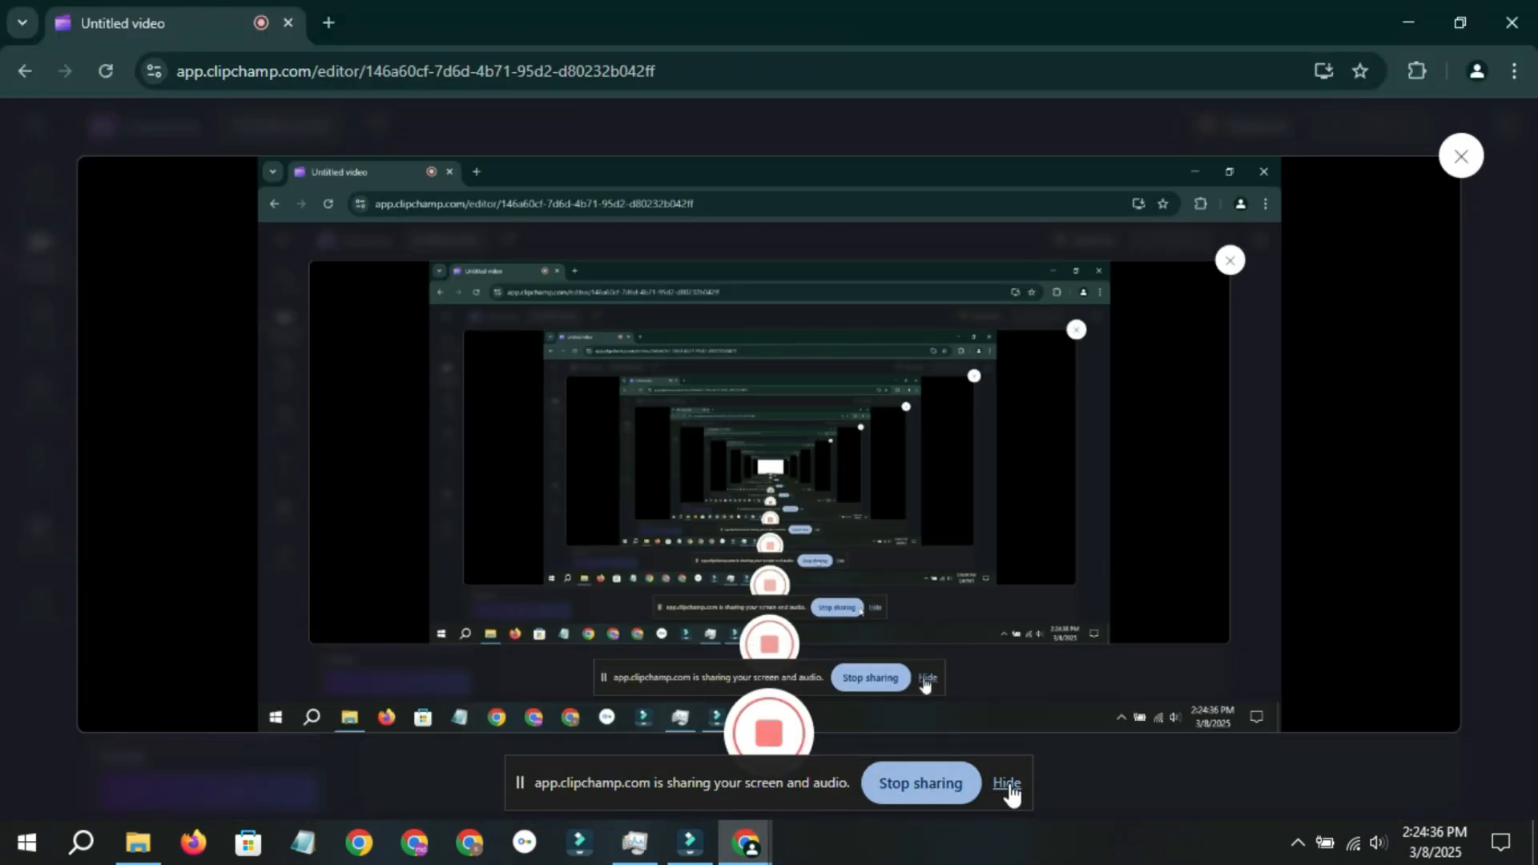
click(1007, 783)
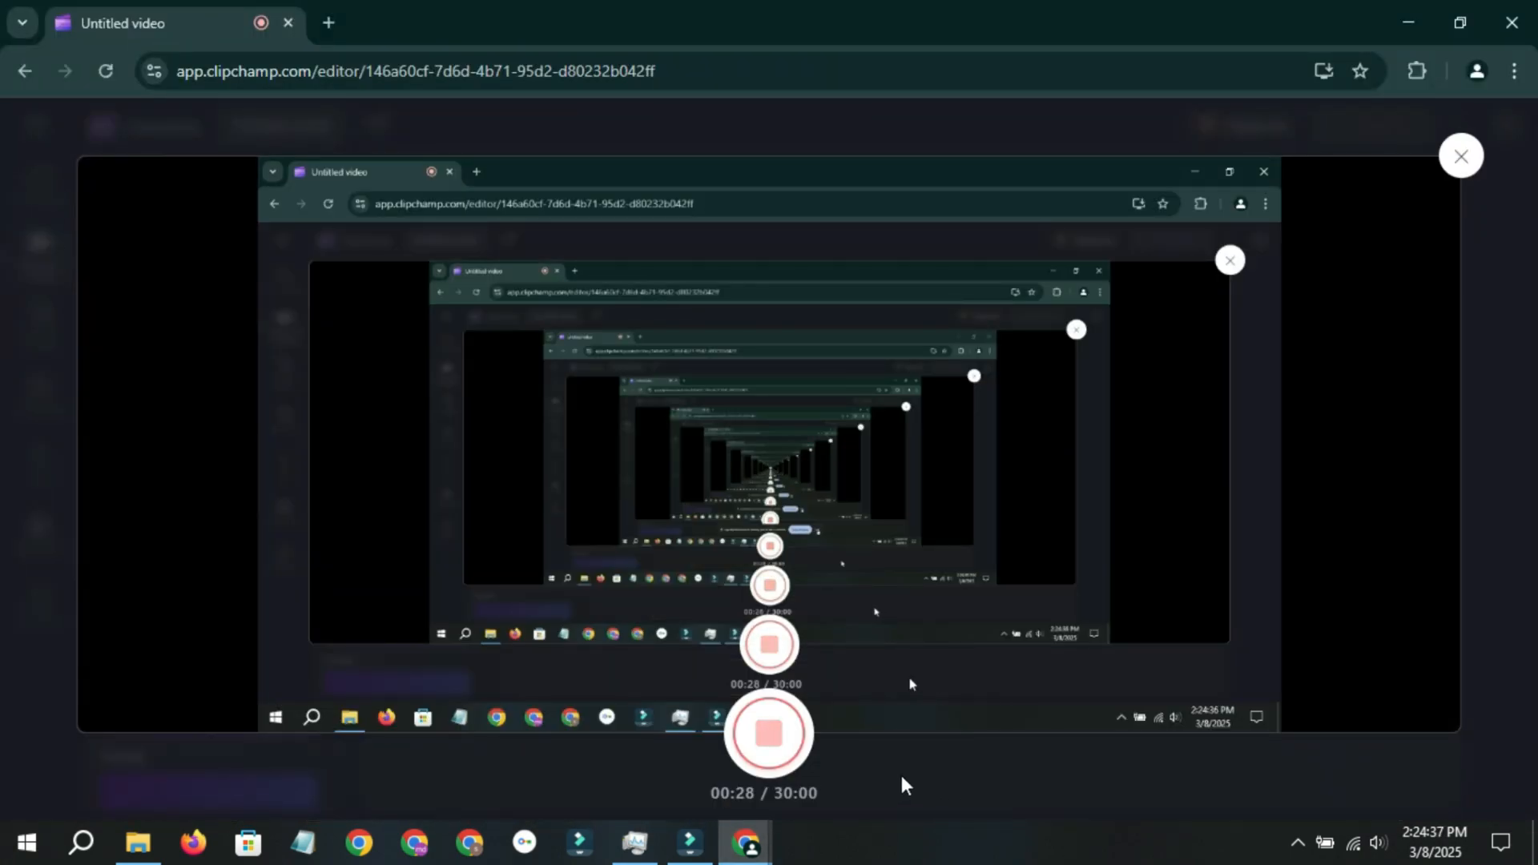
Stop the screen recording and save it to the project for editing.
click(774, 744)
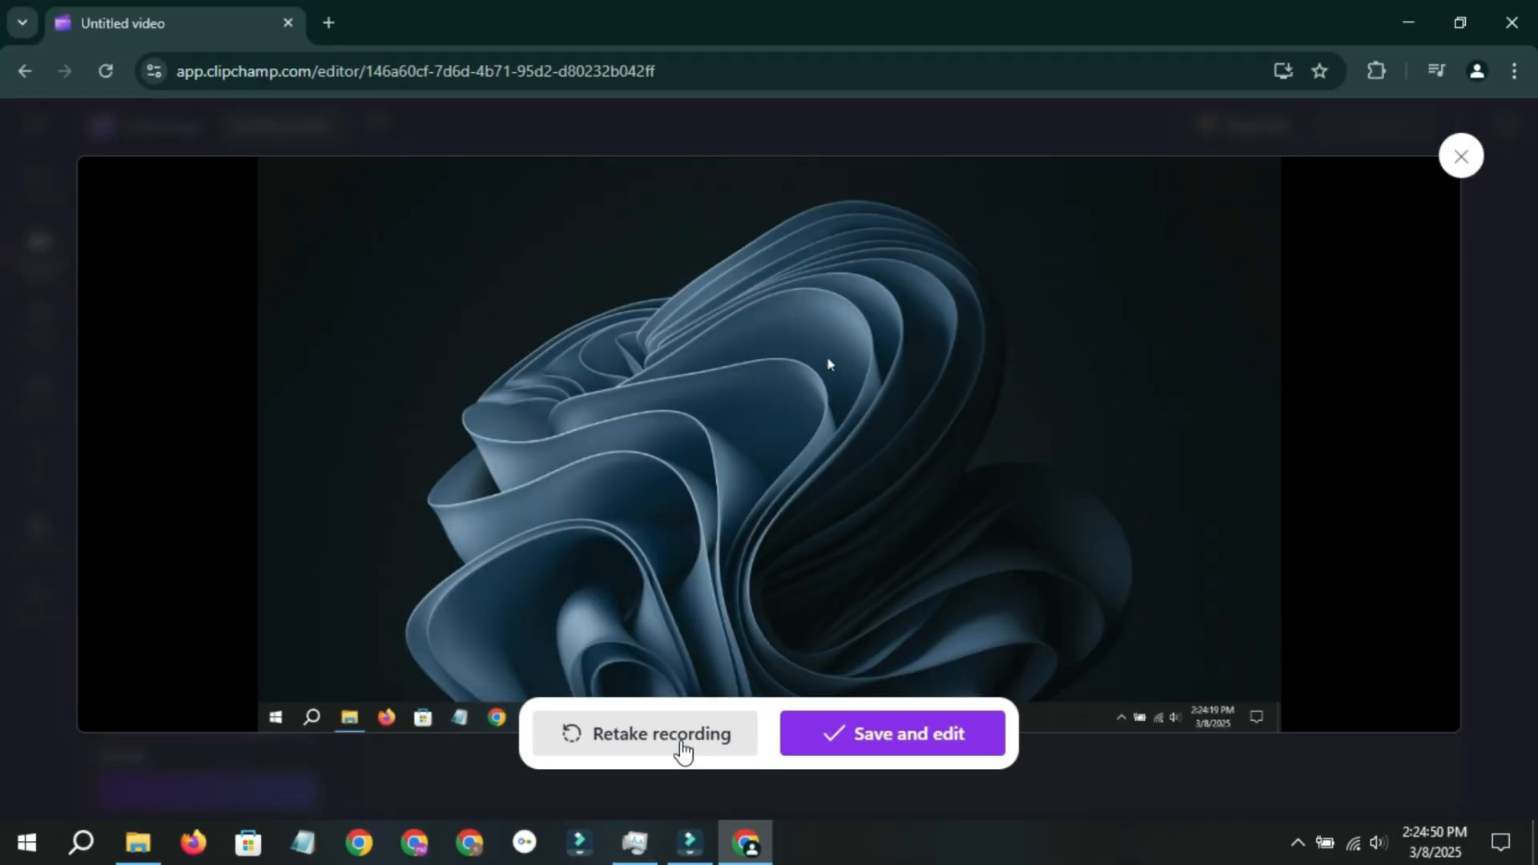
click(912, 734)
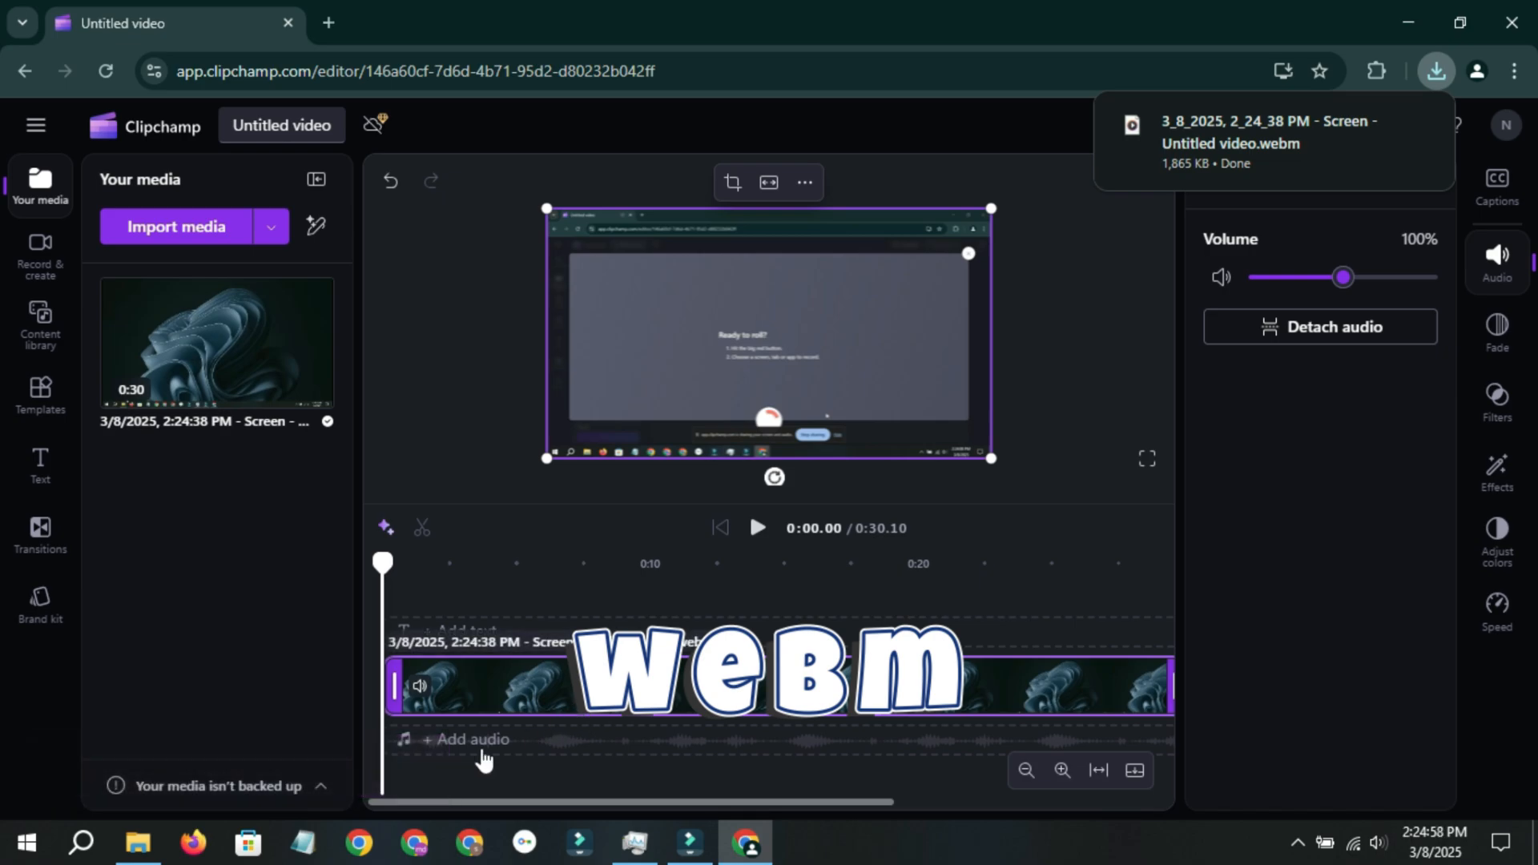
click(129, 854)
click(128, 854)
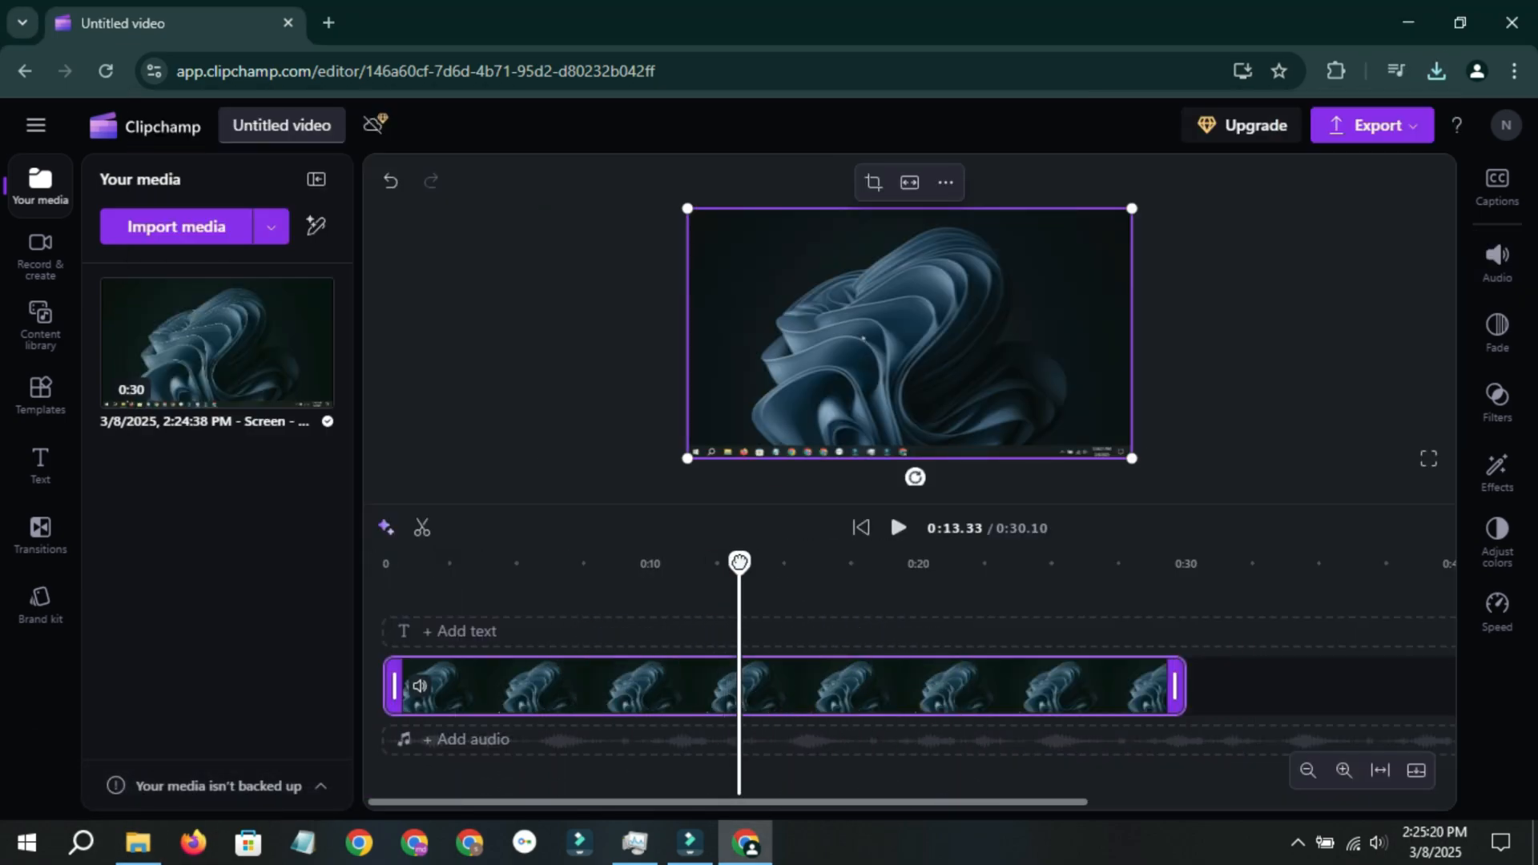
Preview the recording from the start of a magnified timeline and scrub forward to about 7 seconds.
drag(738, 561, 385, 564)
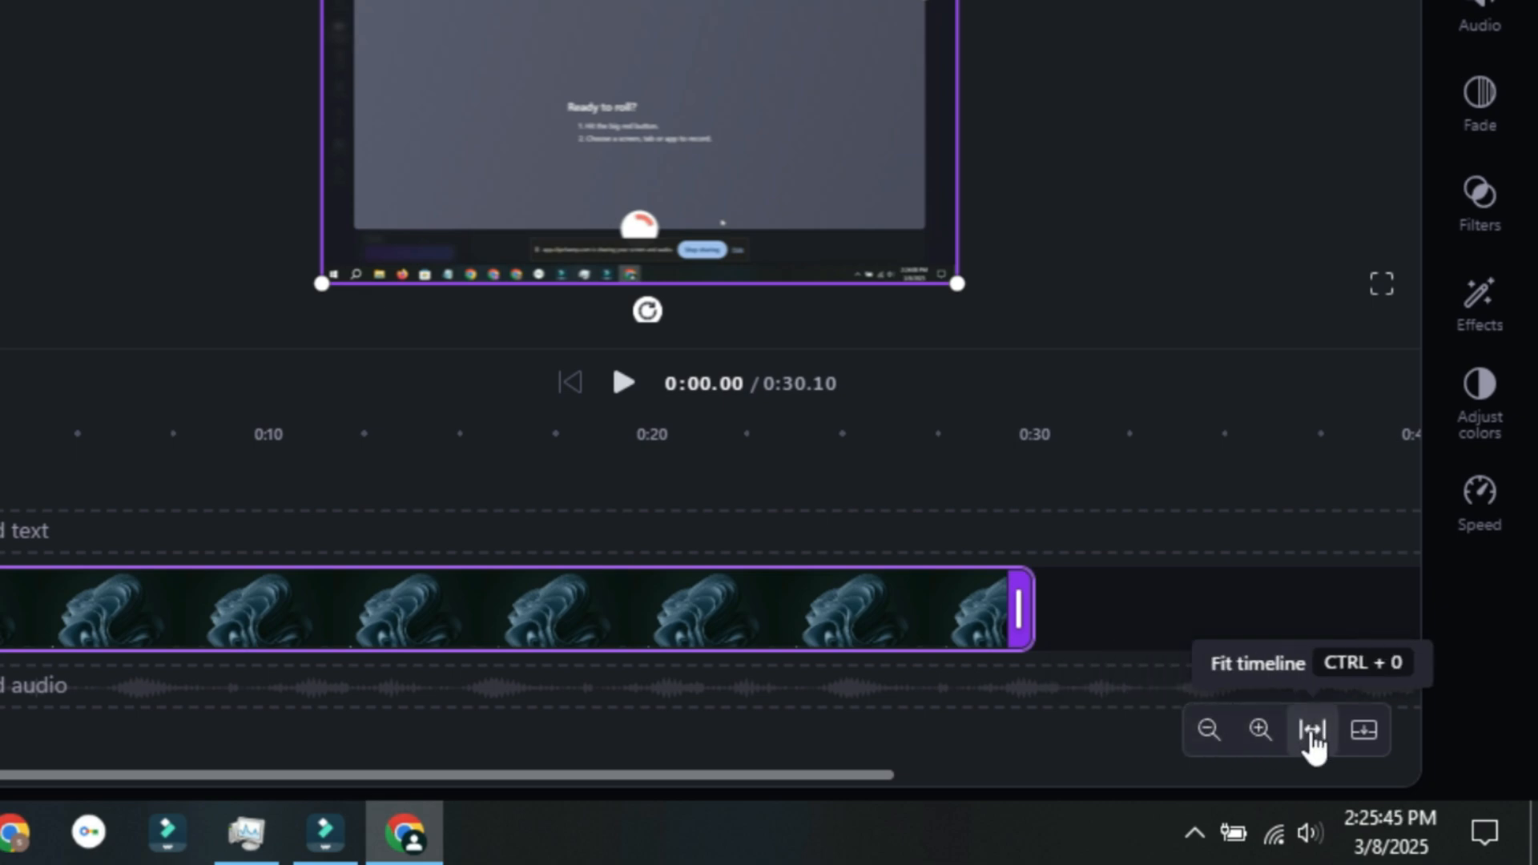
click(1259, 731)
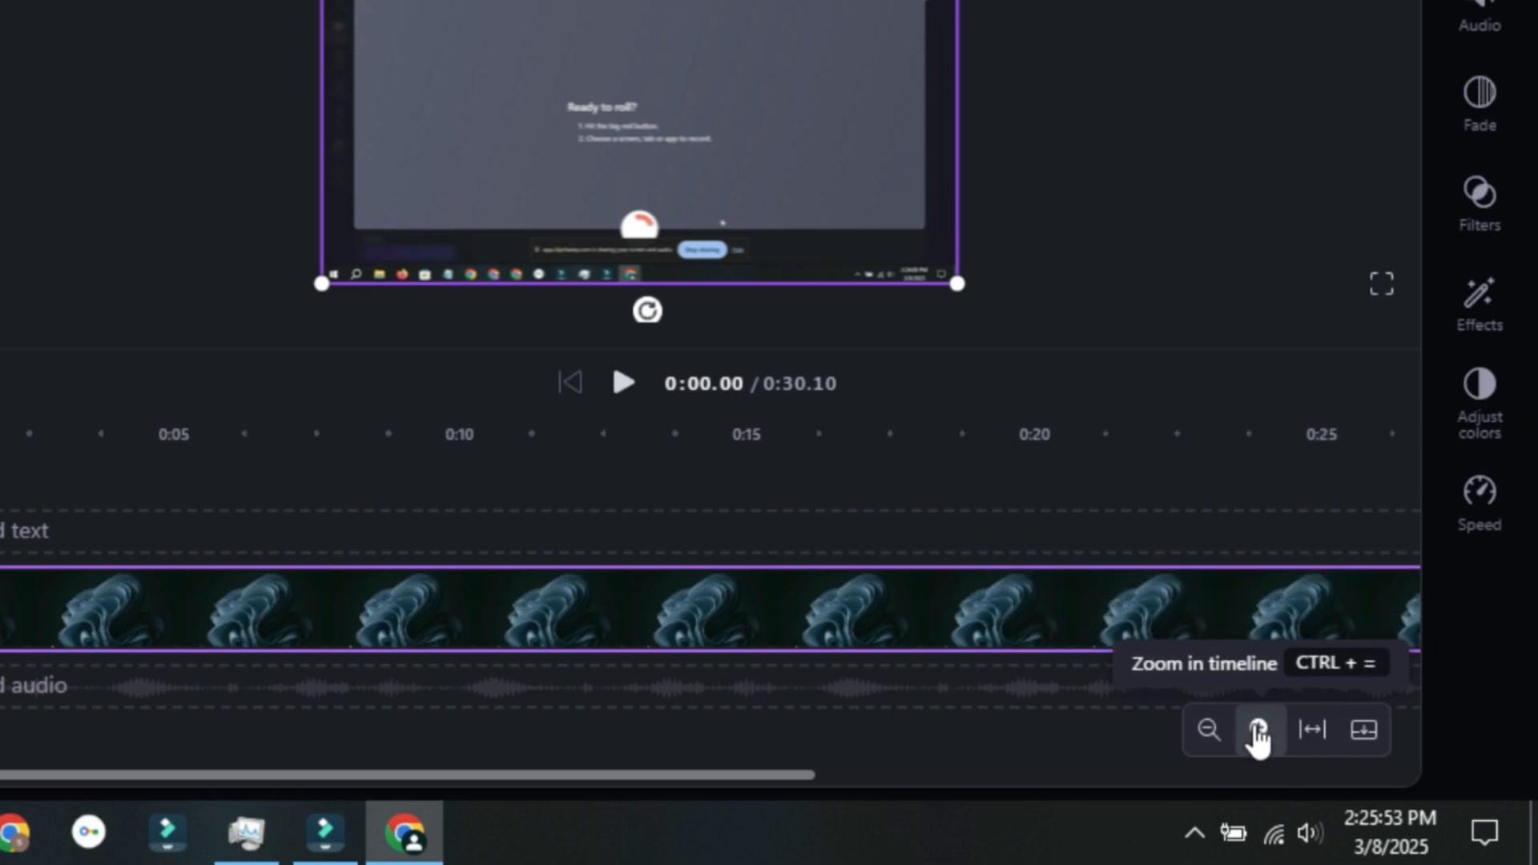
click(1259, 731)
click(1259, 731)
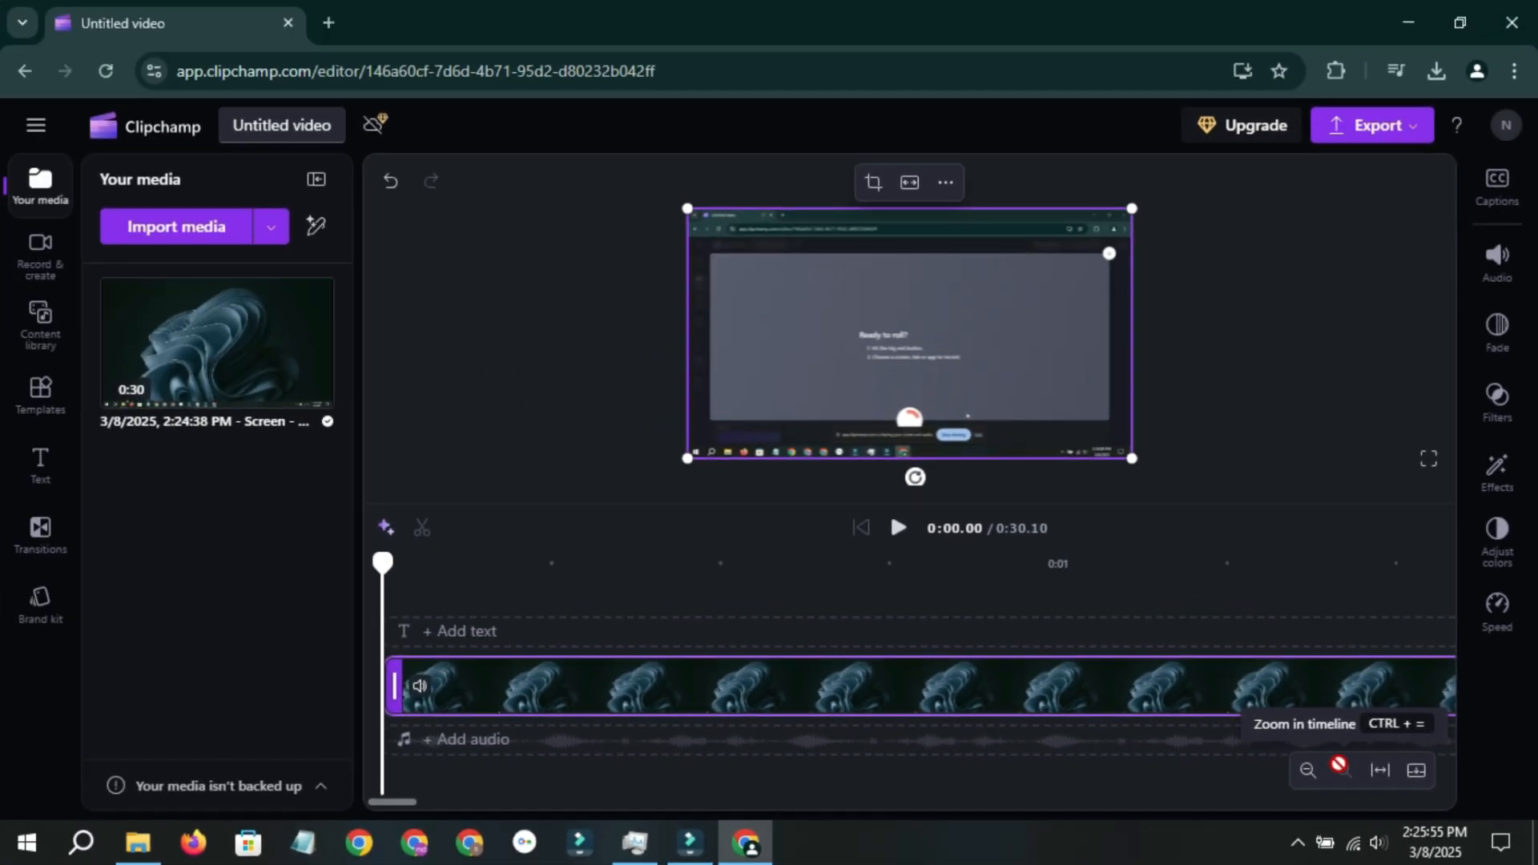
click(896, 526)
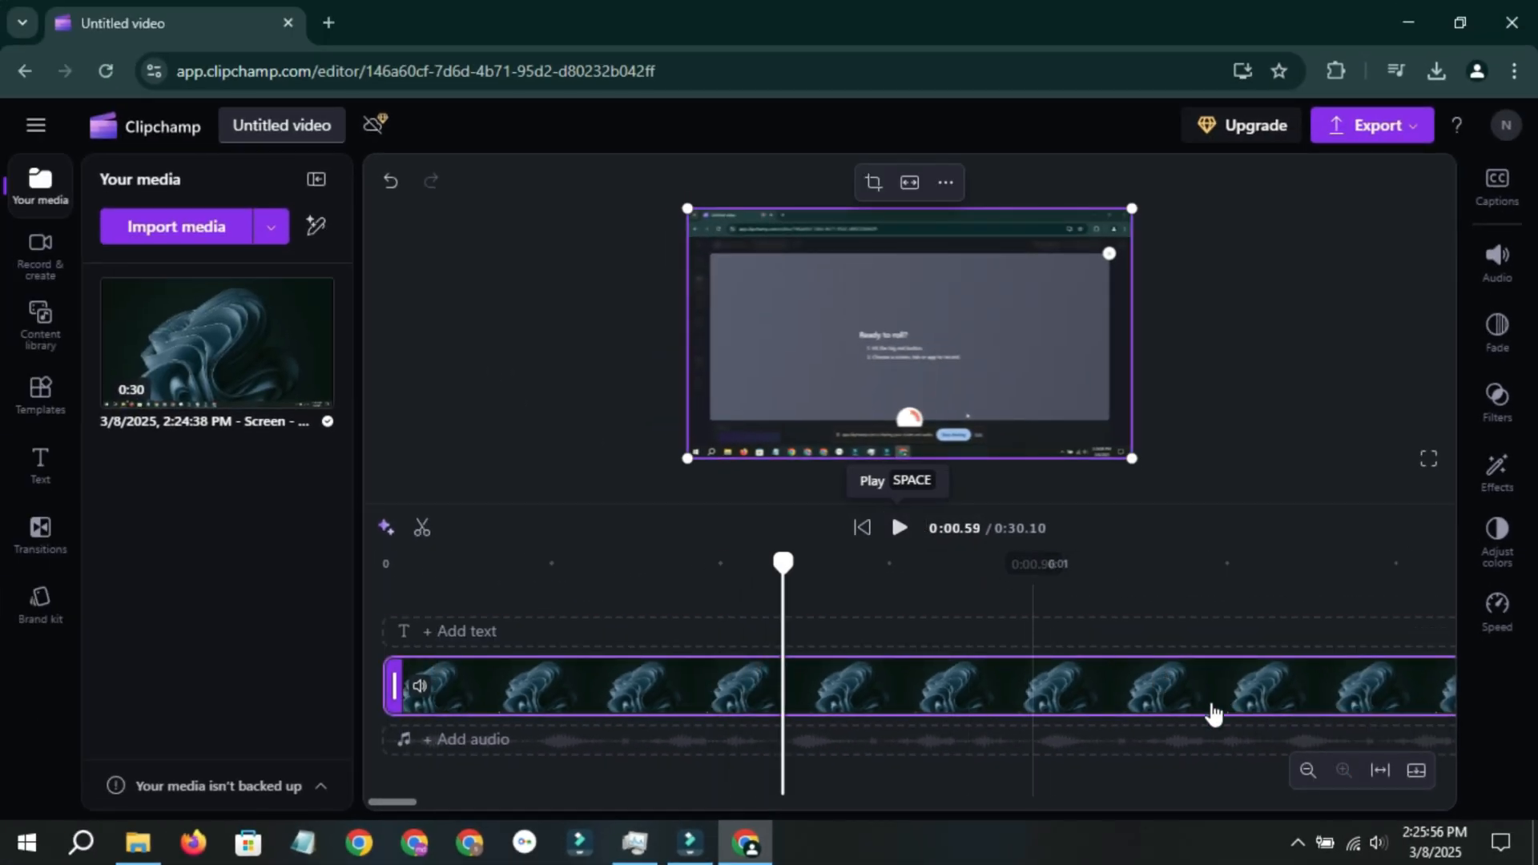
click(1306, 770)
click(896, 530)
drag(683, 562, 1323, 612)
key(space)
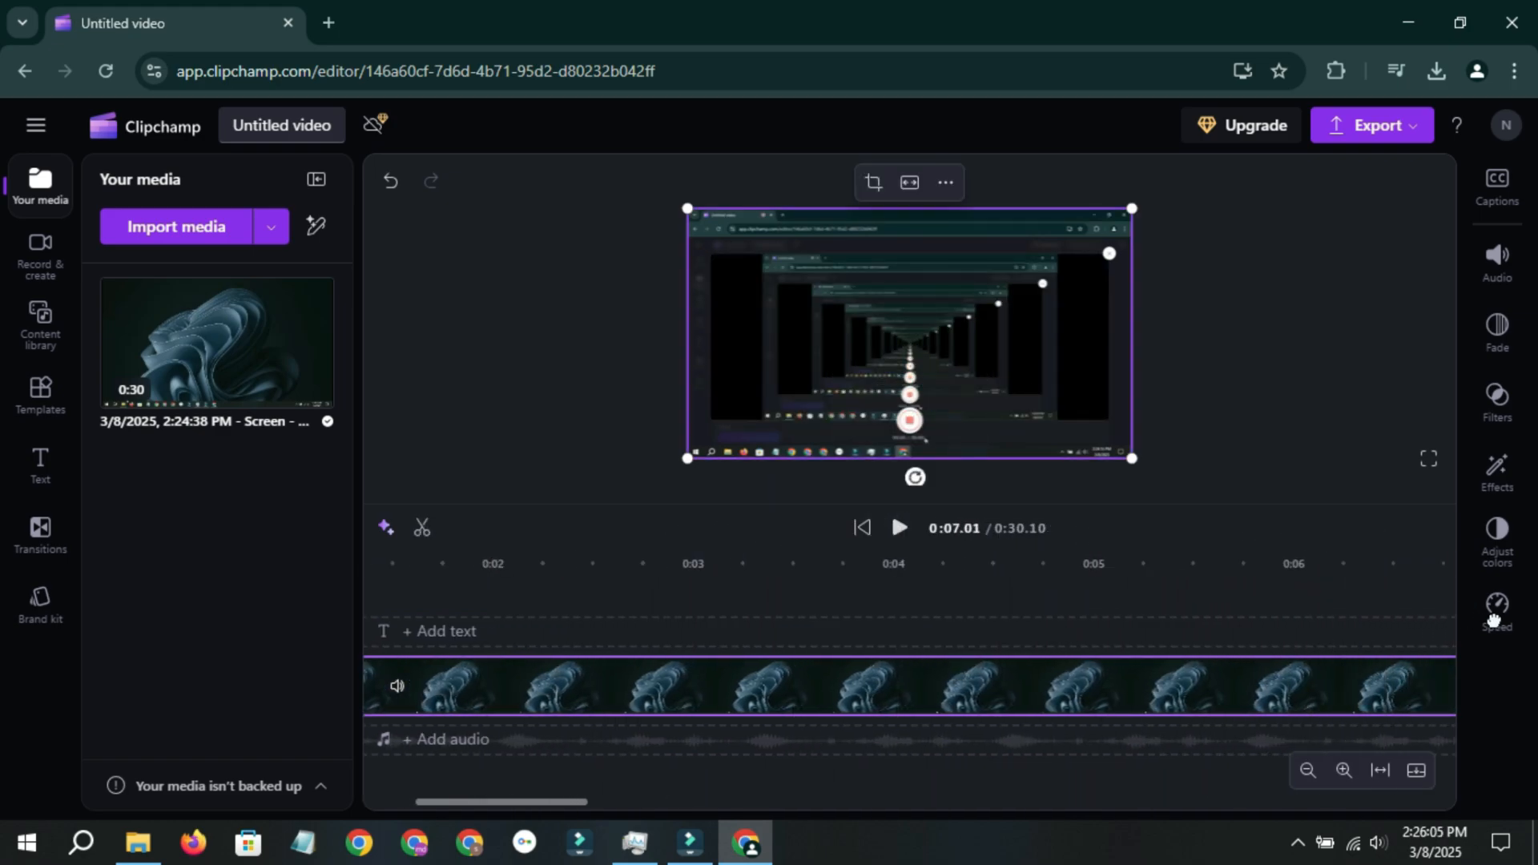
Play and scrub the recording to find the cut point, and split the clip at 0:10.95.
click(1139, 589)
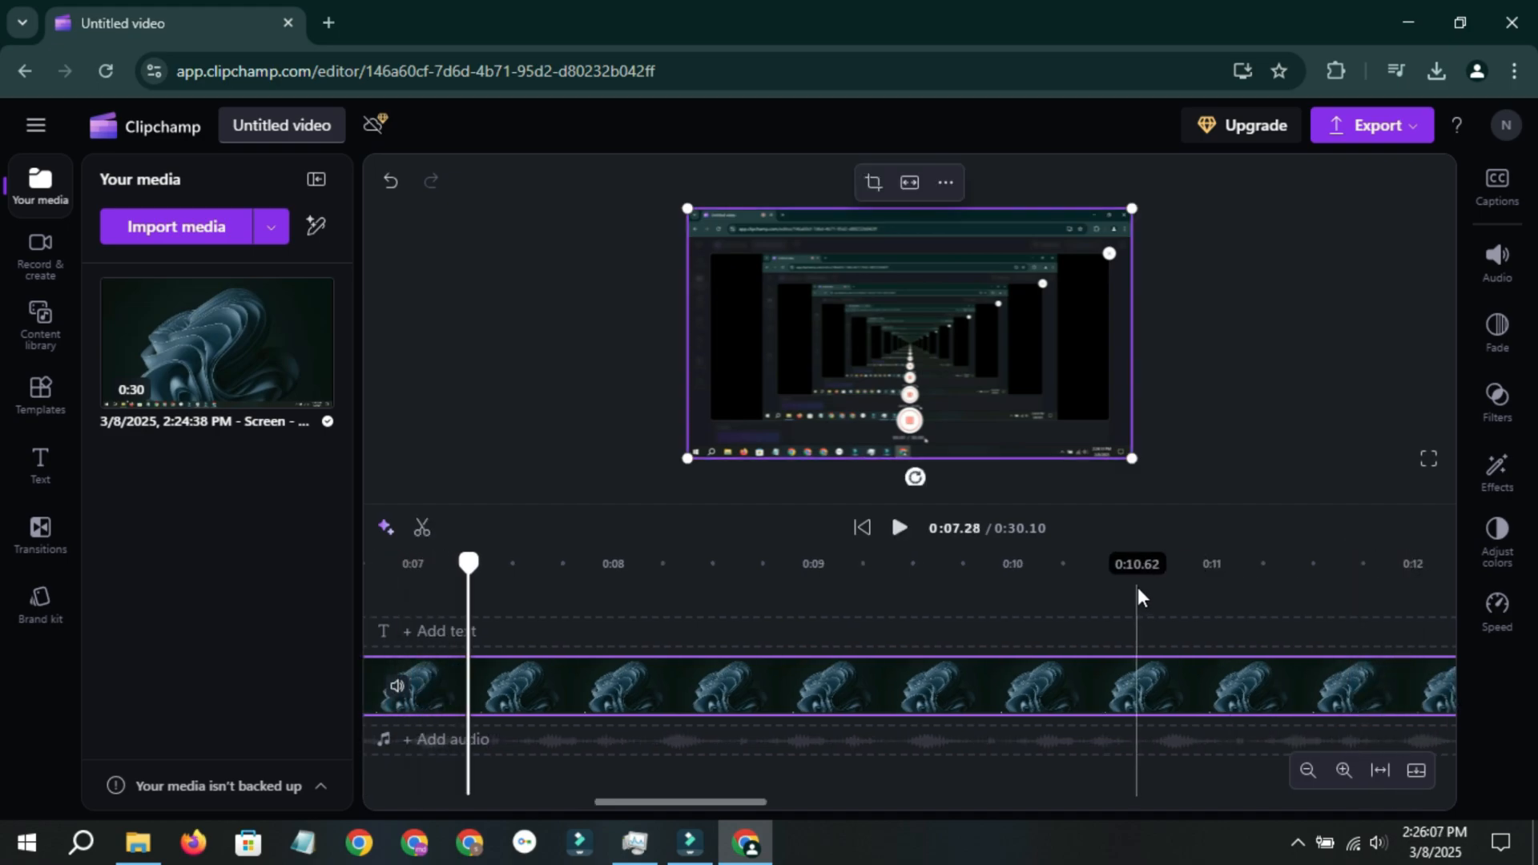
key(space)
click(1278, 699)
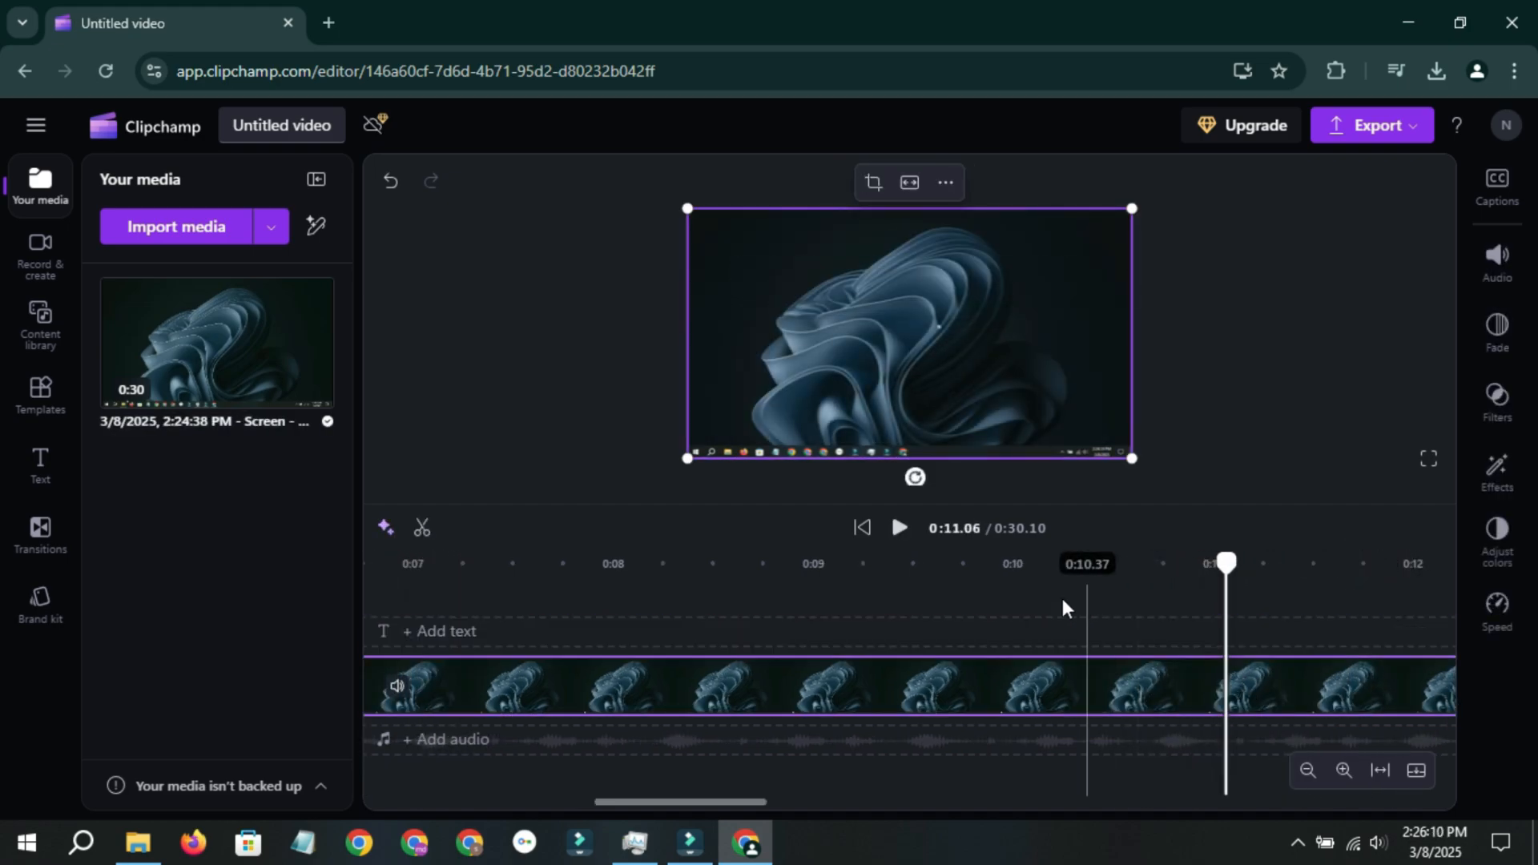
click(930, 566)
drag(929, 566, 1178, 578)
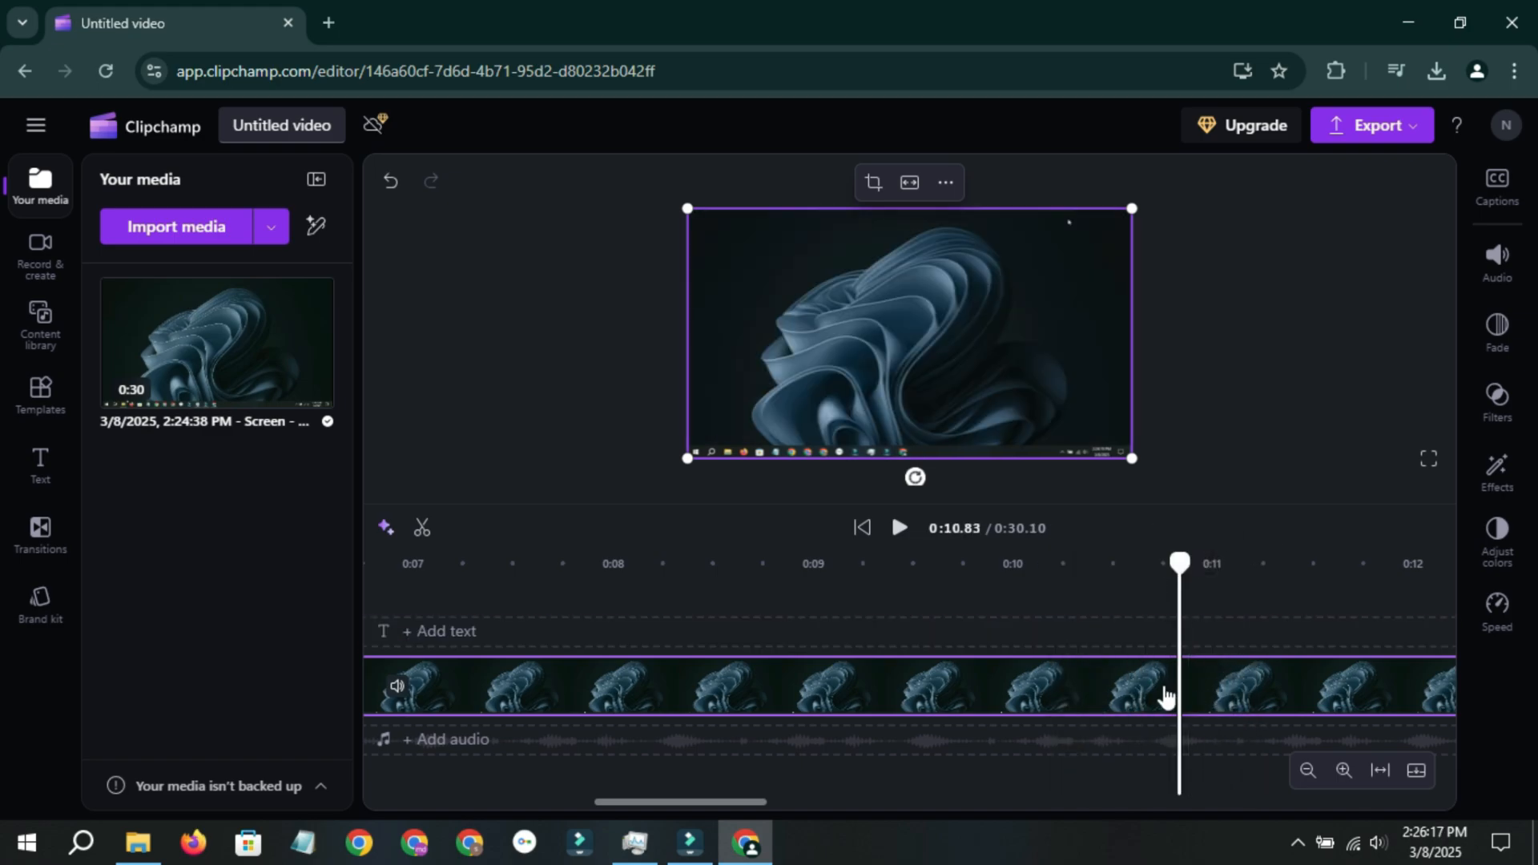
mouse_move(1182, 561)
mouse_down()
mouse_move(1181, 545)
mouse_move(1202, 545)
mouse_up()
key(s)
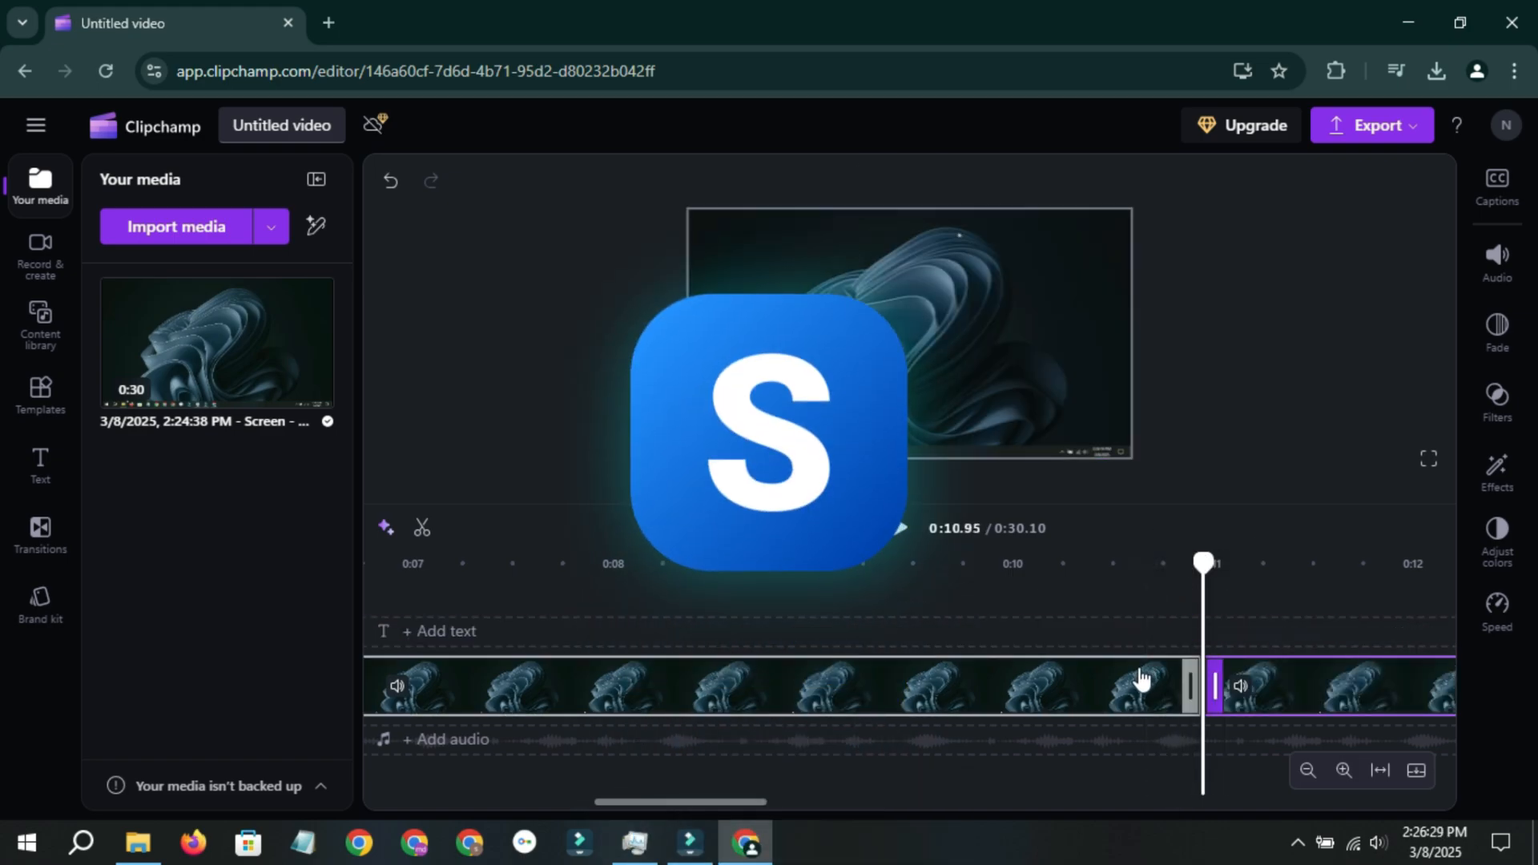
Delete the first segment of the split recording, before the 0:10.95 cut.
click(1142, 679)
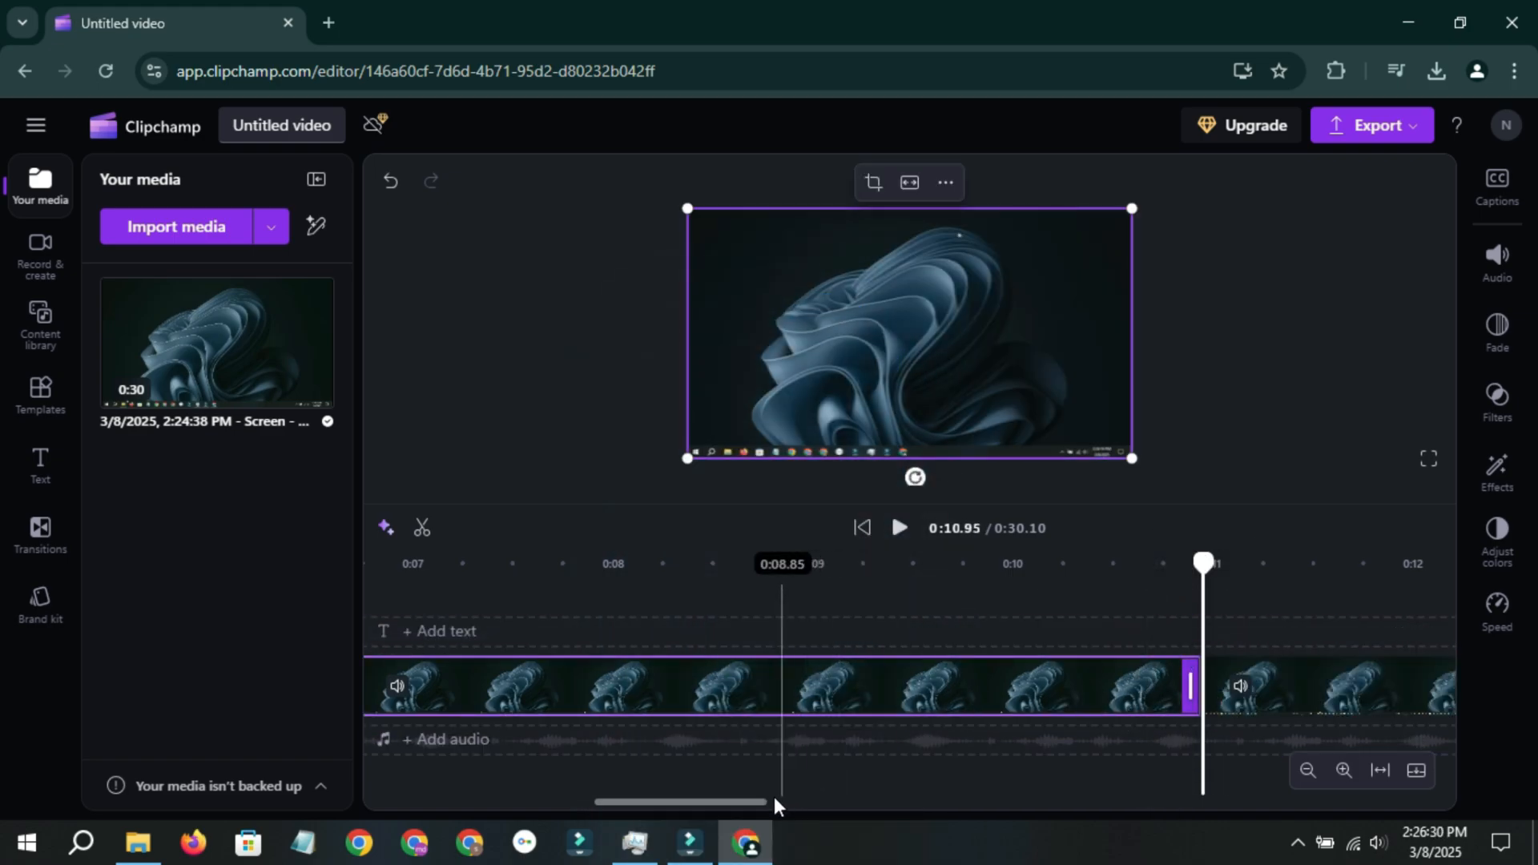
drag(757, 805, 452, 802)
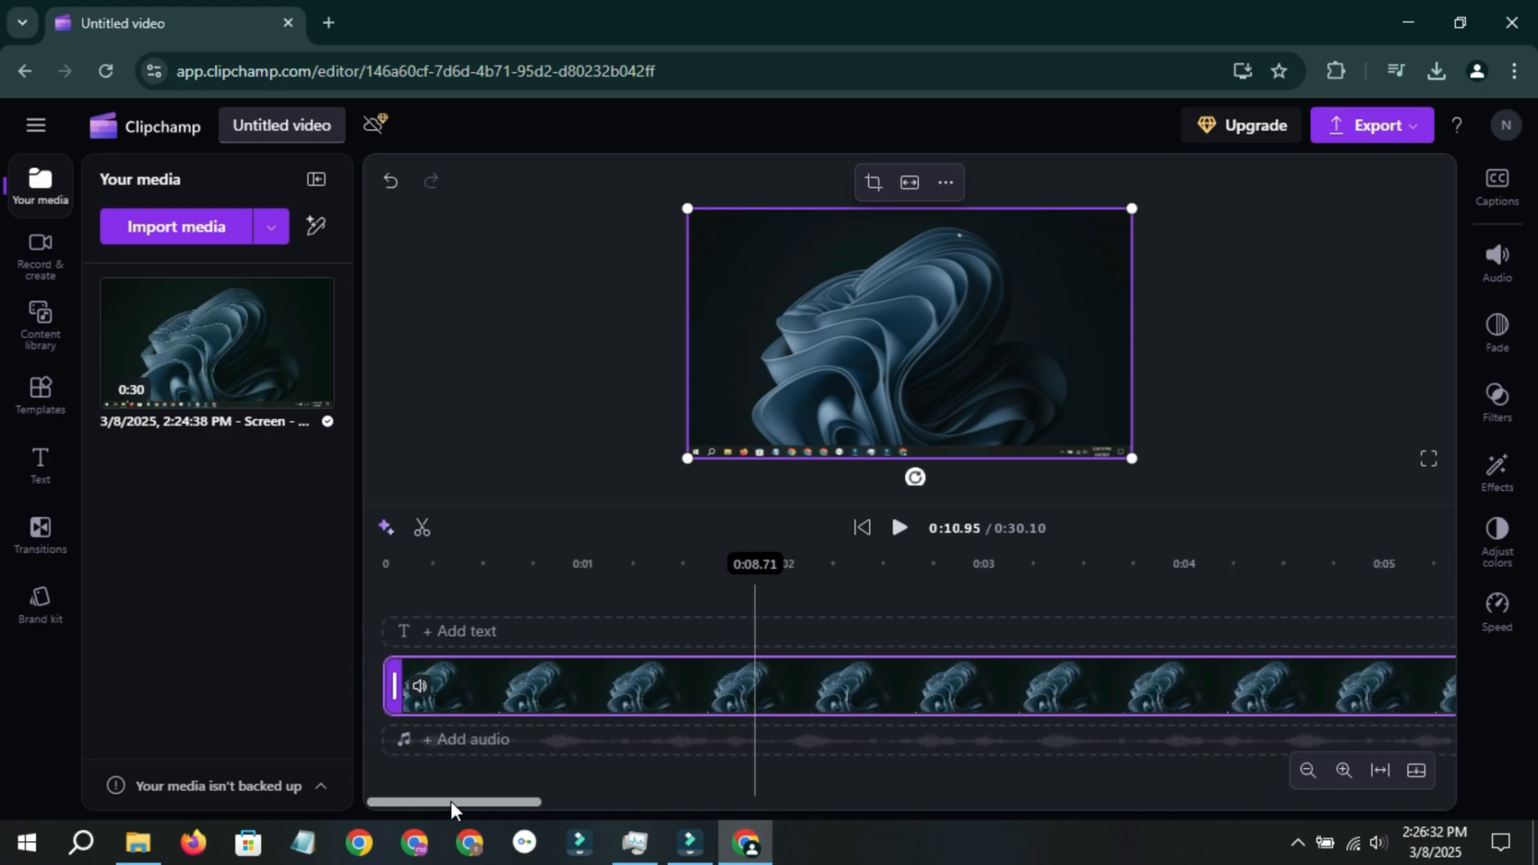
right_click(621, 694)
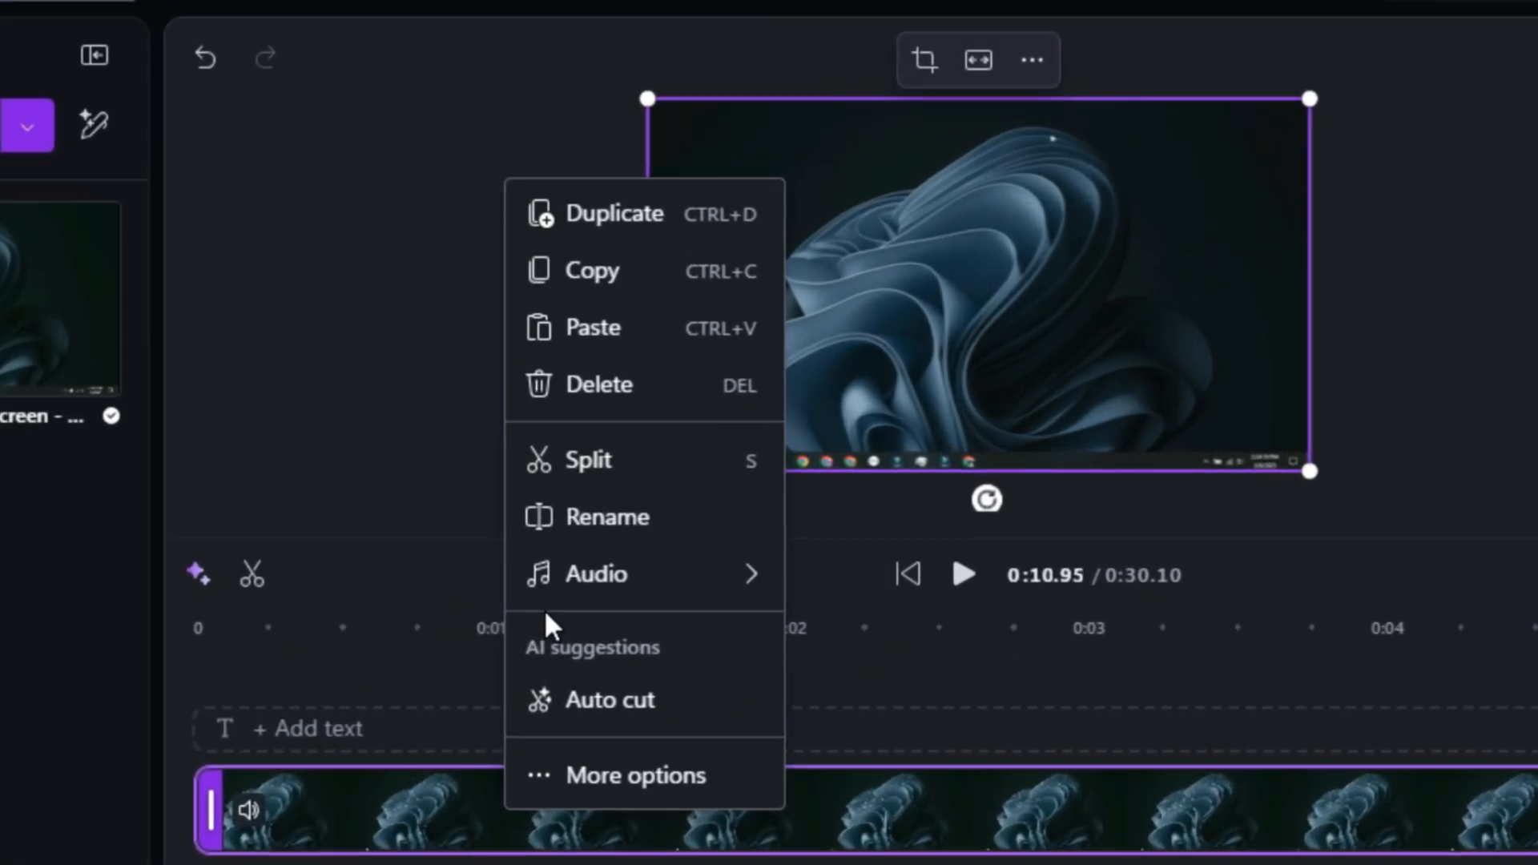
click(868, 825)
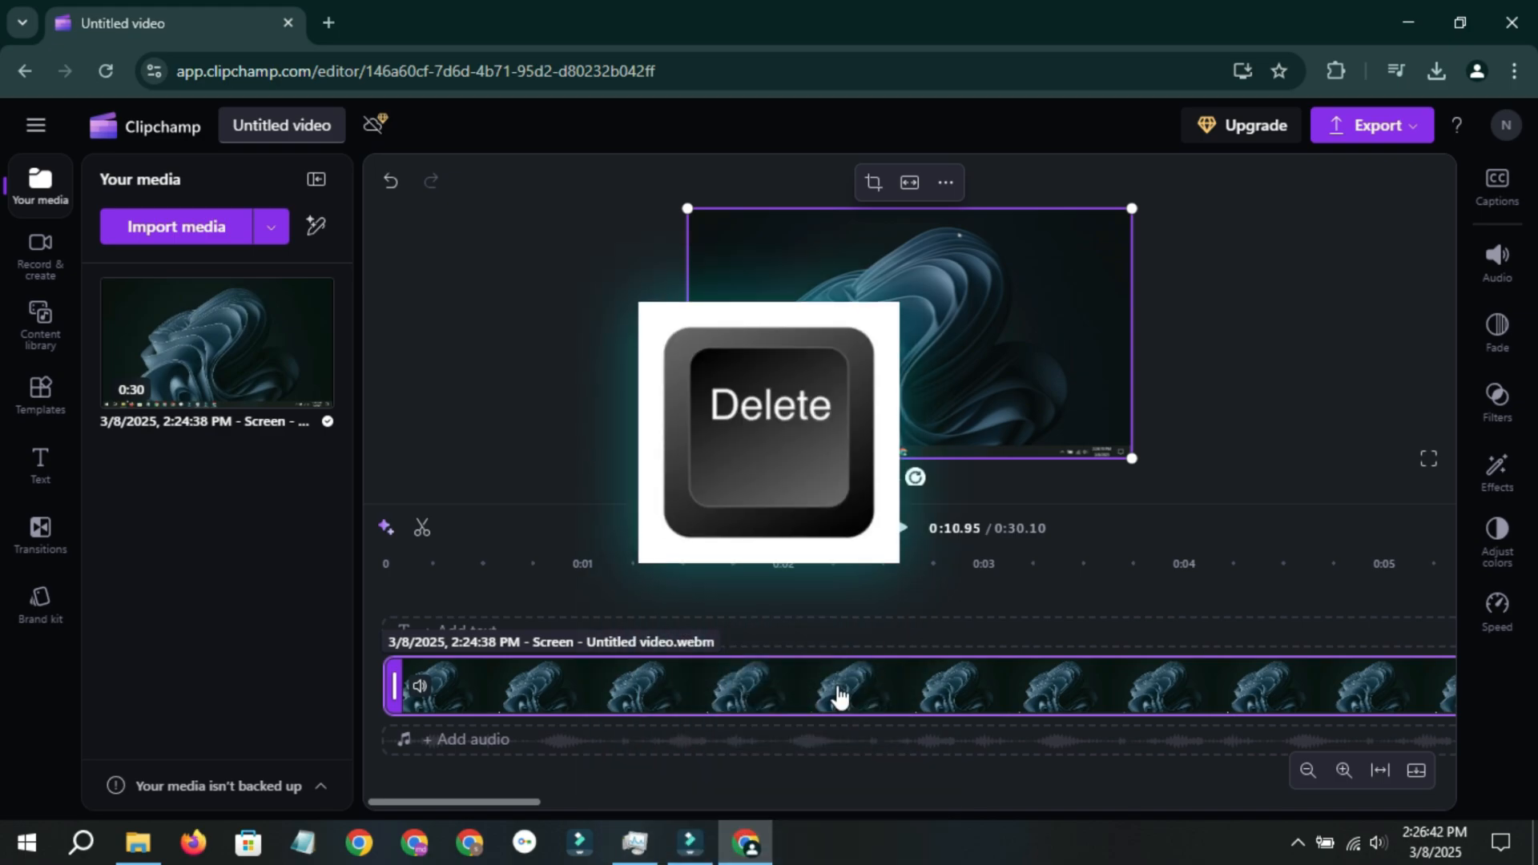
key(BackSpace)
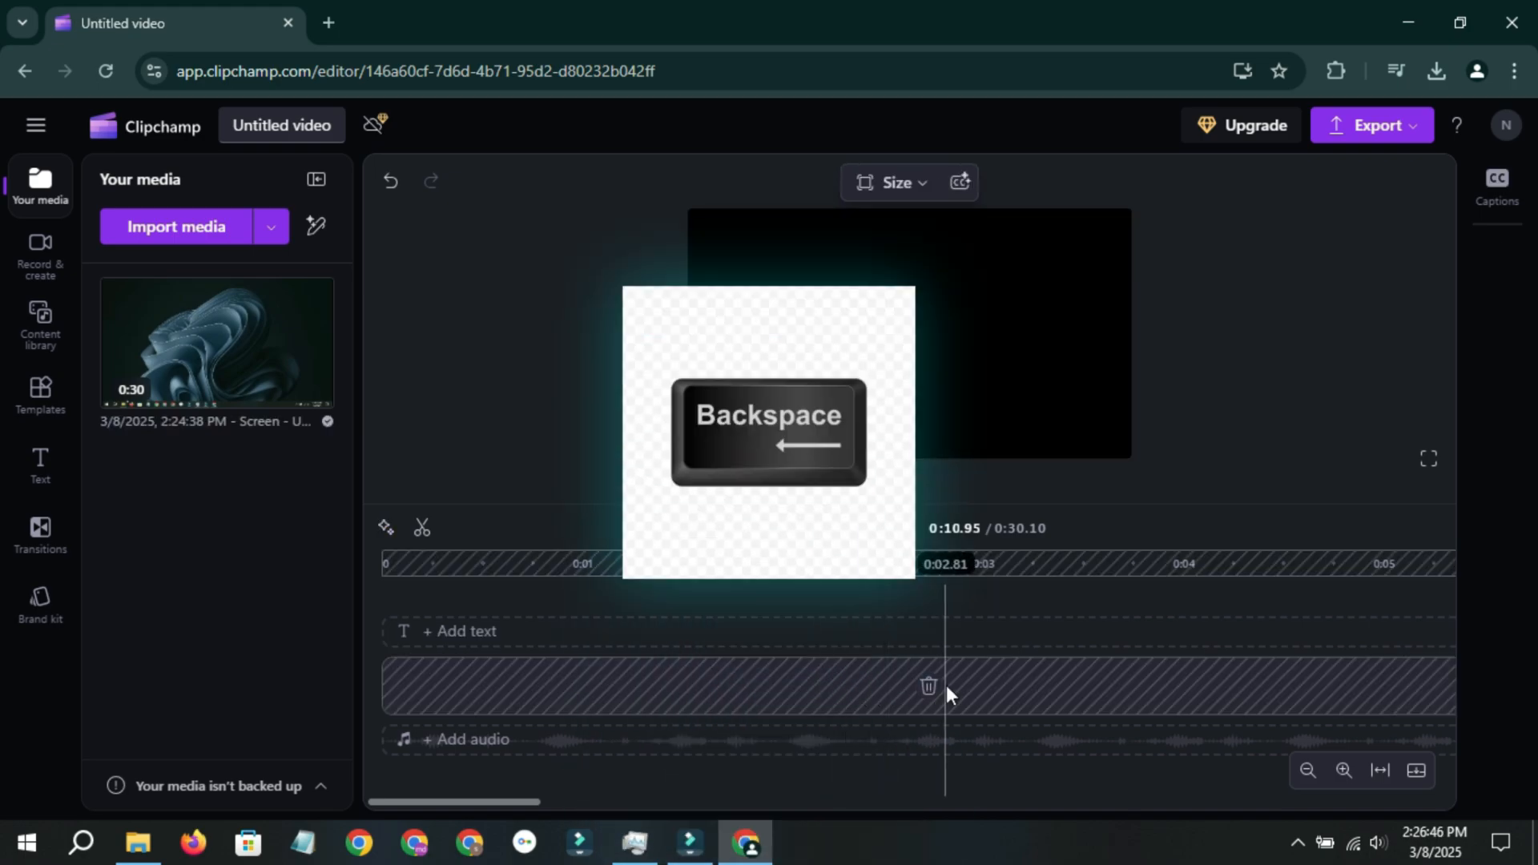
Delete the gap at the start of the timeline and play the remaining clip from the beginning.
drag(479, 805, 747, 812)
mouse_move(706, 681)
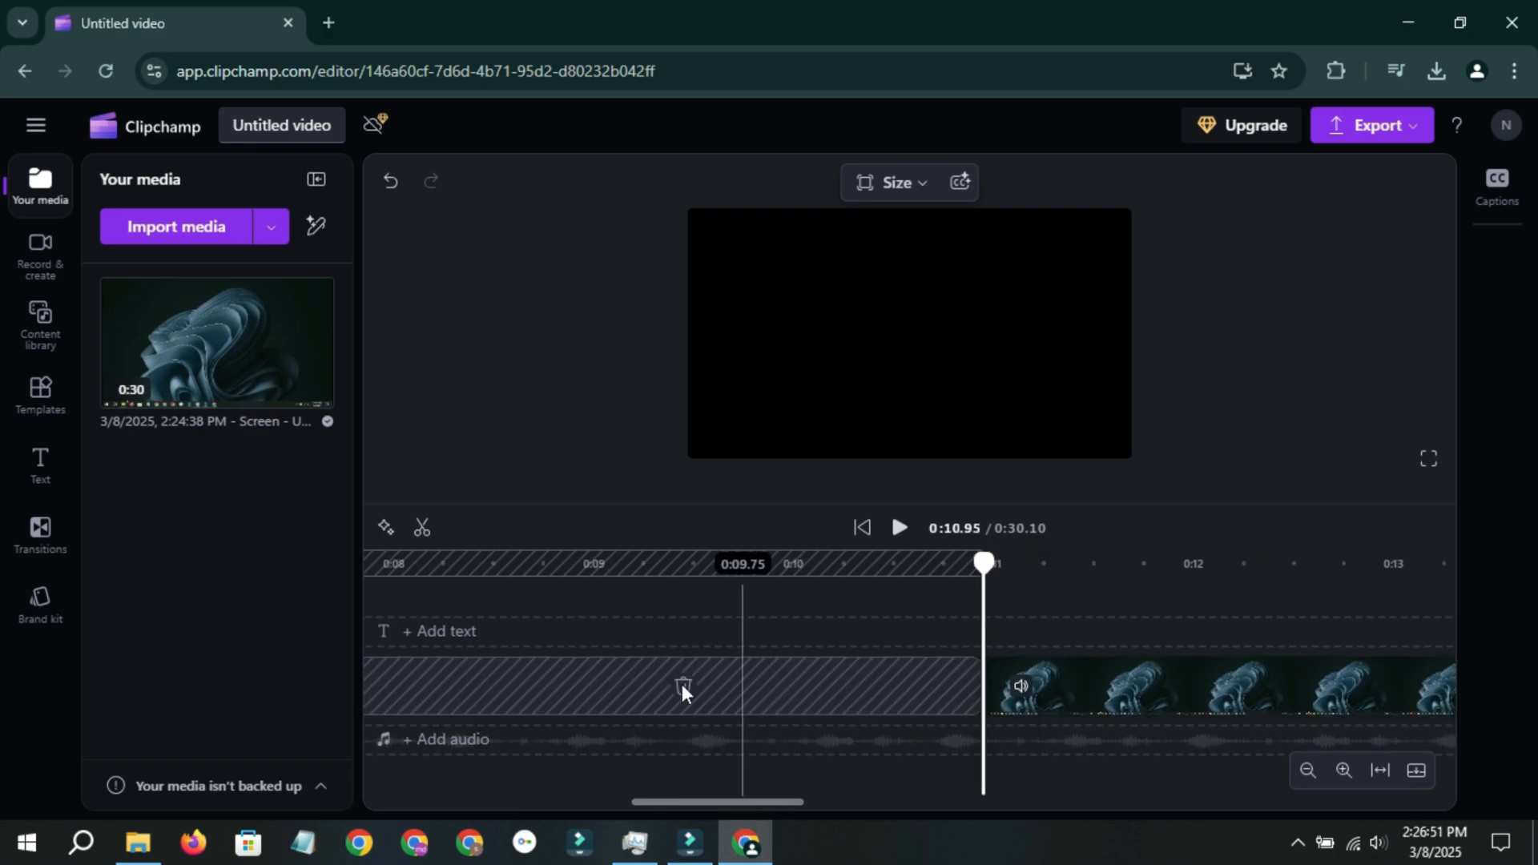
drag(732, 805, 427, 801)
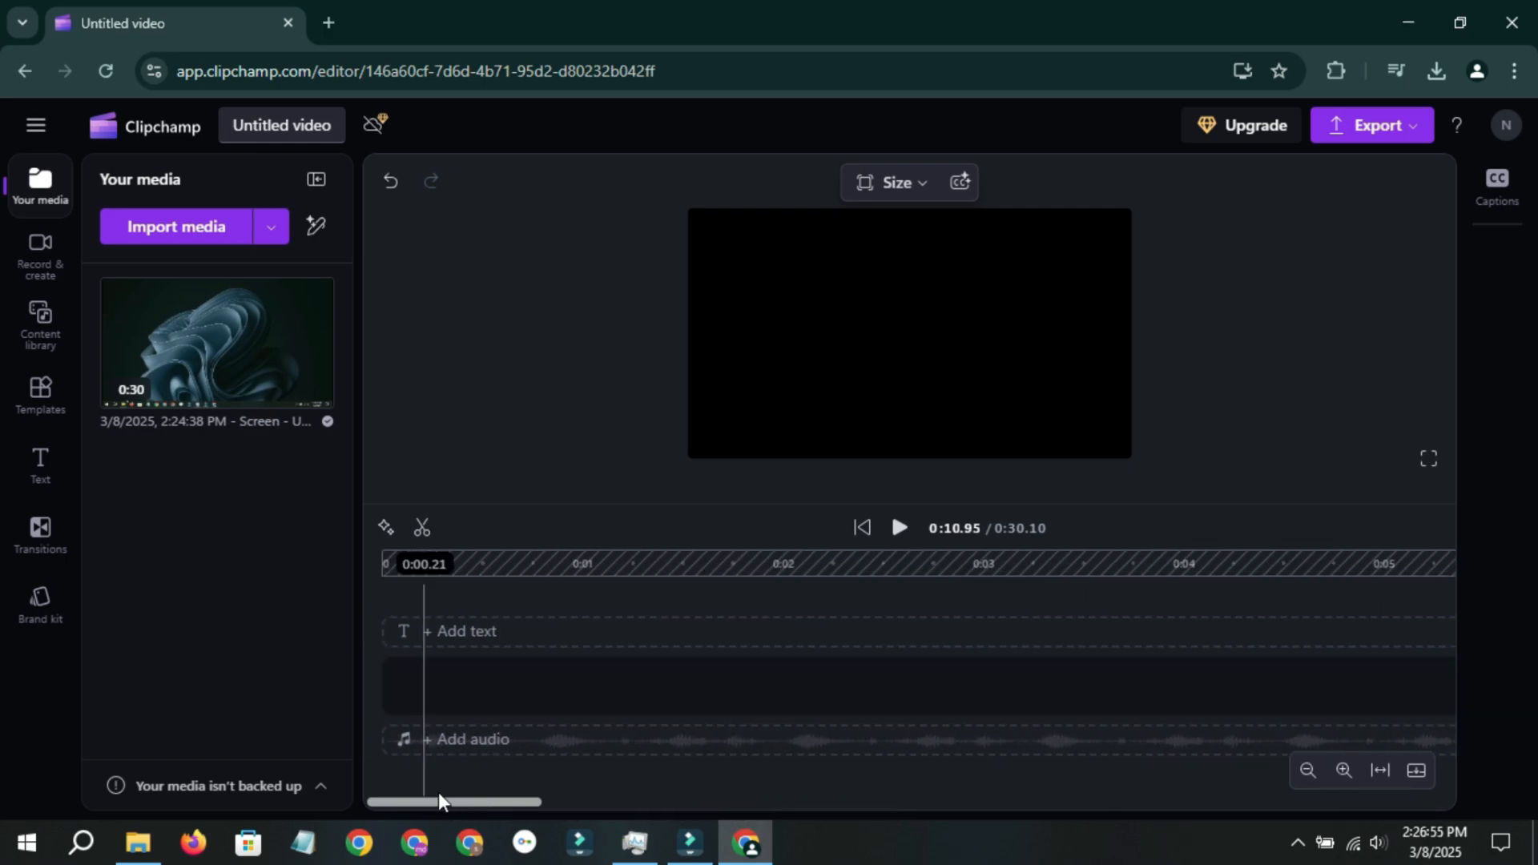
mouse_move(729, 707)
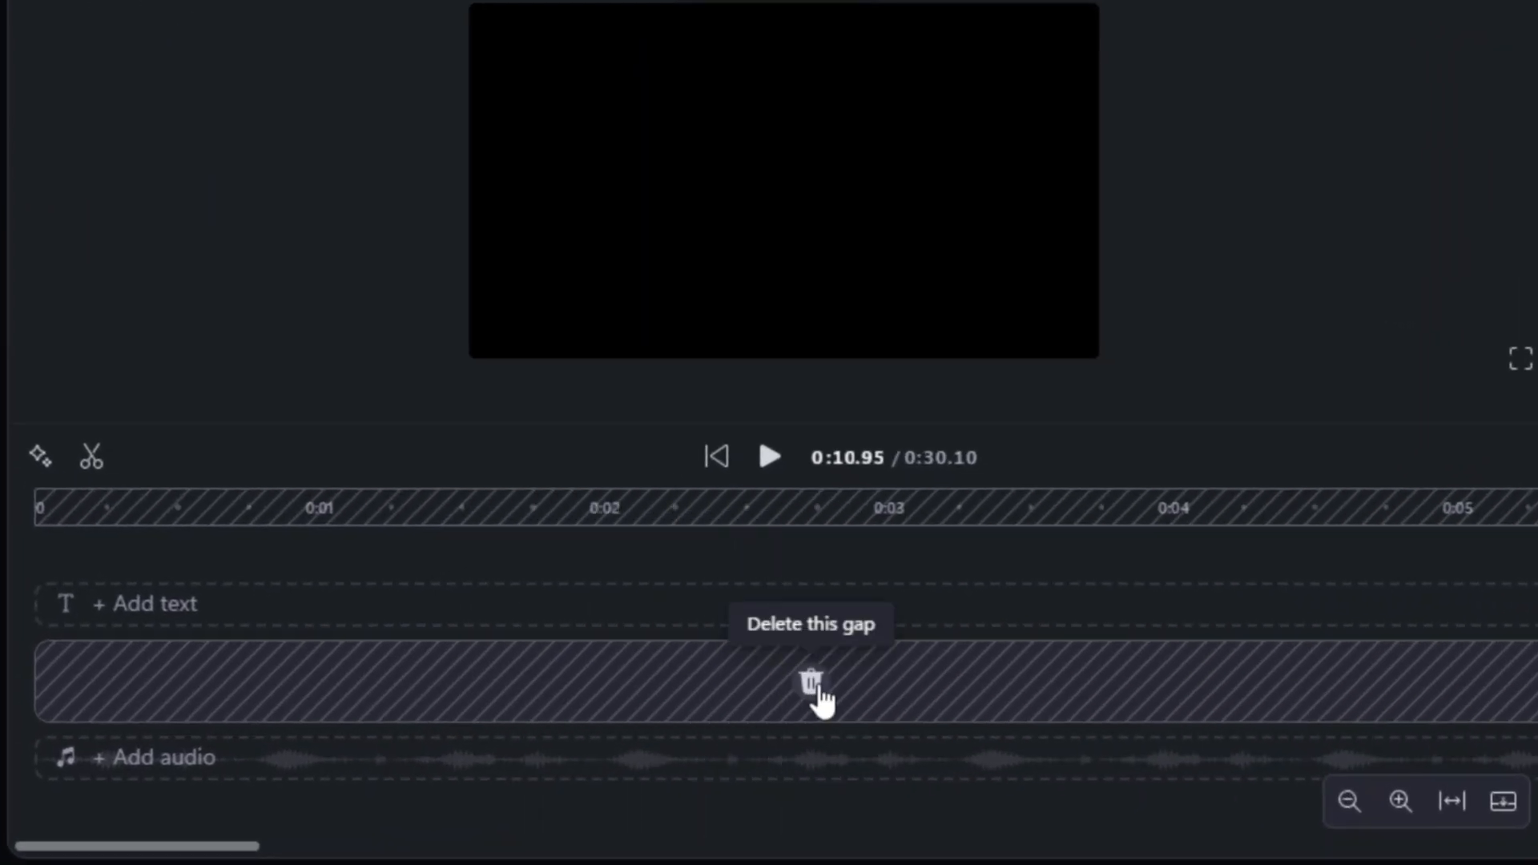
click(813, 687)
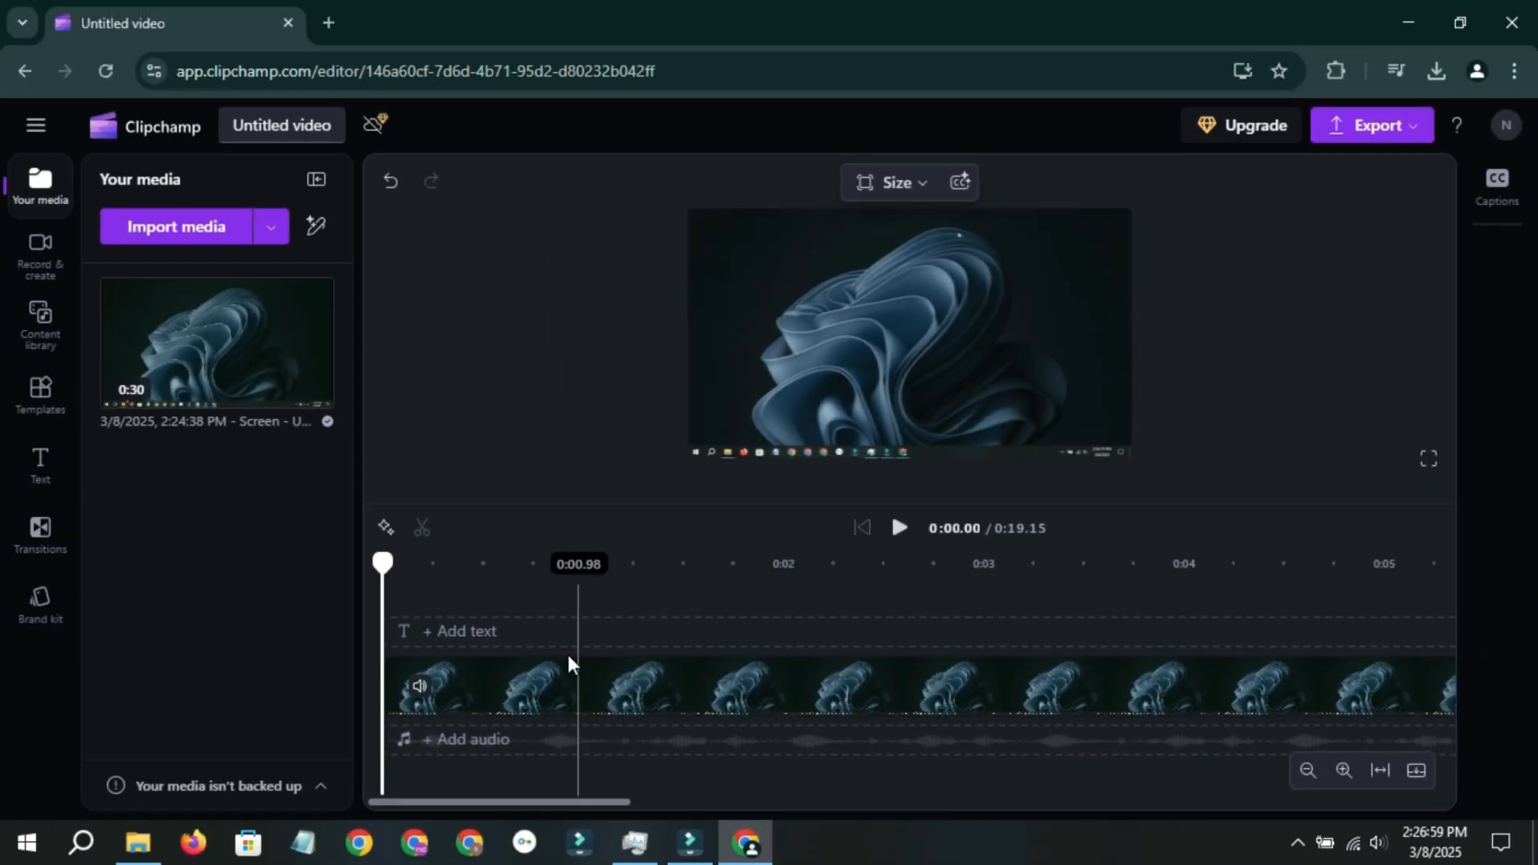
click(713, 700)
key(space)
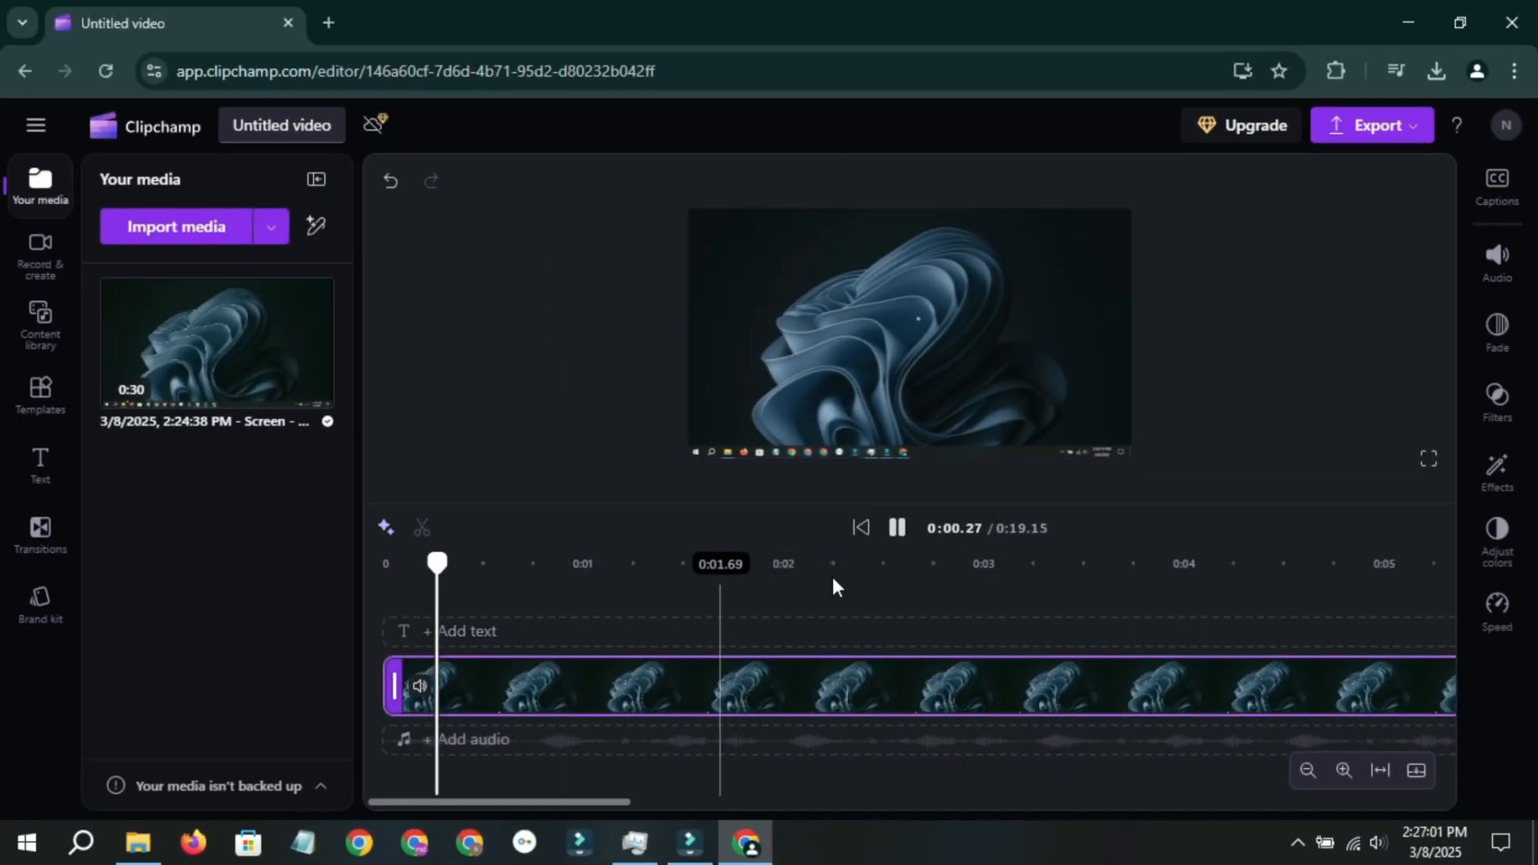
Split the recording at 0:01.65 and again at 0:03.55.
key(s)
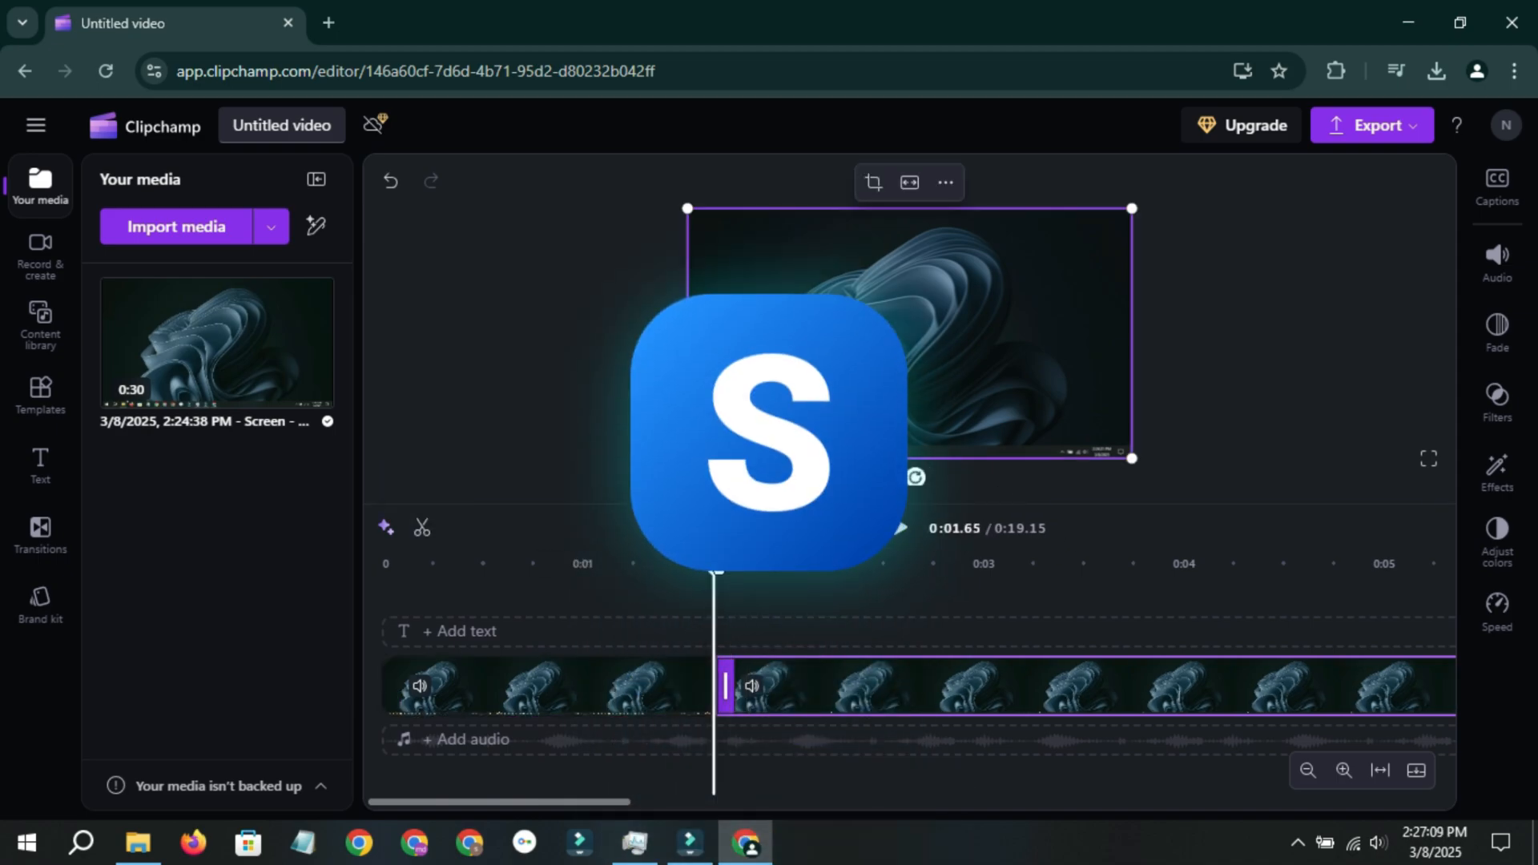
drag(721, 571, 1094, 565)
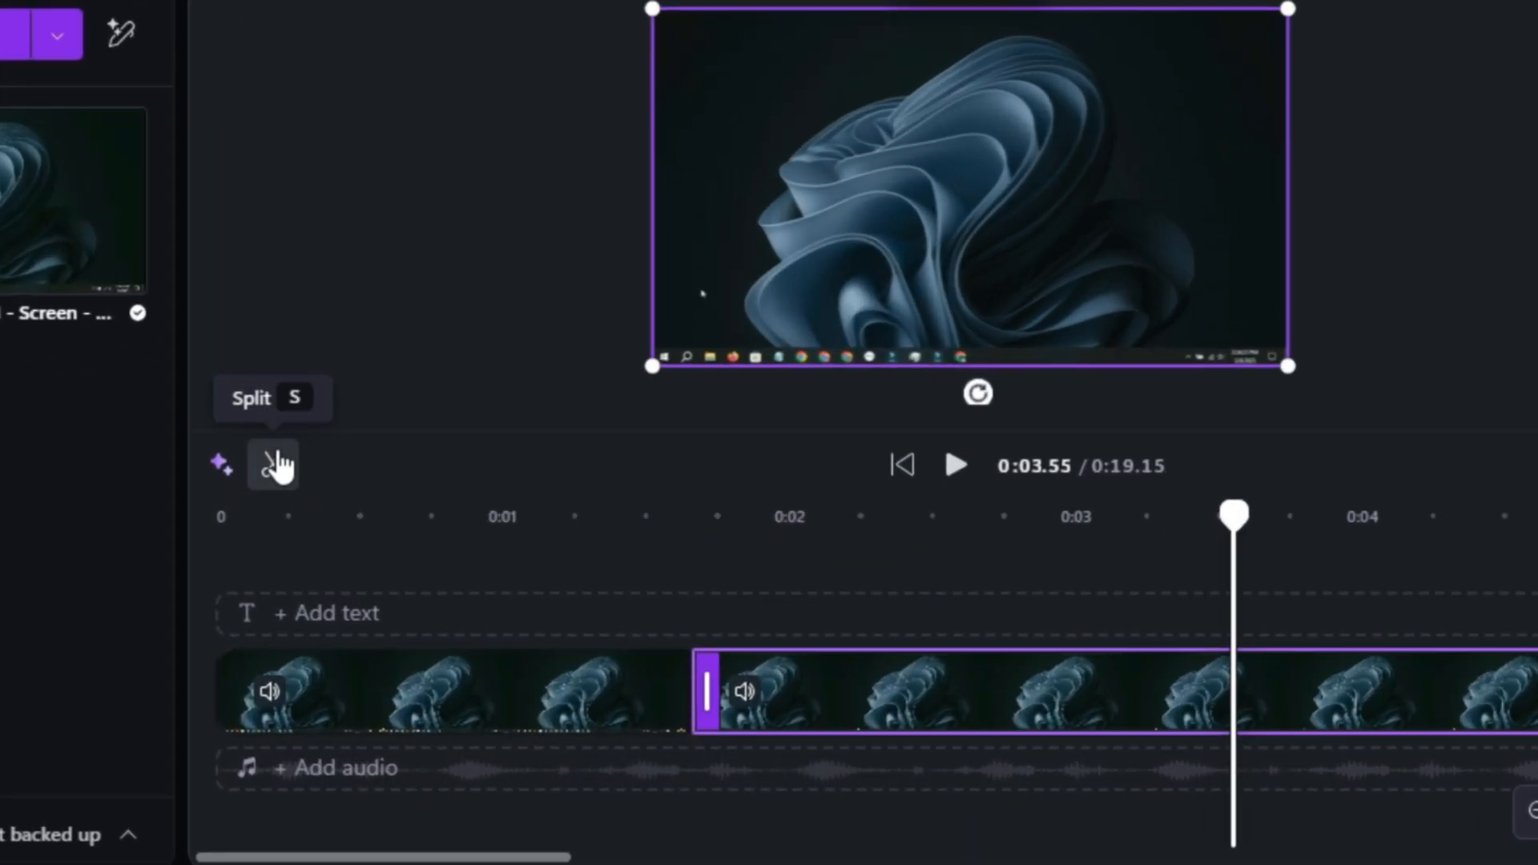
click(422, 528)
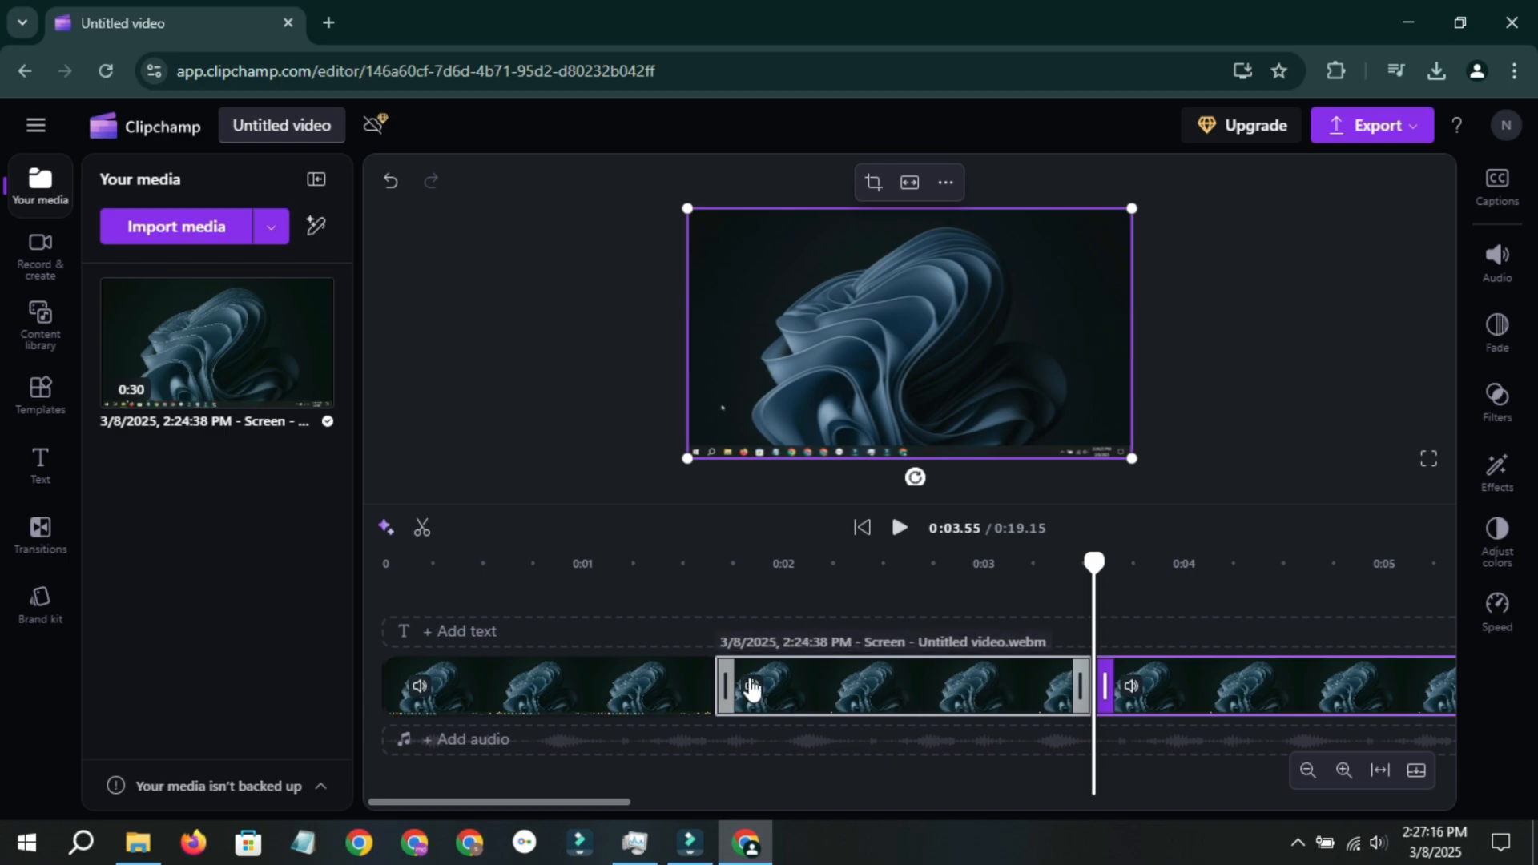
Delete the middle segment between 0:01.65 and 0:03.55 and close the gap it leaves.
click(569, 691)
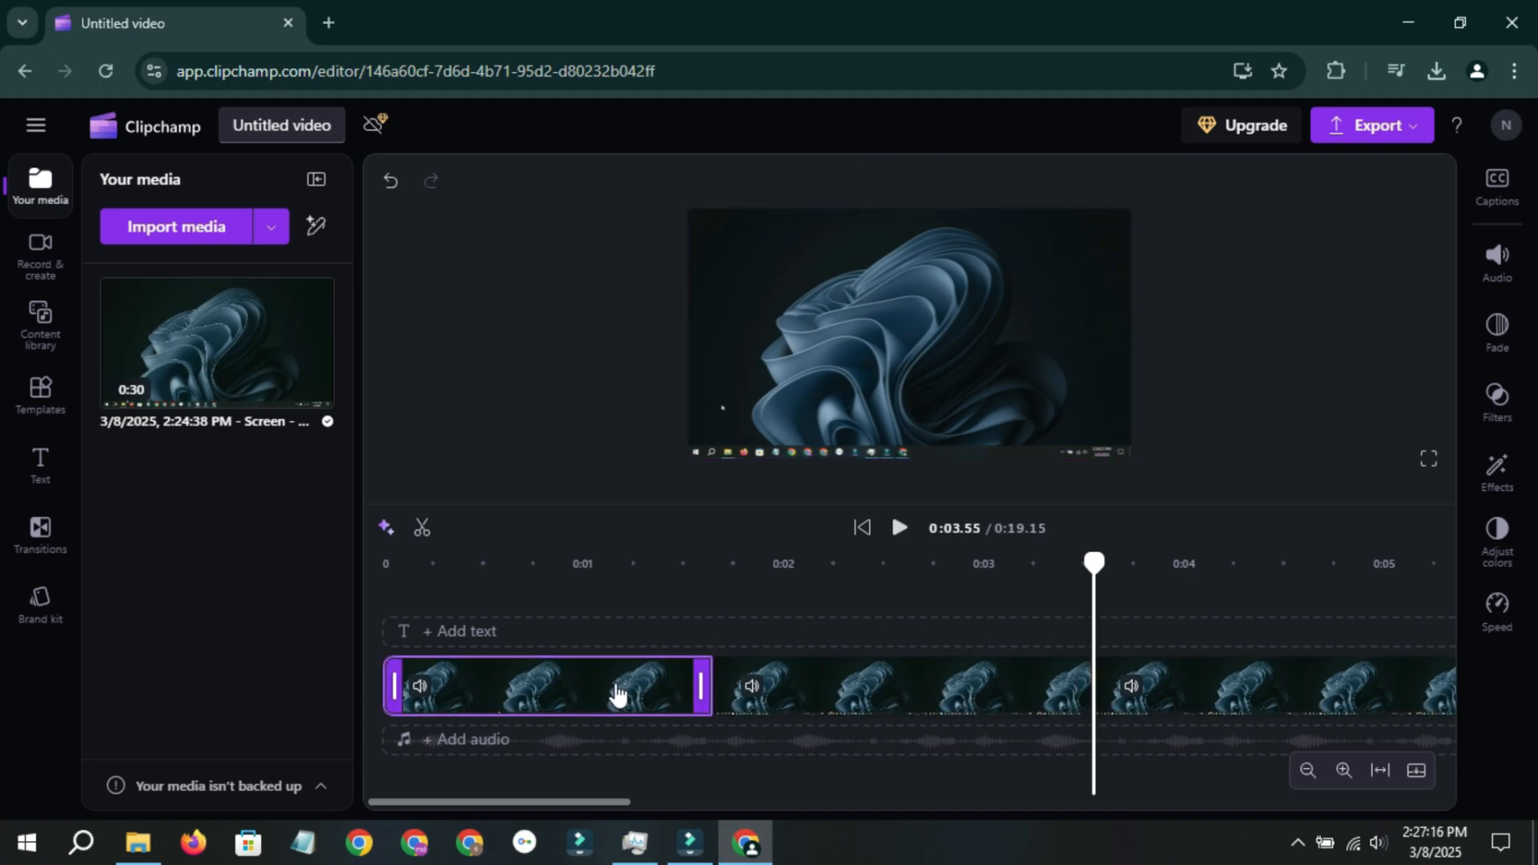
click(1202, 676)
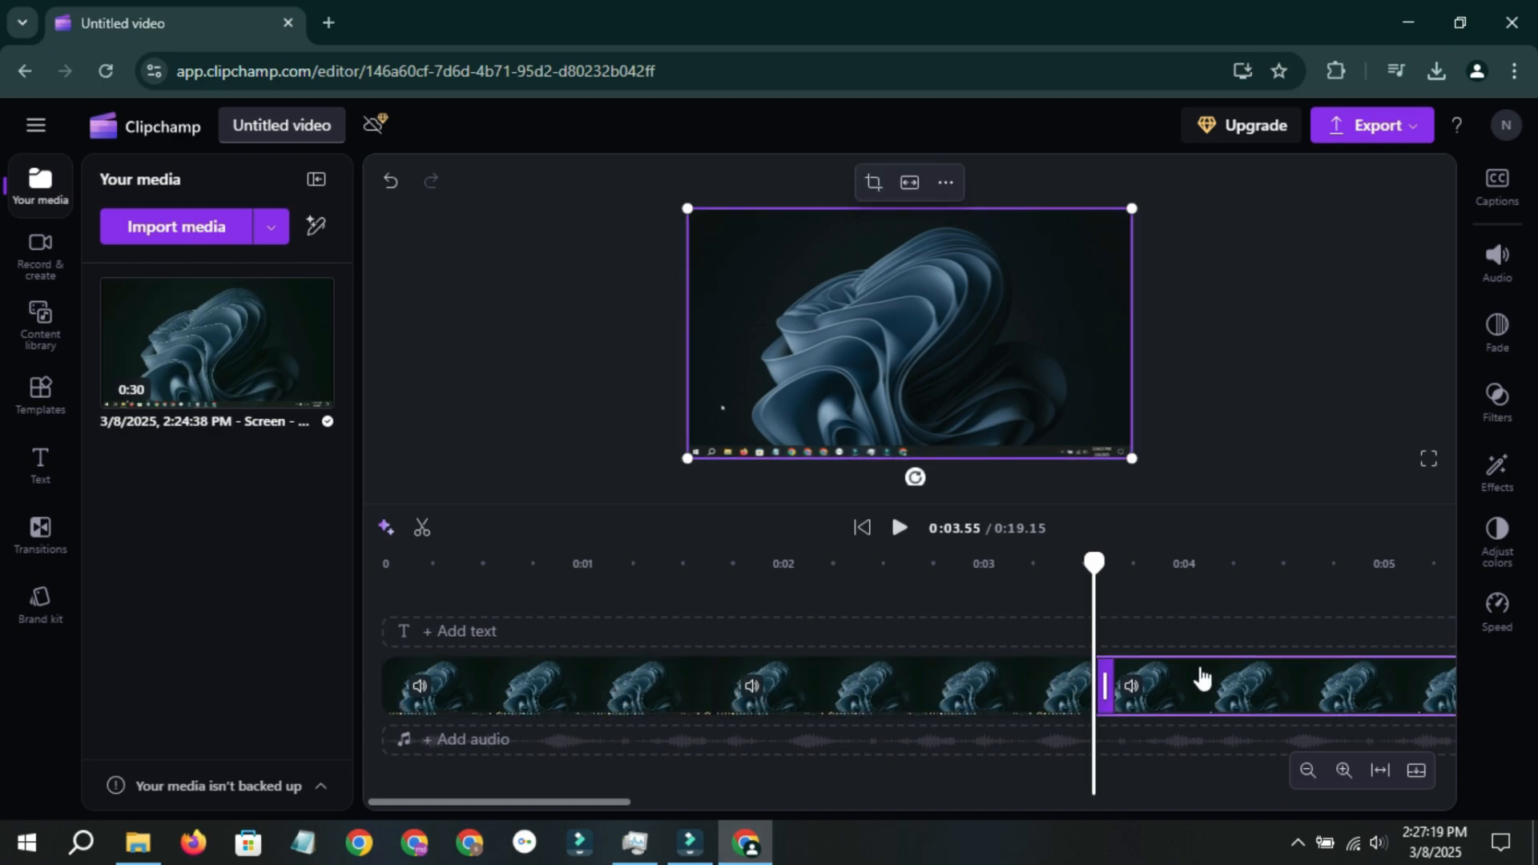
click(888, 694)
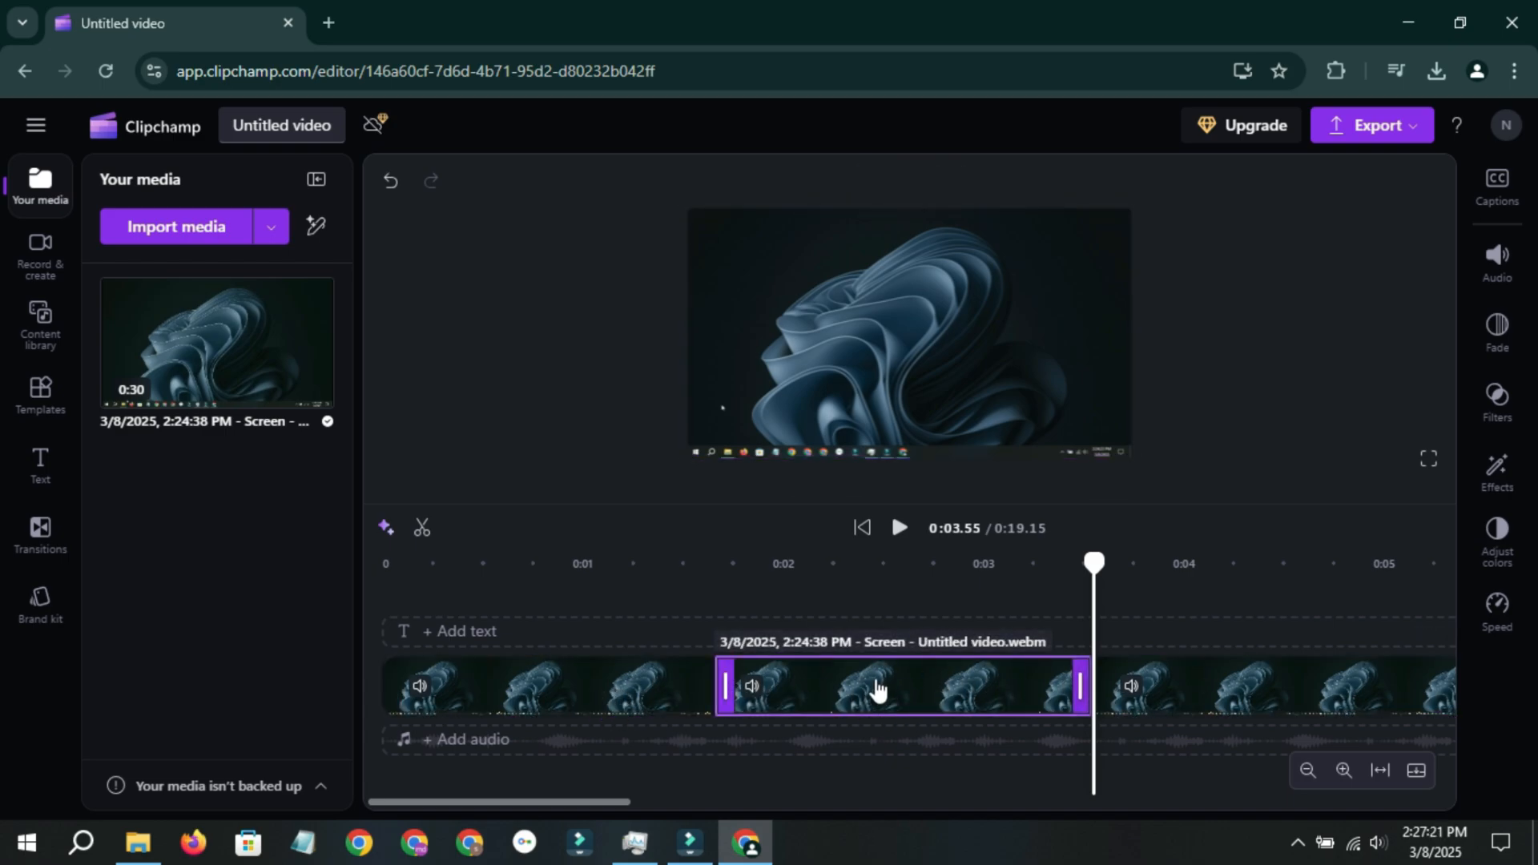
key(Delete)
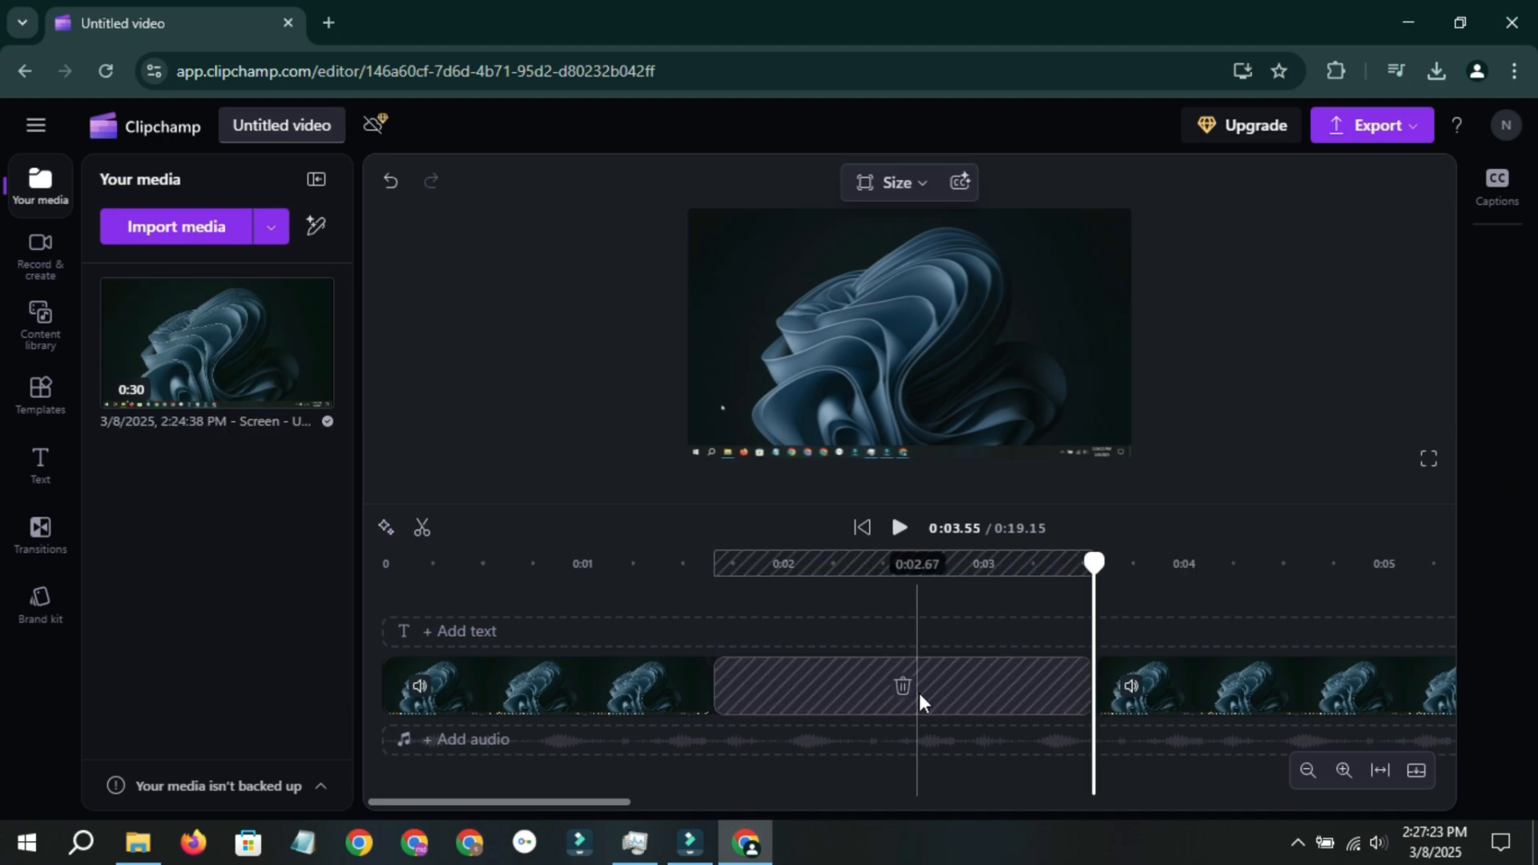
click(912, 694)
Play the joined clips across the cut, split the second clip at 0:04.52, and advance the playhead to about 0:05.
click(666, 649)
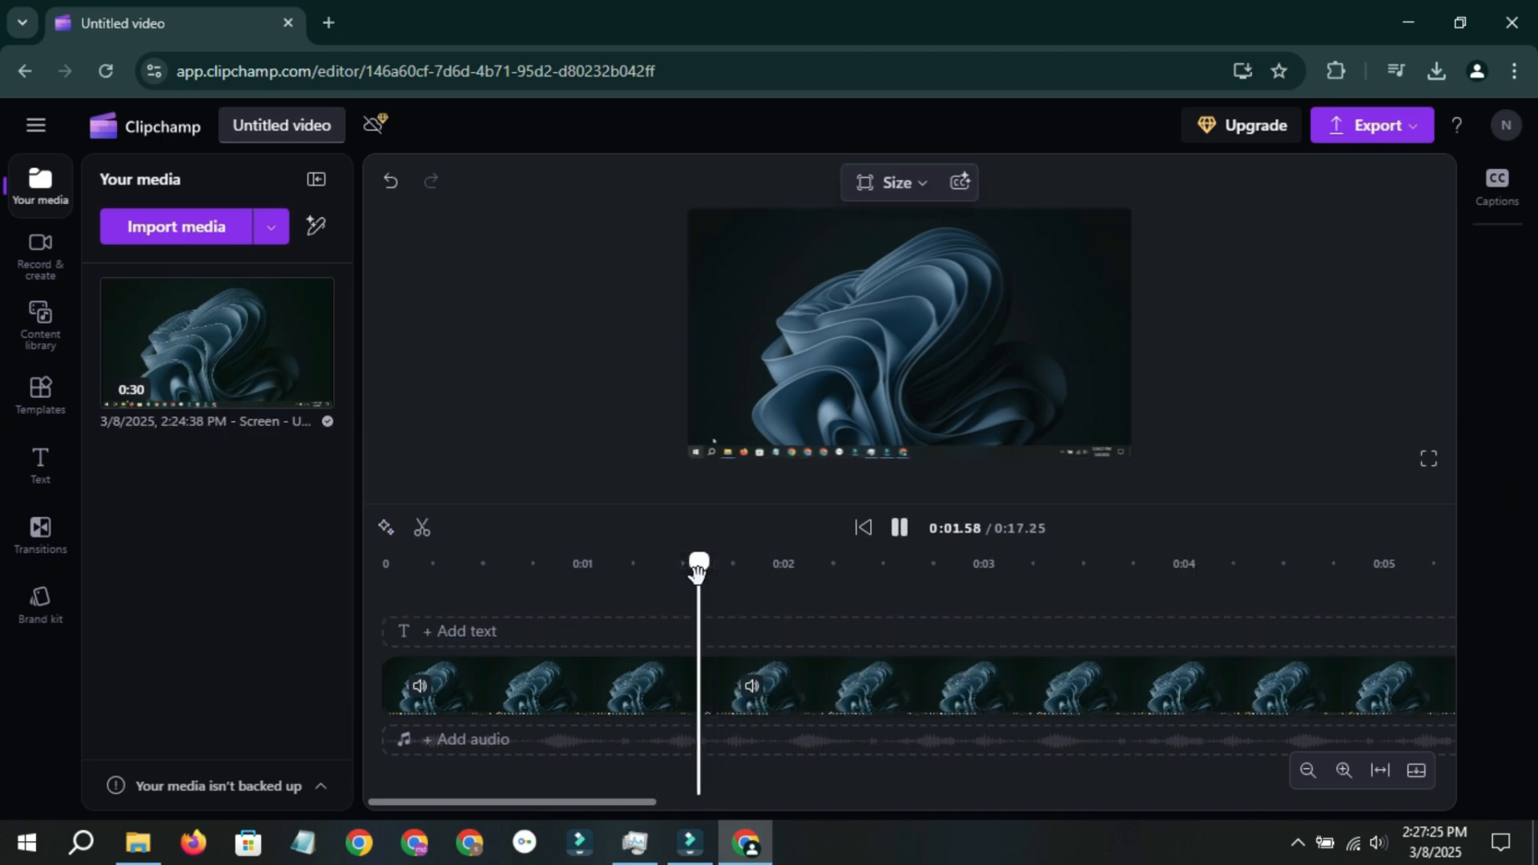
click(920, 677)
key(space)
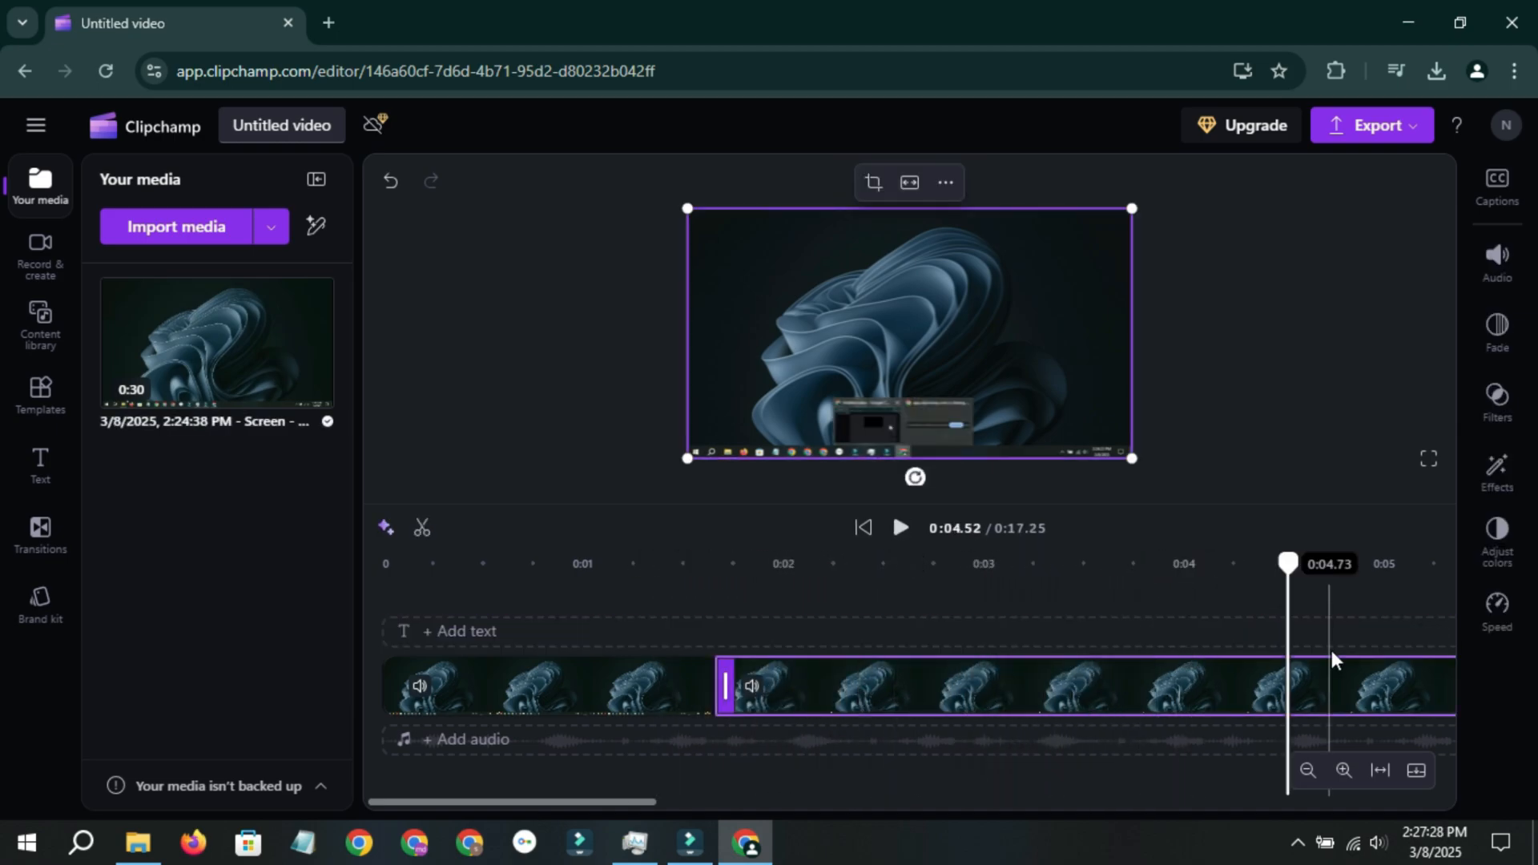
key(s)
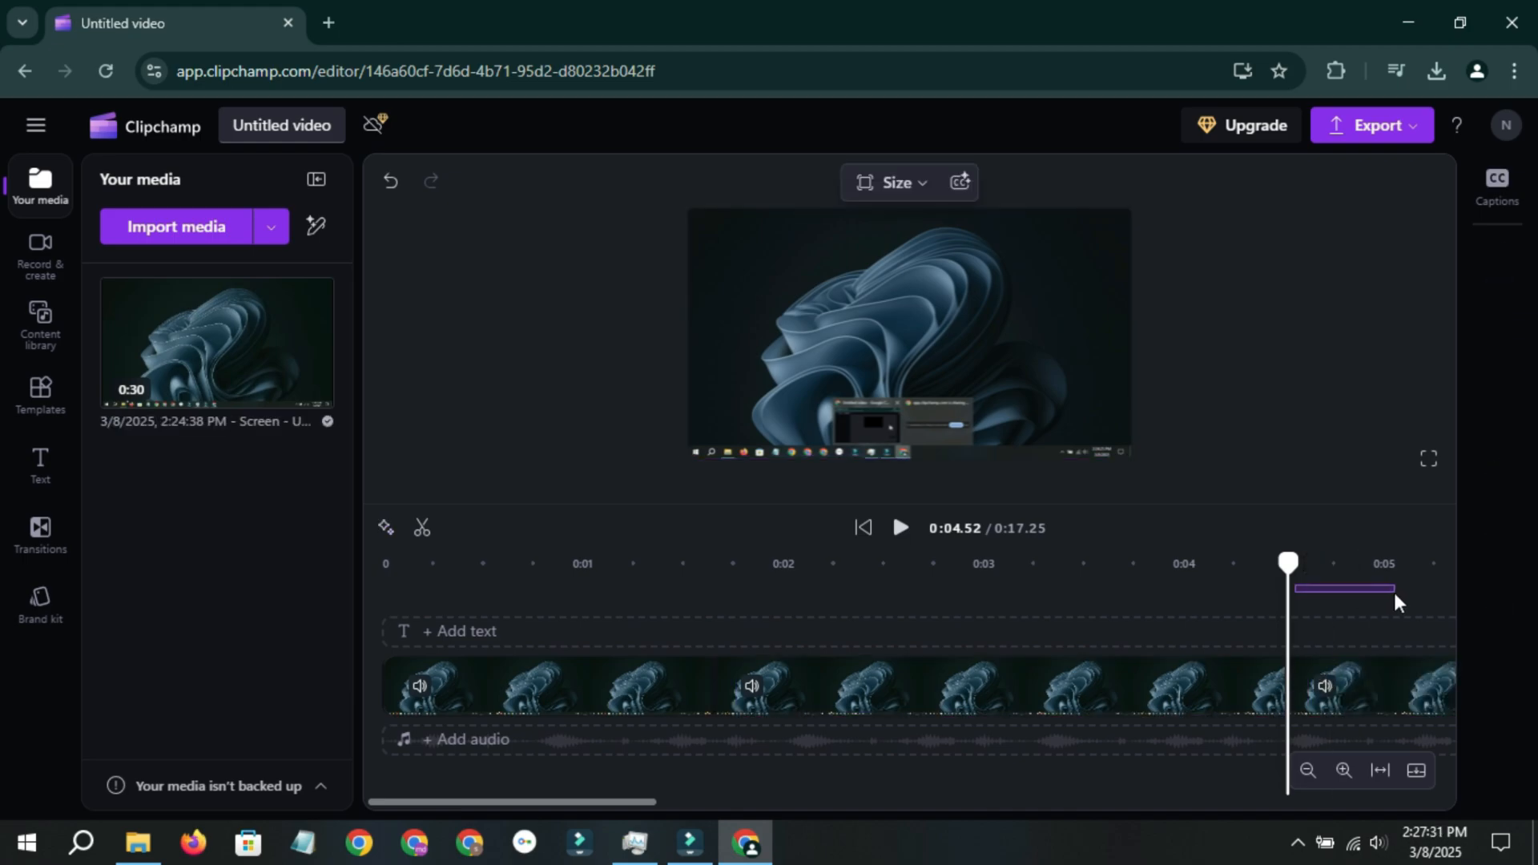
drag(1288, 563, 1398, 563)
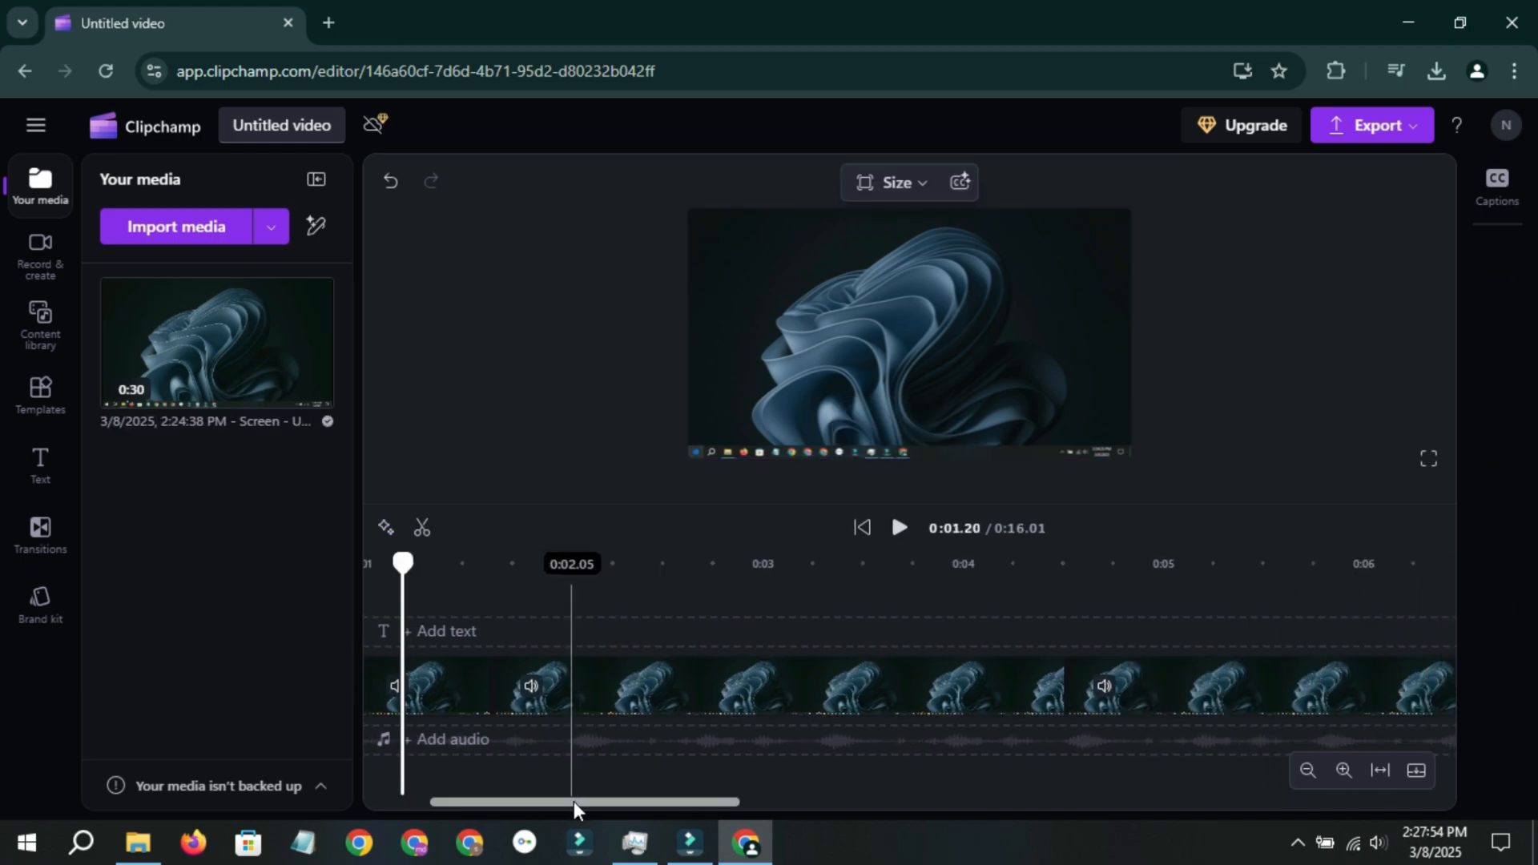
Return the timeline view and the playhead to the very start of the video.
drag(583, 803, 443, 802)
click(447, 565)
drag(458, 585, 319, 577)
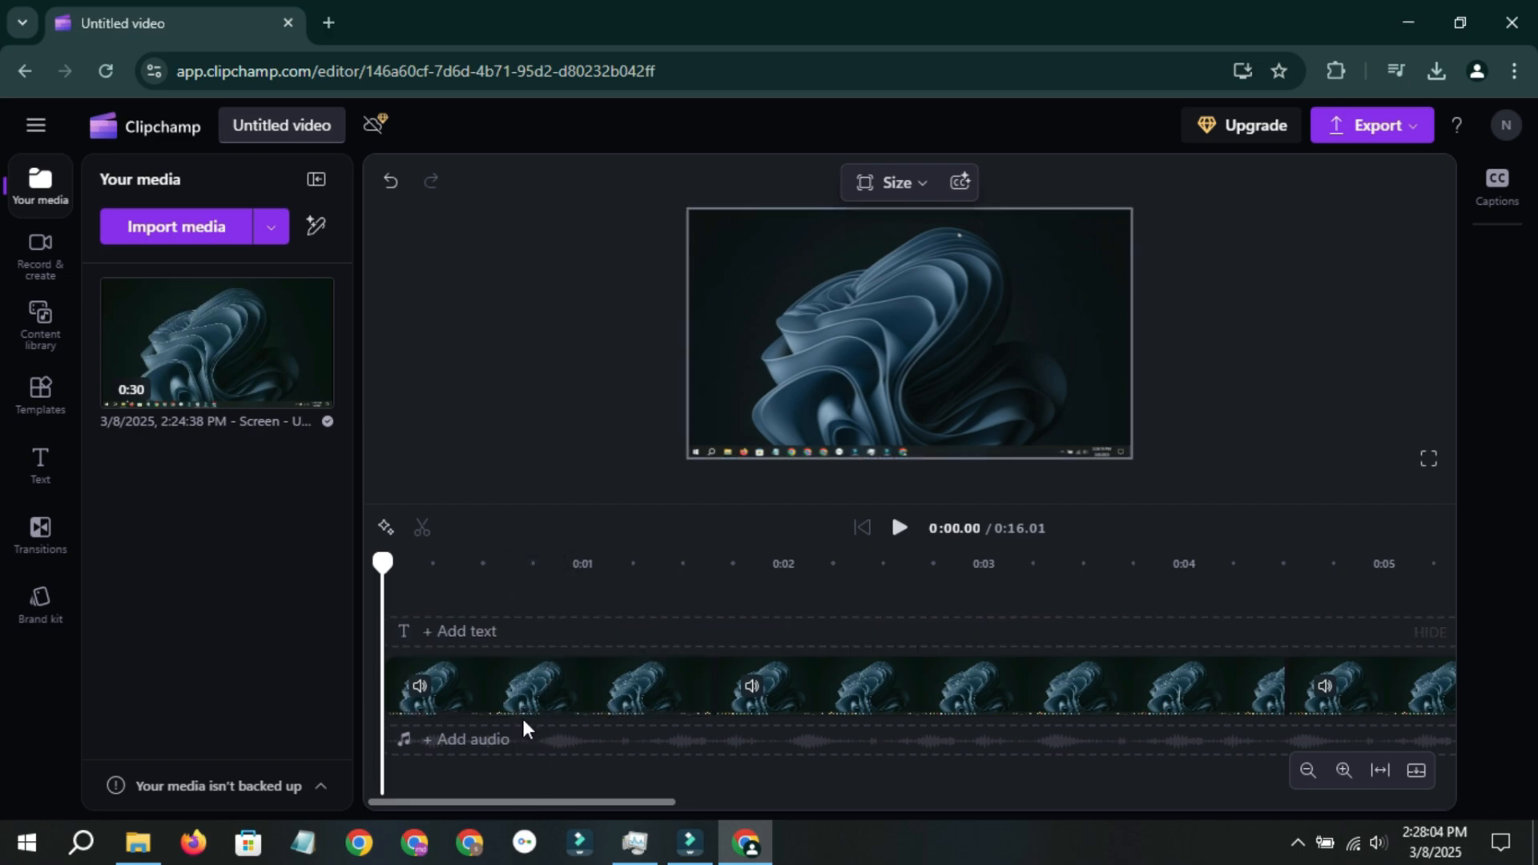
Browse the audio tracks exclusive to Clipchamp in the content library, and return to the project's own media.
click(540, 745)
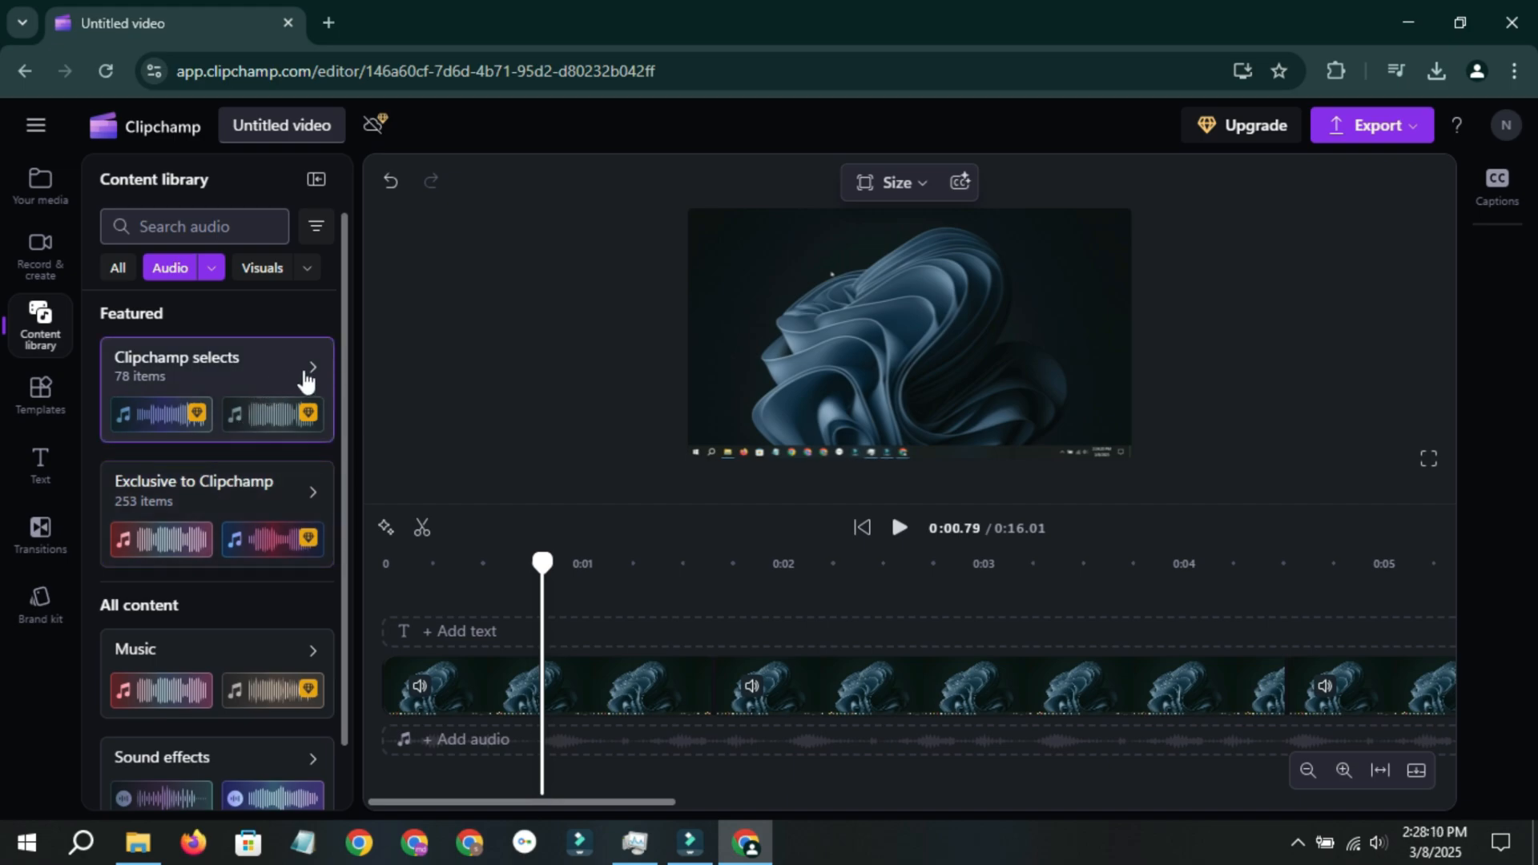
click(201, 513)
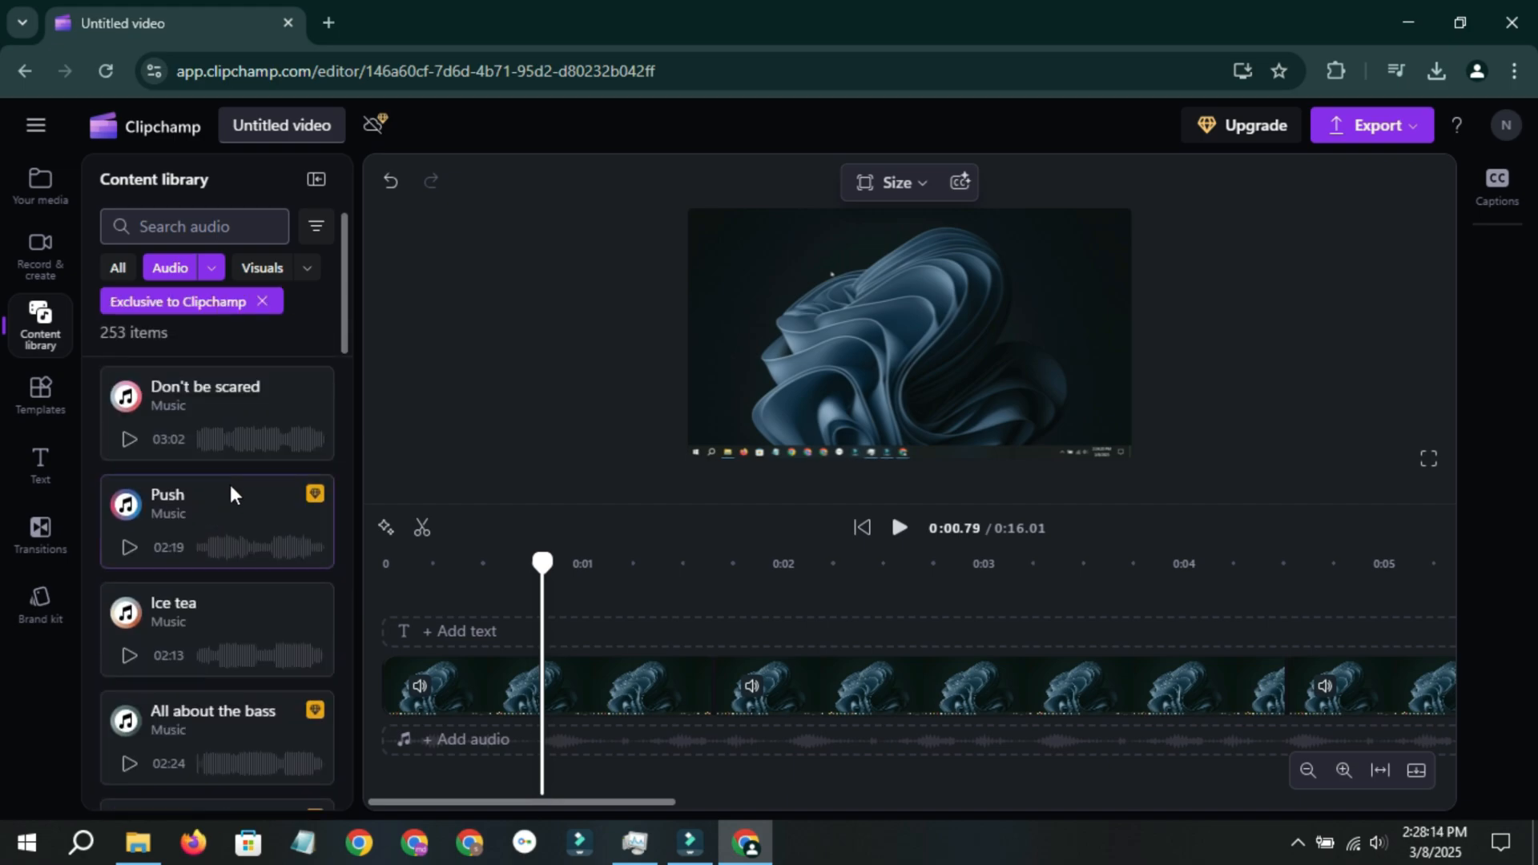
click(40, 256)
click(40, 185)
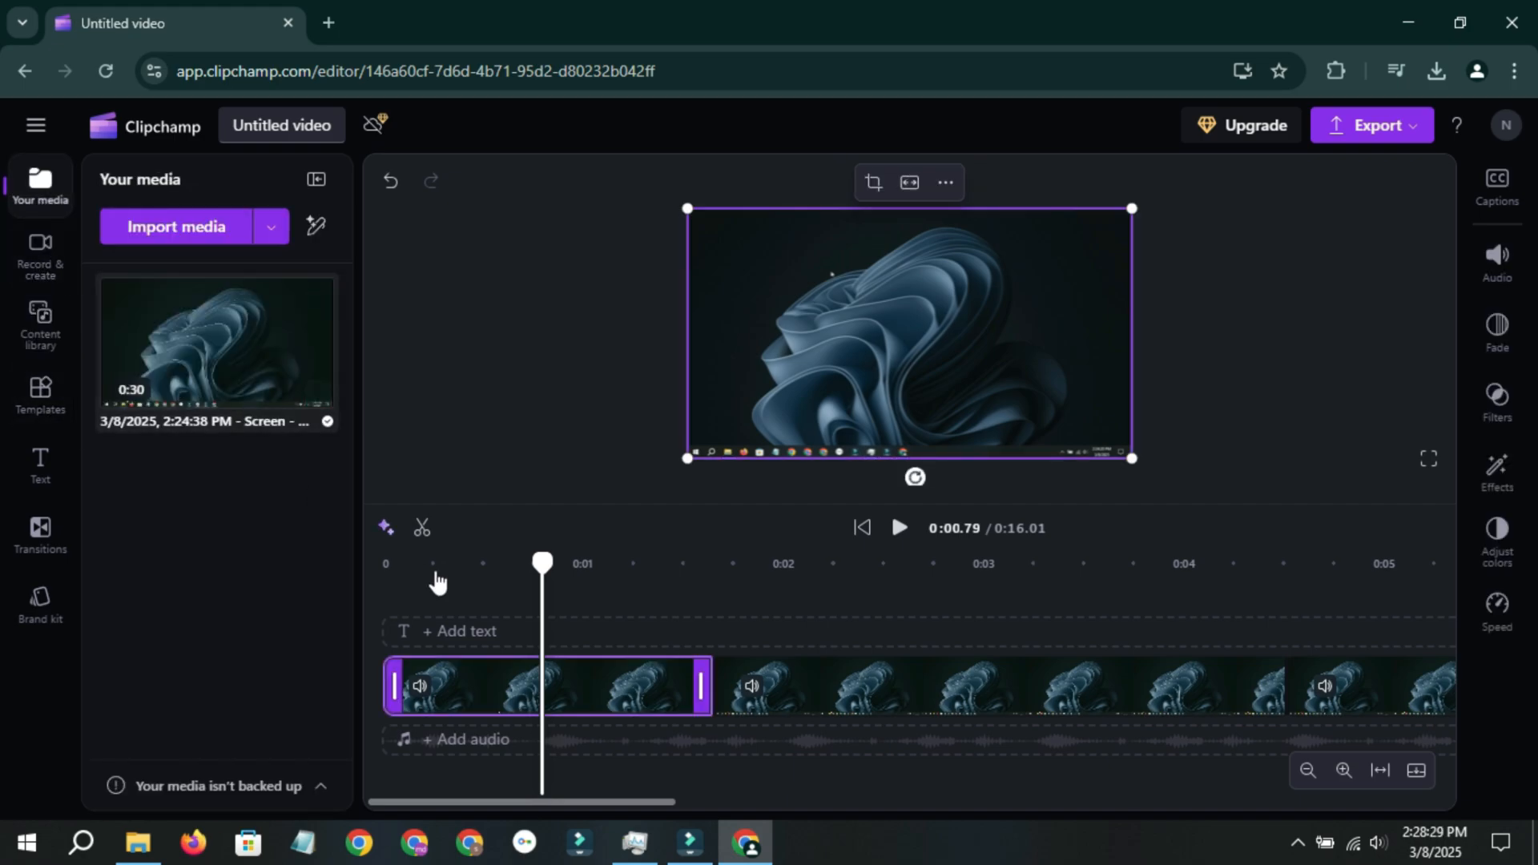
click(839, 680)
drag(676, 600, 1343, 681)
right_click(1181, 683)
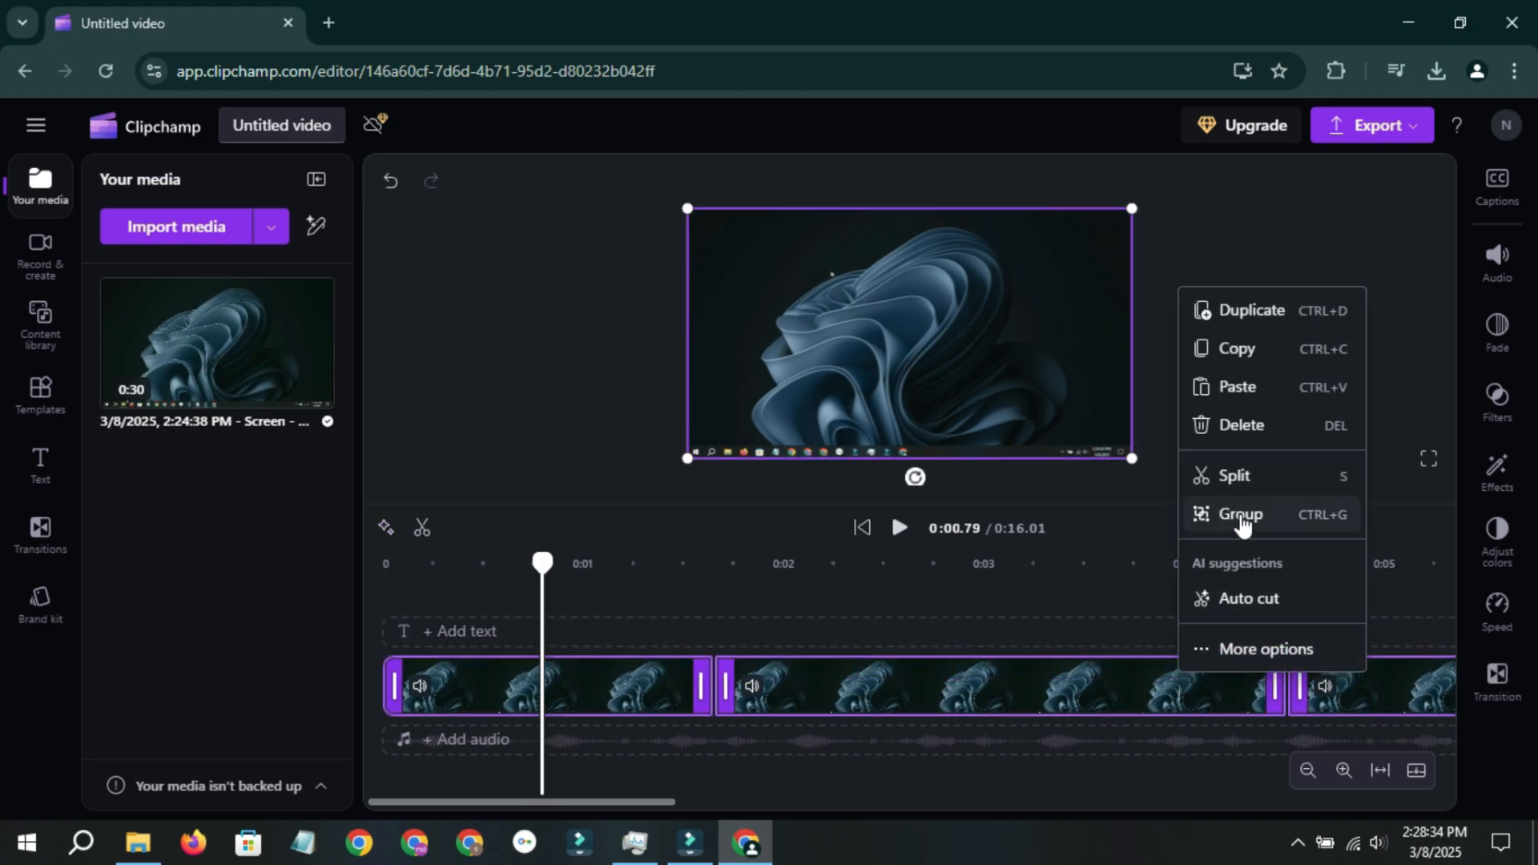
click(1116, 531)
click(1262, 428)
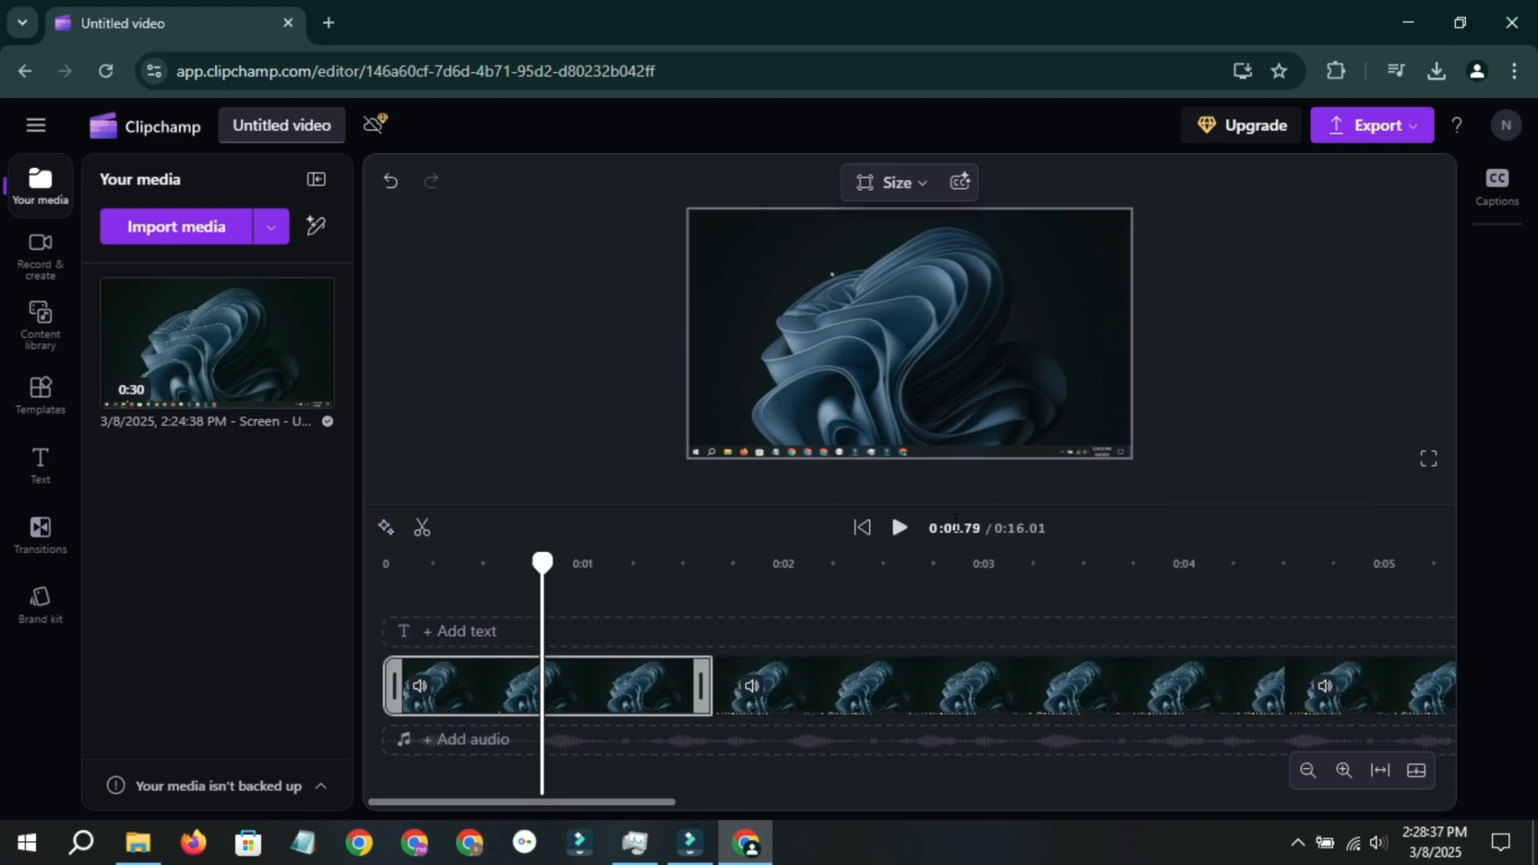
Group the three clips on the timeline into a single item.
click(1308, 771)
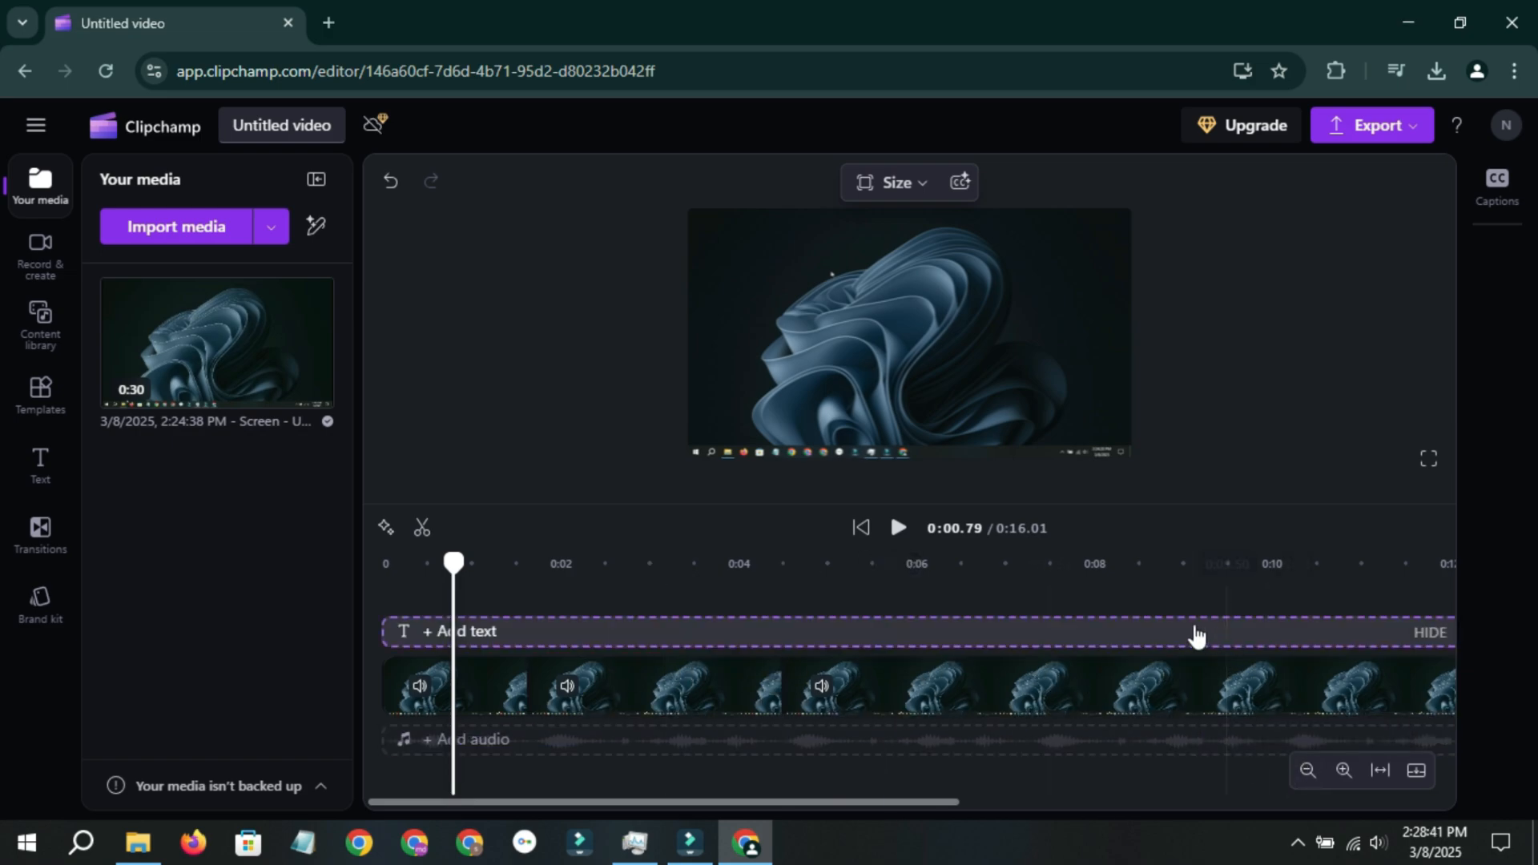
drag(508, 609, 497, 703)
drag(632, 703, 915, 689)
right_click(916, 687)
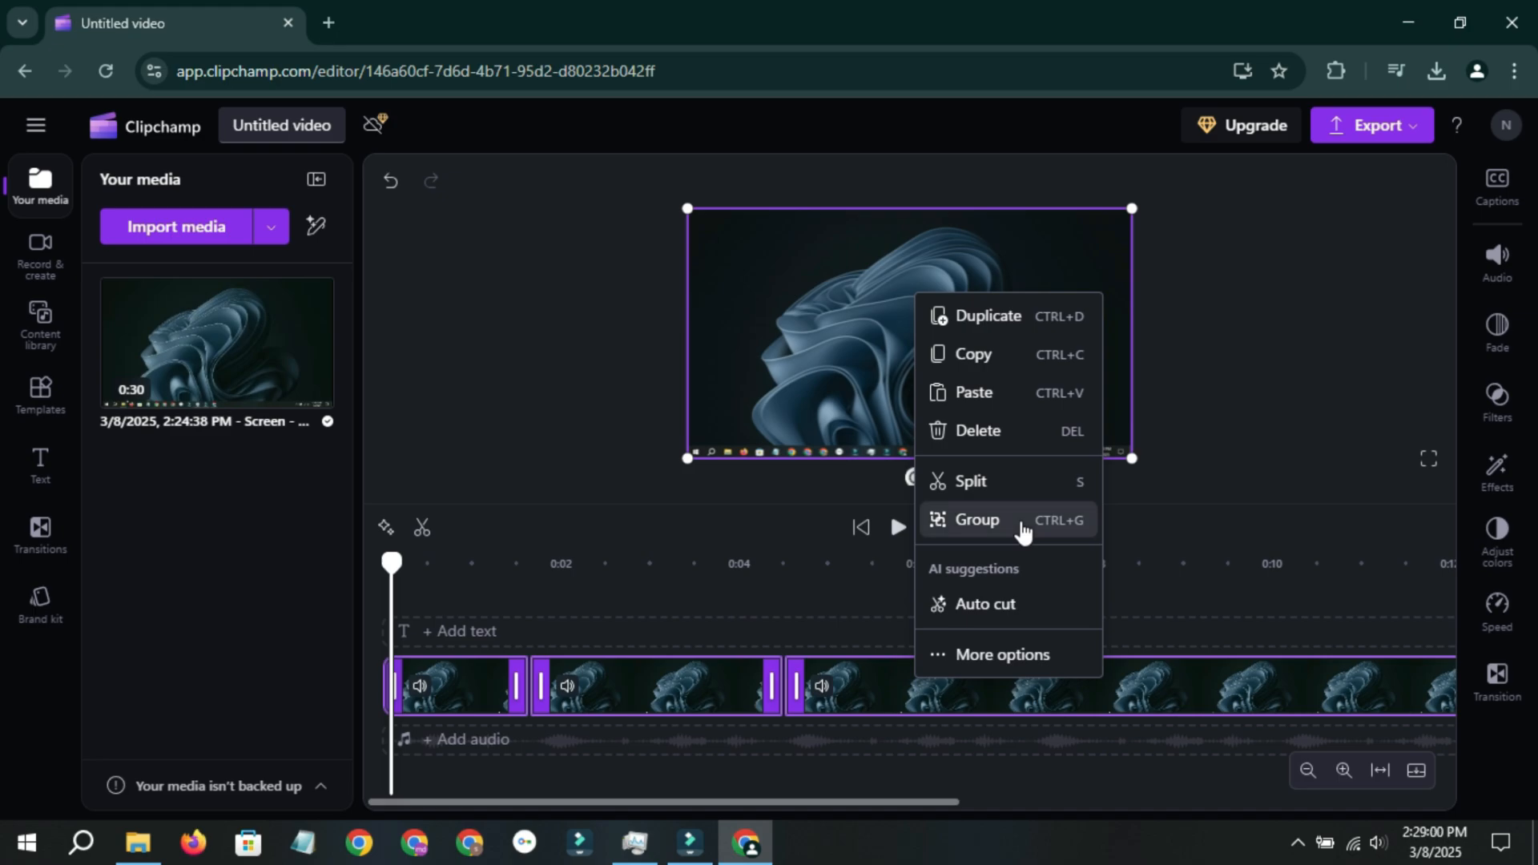
click(1019, 523)
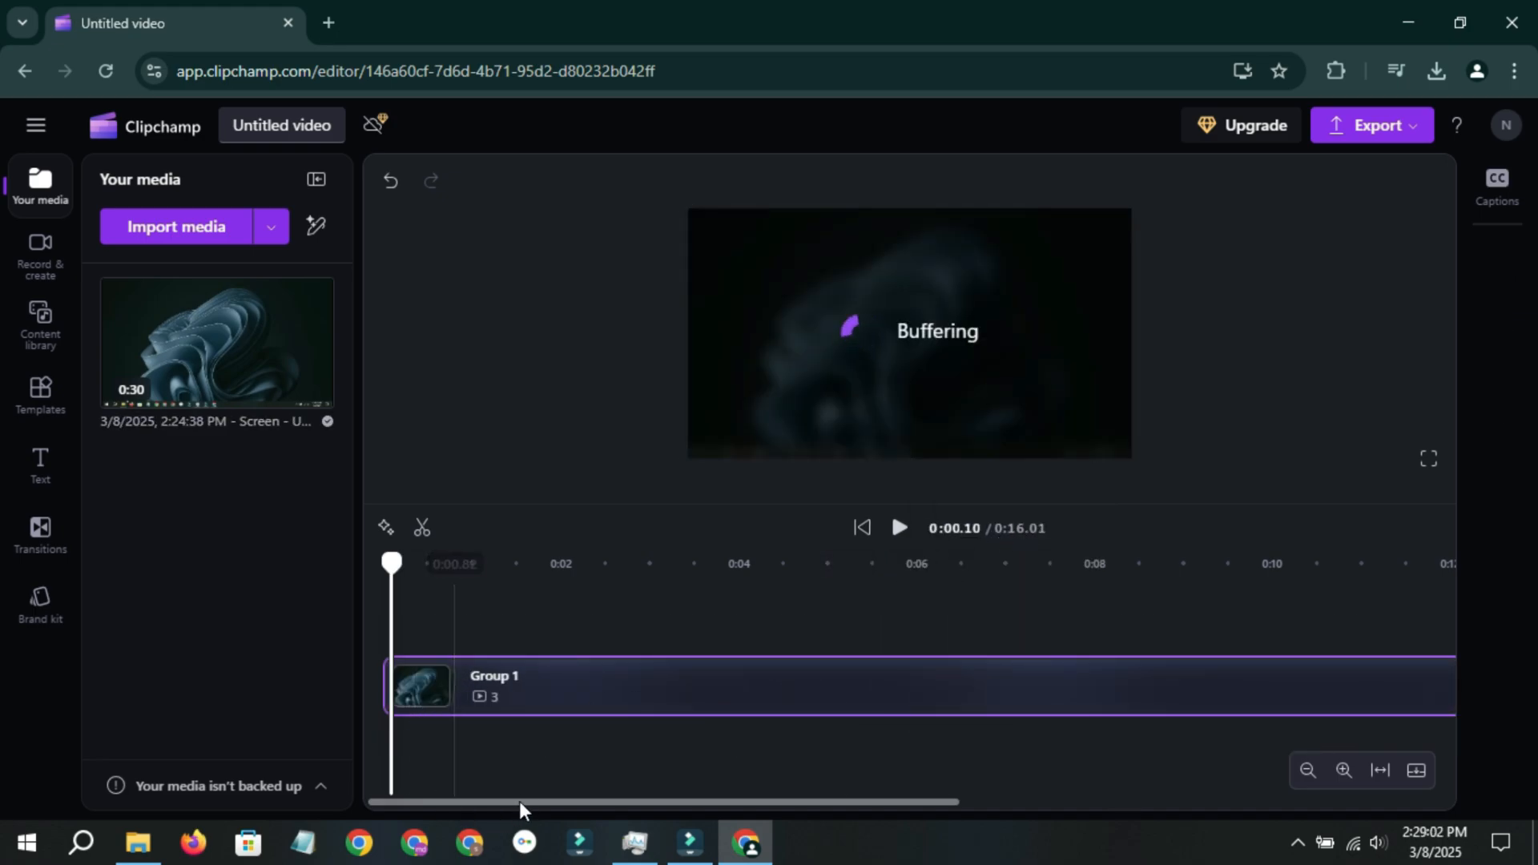
Undo the last timeline edit and move the playhead to about 0:02.
click(467, 564)
key(ctrl+z)
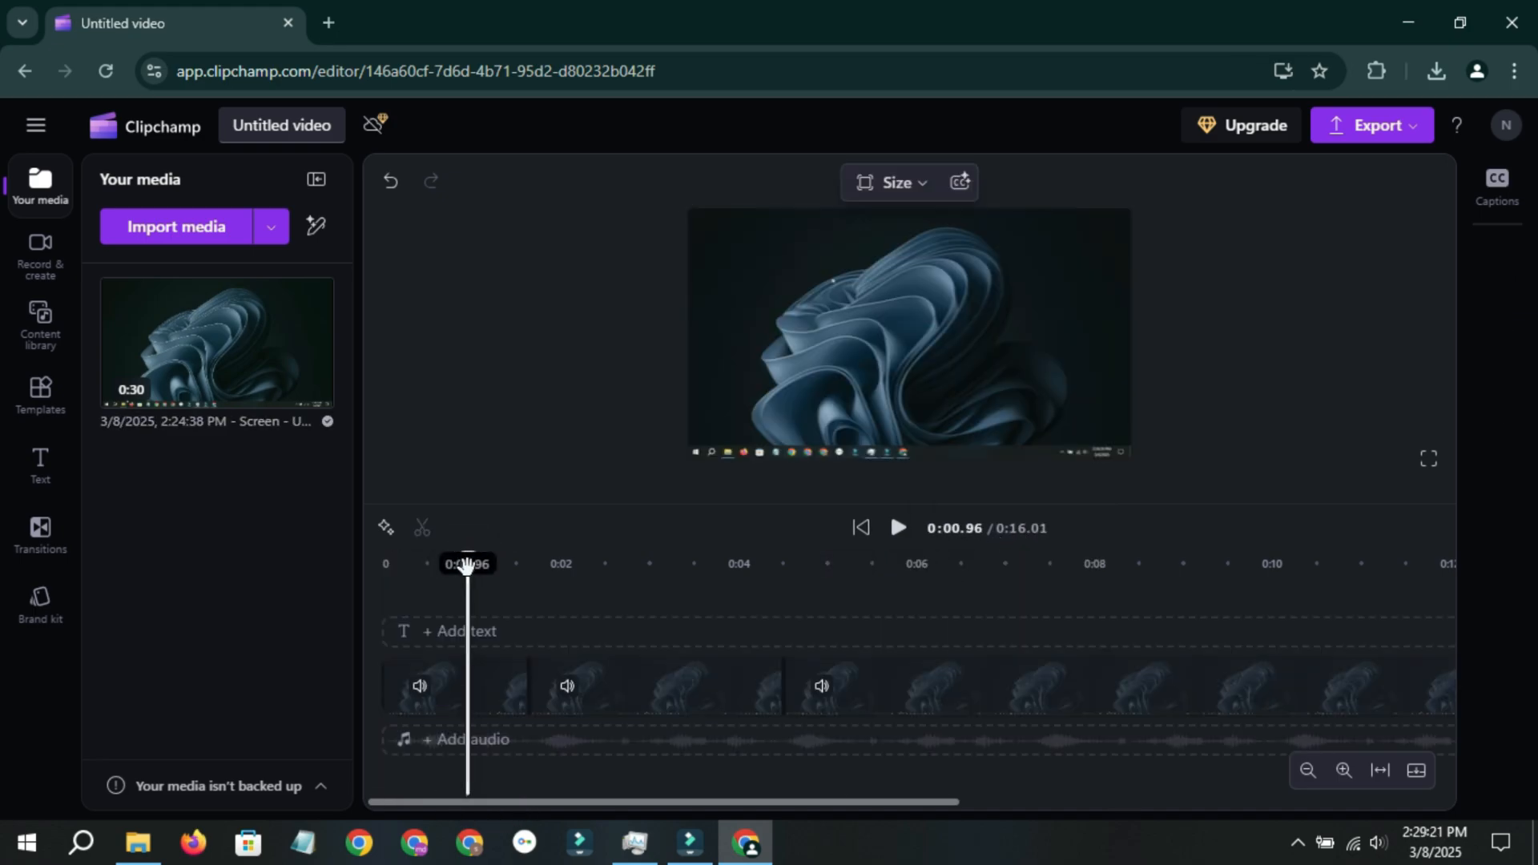
click(446, 681)
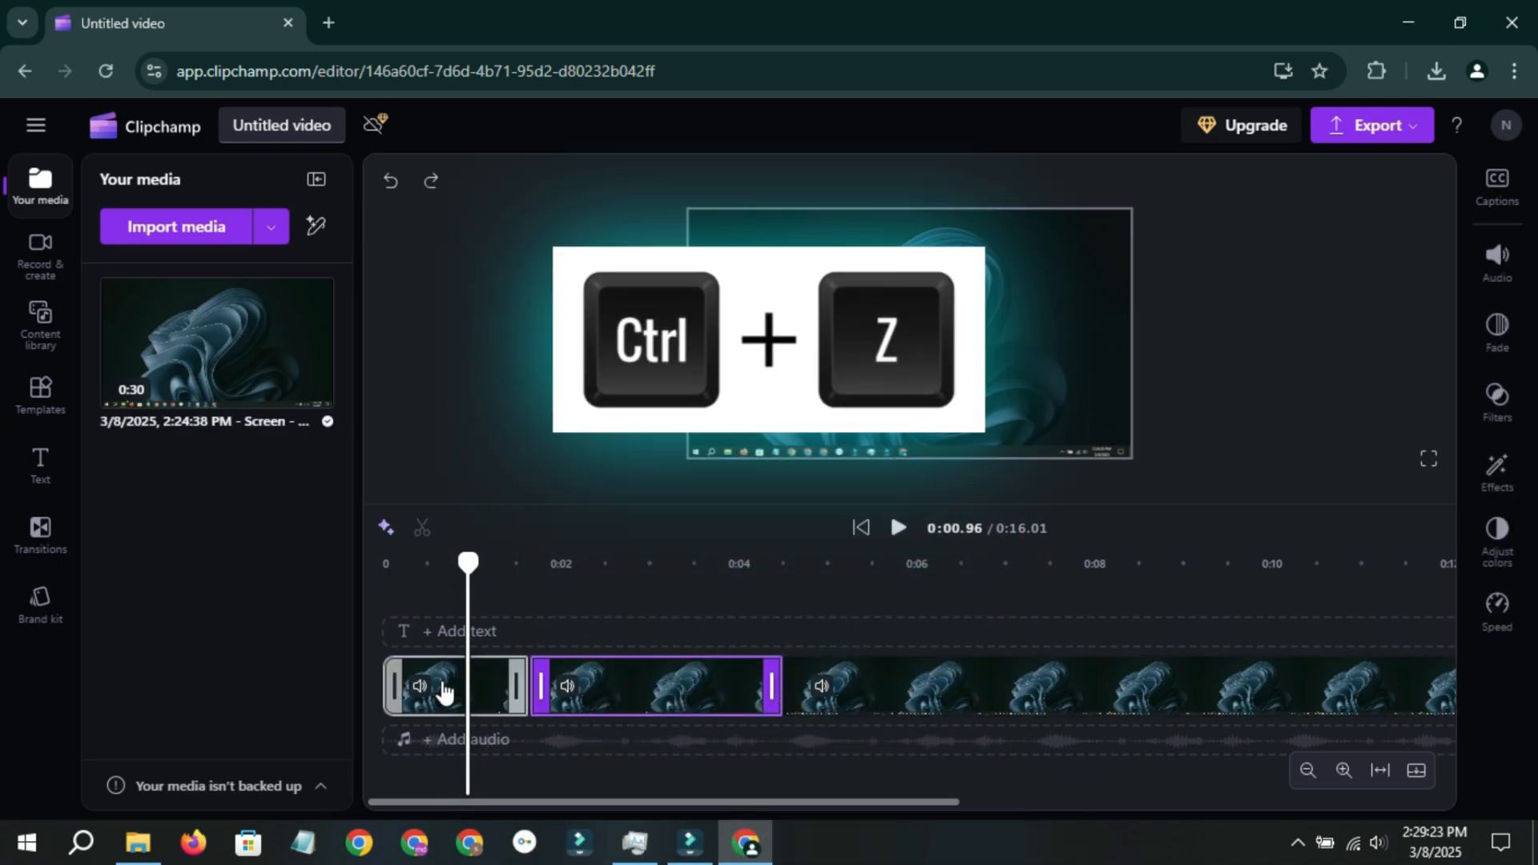
click(560, 564)
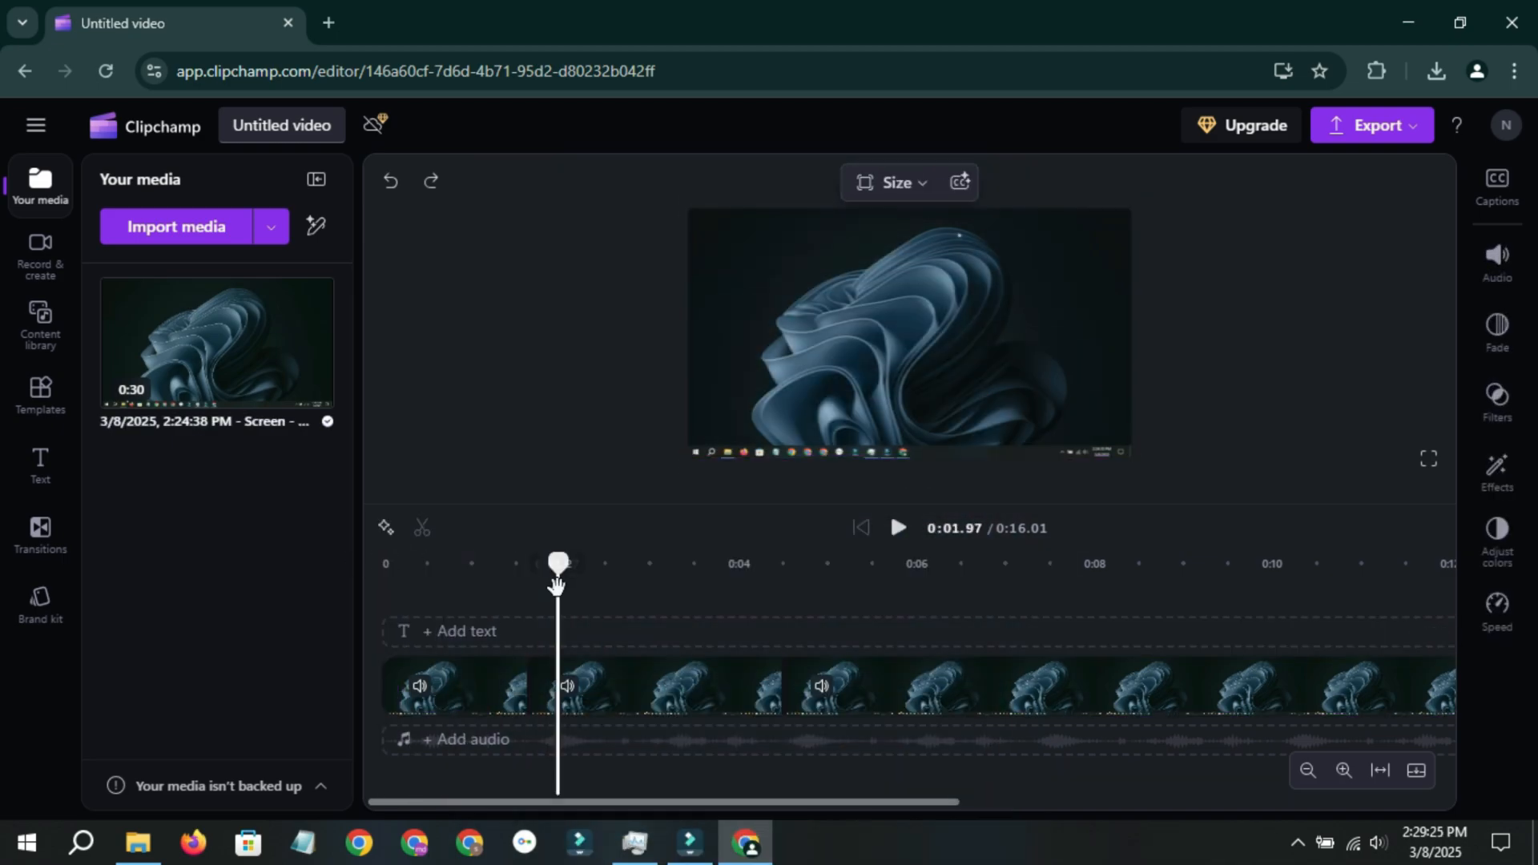
Add a plain text title to the text track, starting where the second clip begins.
click(484, 632)
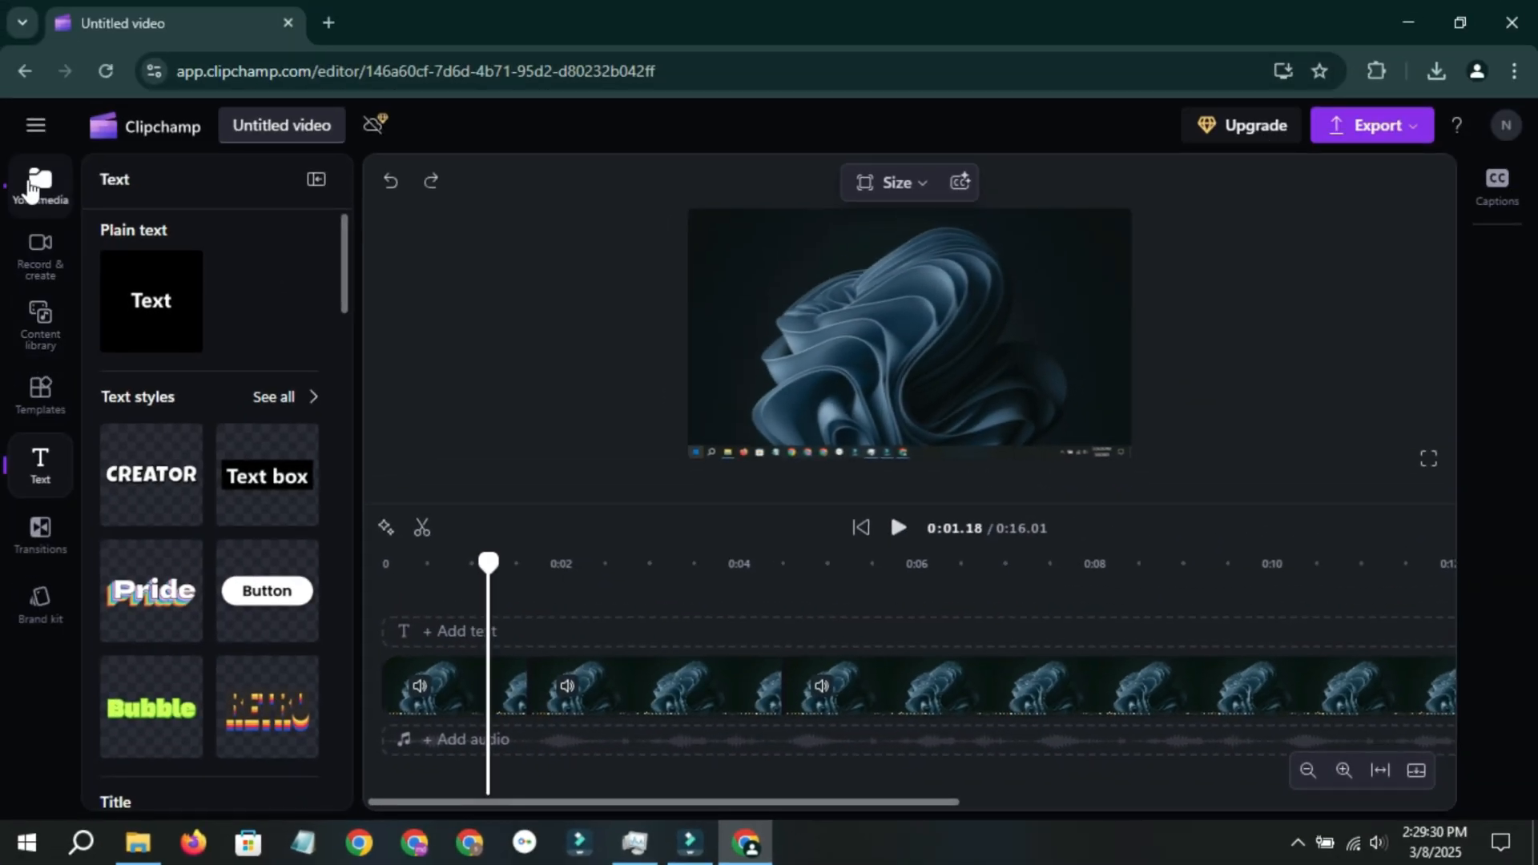
click(40, 184)
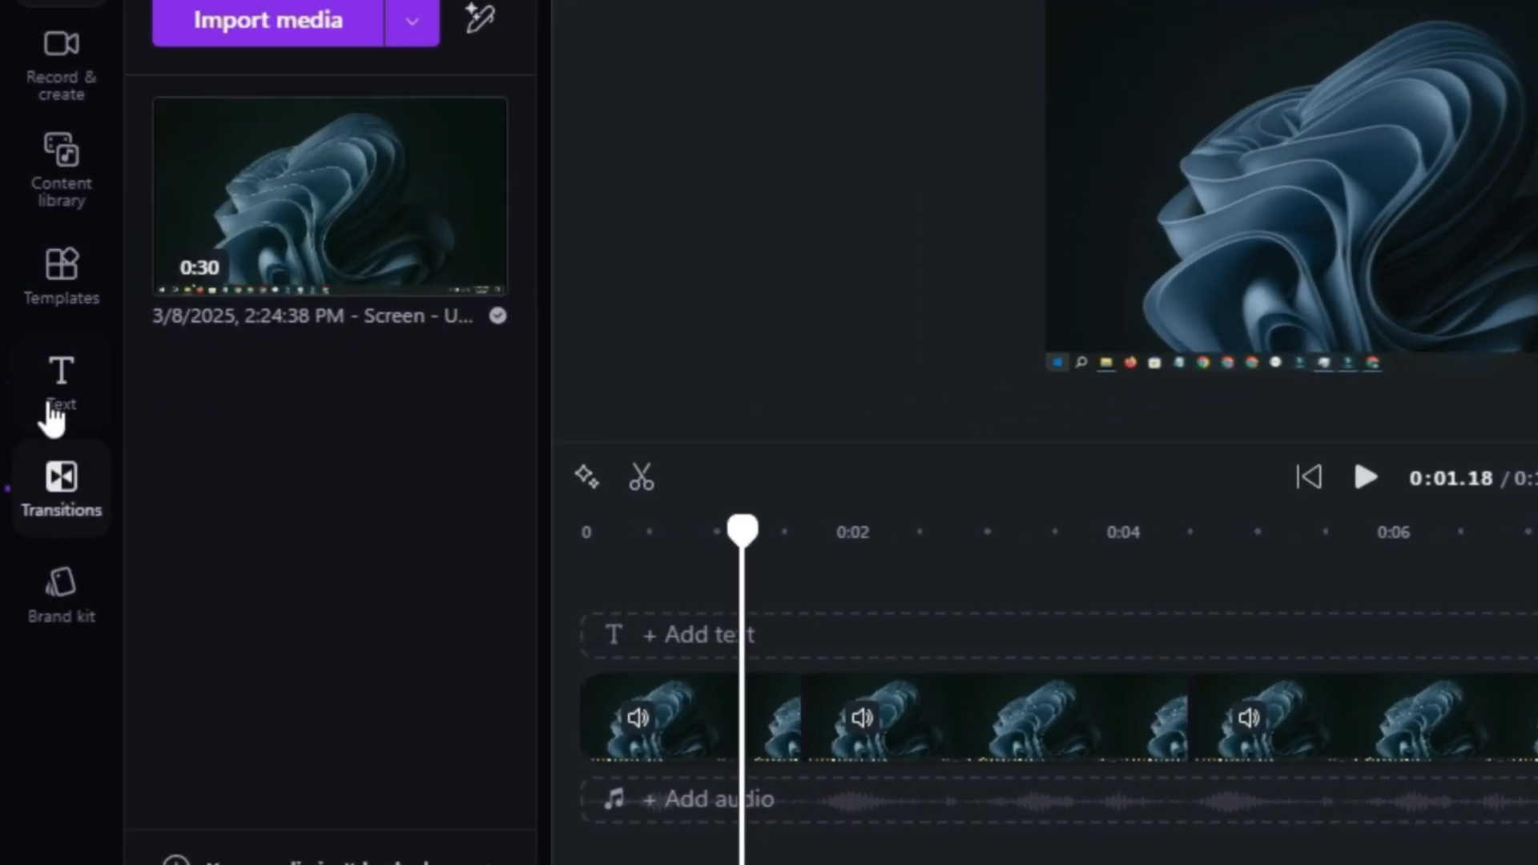
click(43, 479)
mouse_move(194, 109)
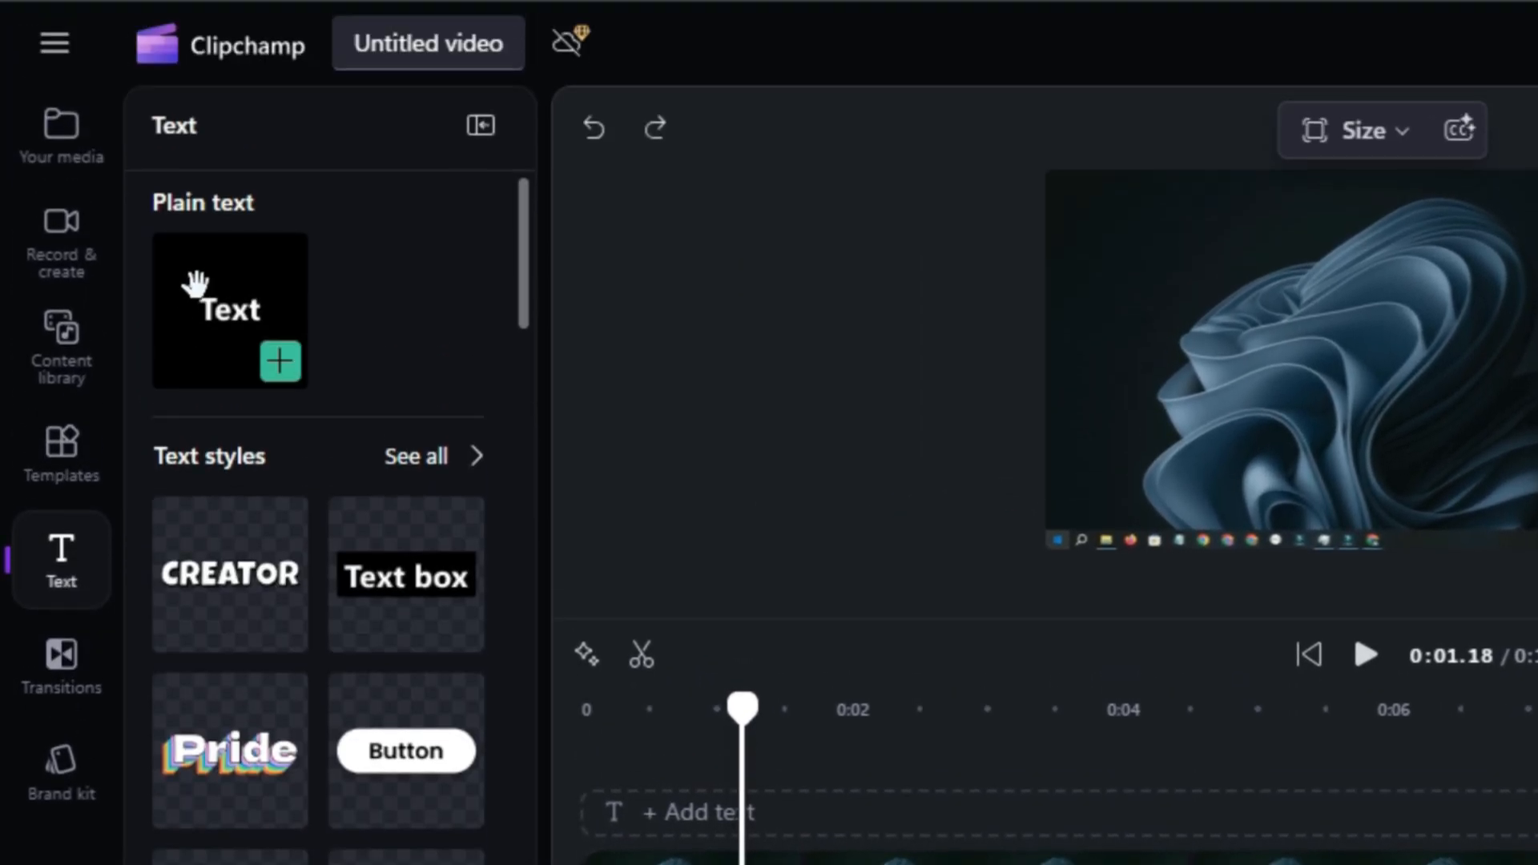
drag(210, 292, 837, 783)
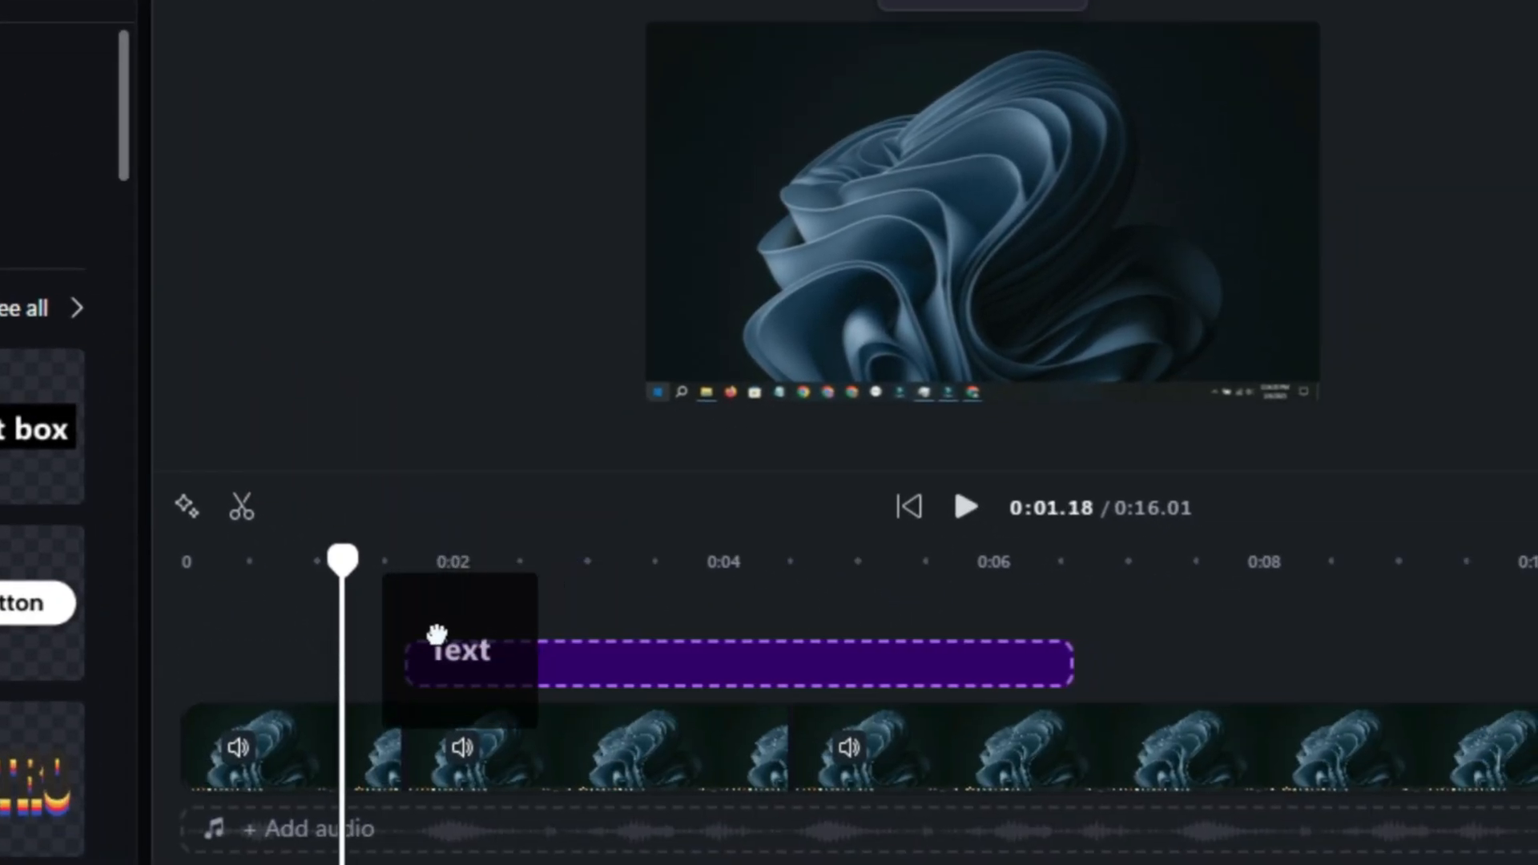
drag(437, 635, 433, 635)
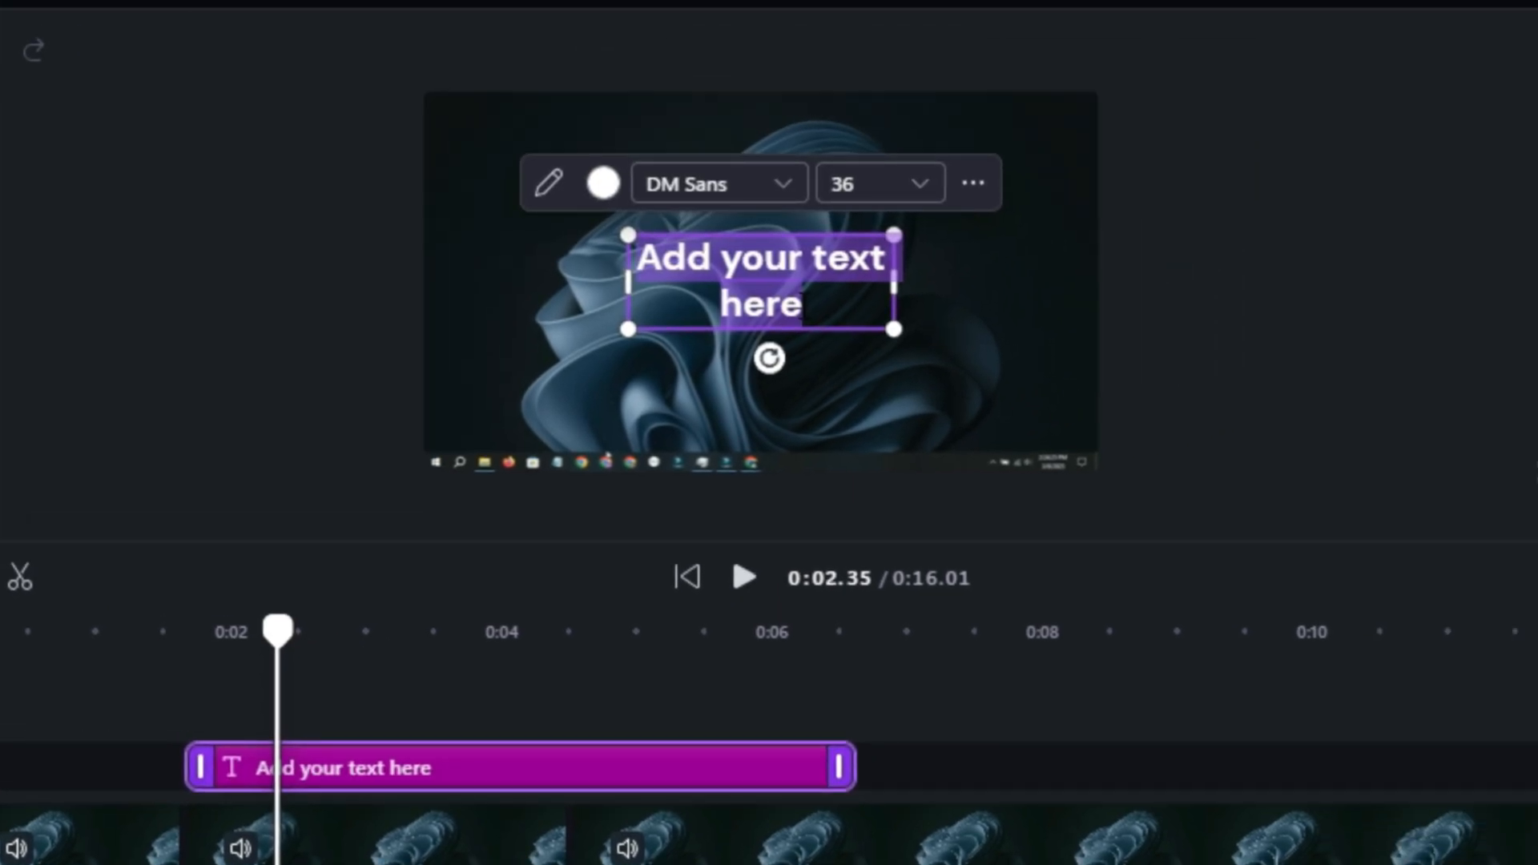
Replace the title's placeholder text with "New" and try the Schoolbell font on it.
text(New)
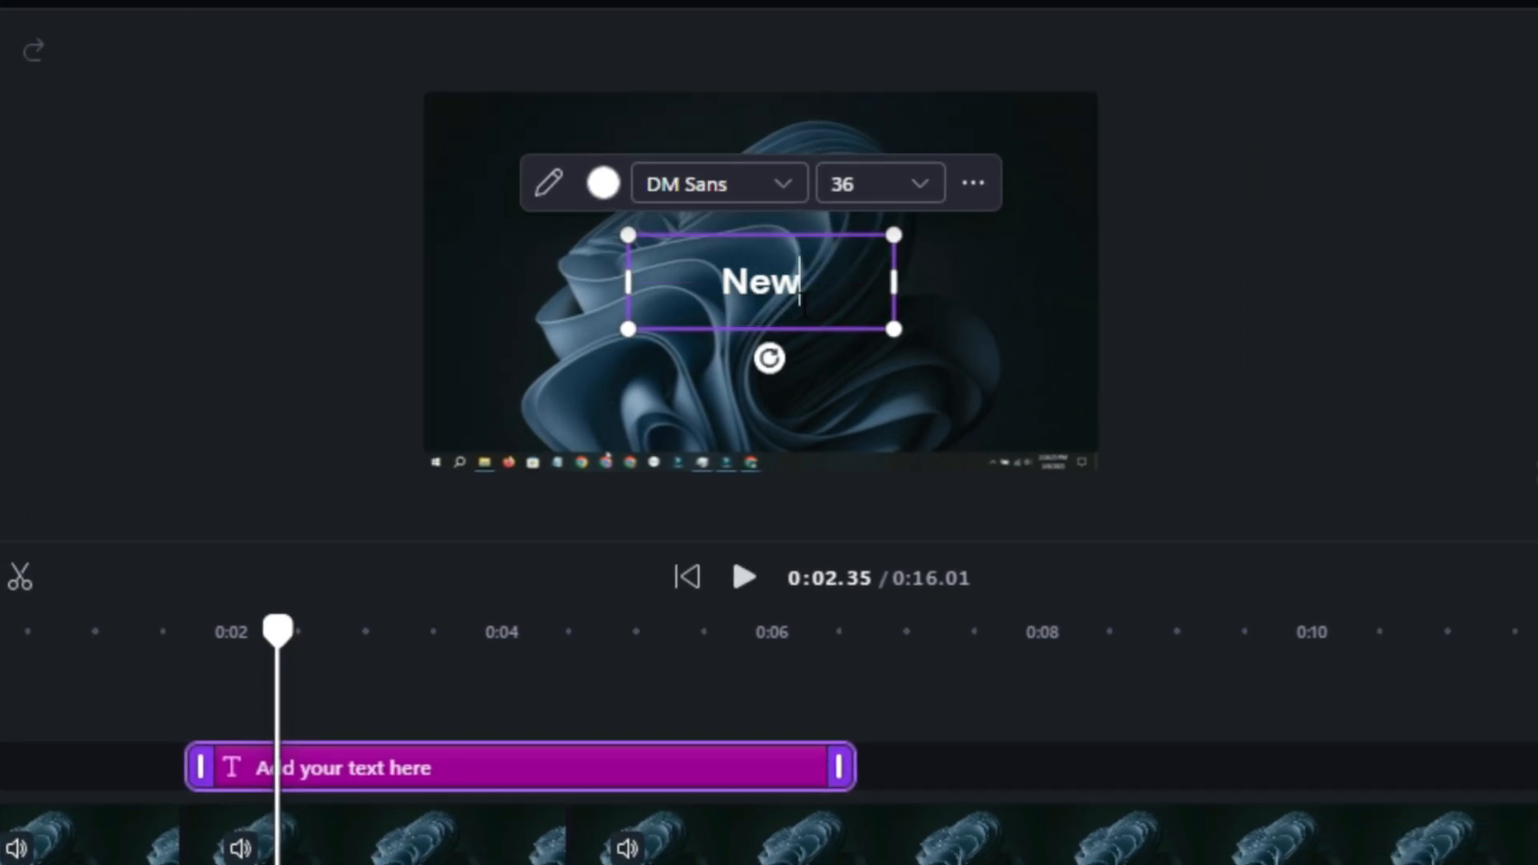
click(747, 201)
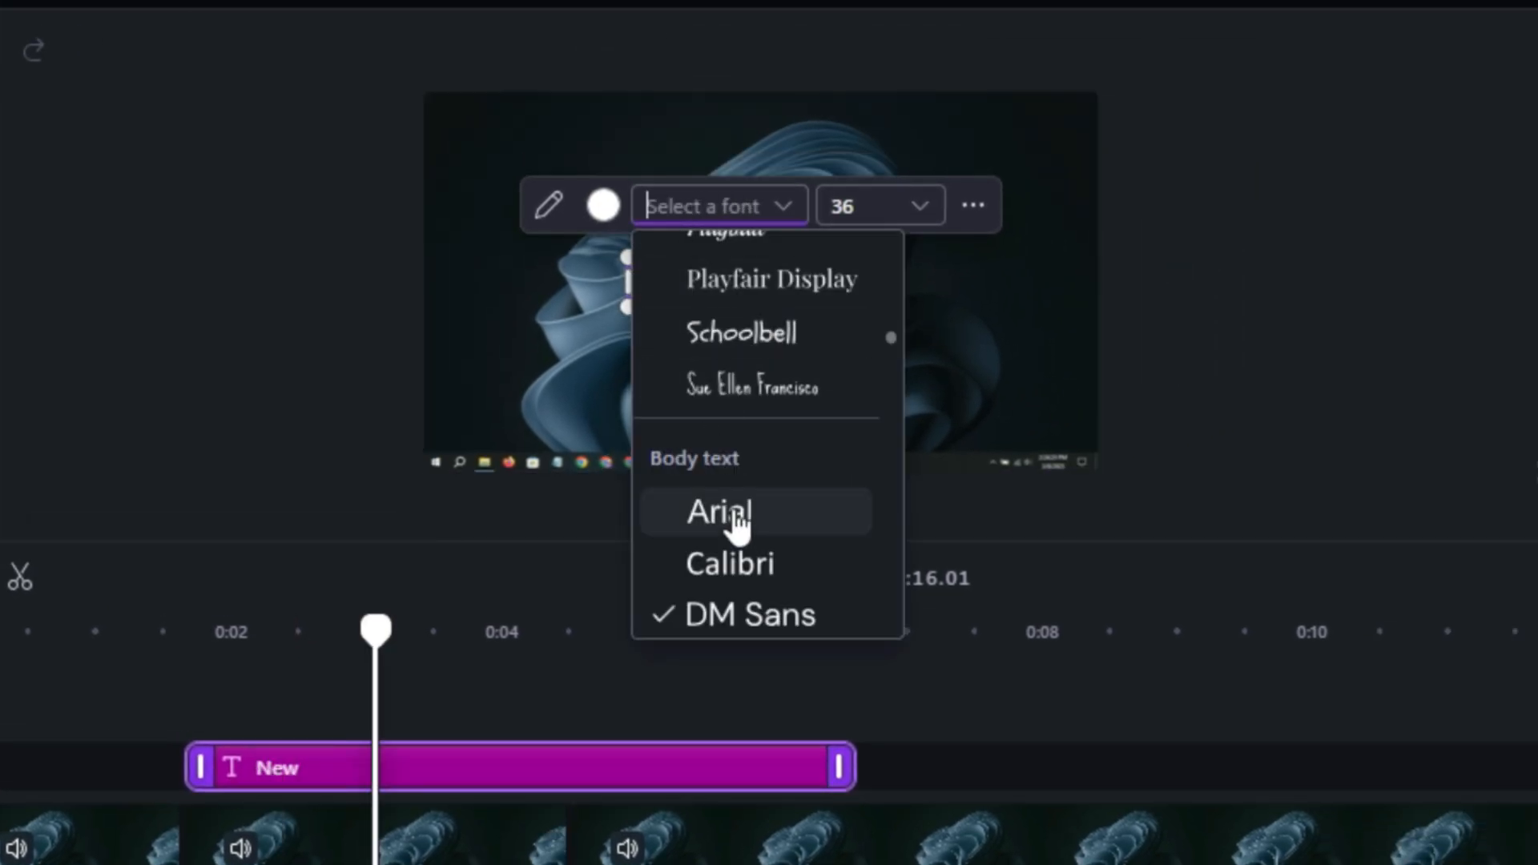
click(768, 333)
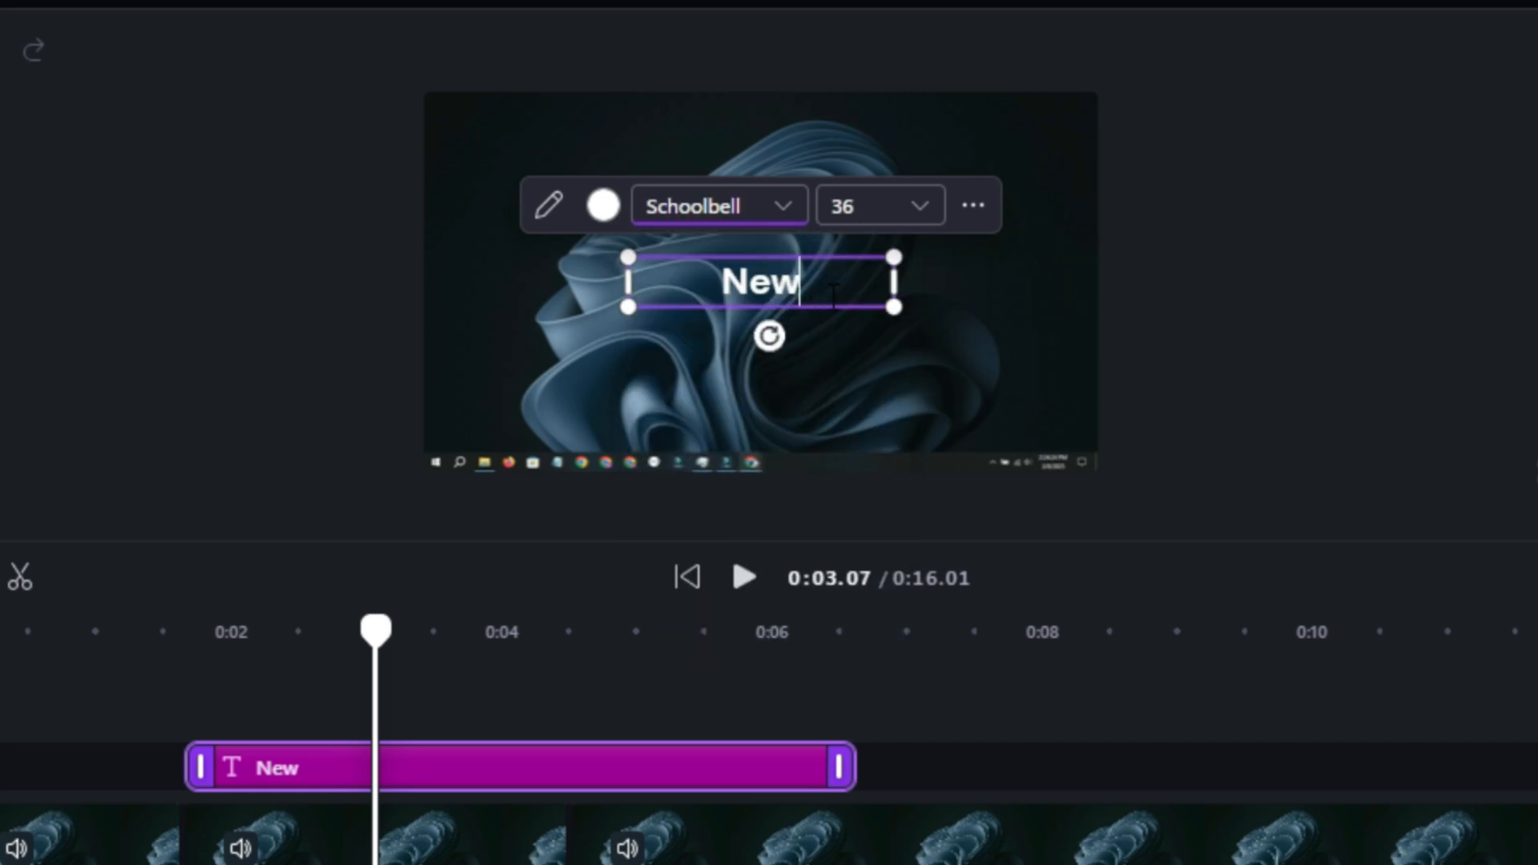
Enlarge the "New" title on the preview to font size 73.
drag(897, 311, 1170, 425)
drag(950, 311, 838, 263)
Preview the title by playing the video repeatedly around the 0:02 mark.
click(302, 633)
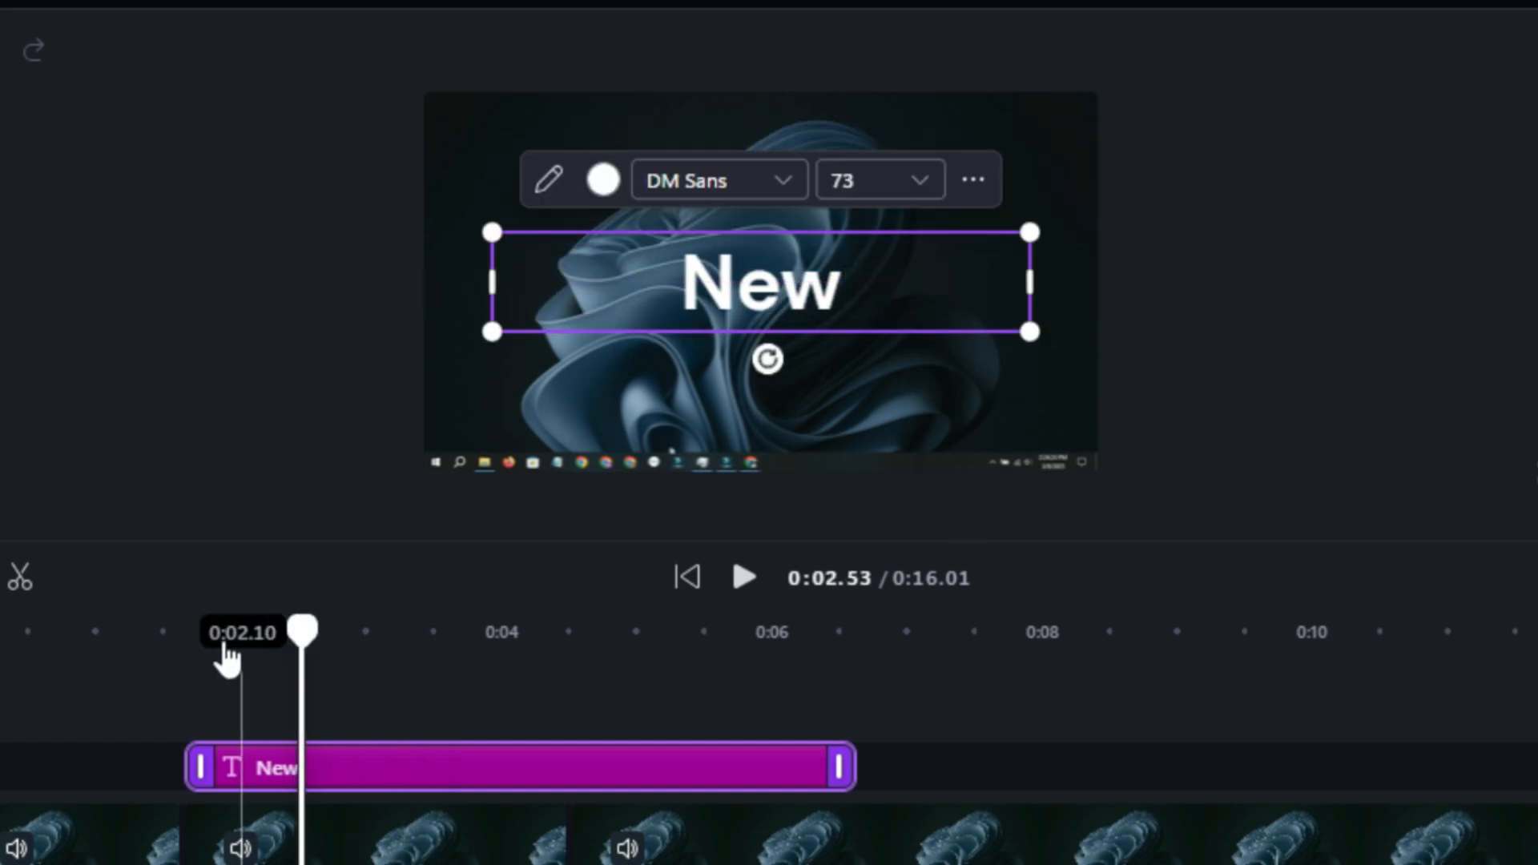
click(216, 632)
key(space)
key(space)
click(181, 633)
key(space)
key(space)
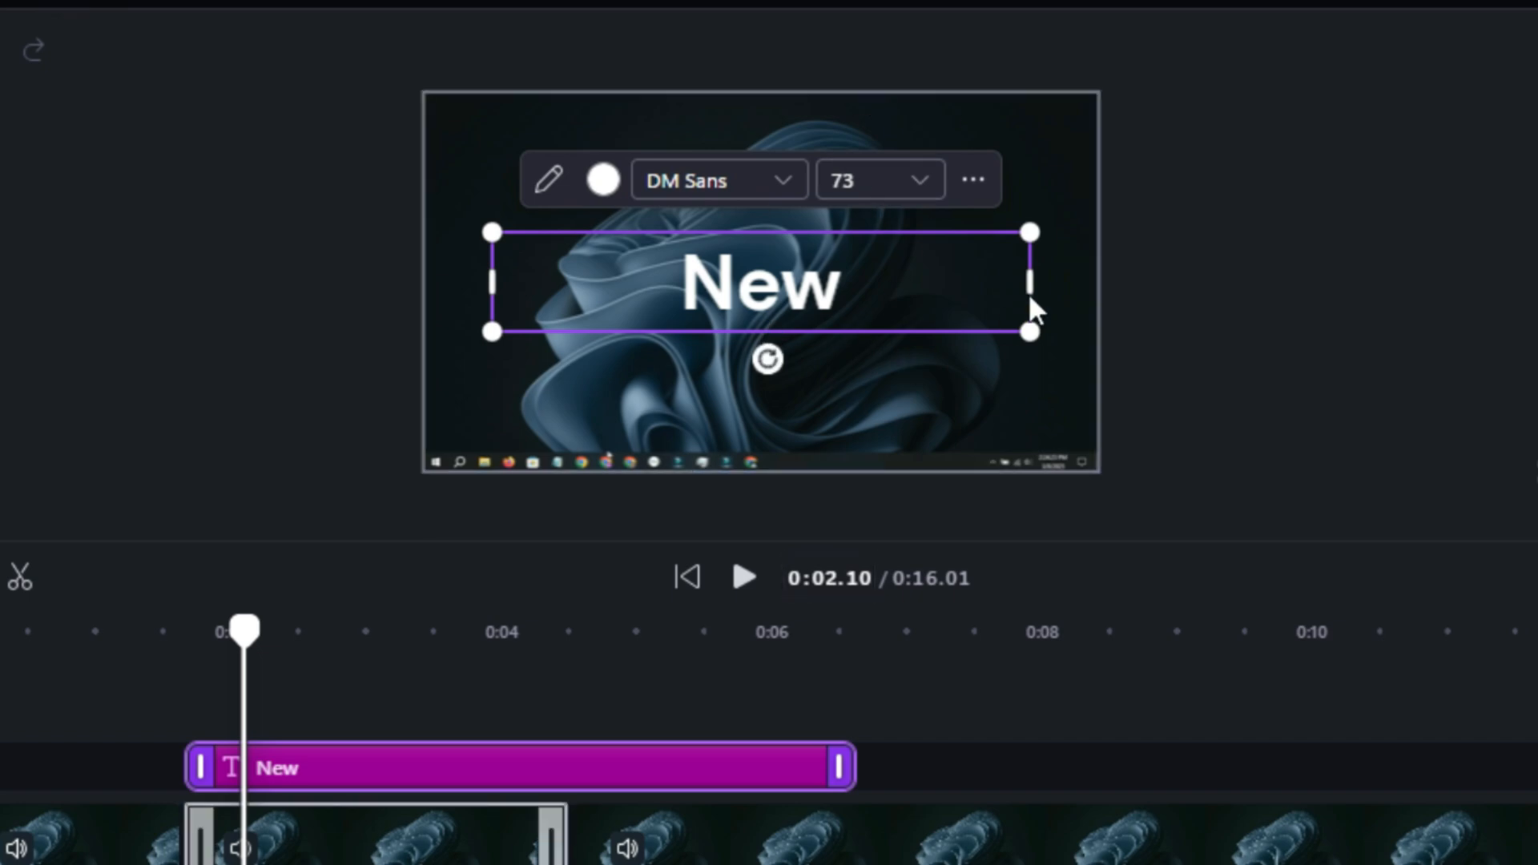
Narrow the text box around "New" and open the title's text settings.
drag(1038, 282, 762, 296)
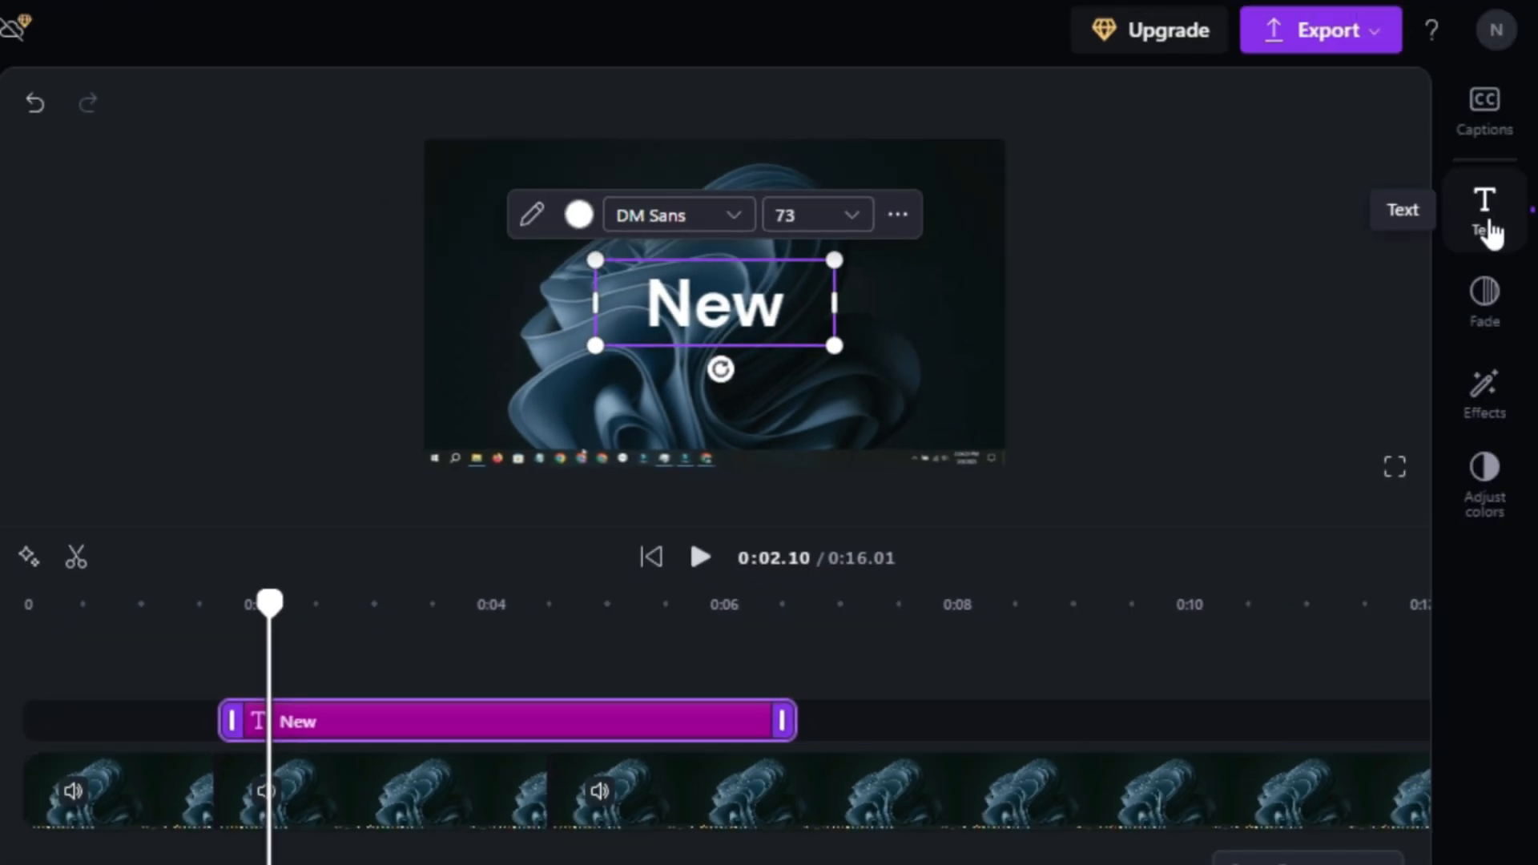
click(1488, 220)
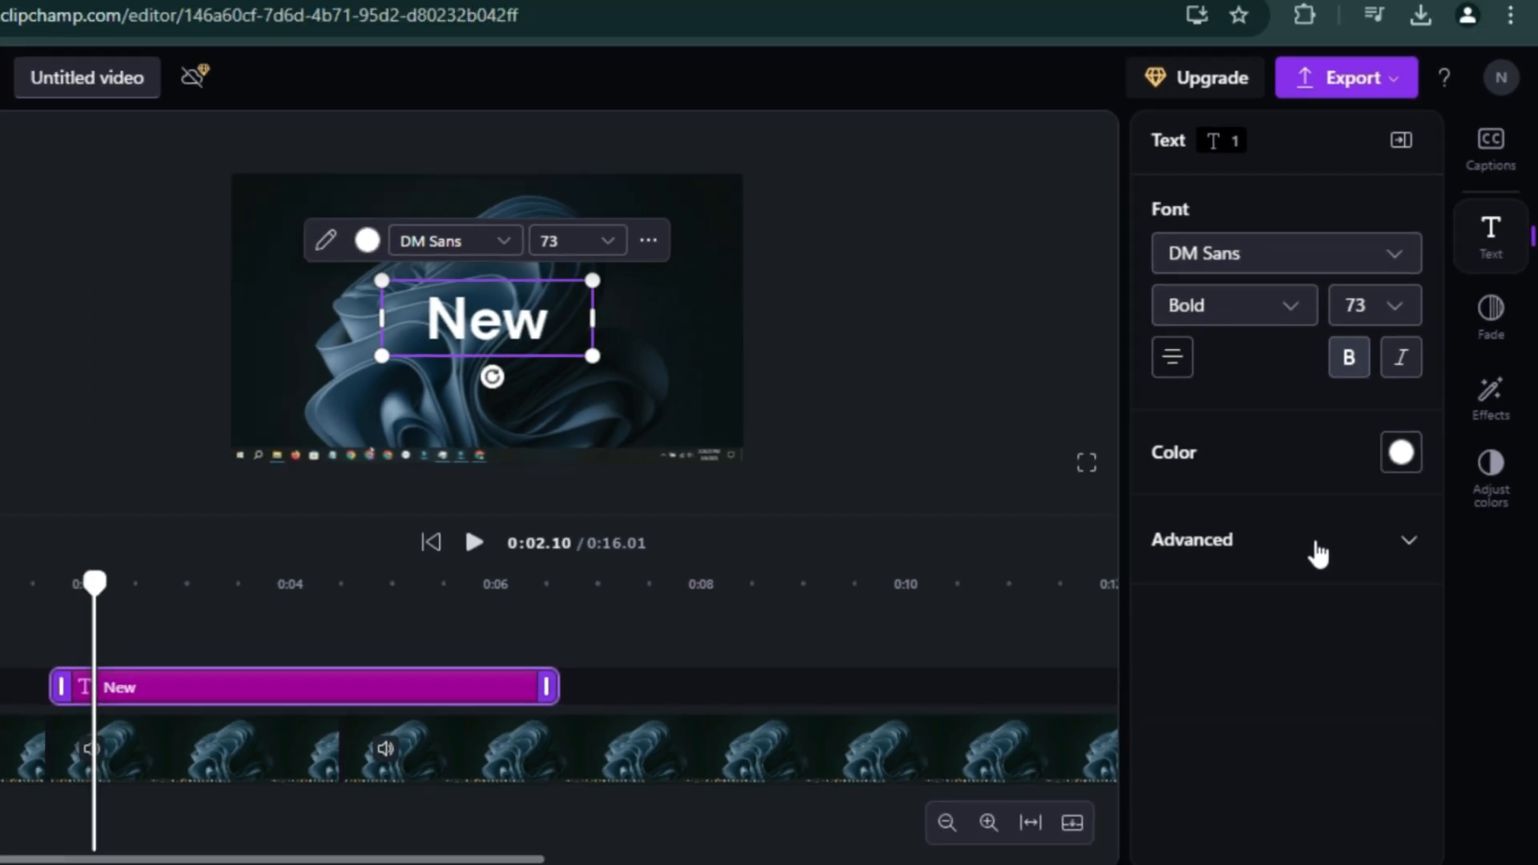
Try a shadow on the "New" title and view its distance, direction and blur settings.
click(1287, 564)
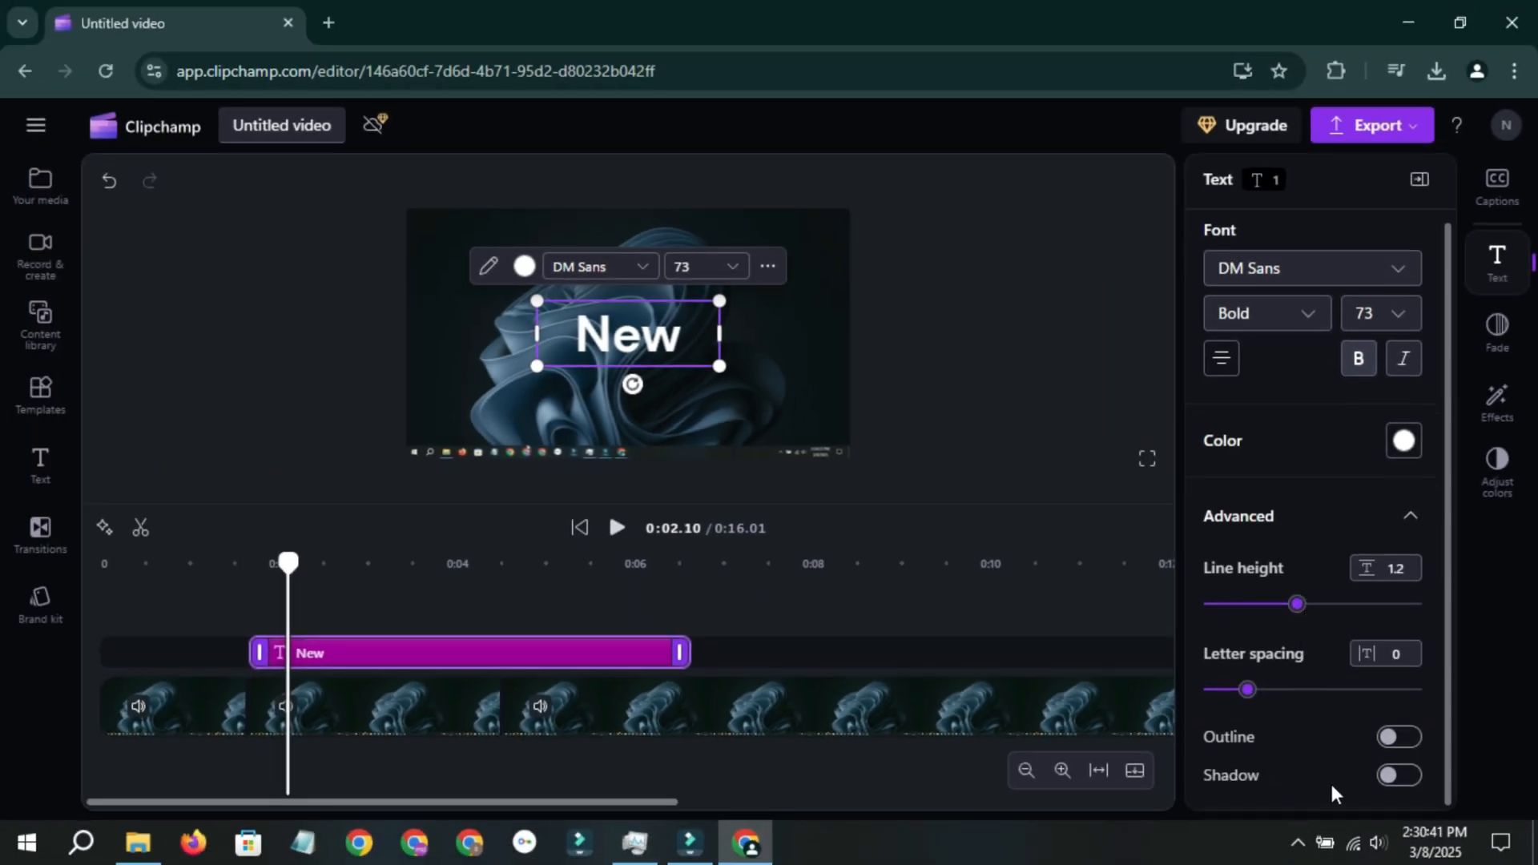
click(1399, 776)
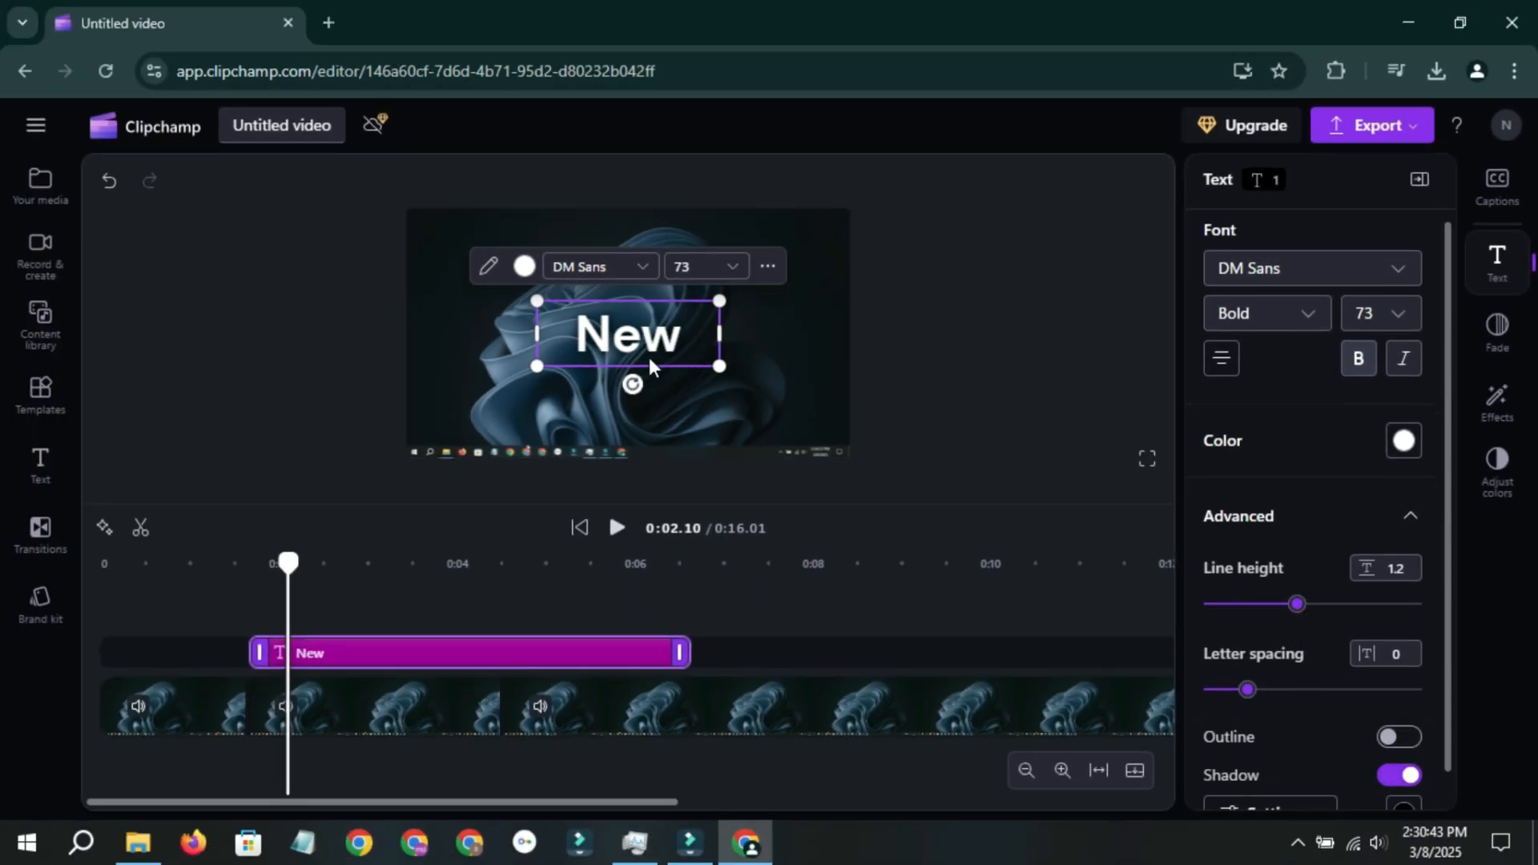
scroll(1398, 785, down, 1)
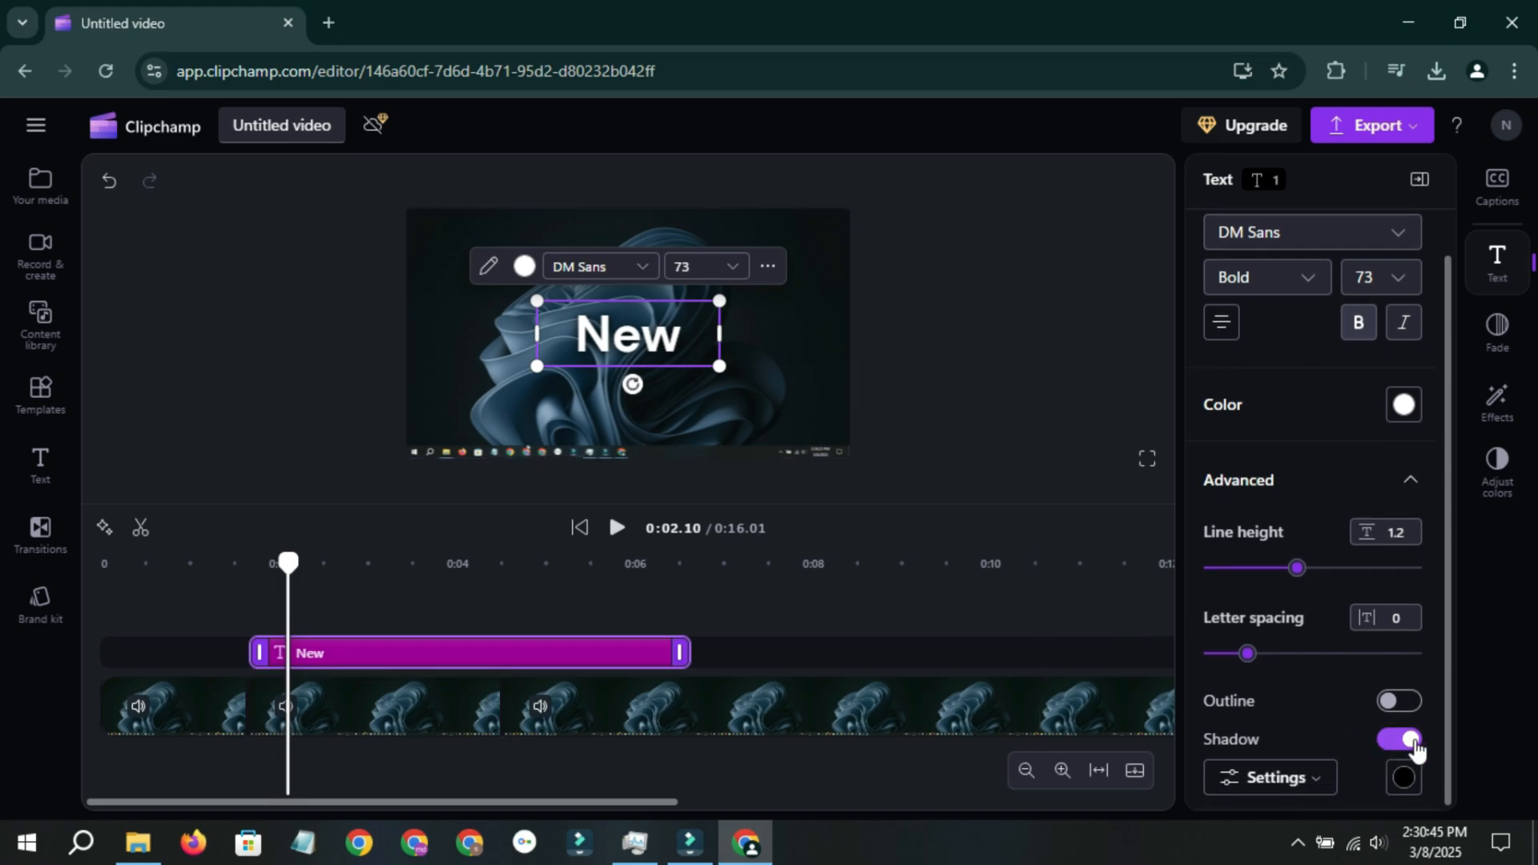
click(1282, 793)
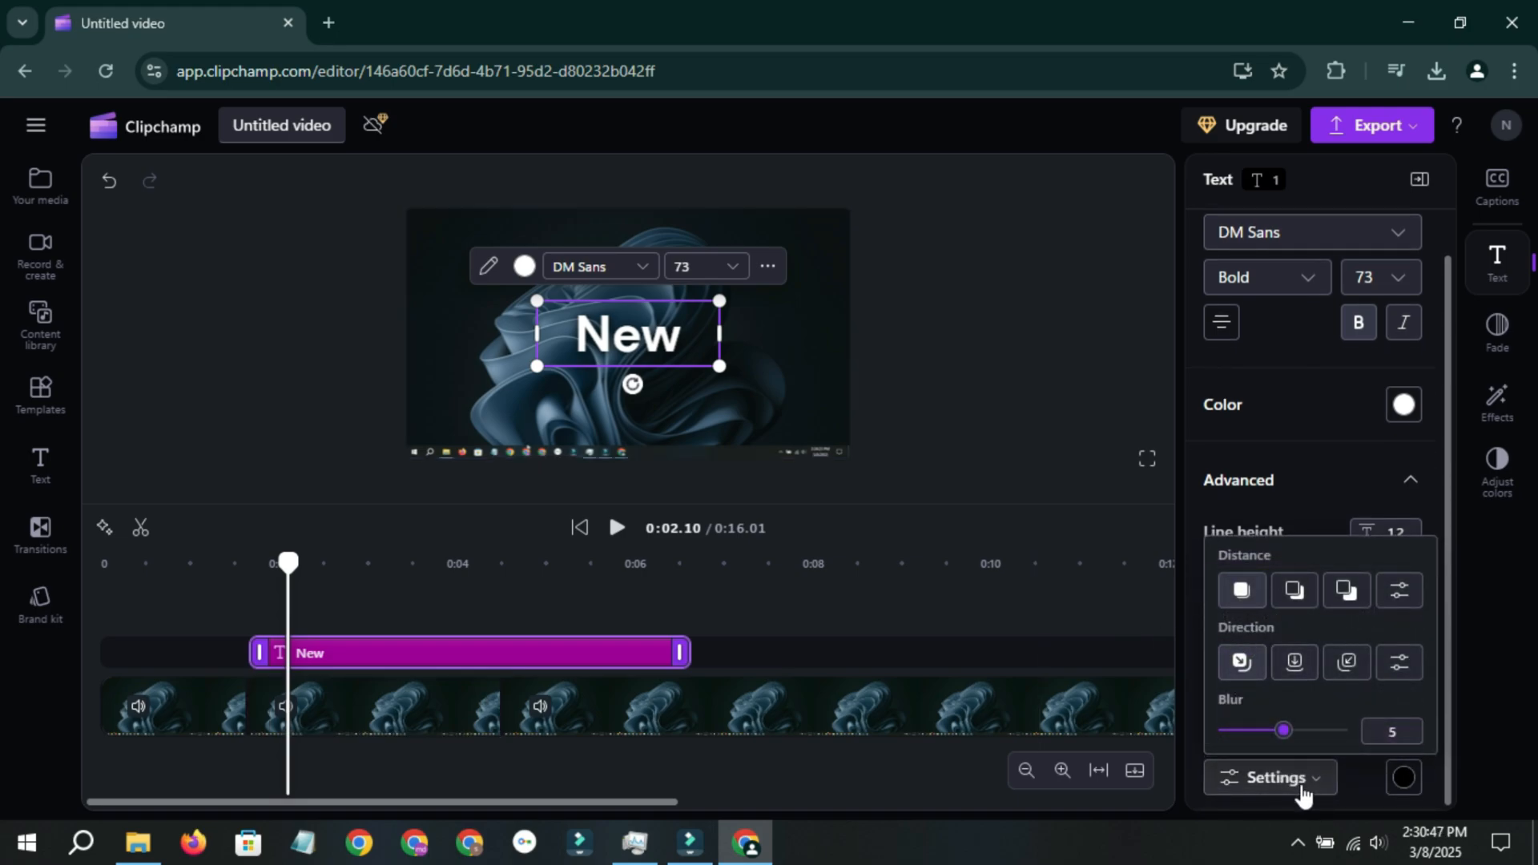
click(1302, 793)
scroll(1402, 731, up, 1)
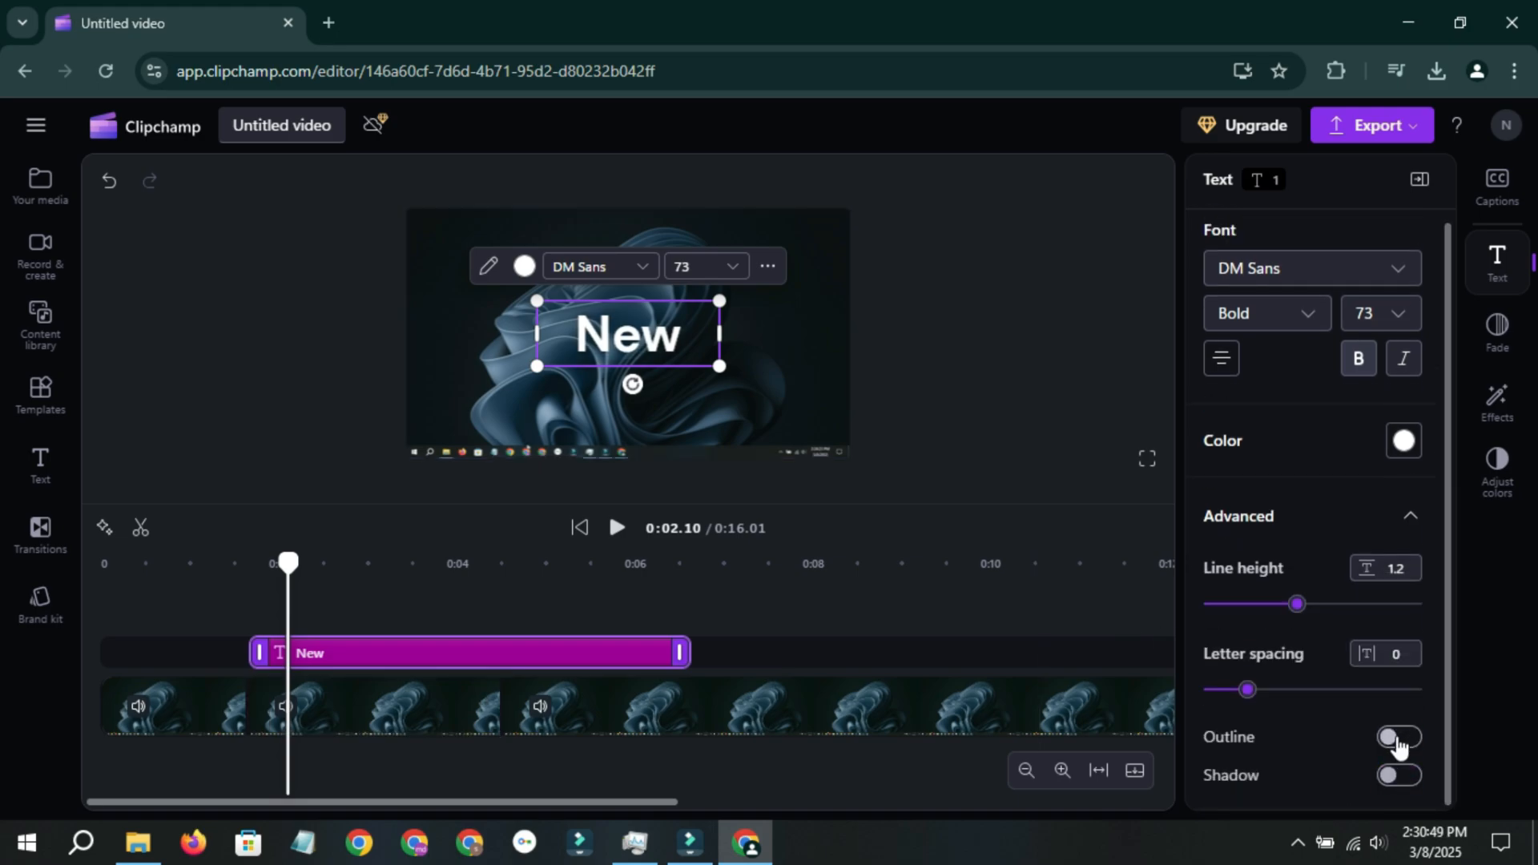
Try an outline on the "New" title with different outline widths, then turn the outline off.
click(1398, 738)
scroll(1354, 741, down, 1)
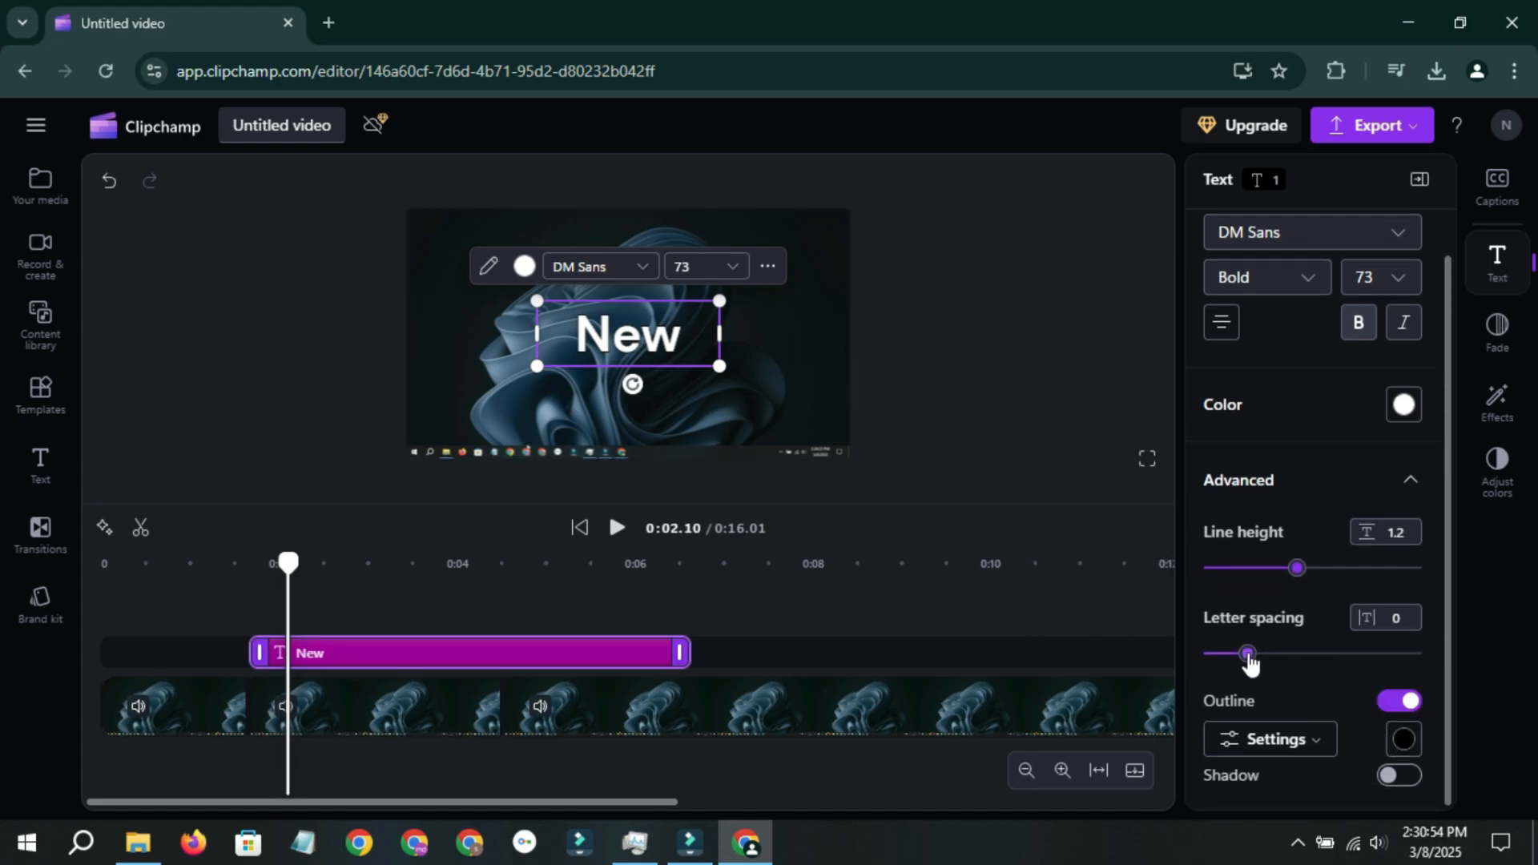
click(1272, 739)
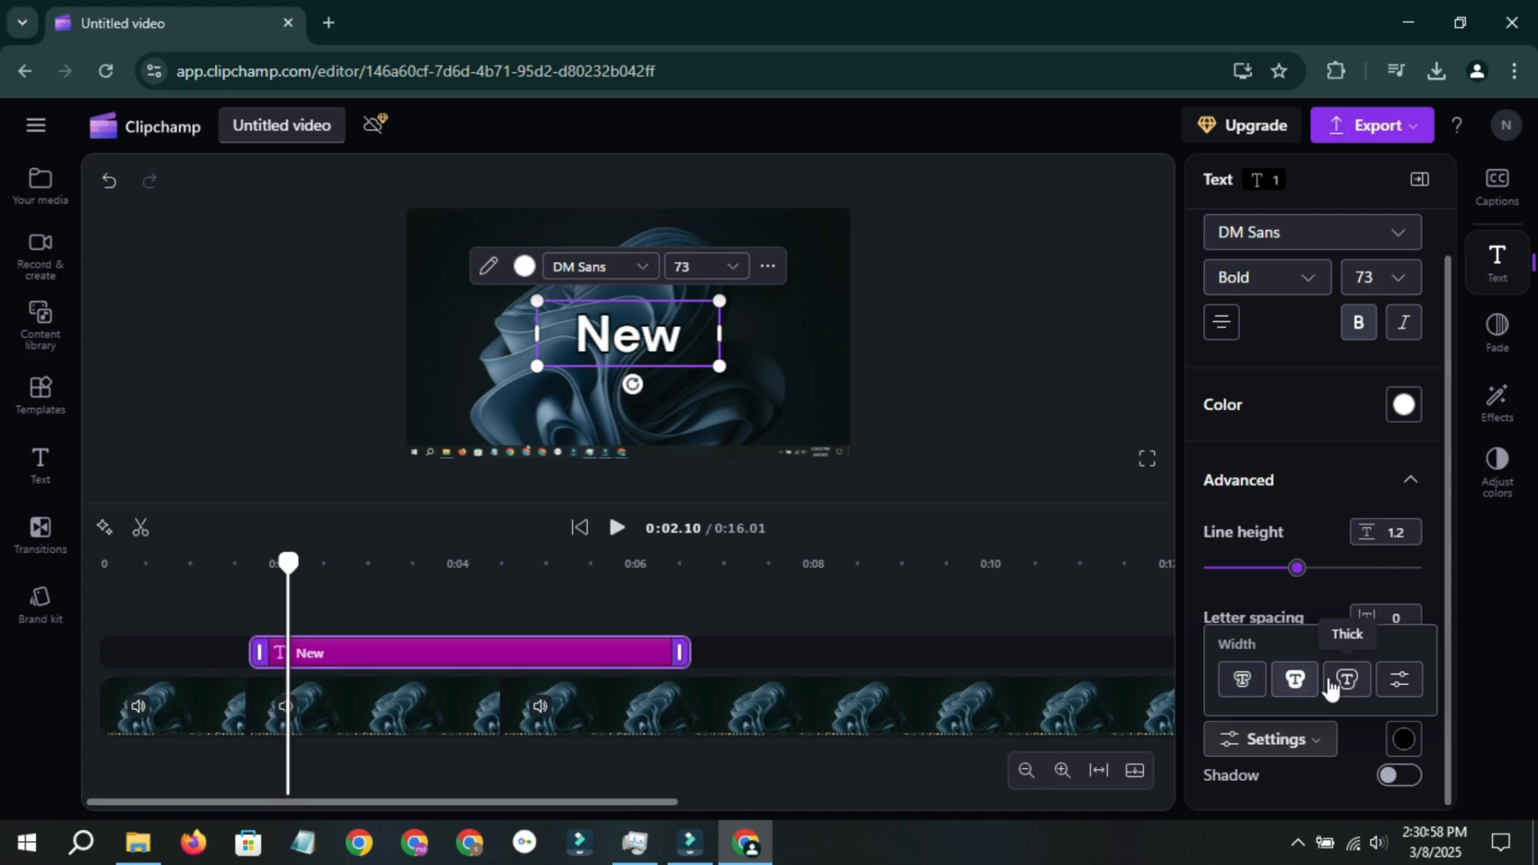
click(1406, 681)
click(1240, 682)
click(1346, 731)
click(1398, 698)
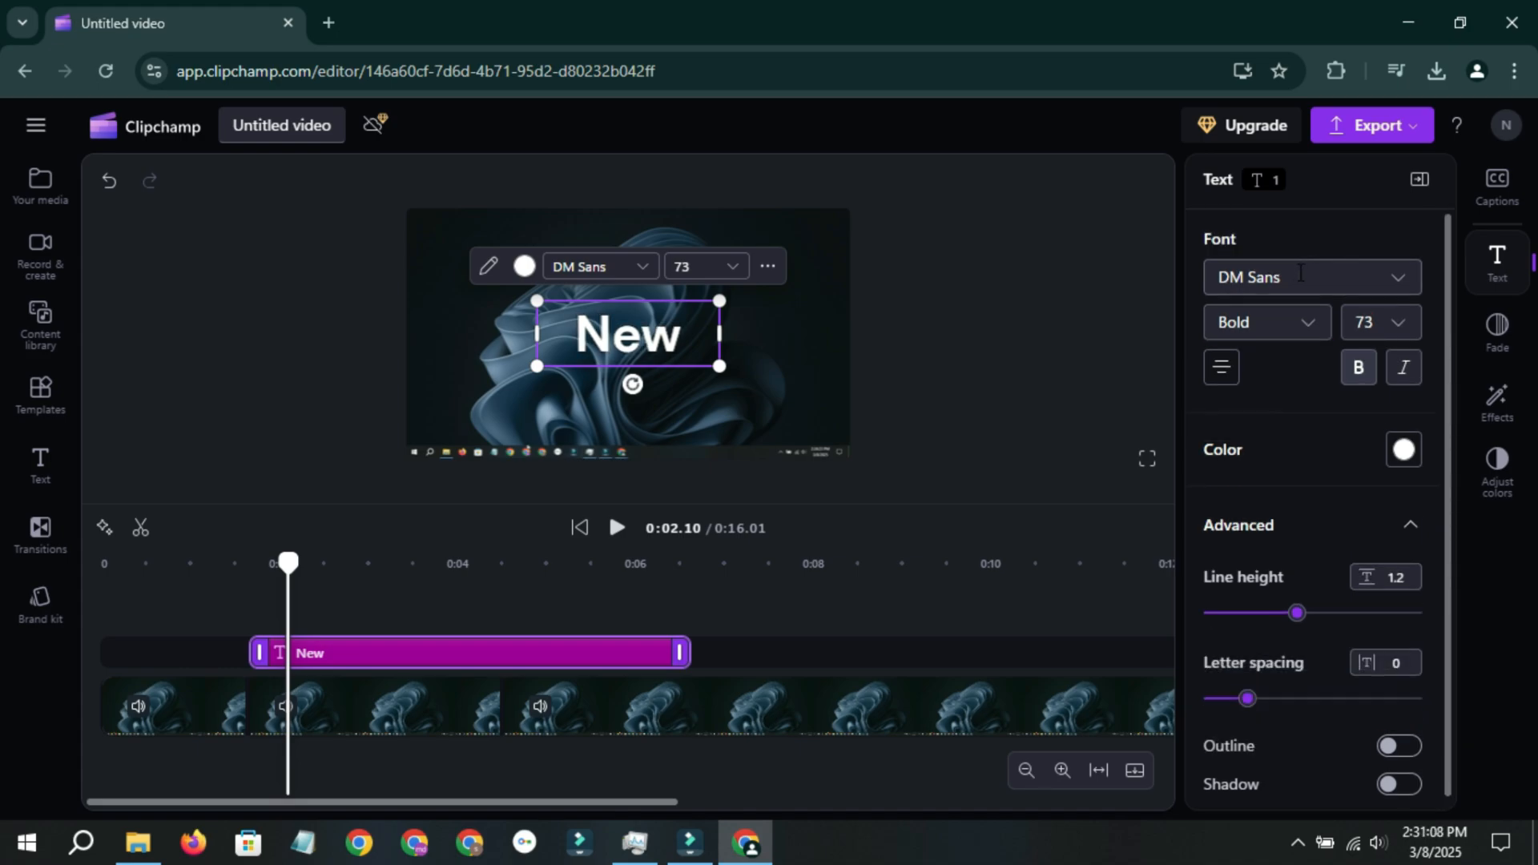
Try the Gluten and Erica One fonts on the "New" title.
click(1362, 277)
scroll(1344, 399, up, 5)
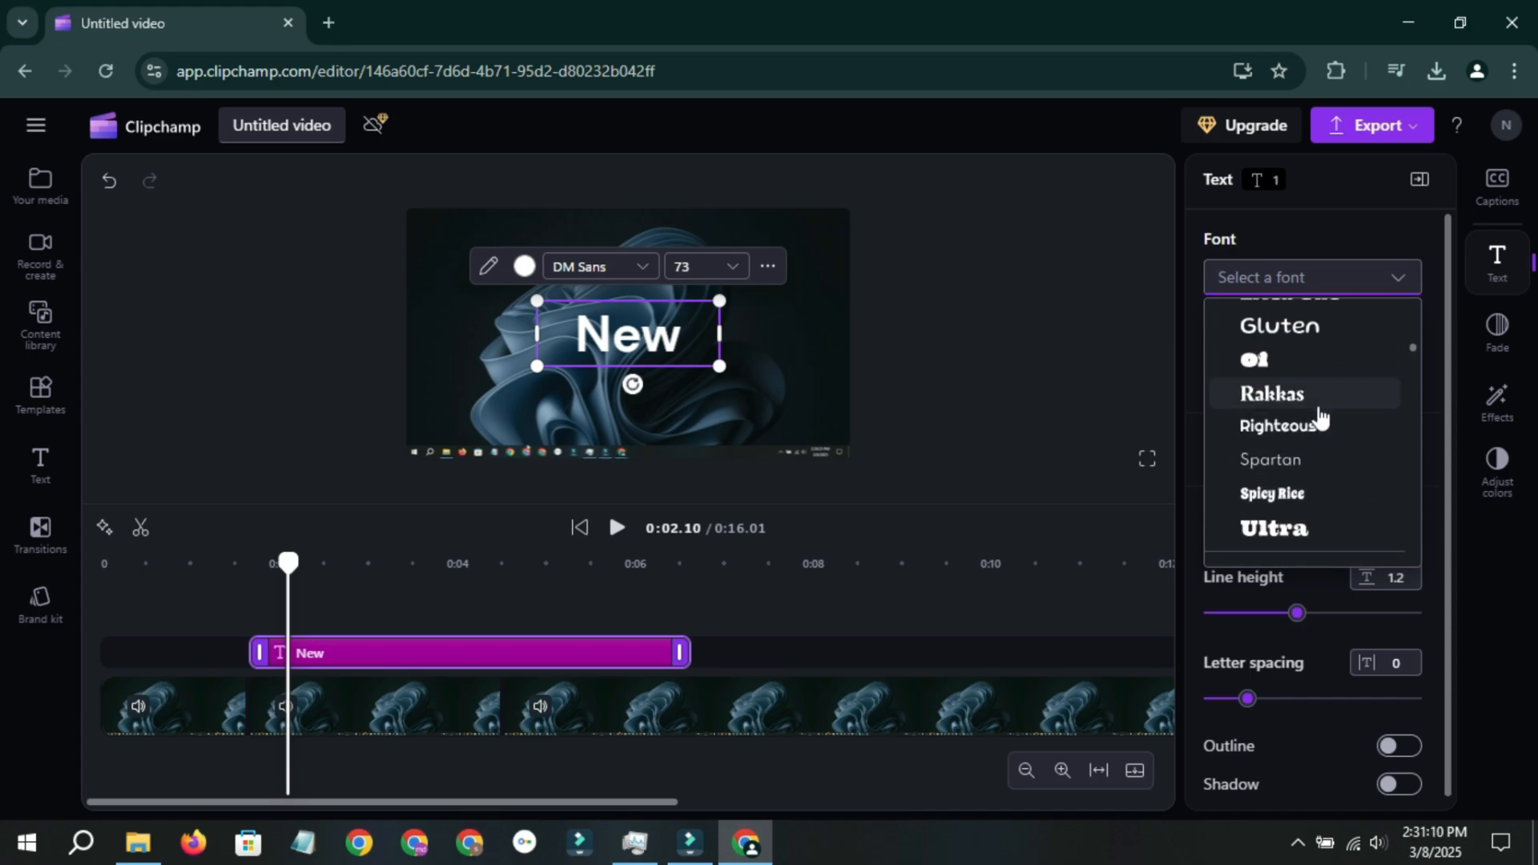
click(1329, 328)
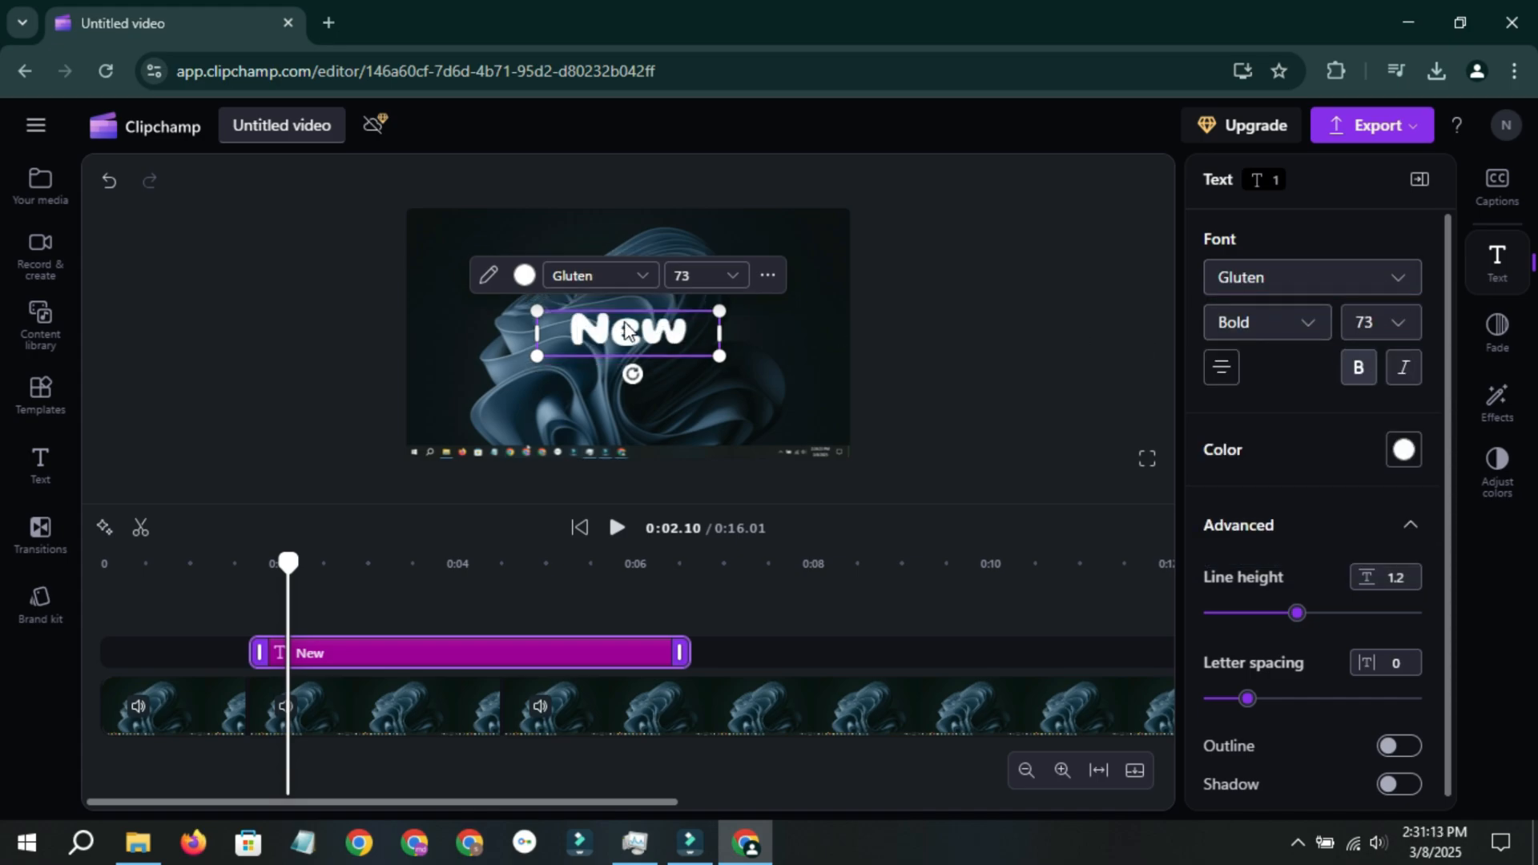
click(1347, 276)
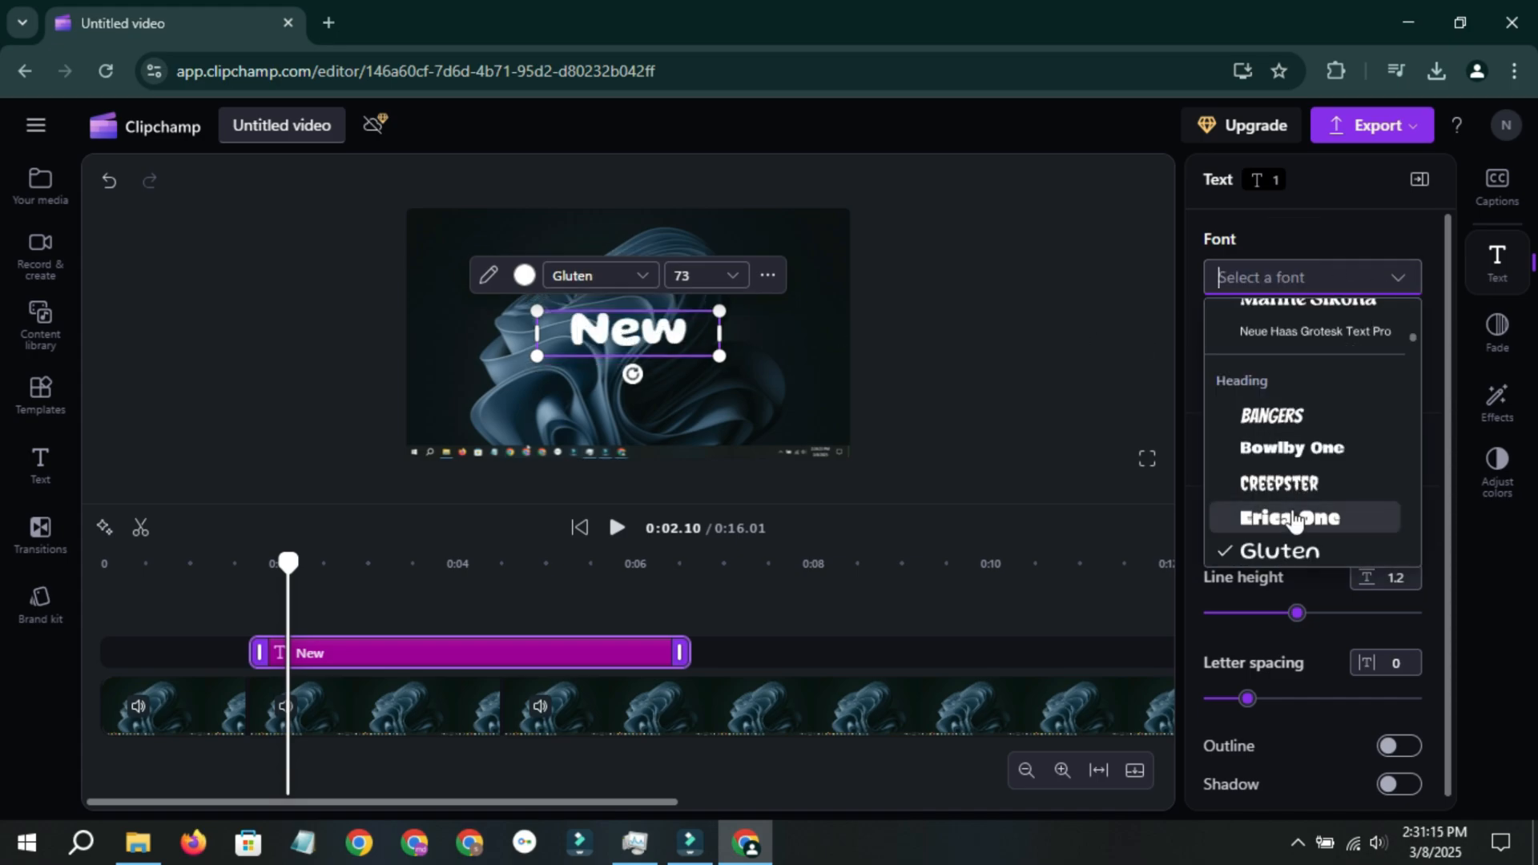
click(1275, 517)
Set the font of the "New" title to Schoolbell.
click(1333, 278)
scroll(1322, 481, down, 8)
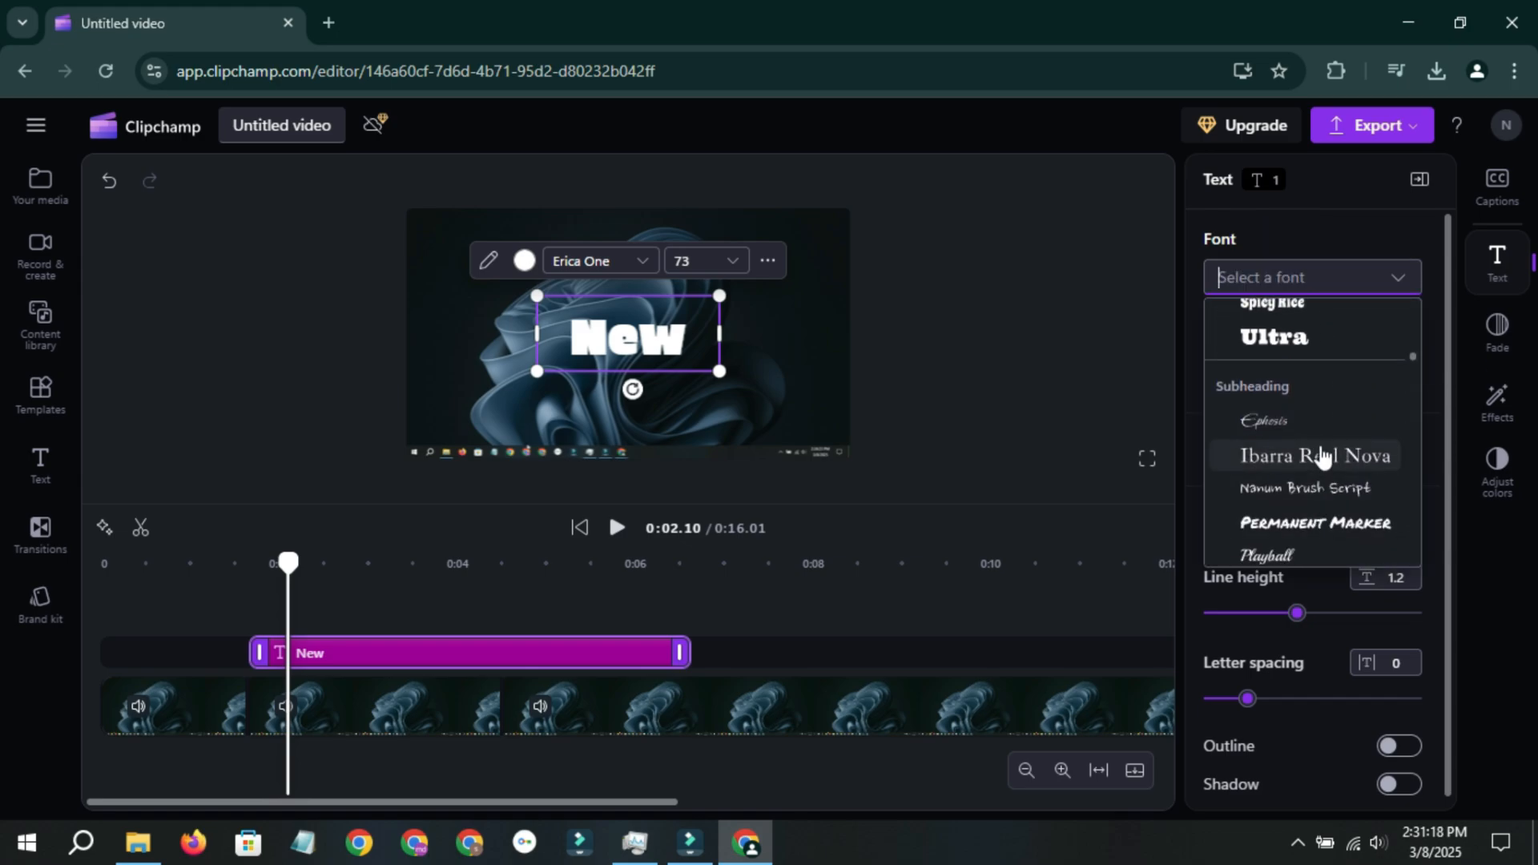
click(1326, 401)
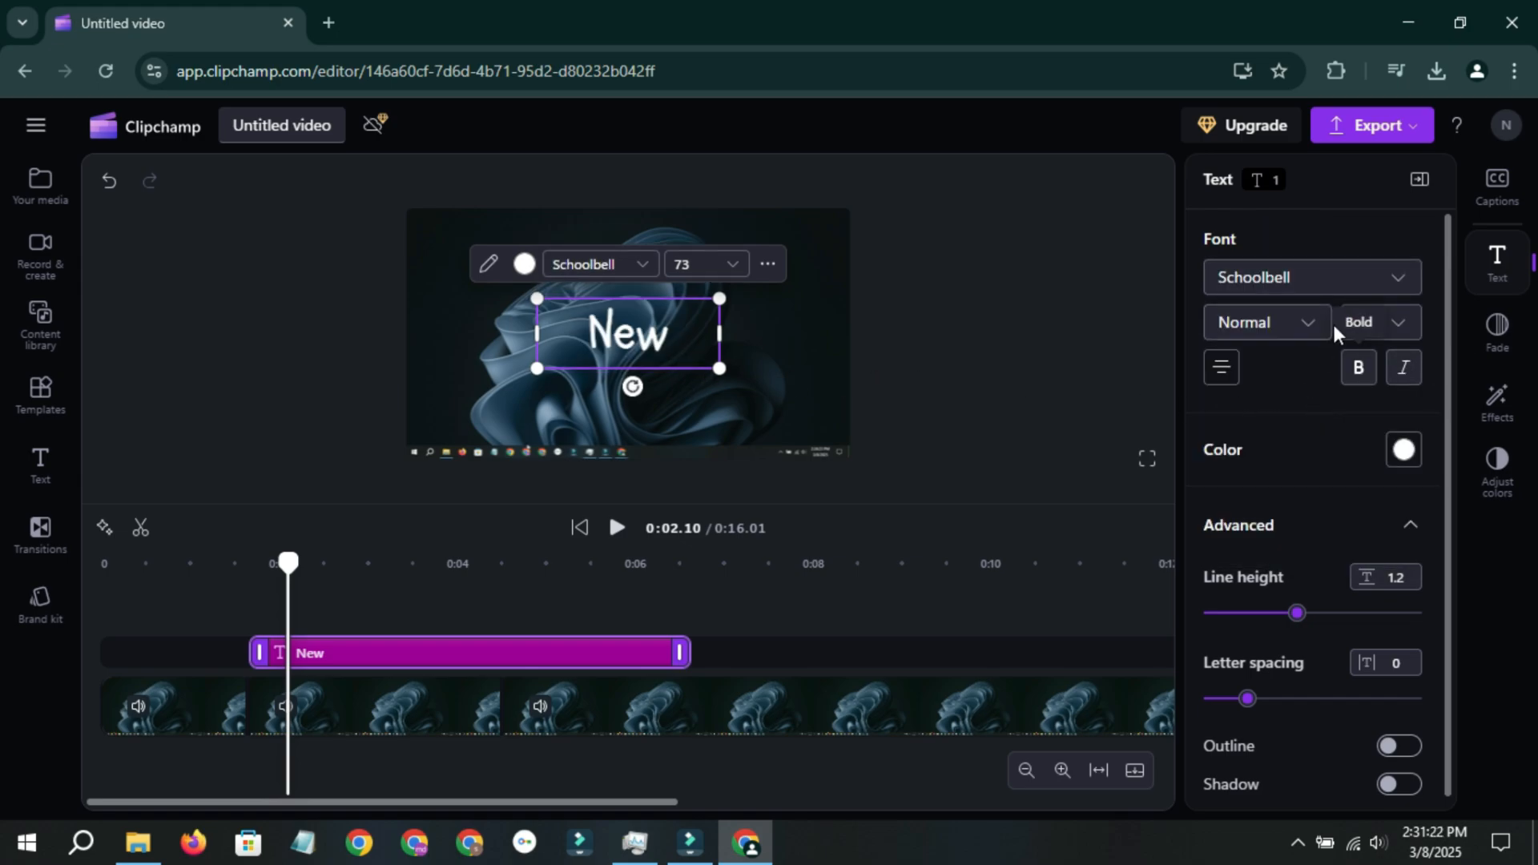
Try custom text colors on the "New" title, from red #EB1212 to purple #8F00FF.
scroll(1342, 449, down, 1)
click(1404, 442)
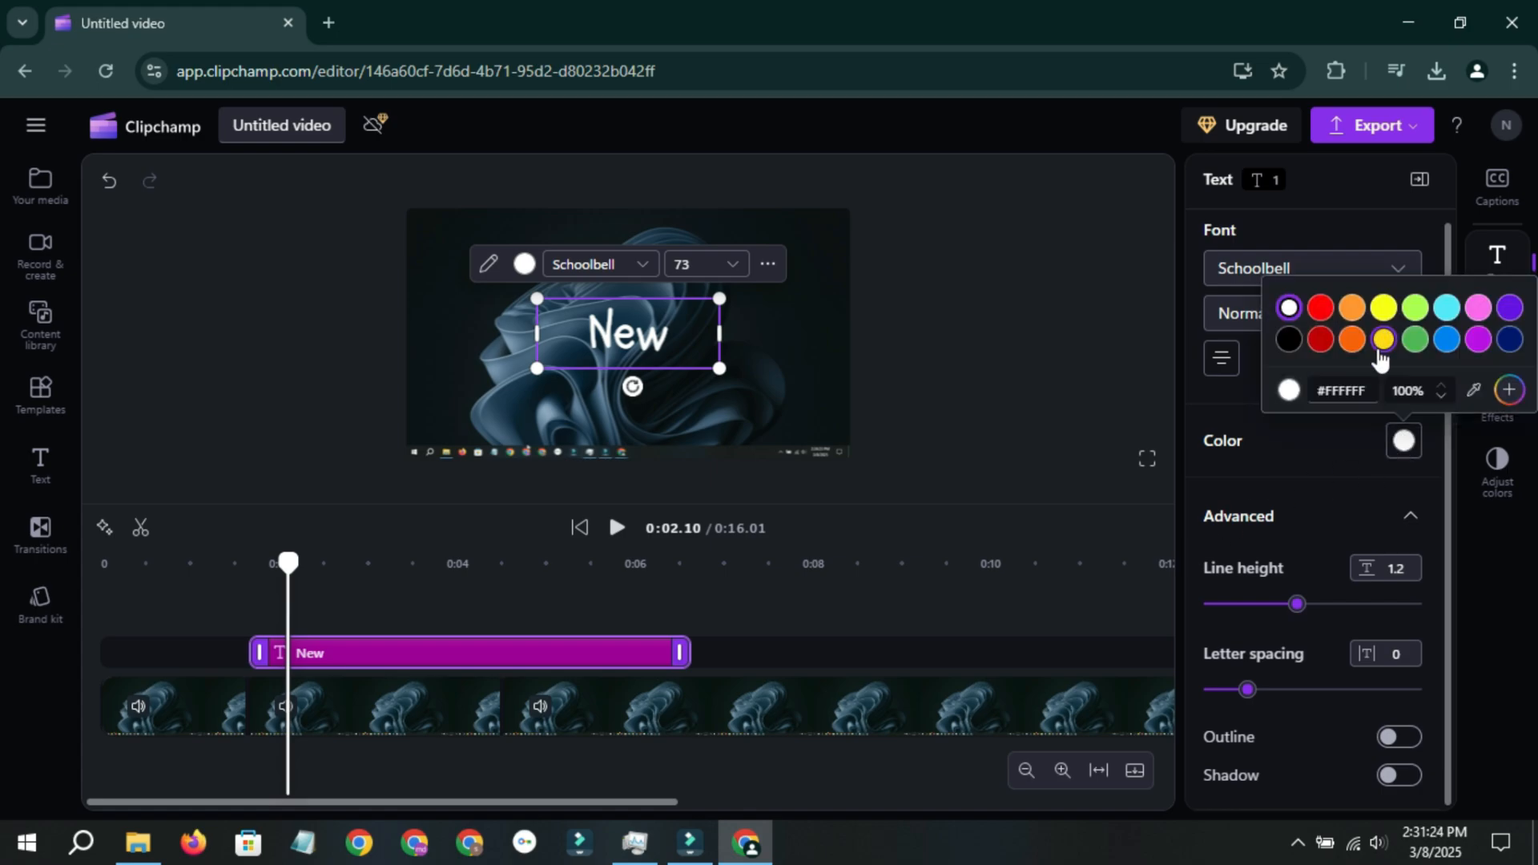
click(1509, 393)
drag(1367, 197, 1459, 201)
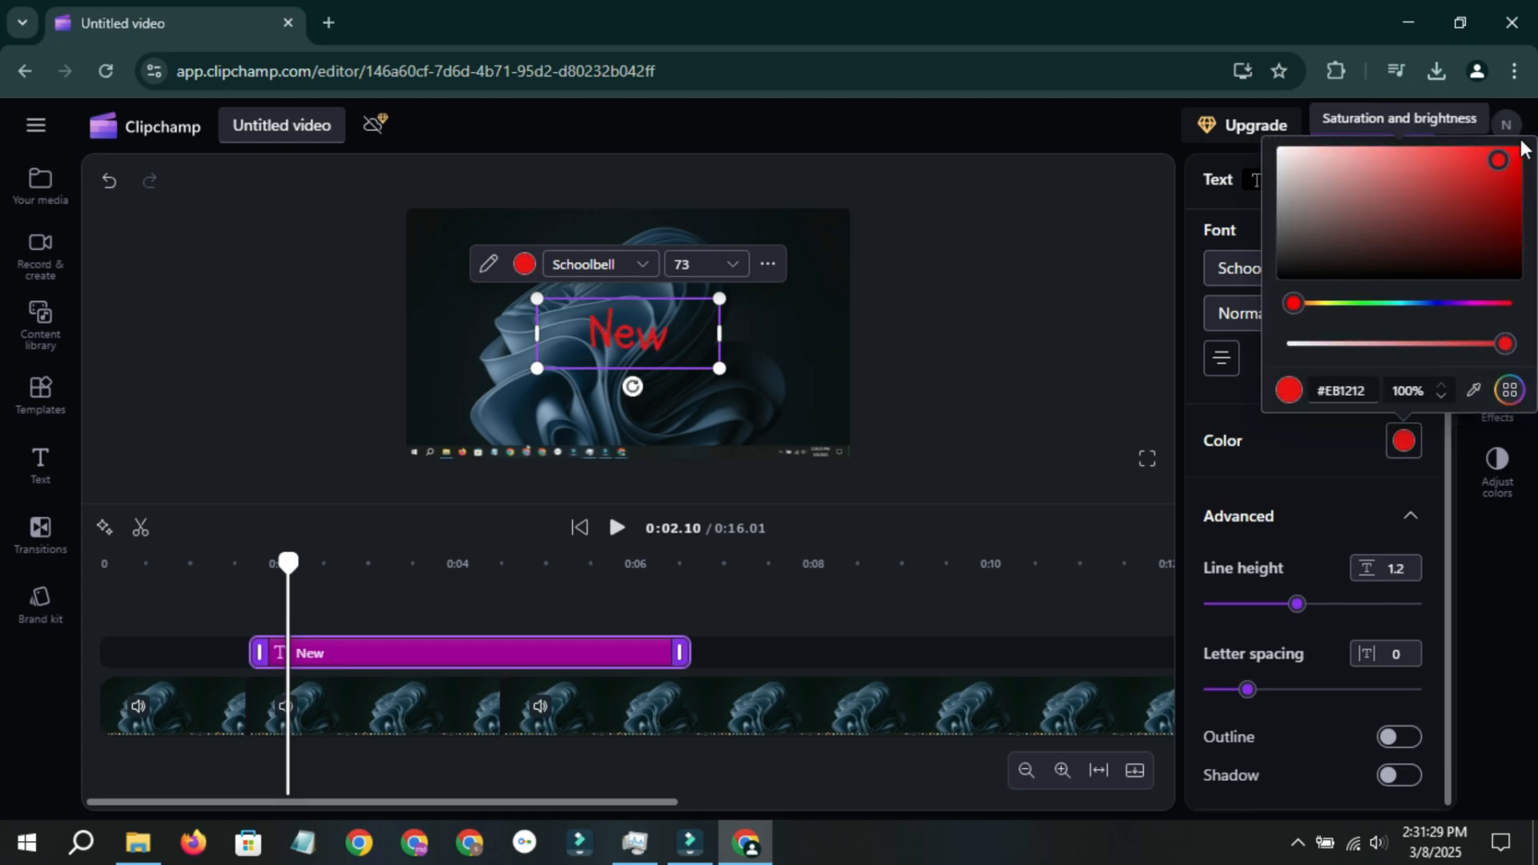
drag(1293, 302, 1444, 322)
click(1509, 392)
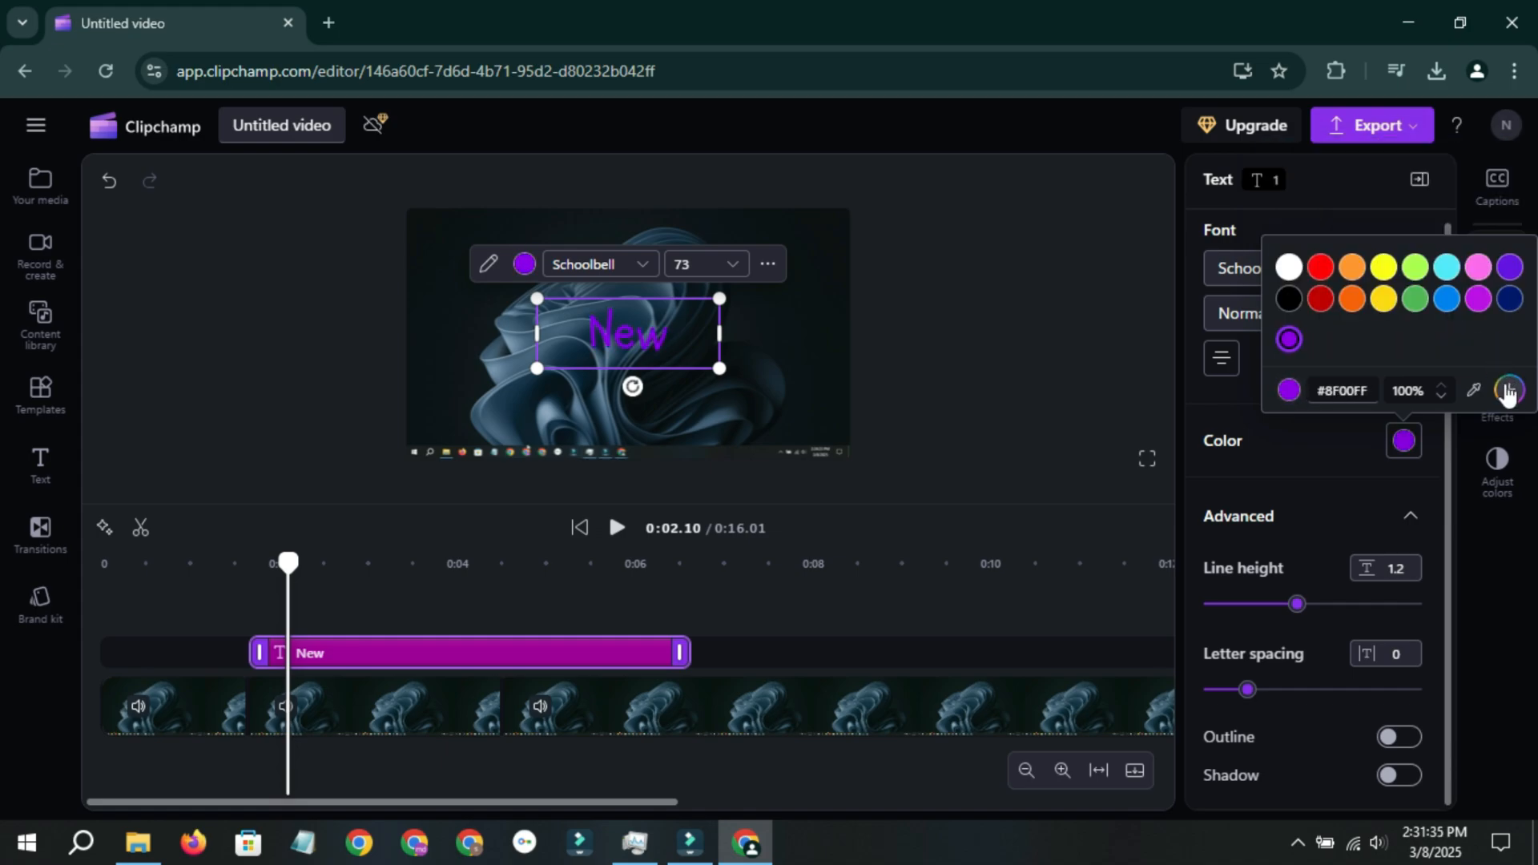
Try the preset red on the title, then set its color to custom yellow #FEE301.
click(1321, 266)
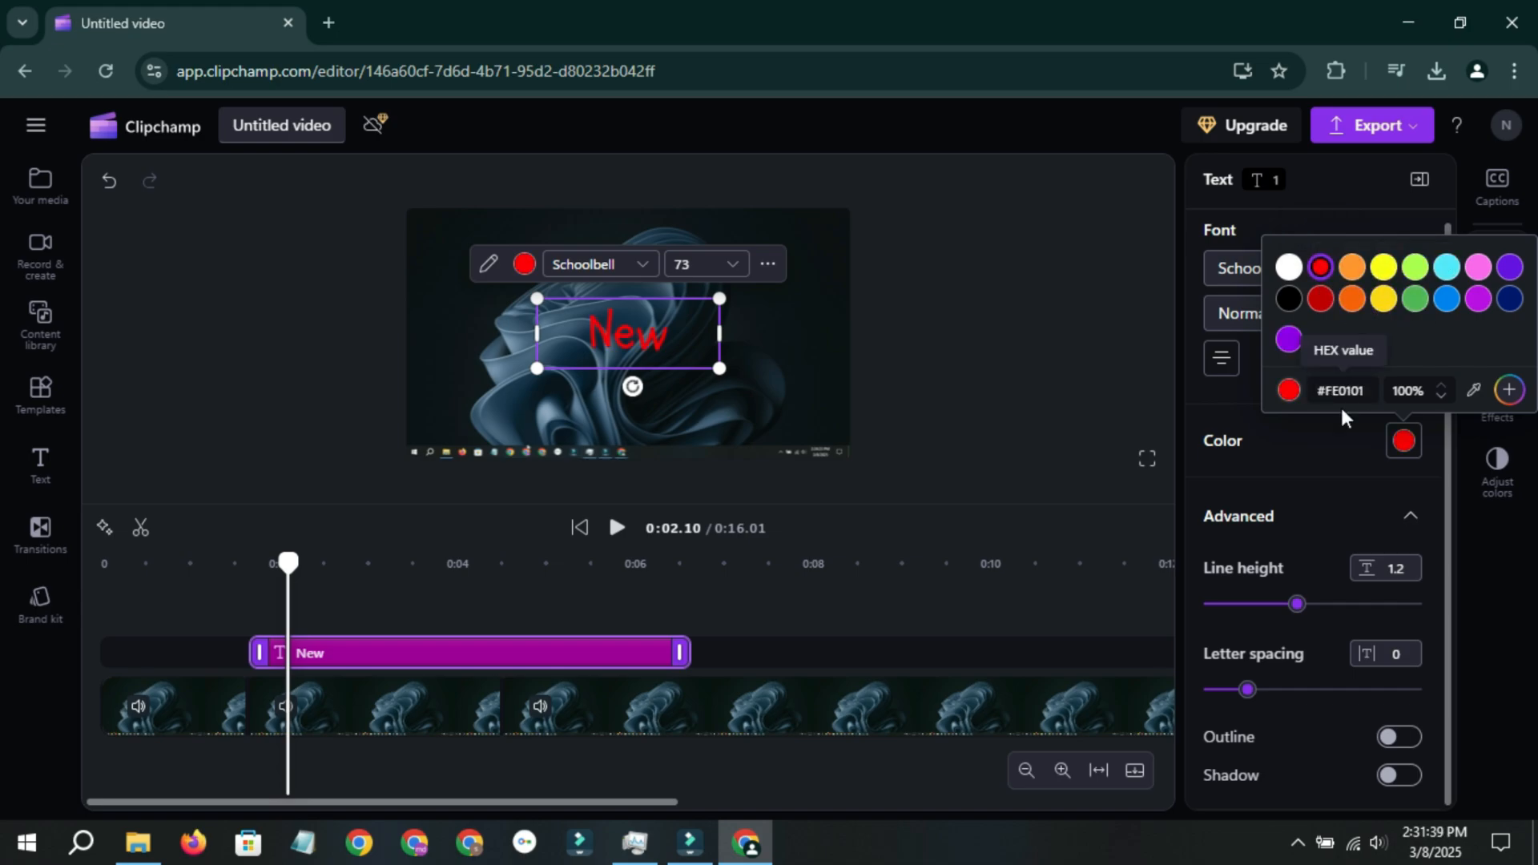
click(1290, 392)
click(1319, 306)
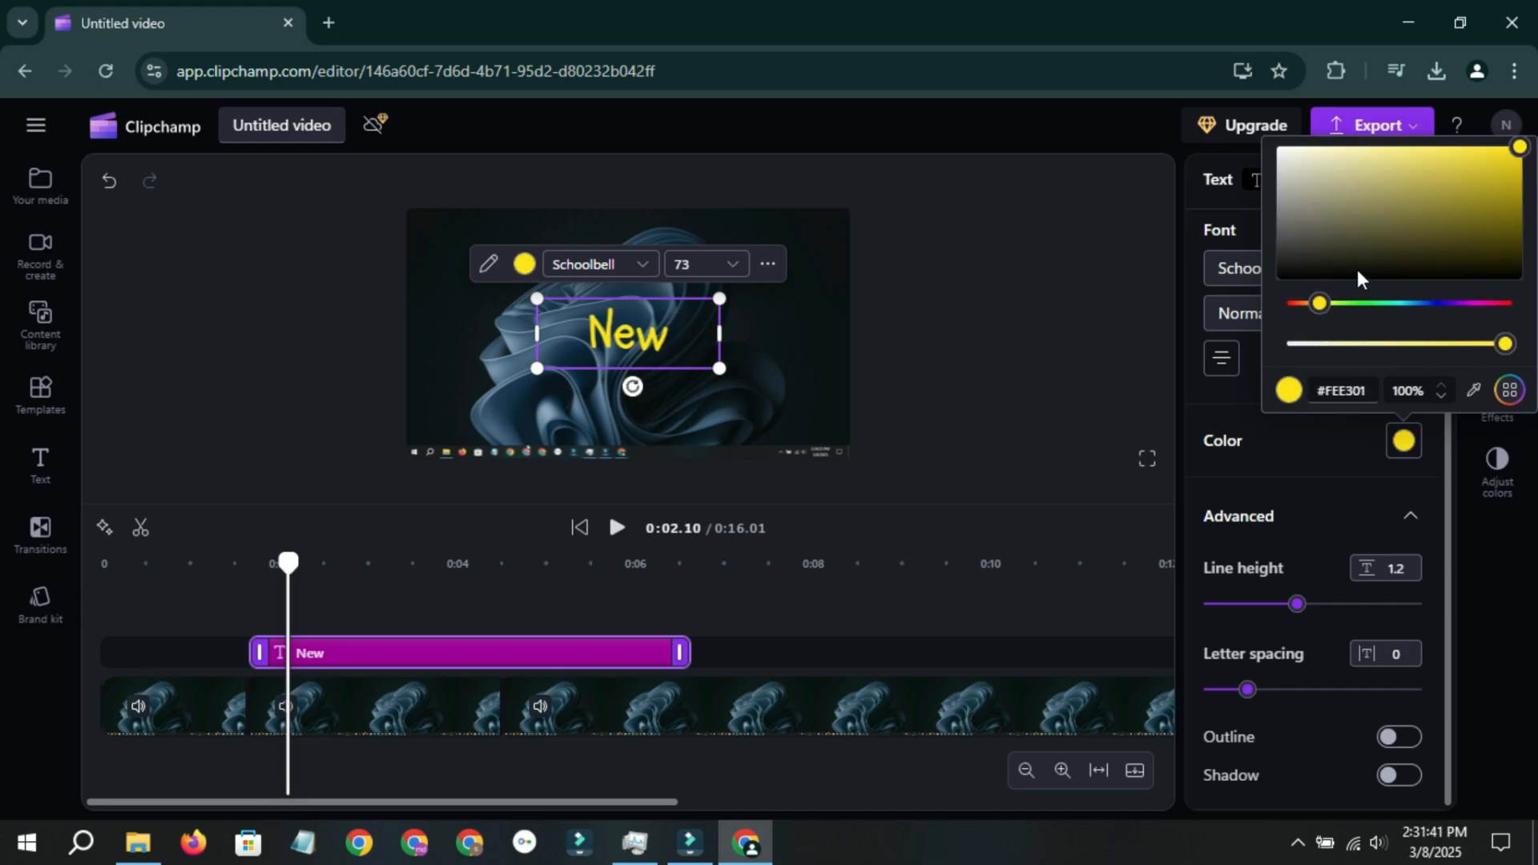
click(1349, 459)
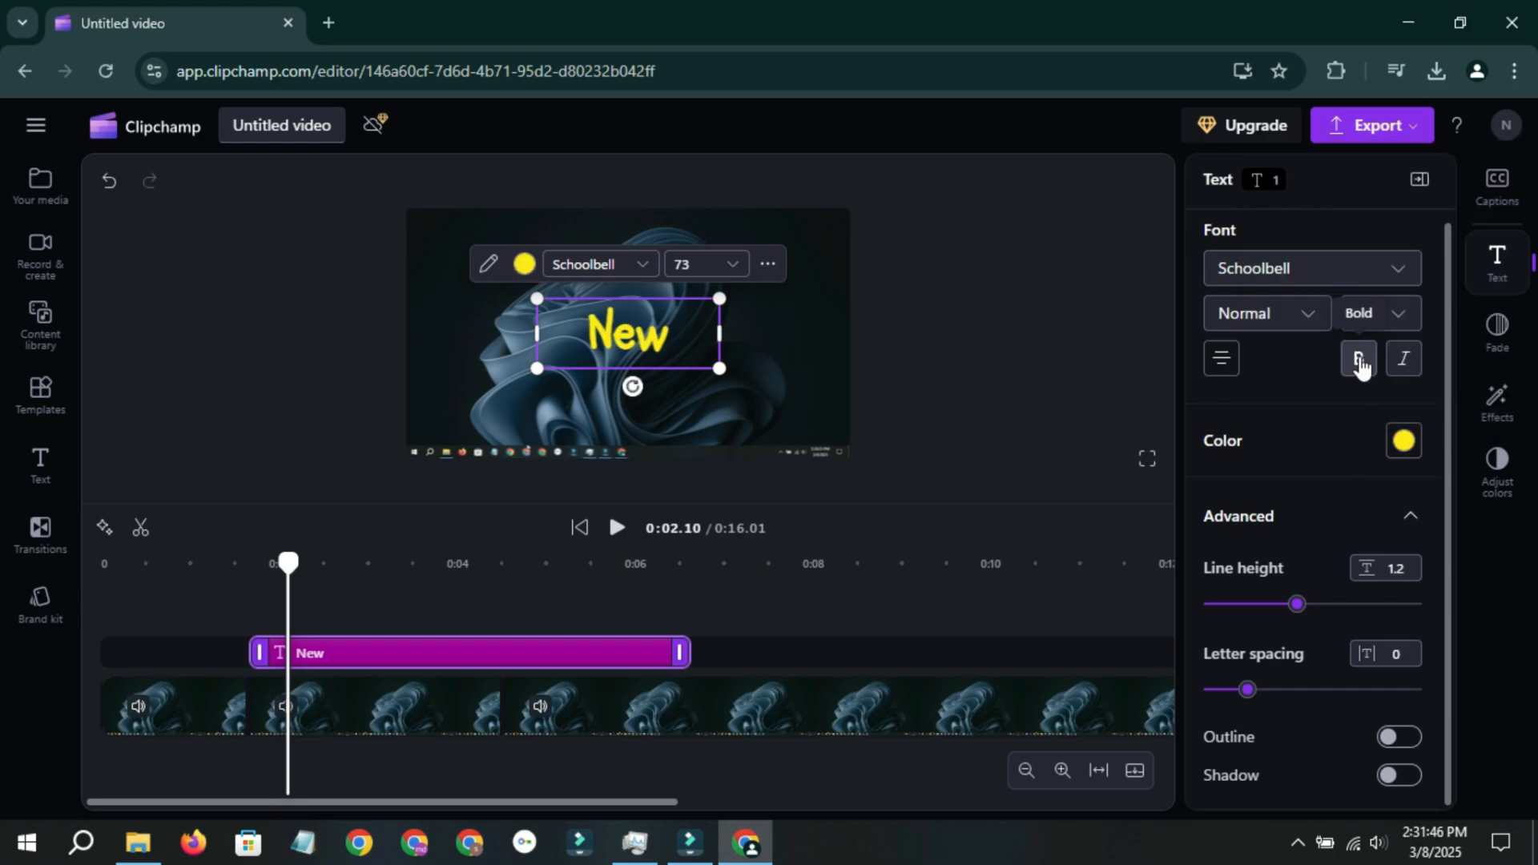
Try left and right alignment on the "New" title, then return it to center alignment.
click(1221, 358)
click(1272, 401)
click(1221, 358)
click(1274, 438)
click(1226, 360)
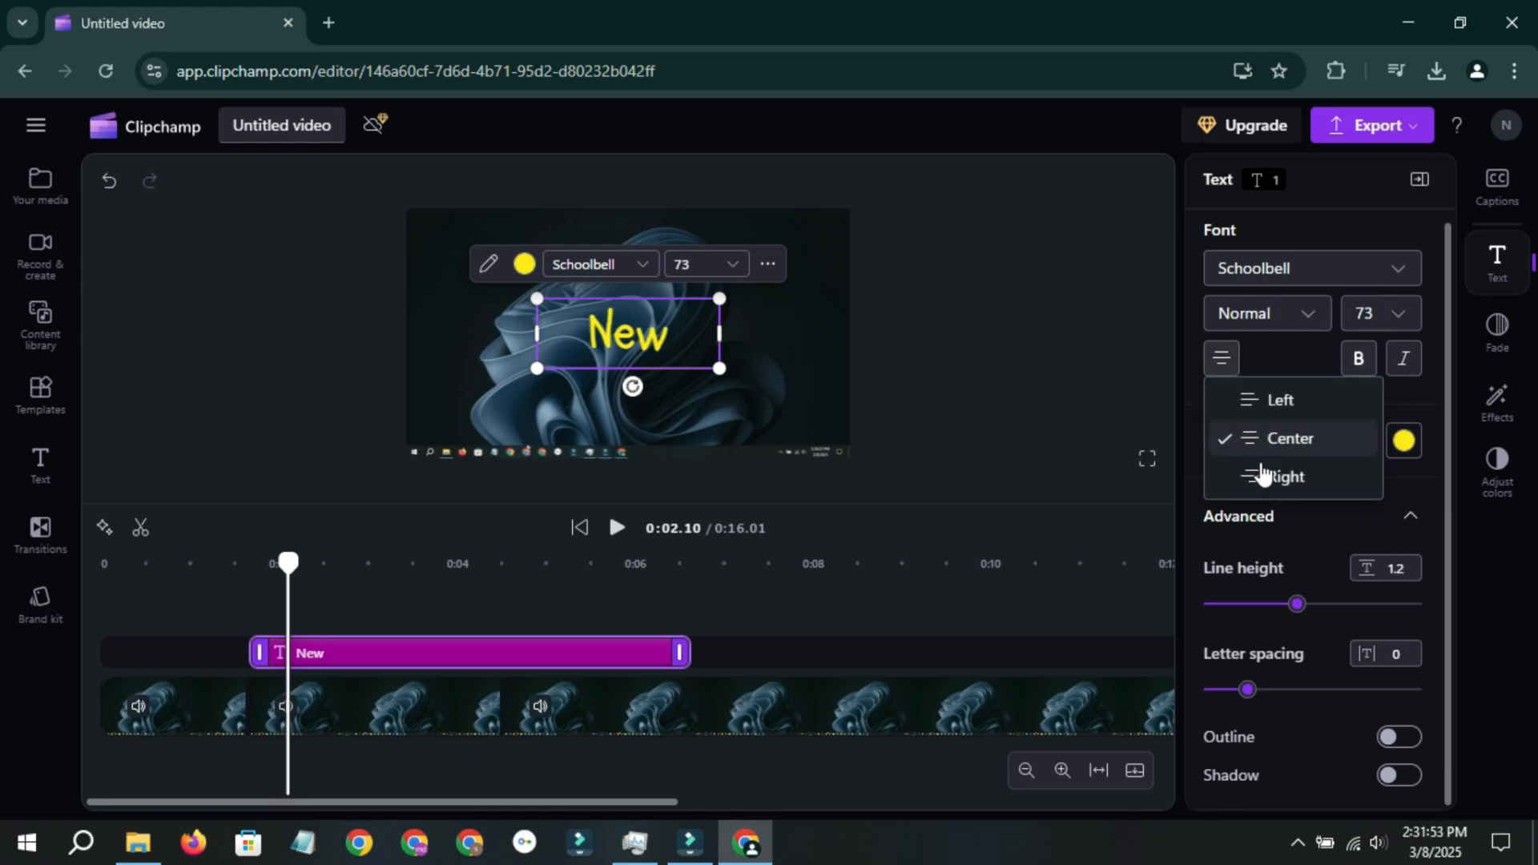
click(1262, 475)
click(1223, 367)
click(1271, 436)
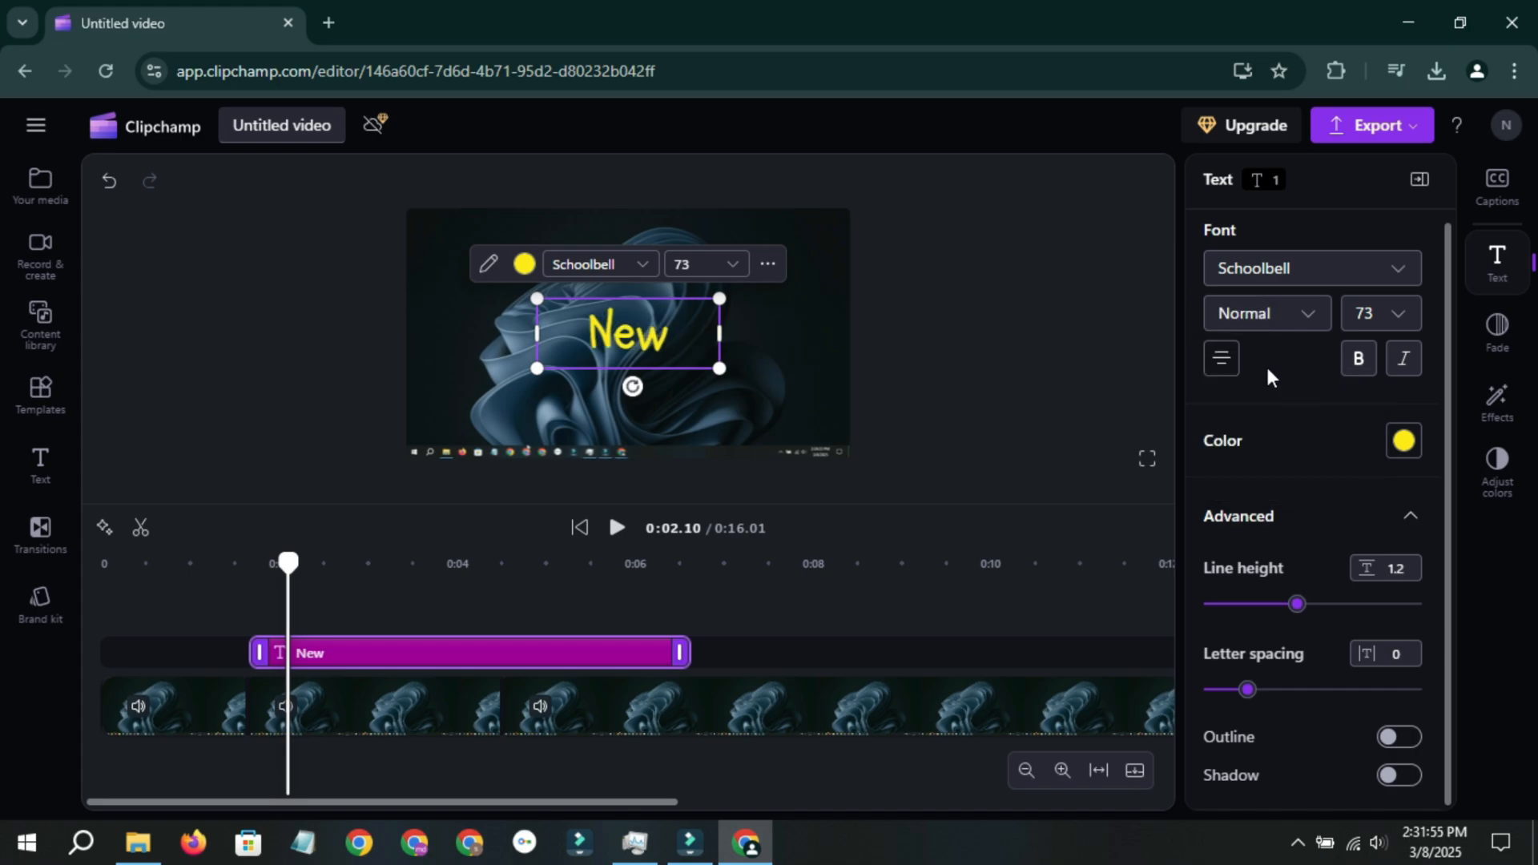
Move the "New" title clip slightly later on the timeline and place the playhead before it at 0:02.17.
click(1524, 268)
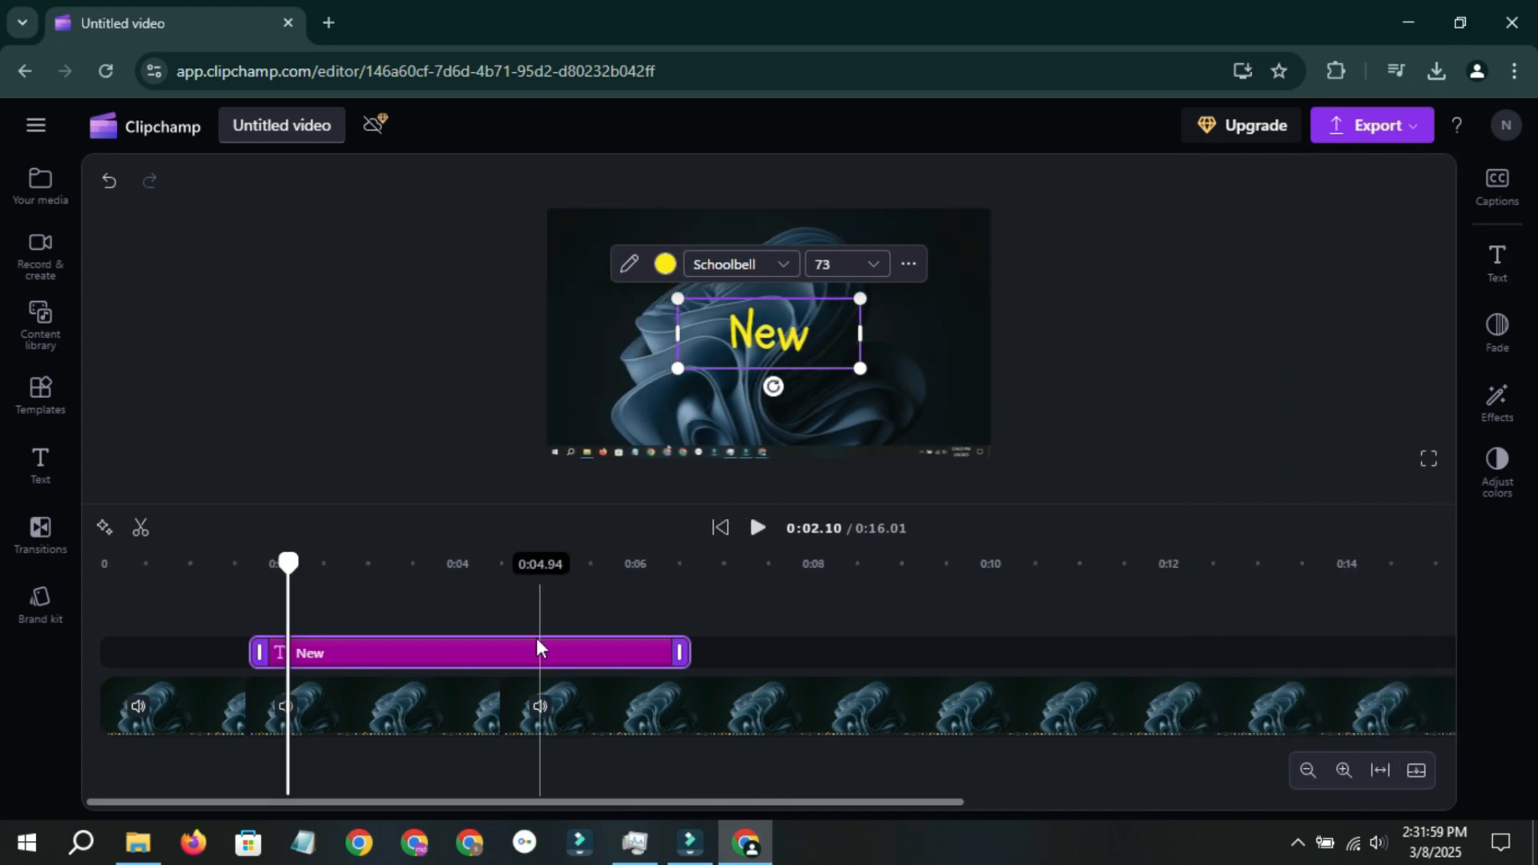
mouse_move(569, 664)
mouse_down()
mouse_move(618, 663)
mouse_move(588, 651)
mouse_up()
mouse_move(298, 572)
mouse_down()
mouse_move(329, 570)
mouse_move(293, 577)
mouse_up()
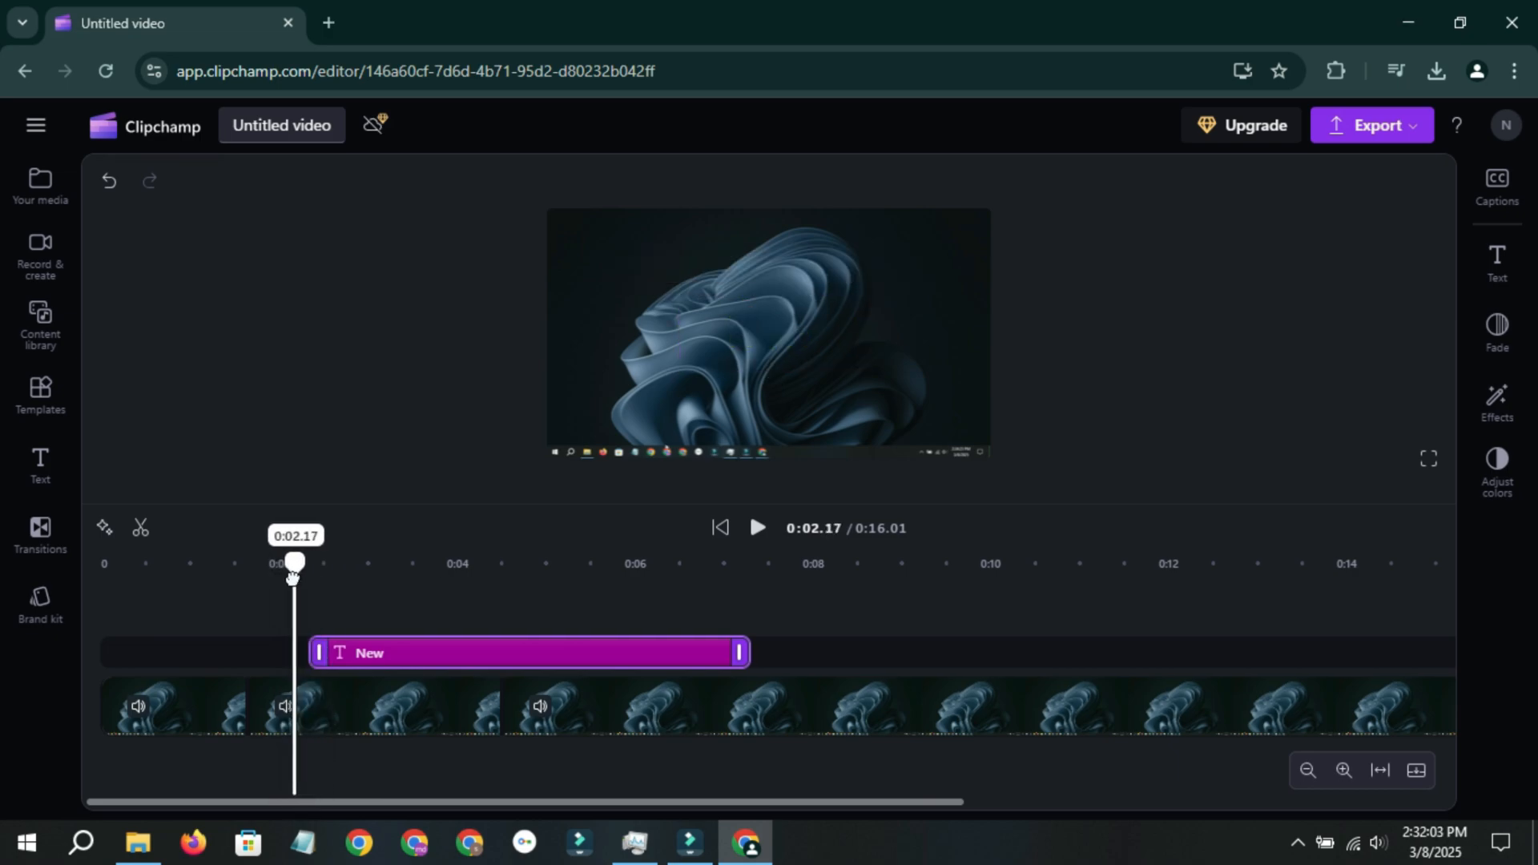
Try to apply the Cross fade transition to the "New" title clip.
click(40, 531)
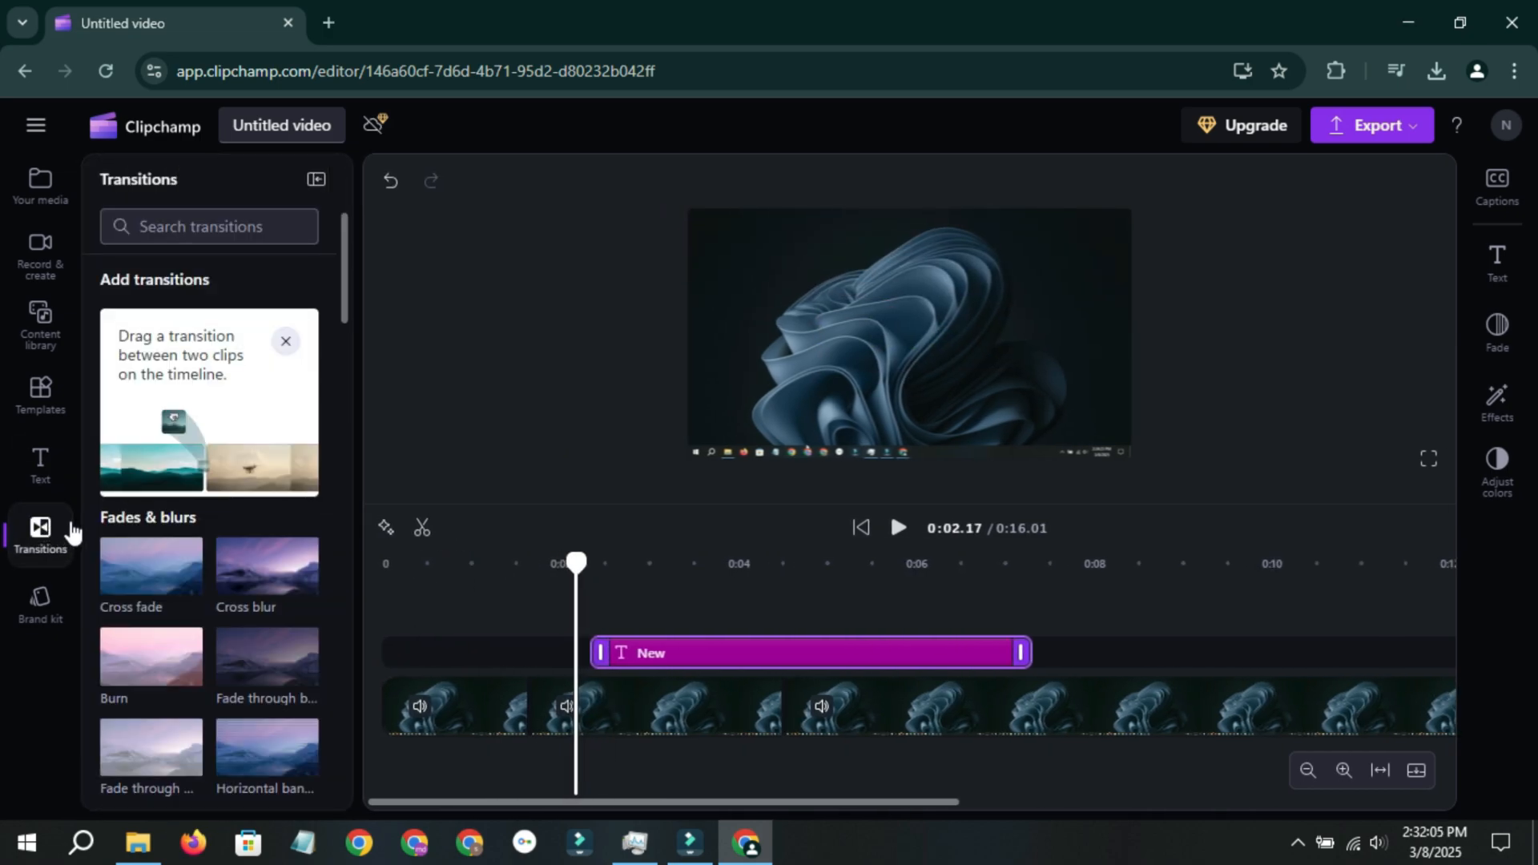
scroll(215, 610, down, 1)
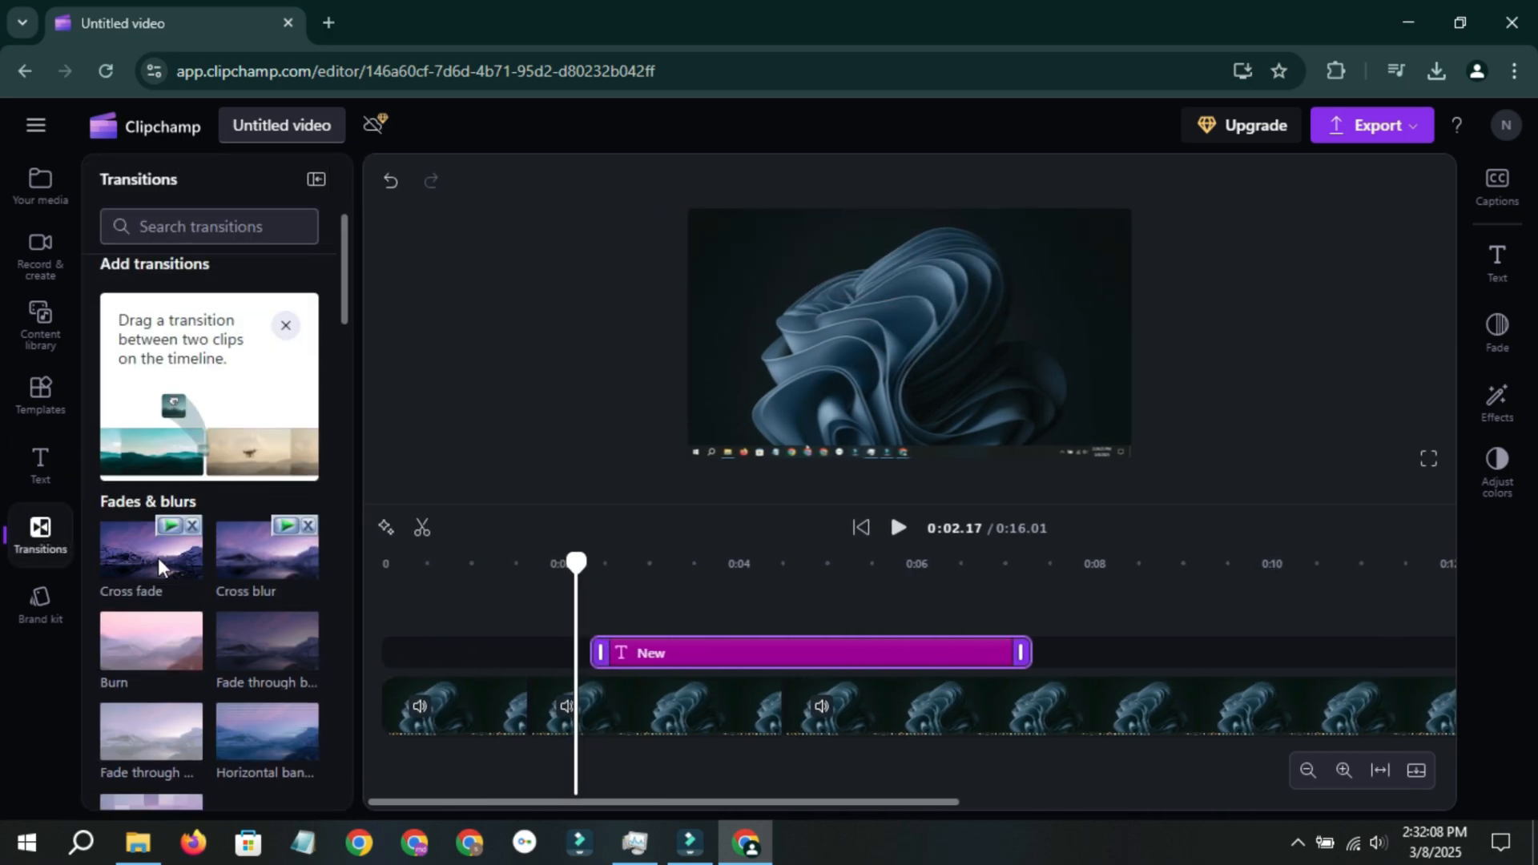
mouse_move(144, 551)
mouse_down()
mouse_move(571, 617)
mouse_move(604, 651)
mouse_move(669, 673)
mouse_up()
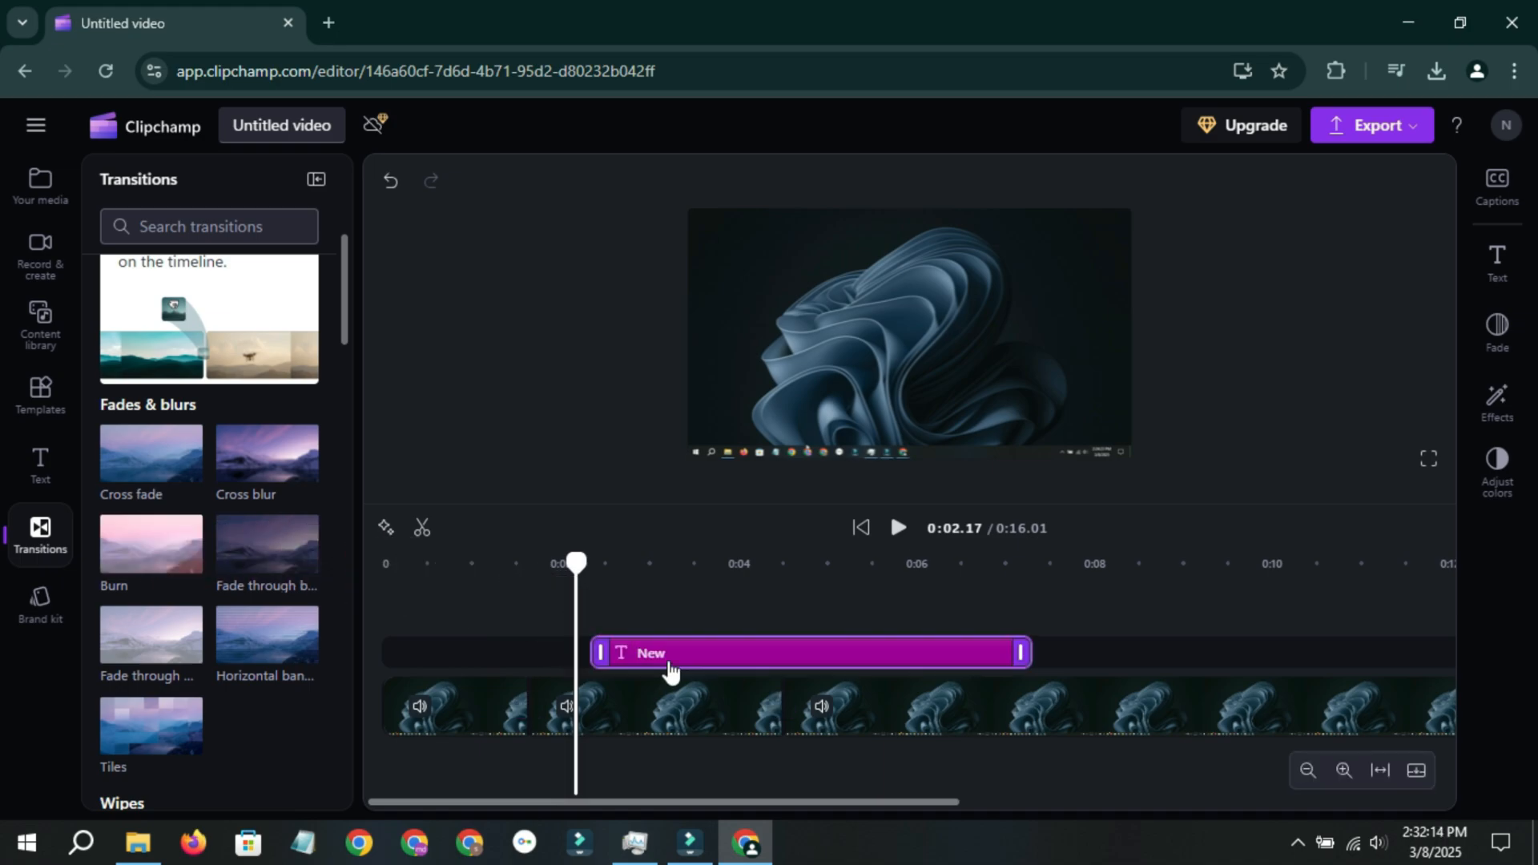
Play through the "New" title clip and check its text settings.
key(space)
click(672, 653)
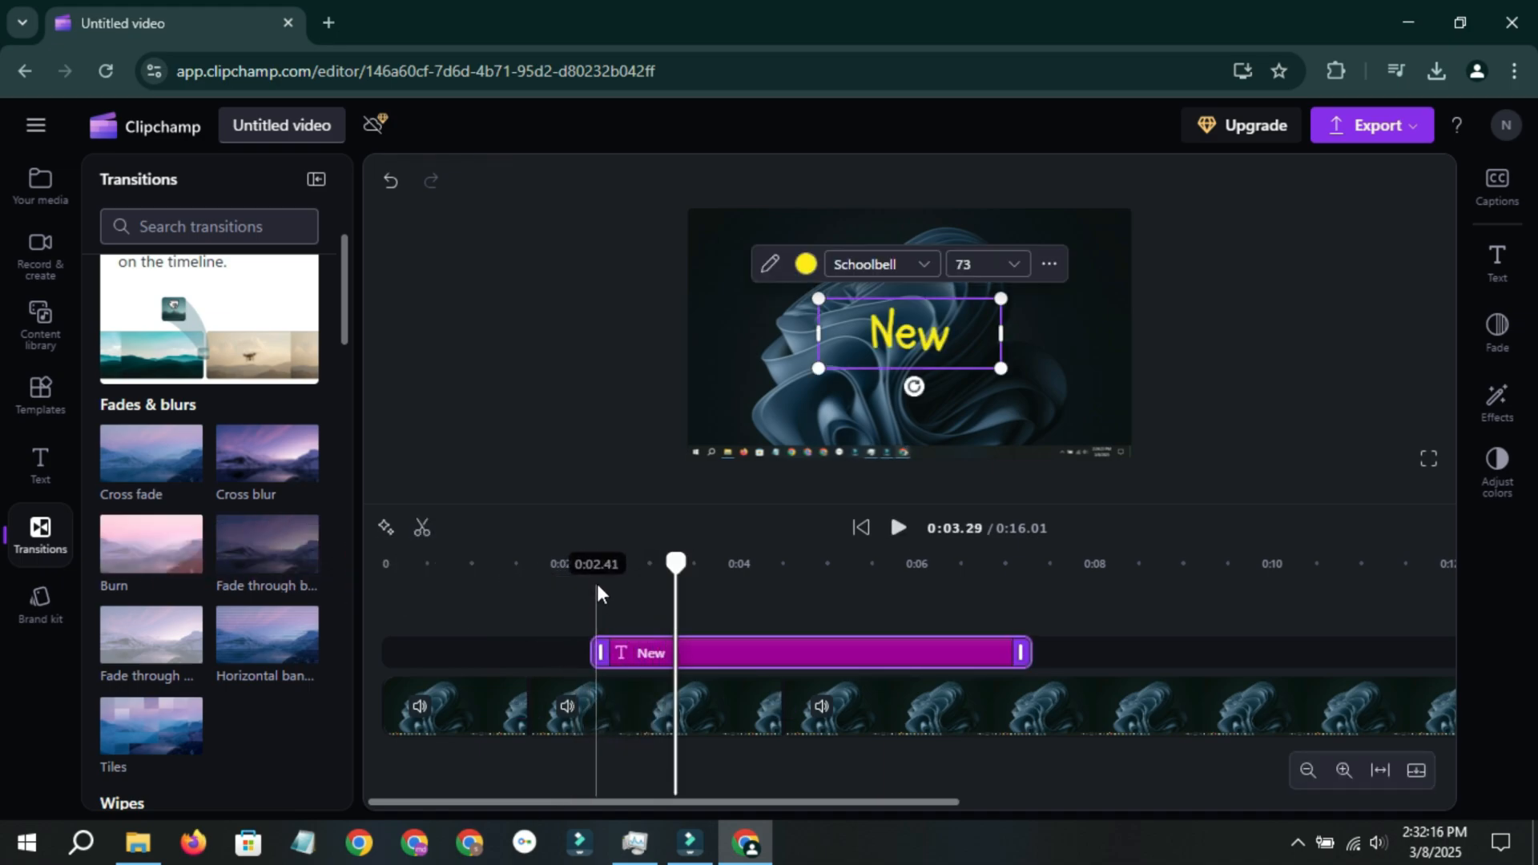
click(1513, 273)
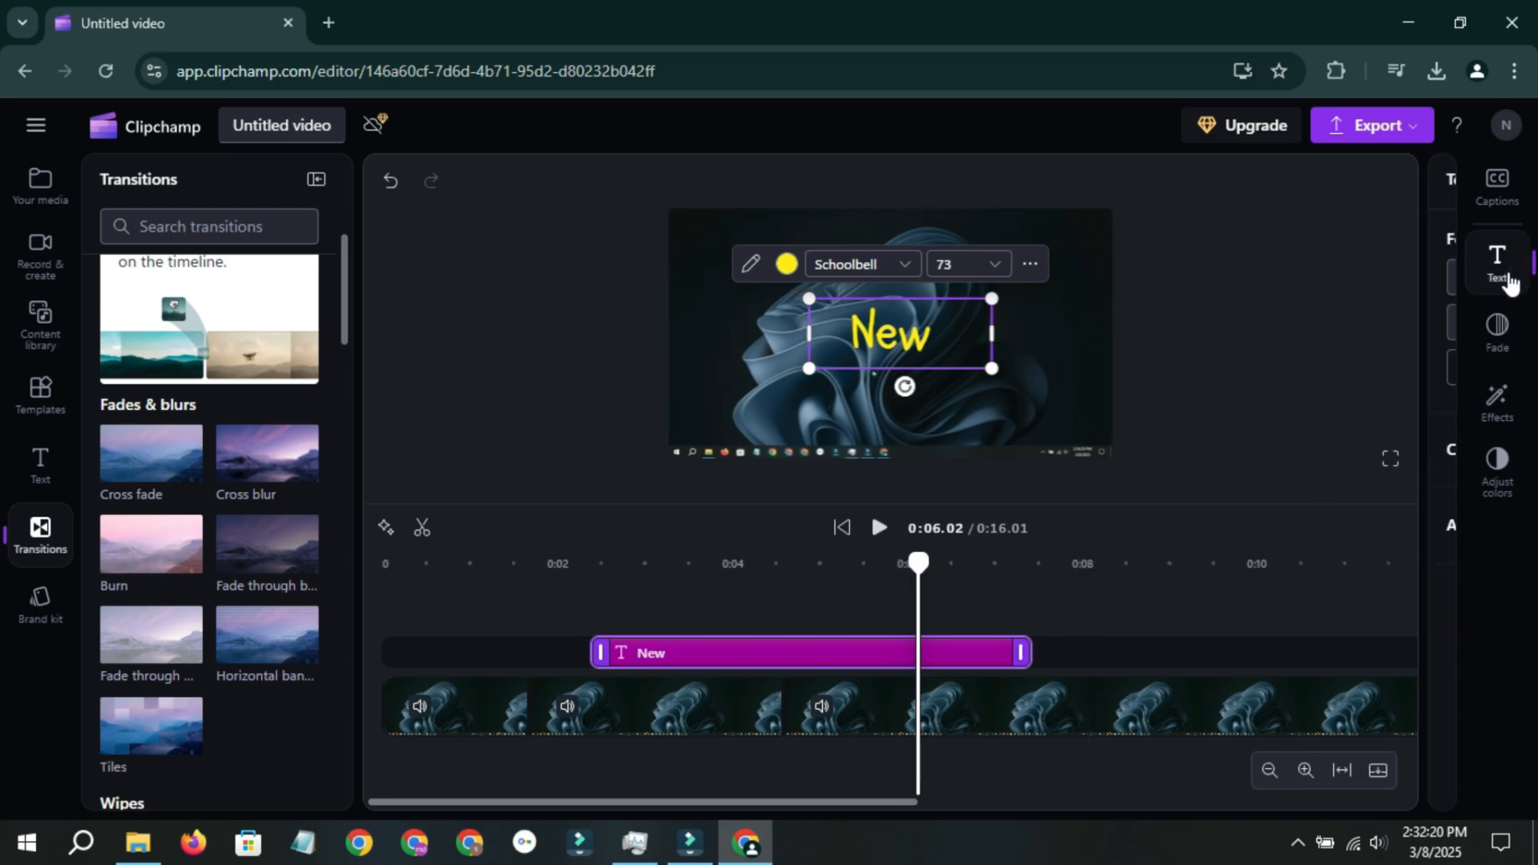
click(1351, 548)
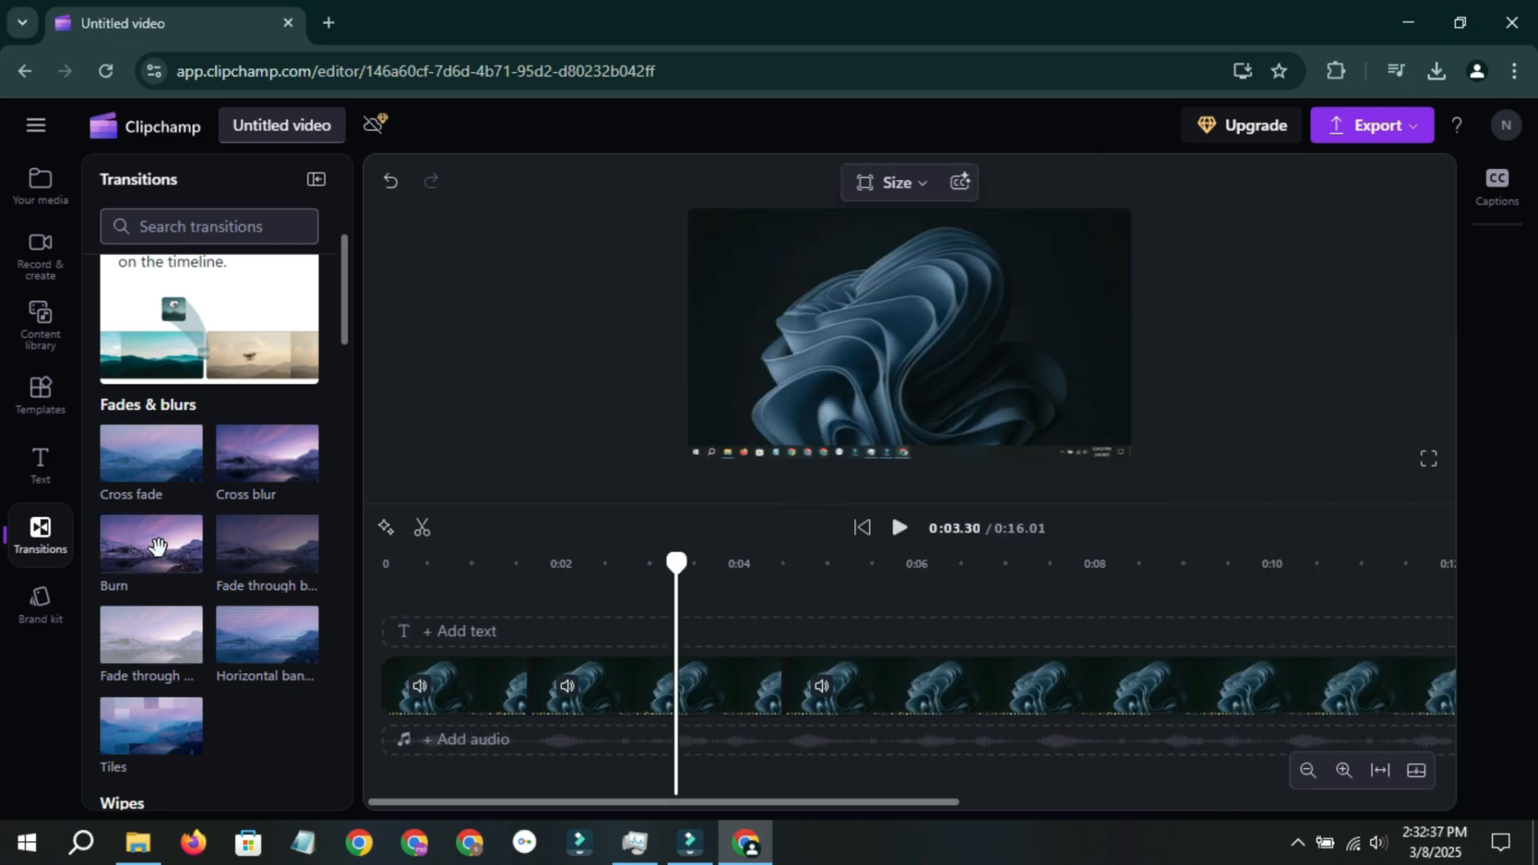
Try the Burn transition between the first two video clips and play across it.
mouse_move(157, 548)
mouse_down()
mouse_move(484, 572)
mouse_move(525, 689)
mouse_up()
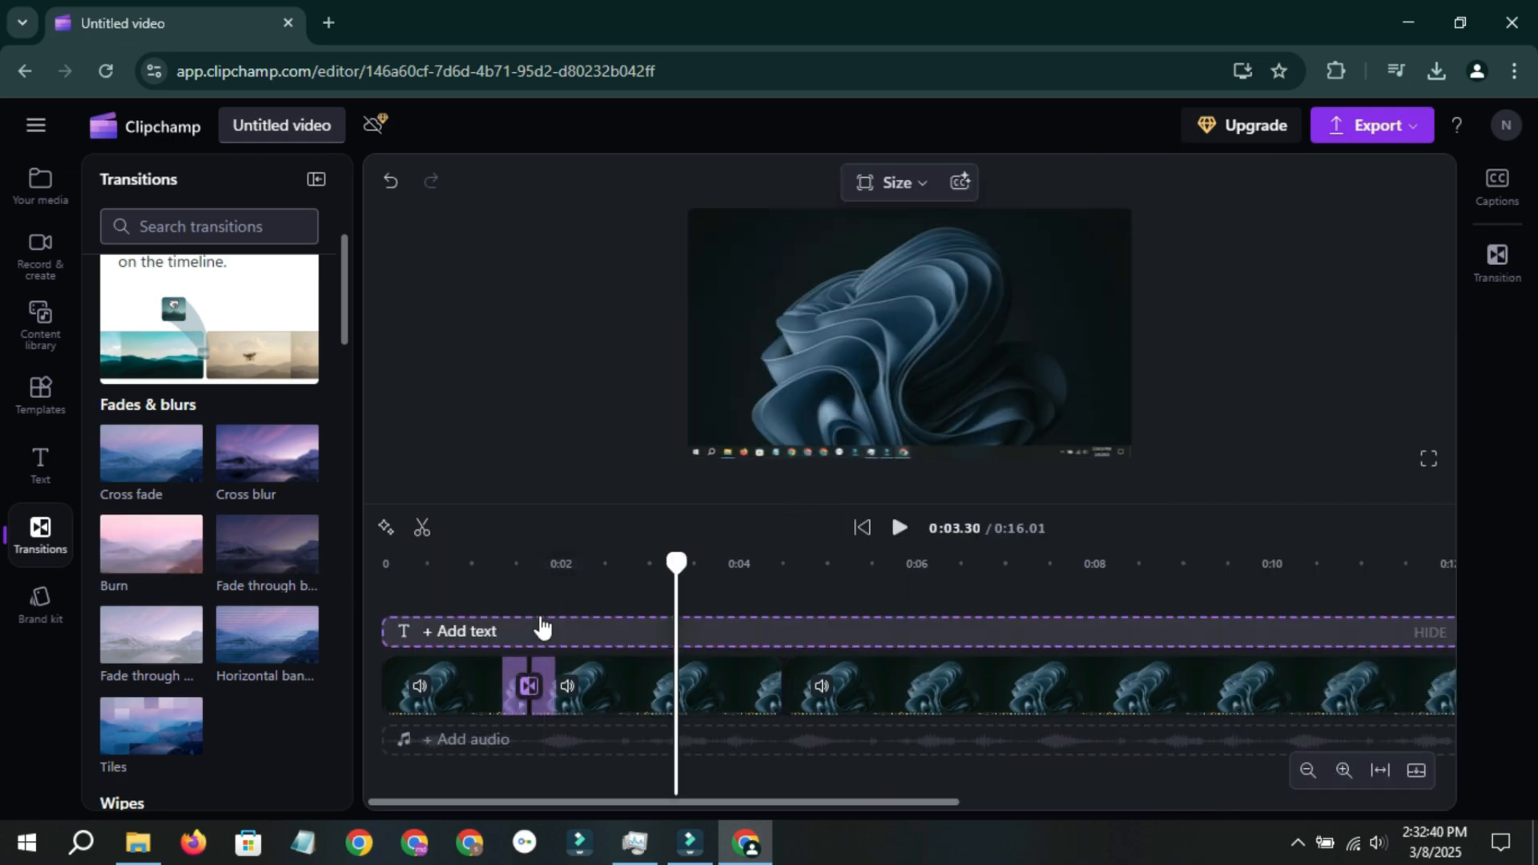
click(483, 579)
key(space)
click(482, 579)
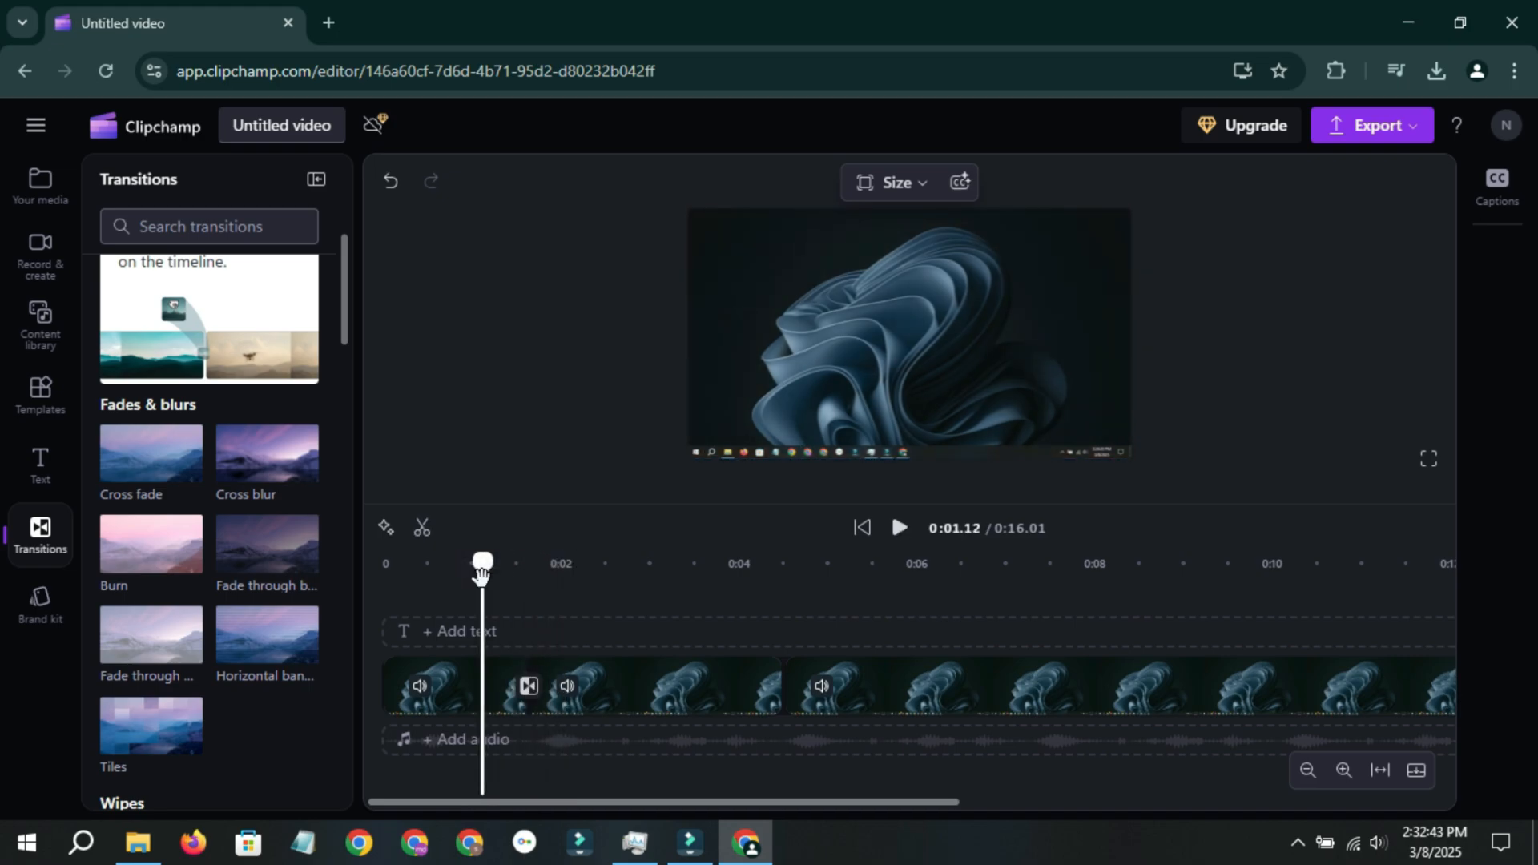
Replay the section around the Burn transition to examine its effect.
mouse_move(482, 579)
mouse_down()
mouse_move(422, 580)
mouse_move(440, 579)
mouse_up()
key(space)
key(space)
mouse_move(565, 579)
mouse_down()
mouse_move(508, 580)
mouse_move(540, 580)
mouse_up()
click(528, 687)
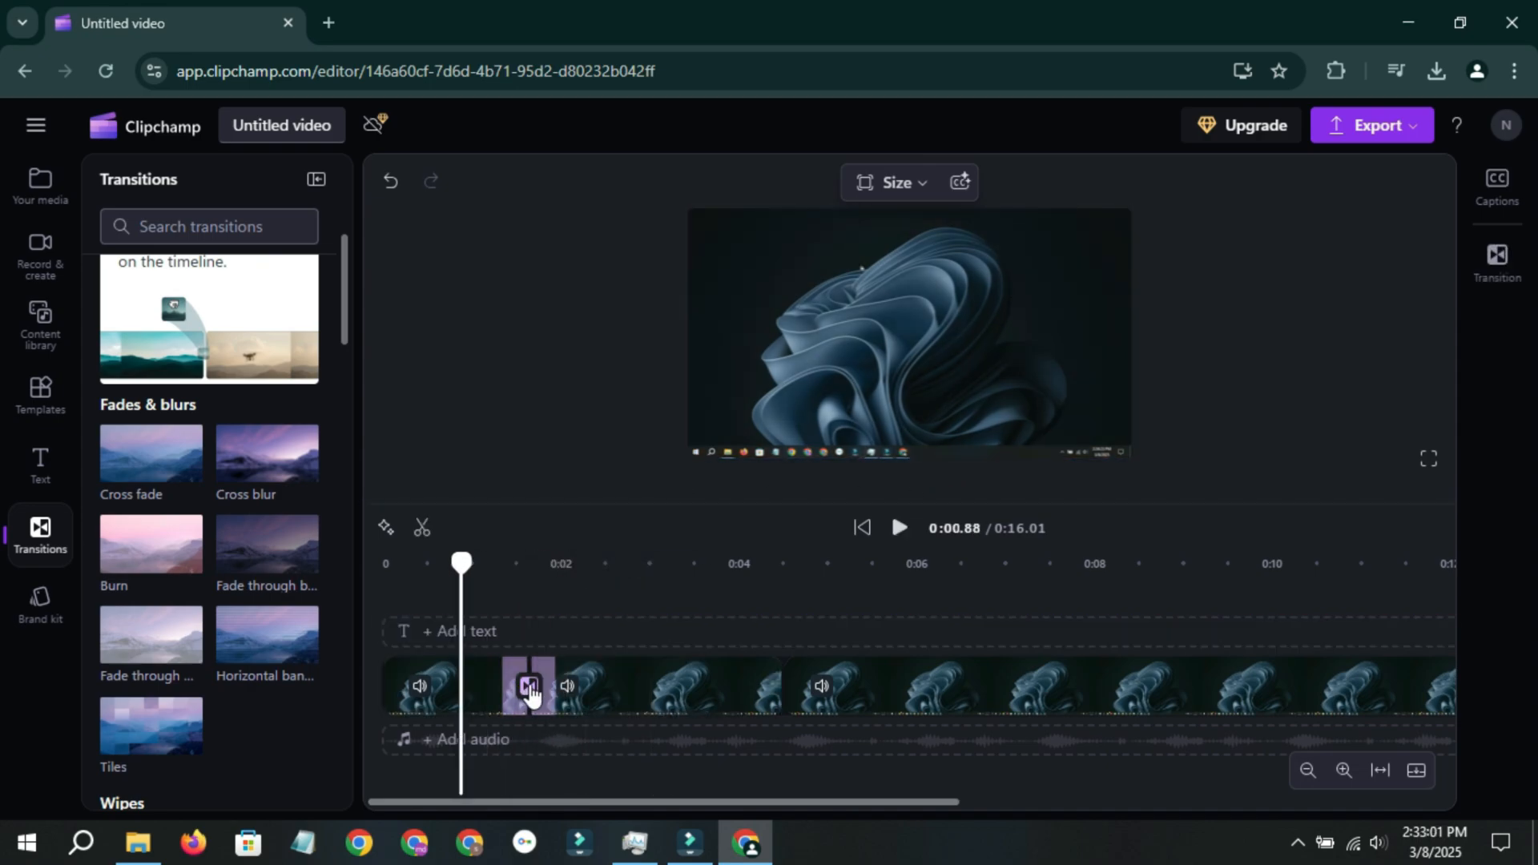
key(space)
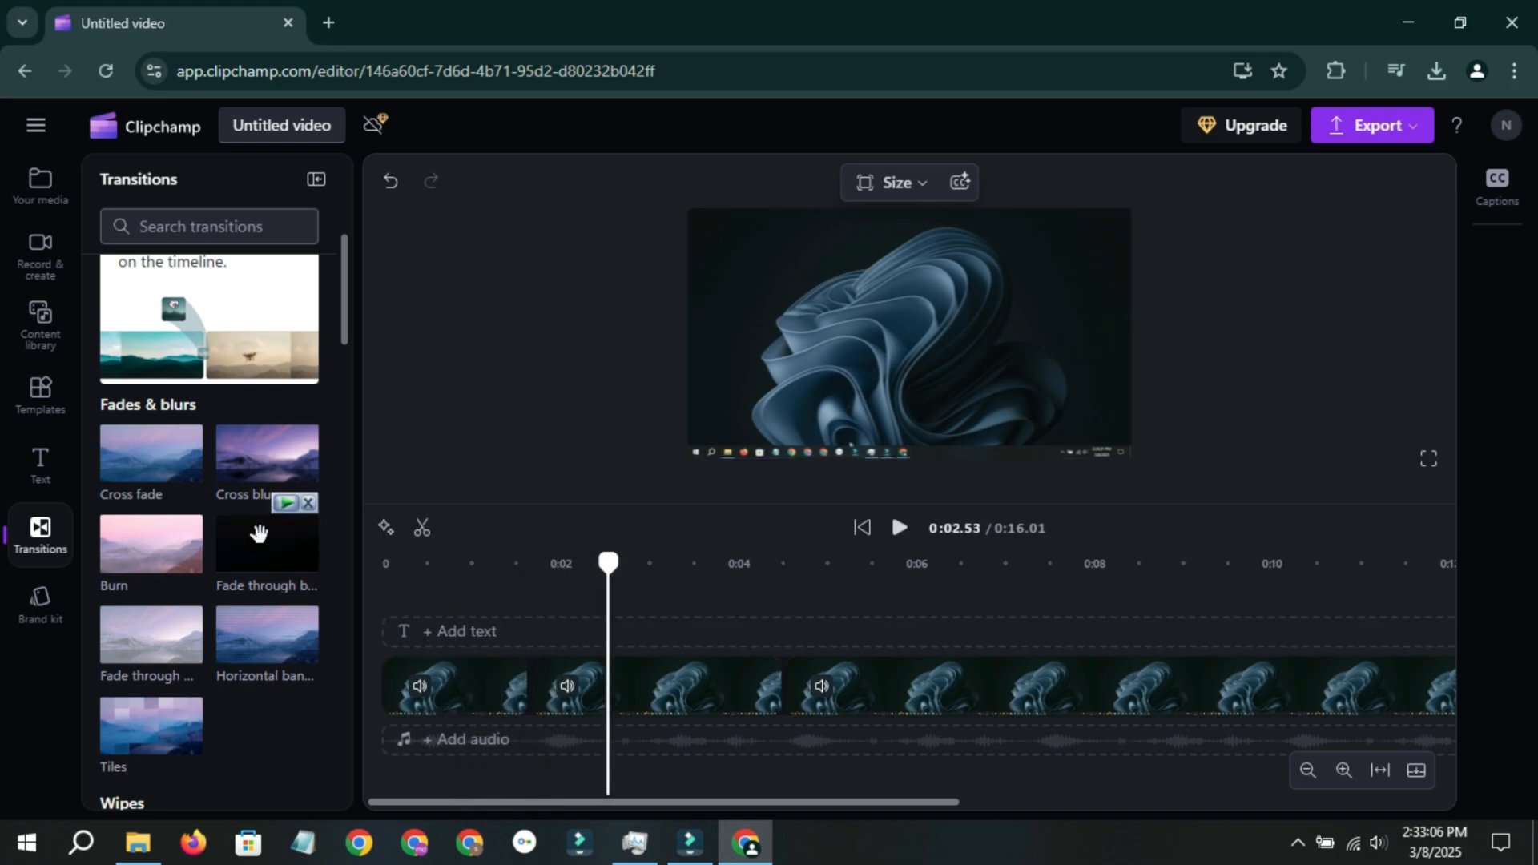
Add the Fade through black transition between the first two video clips and play across it.
drag(332, 577, 524, 685)
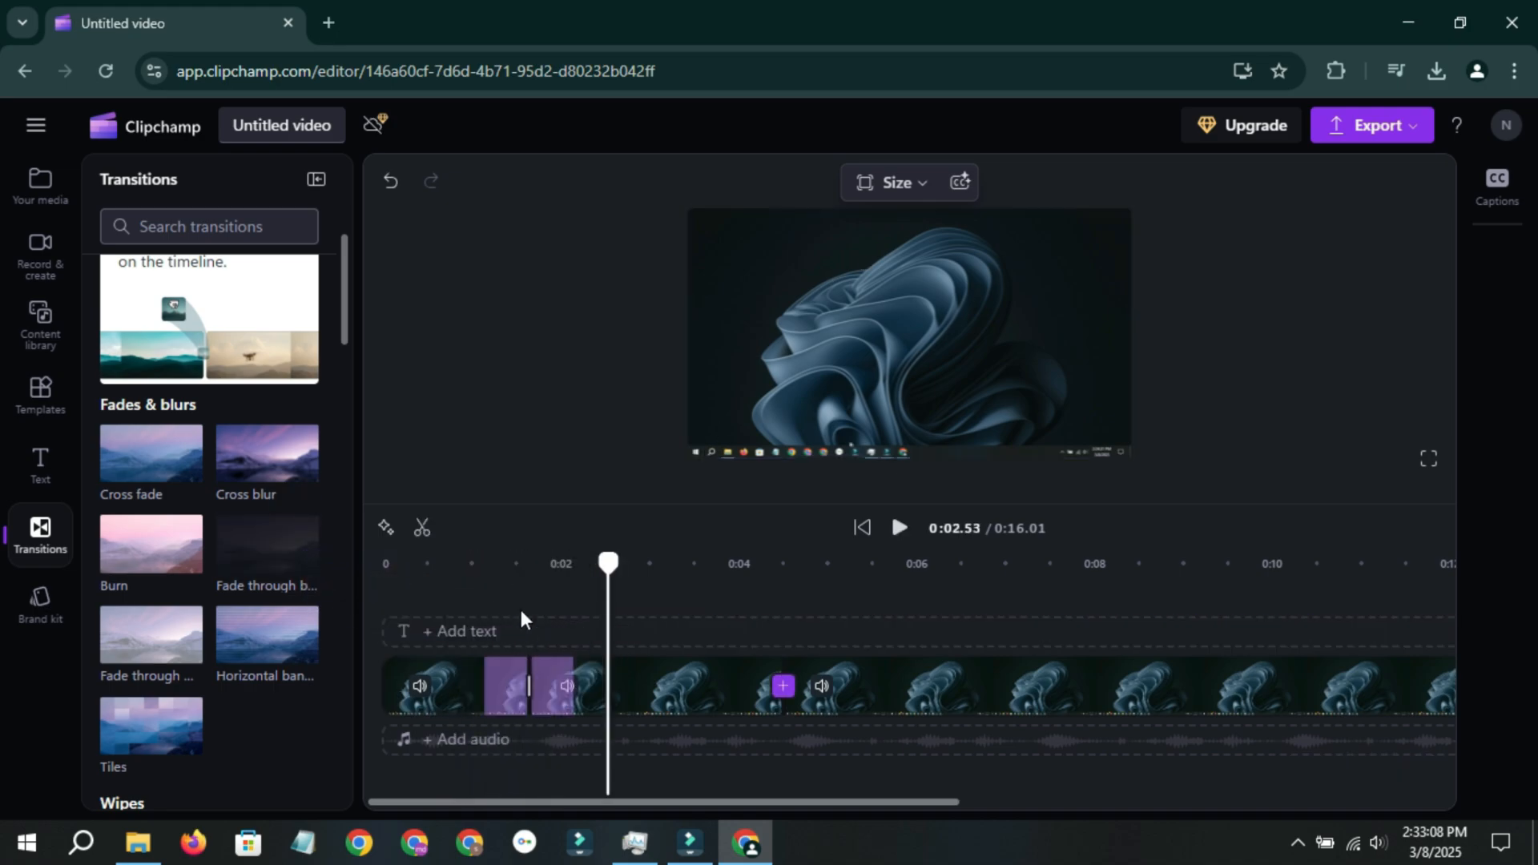
click(467, 587)
key(space)
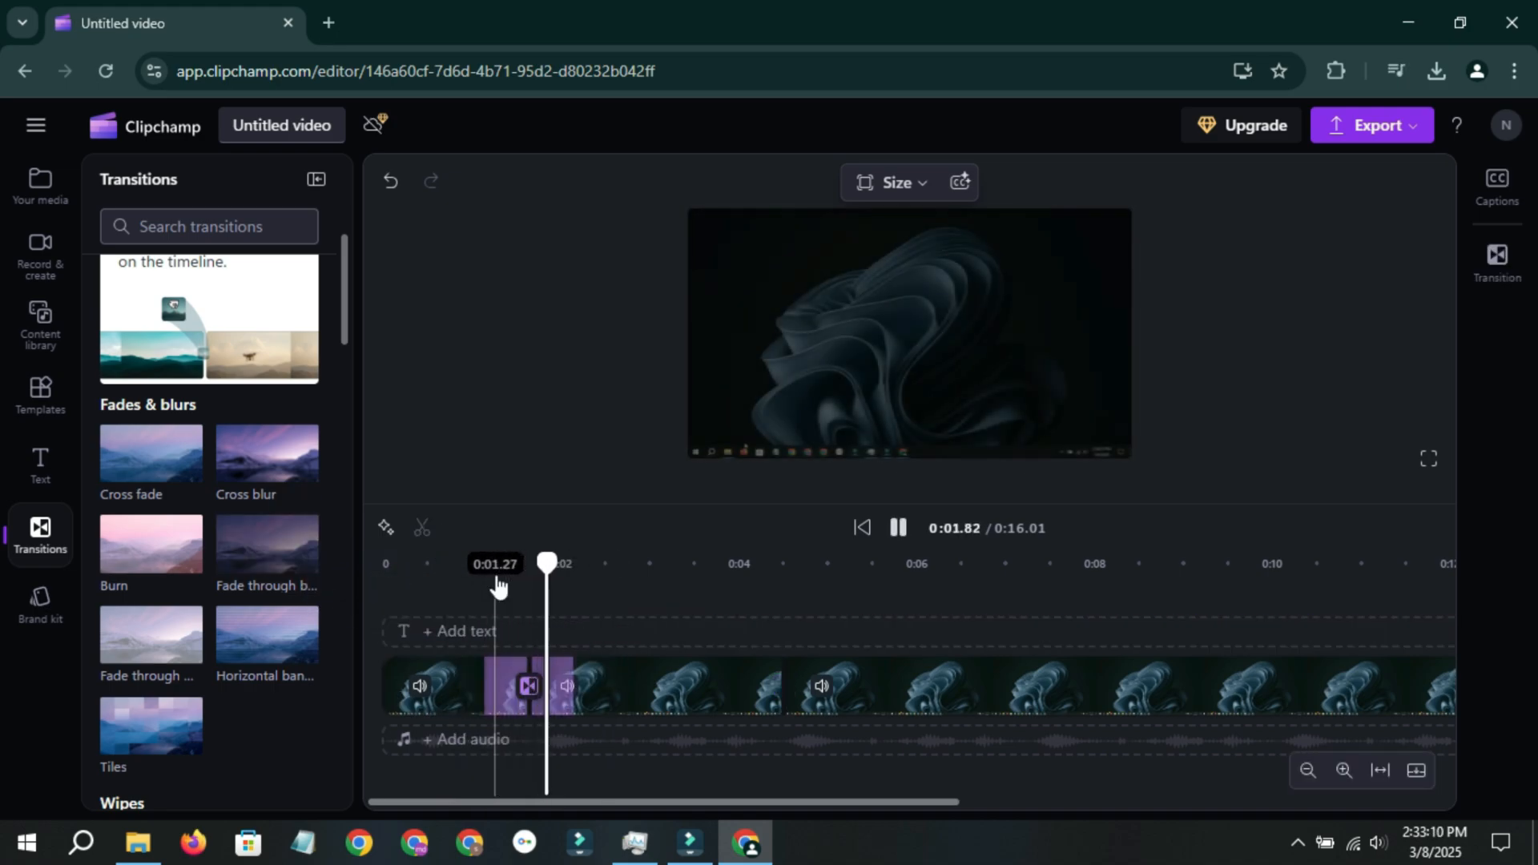
Set the Fade through black transition's duration to 0.3 and play across it.
click(513, 681)
click(531, 687)
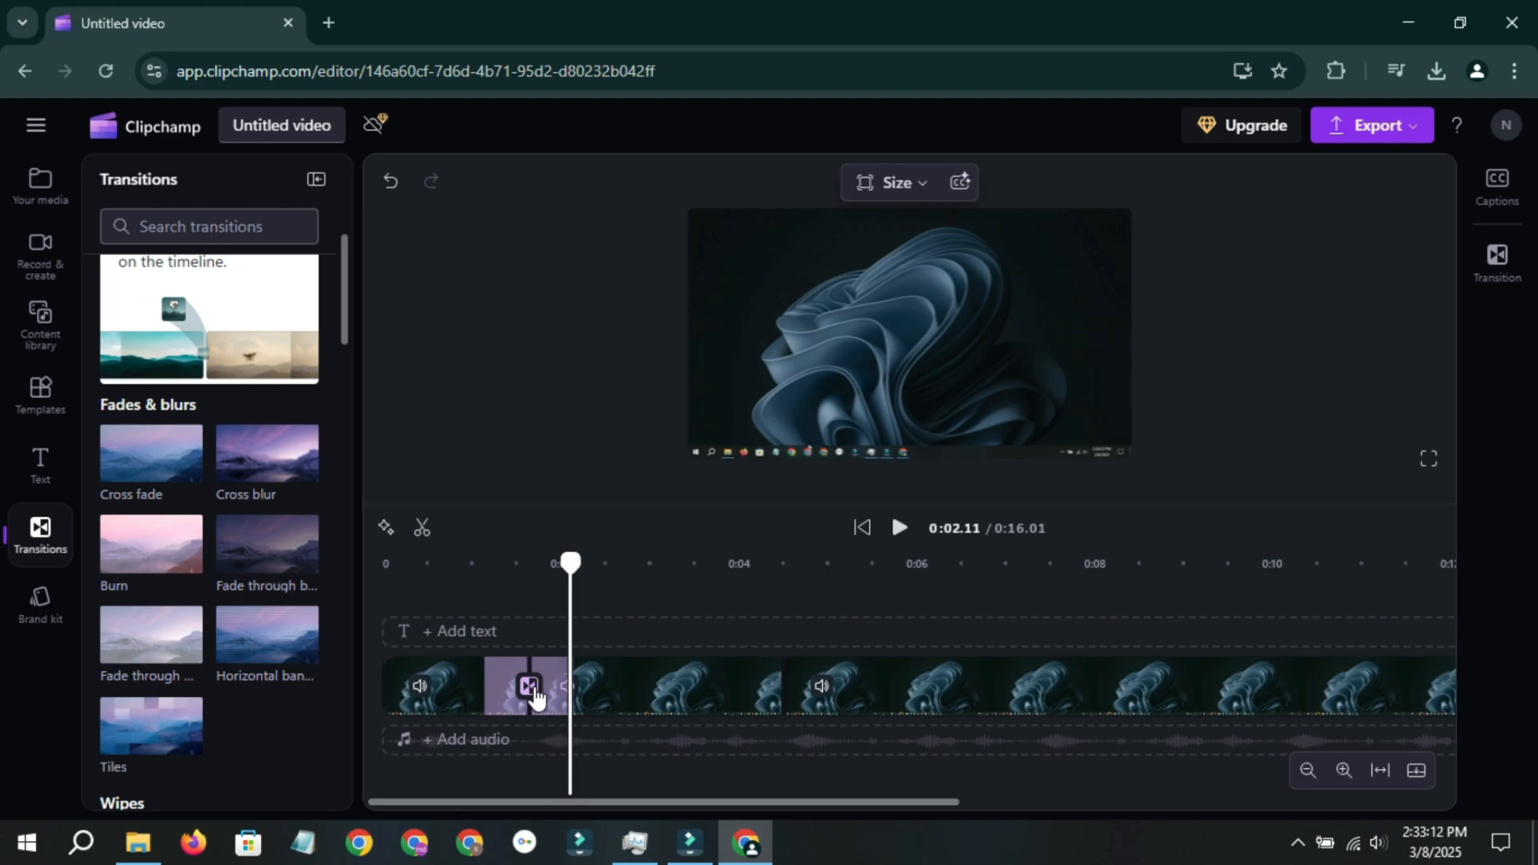
click(1498, 260)
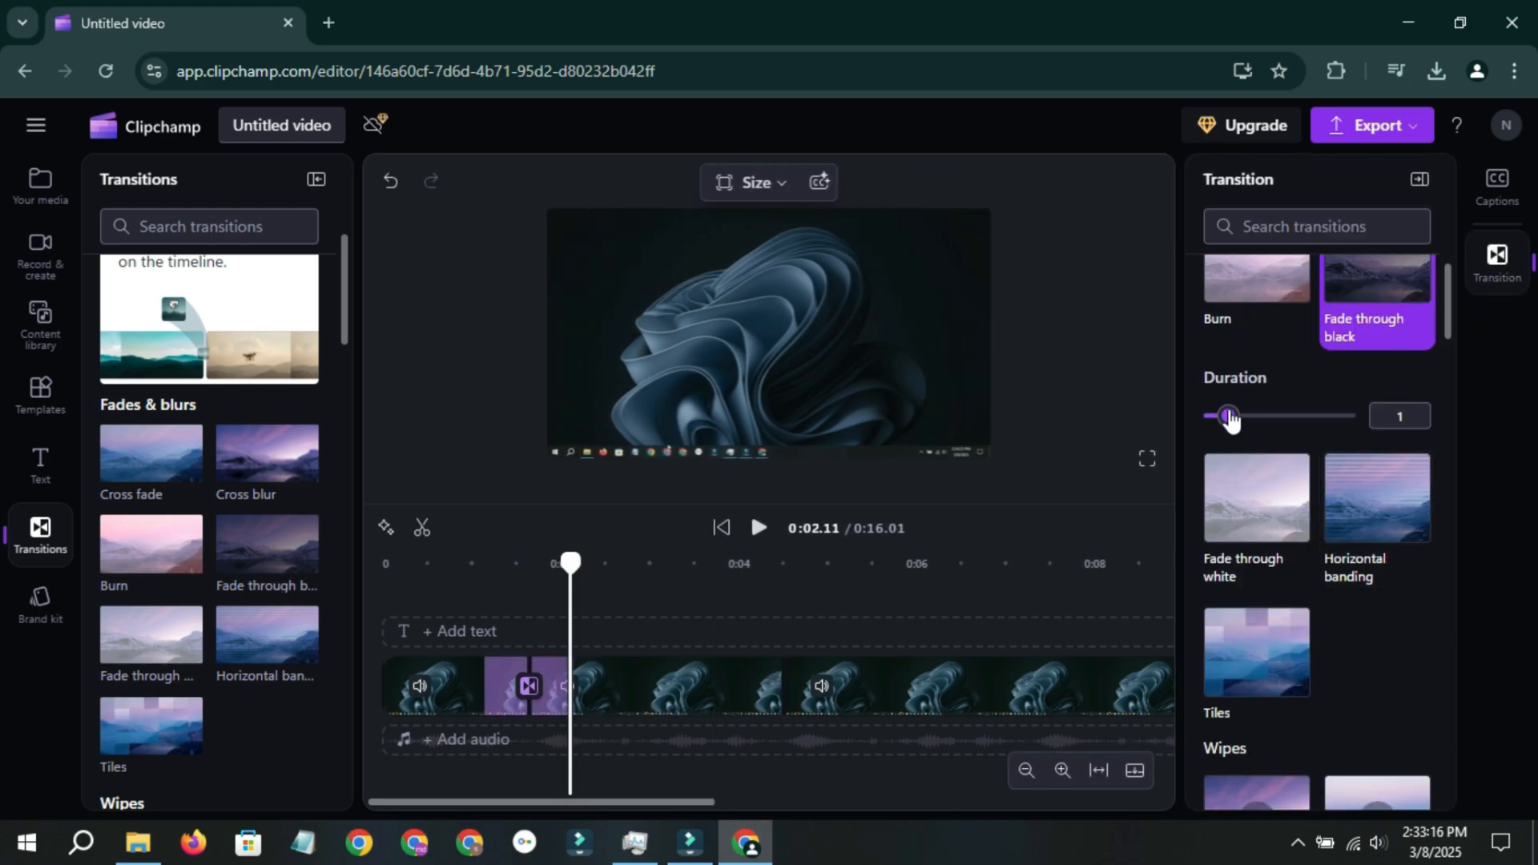
drag(1264, 418, 1429, 419)
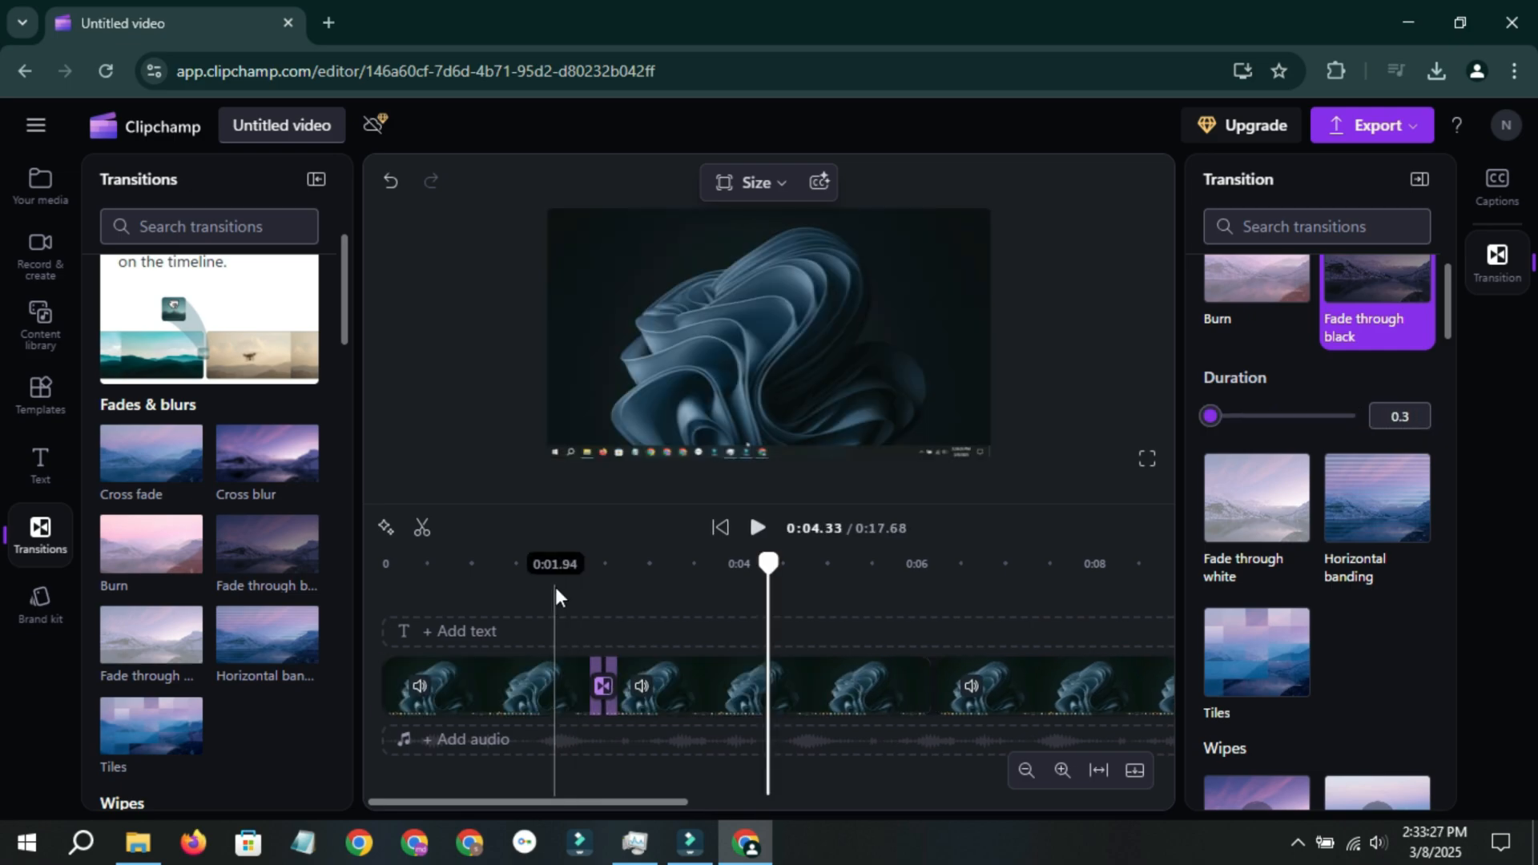
click(554, 584)
key(space)
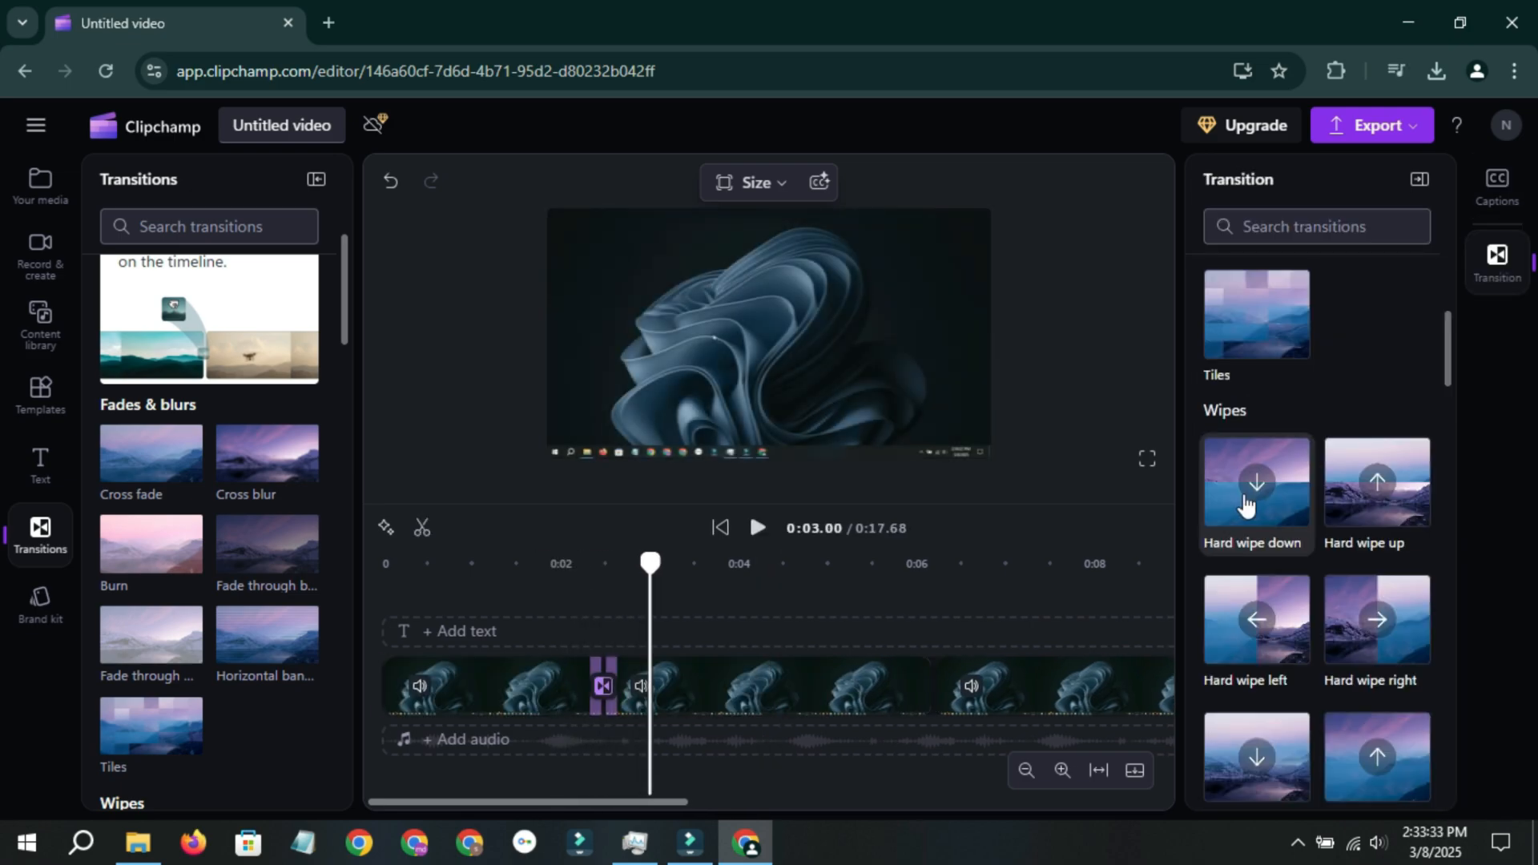
Switch the transition between the first two video clips to Hard wipe down, then delete that transition.
click(1253, 498)
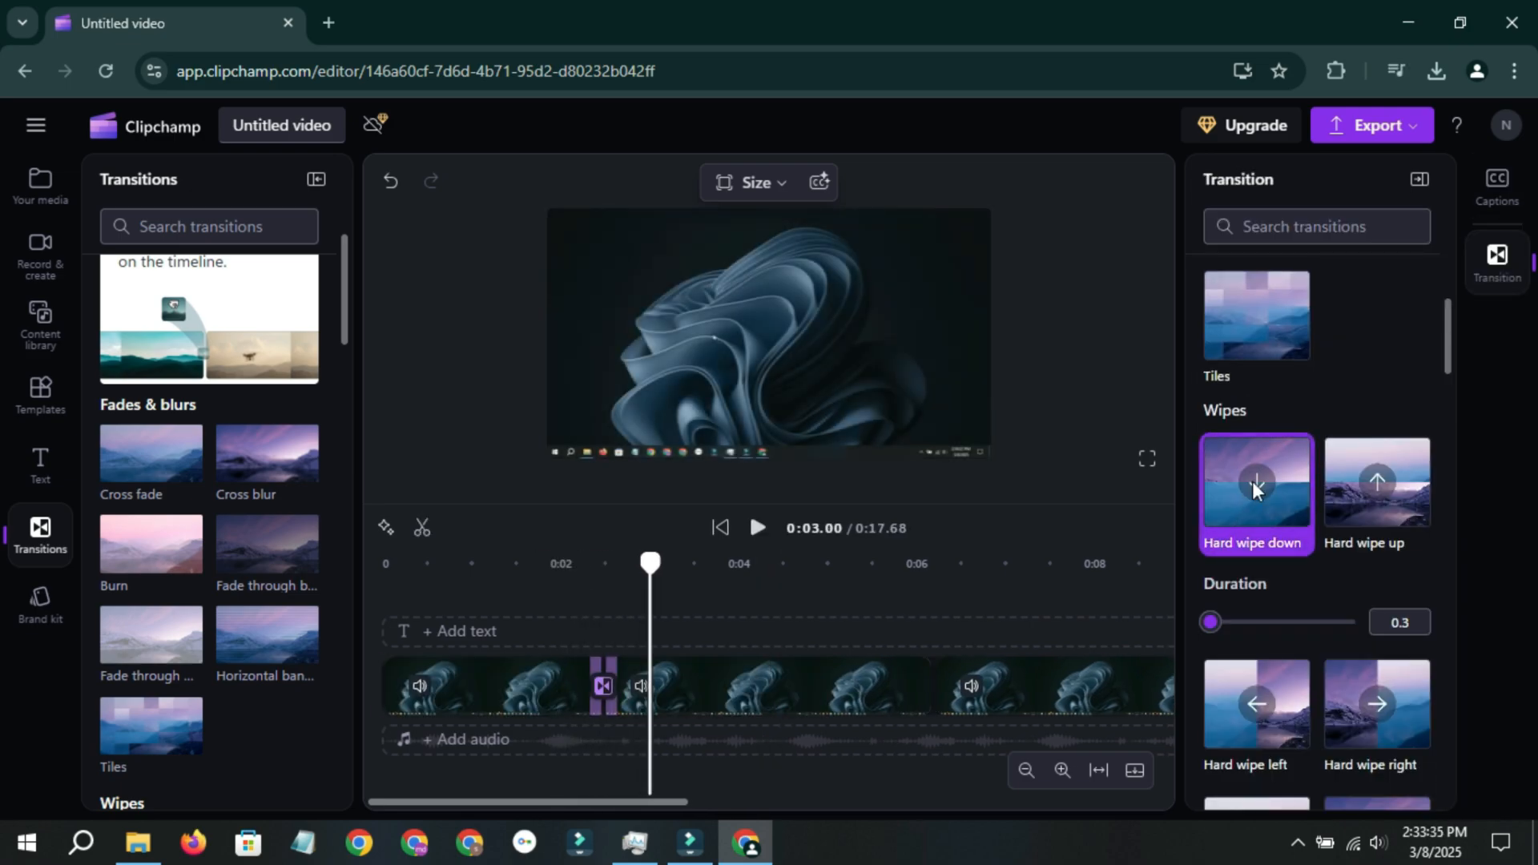
key(Delete)
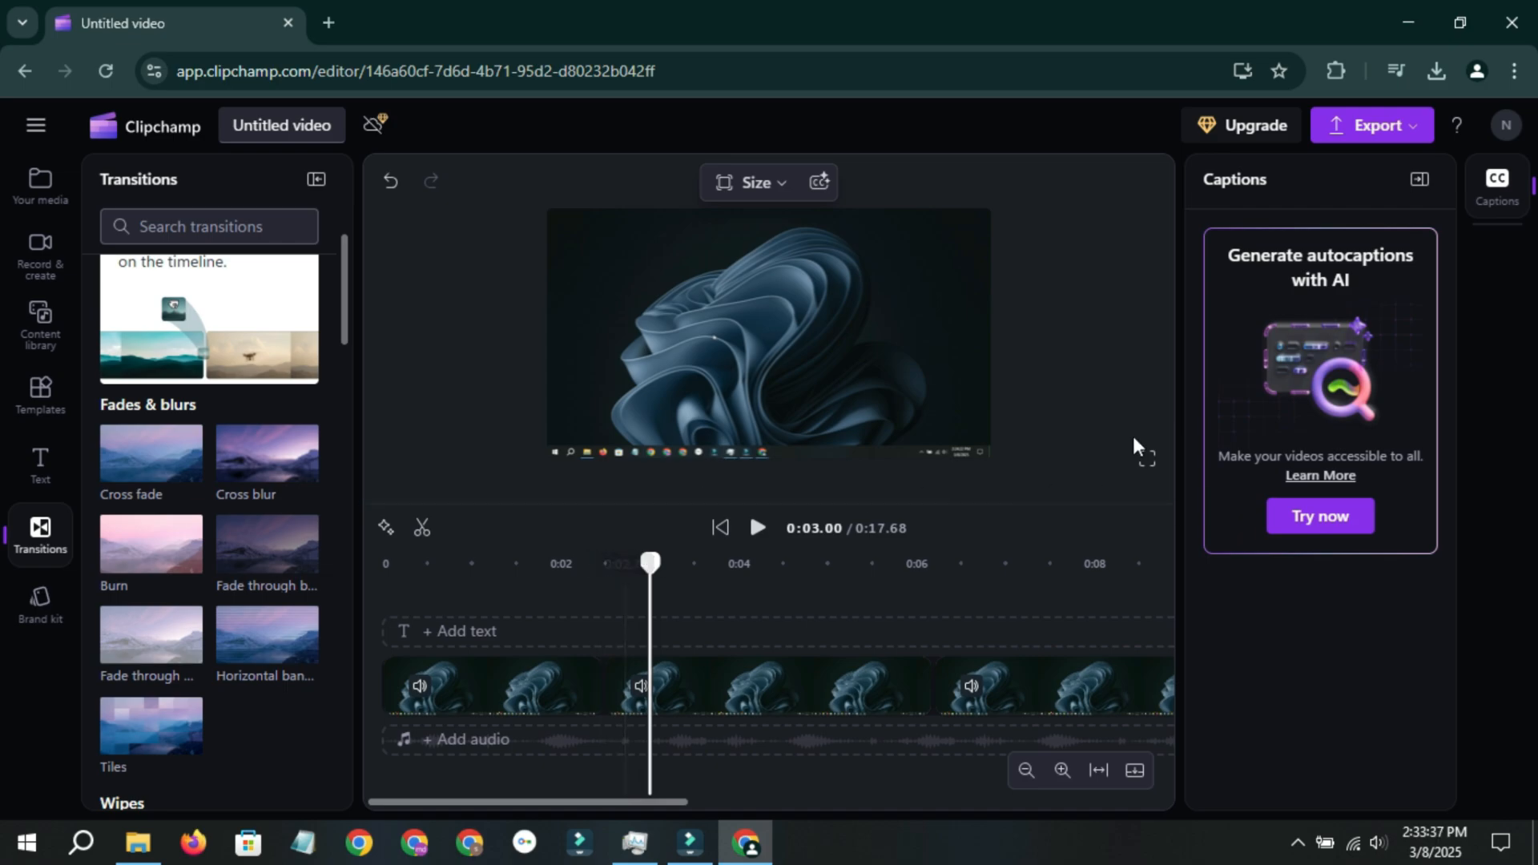
Try a hard wipe transition between the first two video clips and play across it.
scroll(148, 577, down, 4)
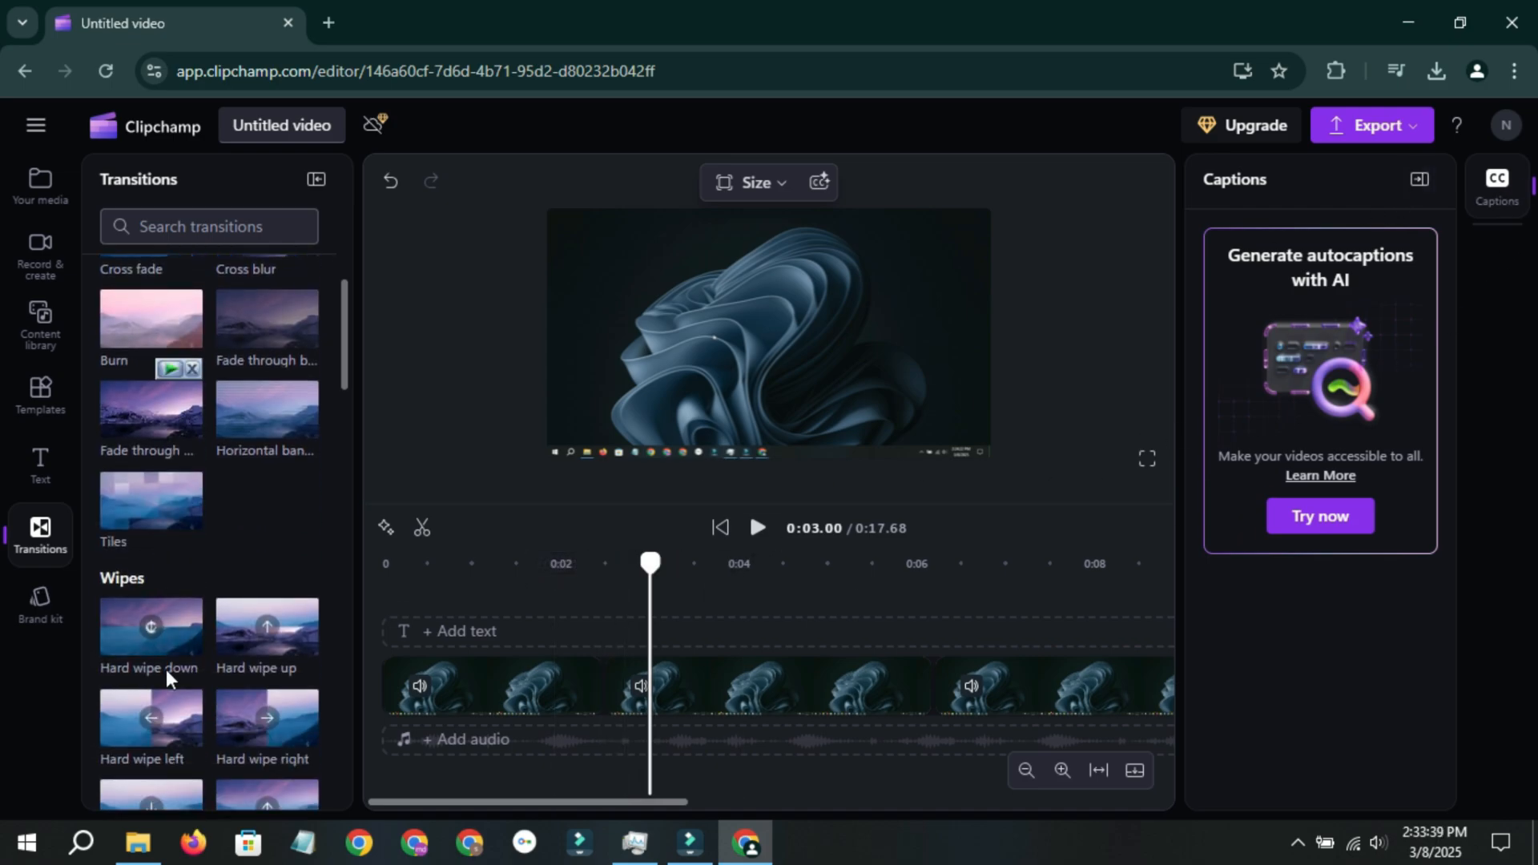
drag(150, 605, 603, 687)
click(566, 580)
key(space)
click(566, 579)
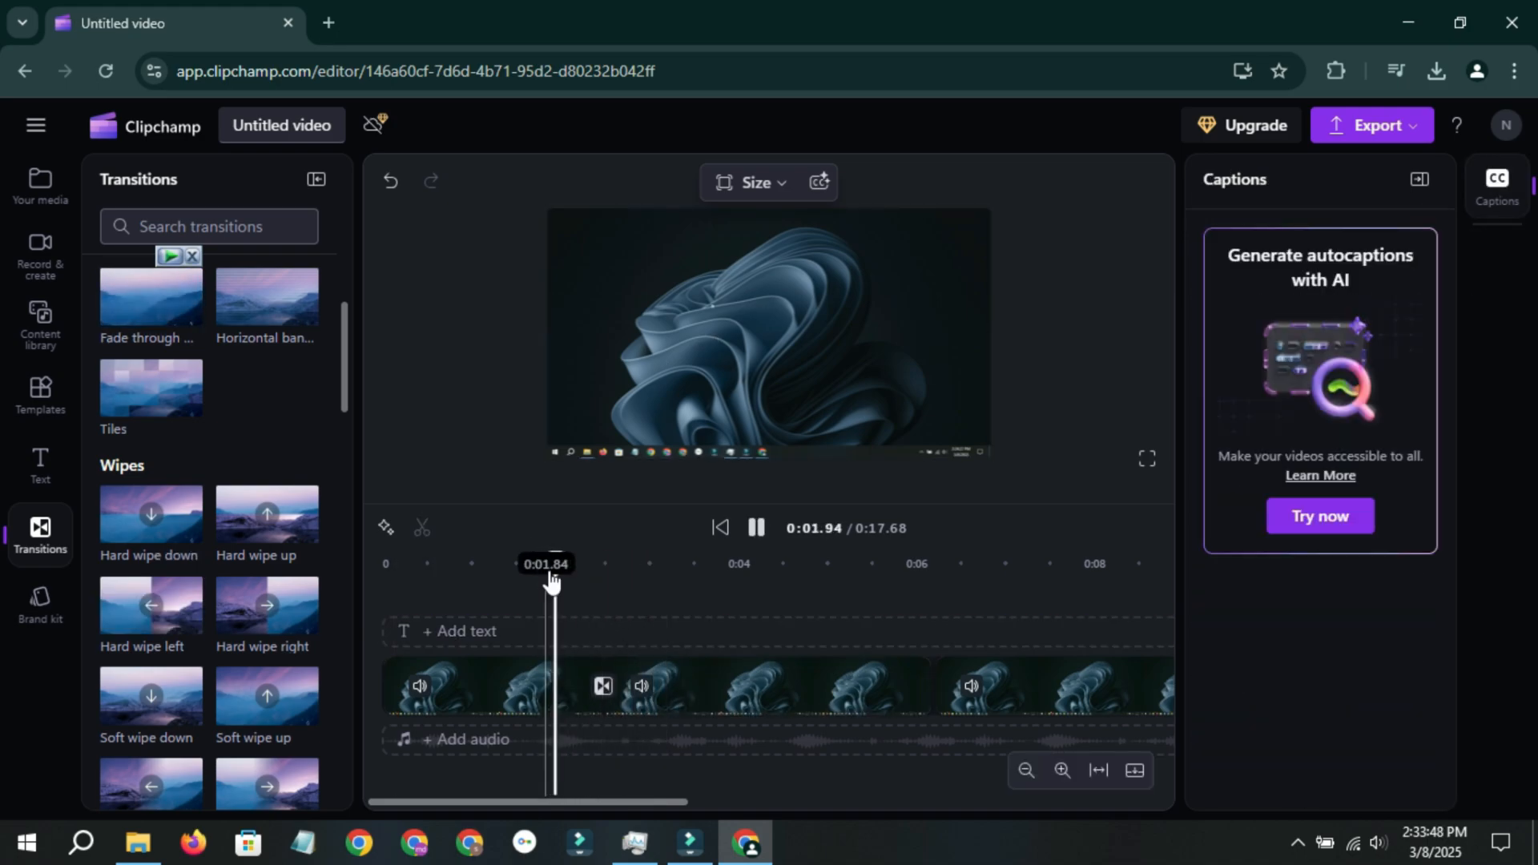
click(564, 579)
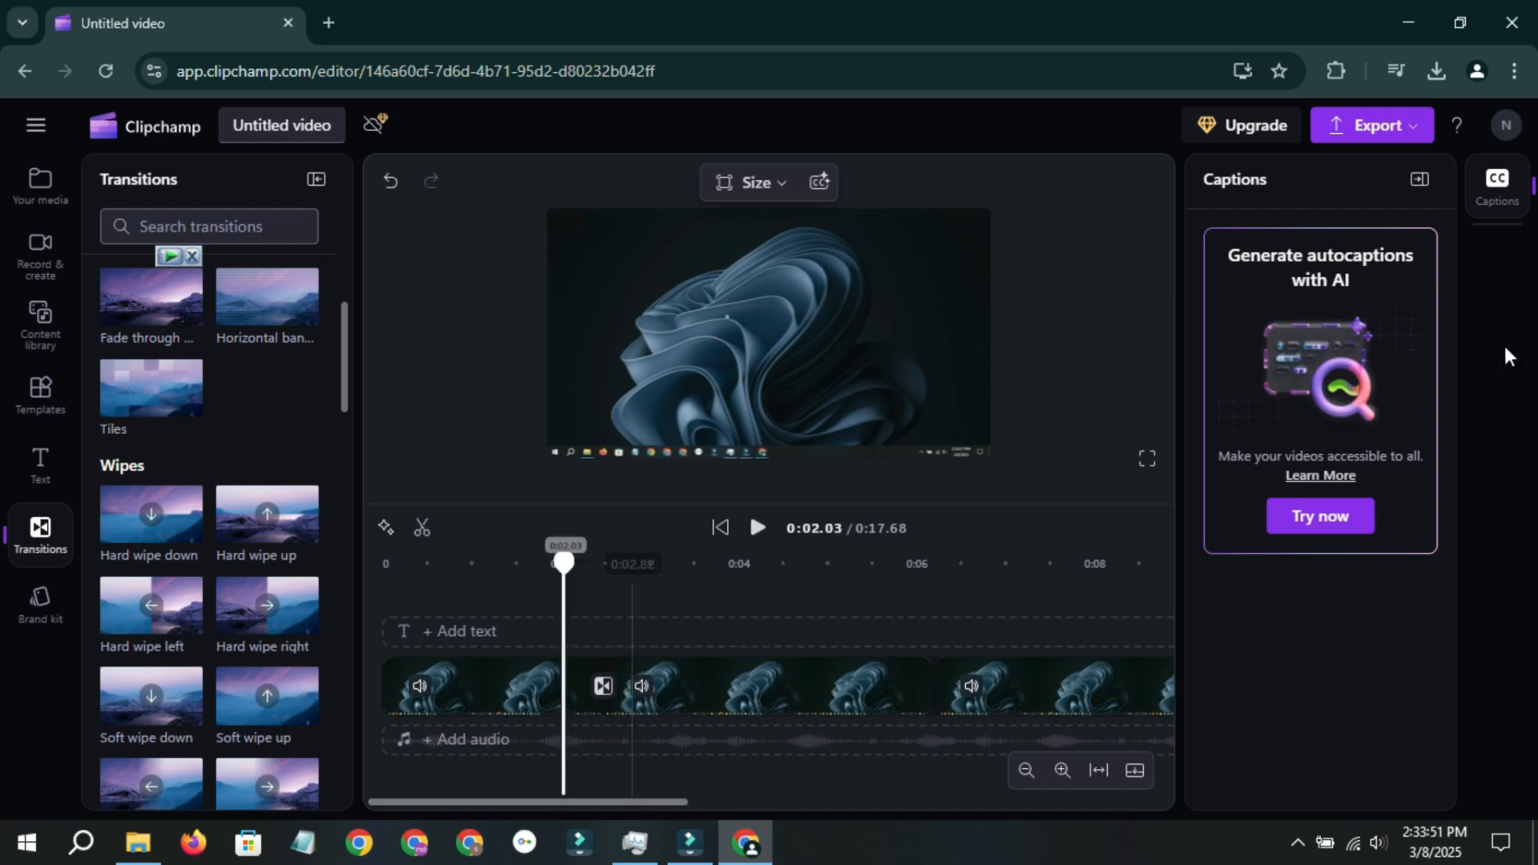
Lengthen the hard wipe transition between the first two clips and replay the section around it.
click(603, 686)
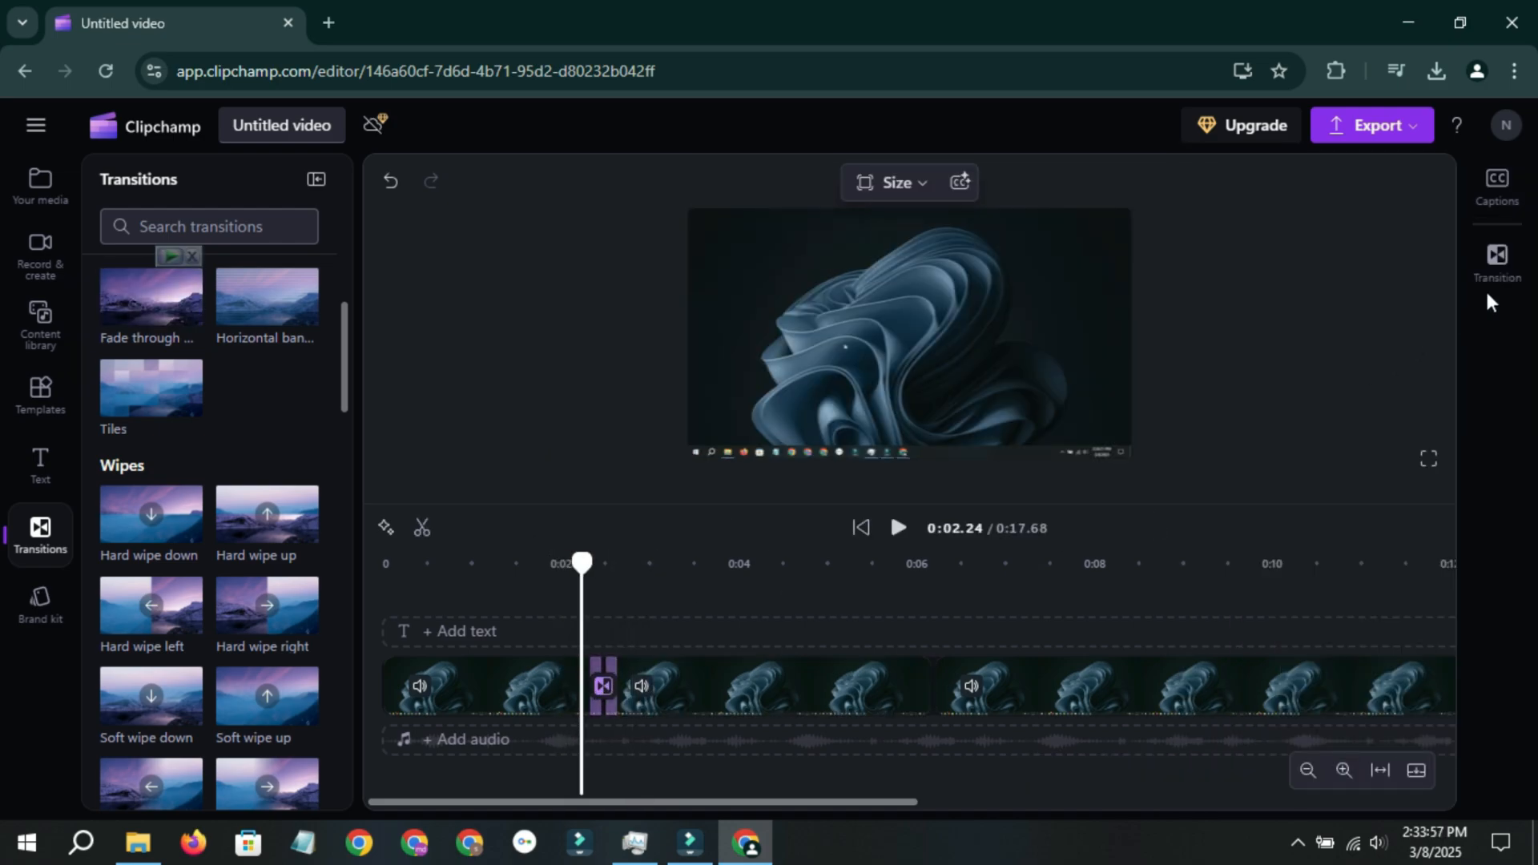
click(1495, 268)
drag(1205, 535, 1240, 544)
click(492, 565)
key(space)
click(544, 564)
key(space)
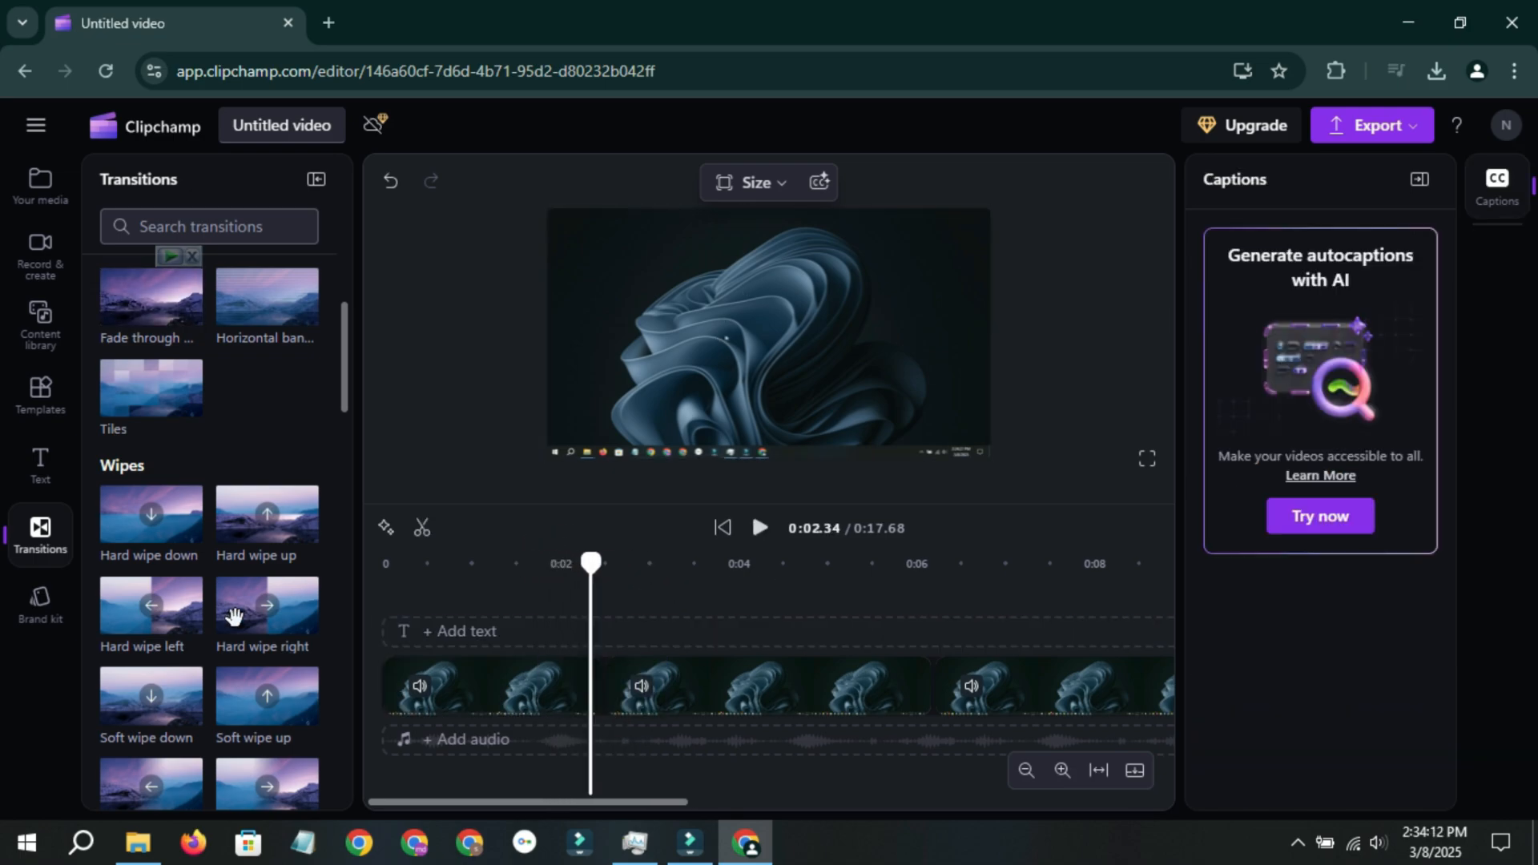
Browse the remaining transition categories, the Brand kit options and the YouTube templates.
scroll(228, 575, down, 5)
scroll(229, 576, down, 3)
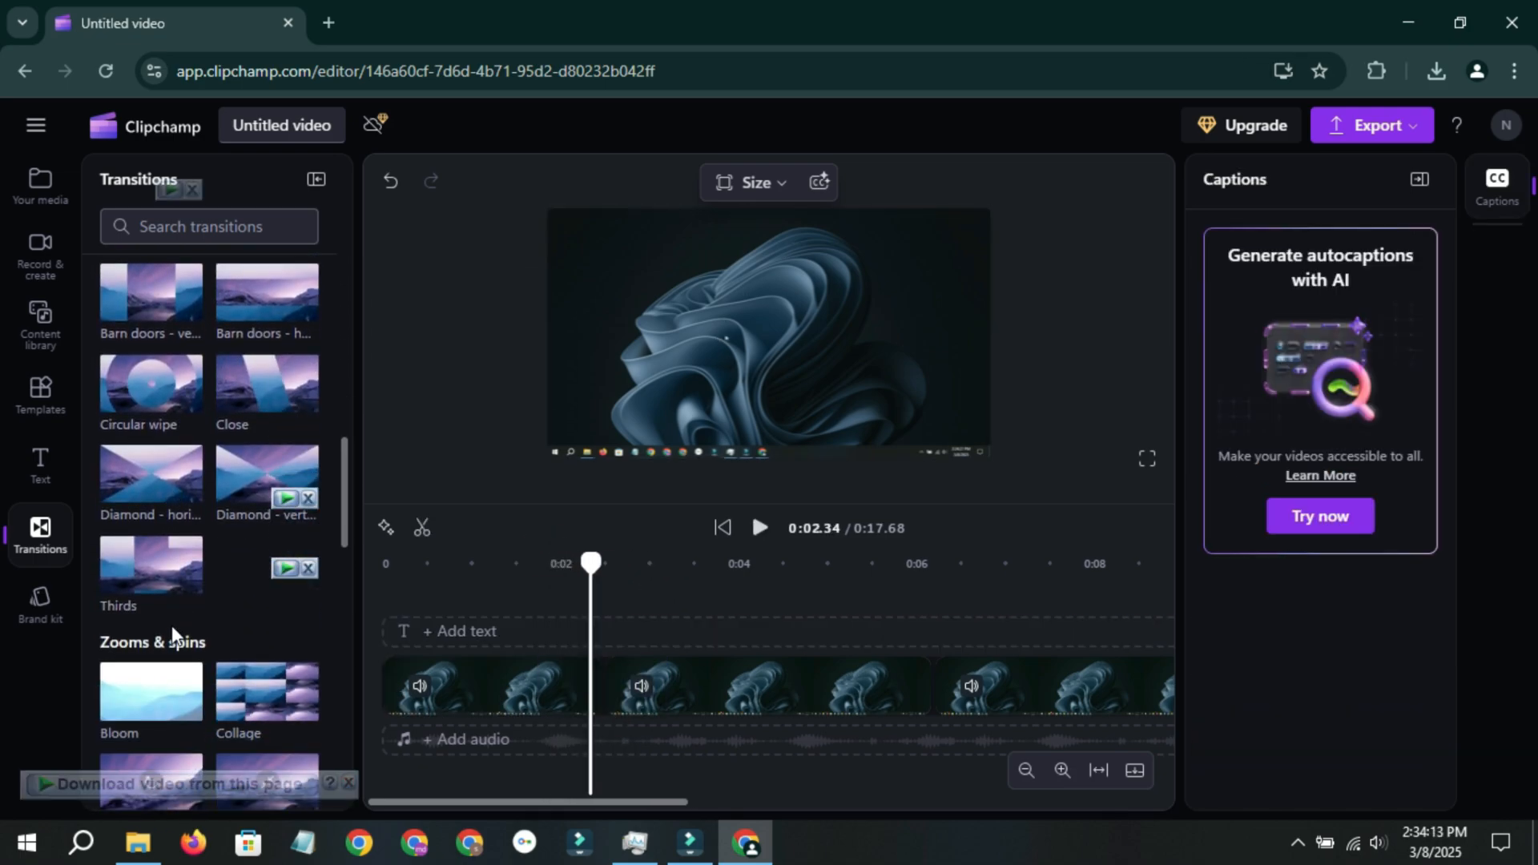
scroll(255, 490, down, 3)
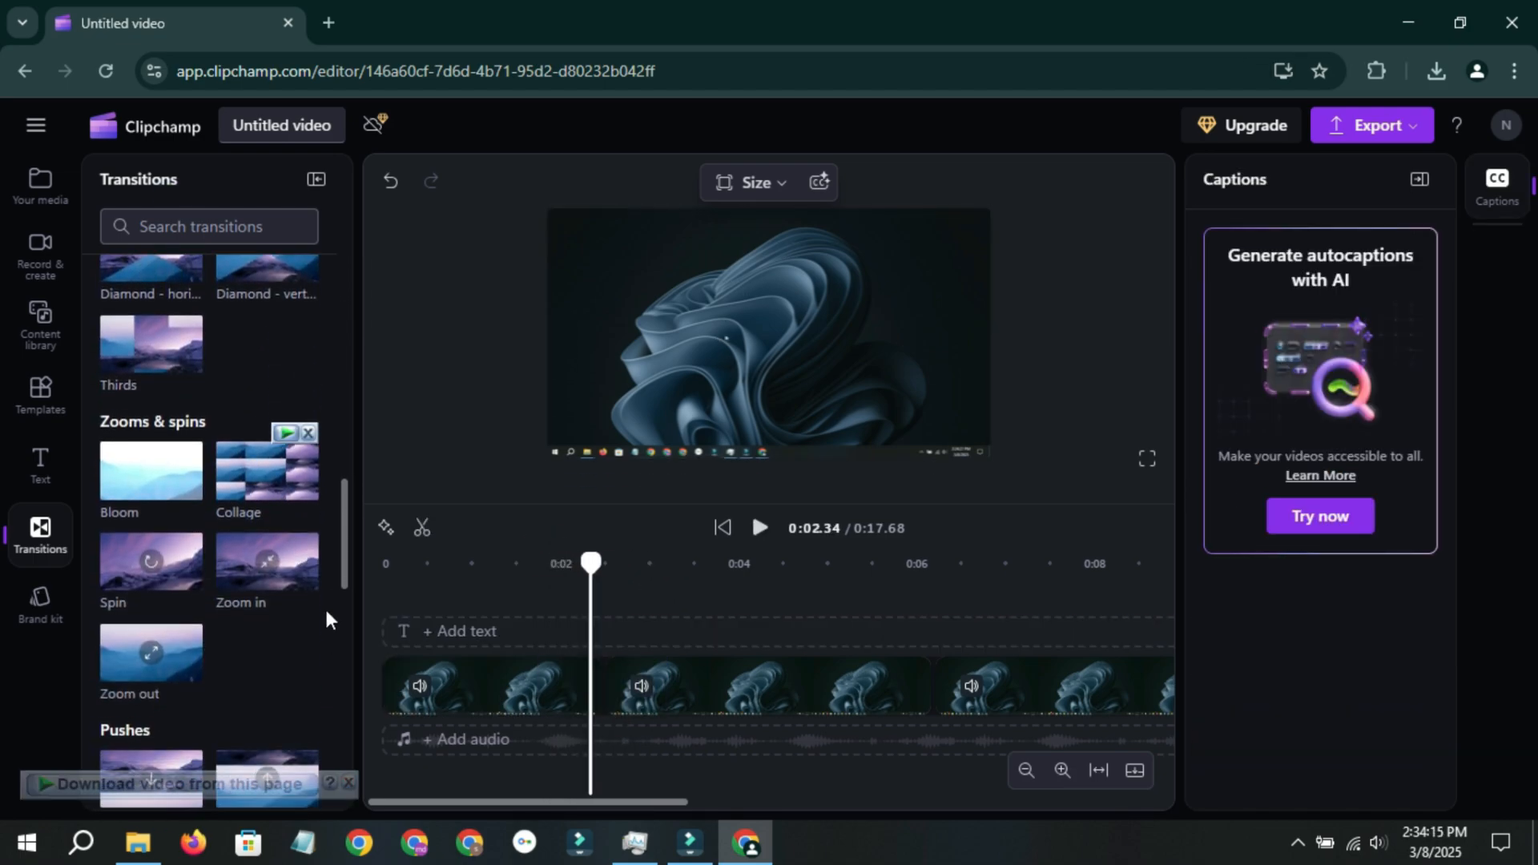
click(348, 785)
scroll(161, 522, up, 10)
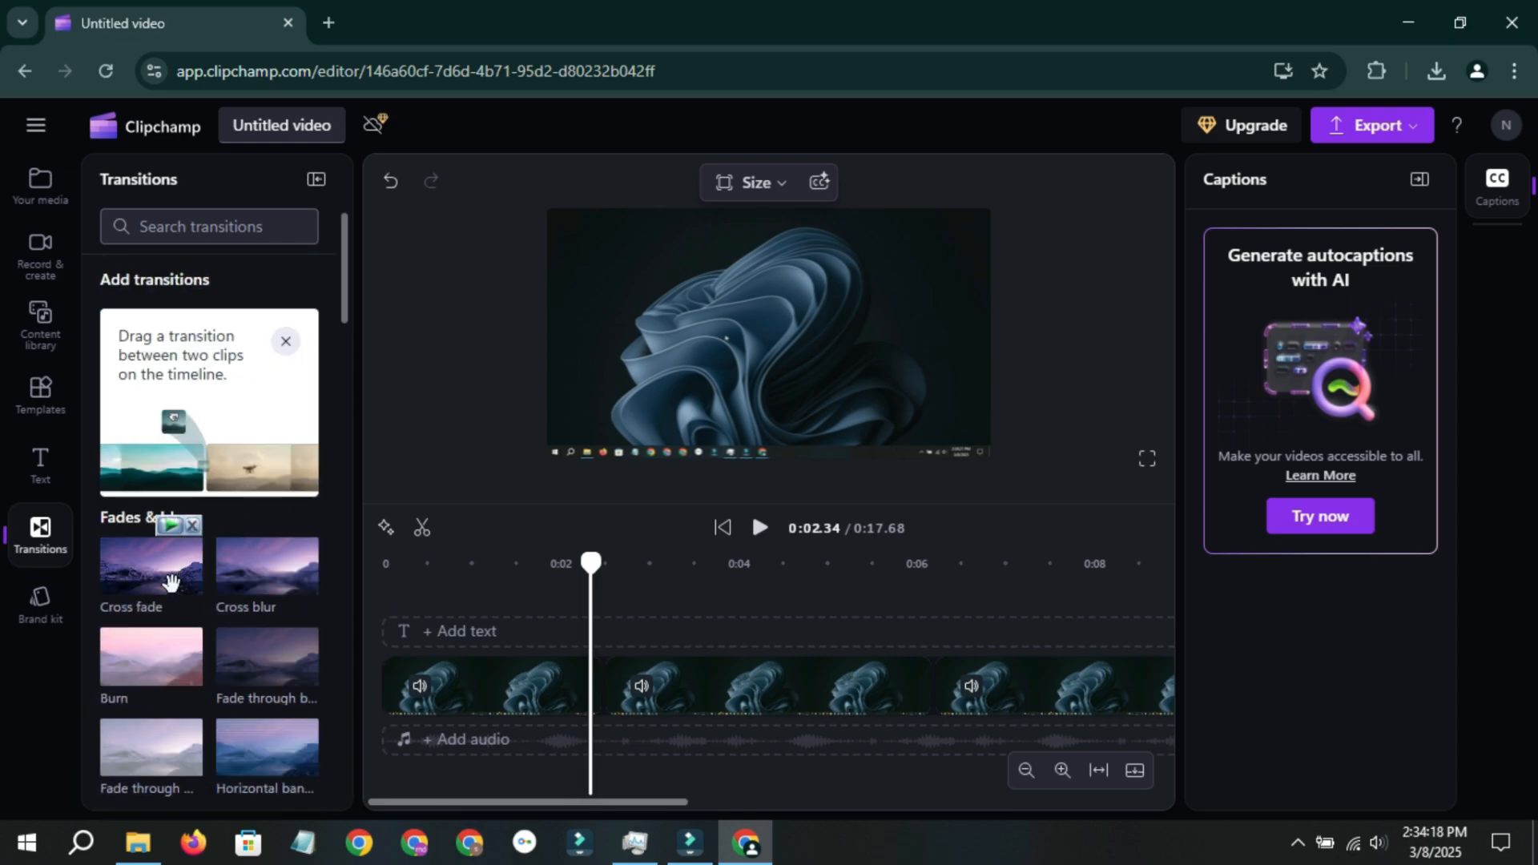
click(48, 611)
scroll(160, 526, down, 3)
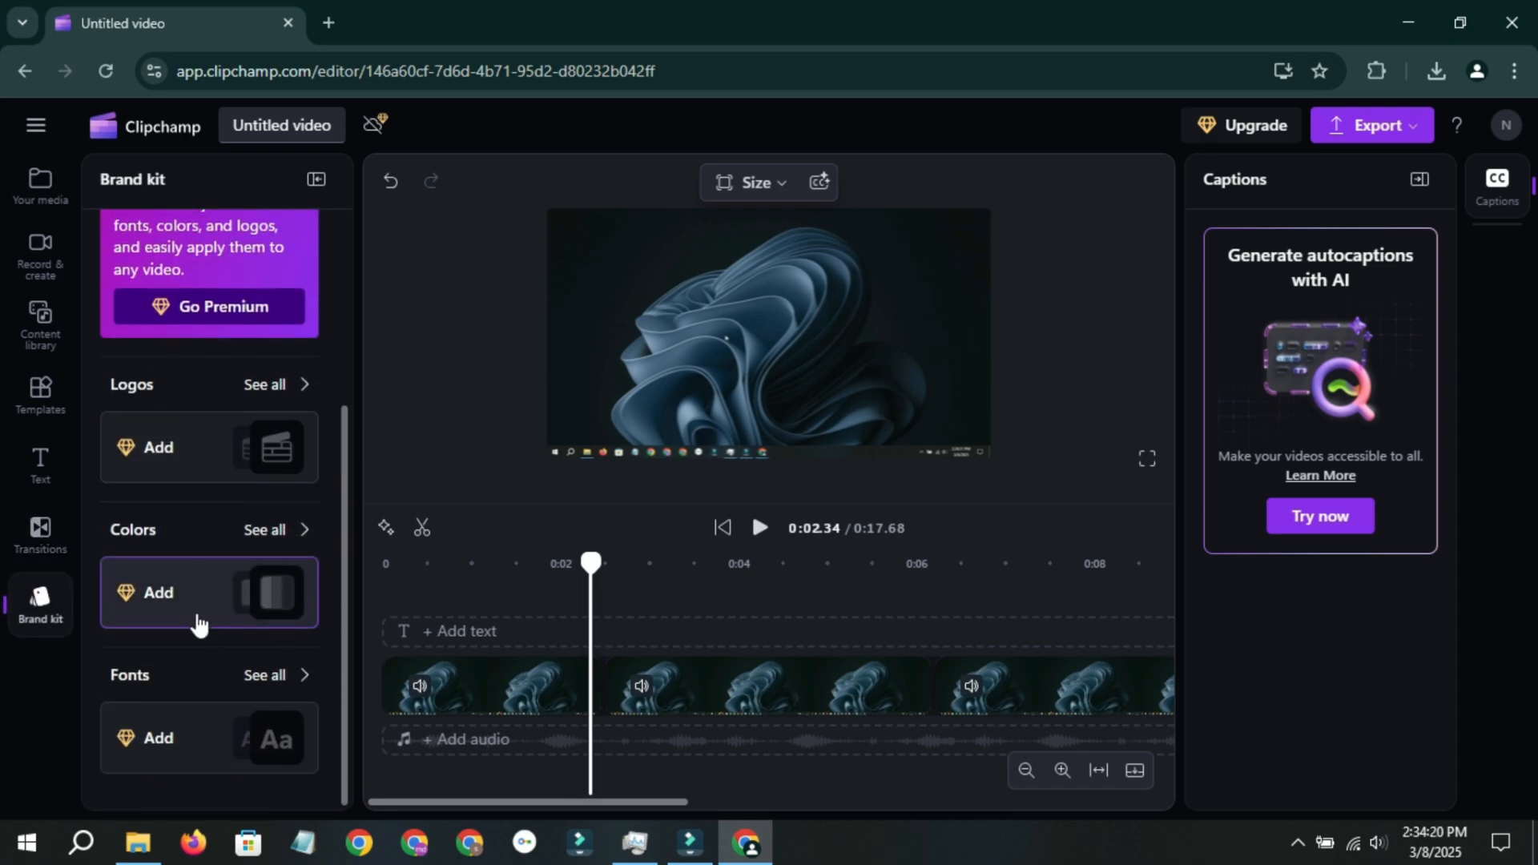
scroll(94, 535, up, 3)
click(45, 397)
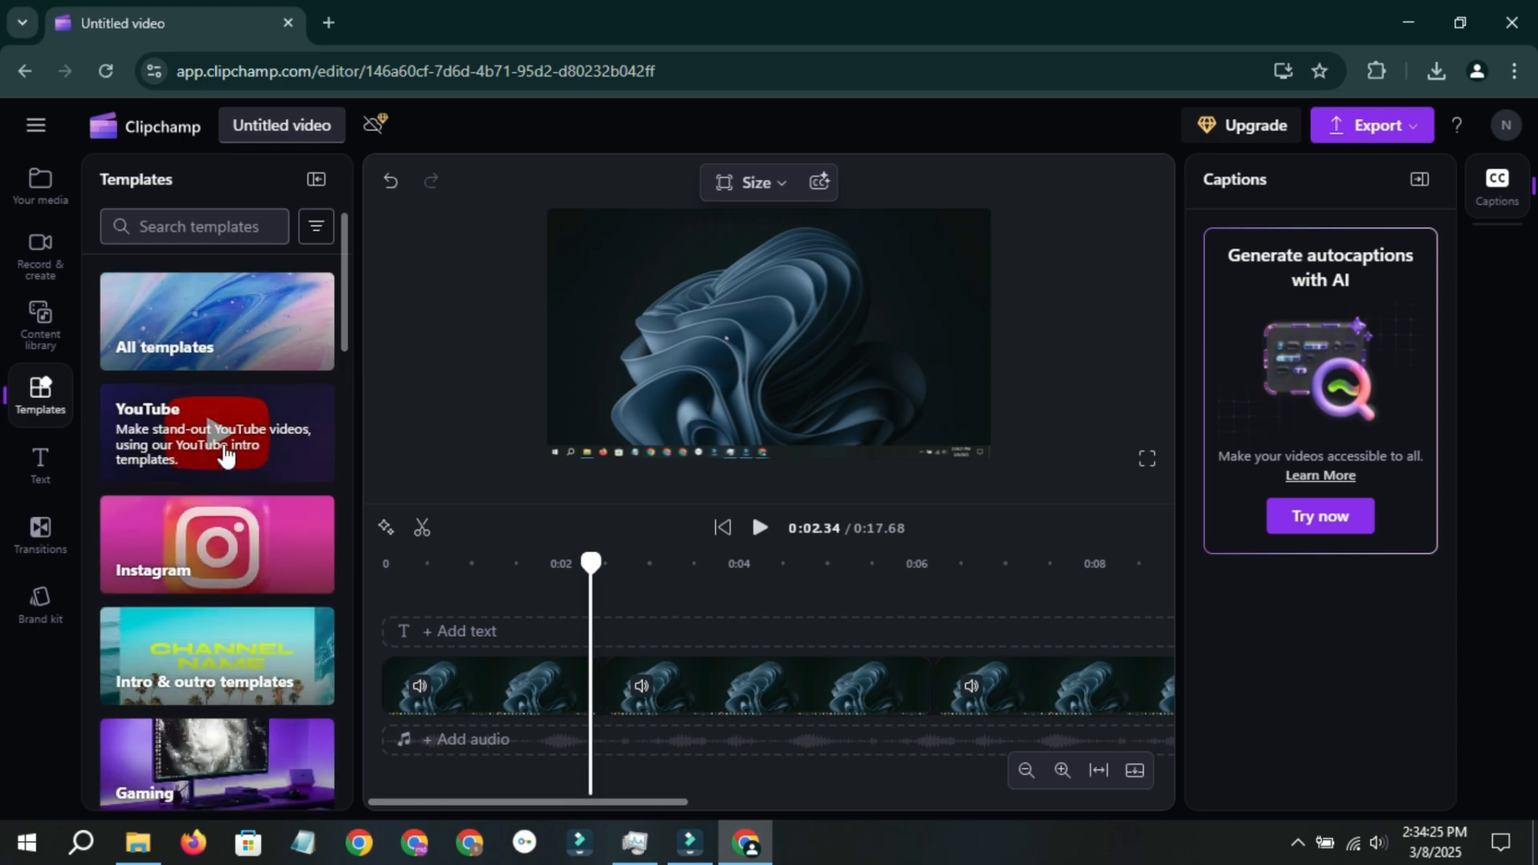
click(132, 449)
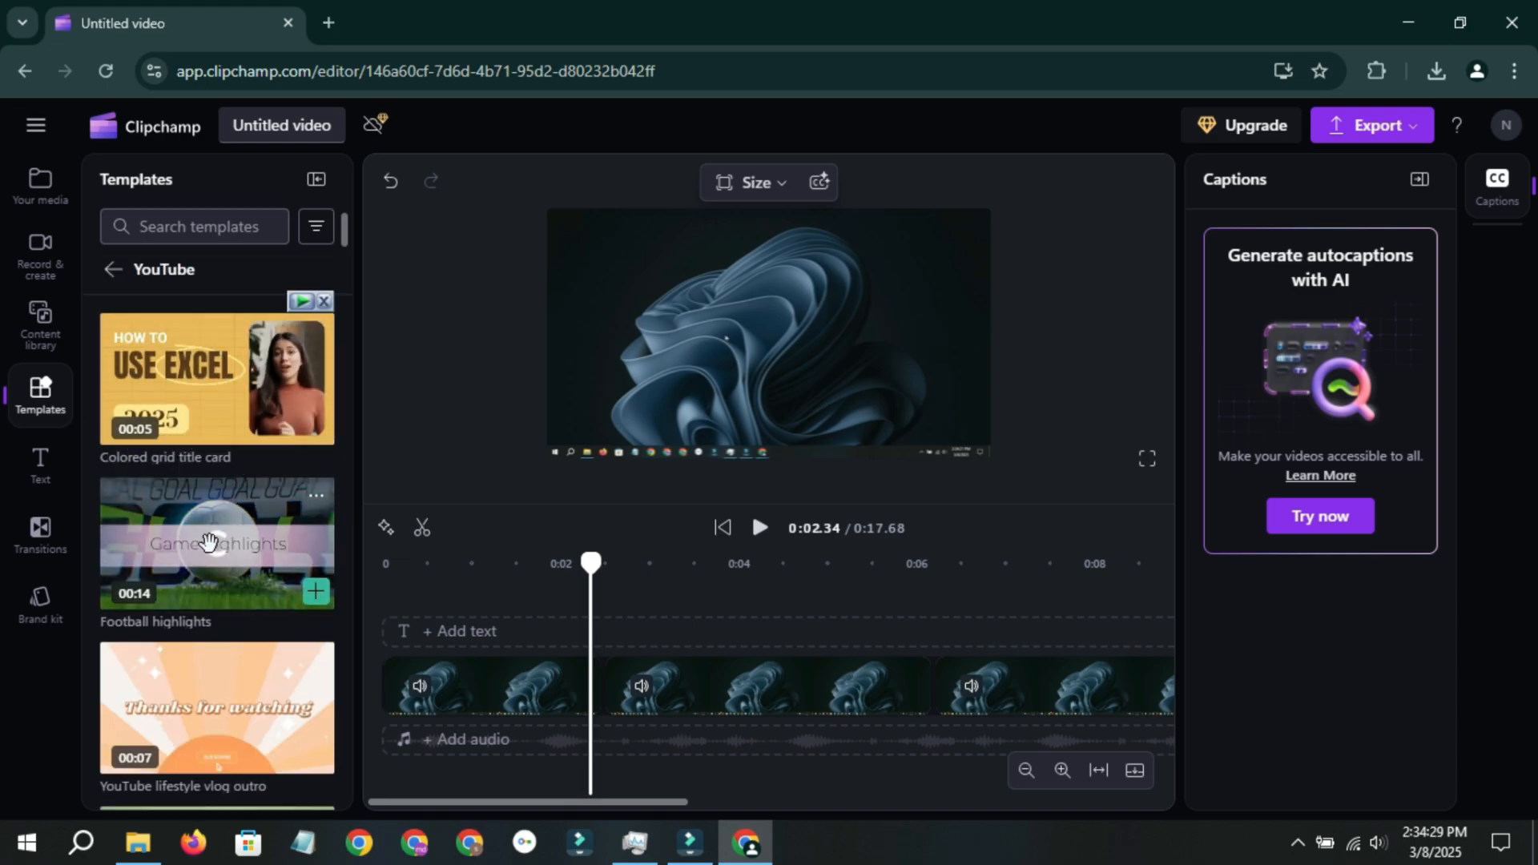
Add the hand-drawn Mouse shape from the content library at about 0:01.7 on the timeline and place it tilted in the frame's right half.
click(45, 325)
click(130, 268)
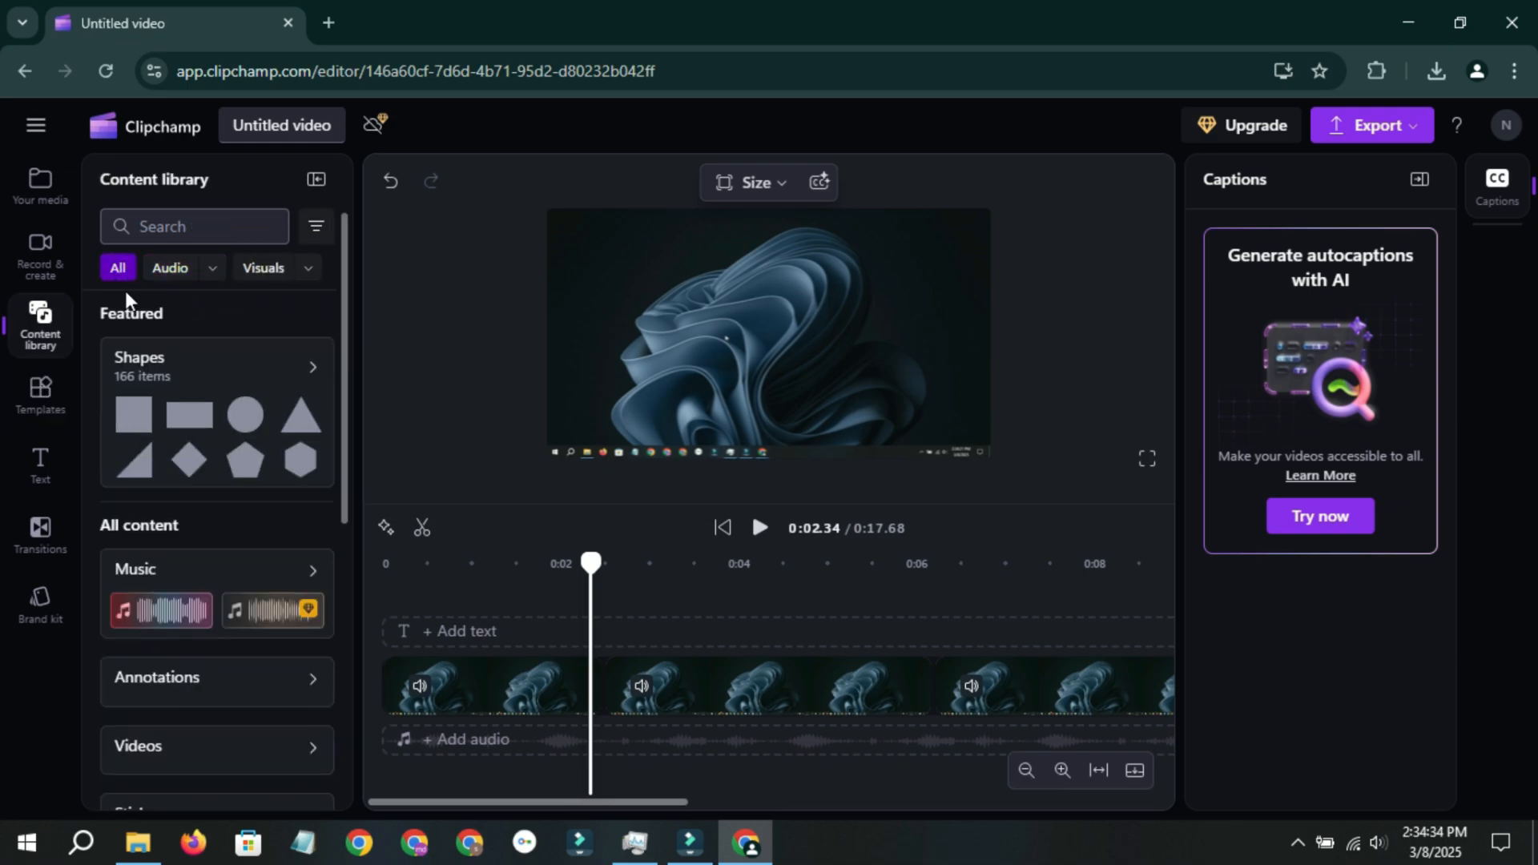
click(309, 372)
scroll(240, 561, down, 4)
scroll(182, 617, down, 5)
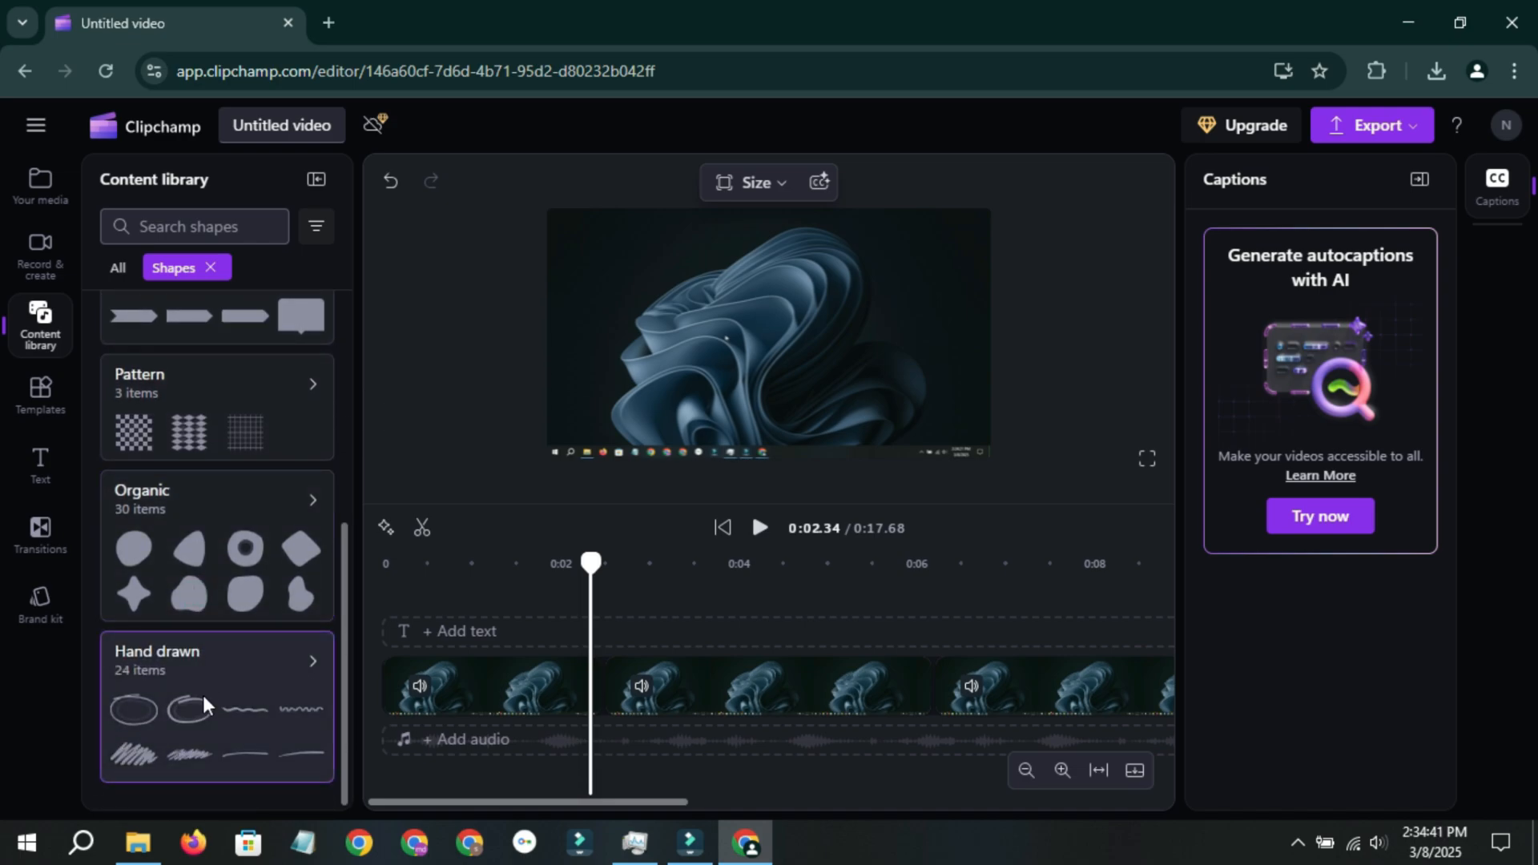
click(242, 673)
drag(592, 563, 536, 568)
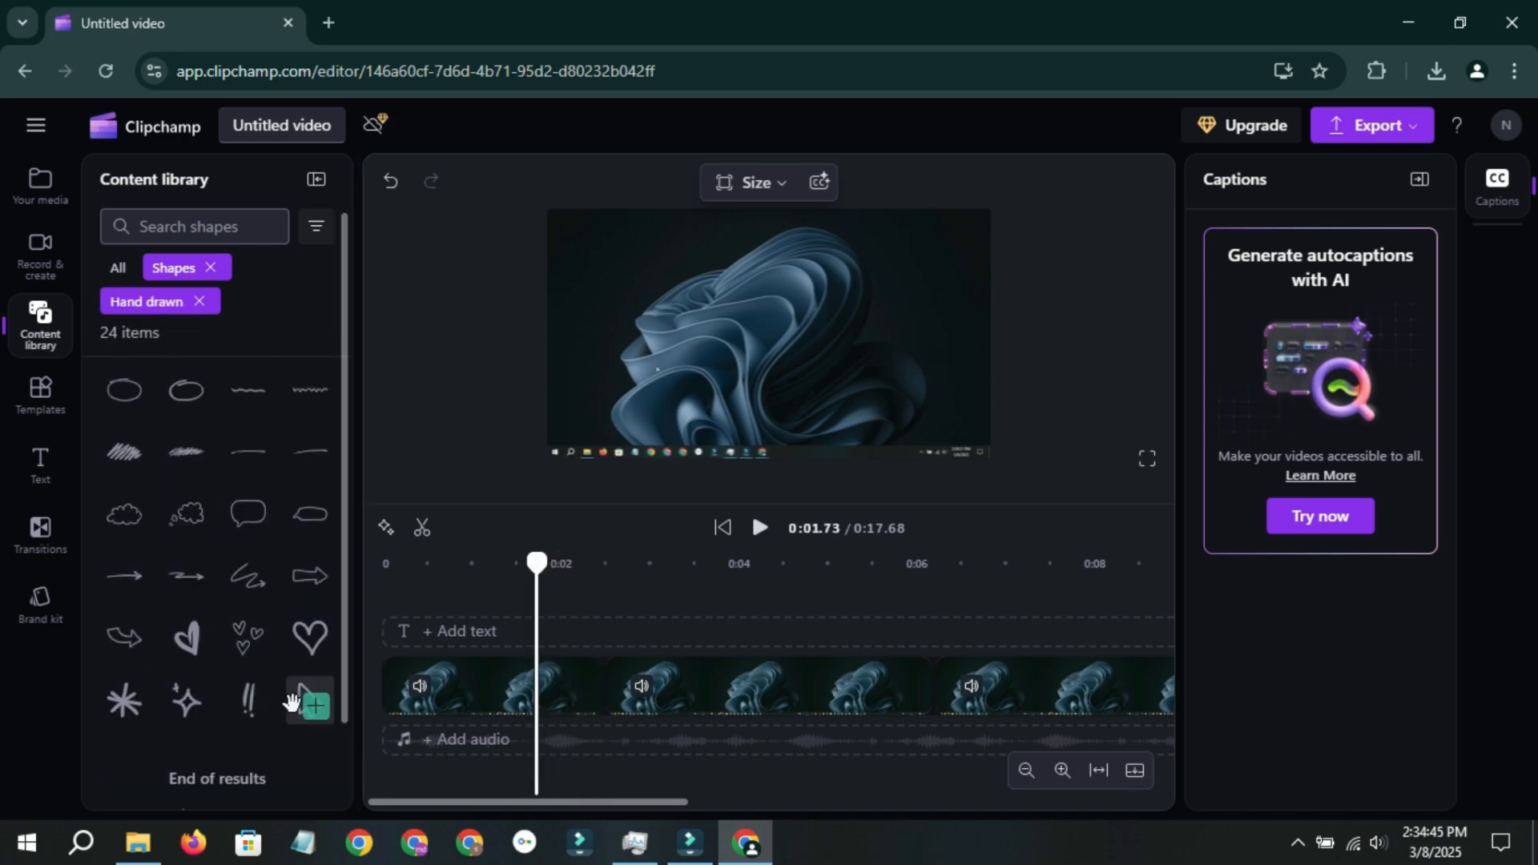
mouse_move(310, 702)
mouse_down()
mouse_move(508, 673)
mouse_move(560, 641)
mouse_up()
click(579, 653)
drag(836, 419, 968, 410)
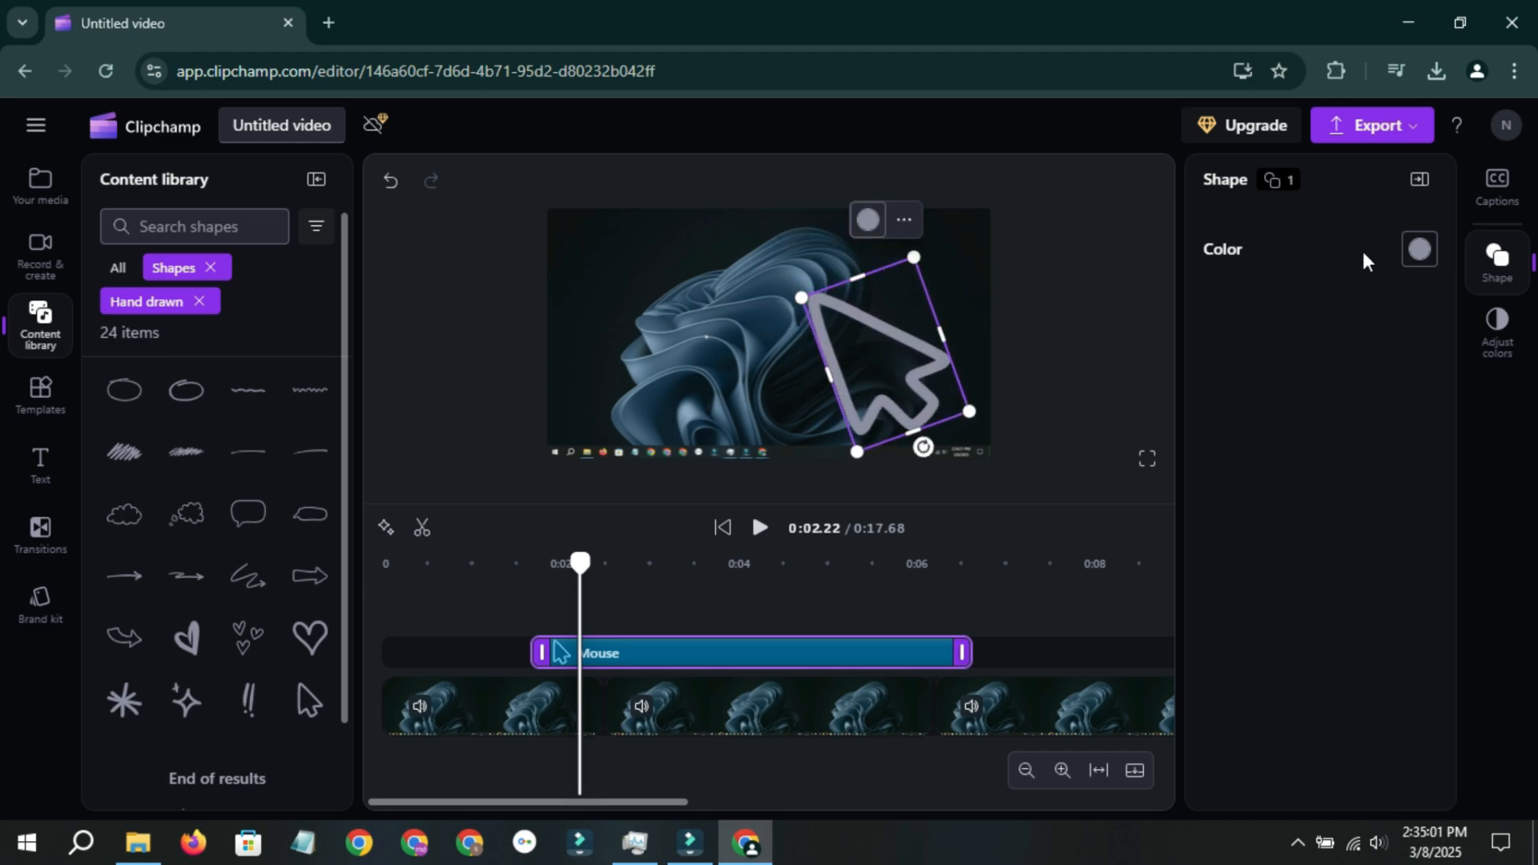
Recolour the hand-drawn Mouse shape with the custom lime green #BAFF00.
click(1425, 261)
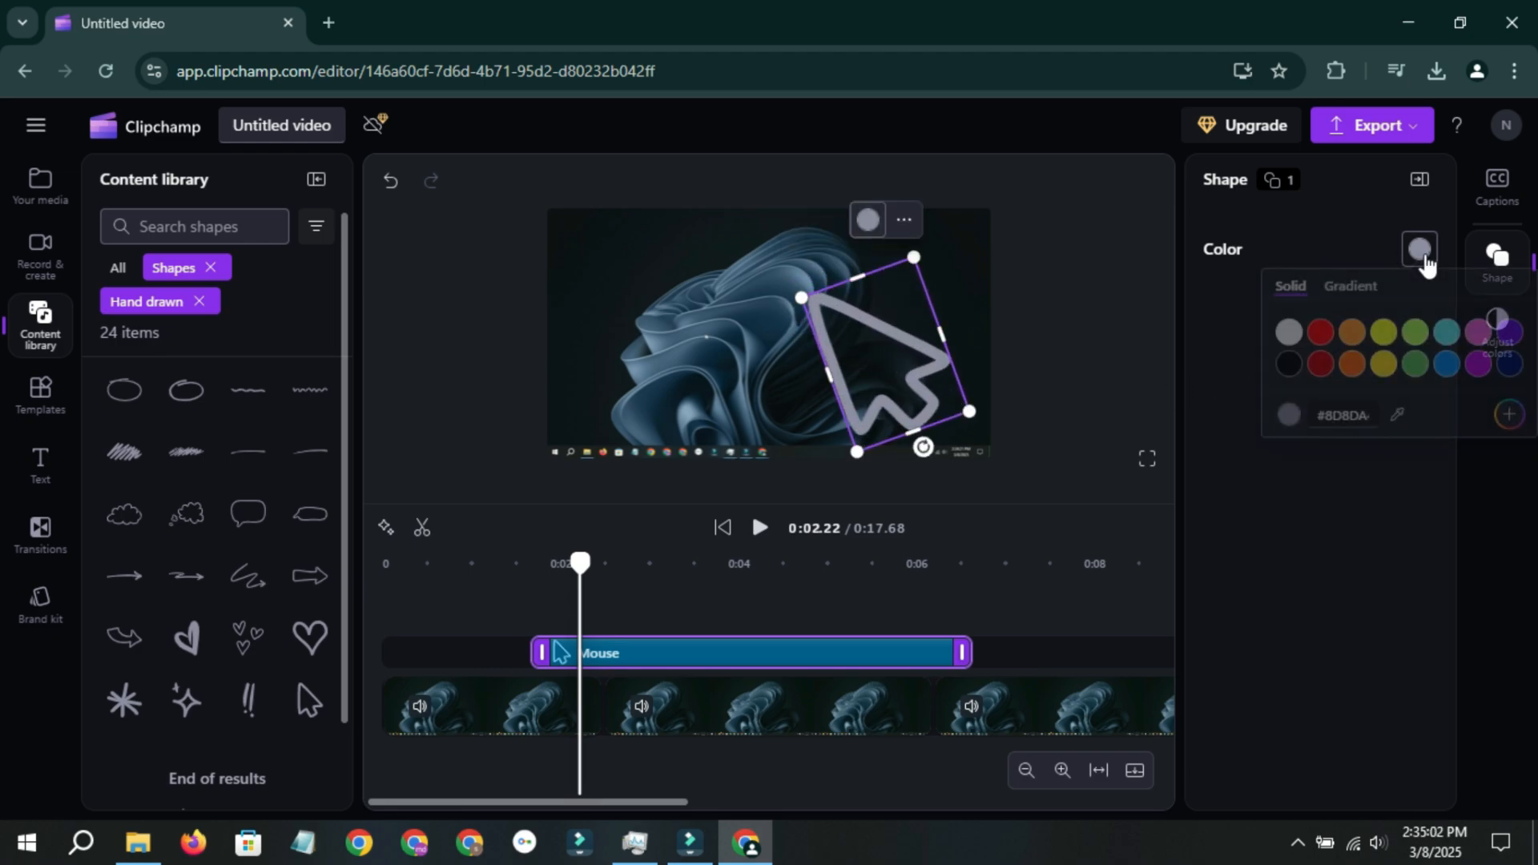
click(1510, 422)
click(1339, 476)
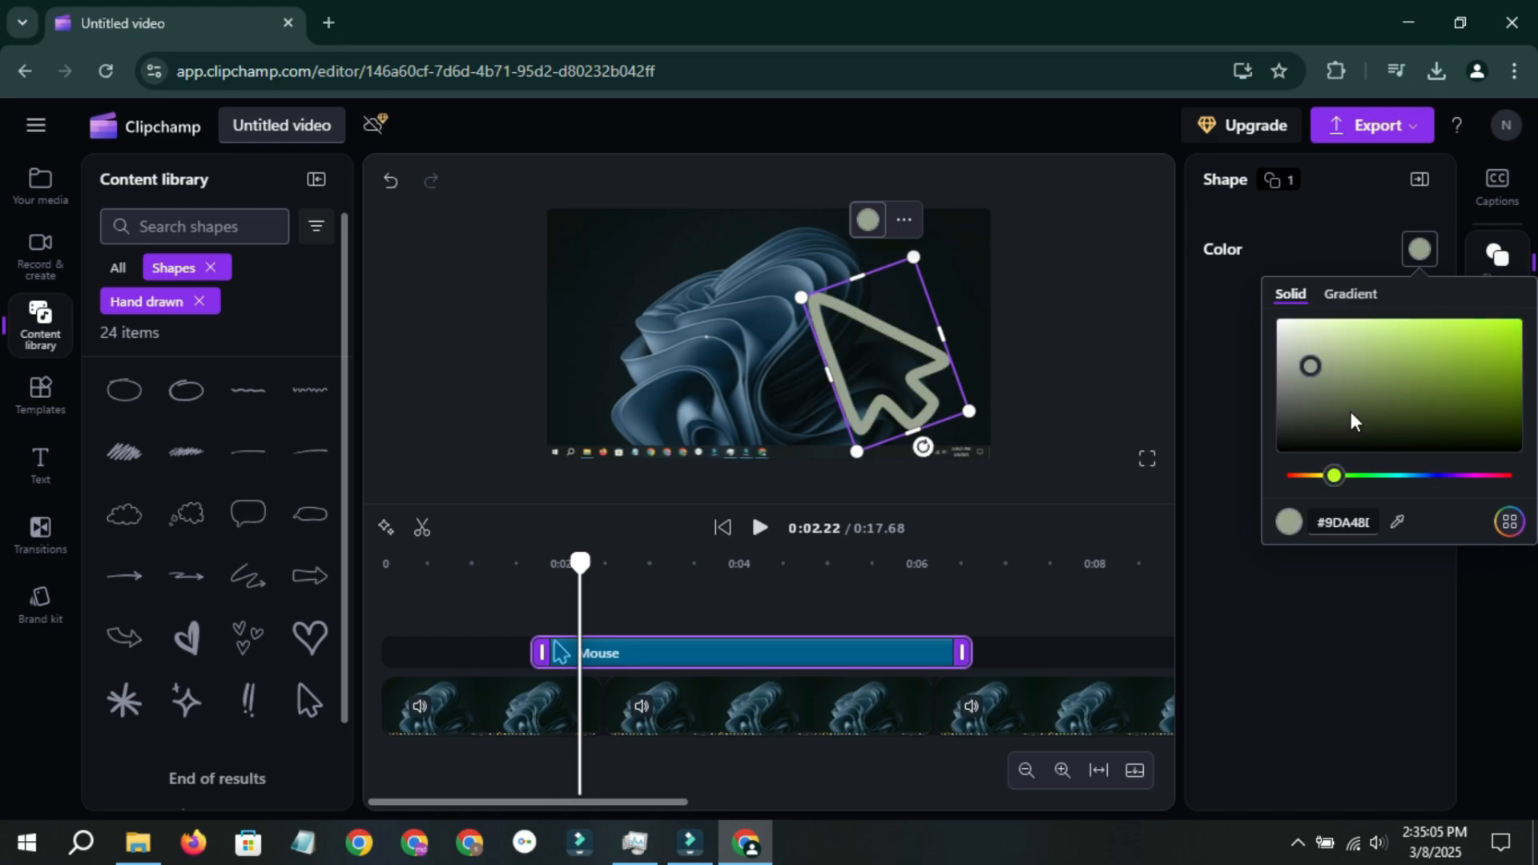
click(1517, 322)
click(1255, 255)
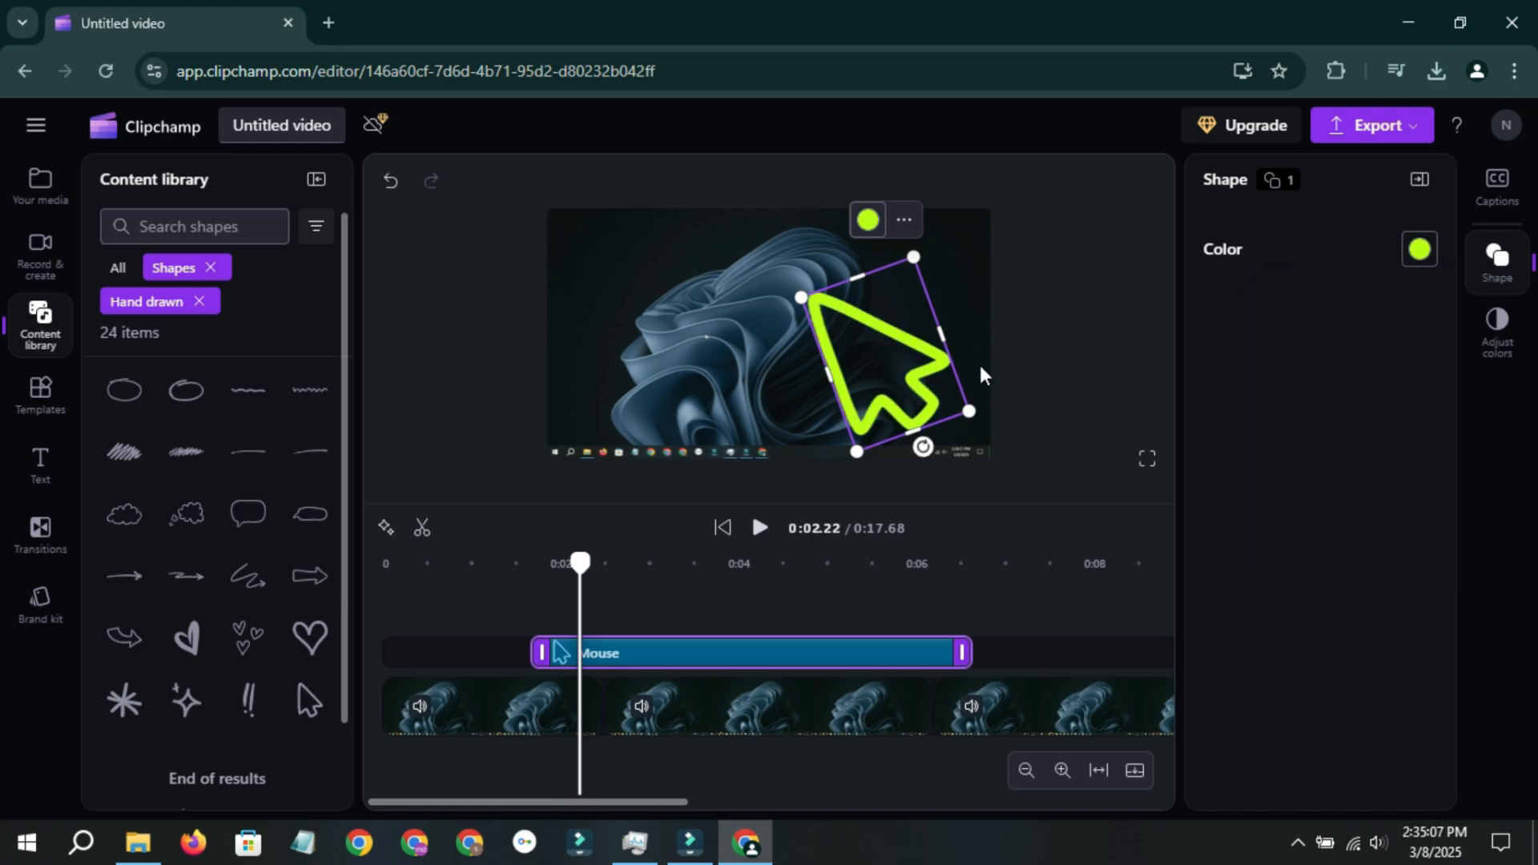
click(1051, 345)
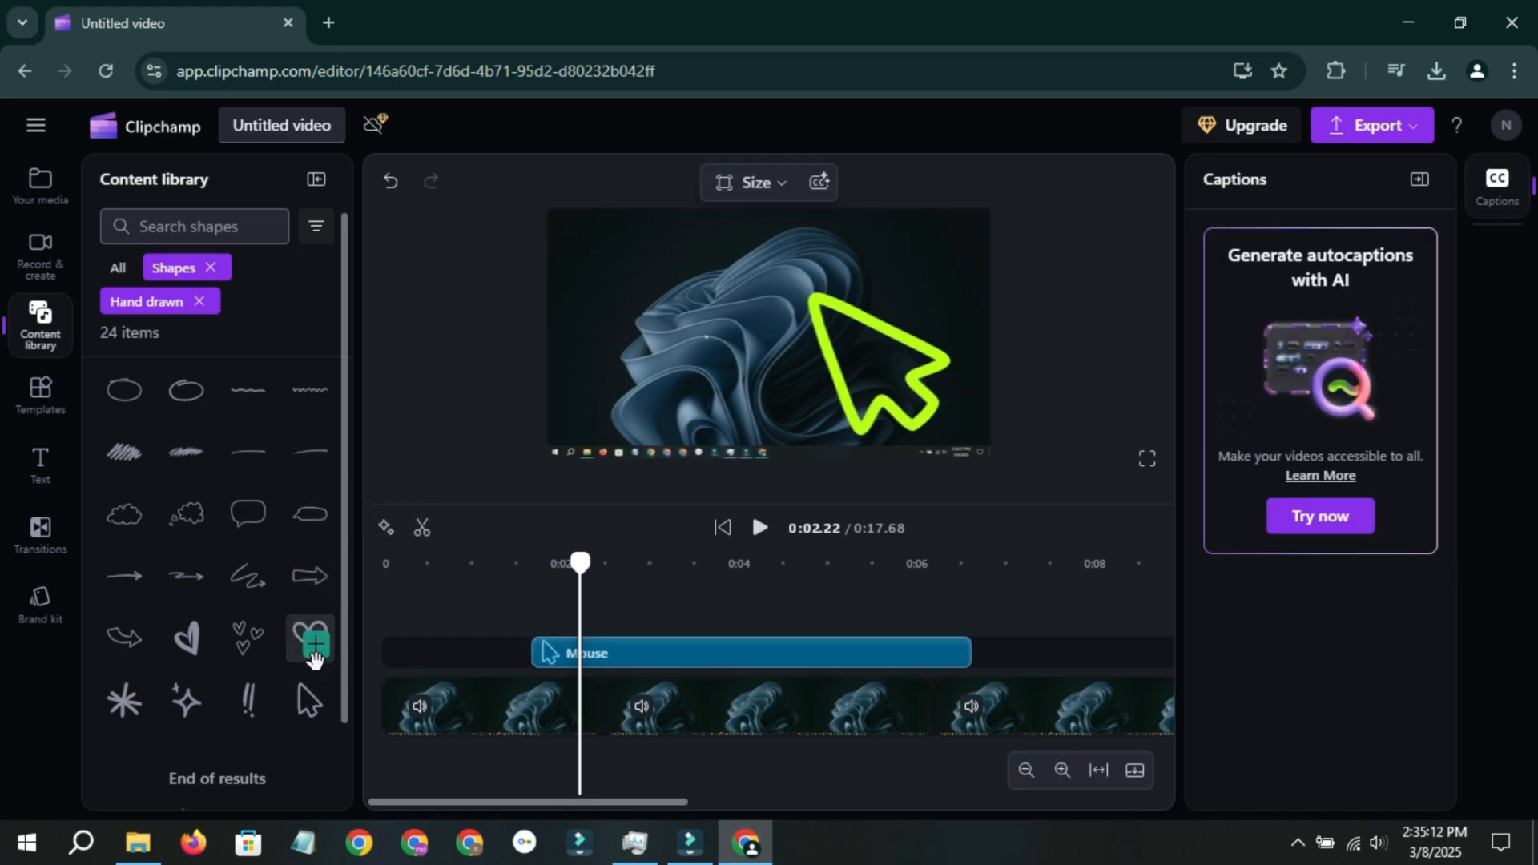
Switch the content library from the Hand drawn shapes to the Basic shapes and look through them.
scroll(248, 705, down, 1)
scroll(172, 522, up, 1)
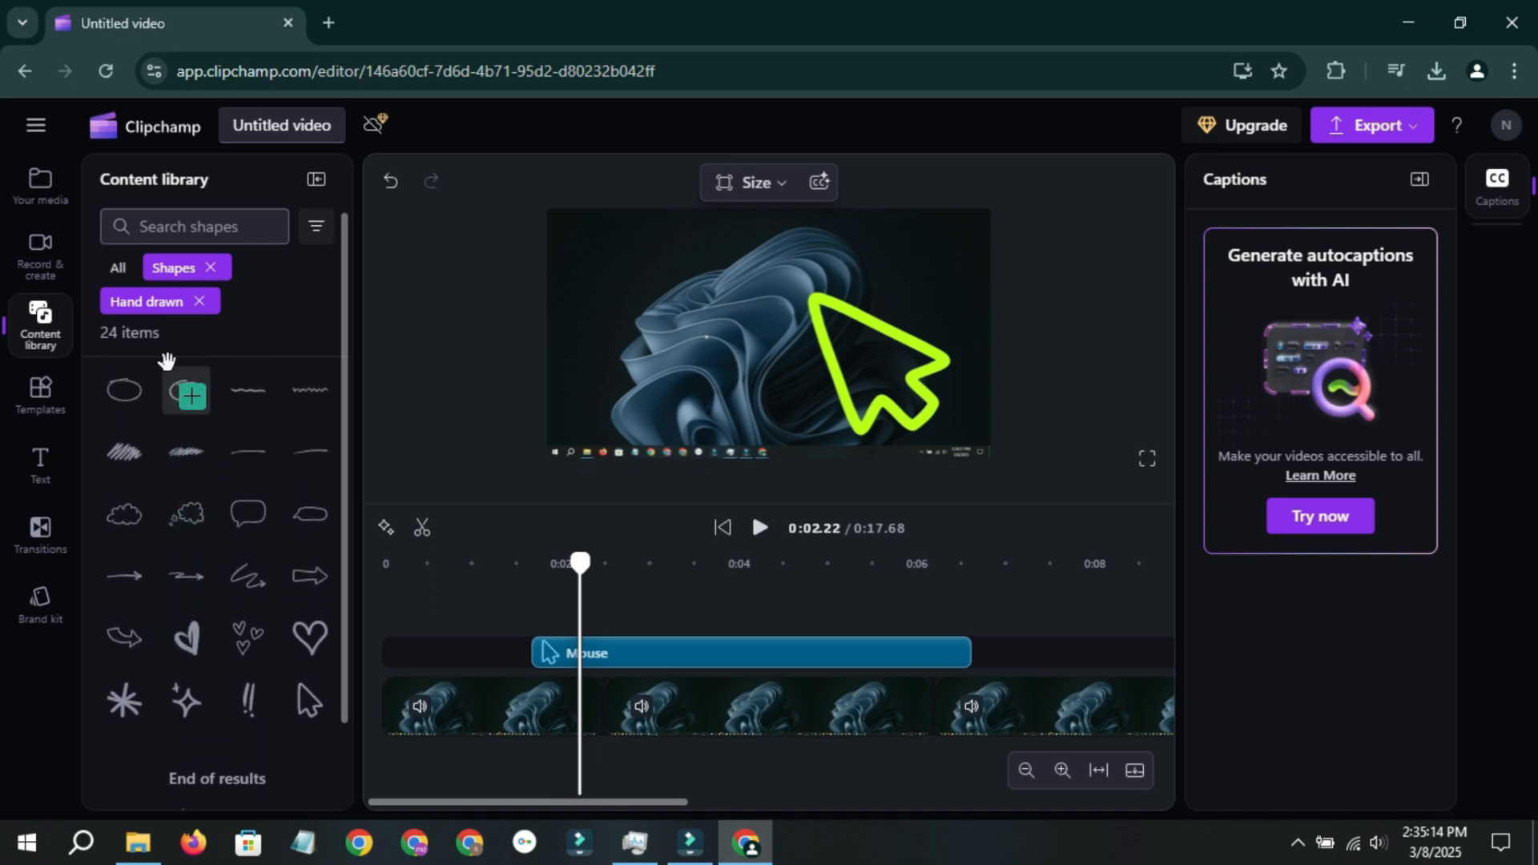
click(200, 301)
click(244, 405)
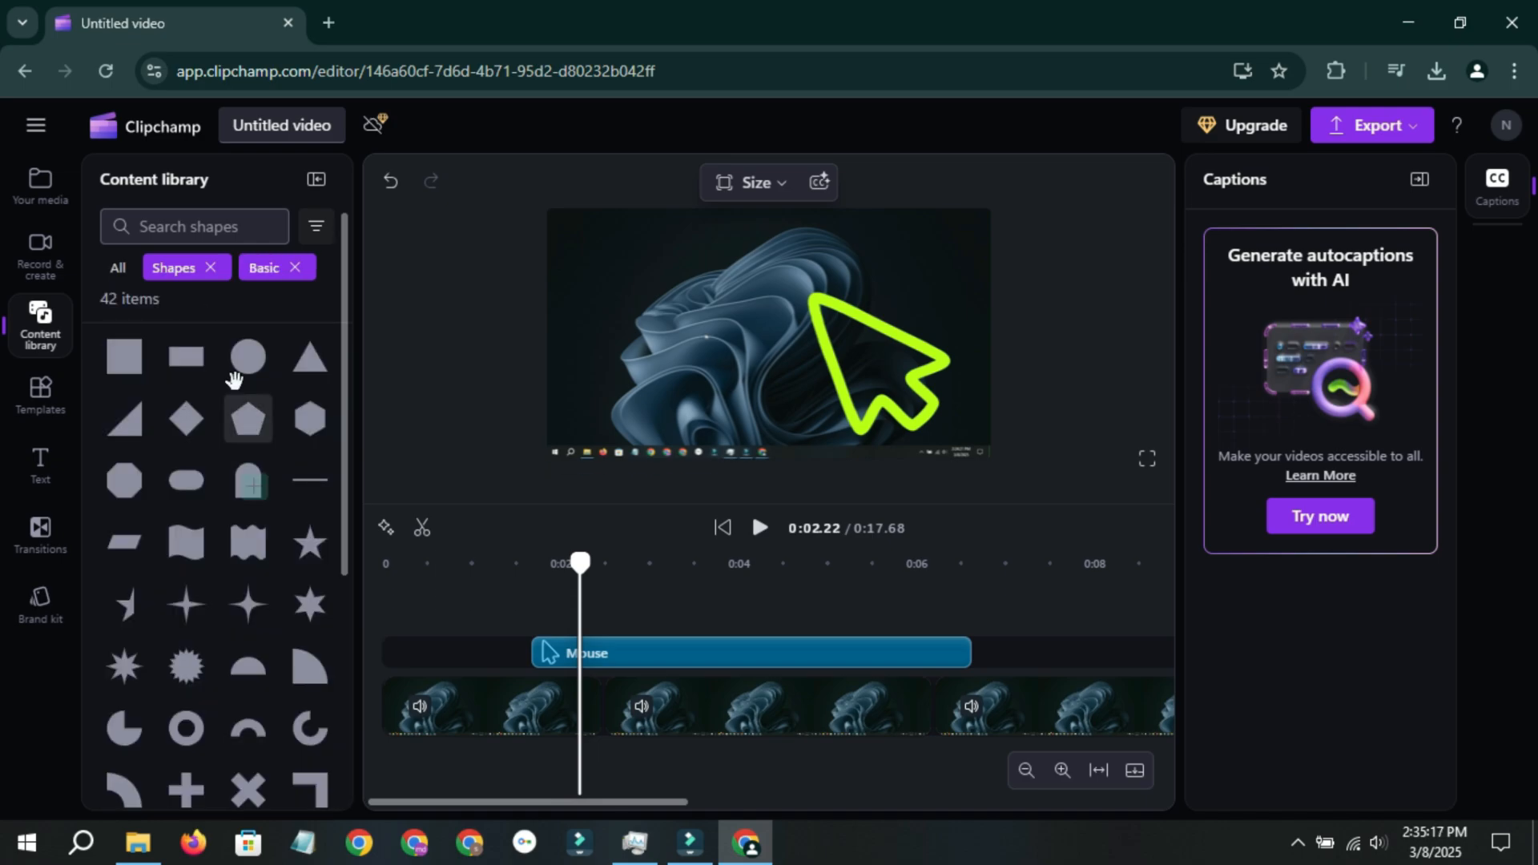
scroll(164, 437, down, 4)
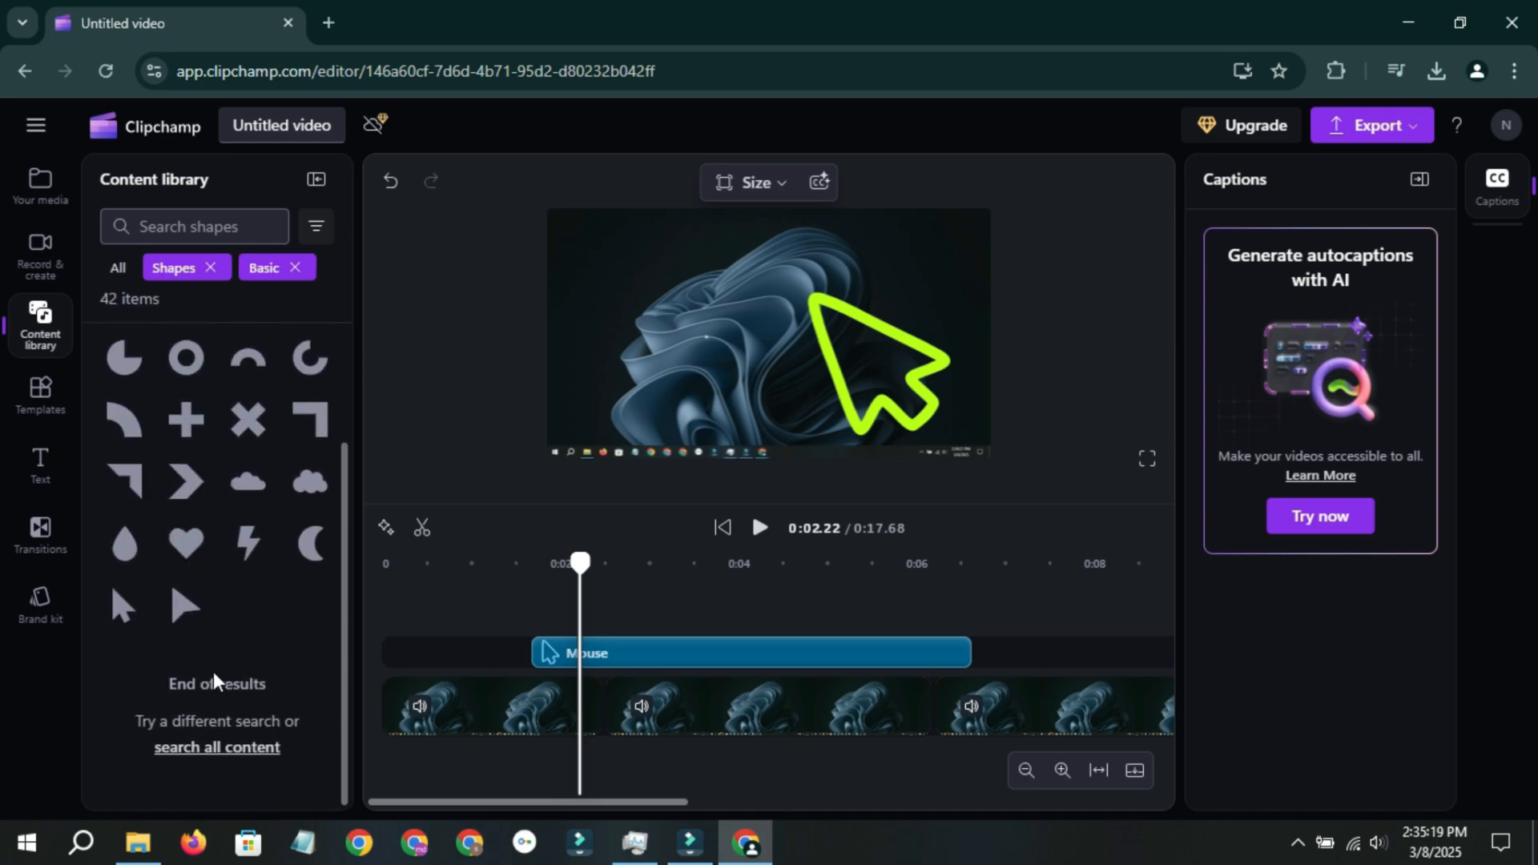
Try the Basic Mouse shape in white, shrunk and moved toward the frame's upper left, and delete it.
click(125, 613)
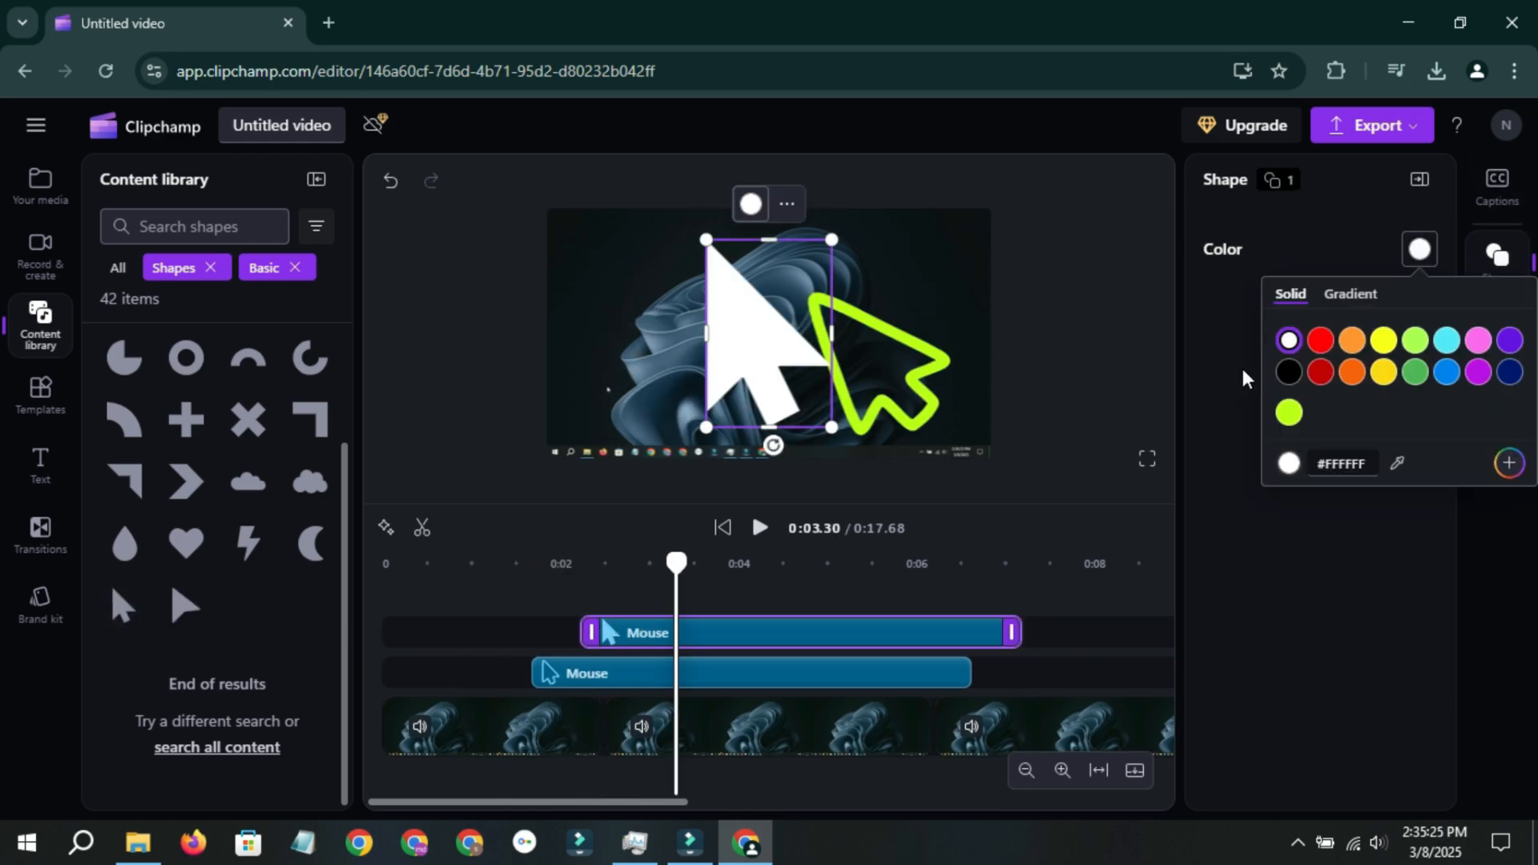
click(1071, 353)
drag(774, 371, 673, 313)
click(789, 414)
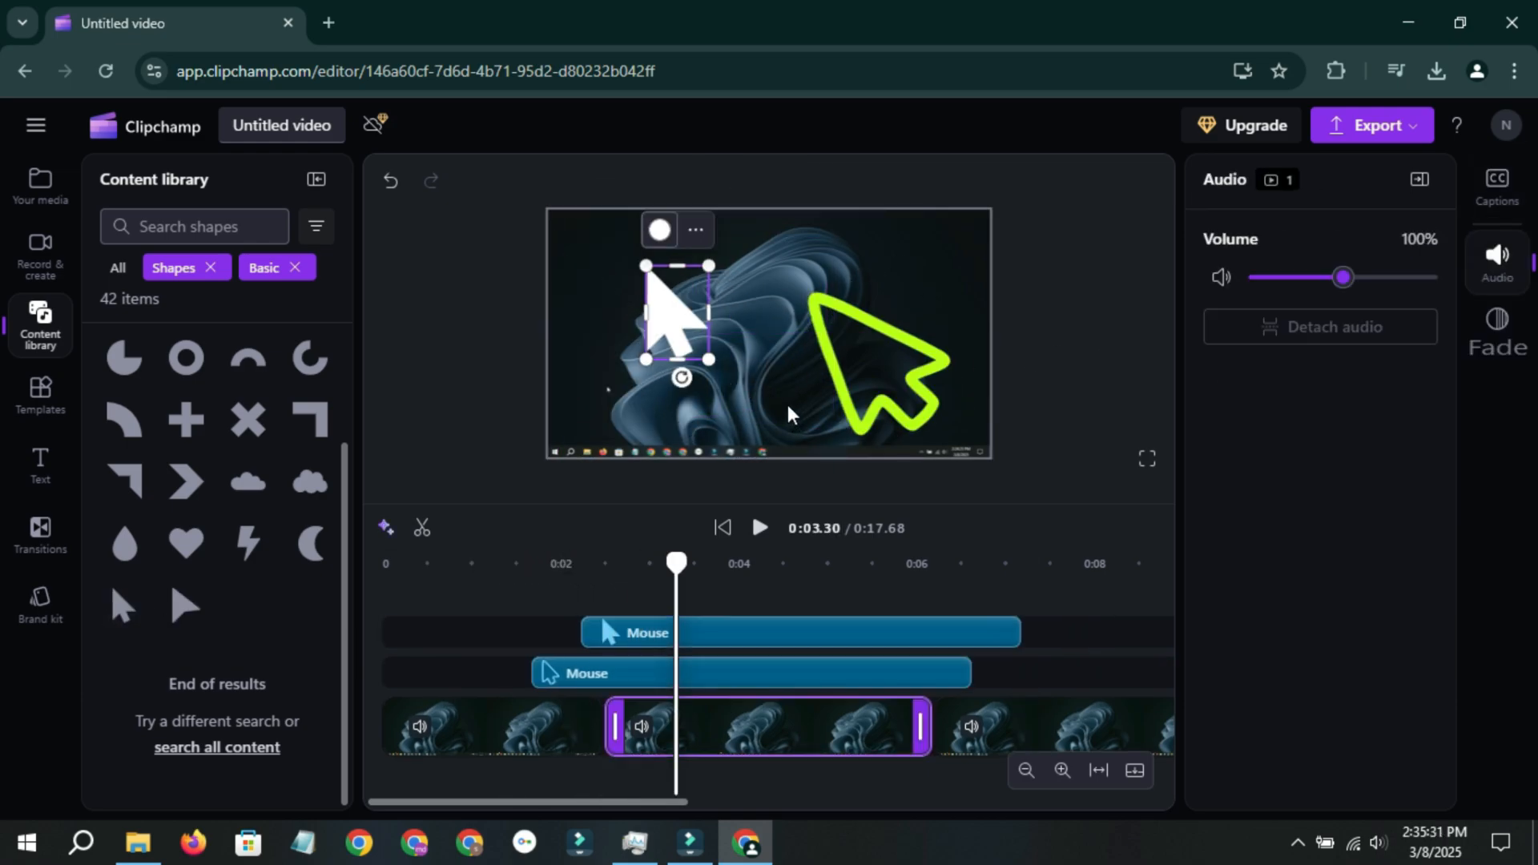
click(616, 631)
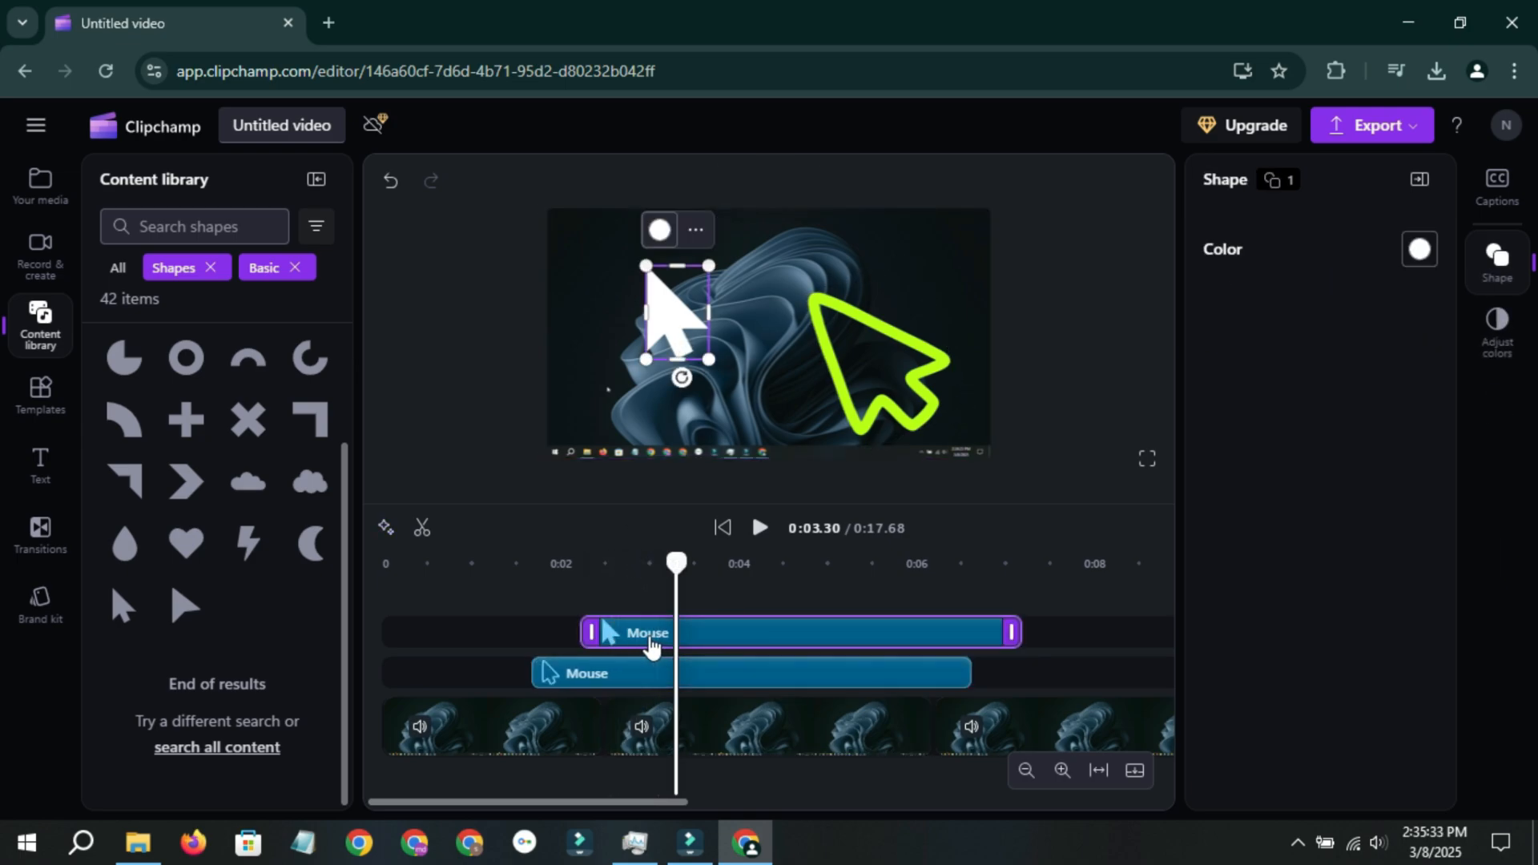
key(Delete)
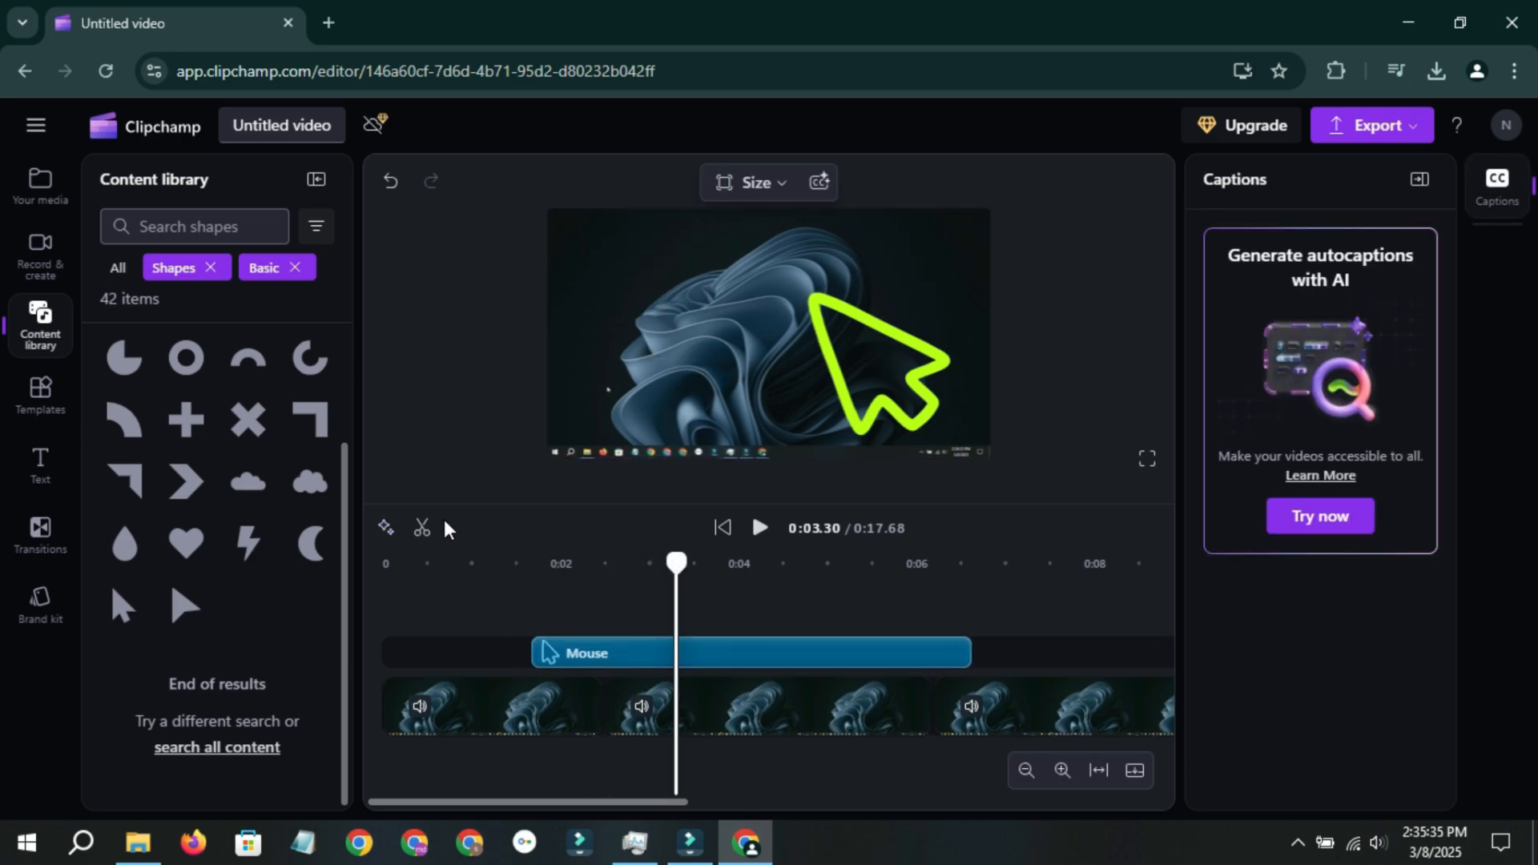
Add a Circle 3 quarter shape above the Mouse clip, coloured #BAFF00 and shrunk into the frame's upper-left area.
drag(125, 358, 561, 637)
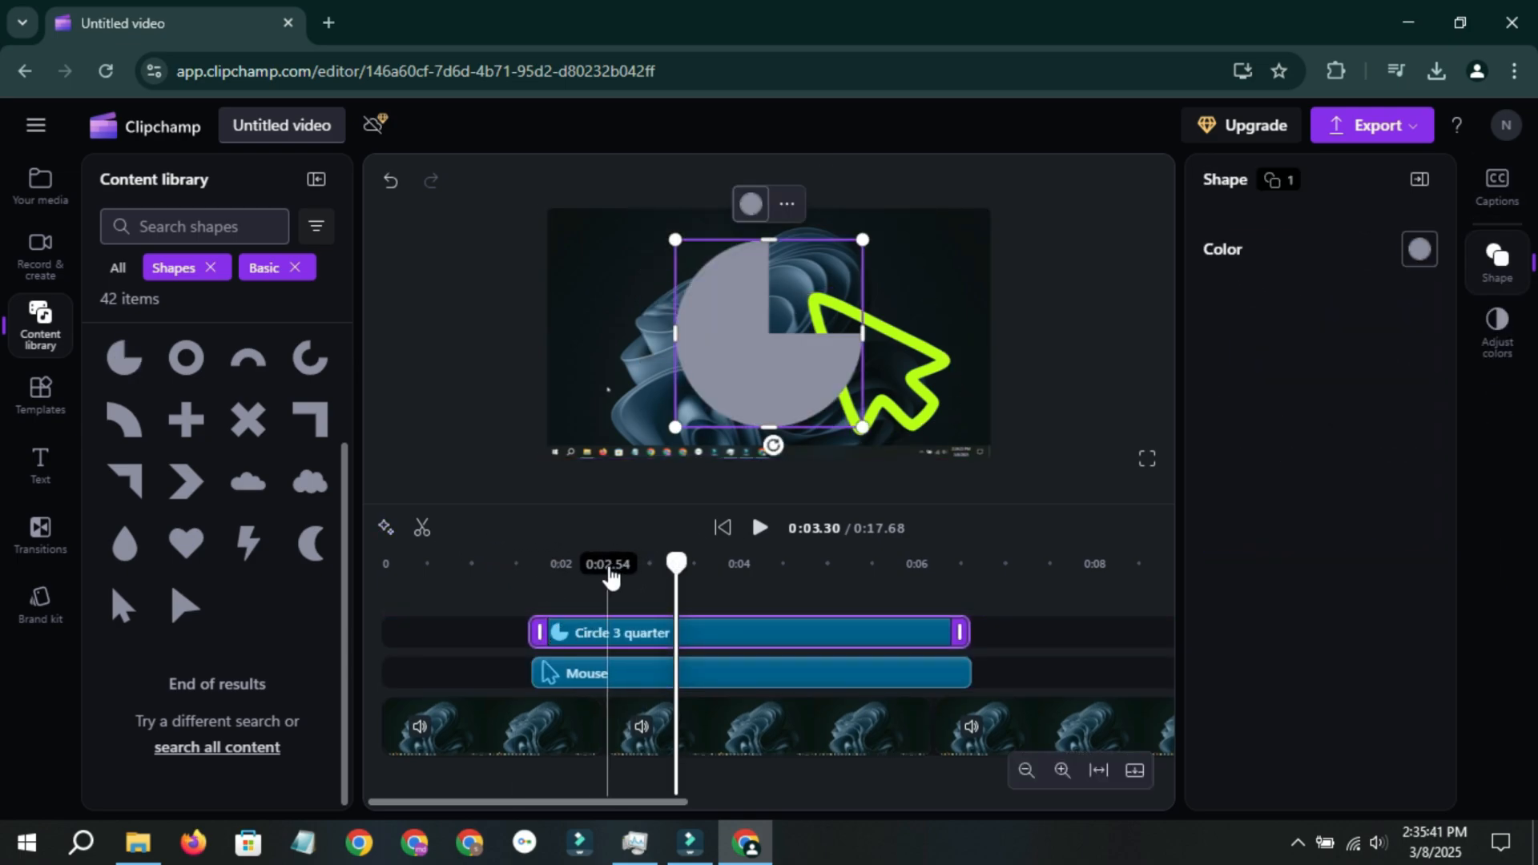
drag(781, 328, 688, 329)
click(1420, 249)
click(1287, 415)
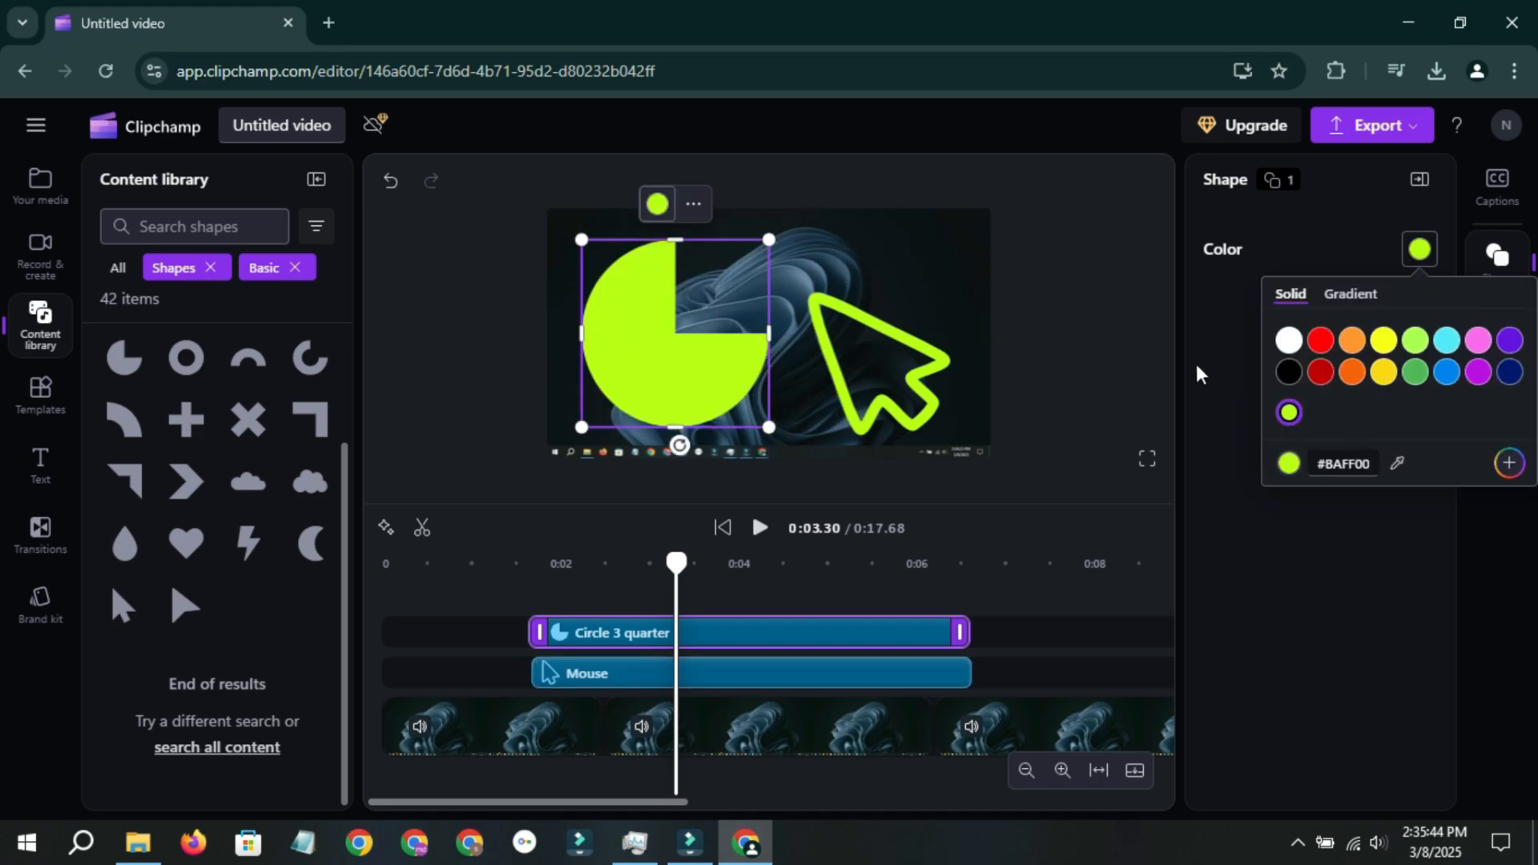
click(1132, 329)
drag(749, 413, 632, 292)
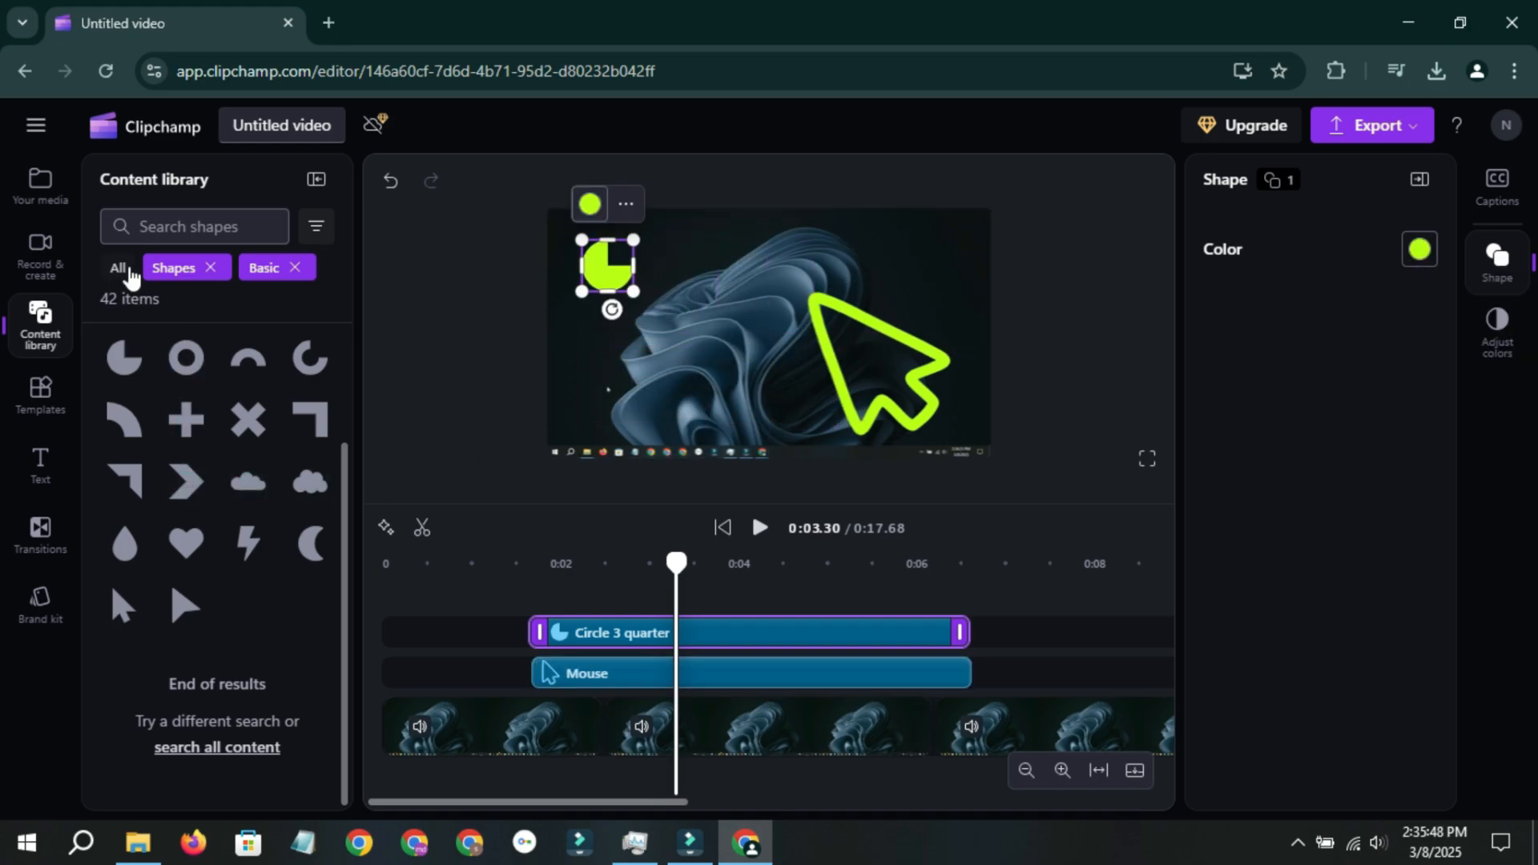
Look through the full content library and open the Rounded shapes collection.
click(211, 269)
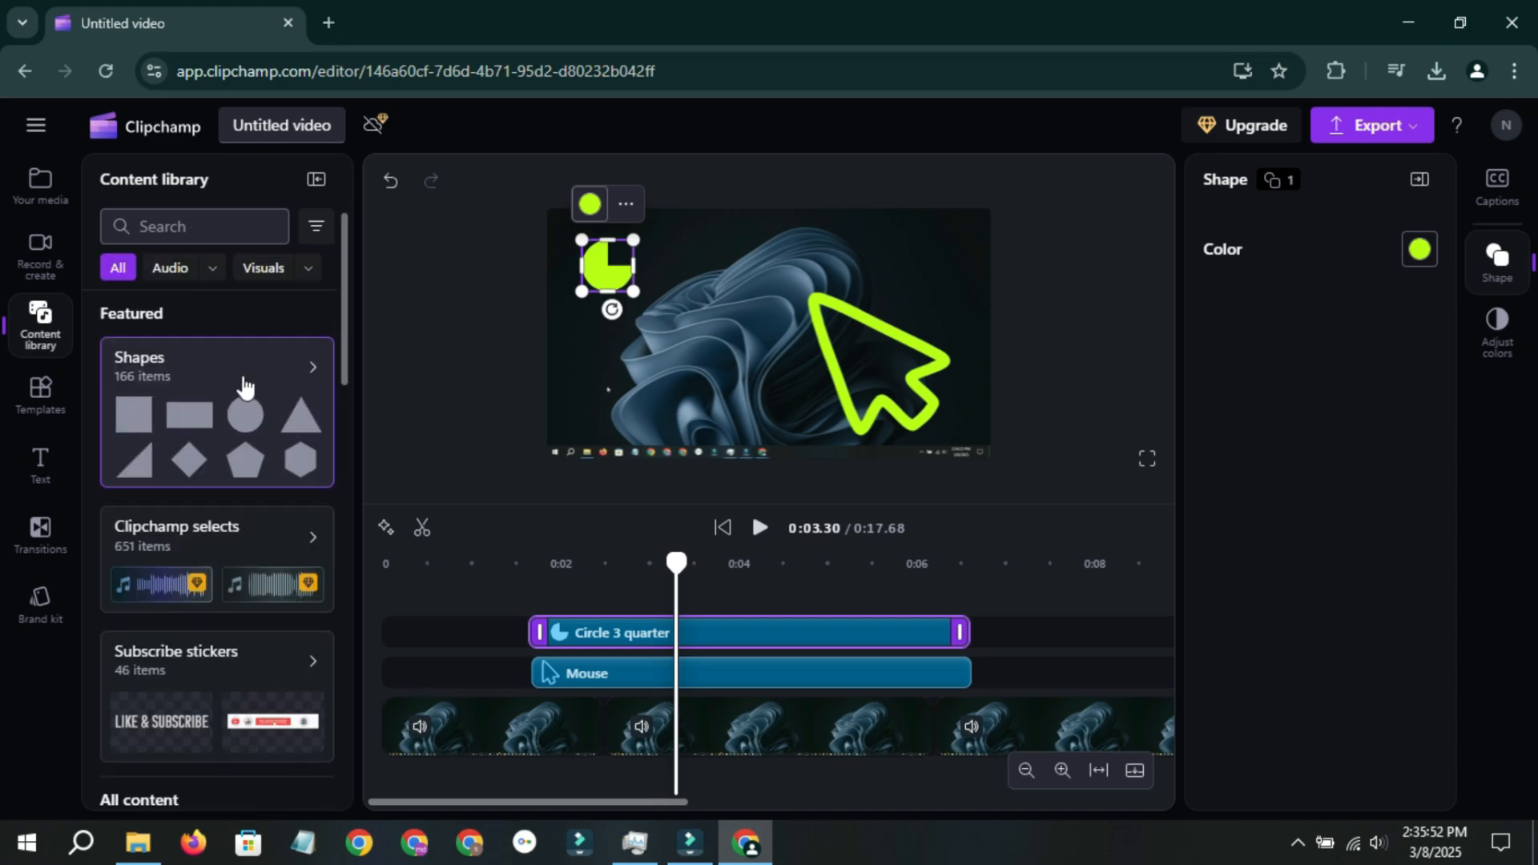
scroll(192, 385, down, 2)
scroll(192, 369, up, 2)
scroll(206, 505, down, 5)
drag(356, 401, 172, 325)
click(292, 363)
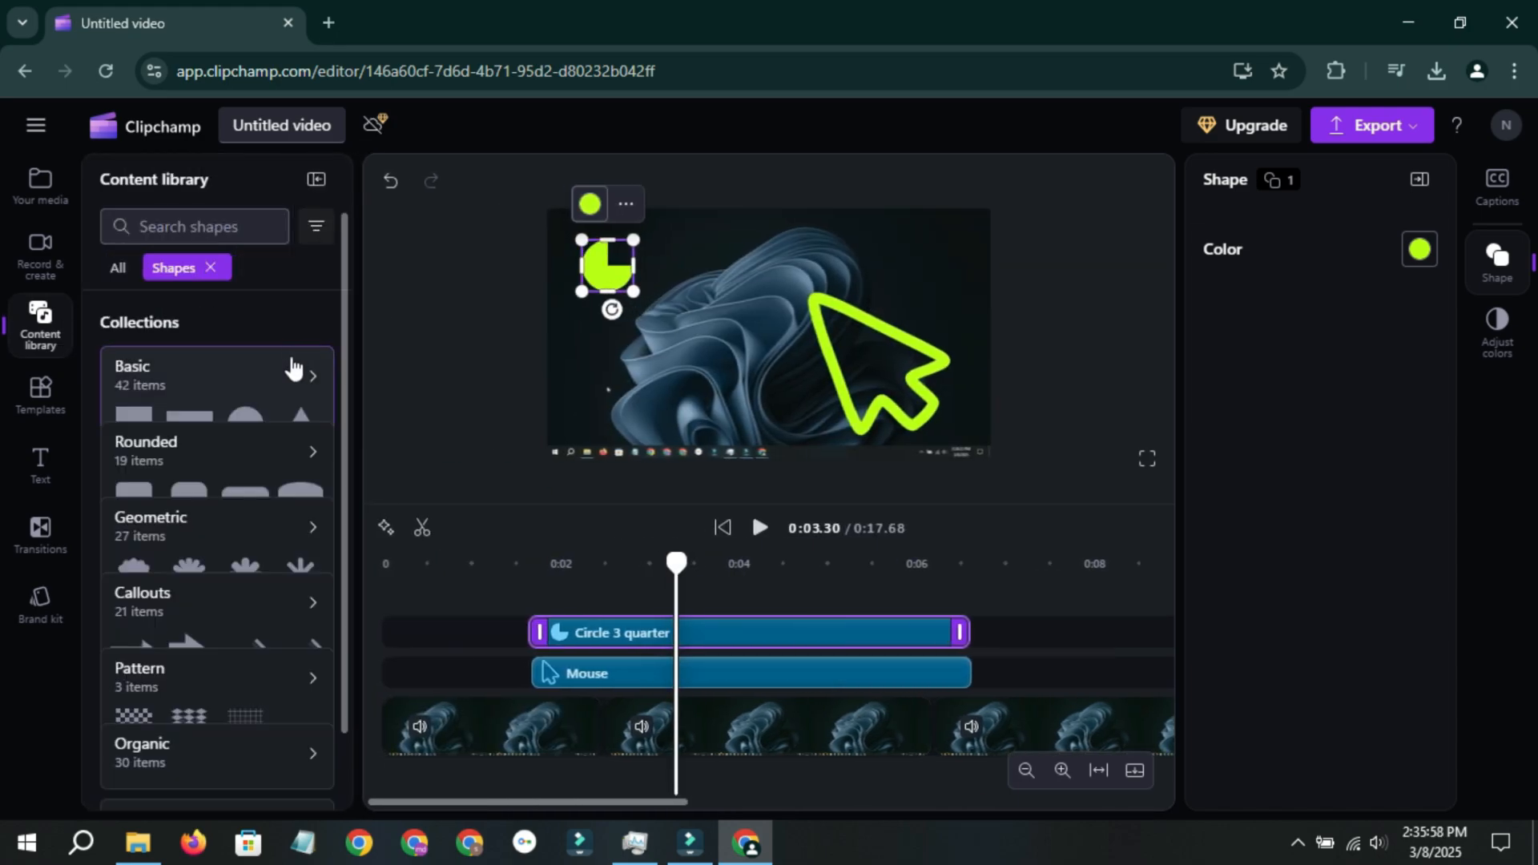
scroll(229, 384, down, 2)
click(244, 419)
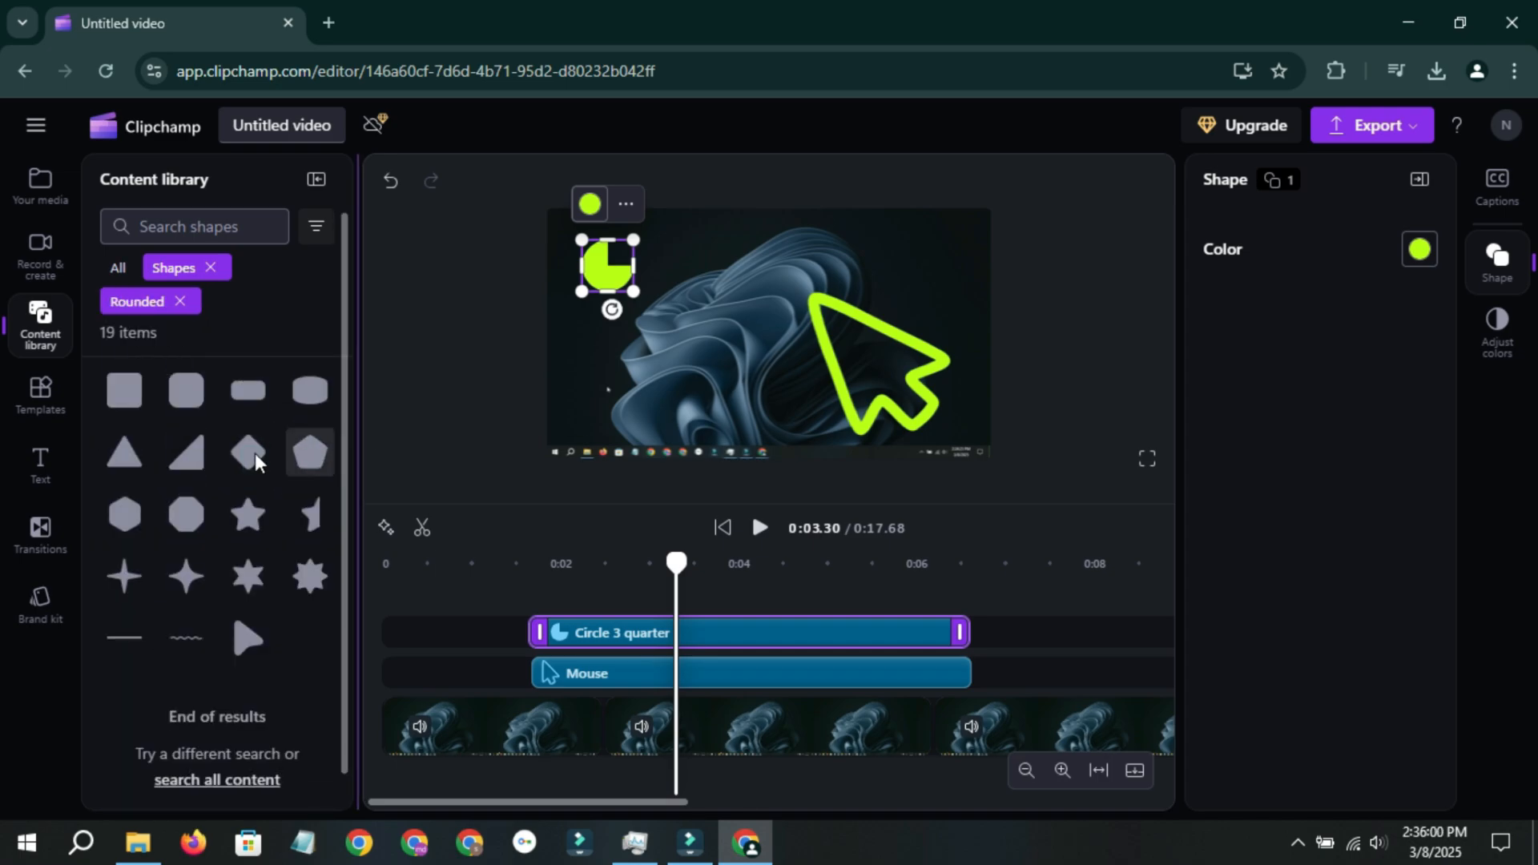
Add a rounded Square above the Circle 3 quarter clip, start it earlier, and reshape it into a wide bar beside the mouse arrow.
click(125, 396)
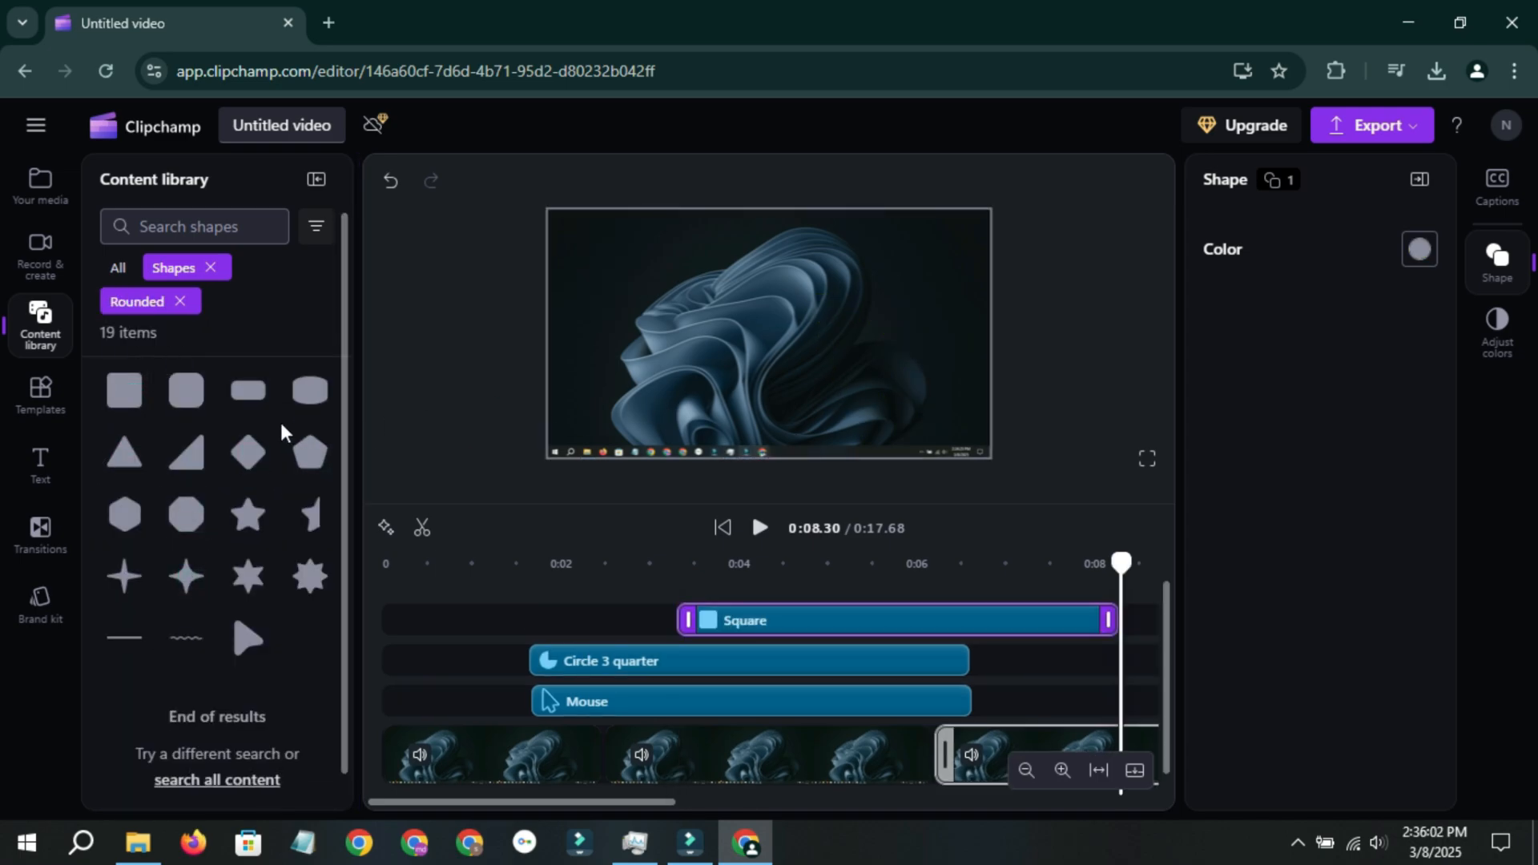
drag(939, 629, 814, 622)
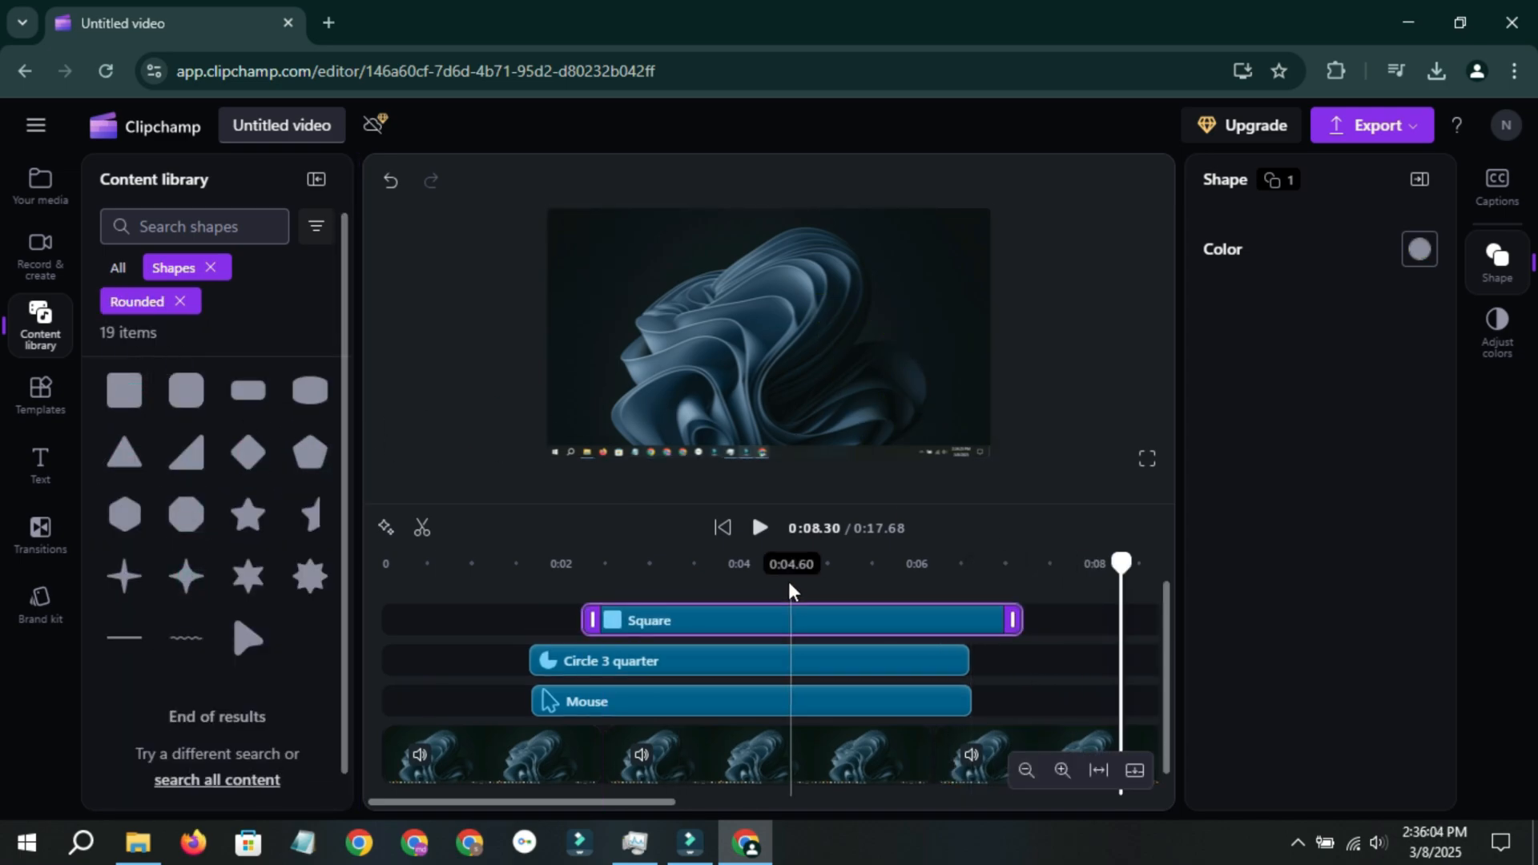
click(790, 565)
drag(790, 565, 726, 584)
click(790, 384)
drag(862, 426, 786, 354)
drag(703, 384, 703, 362)
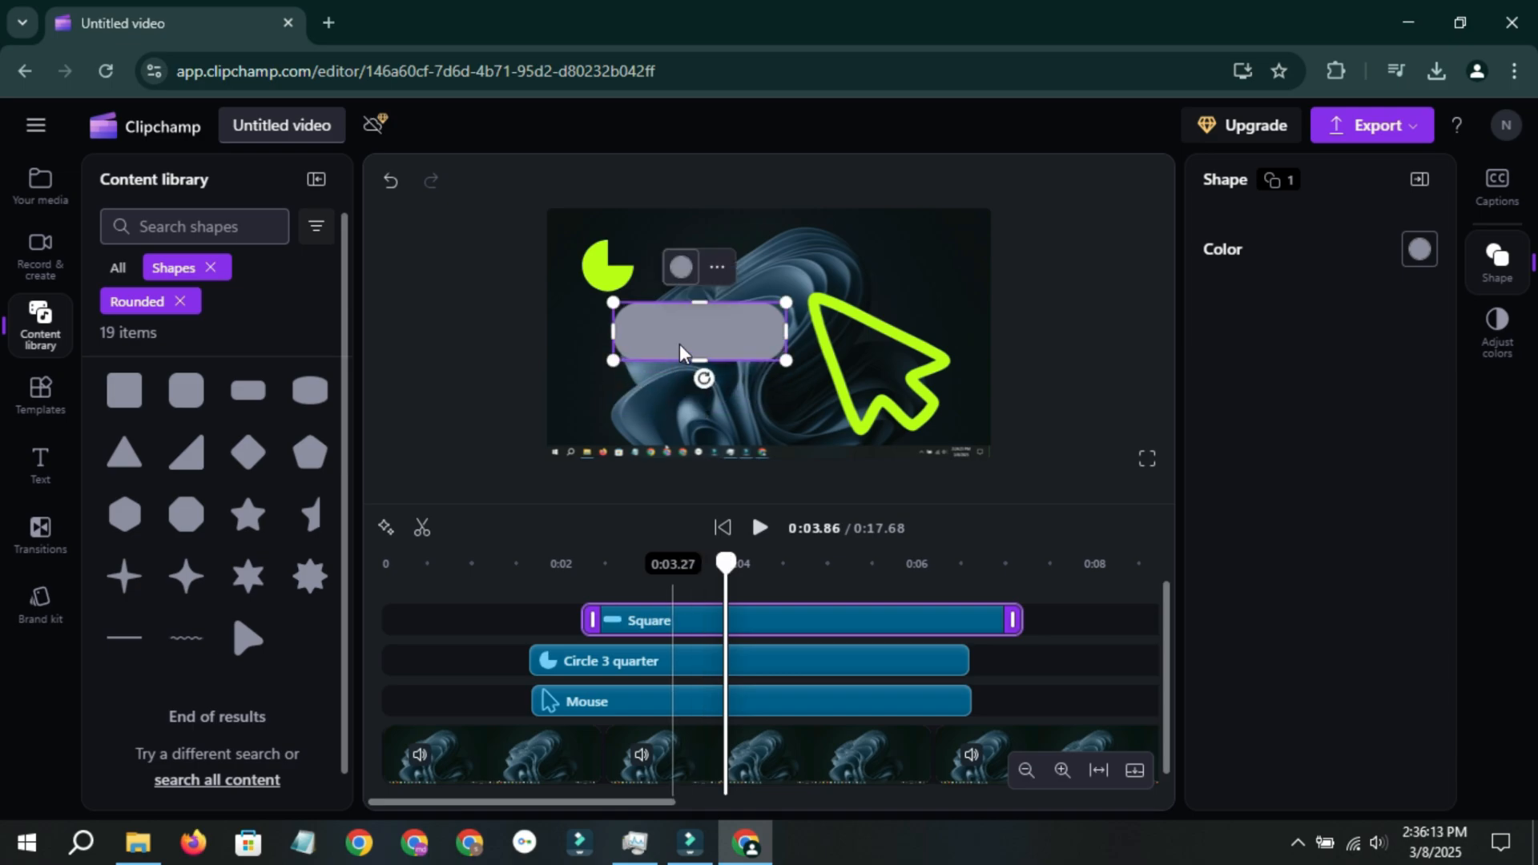
Recolour the Square bar with the saved lime green #BAFF00.
click(1498, 335)
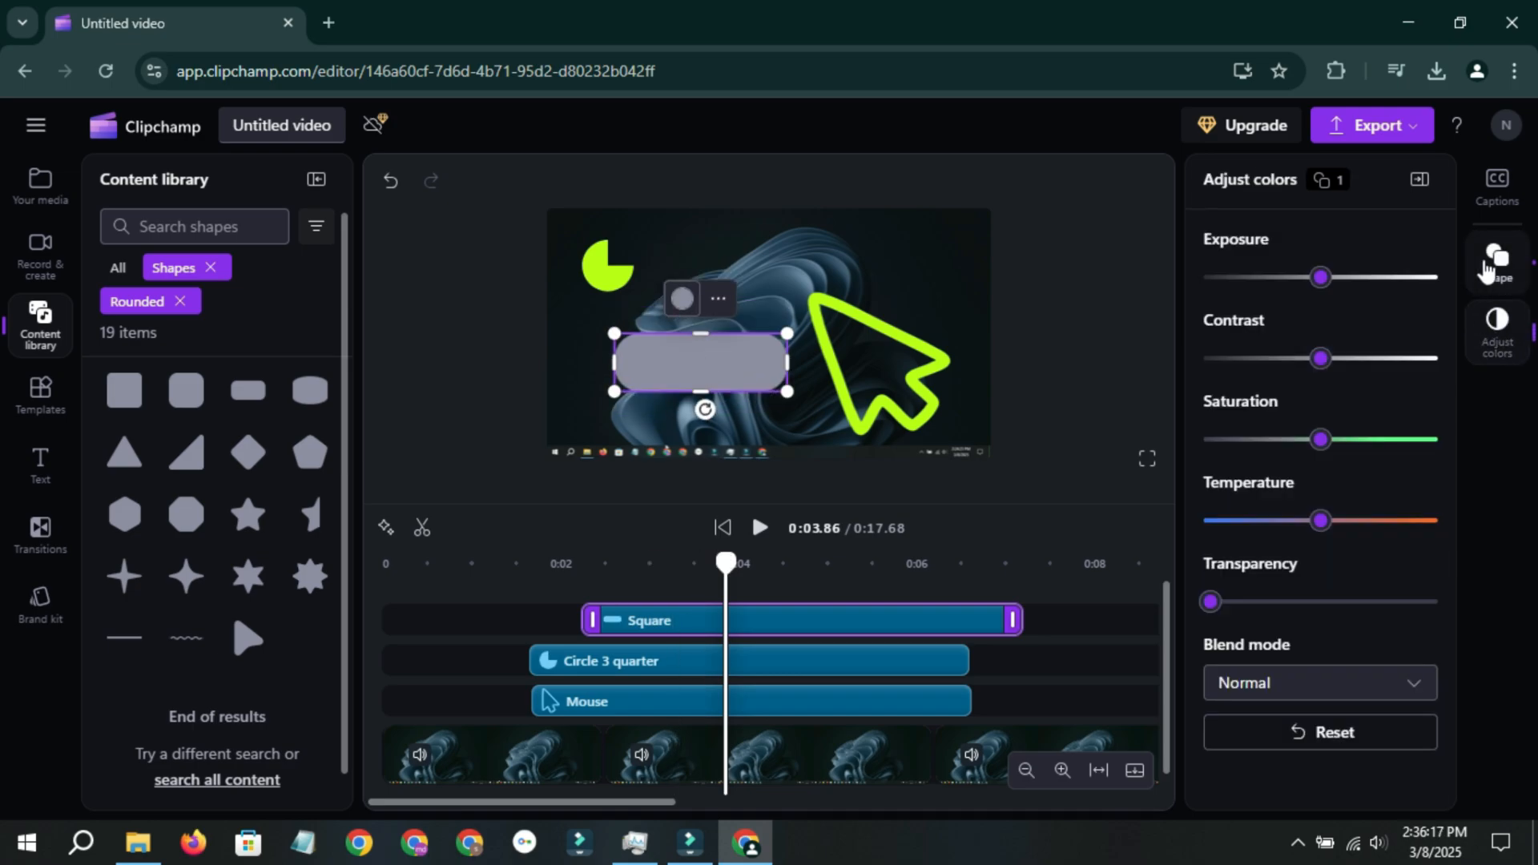
click(1487, 271)
click(1420, 250)
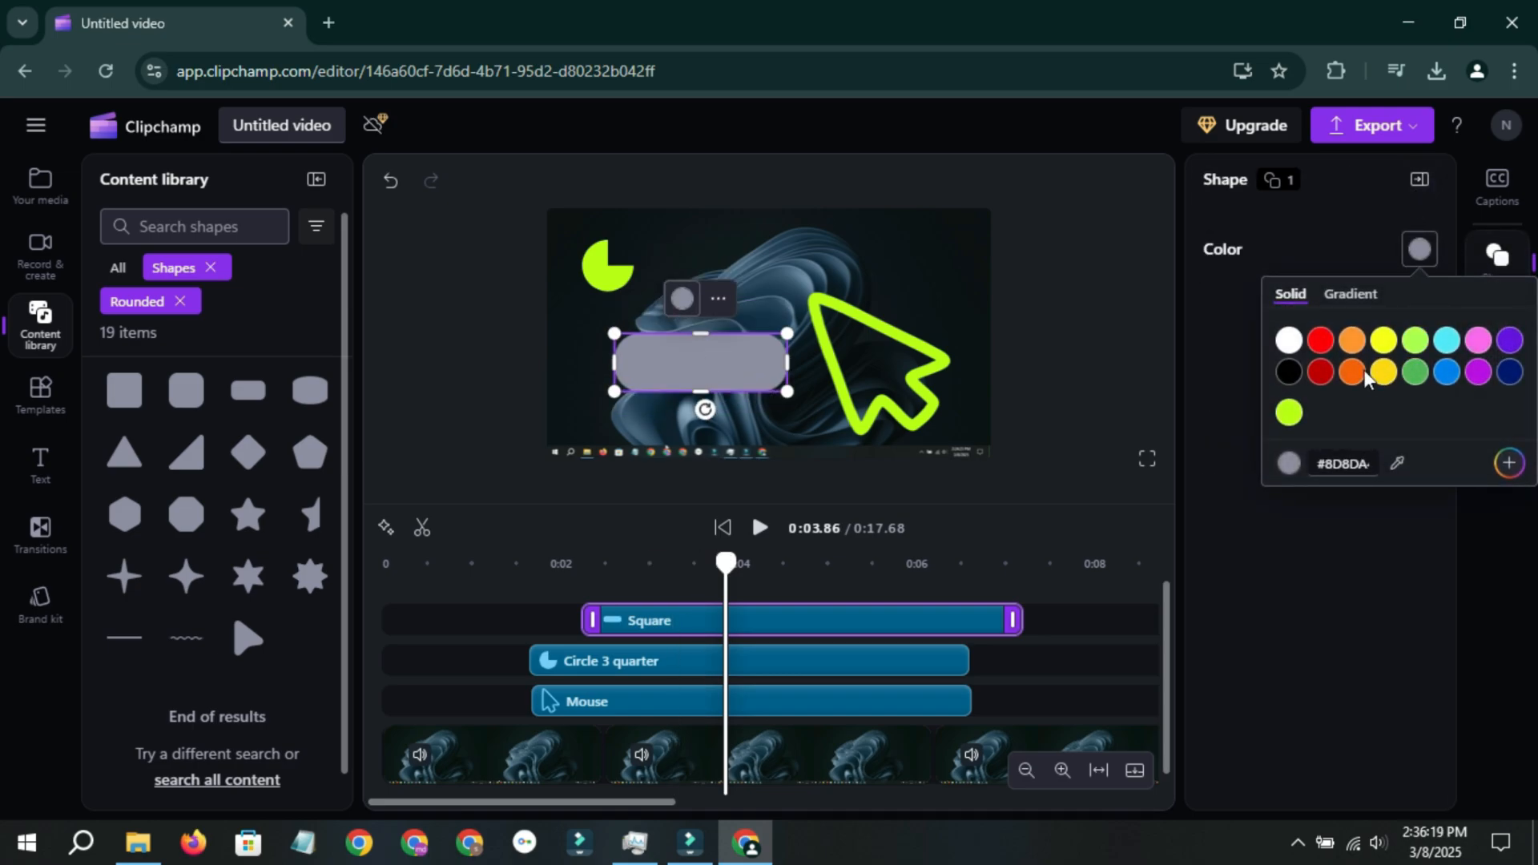
click(1289, 413)
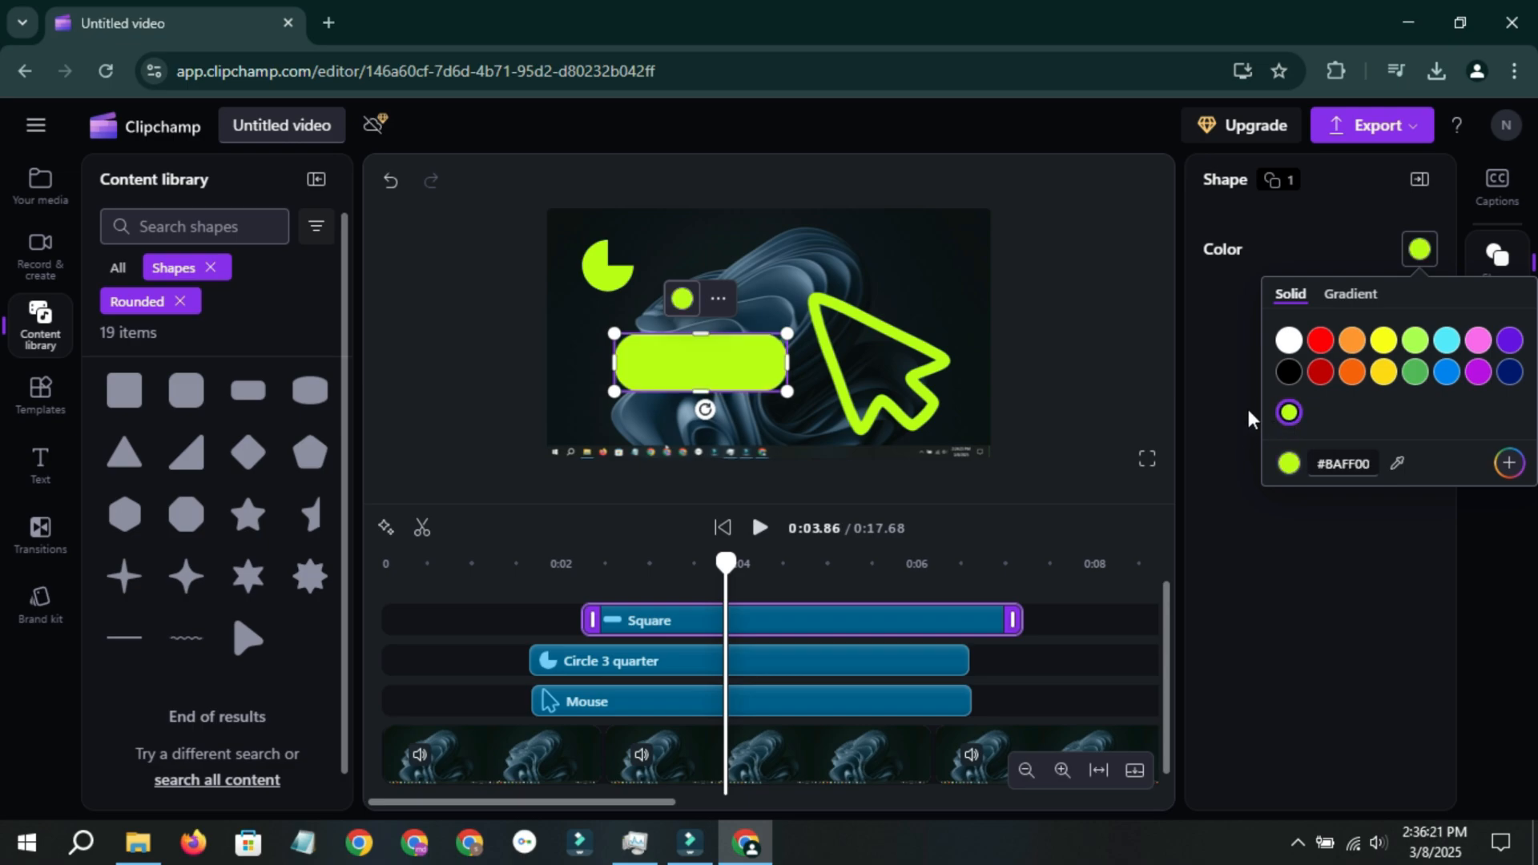
click(1250, 417)
Add plain text above the Square clip, fit it over the lime bar, and change its wording to "new".
click(40, 465)
drag(151, 301, 680, 631)
drag(765, 321, 696, 349)
double_click(696, 350)
text(He)
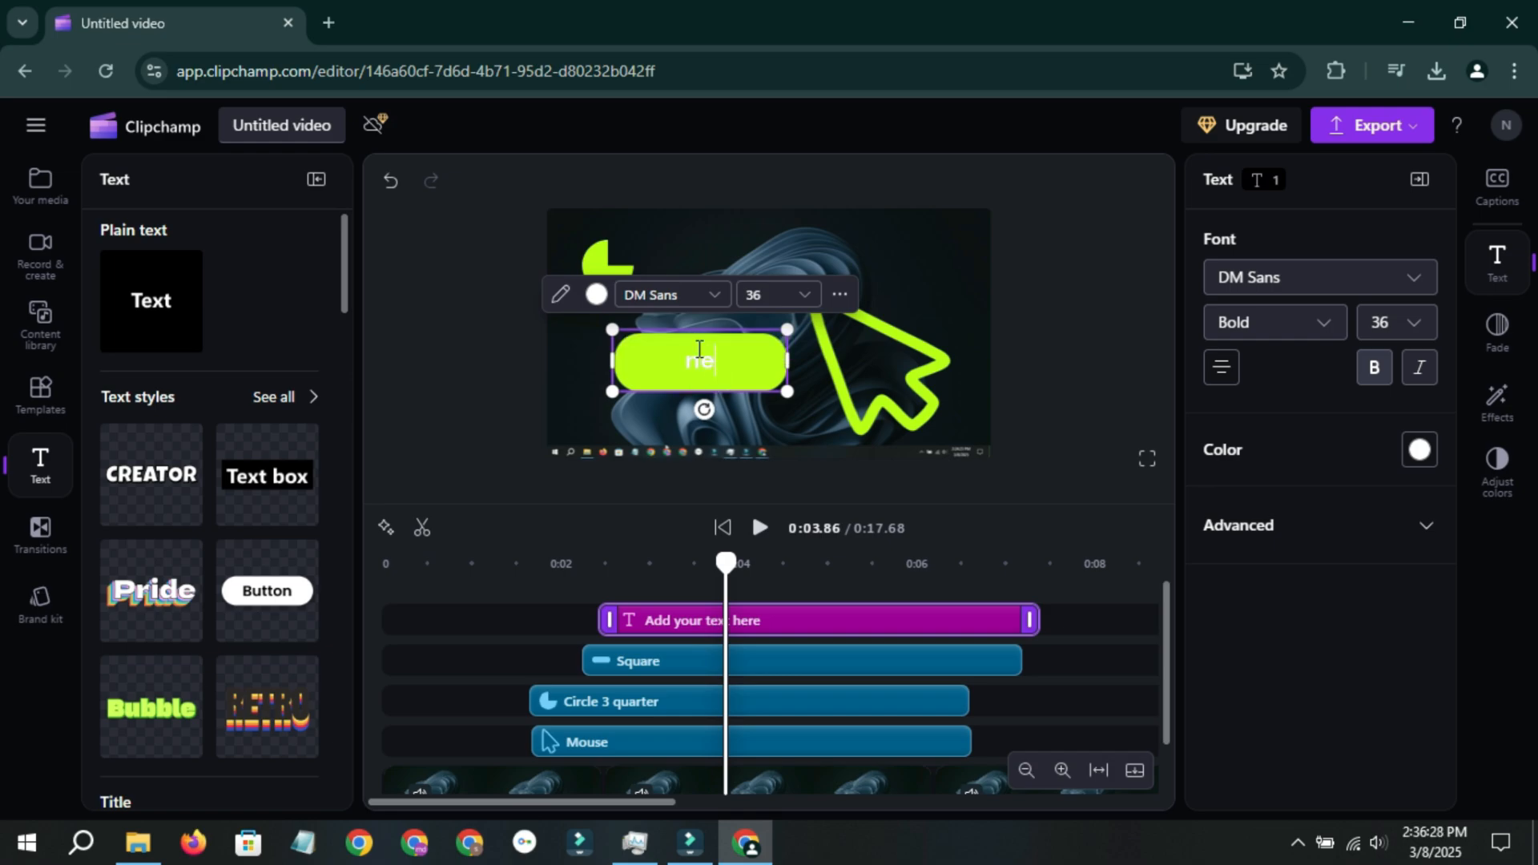
Recolour the "new" text on the lime bar black (#000000).
click(1420, 449)
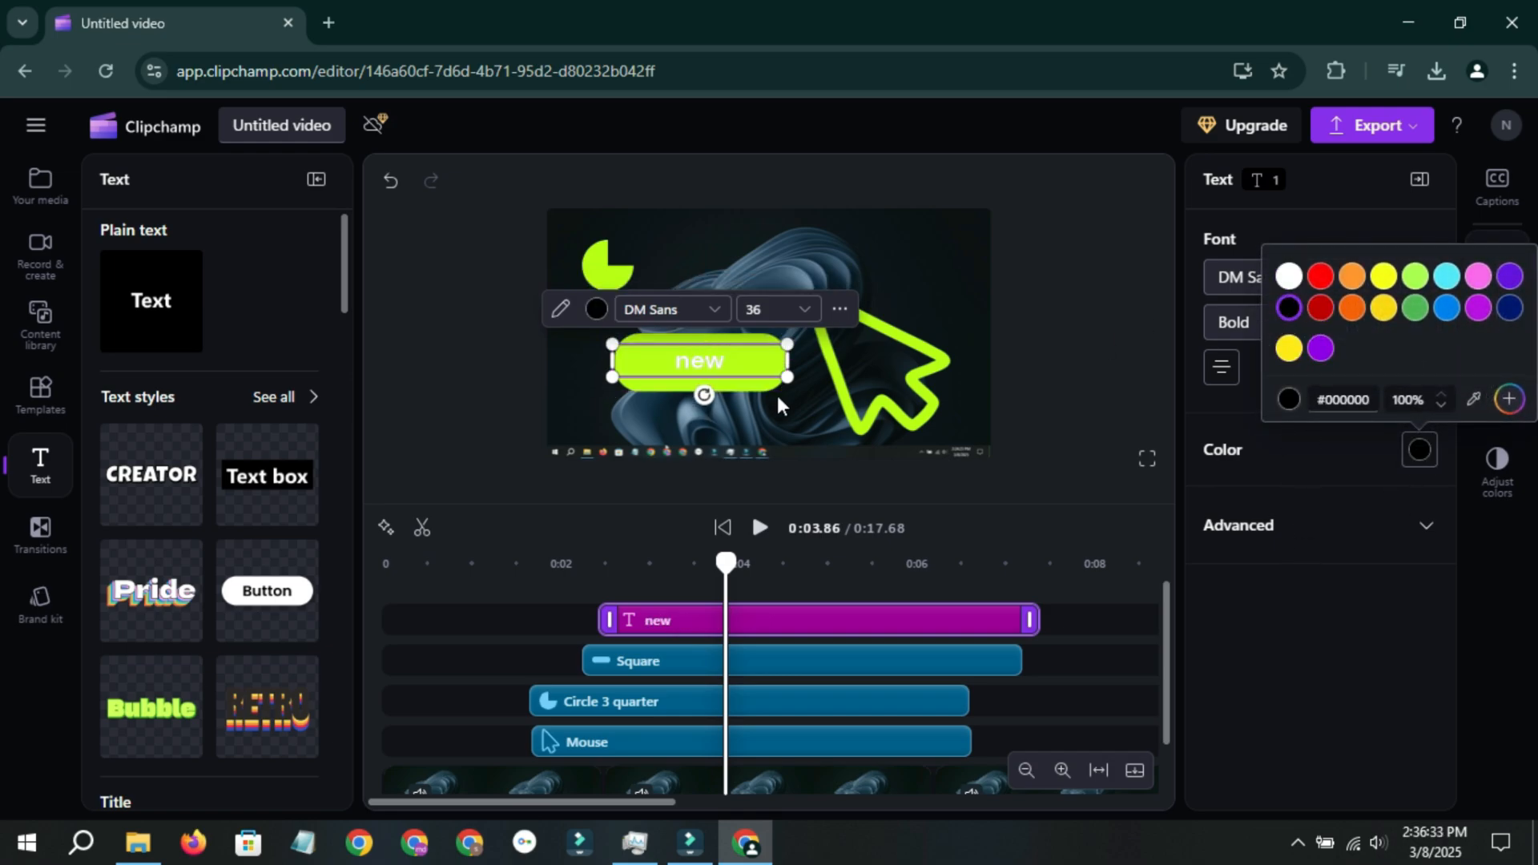
click(1109, 394)
click(1420, 450)
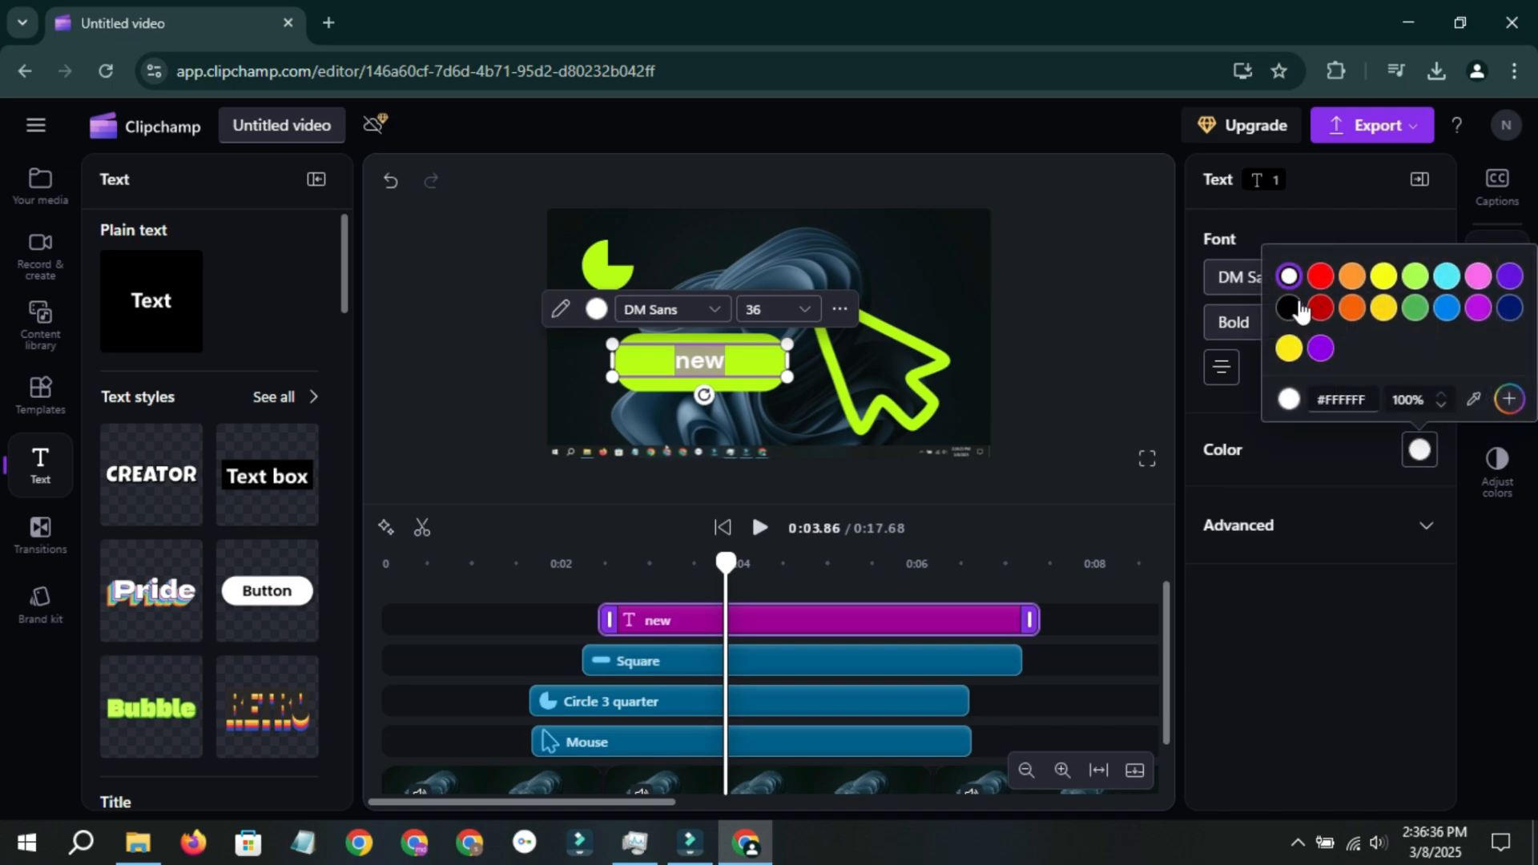
click(1286, 313)
click(815, 419)
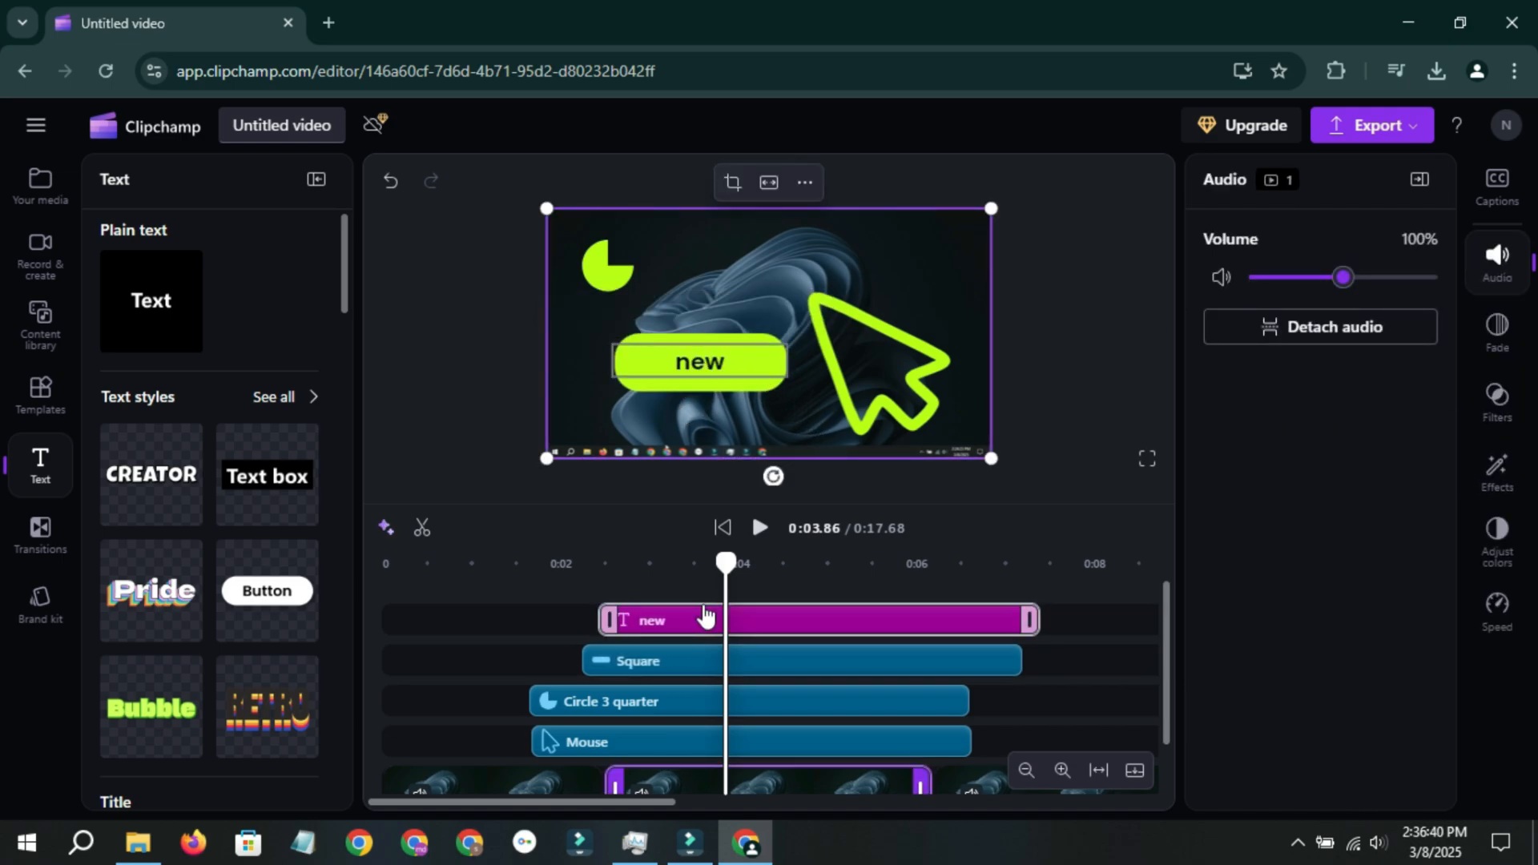
Delete the text, Square, Circle 3 quarter and Mouse clips from the timeline together.
drag(1100, 615, 910, 743)
key(Delete)
click(613, 609)
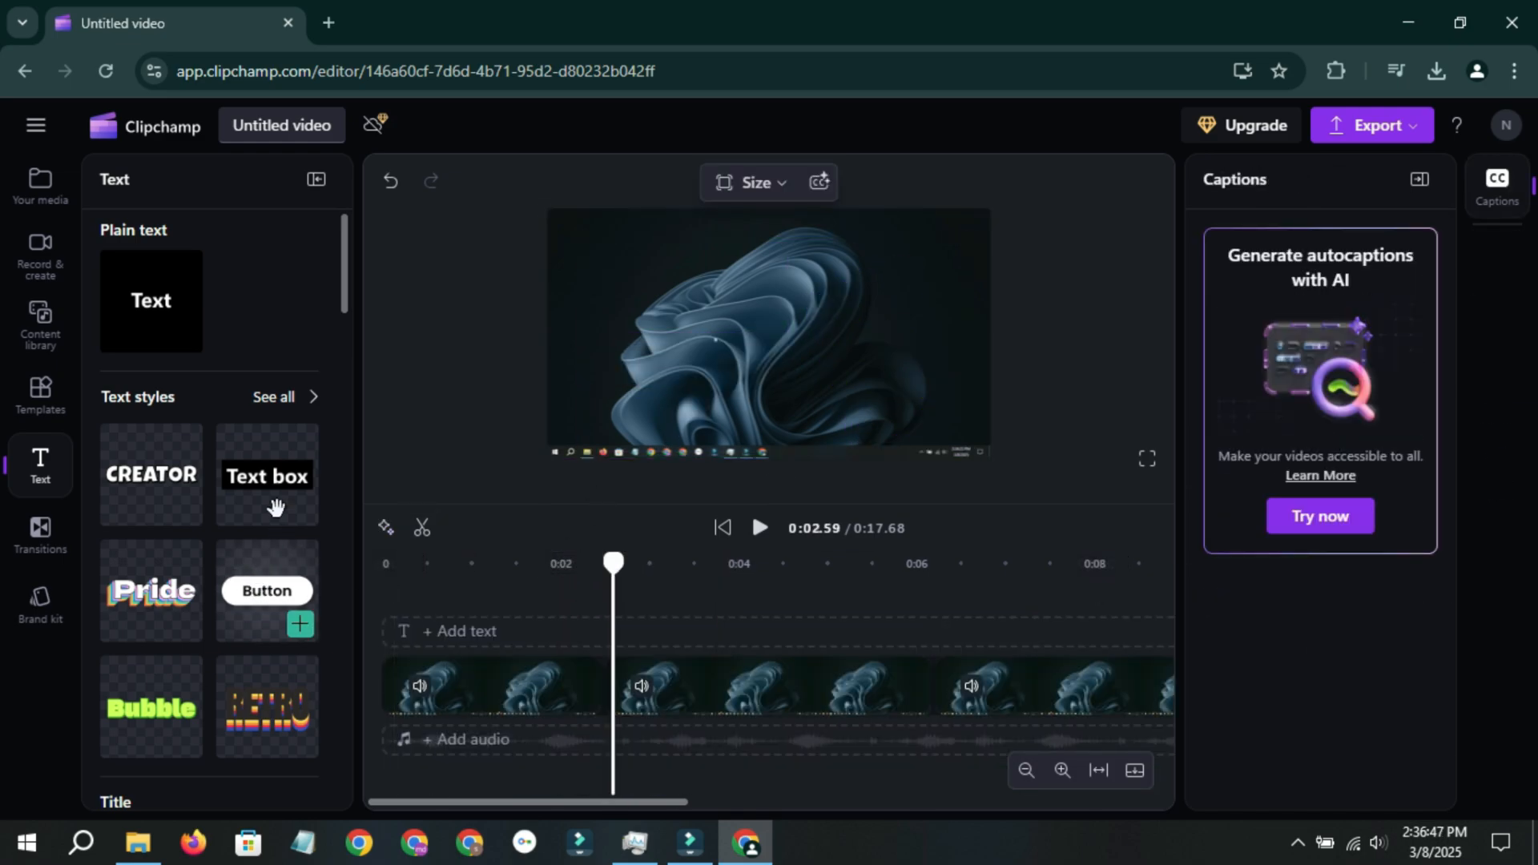
Add the two-line Mirror title above the video at about 2.3 seconds and preview its animation.
scroll(279, 533, down, 15)
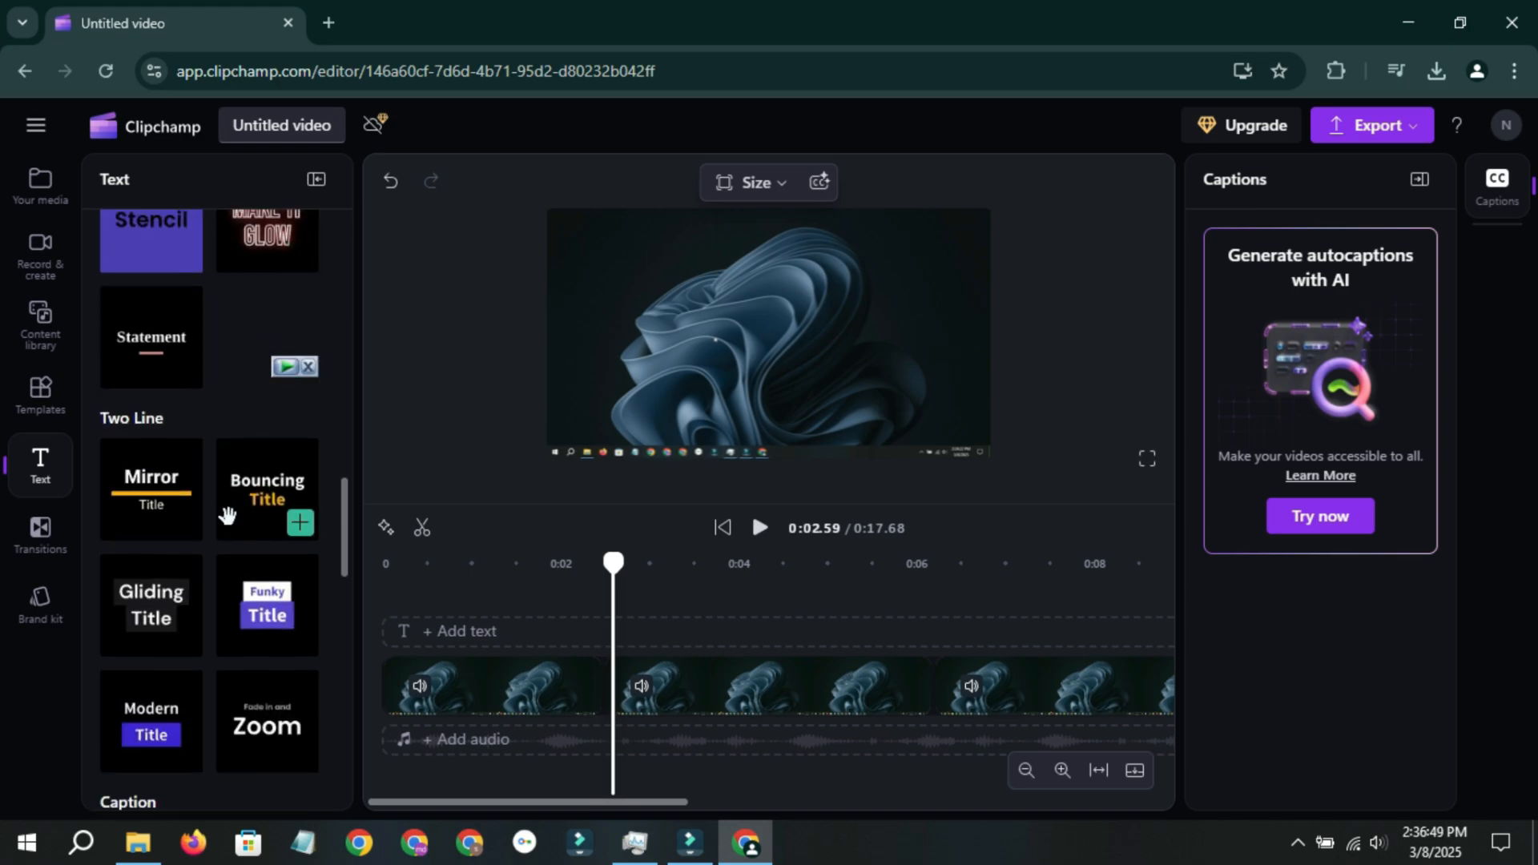
scroll(217, 481, down, 3)
scroll(161, 377, up, 8)
scroll(121, 361, down, 3)
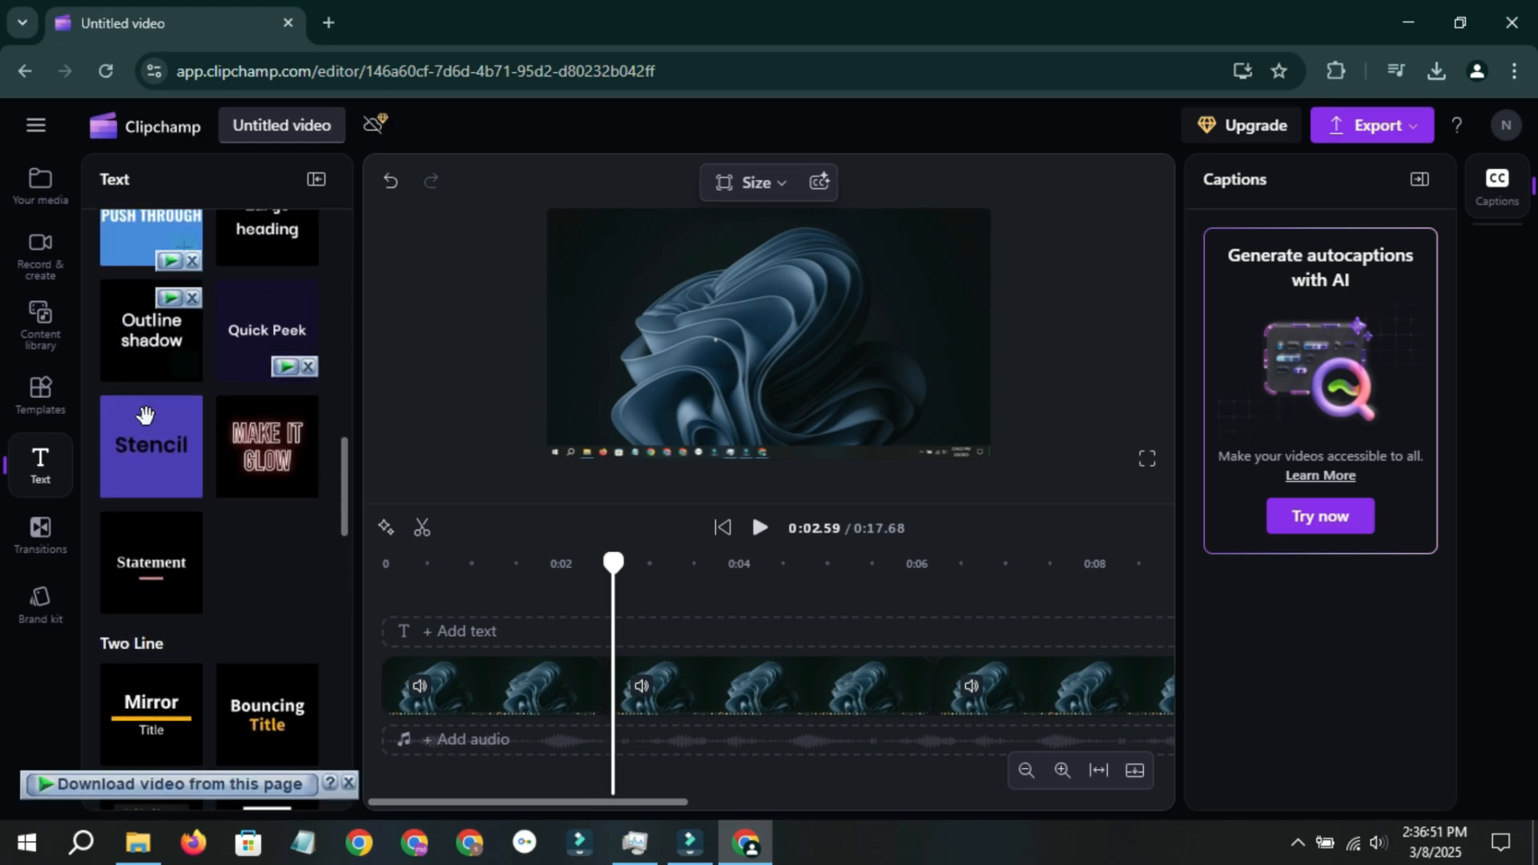
scroll(128, 408, down, 3)
drag(152, 480, 595, 585)
click(588, 583)
key(space)
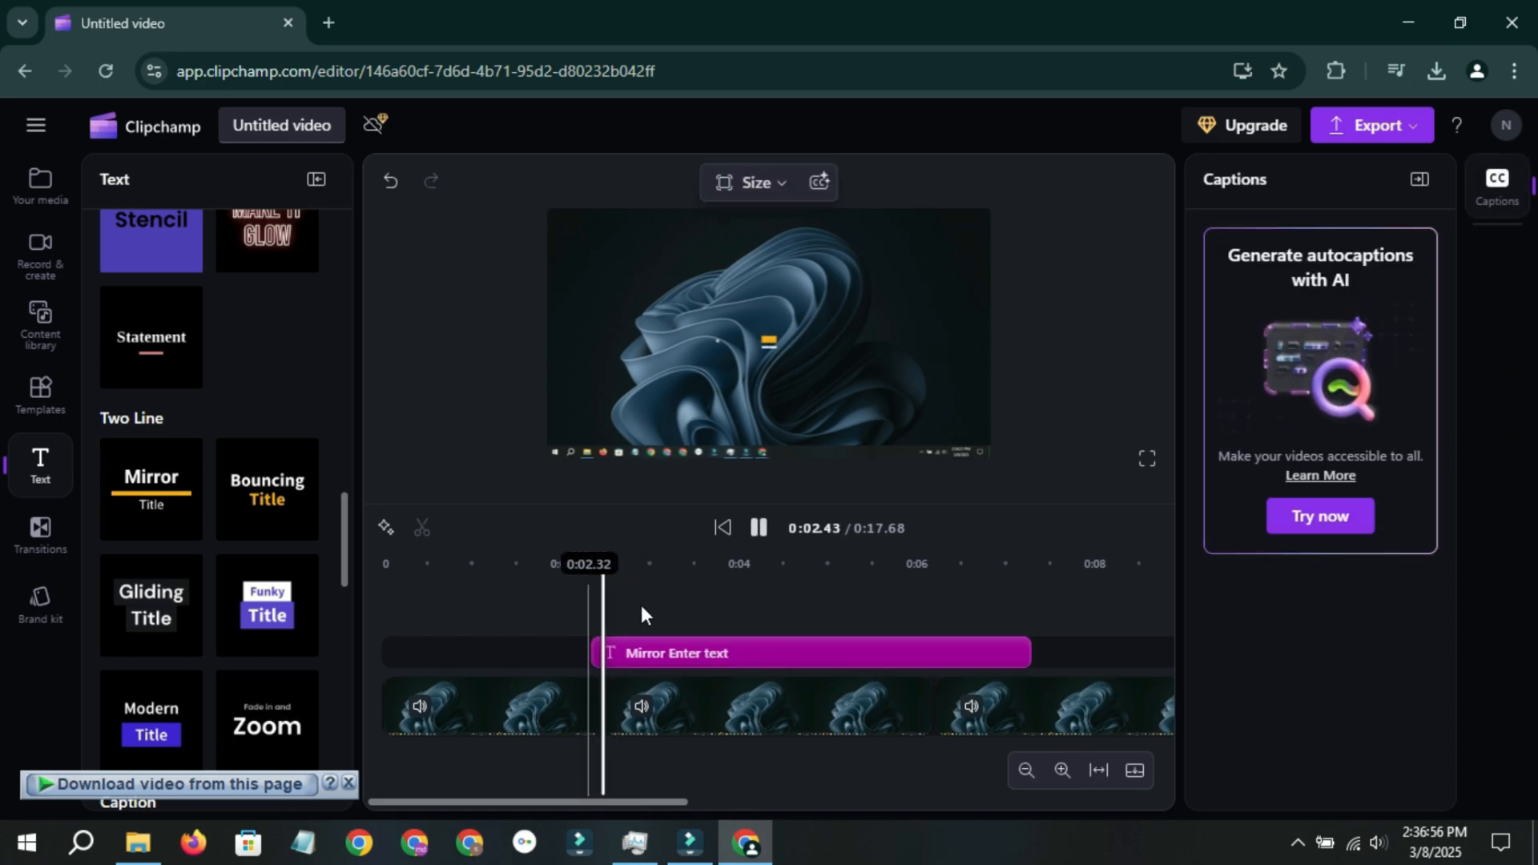
key(space)
Replace the Mirror title's text with "new" and set its font to Fredoka One.
click(861, 653)
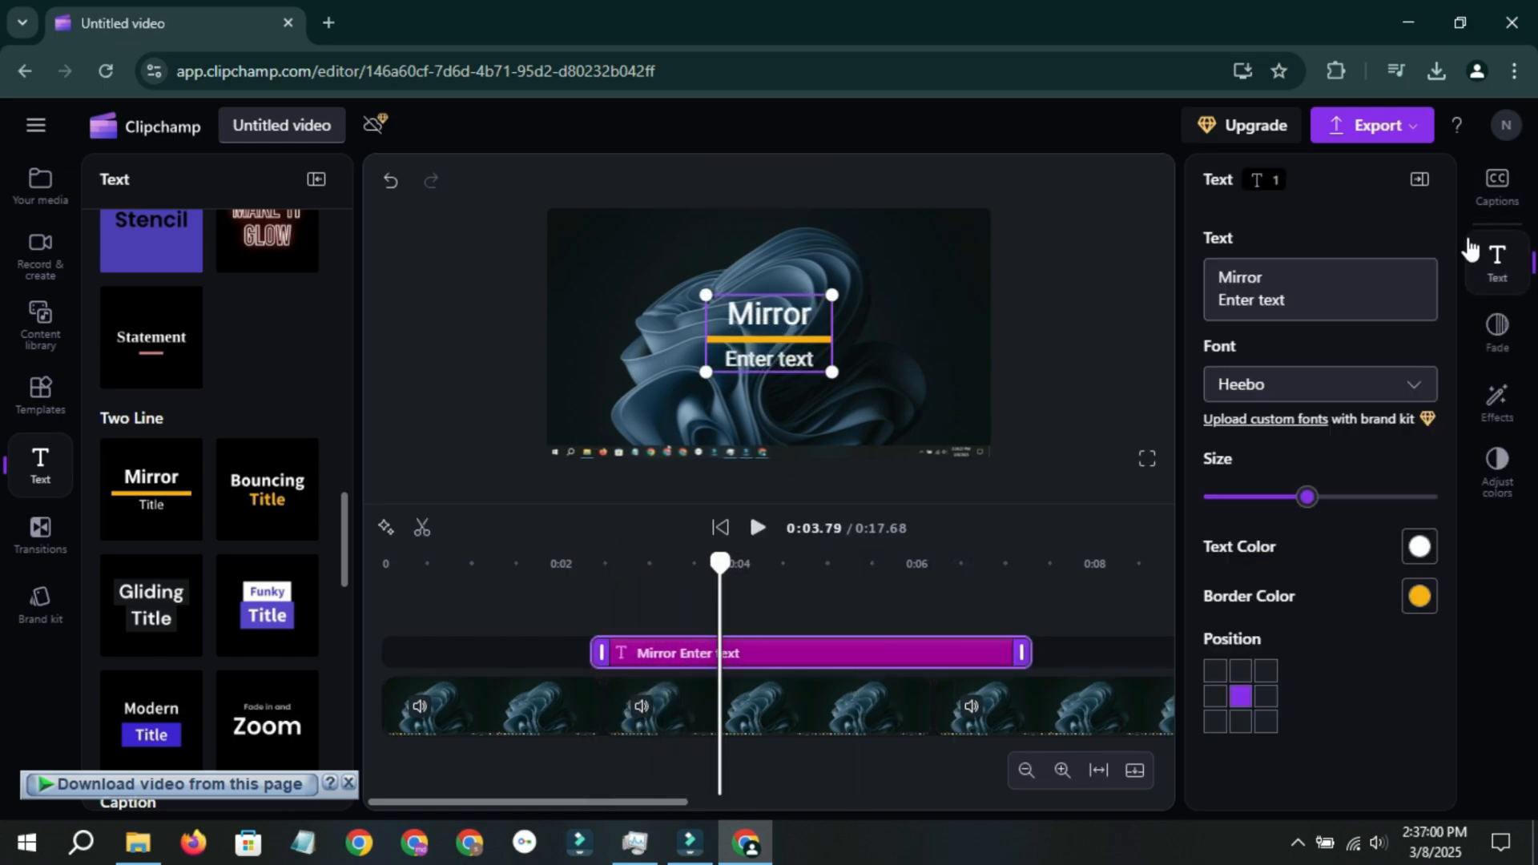
click(1346, 284)
key(ctrl+a)
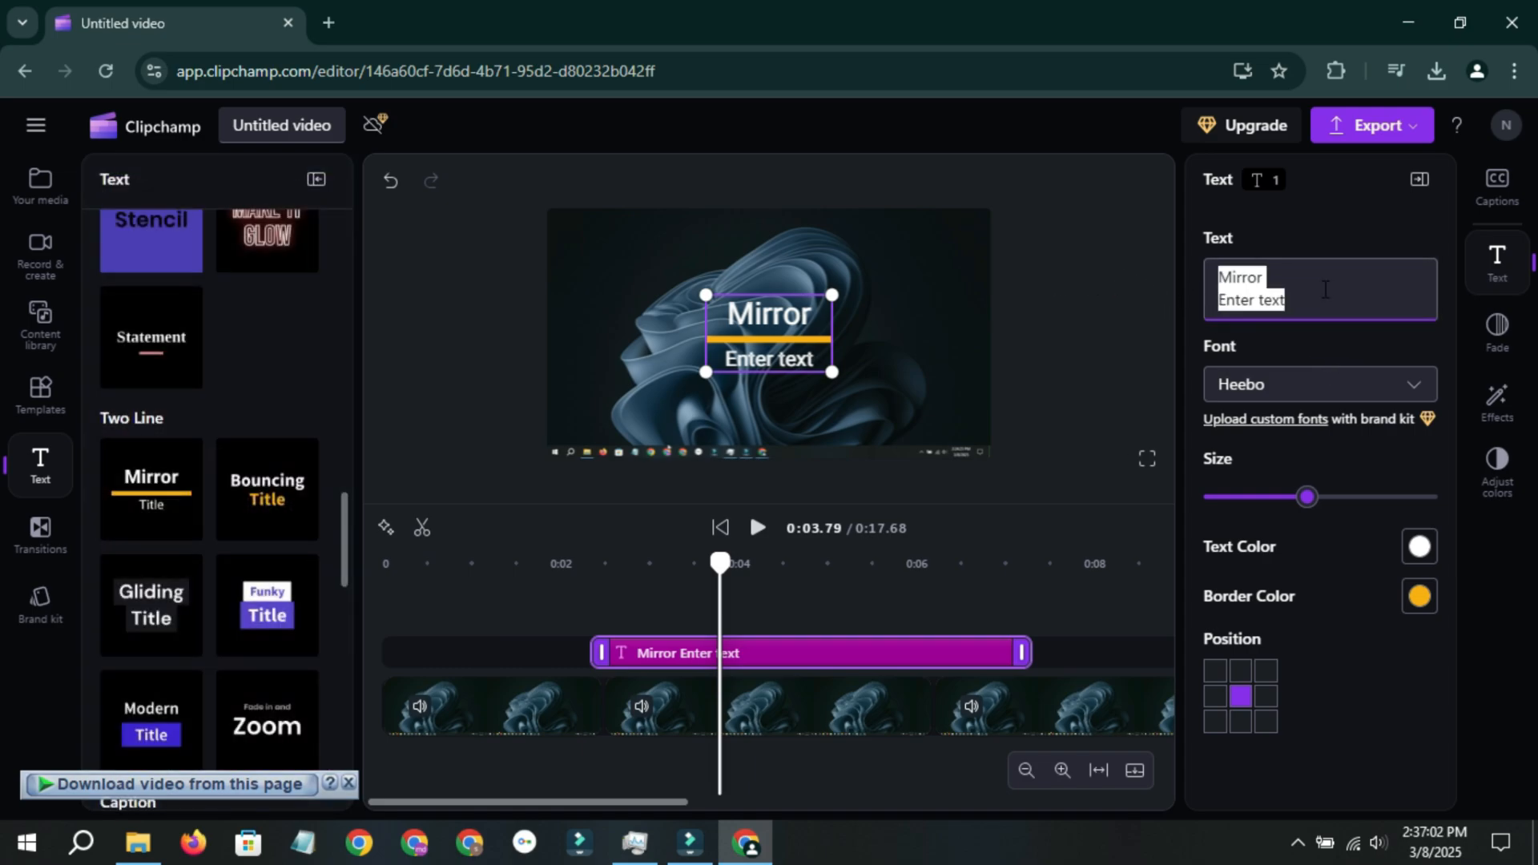
text(new)
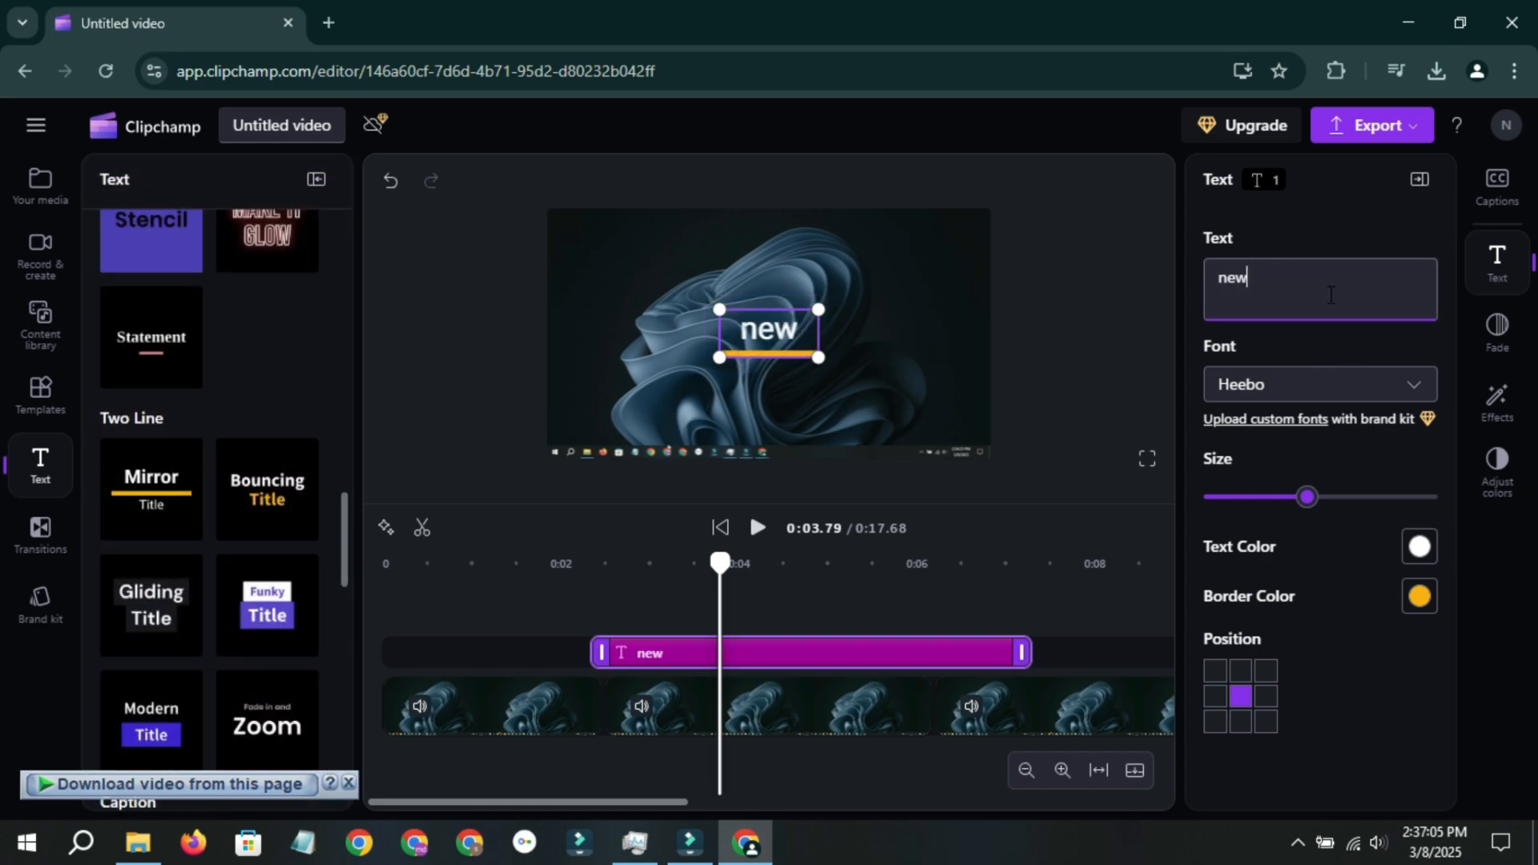
click(1314, 385)
click(1250, 419)
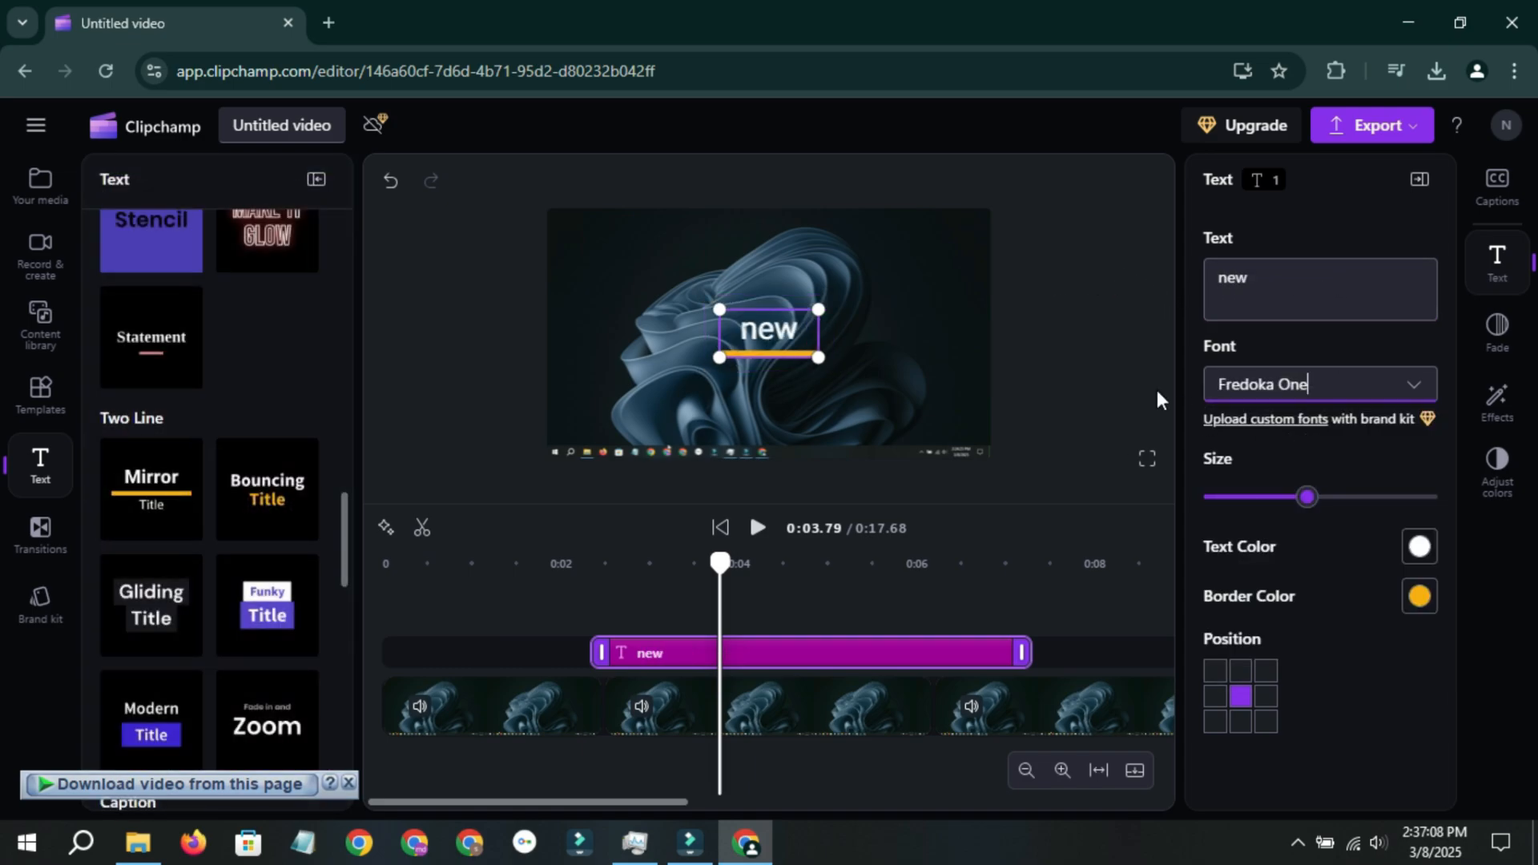
Enlarge the "new" title and preview it in the video.
drag(1323, 490, 1365, 505)
click(611, 565)
key(space)
click(763, 565)
click(808, 370)
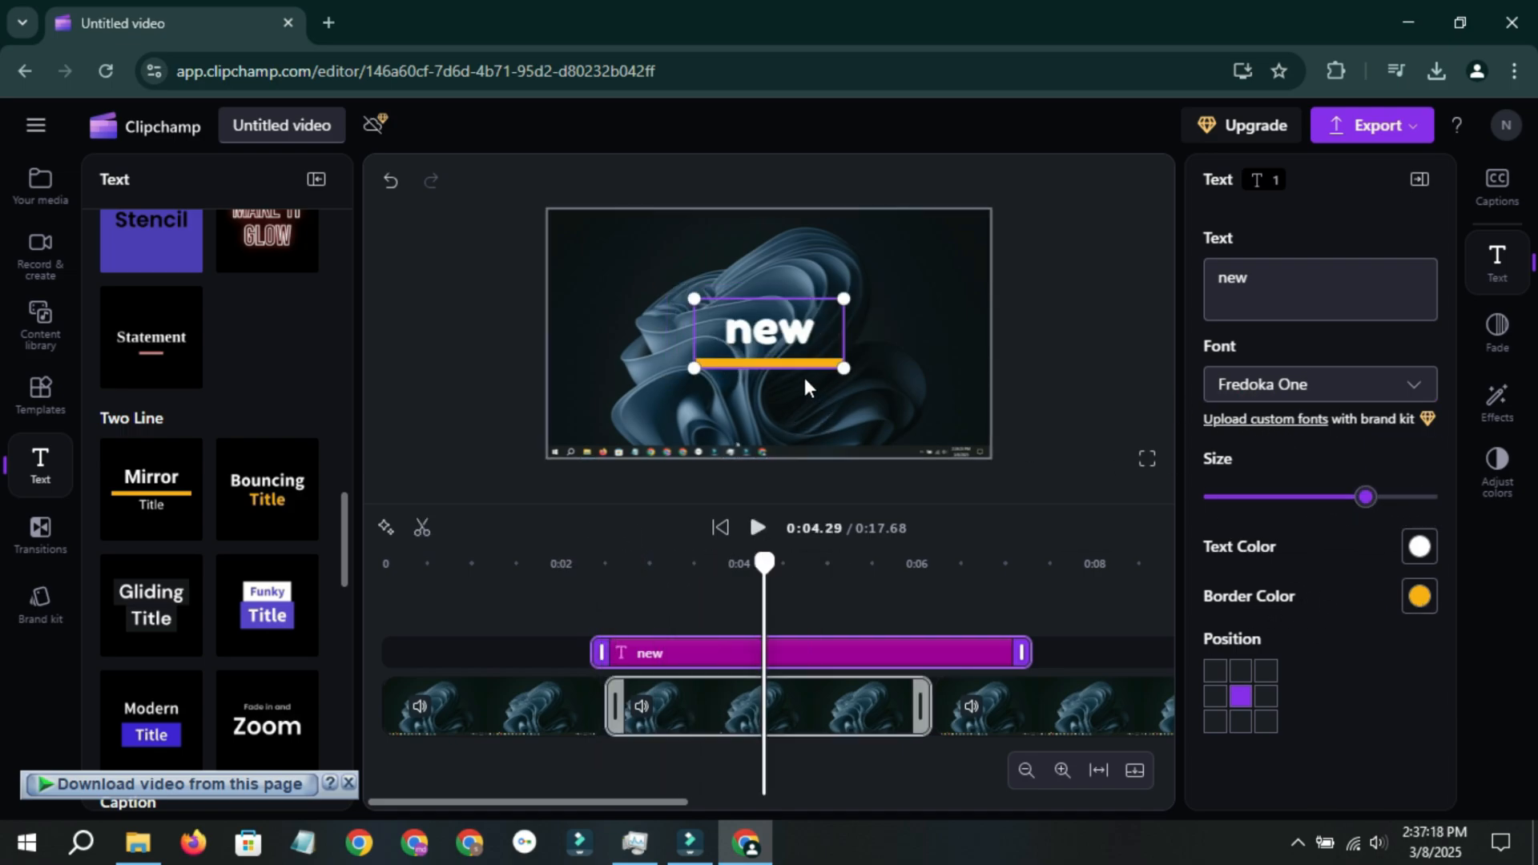
Set the title's border colour to a custom bright green.
click(1420, 597)
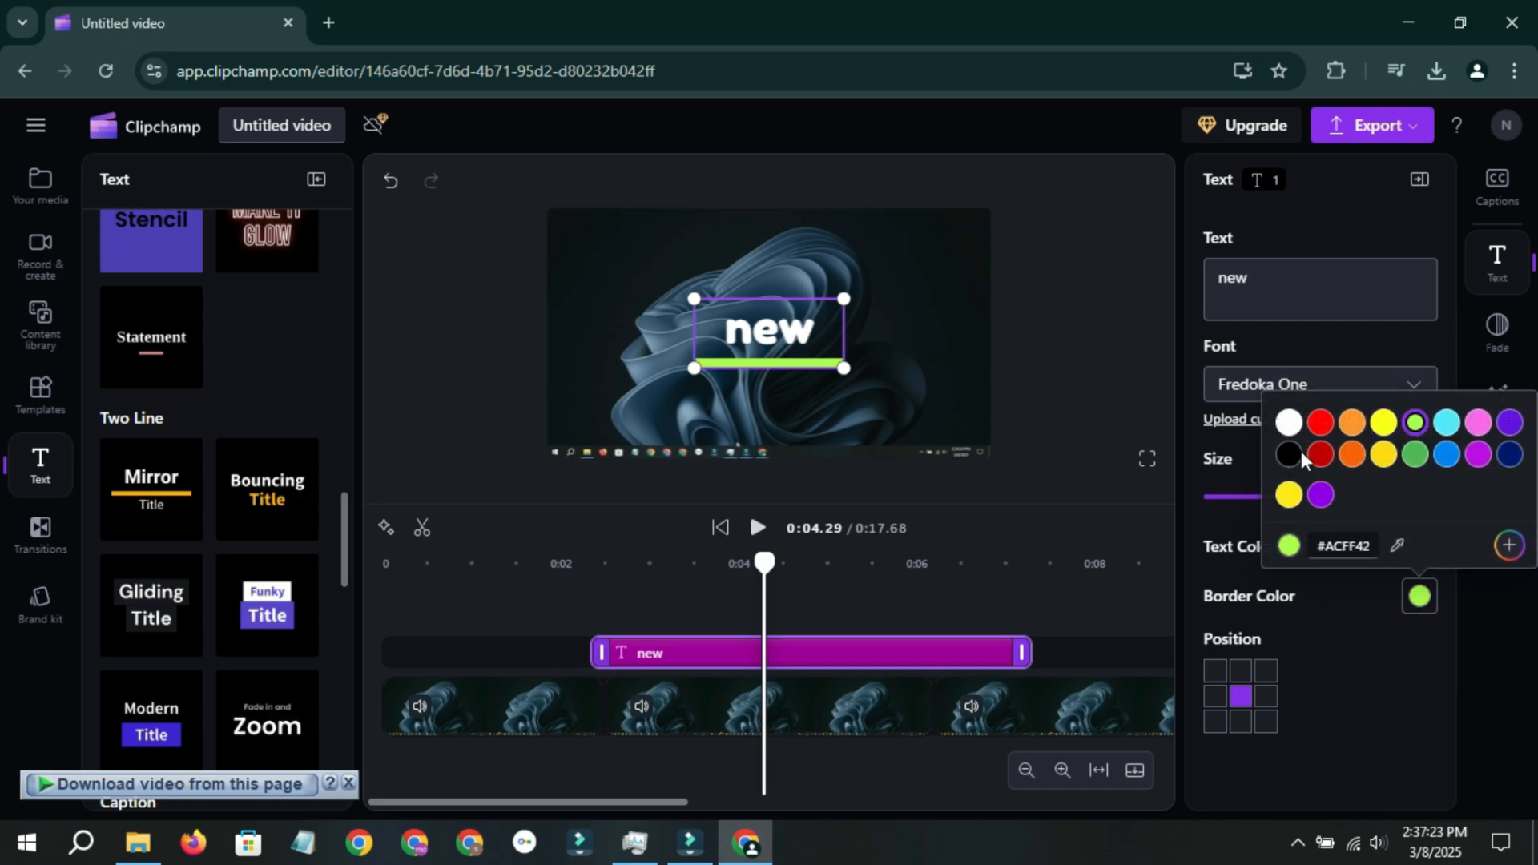
click(1511, 549)
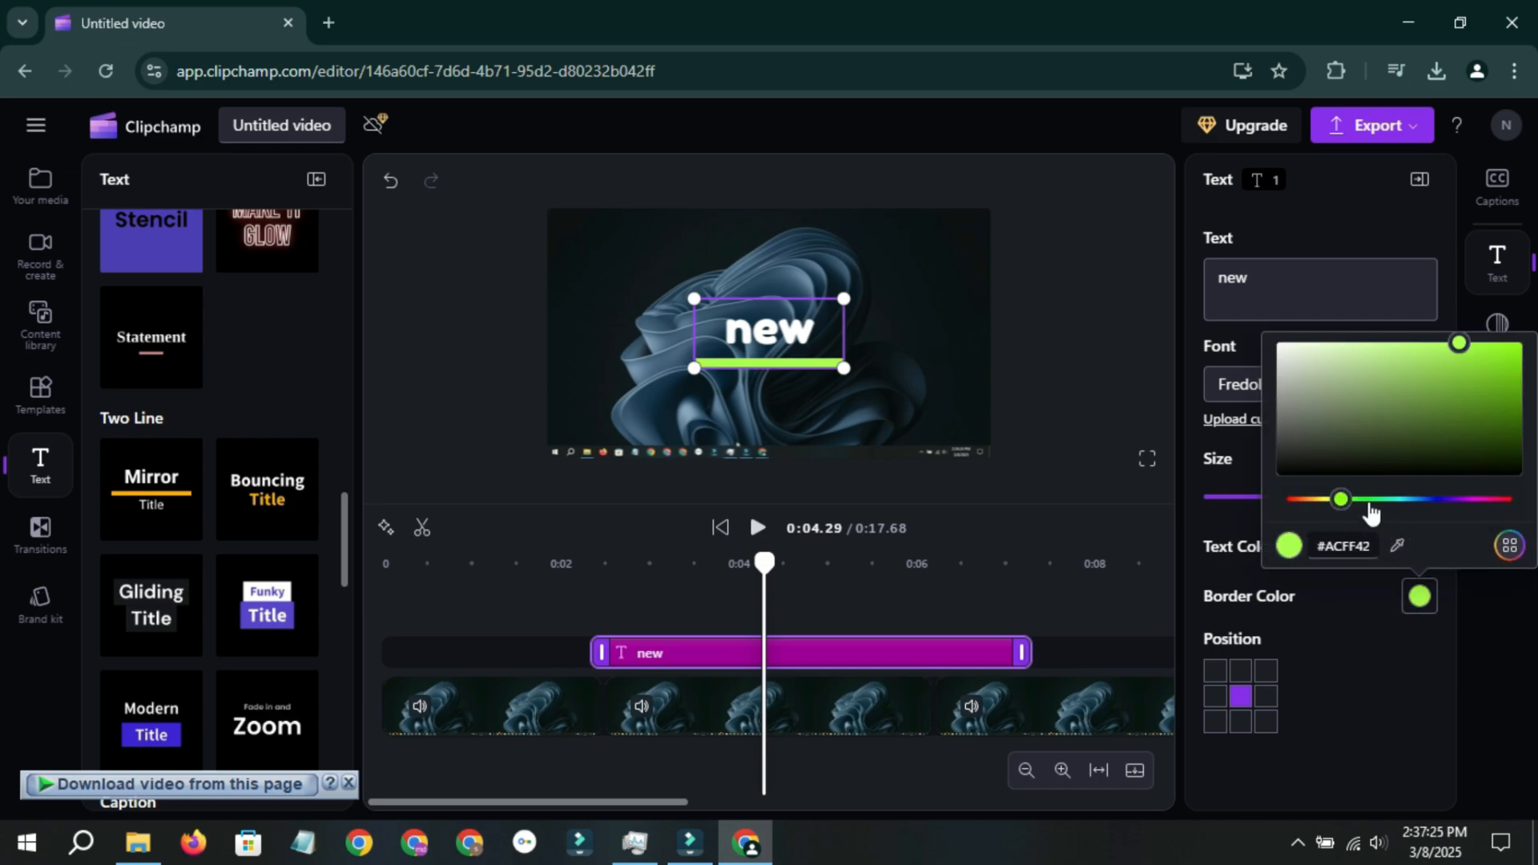
drag(1456, 392, 1523, 342)
drag(1340, 499, 1352, 500)
click(1357, 664)
Set the title's text colour to yellow and play the title from its start.
click(1421, 548)
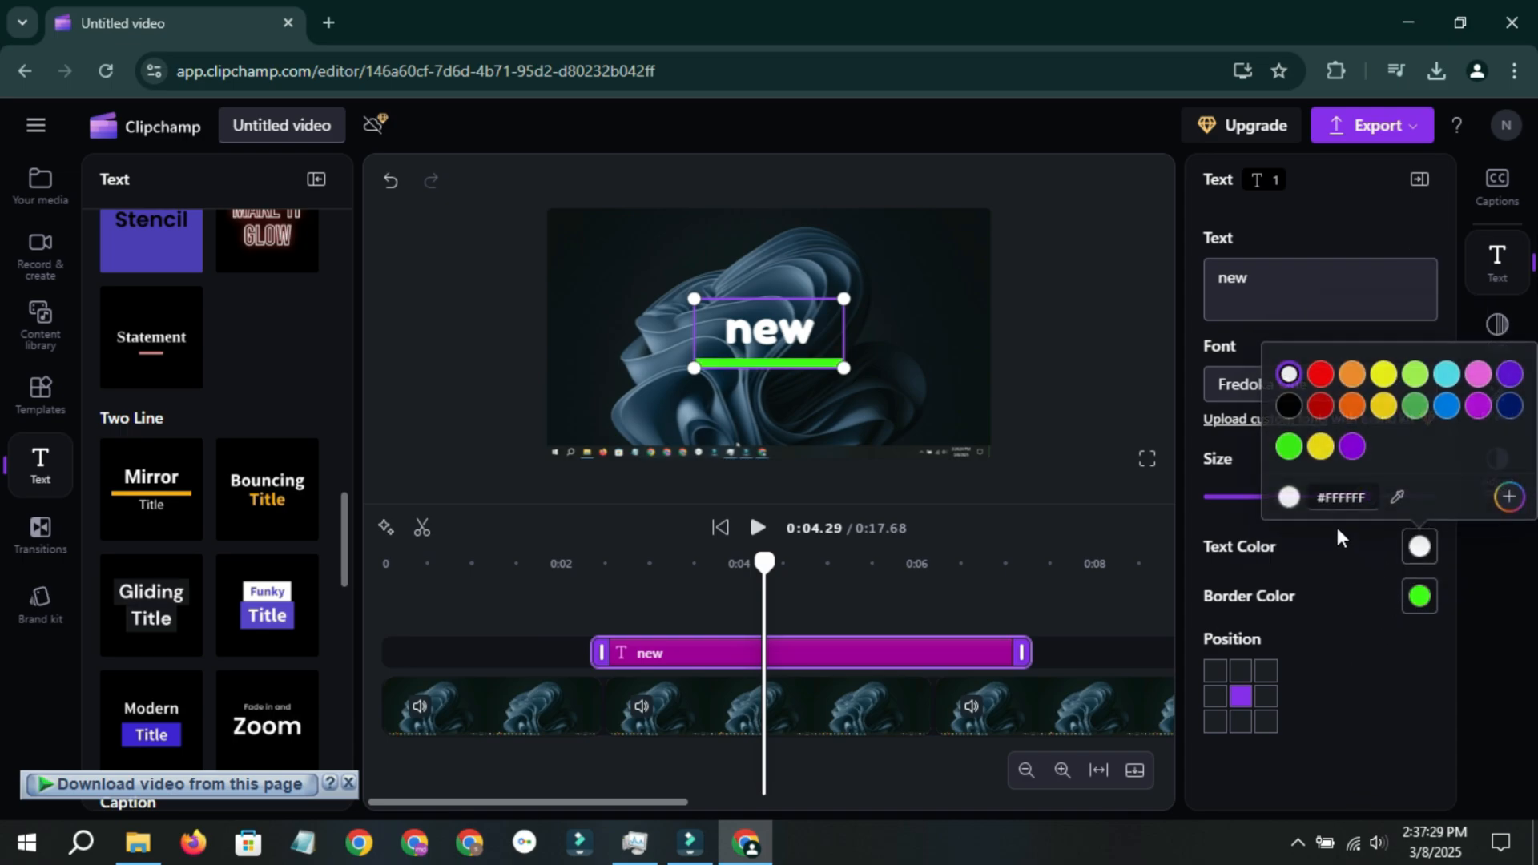
click(1379, 372)
click(629, 566)
drag(629, 566, 604, 565)
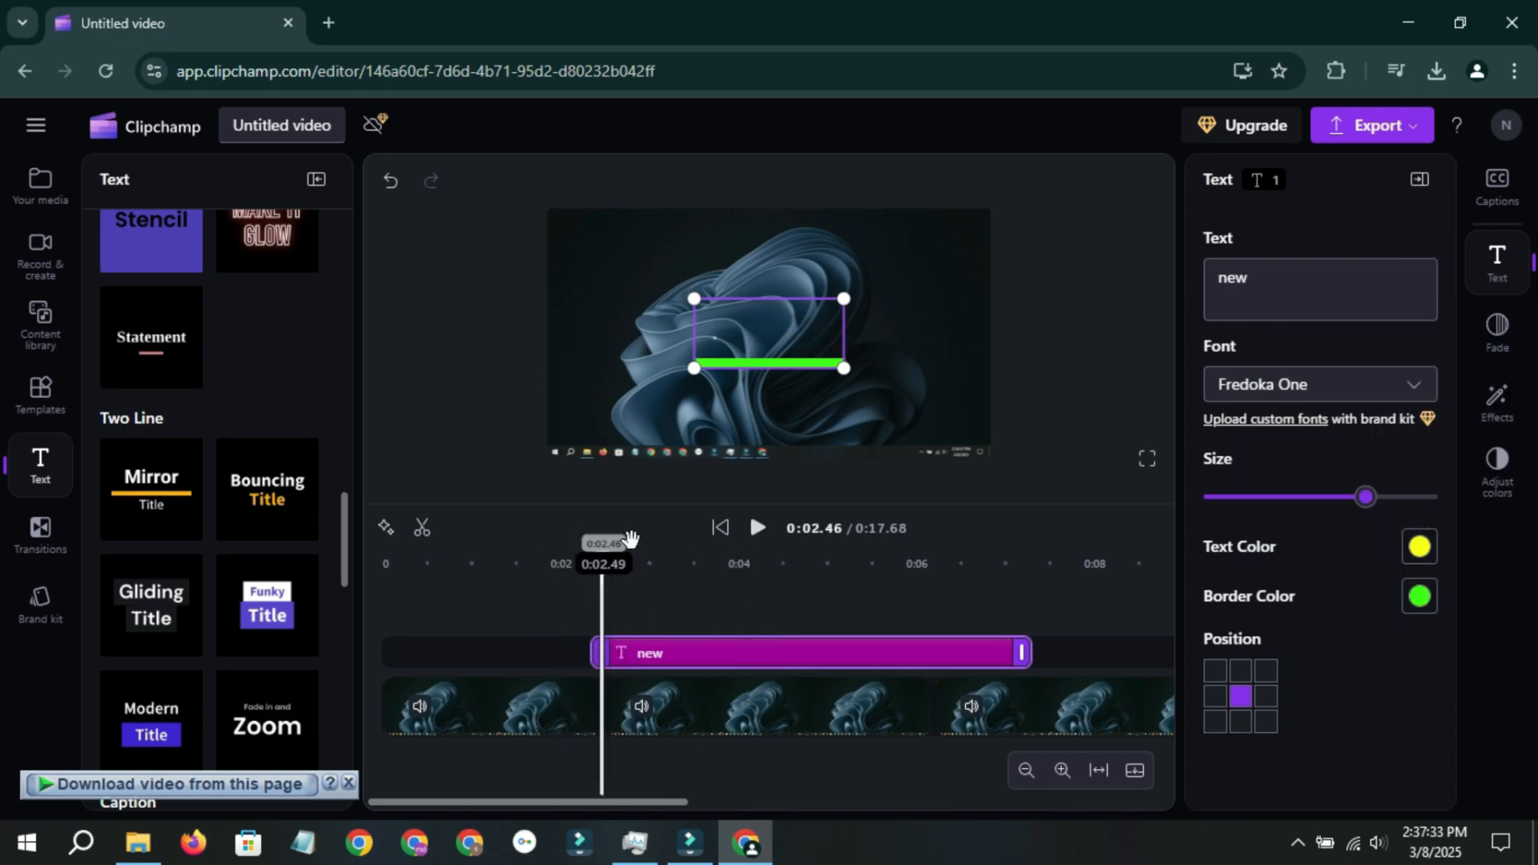
key(space)
key(space)
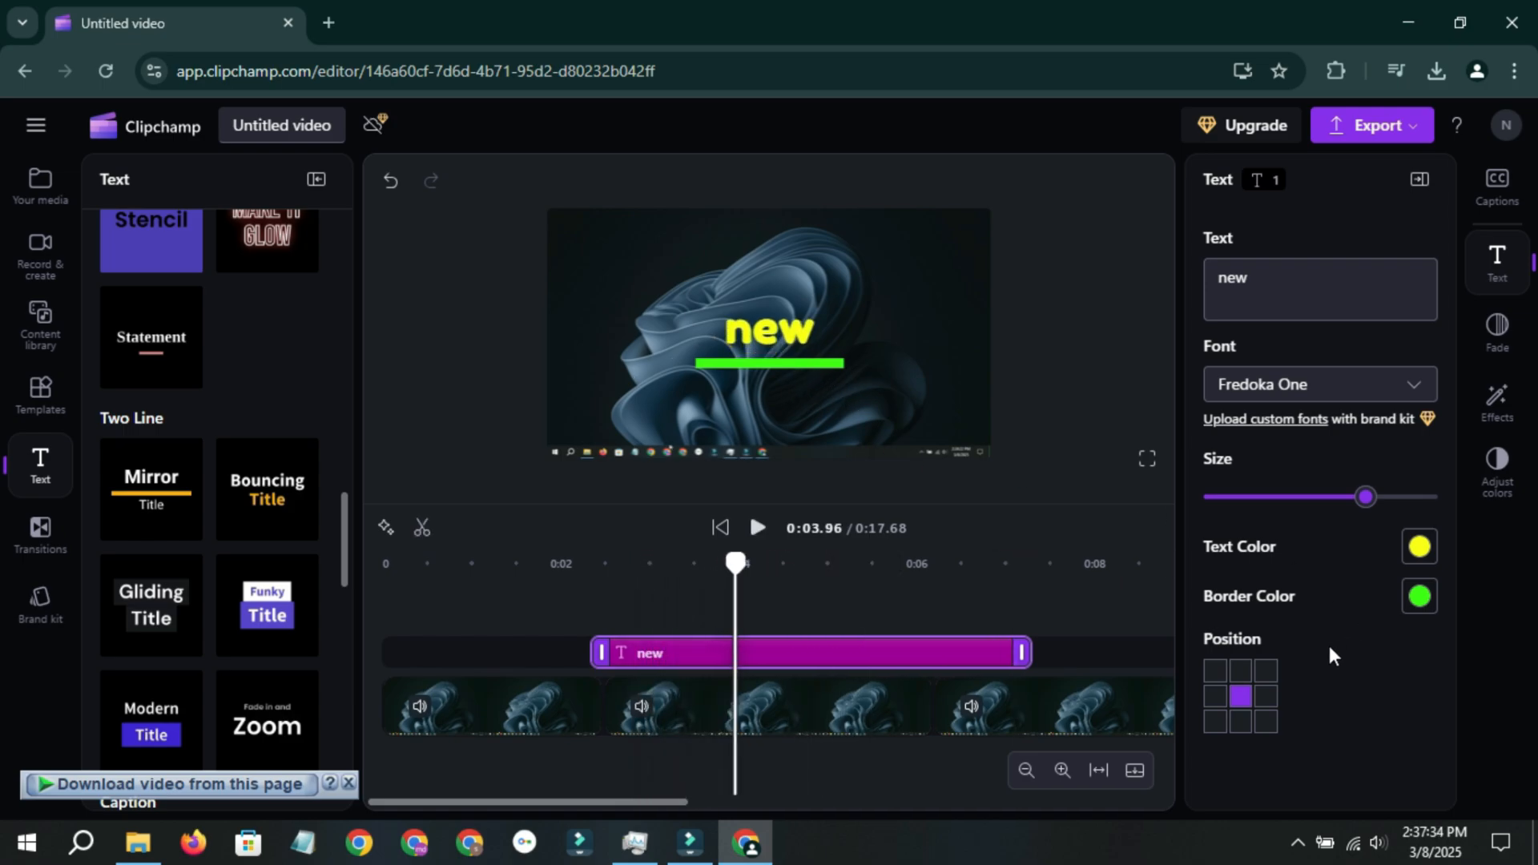
Try corner and edge position presets for the title and set it back to the centre.
click(1266, 672)
click(1215, 671)
click(1215, 696)
click(1241, 722)
click(1241, 697)
click(1266, 721)
click(1266, 695)
click(1241, 671)
click(1244, 695)
Replace the Mirror title with the Rating title from the Special styles, set its text to "New", and preview it.
scroll(209, 521, down, 4)
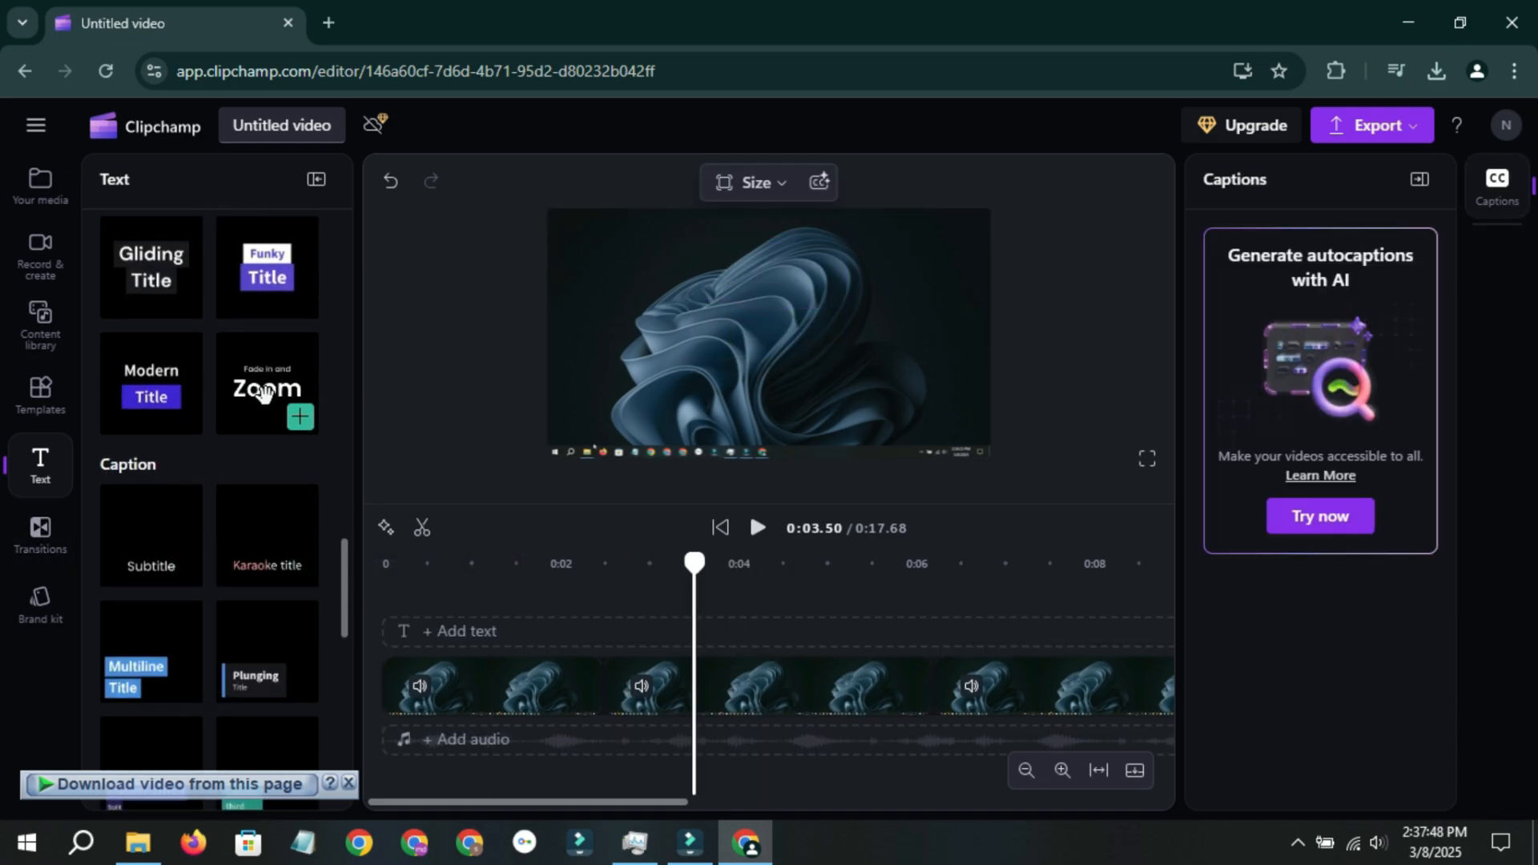
scroll(262, 437, down, 6)
drag(272, 473, 697, 633)
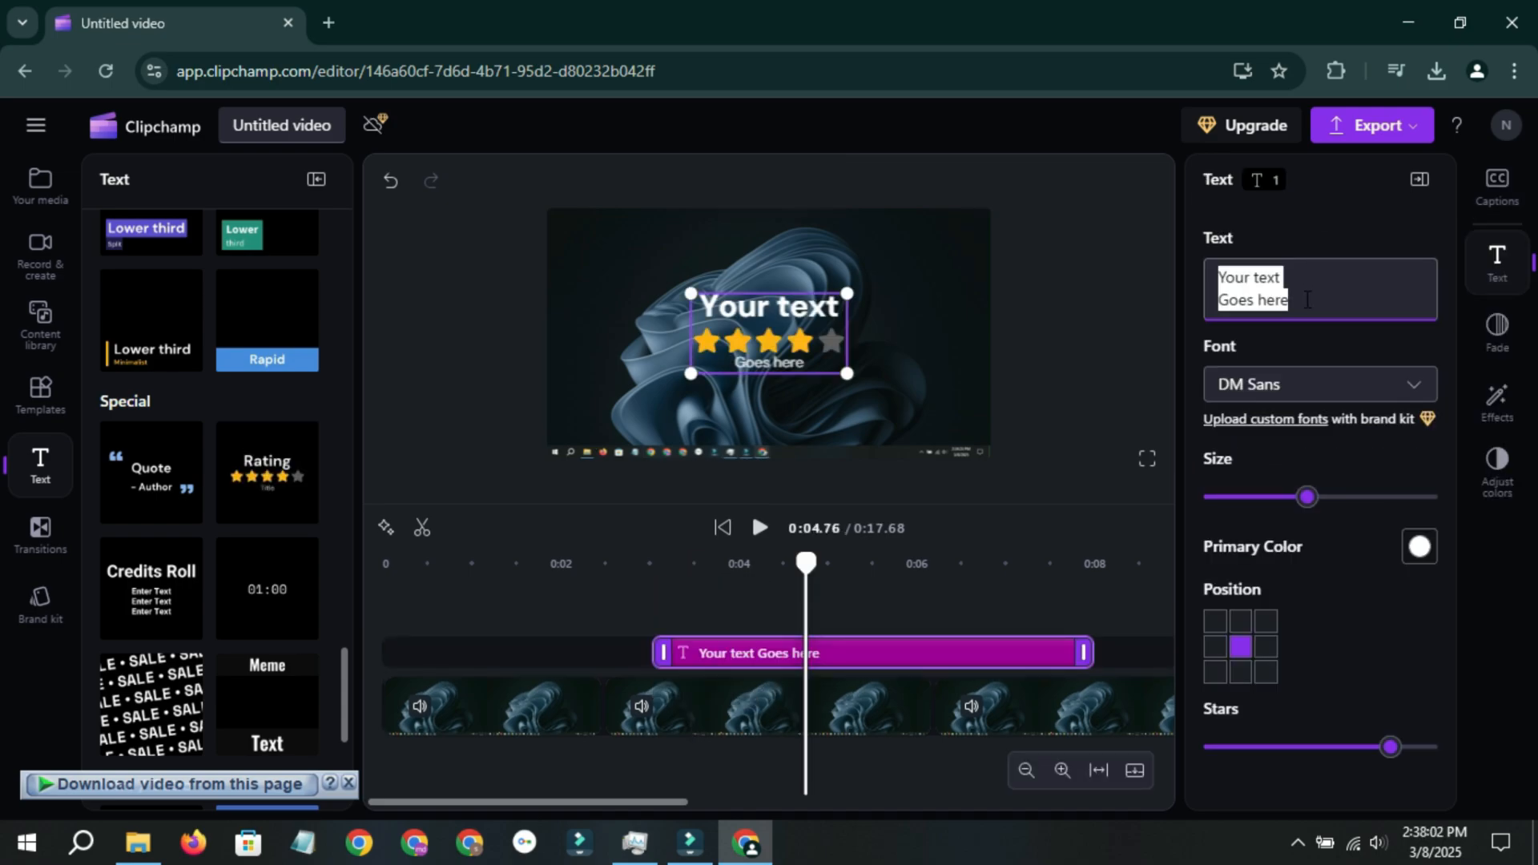
text(ew)
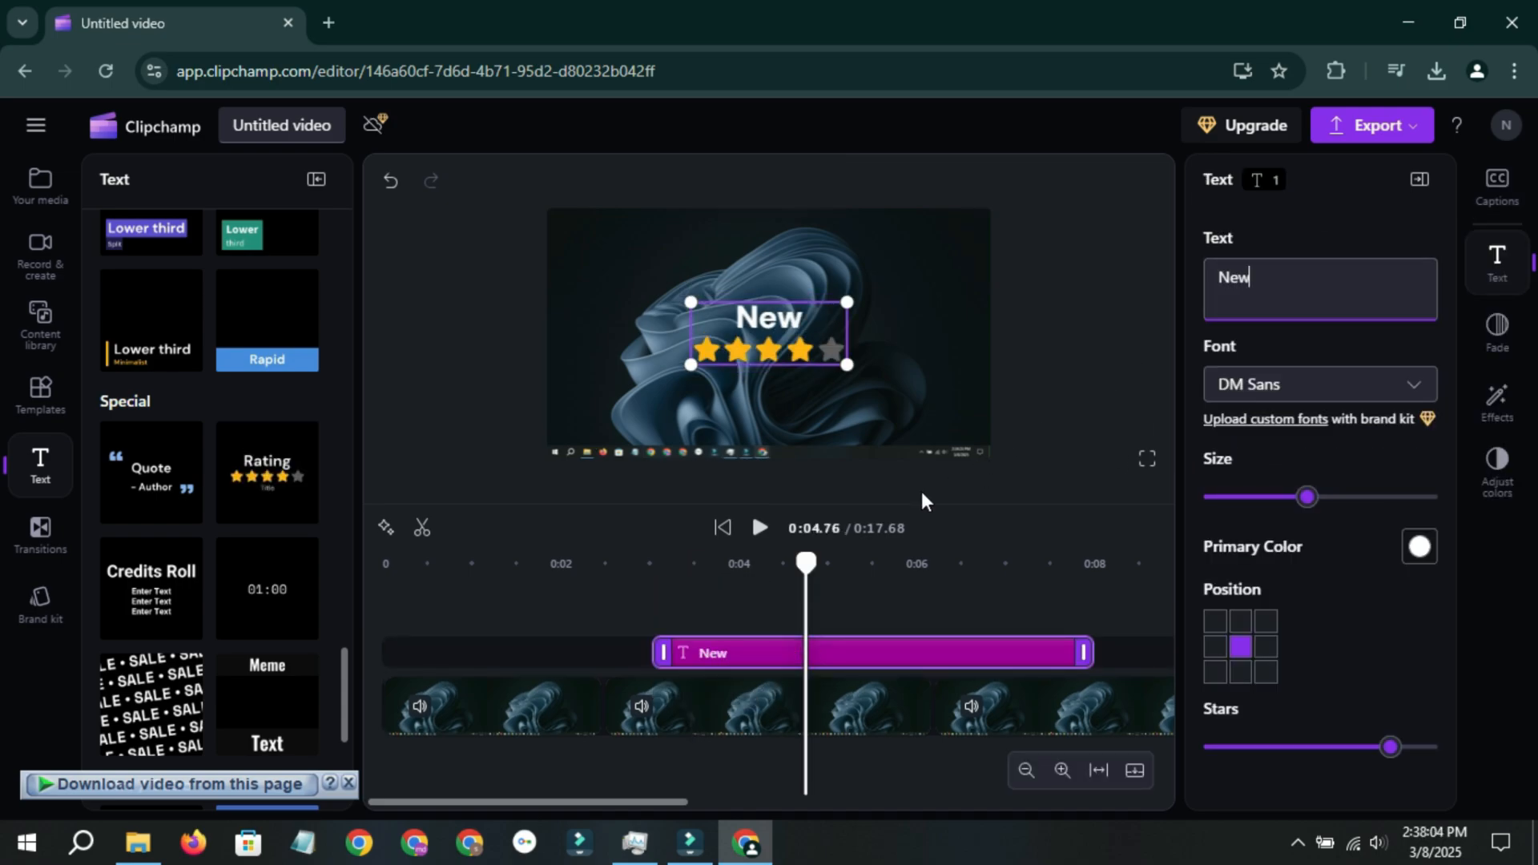
click(733, 577)
click(635, 565)
key(space)
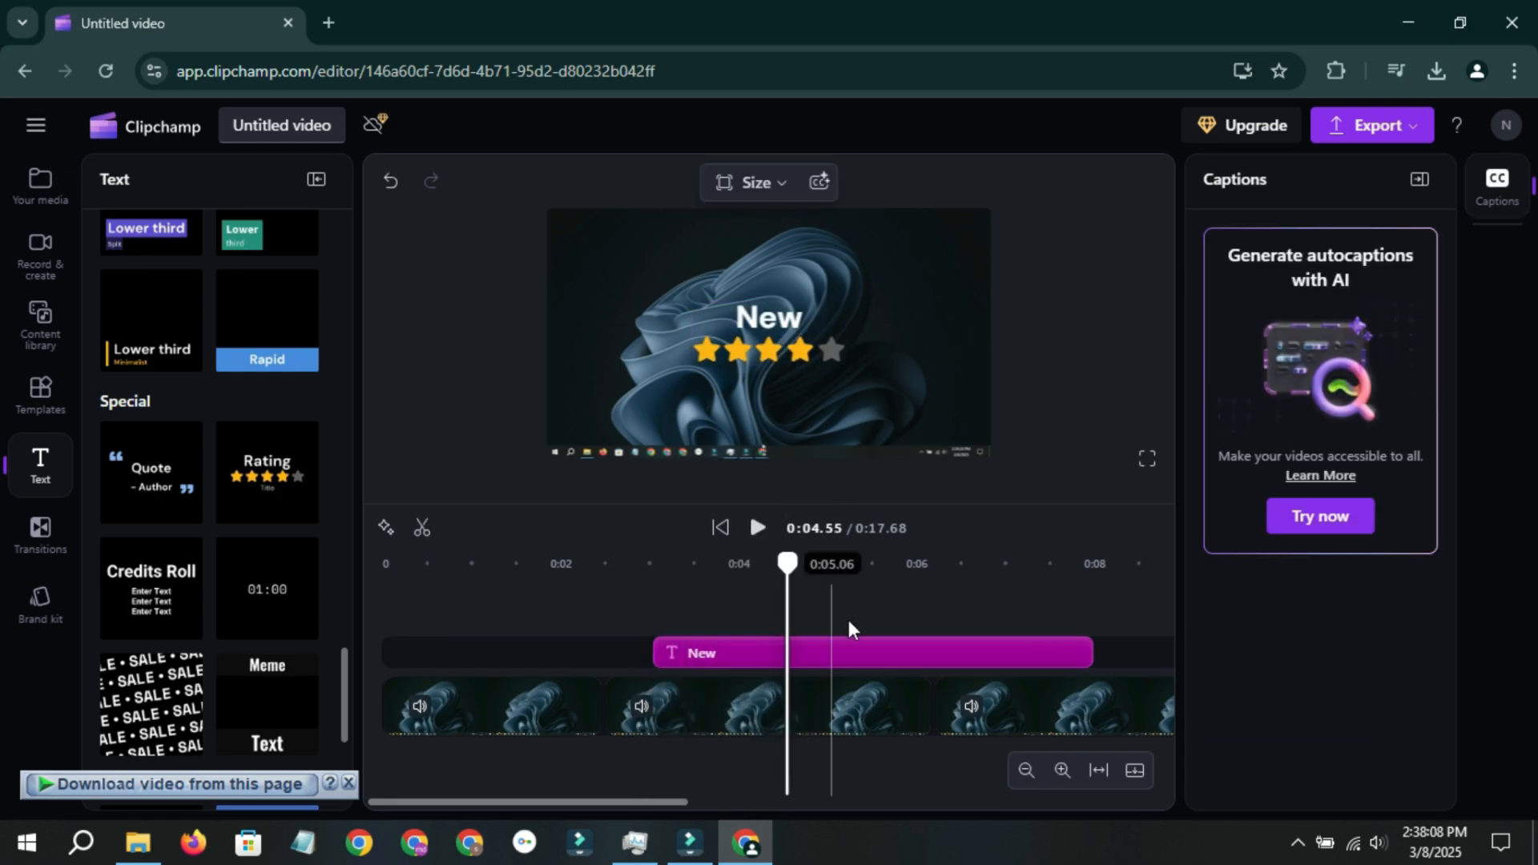
Delete the Rating title and all the remaining video clips from the timeline.
click(852, 649)
click(954, 574)
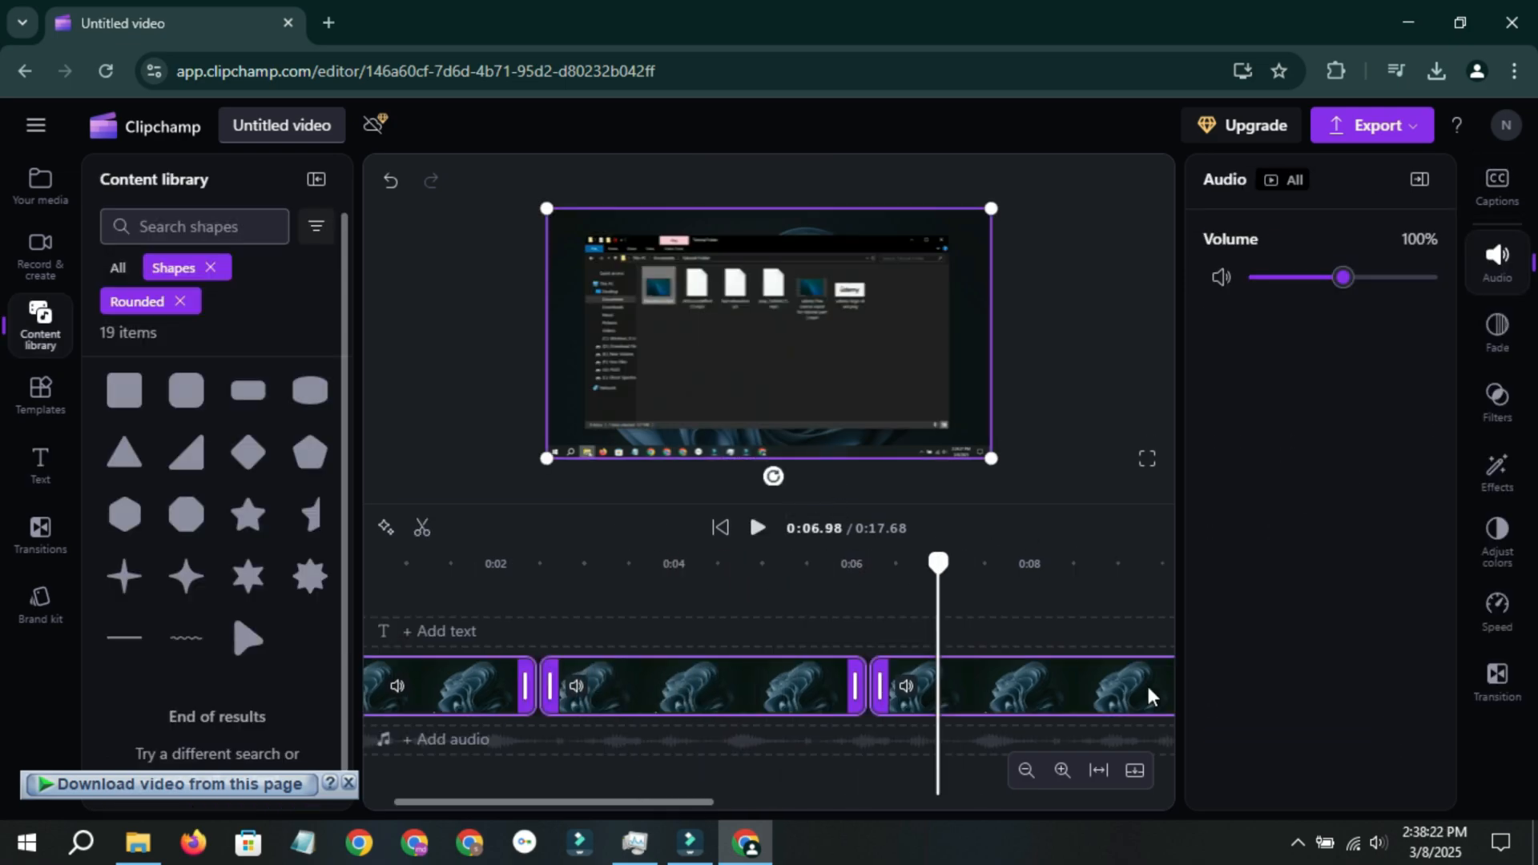
drag(1150, 686, 927, 677)
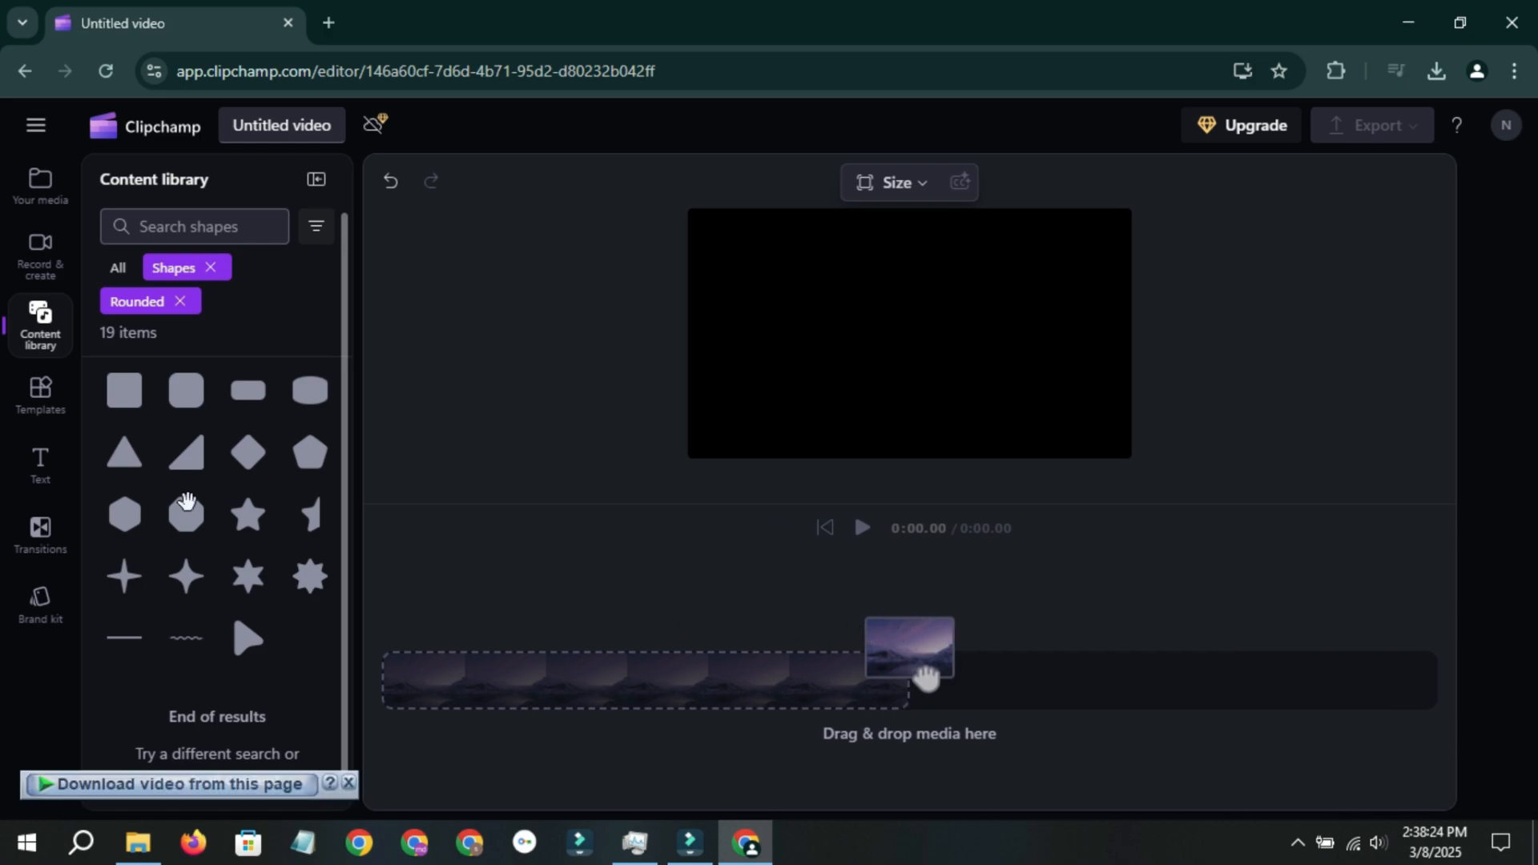
Open the Instagram category in the video templates.
click(36, 385)
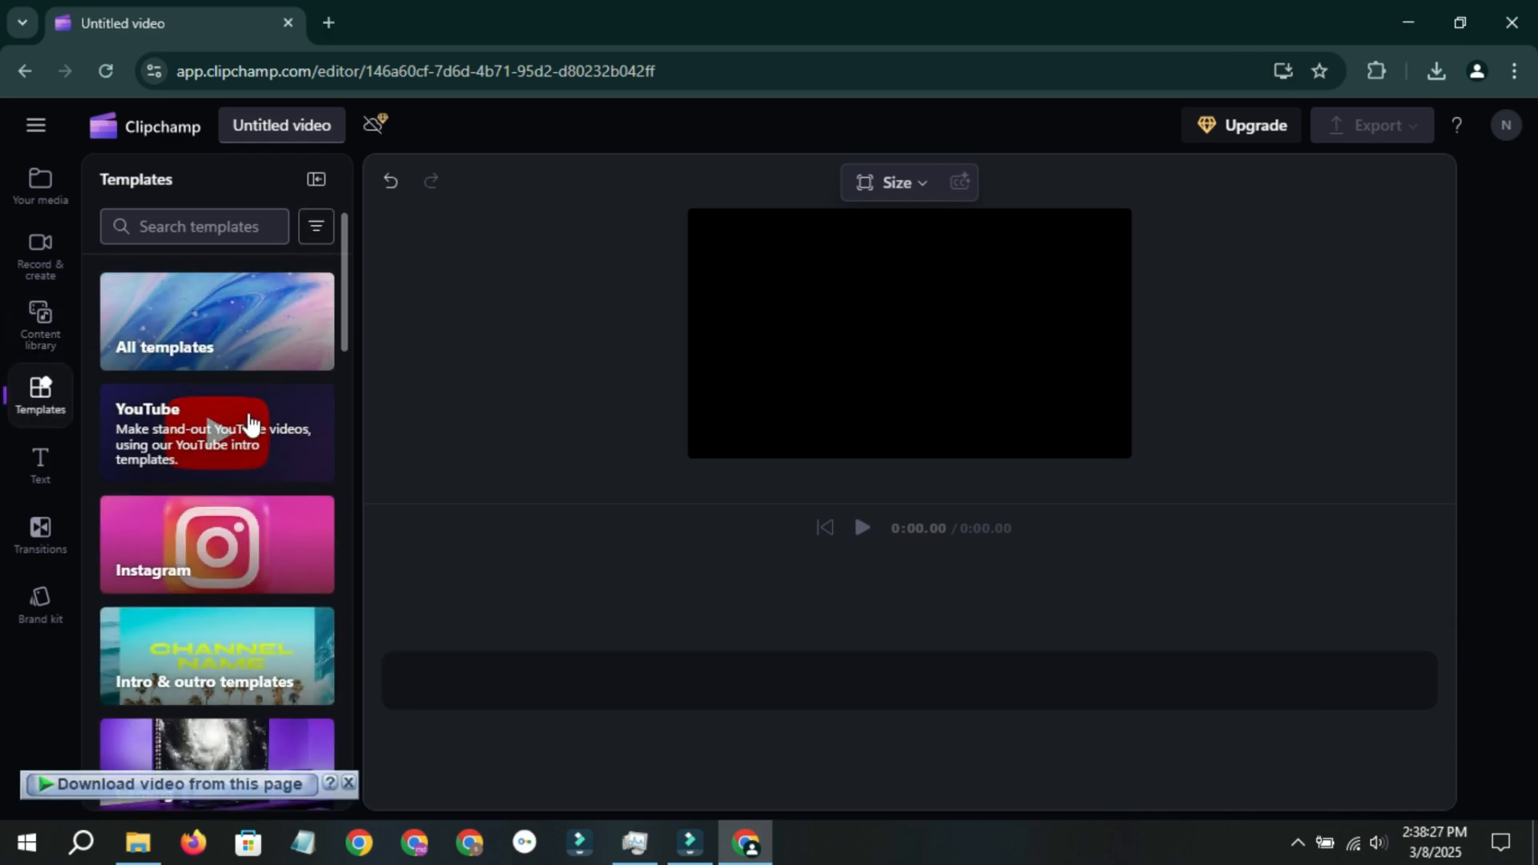
click(216, 528)
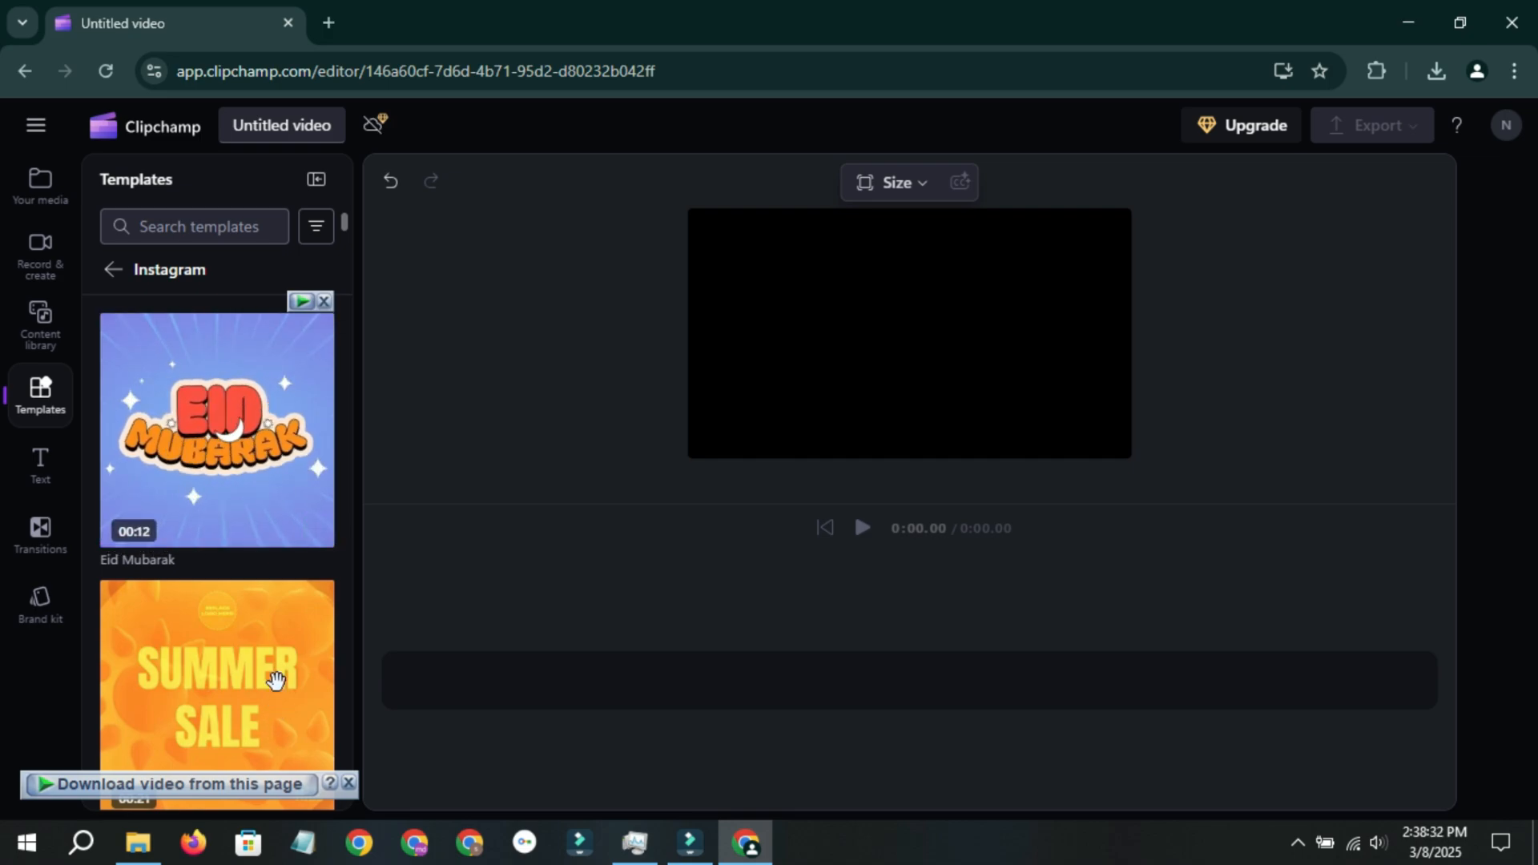
mouse_move(212, 424)
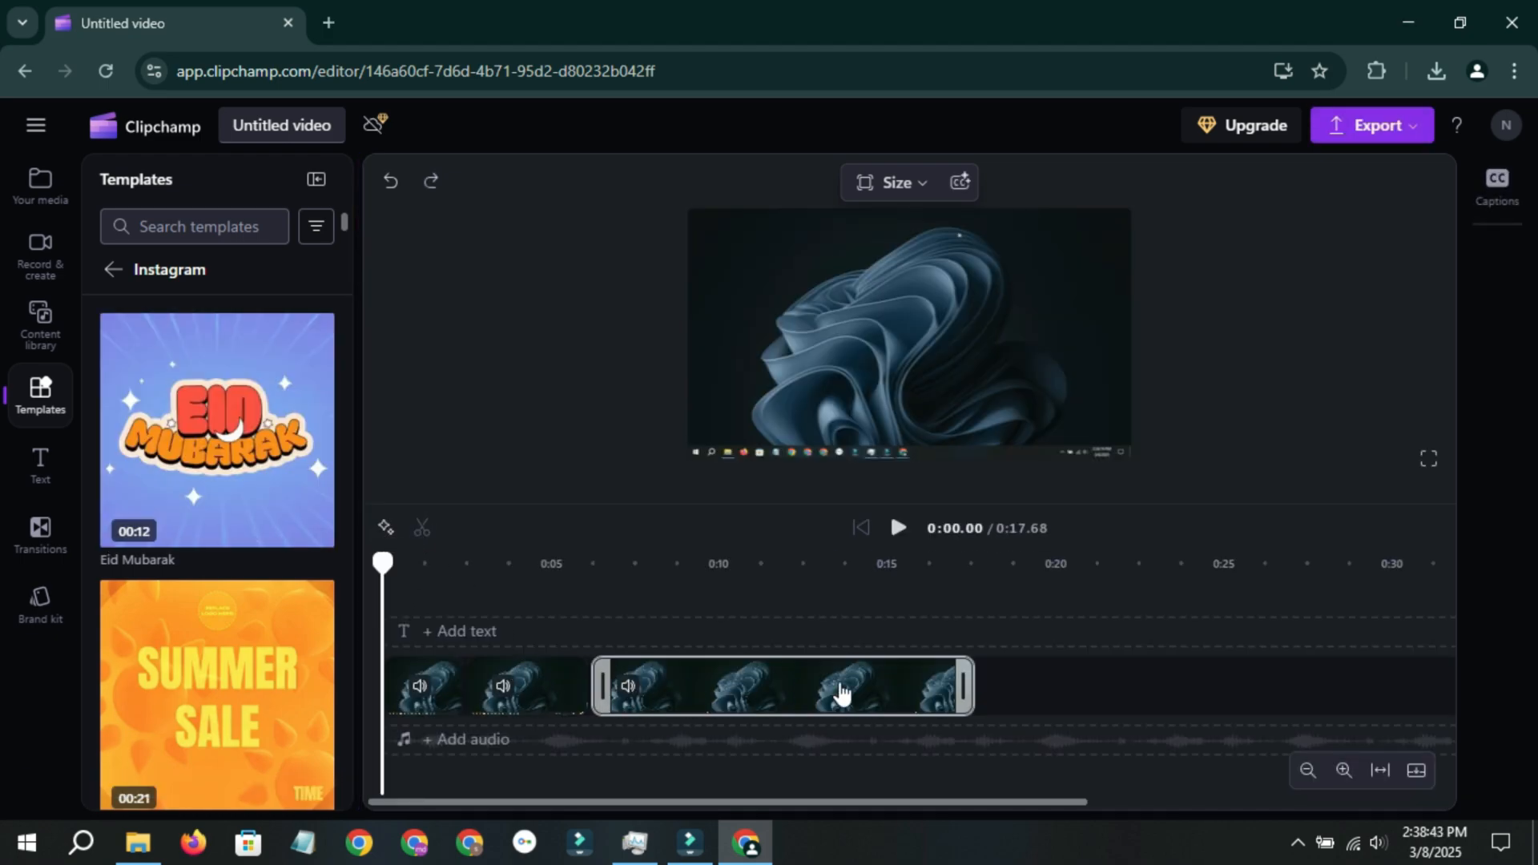
Play short sections from the start of the restored clips and set the playhead to about 0:00.82.
drag(1146, 671, 537, 694)
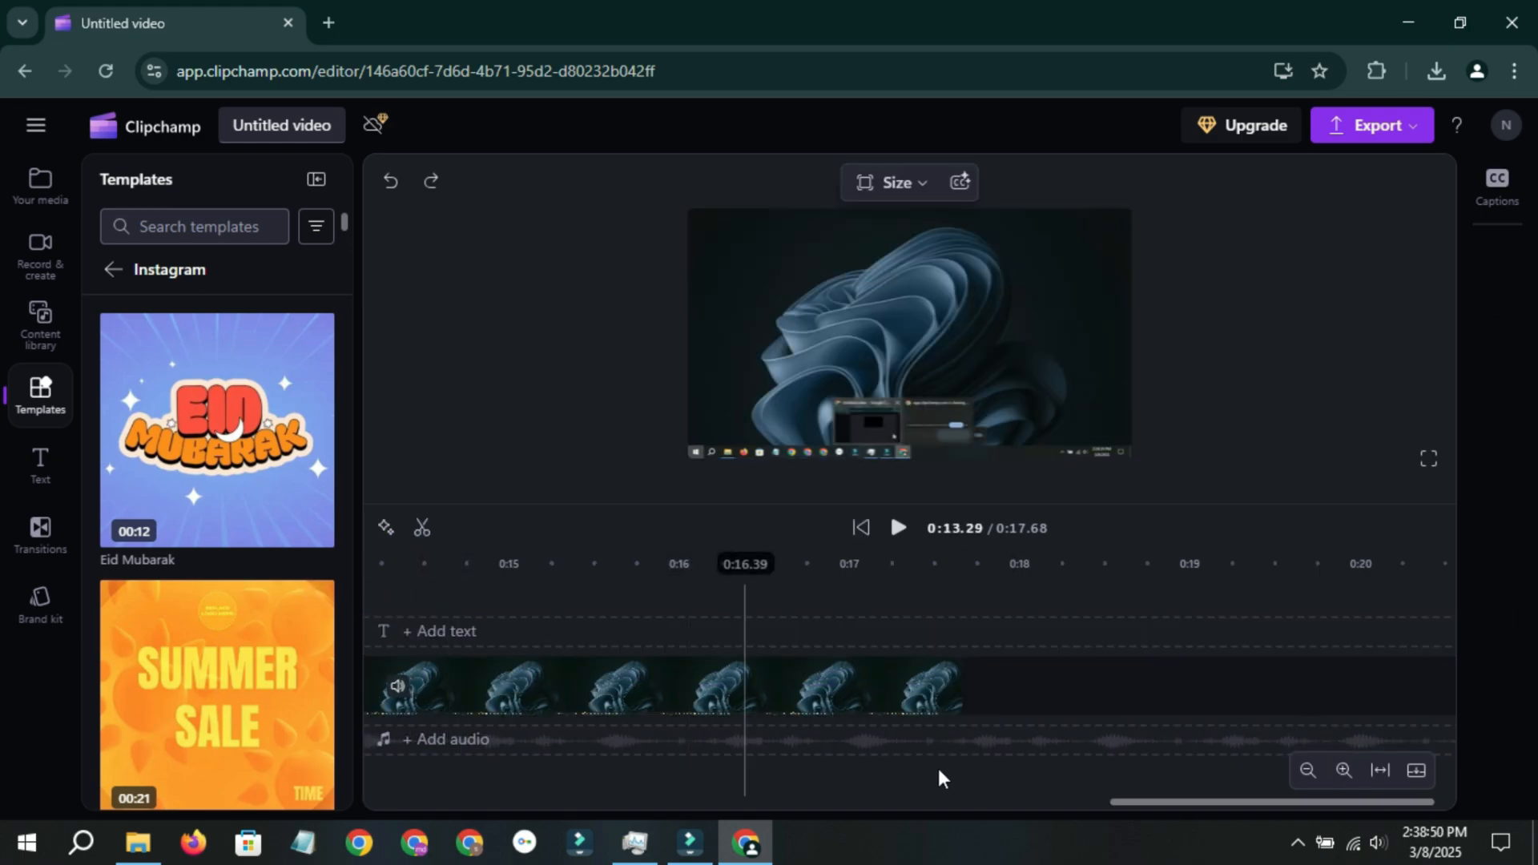
drag(1172, 802, 433, 802)
click(422, 565)
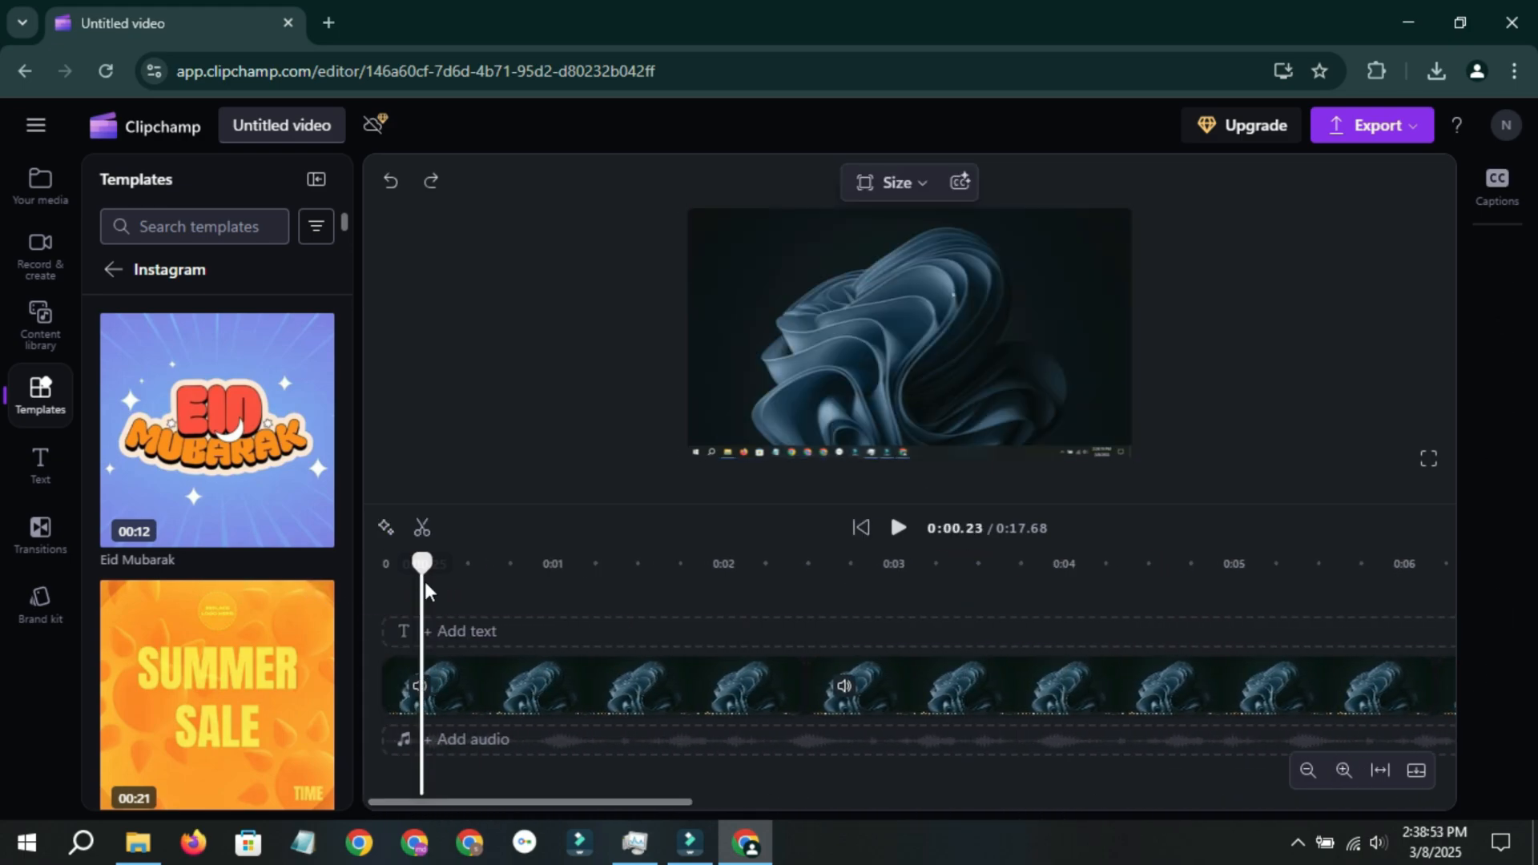
key(space)
key(space)
click(1309, 771)
key(space)
key(space)
mouse_move(213, 435)
drag(497, 563, 475, 564)
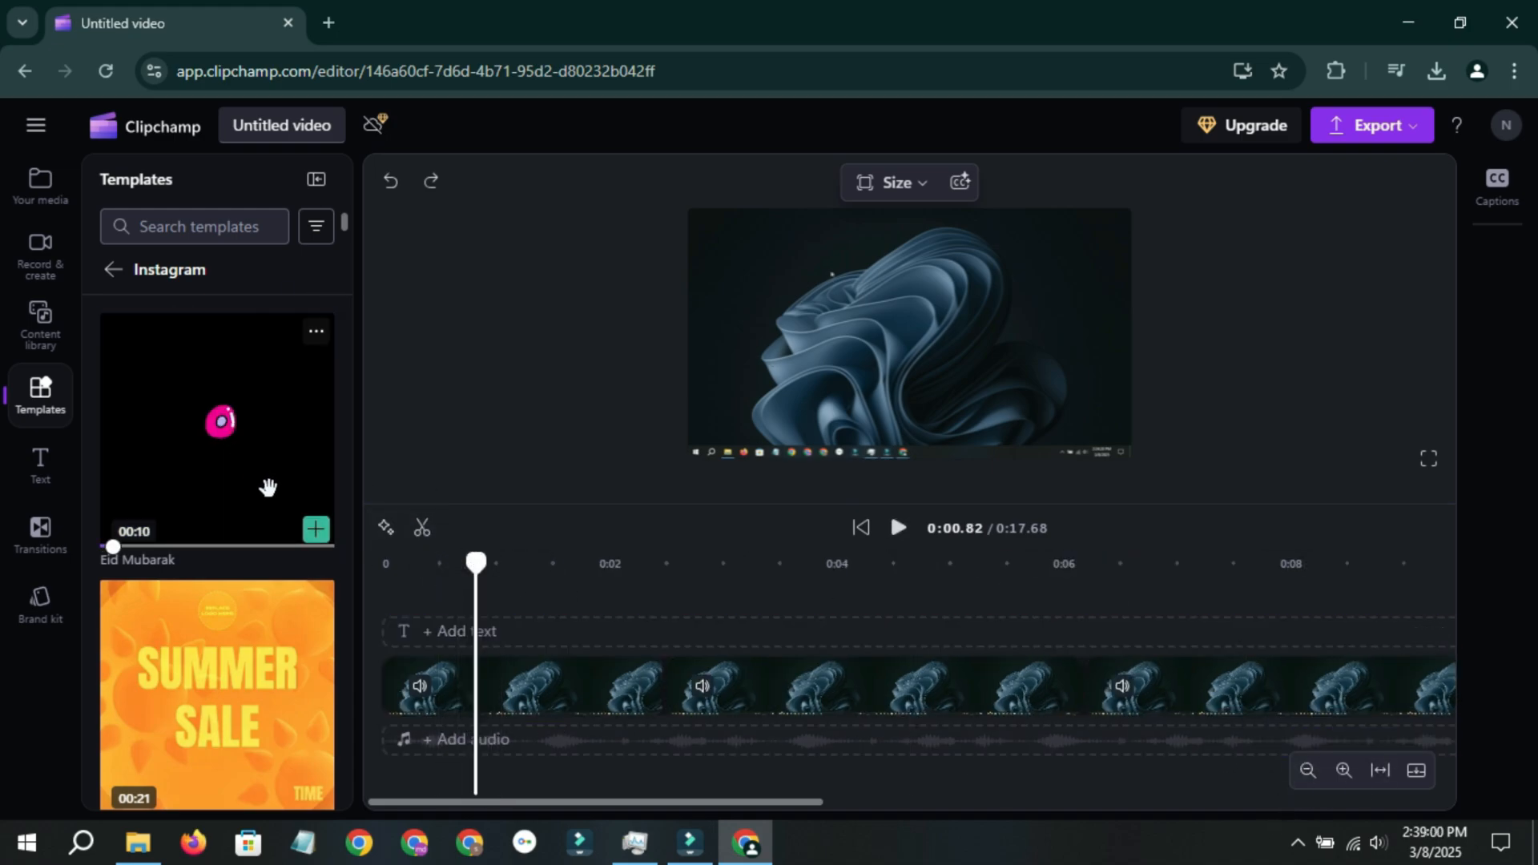
Create a new project from the Eid Mubarak Instagram template.
click(315, 534)
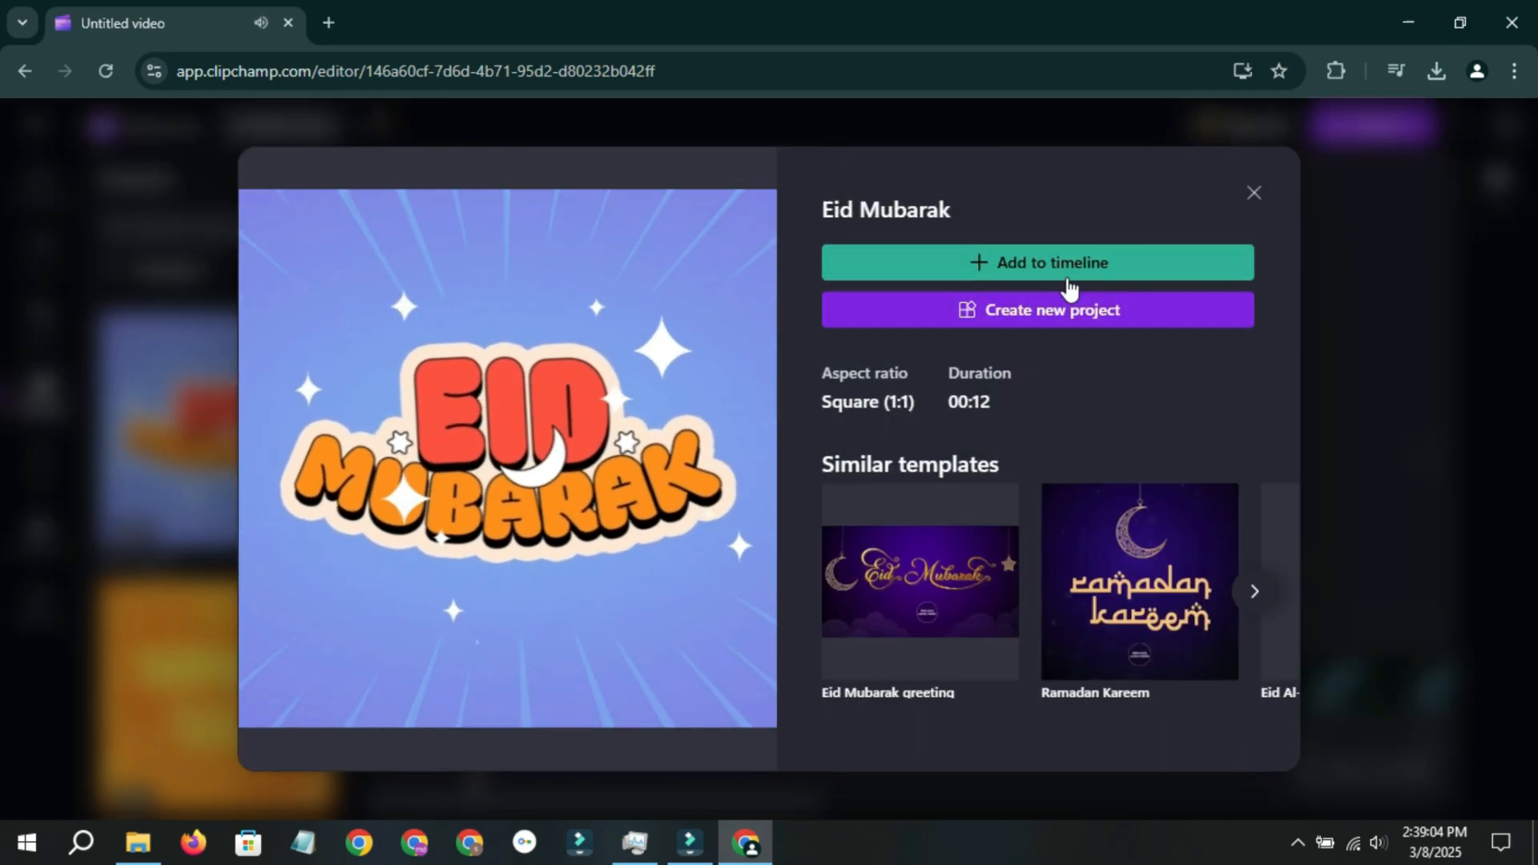
mouse_move(453, 509)
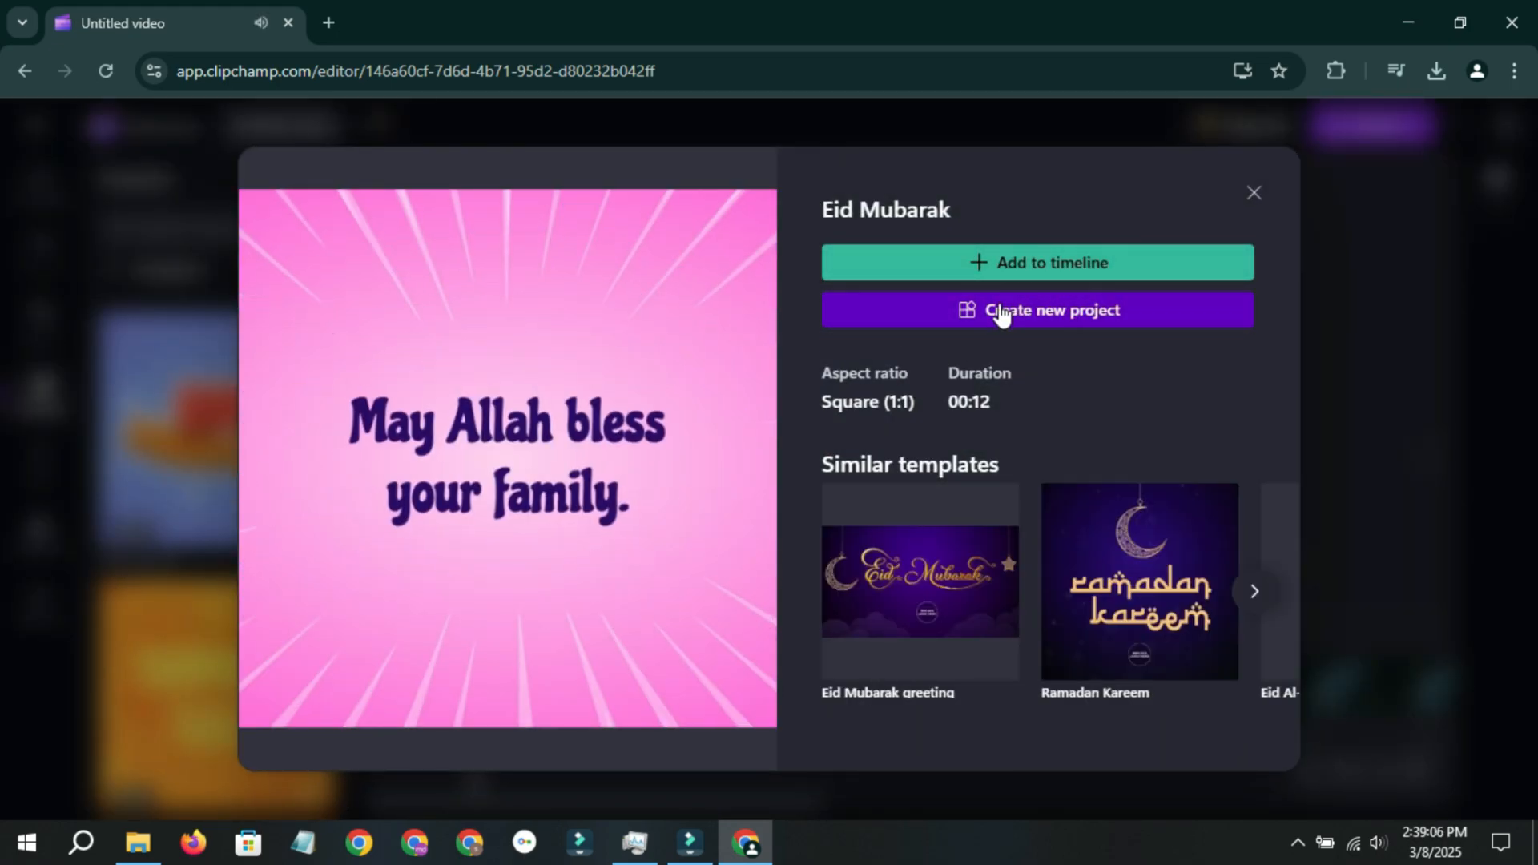
click(927, 310)
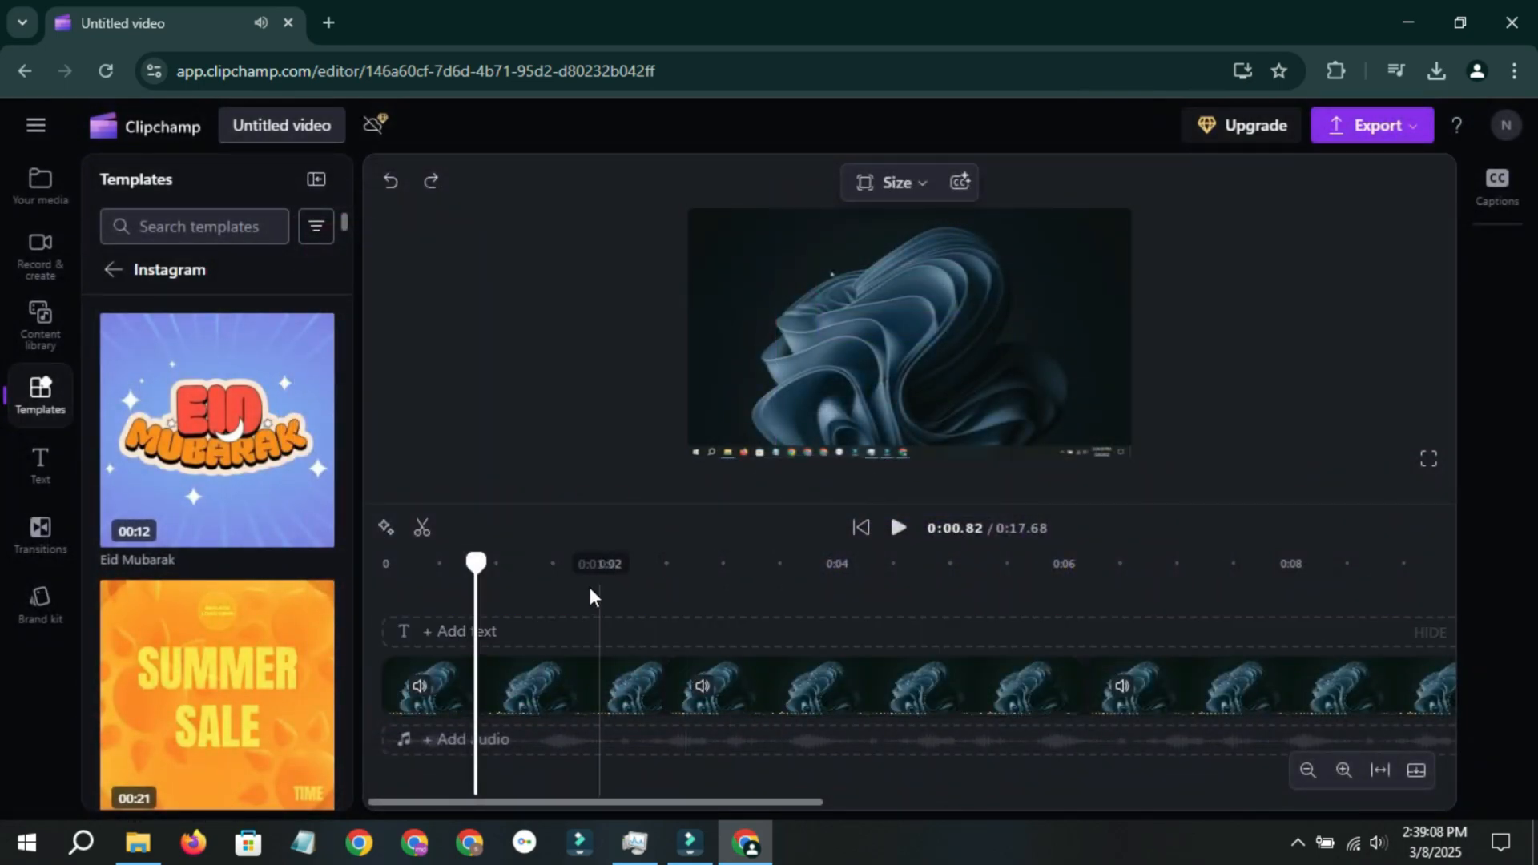
scroll(729, 665, down, 2)
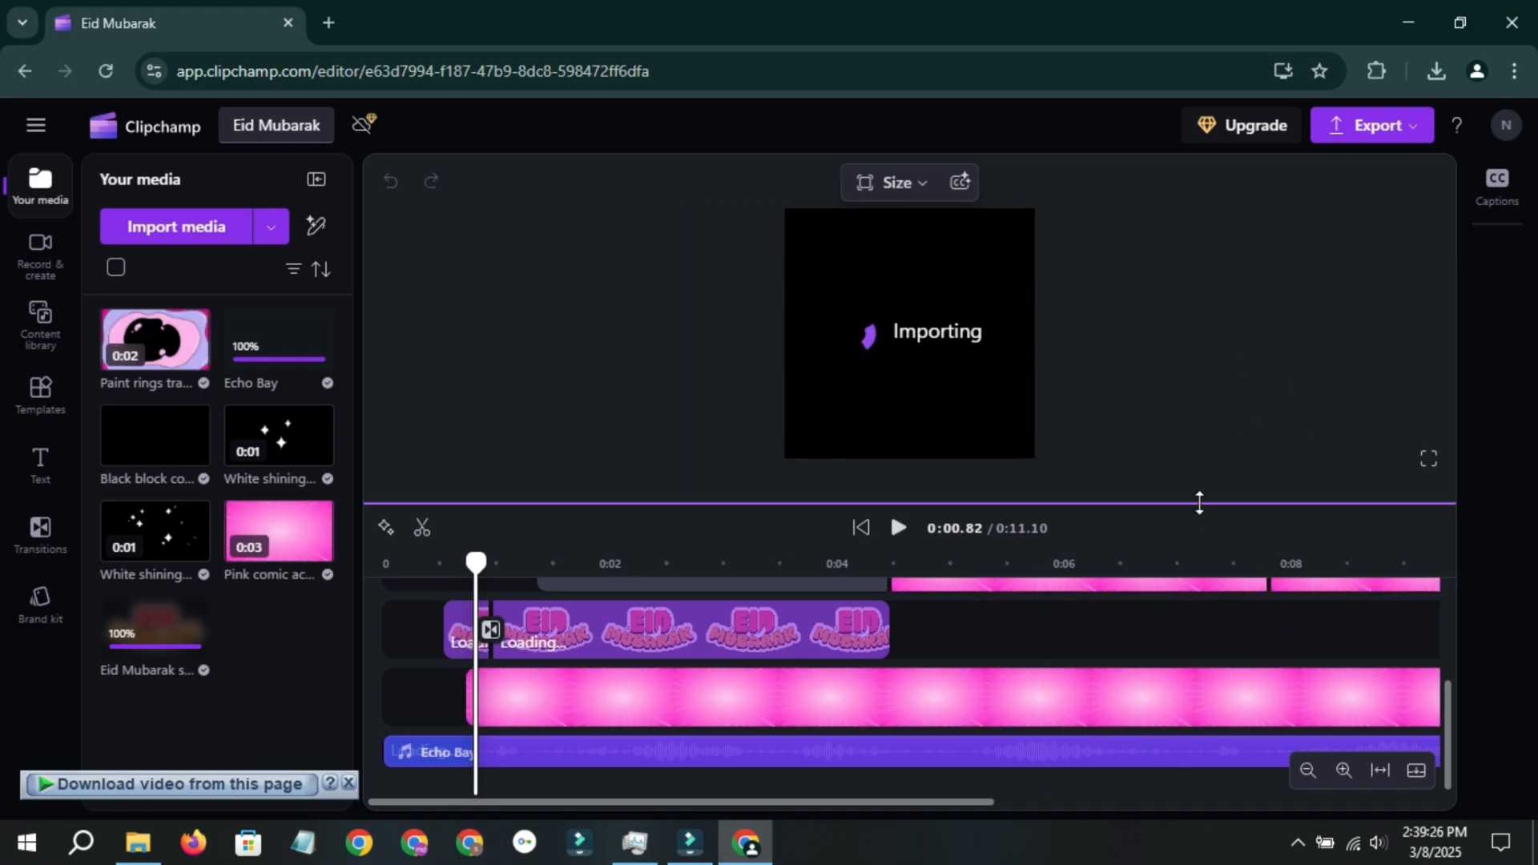
Enlarge the timeline area and play the Eid Mubarak project to about 0:02.70.
mouse_move(1186, 274)
mouse_down()
mouse_move(1185, 248)
mouse_move(1186, 274)
mouse_up()
drag(1261, 438, 1249, 478)
key(space)
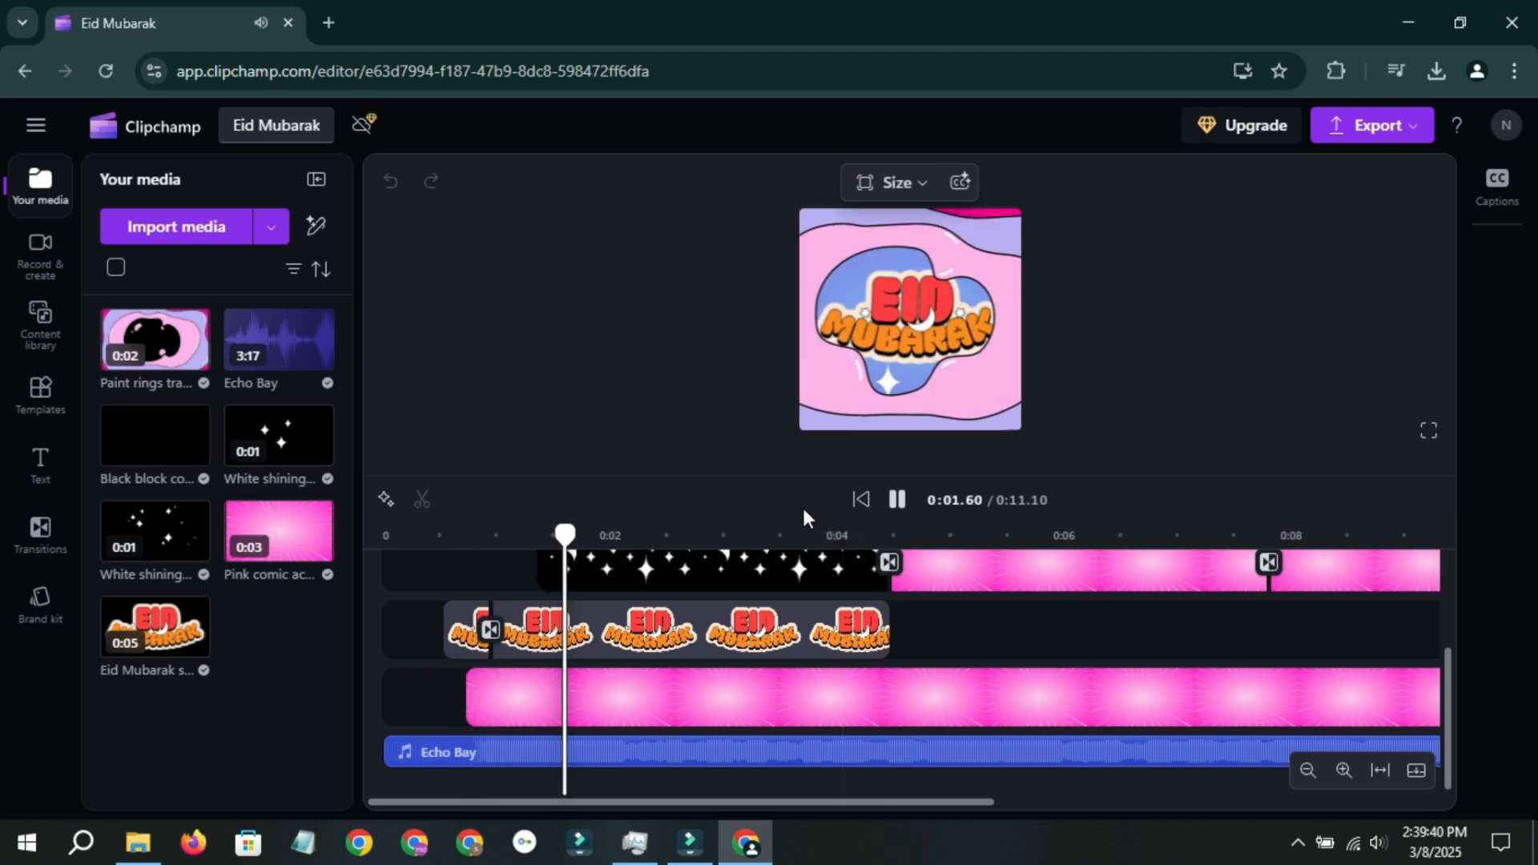
key(space)
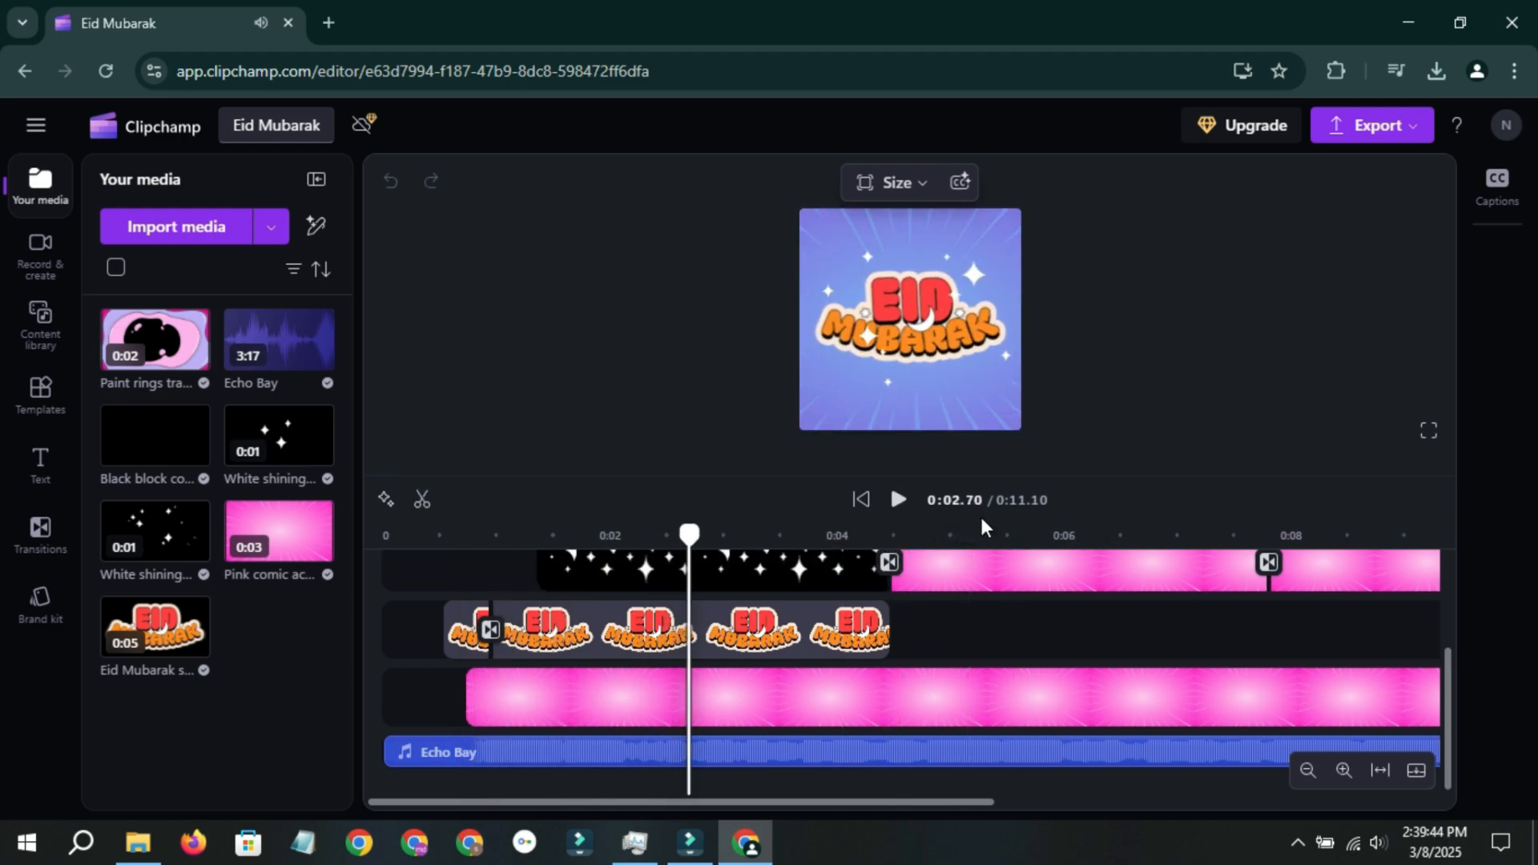
click(542, 762)
click(560, 633)
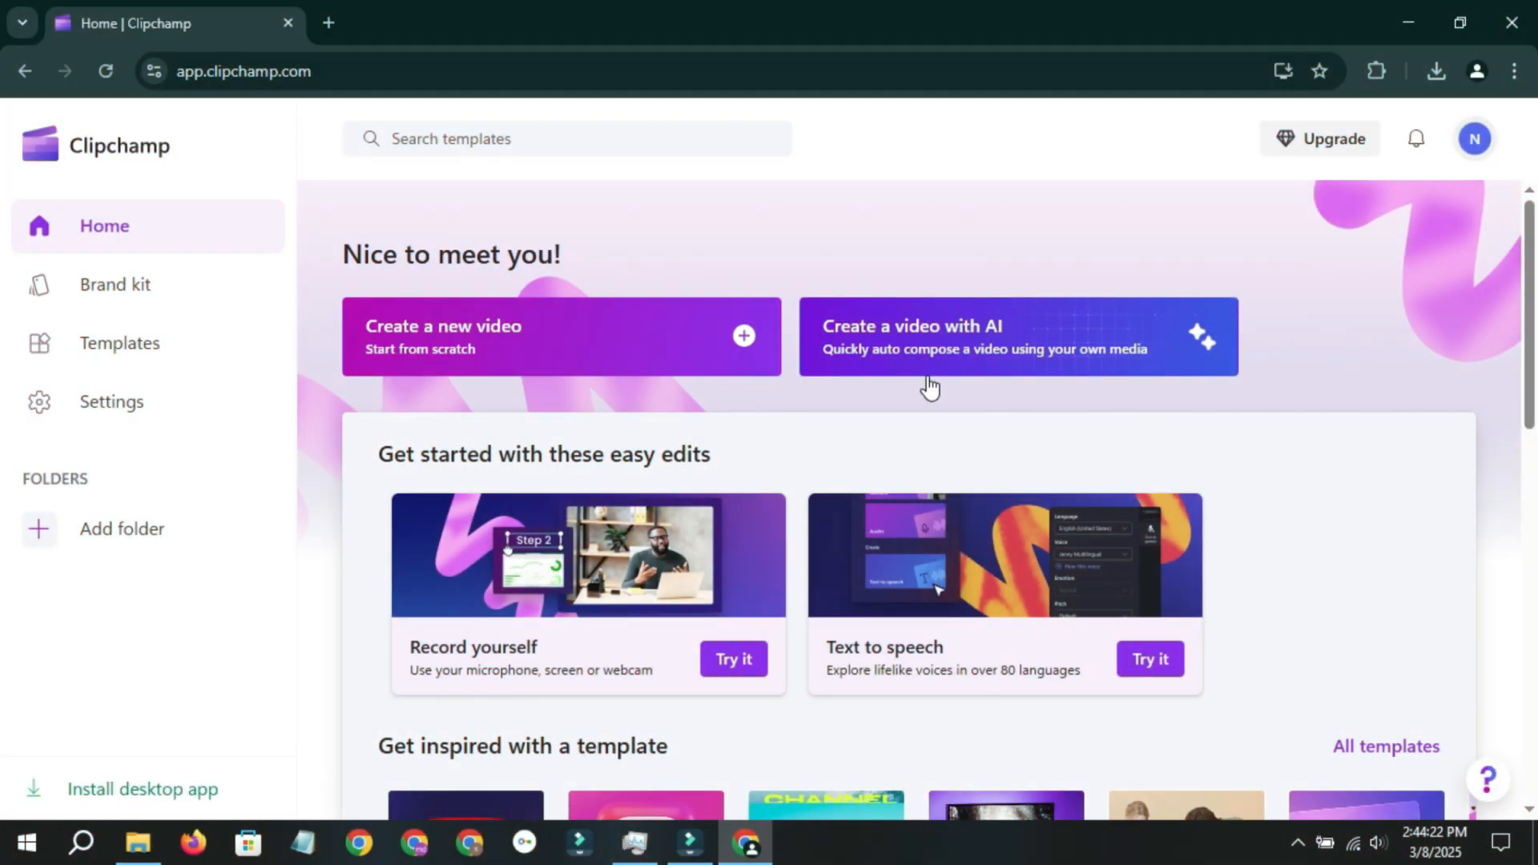
Open the General settings from the home page, try the Light and Dark editor themes, and set the theme back to System.
scroll(1122, 425, down, 3)
scroll(1120, 425, down, 7)
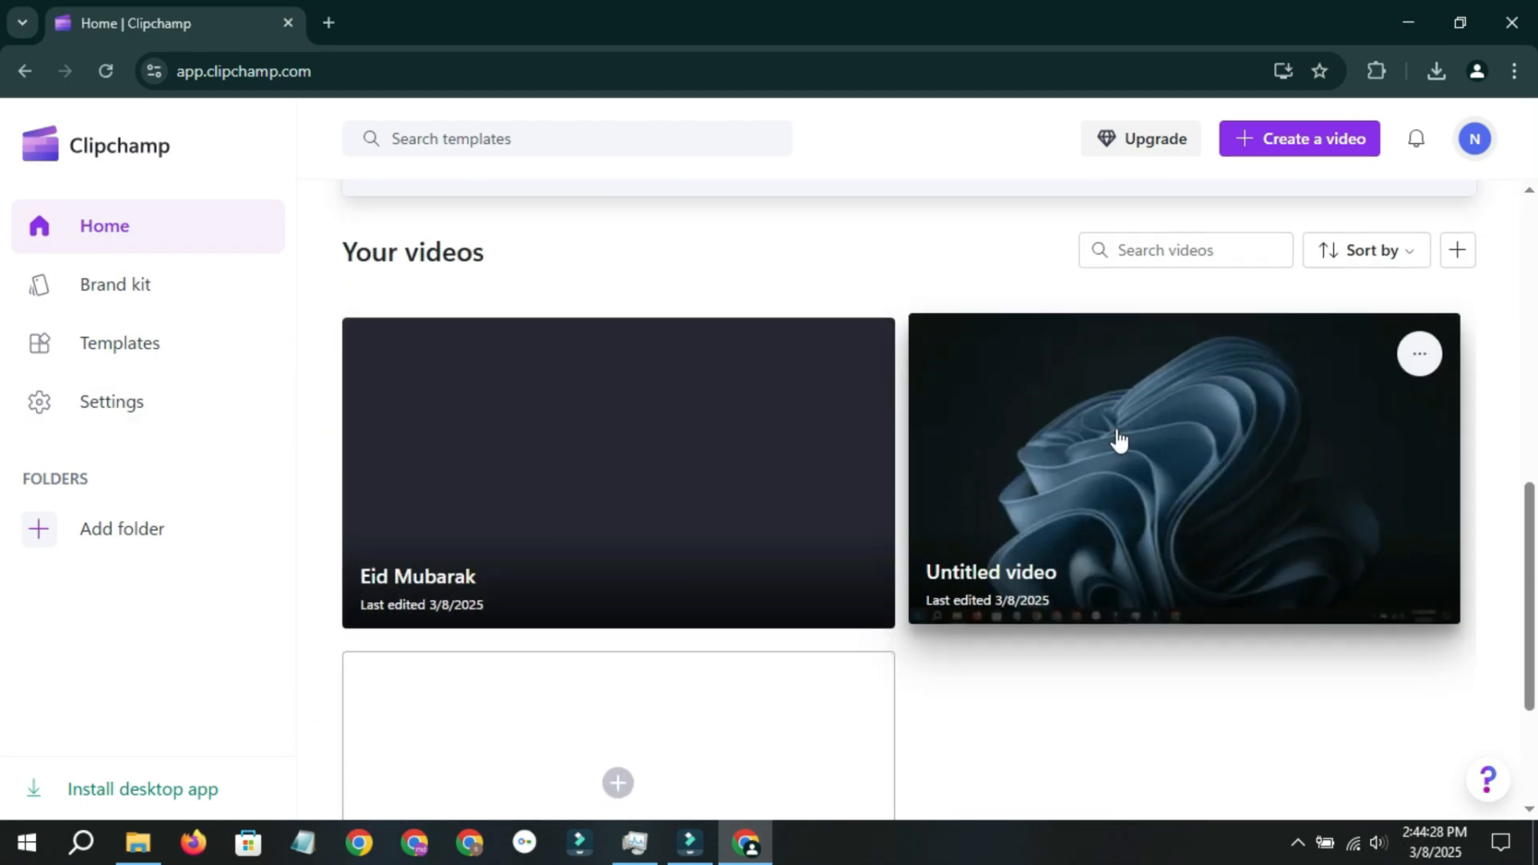
scroll(1002, 420, down, 3)
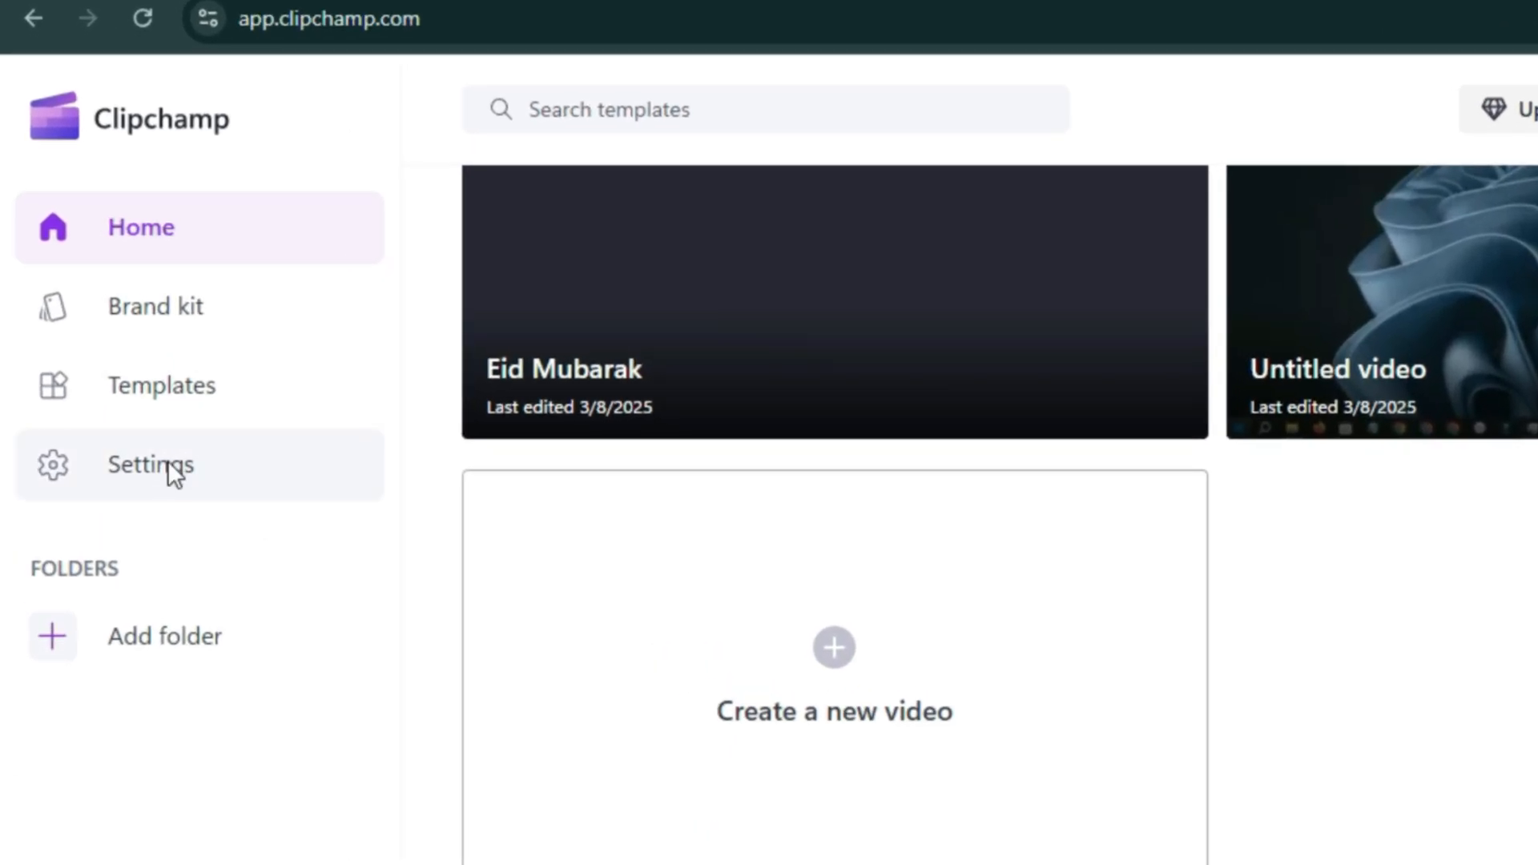
click(126, 406)
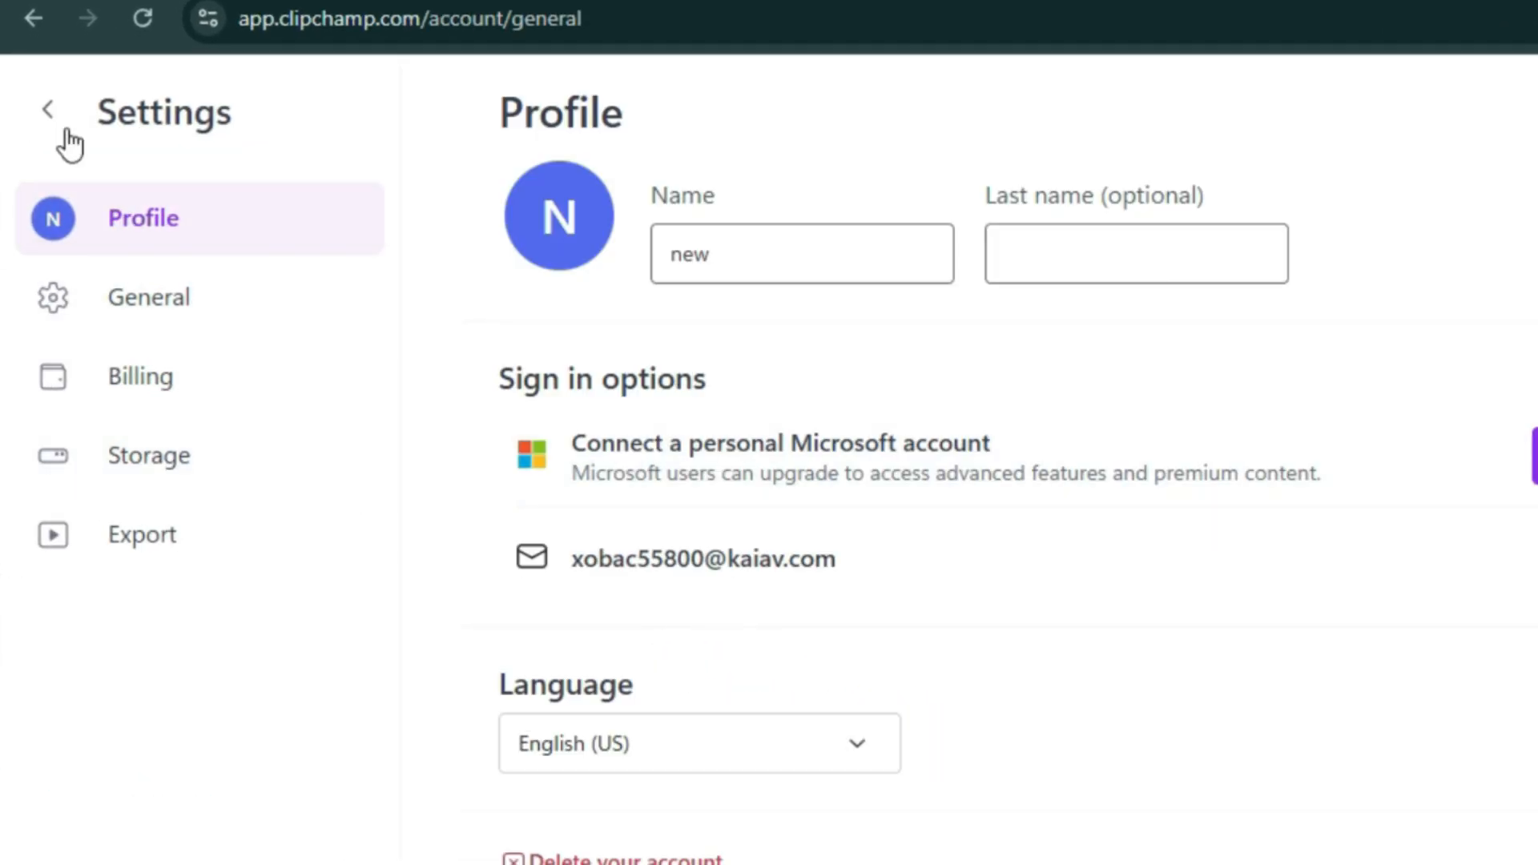
click(124, 324)
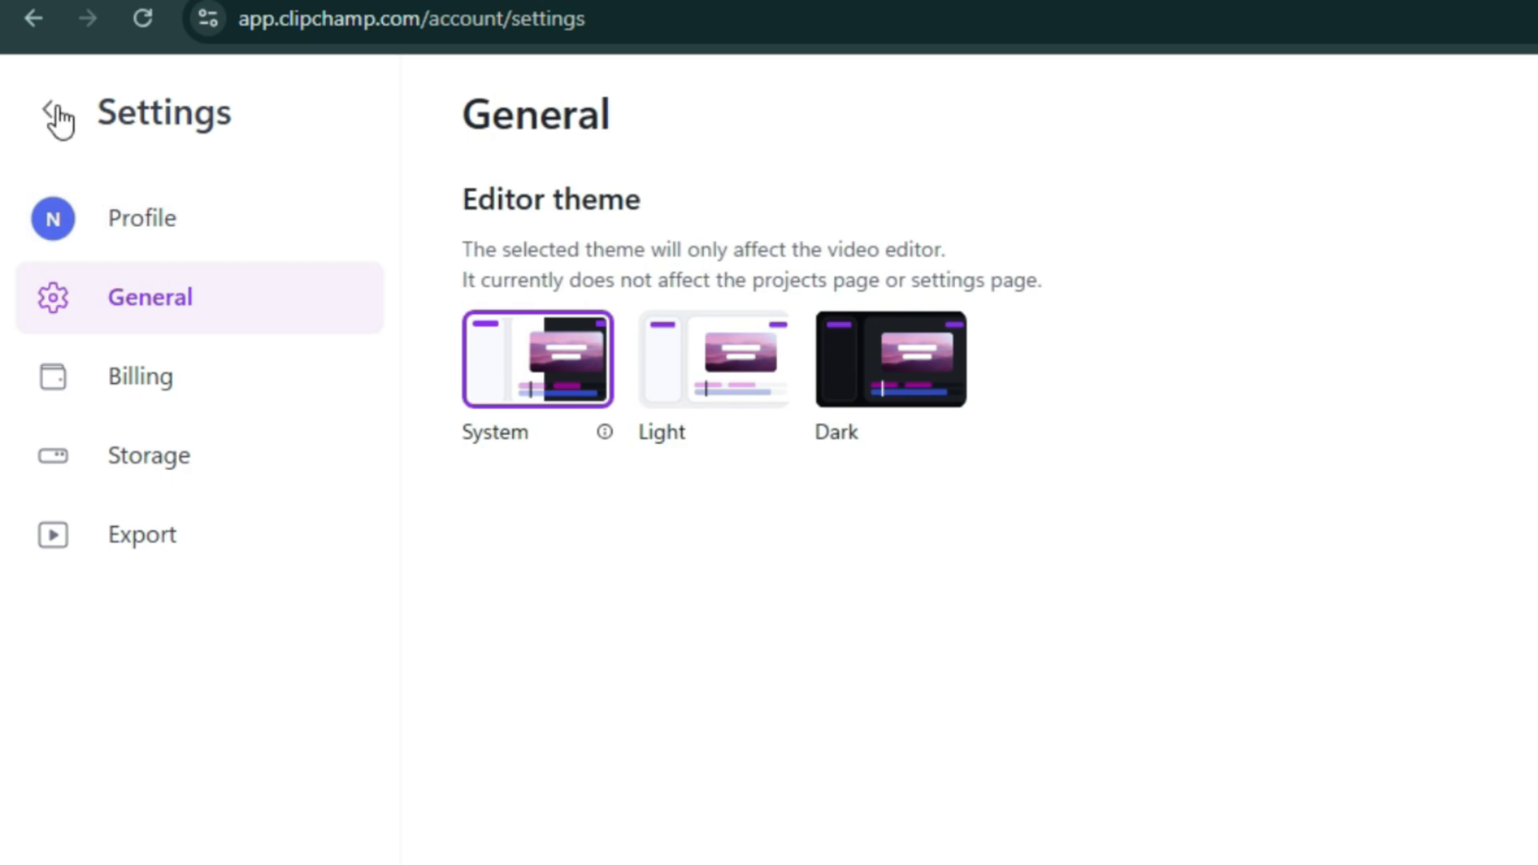
click(714, 378)
click(849, 378)
click(535, 379)
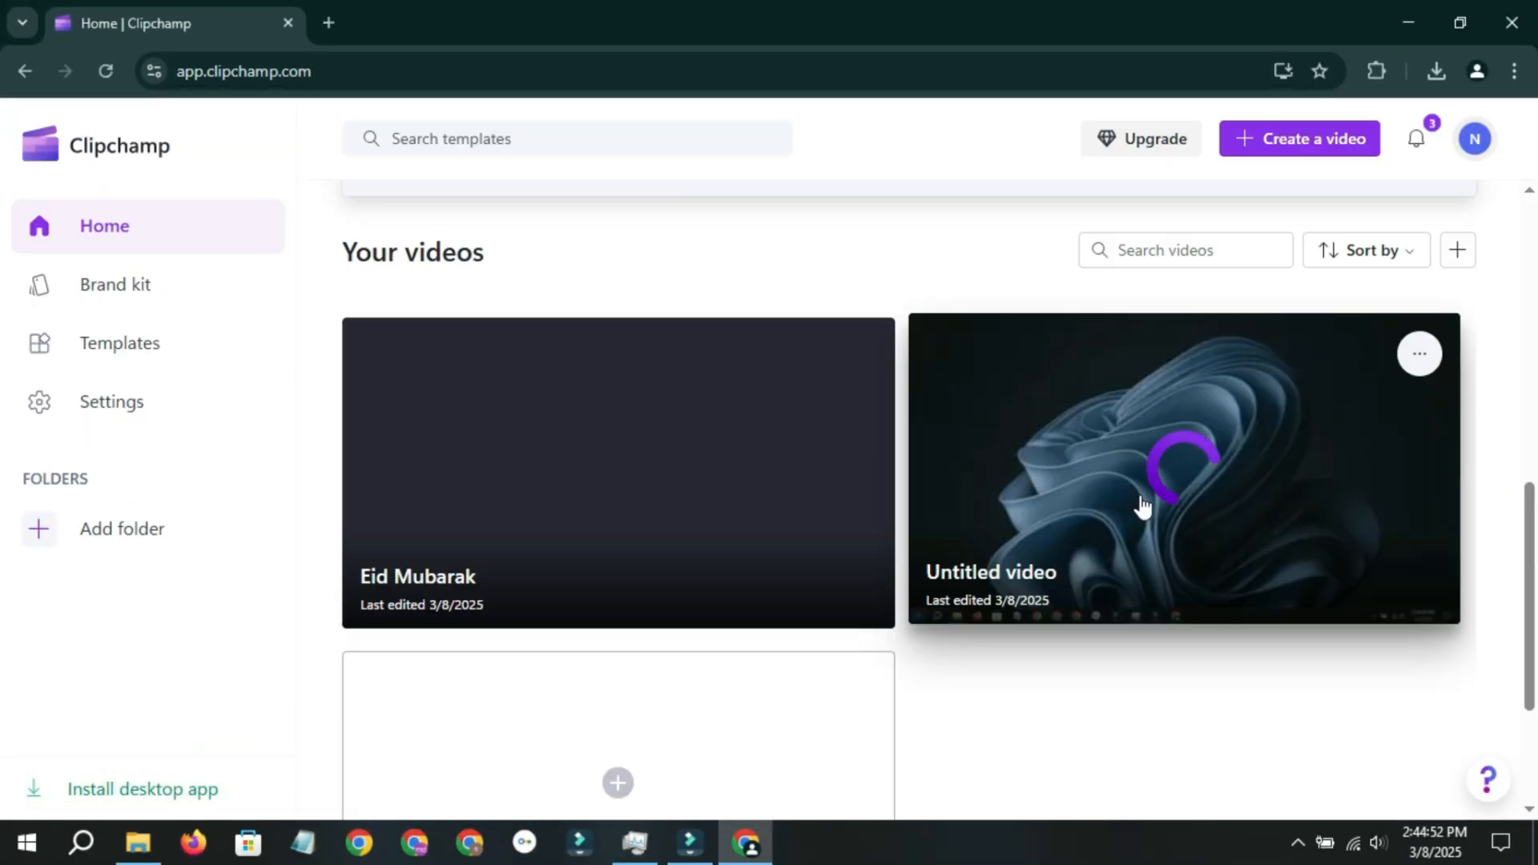
Open the Untitled video project, play its beginning briefly, and move the playhead to about 0:02.42.
click(1142, 505)
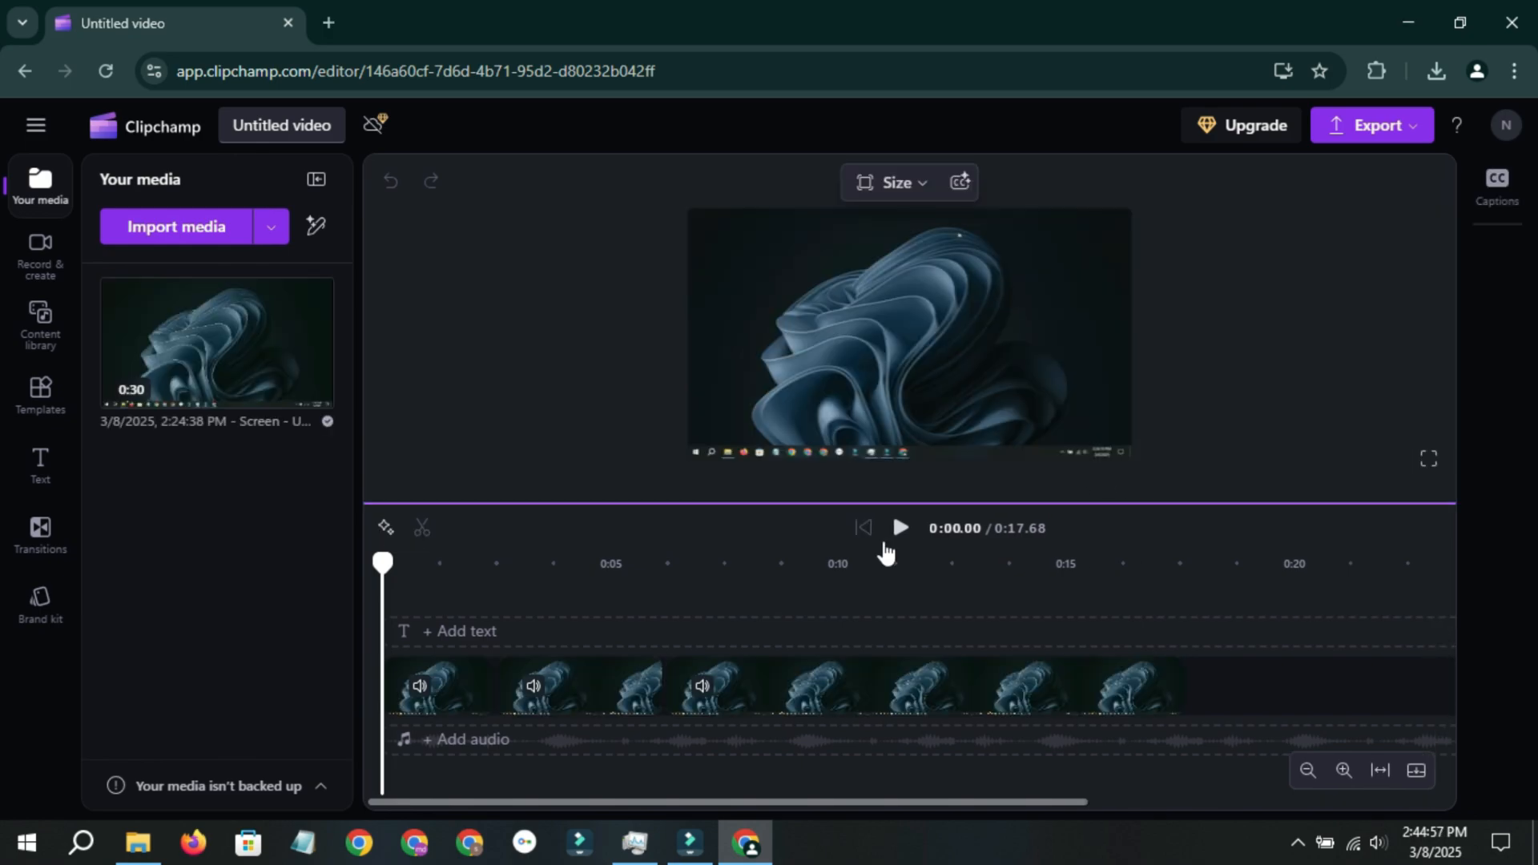
click(898, 529)
click(897, 529)
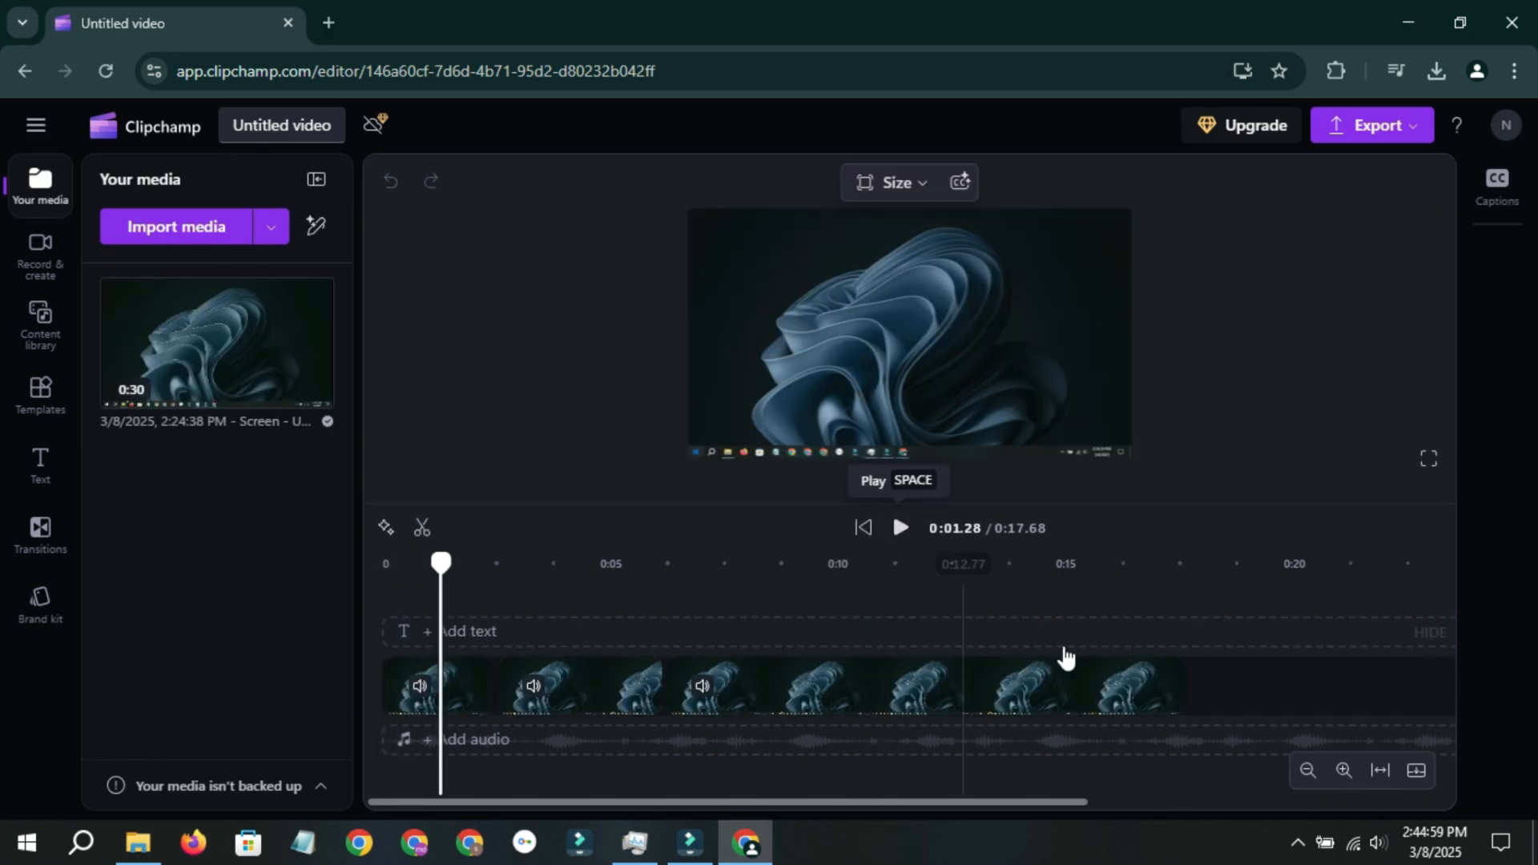
drag(441, 564, 492, 564)
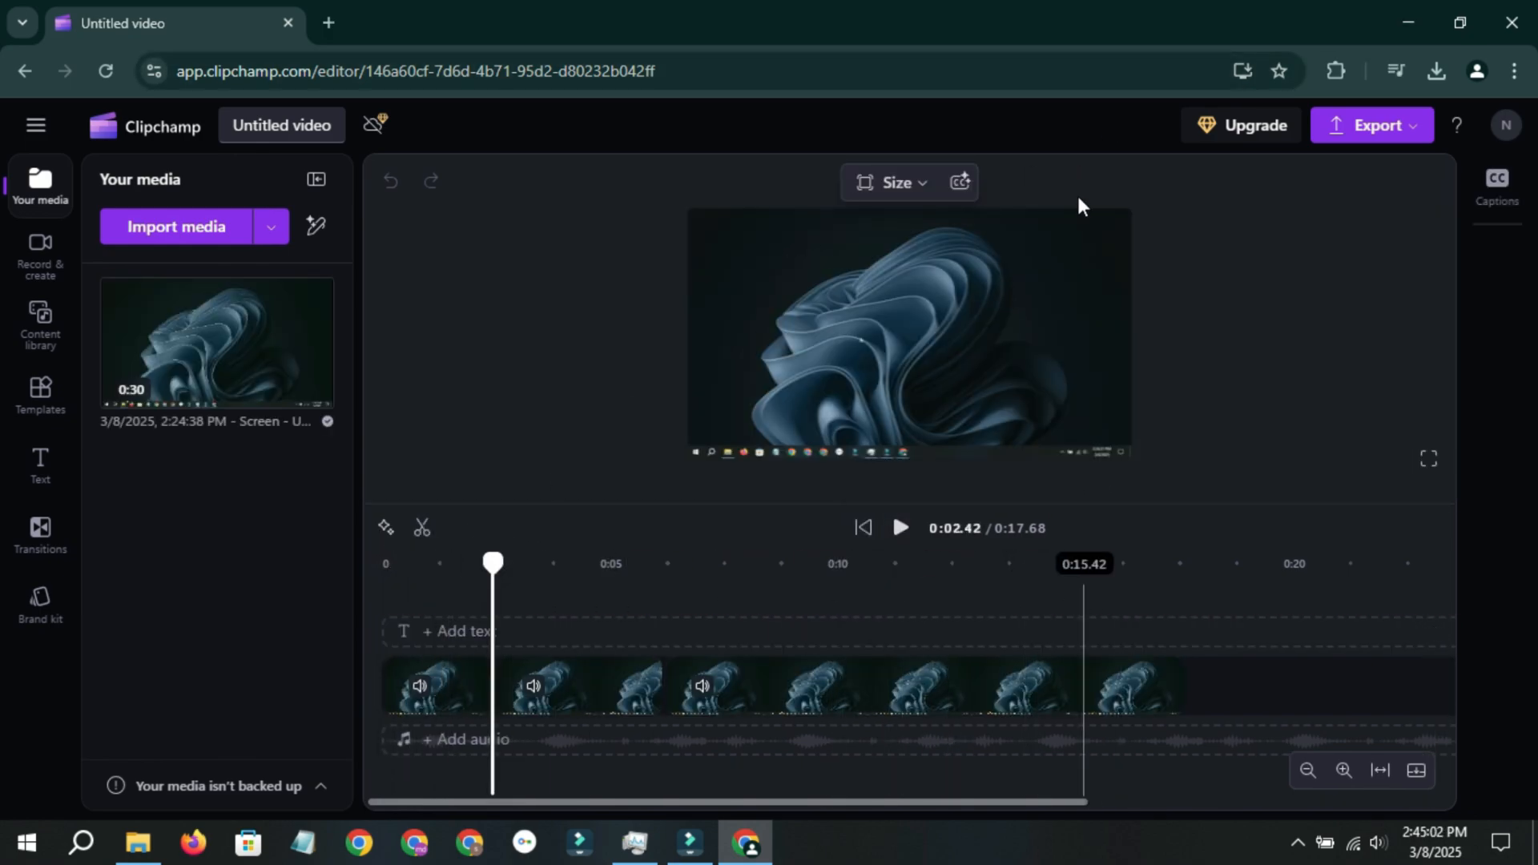
click(35, 125)
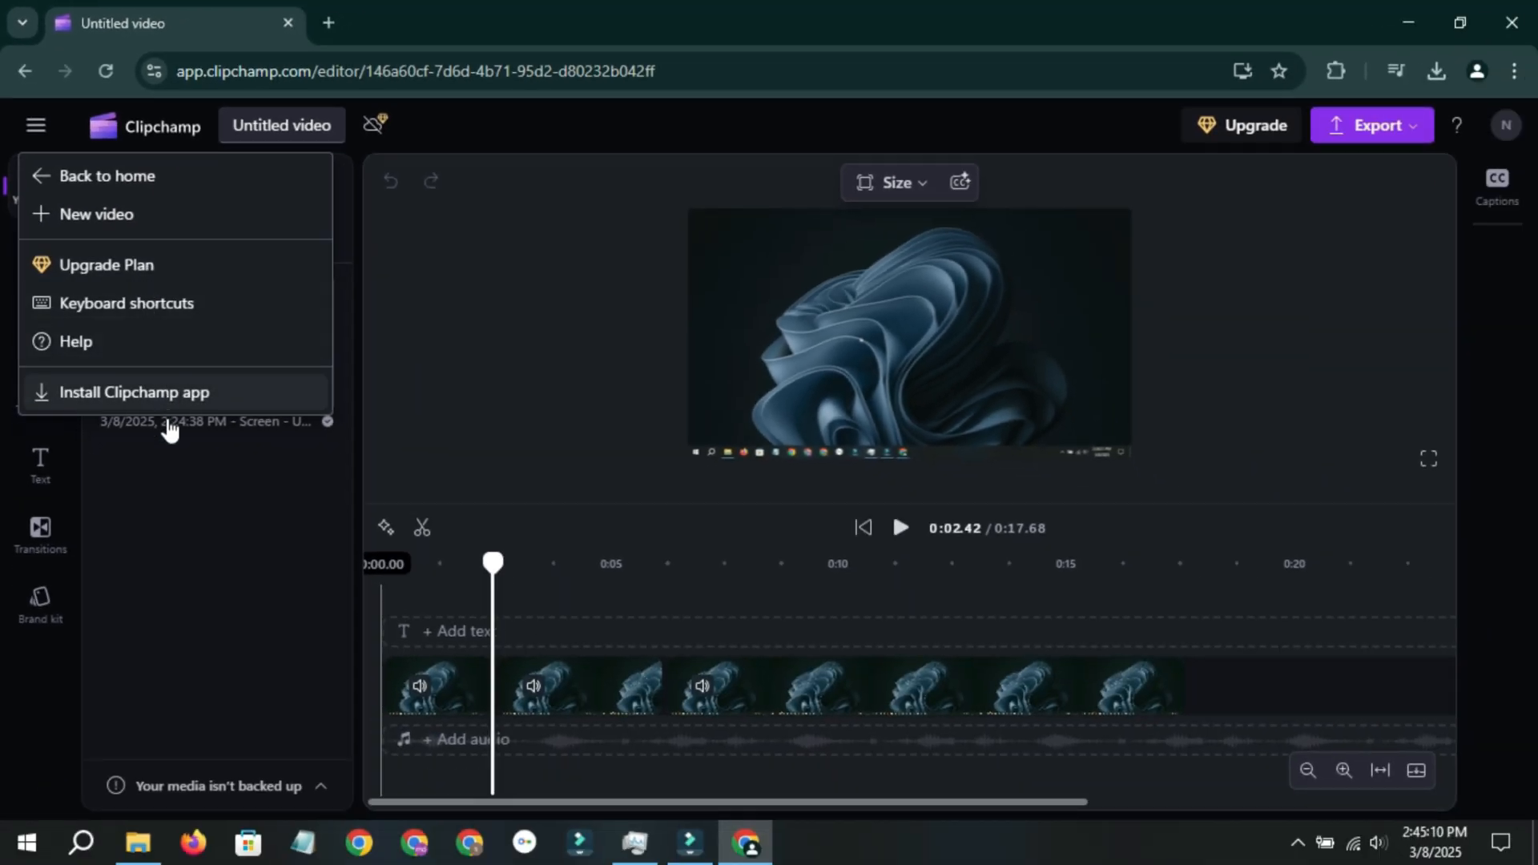
click(672, 852)
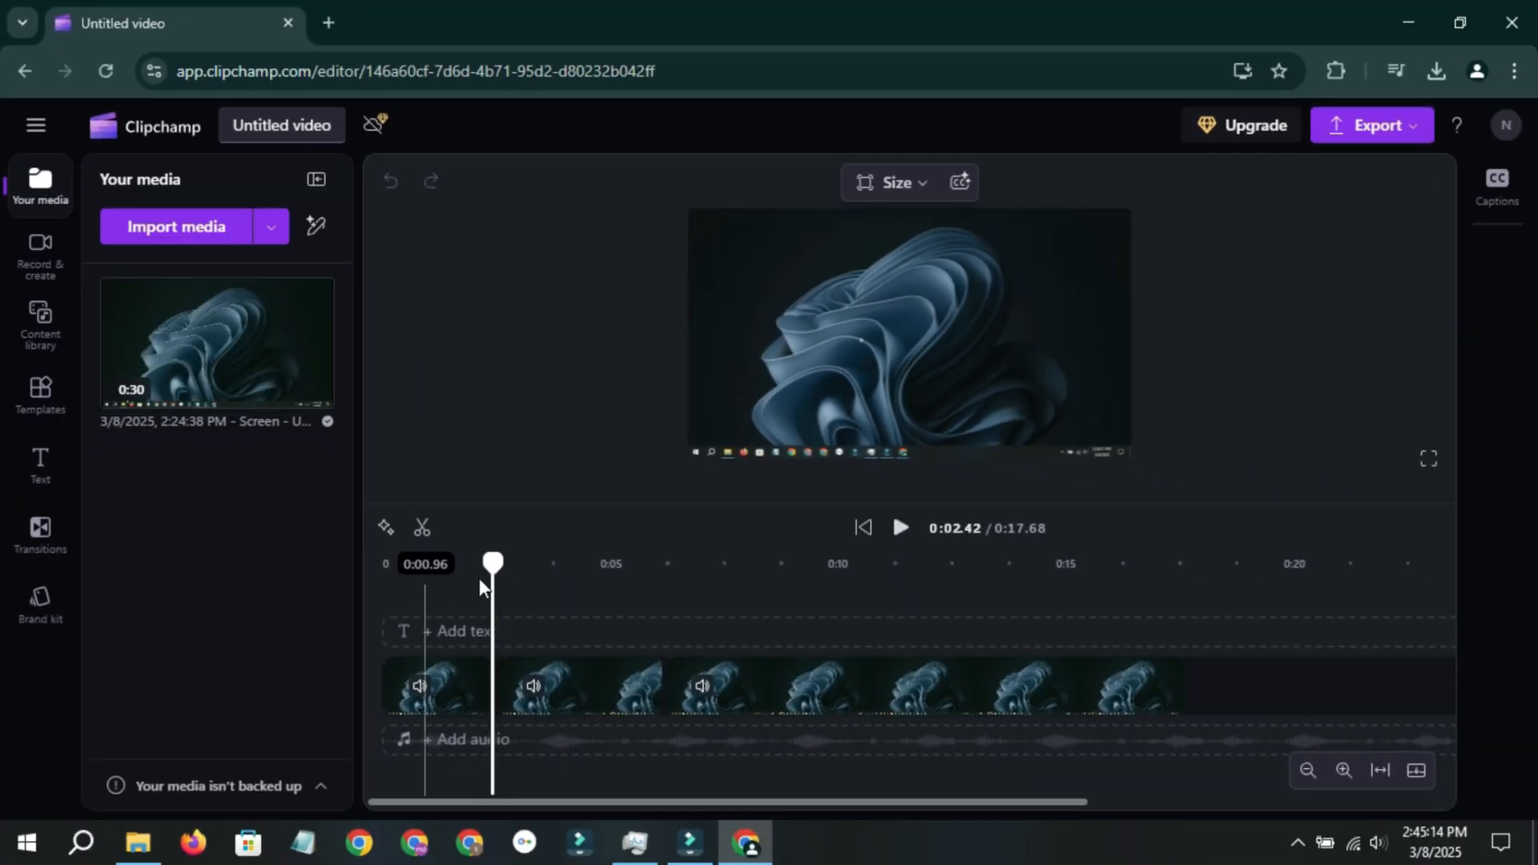
drag(488, 585, 435, 563)
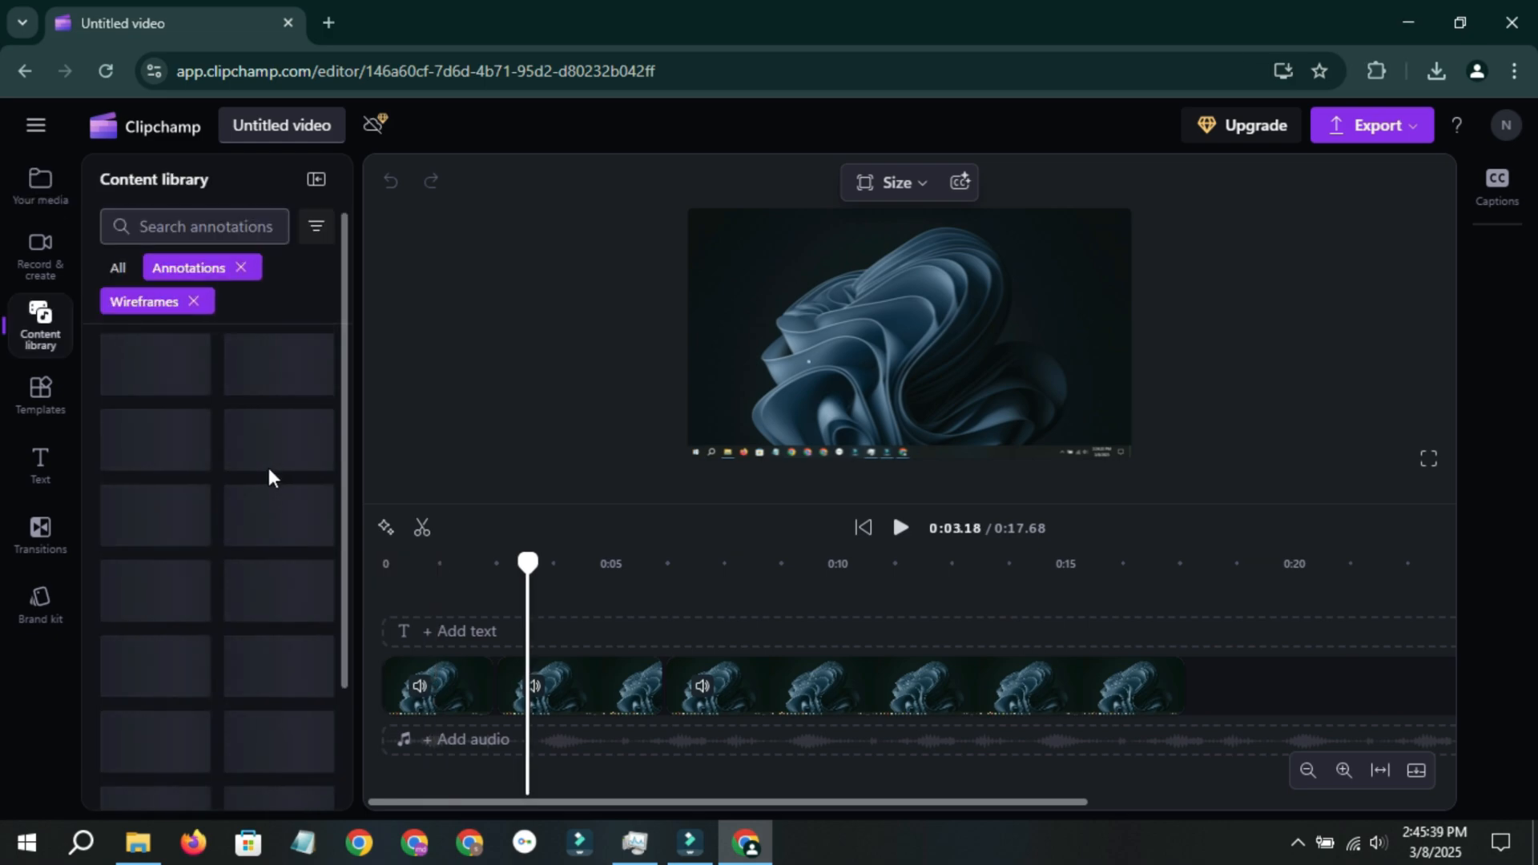
Add the pink and blue wireframe annotation on a track above the video clips around 0:04 and preview it.
drag(269, 398, 589, 626)
click(898, 529)
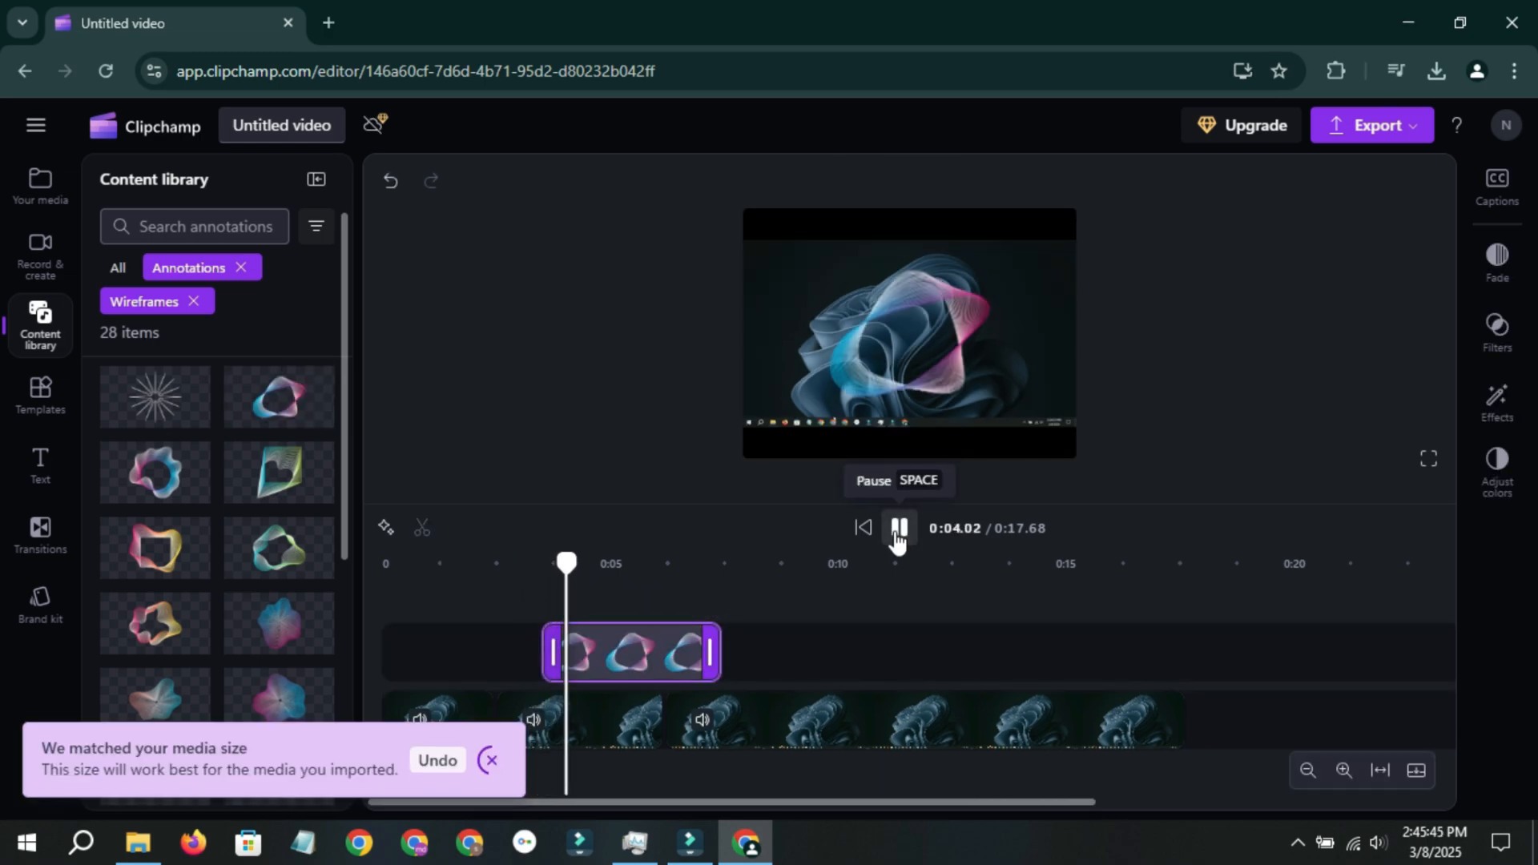
click(898, 530)
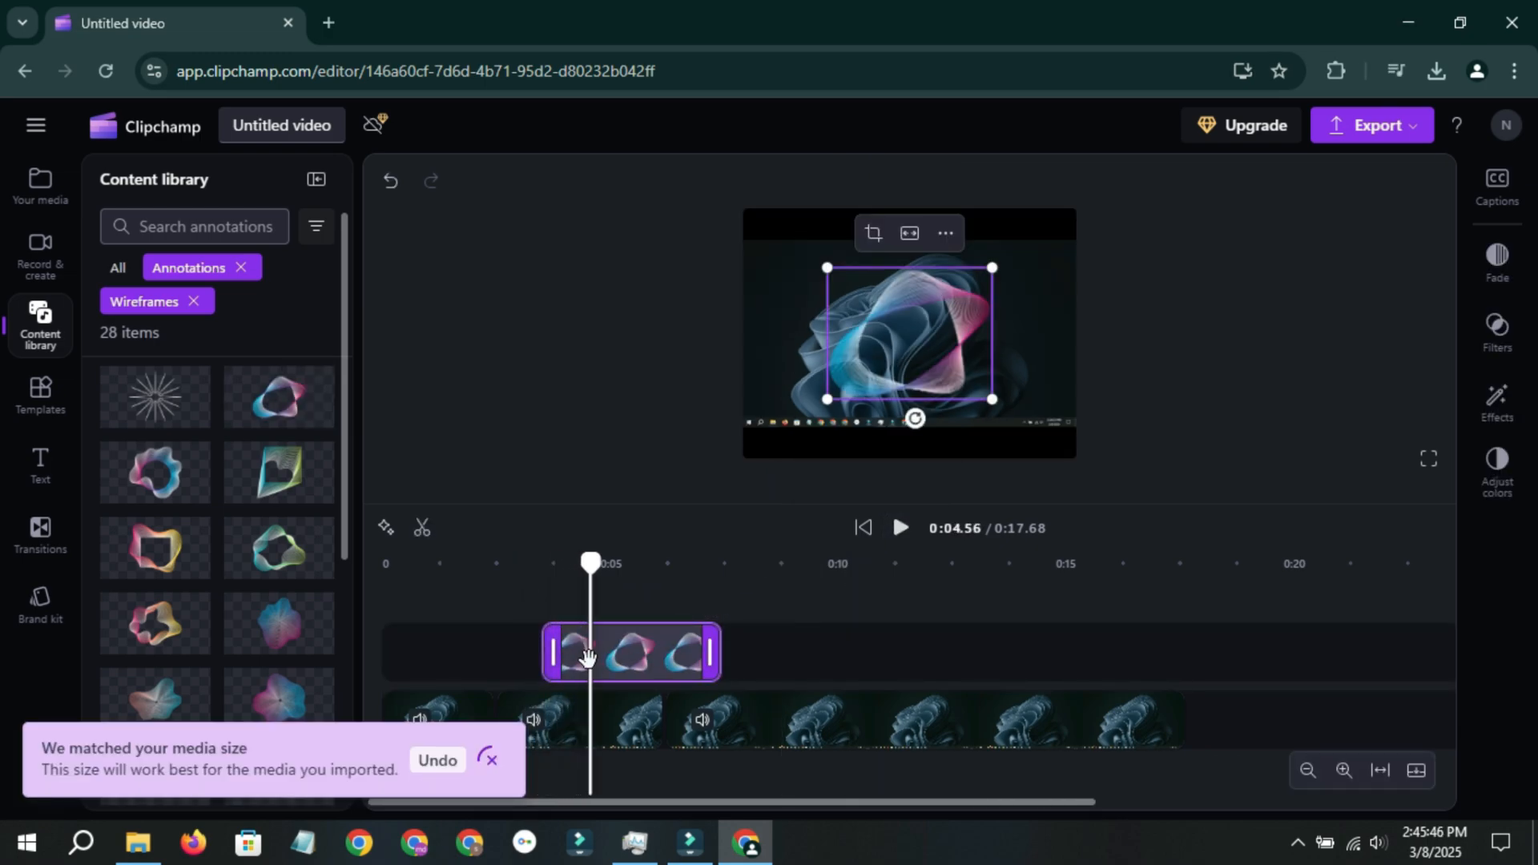
click(1236, 255)
Set the video size to Wide 16:9 and delete the wireframe annotation from the timeline.
click(887, 183)
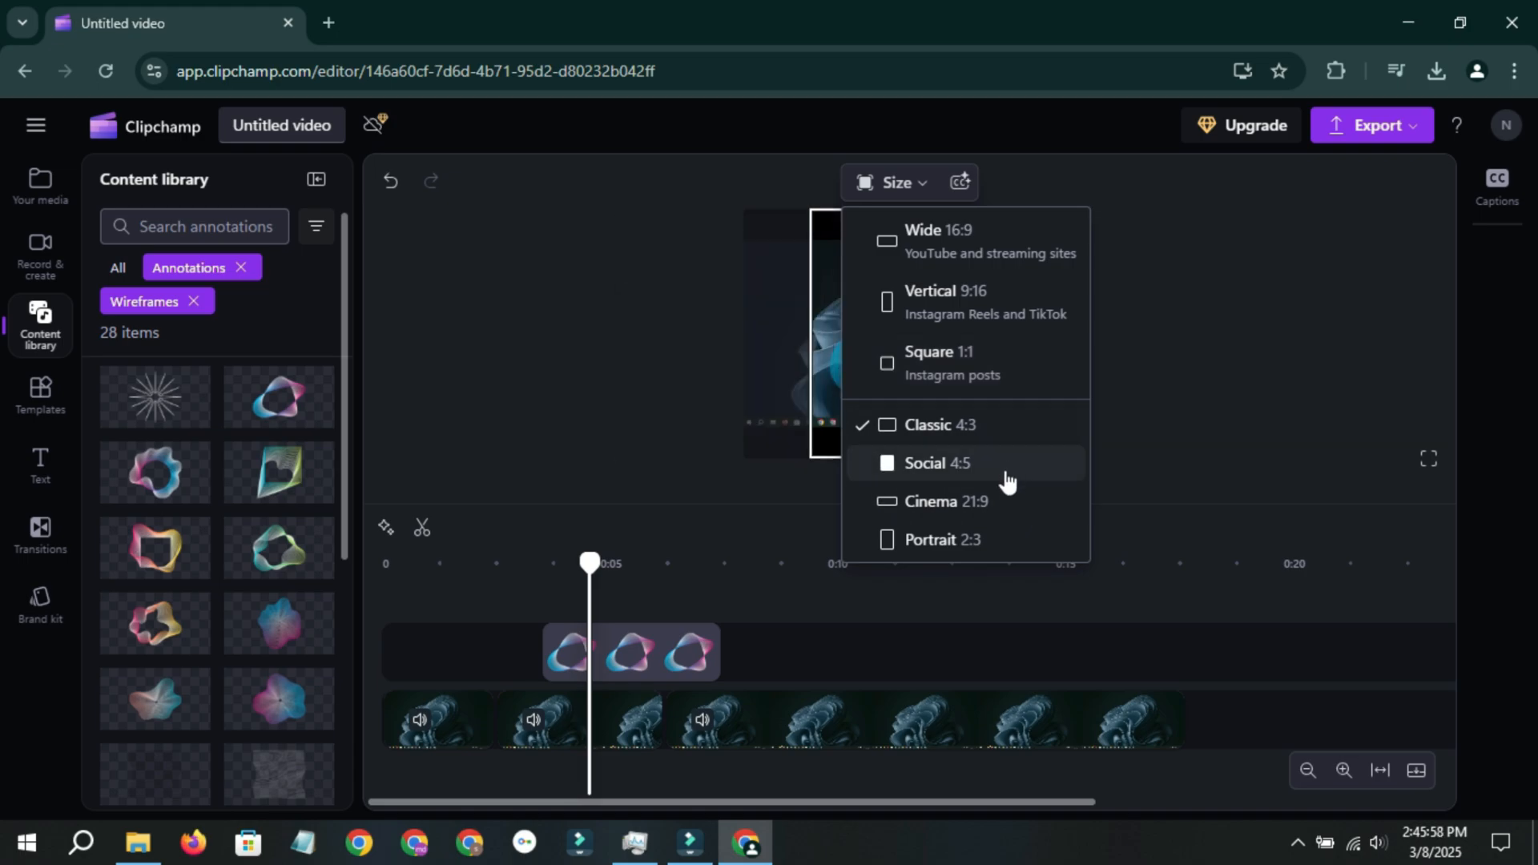
click(964, 243)
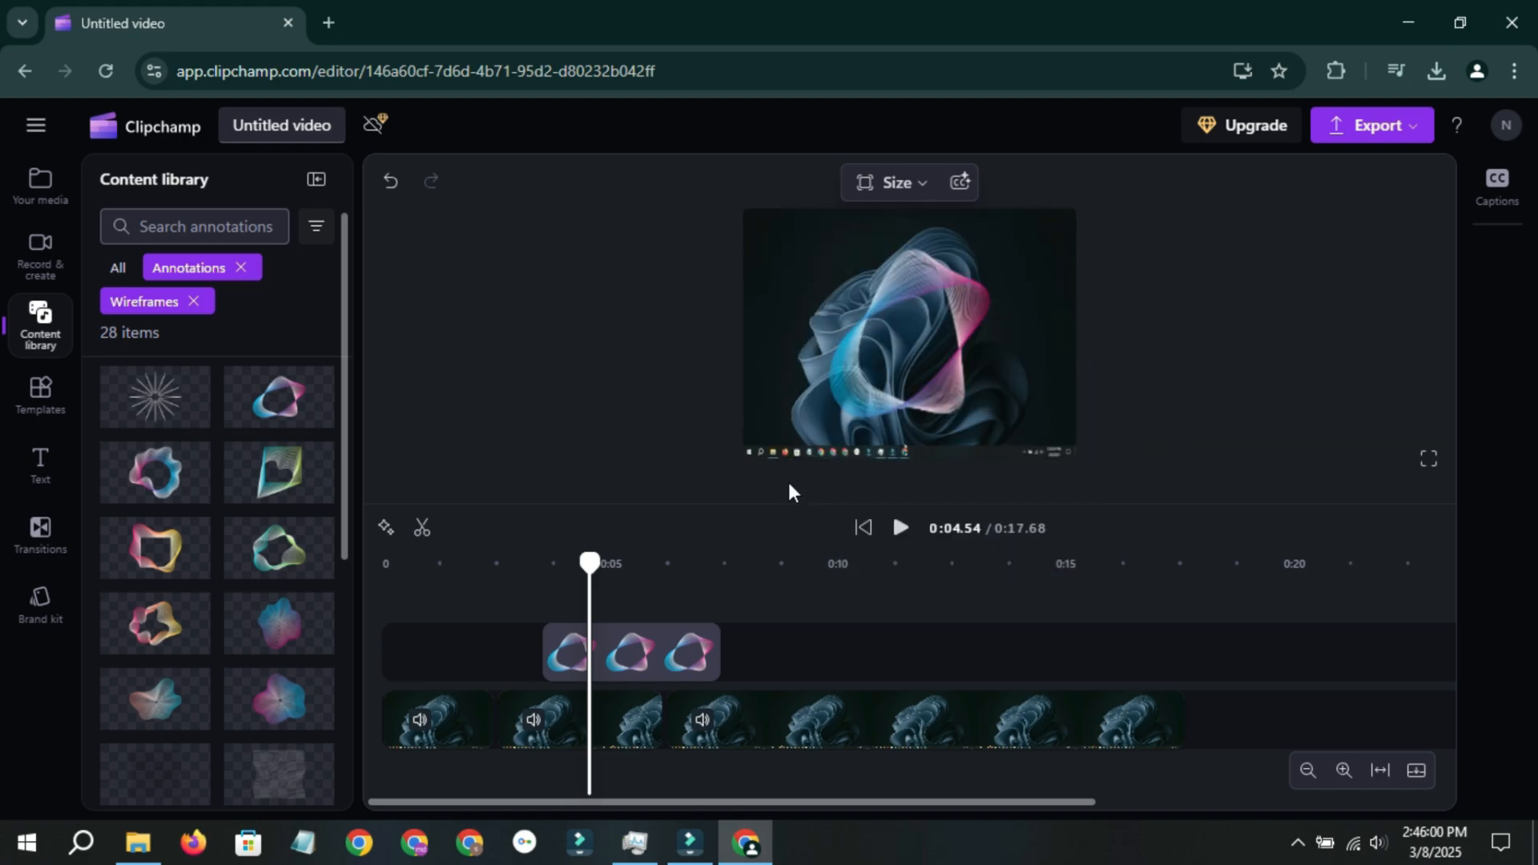
click(557, 564)
click(633, 653)
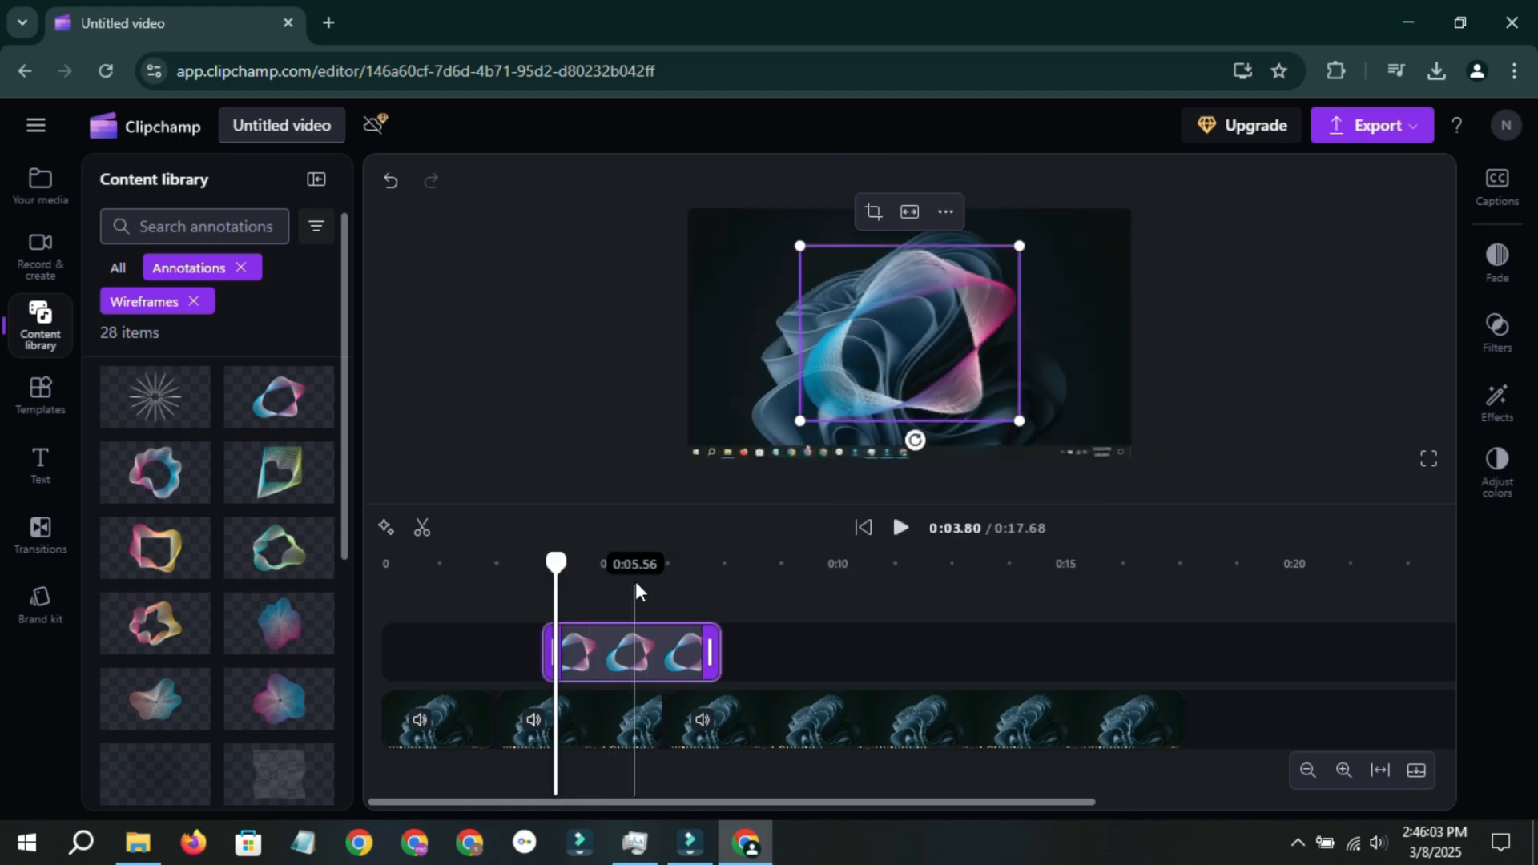
key(Delete)
click(56, 196)
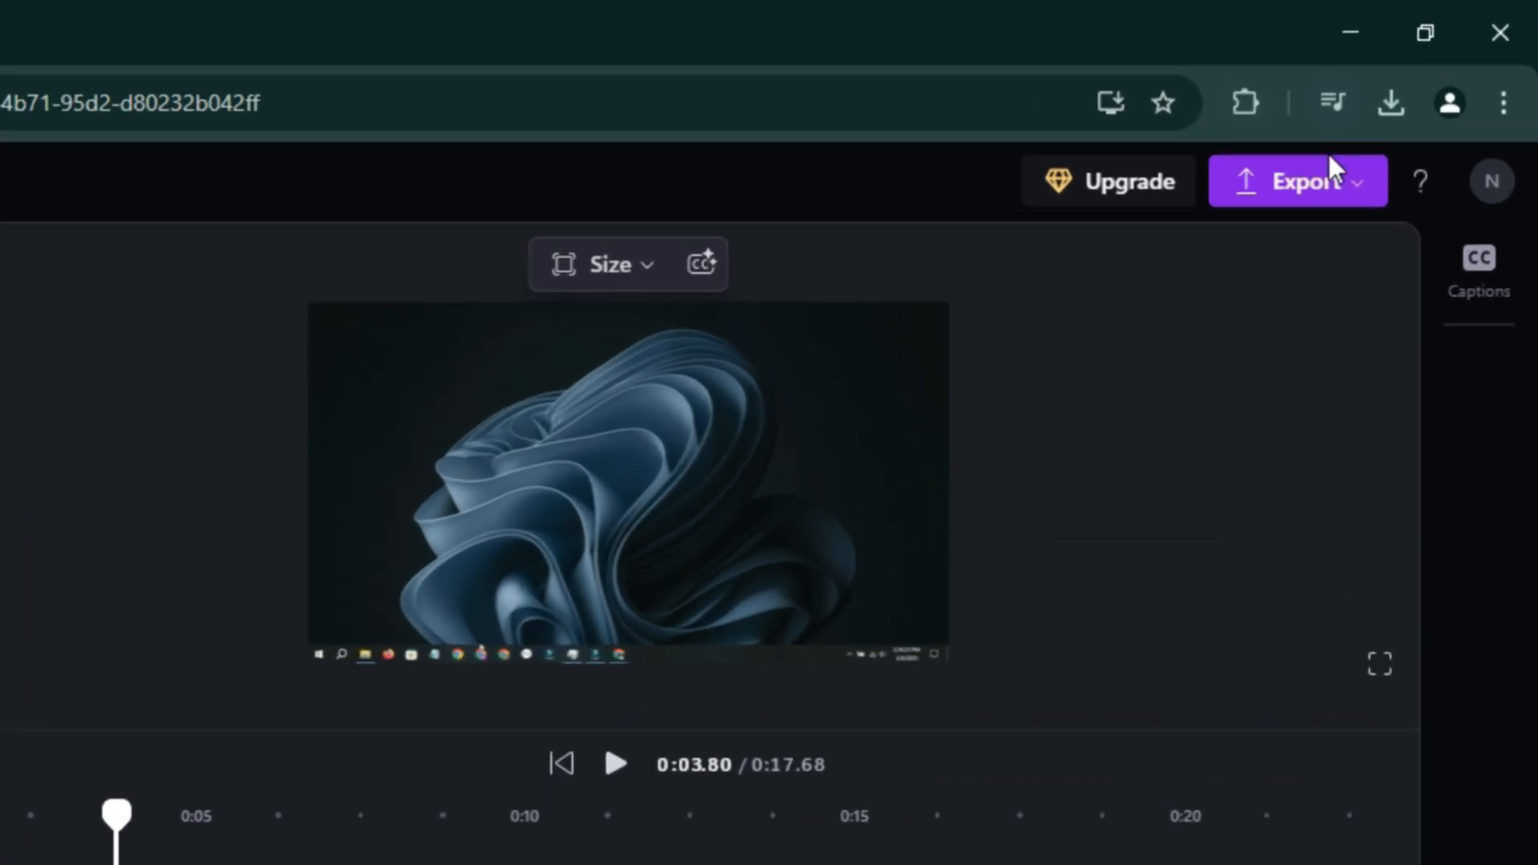
Export the video in 1080p quality and rename it "no project".
click(1329, 160)
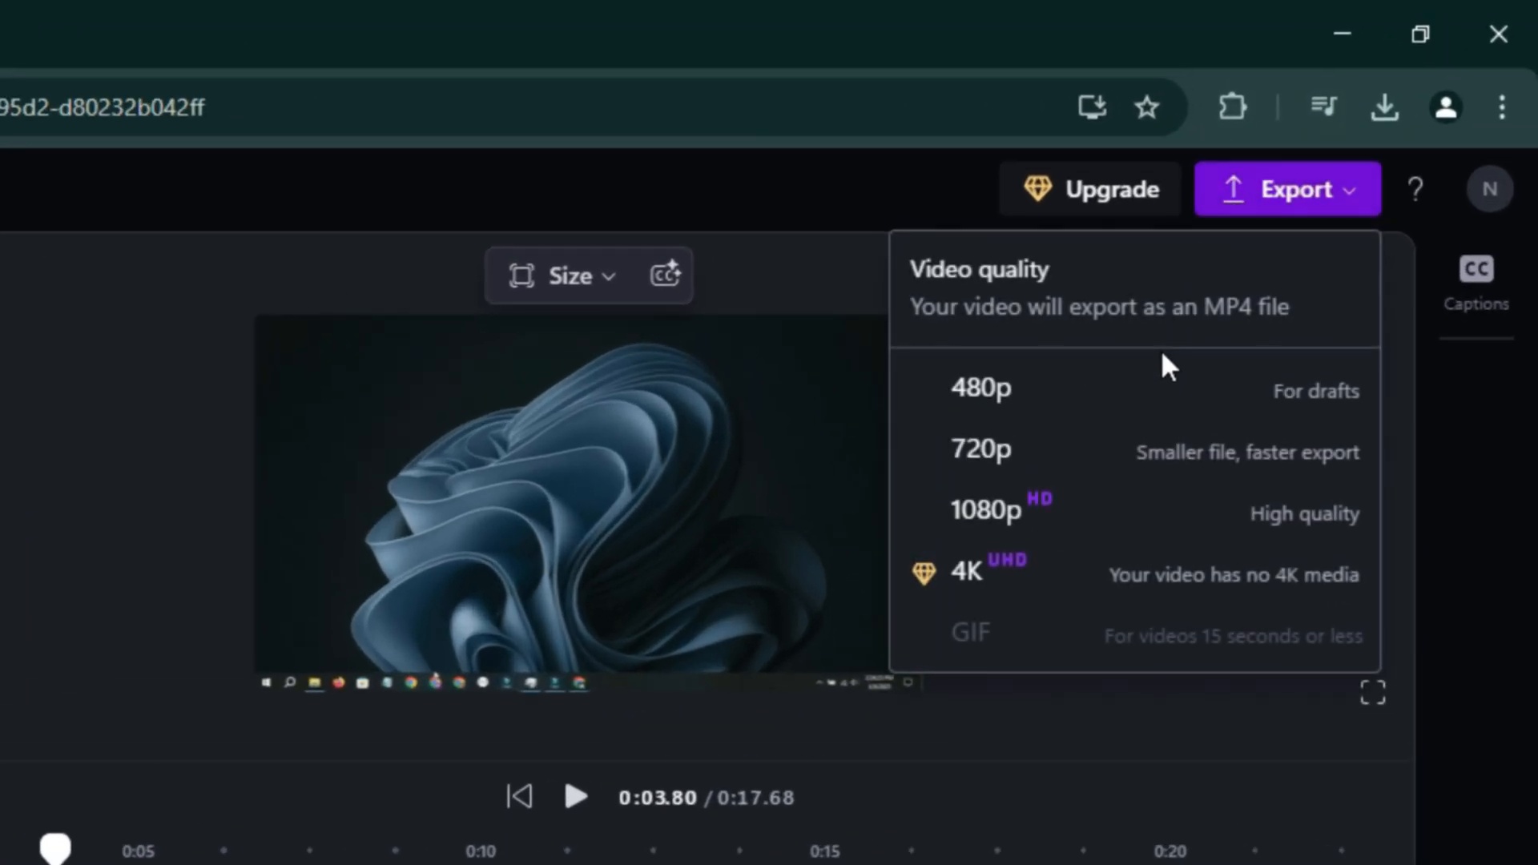
click(1110, 517)
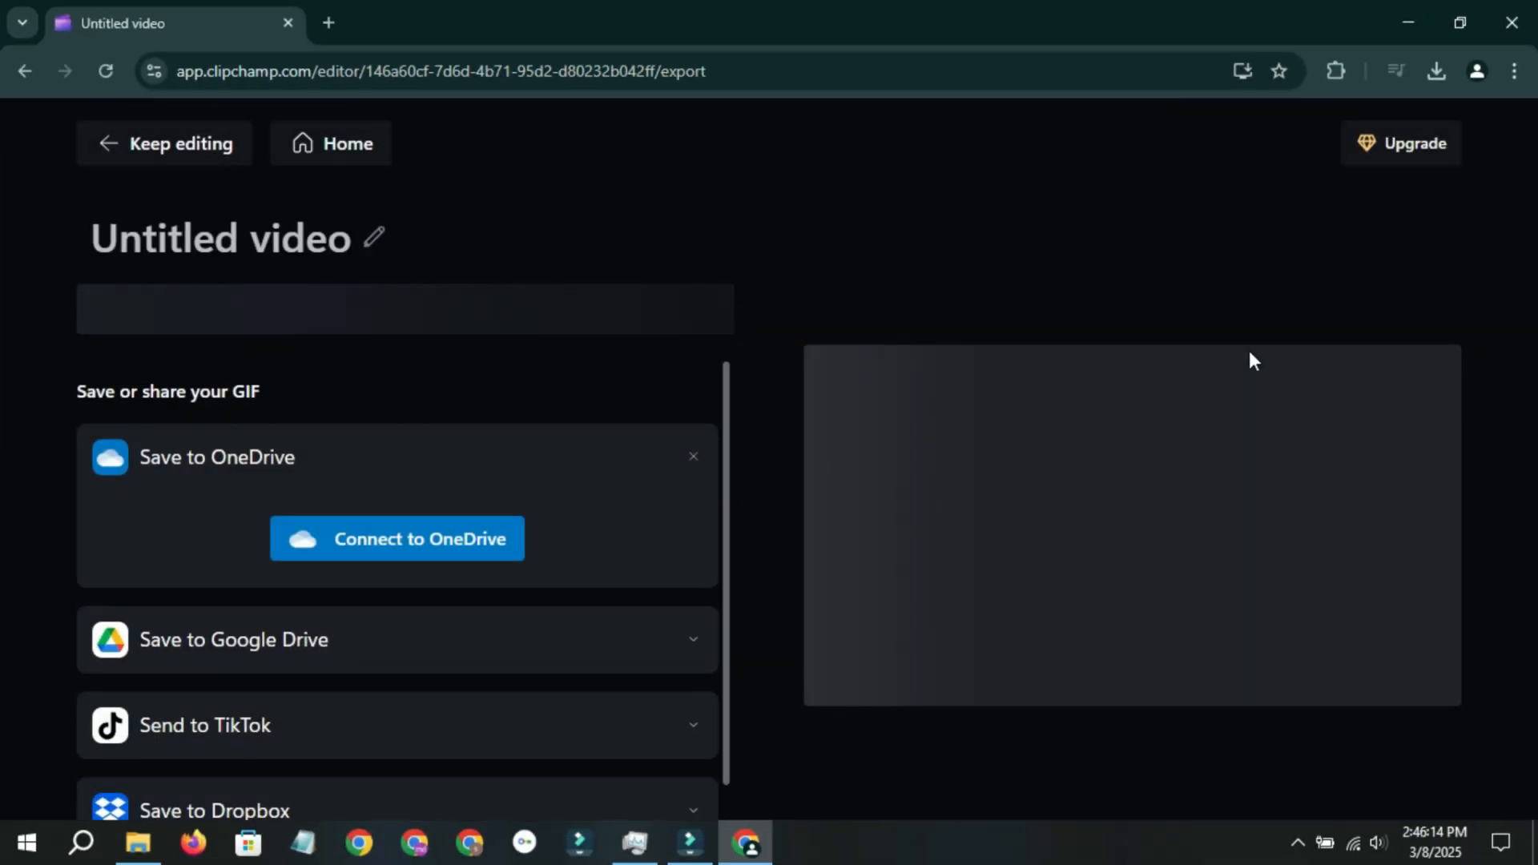
click(374, 237)
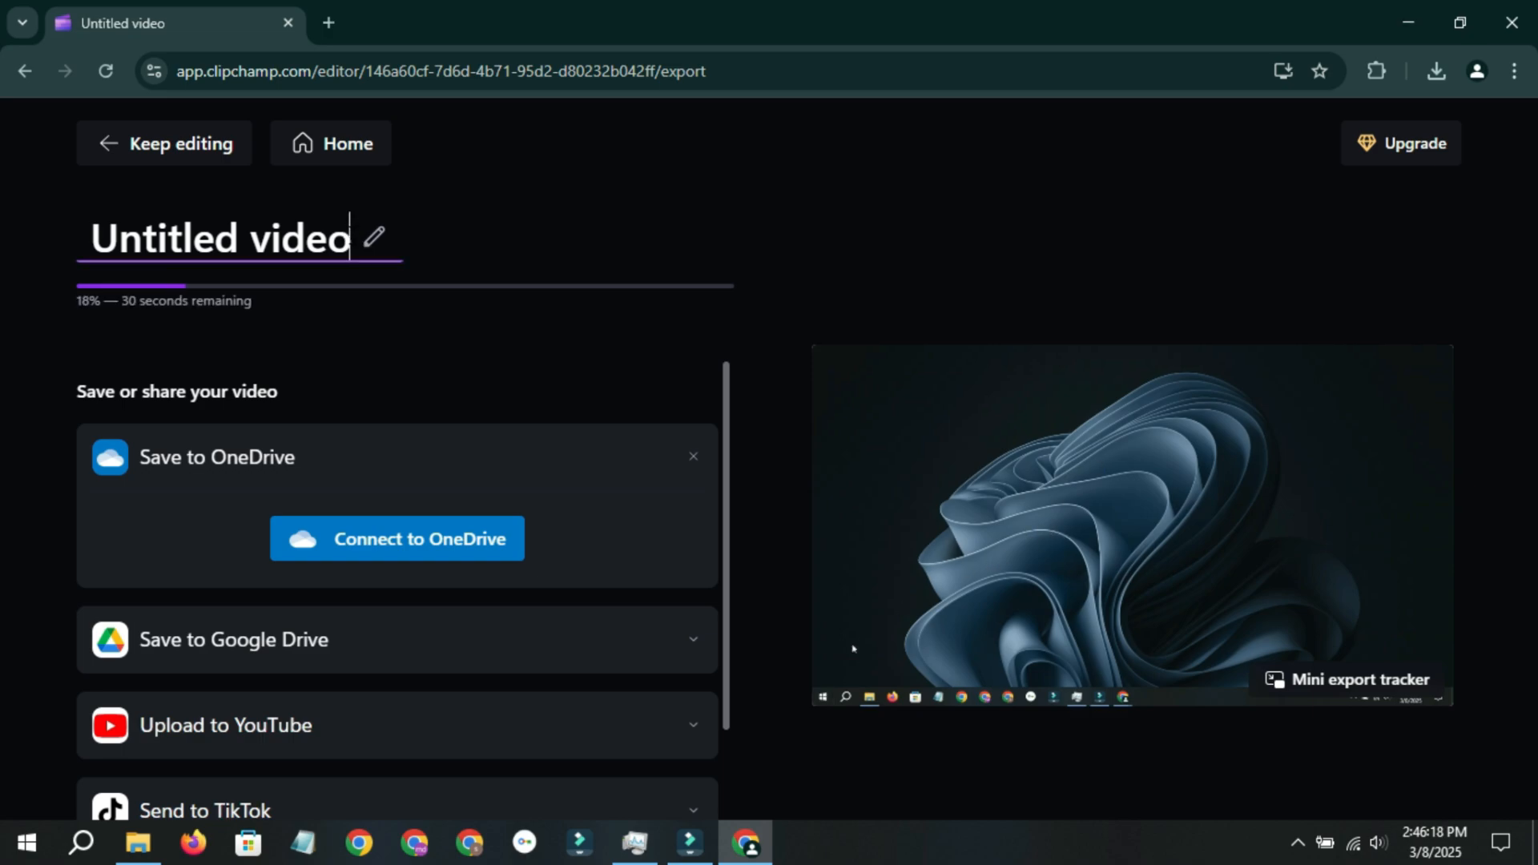
drag(353, 238, 69, 236)
text(no )
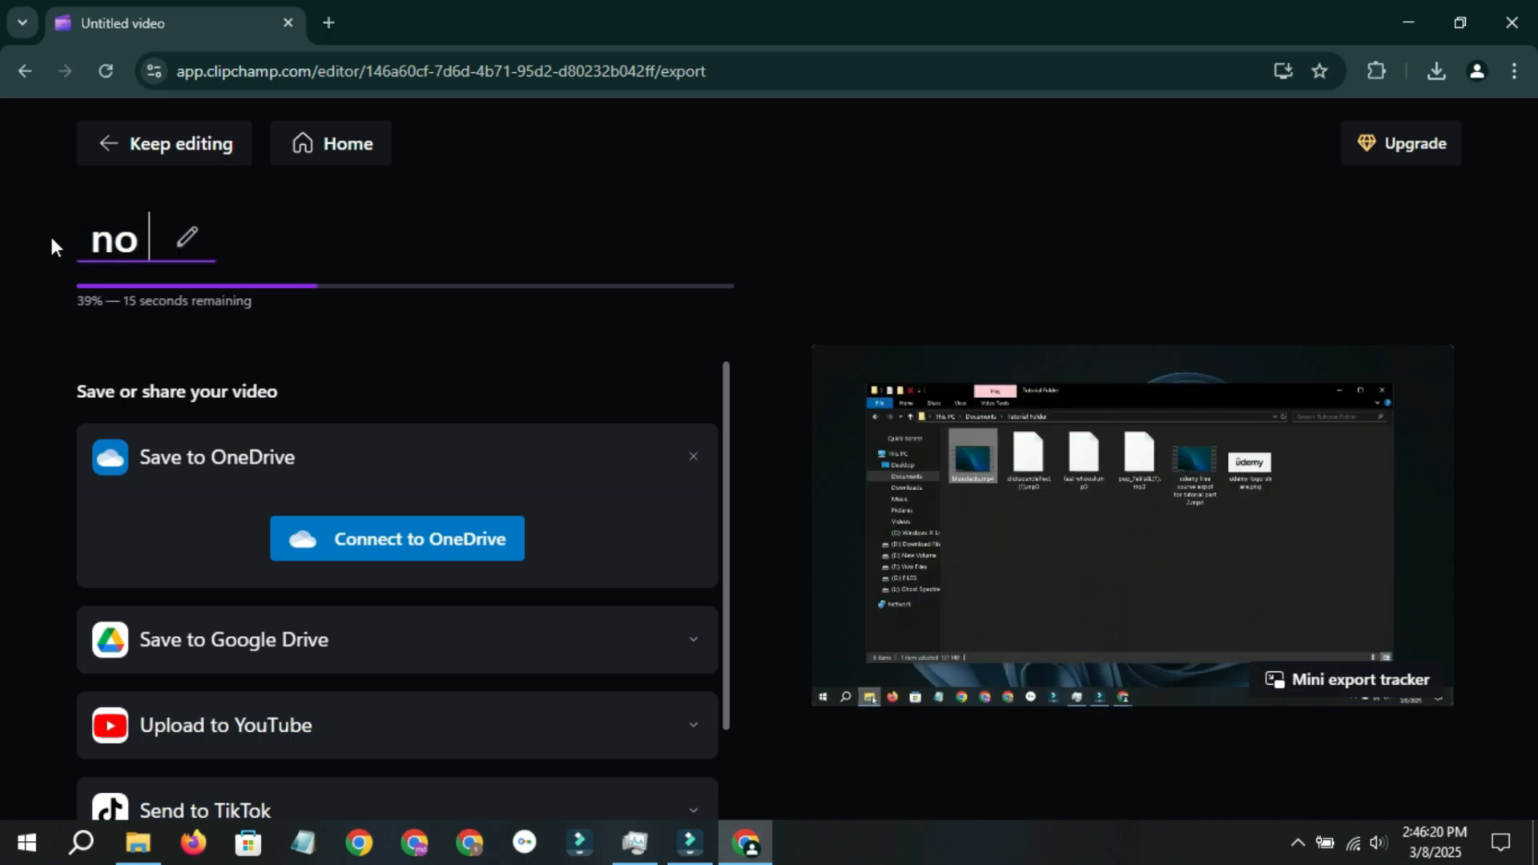
text(project)
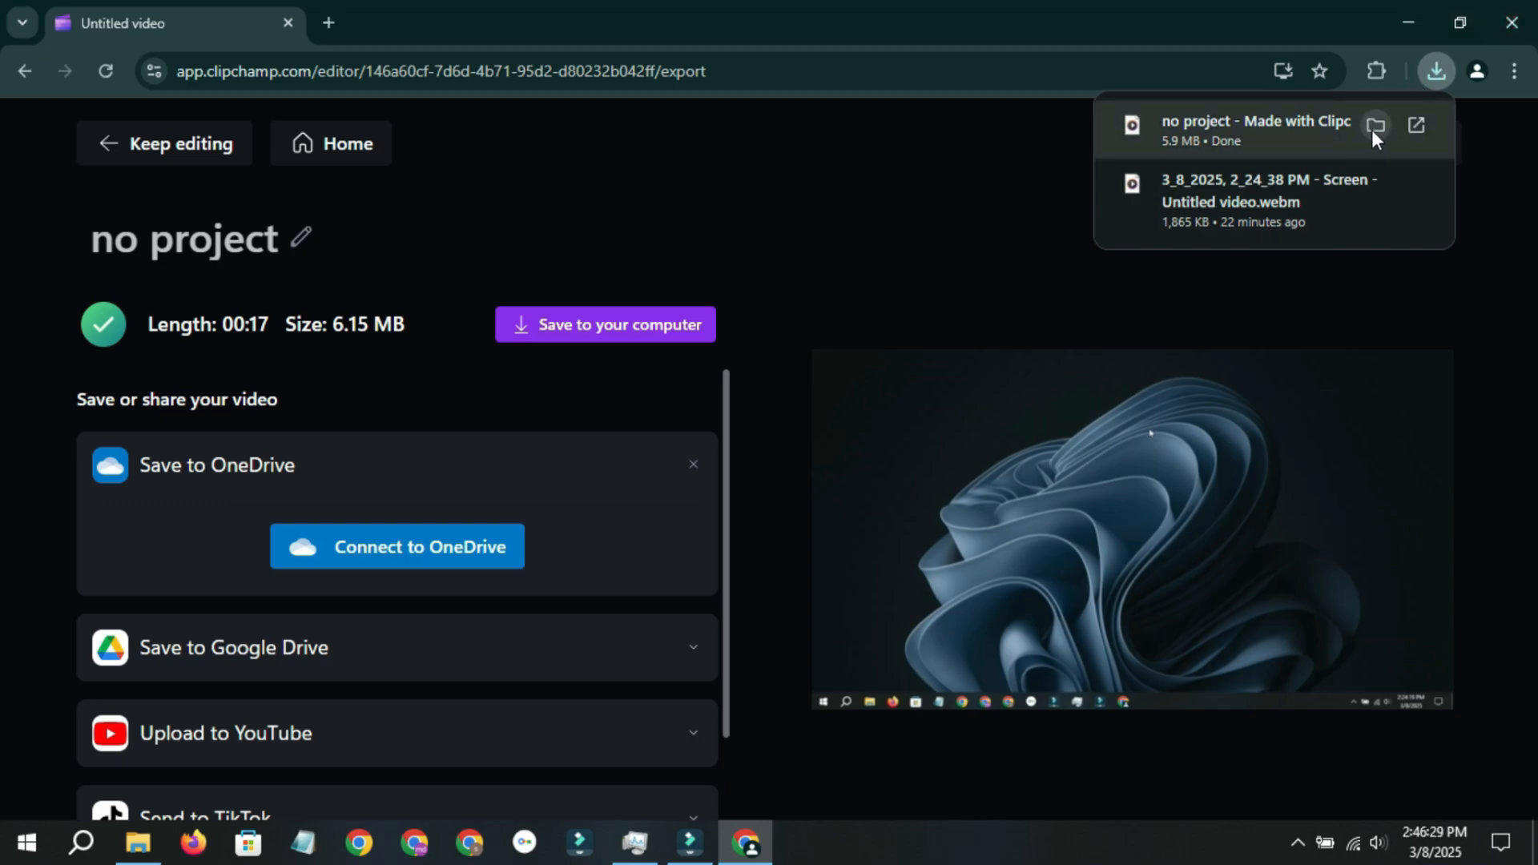
Play the exported "no project" video from the downloads and close it to return to the editor.
drag(1285, 165, 1068, 17)
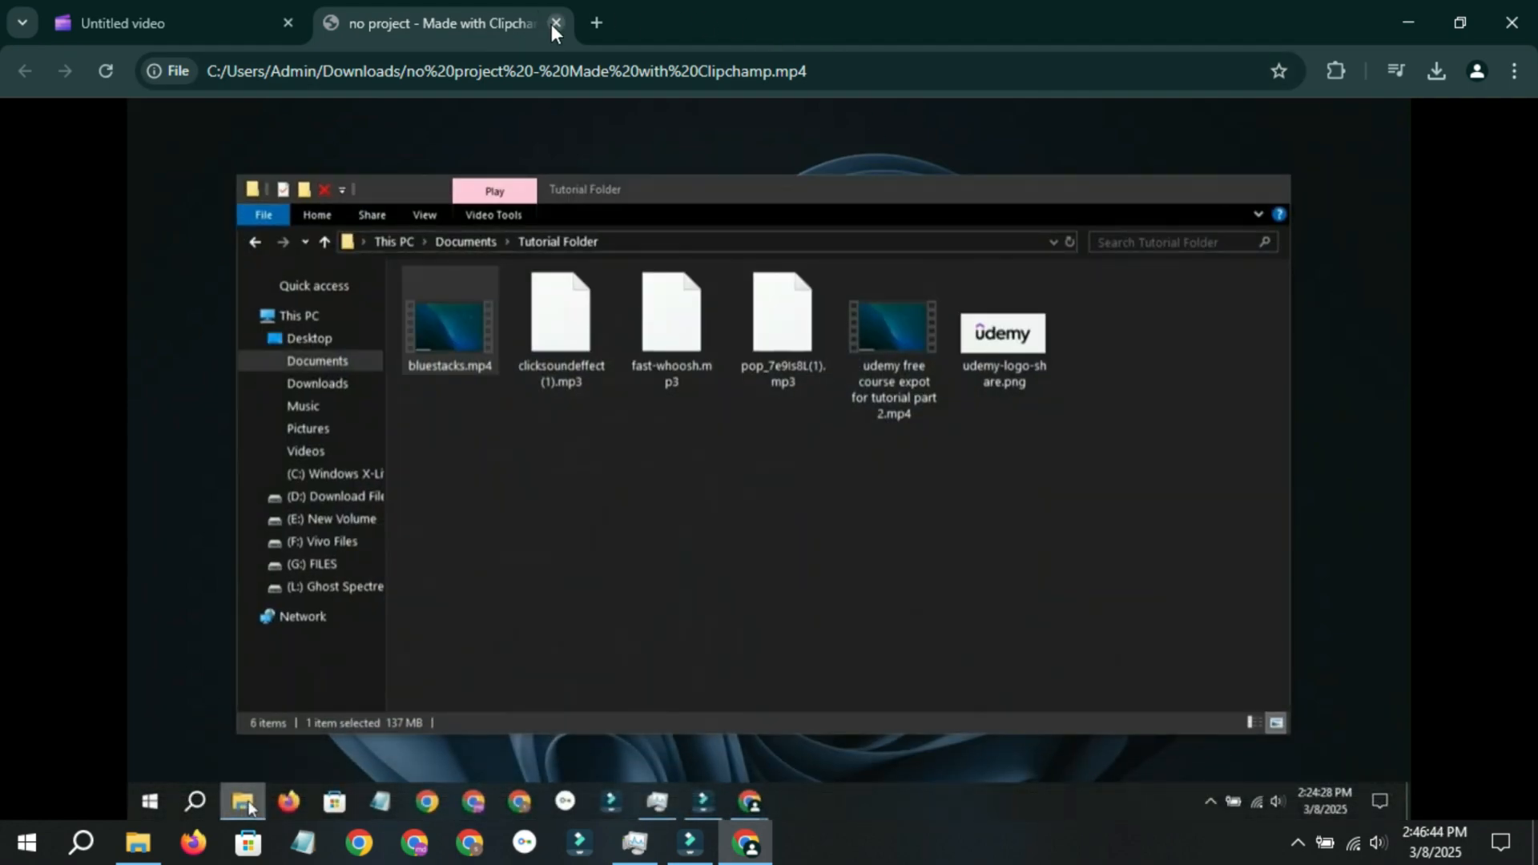
click(554, 23)
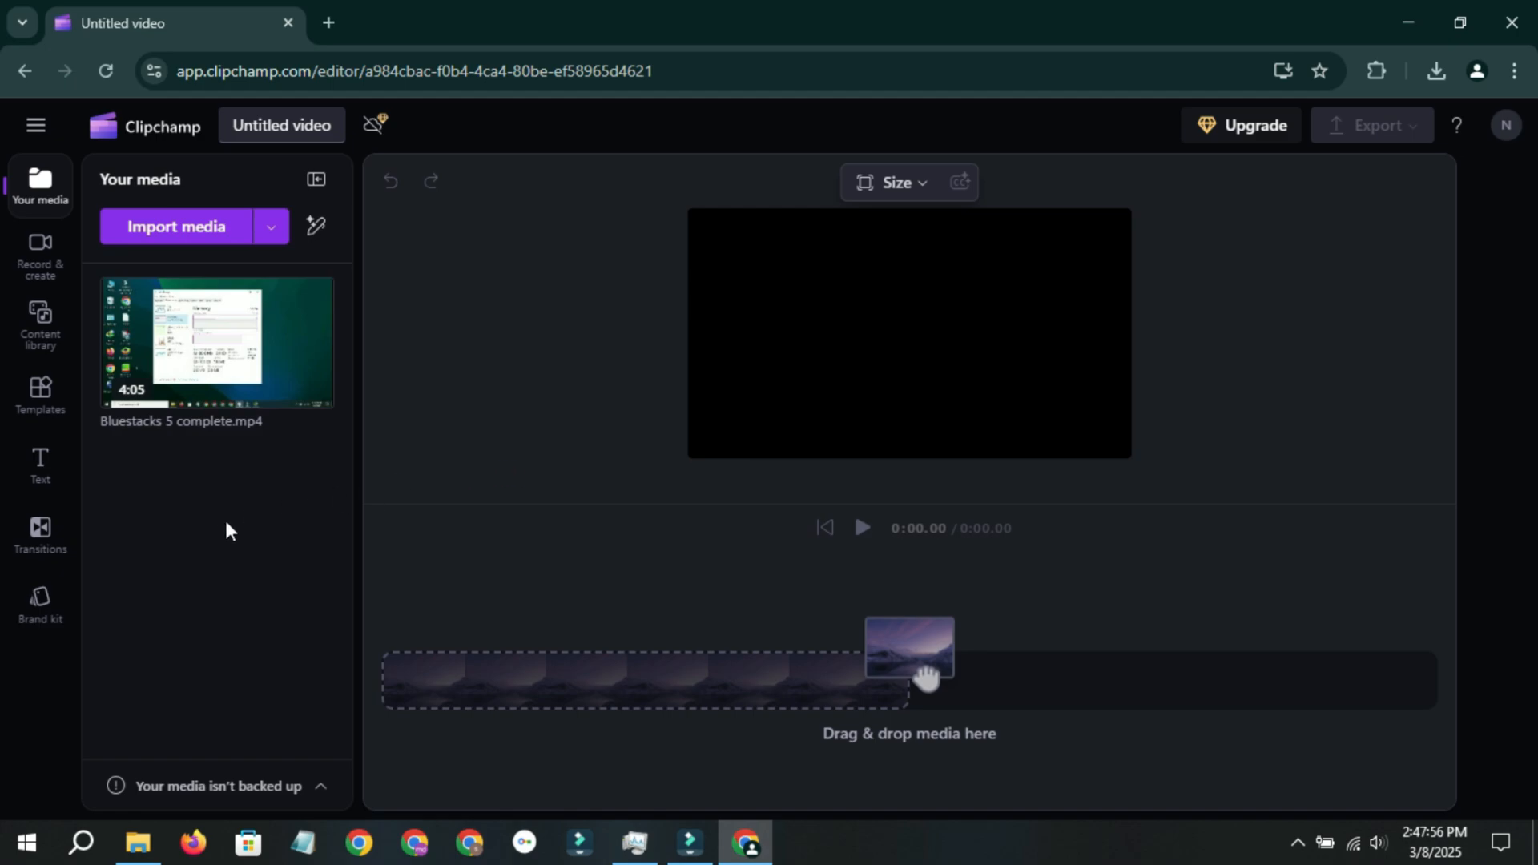
Delete Bluestacks 5 complete.mp4 from the project's media.
mouse_move(322, 303)
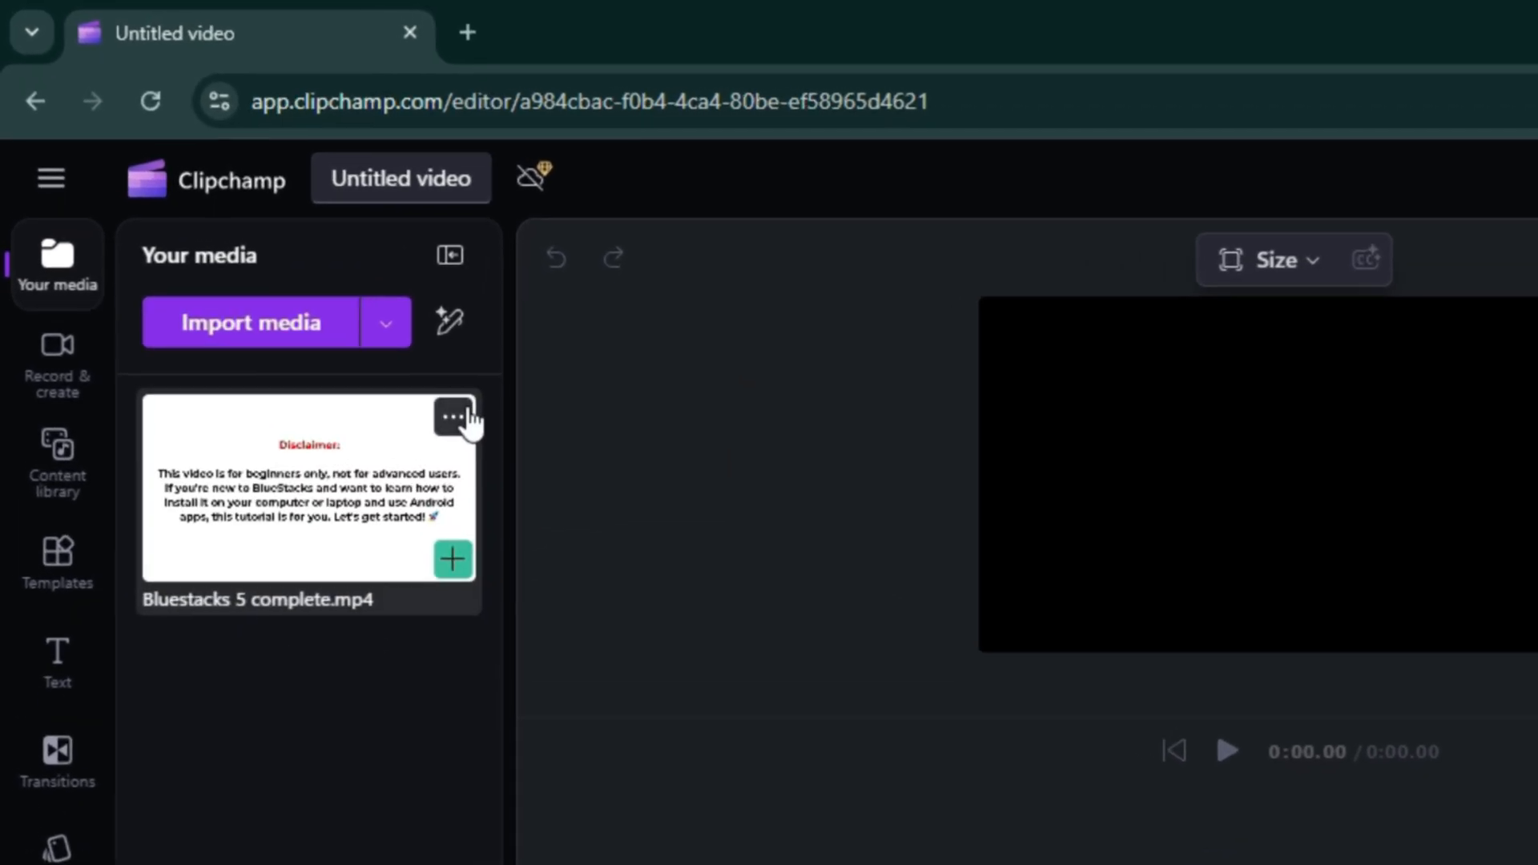
click(468, 414)
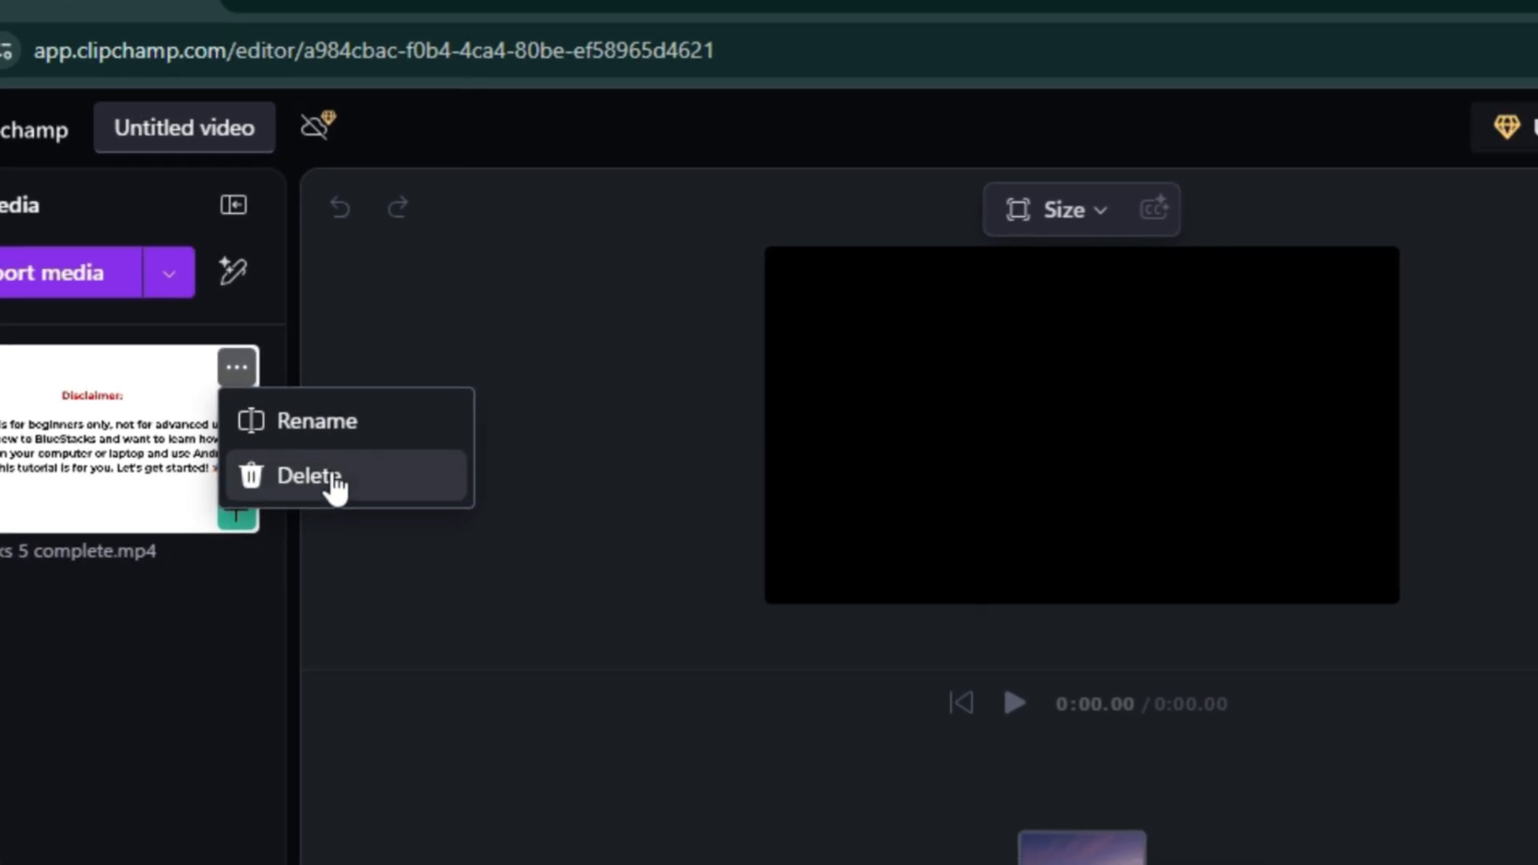
click(525, 527)
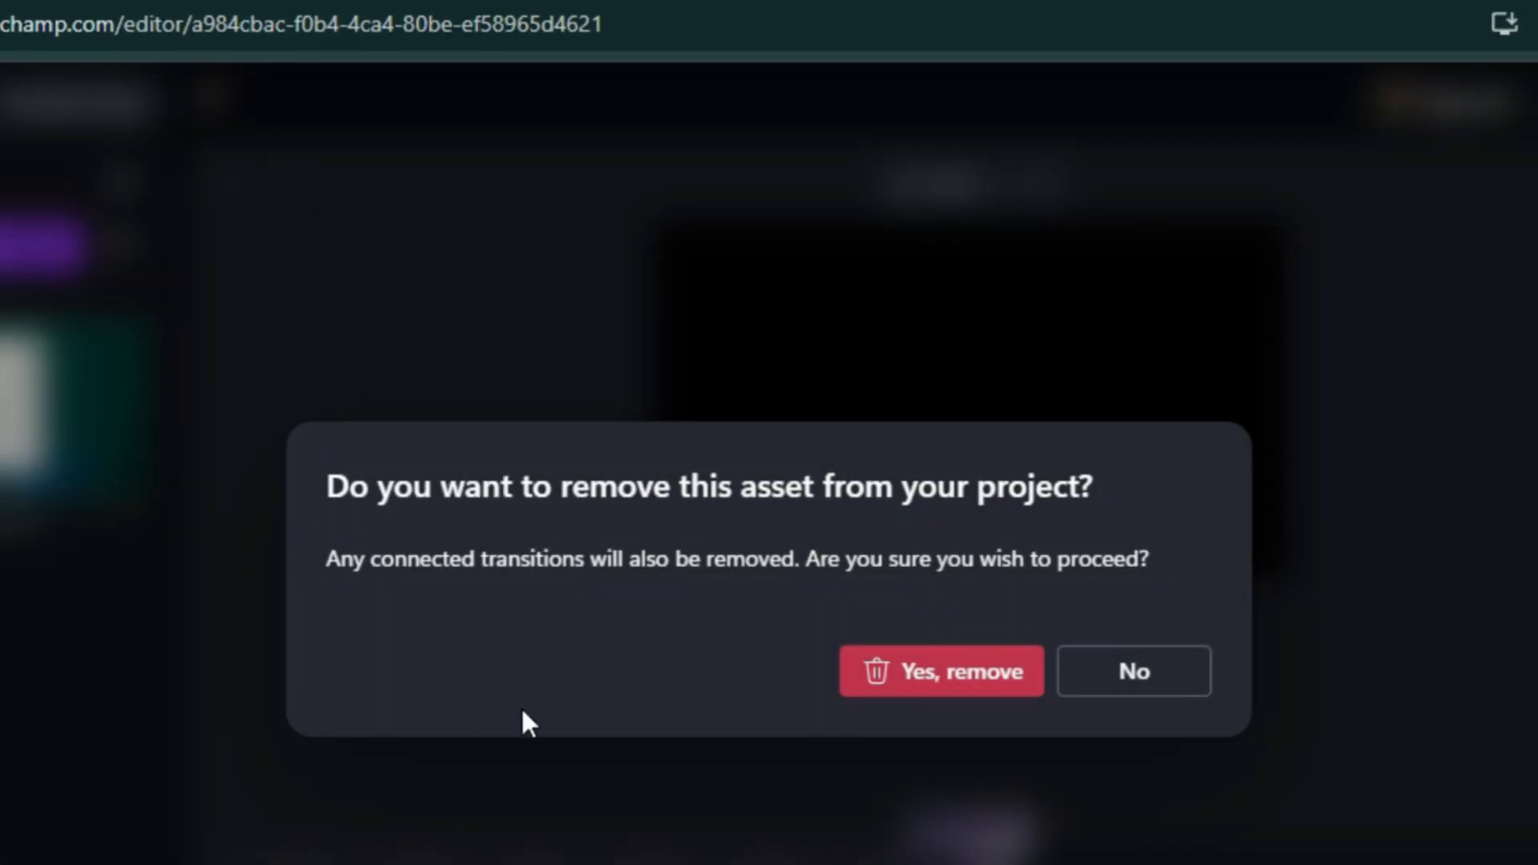
click(944, 681)
Add ram map complete.mp4 from the project's media to the timeline.
drag(221, 340, 288, 376)
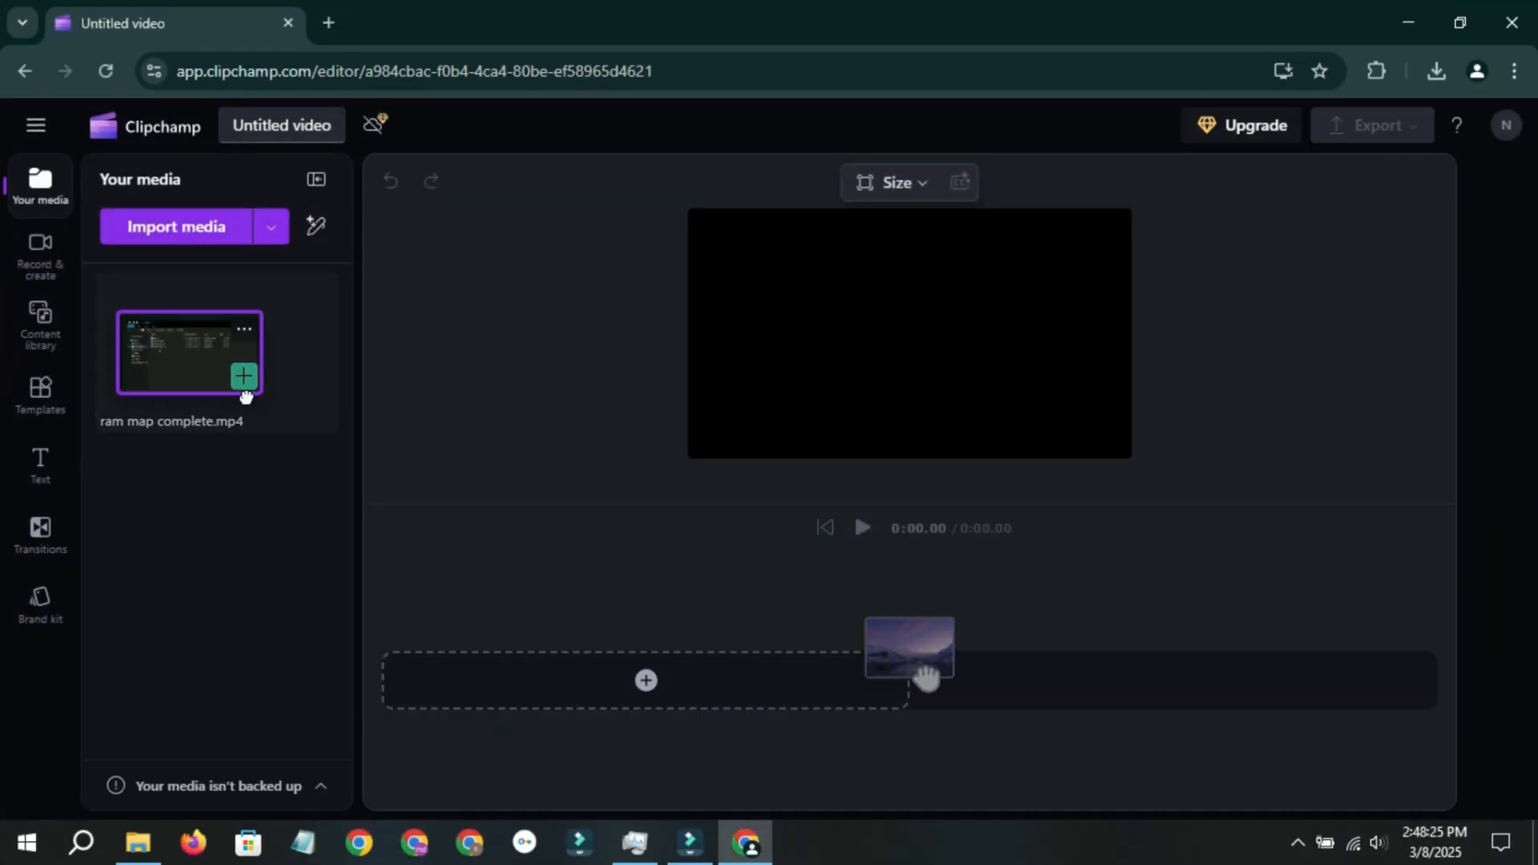
click(318, 394)
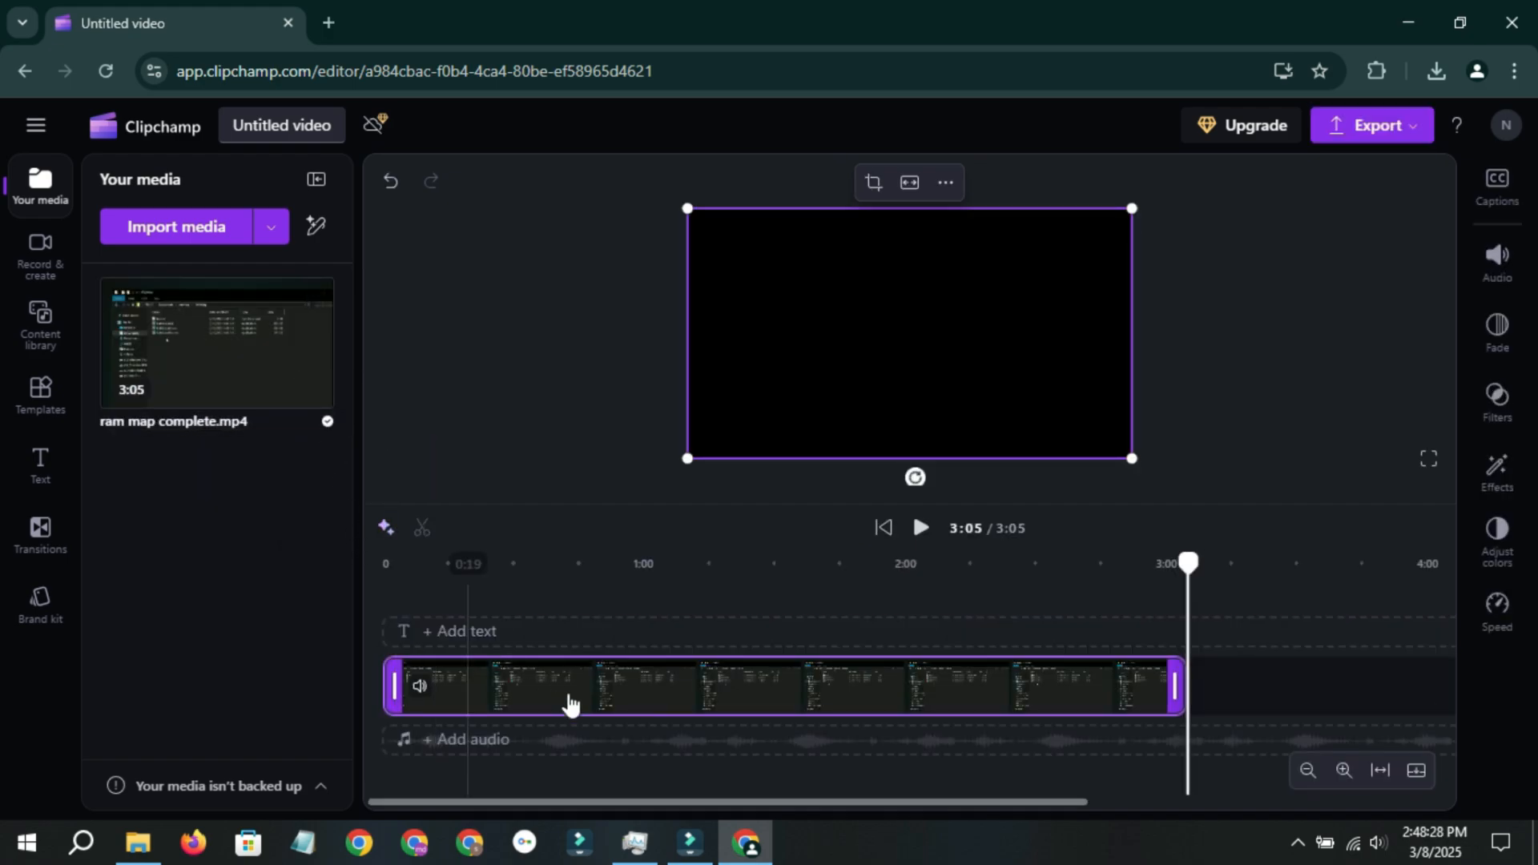
click(524, 566)
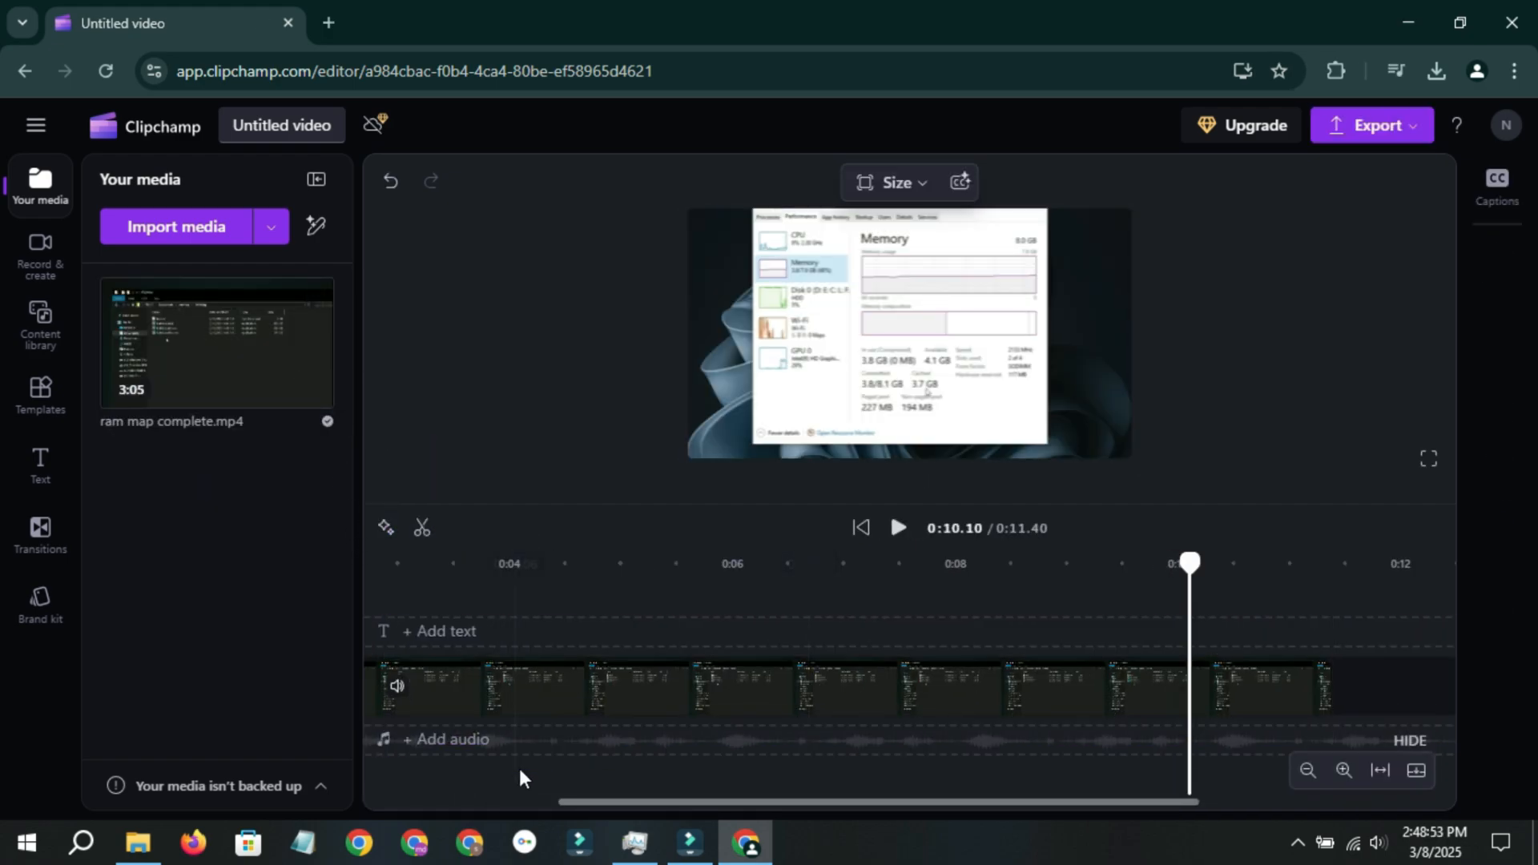
Preview the start of the ram map clip, select the clip, and place the playhead at about 0:02.86.
drag(694, 801, 512, 802)
click(540, 630)
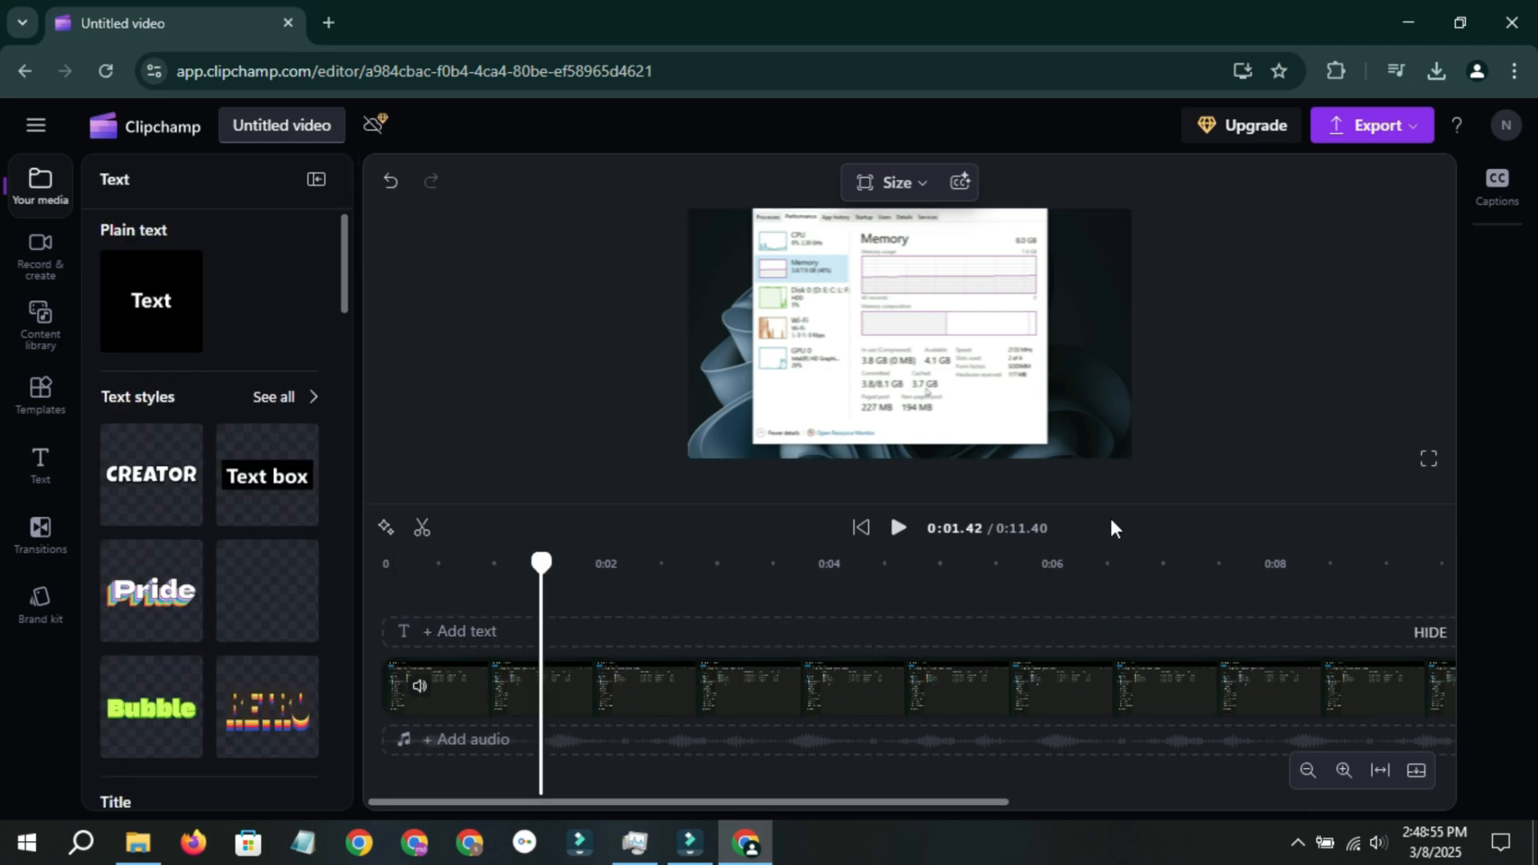
key(space)
click(597, 677)
key(space)
drag(465, 559, 921, 574)
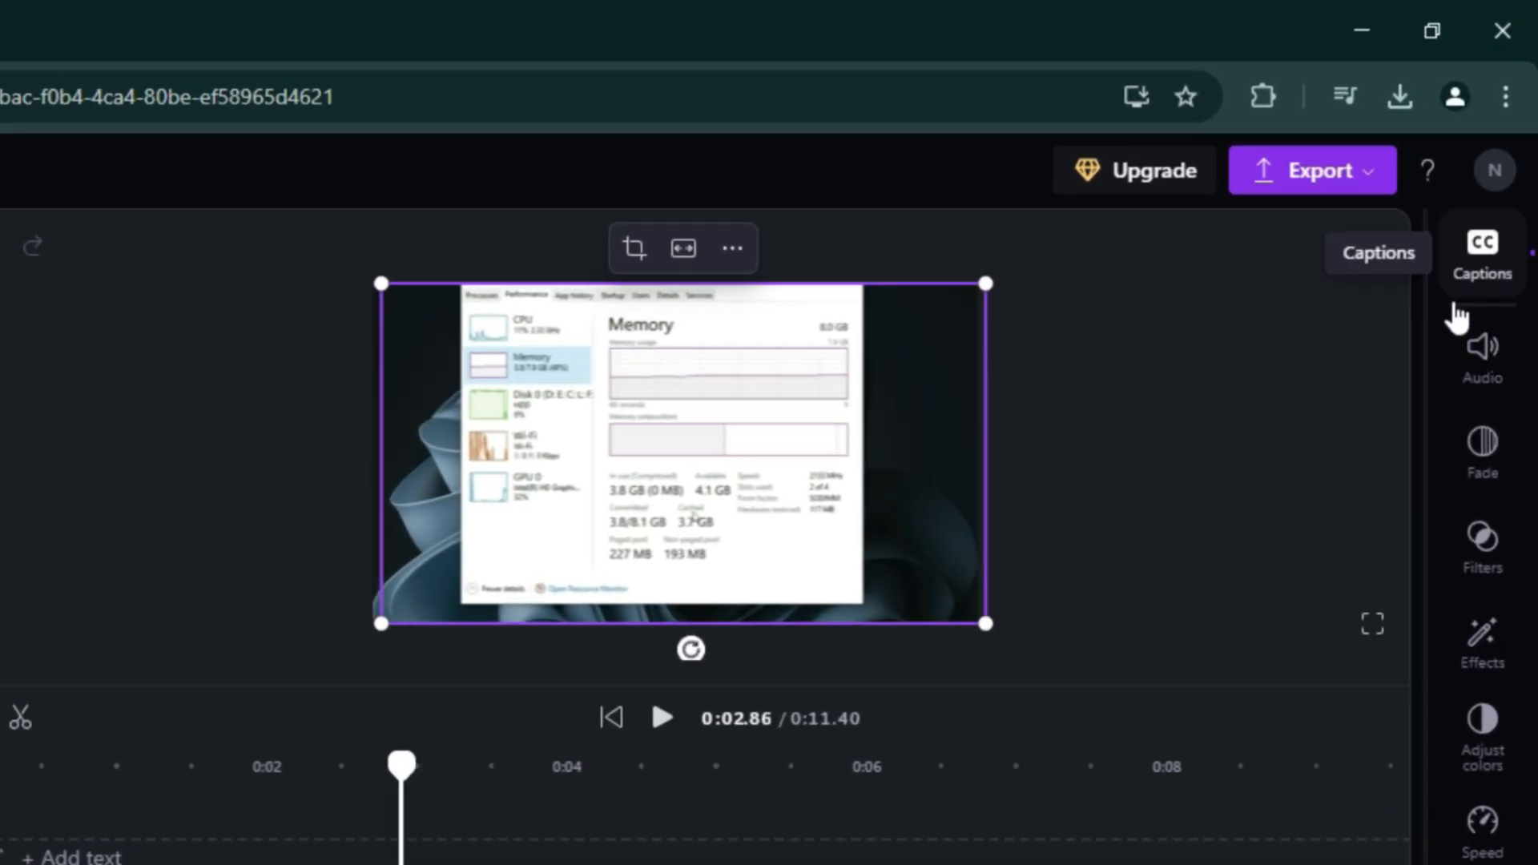
Generate AI autocaptions for the video with Bengali (India) as the transcription language.
click(1457, 311)
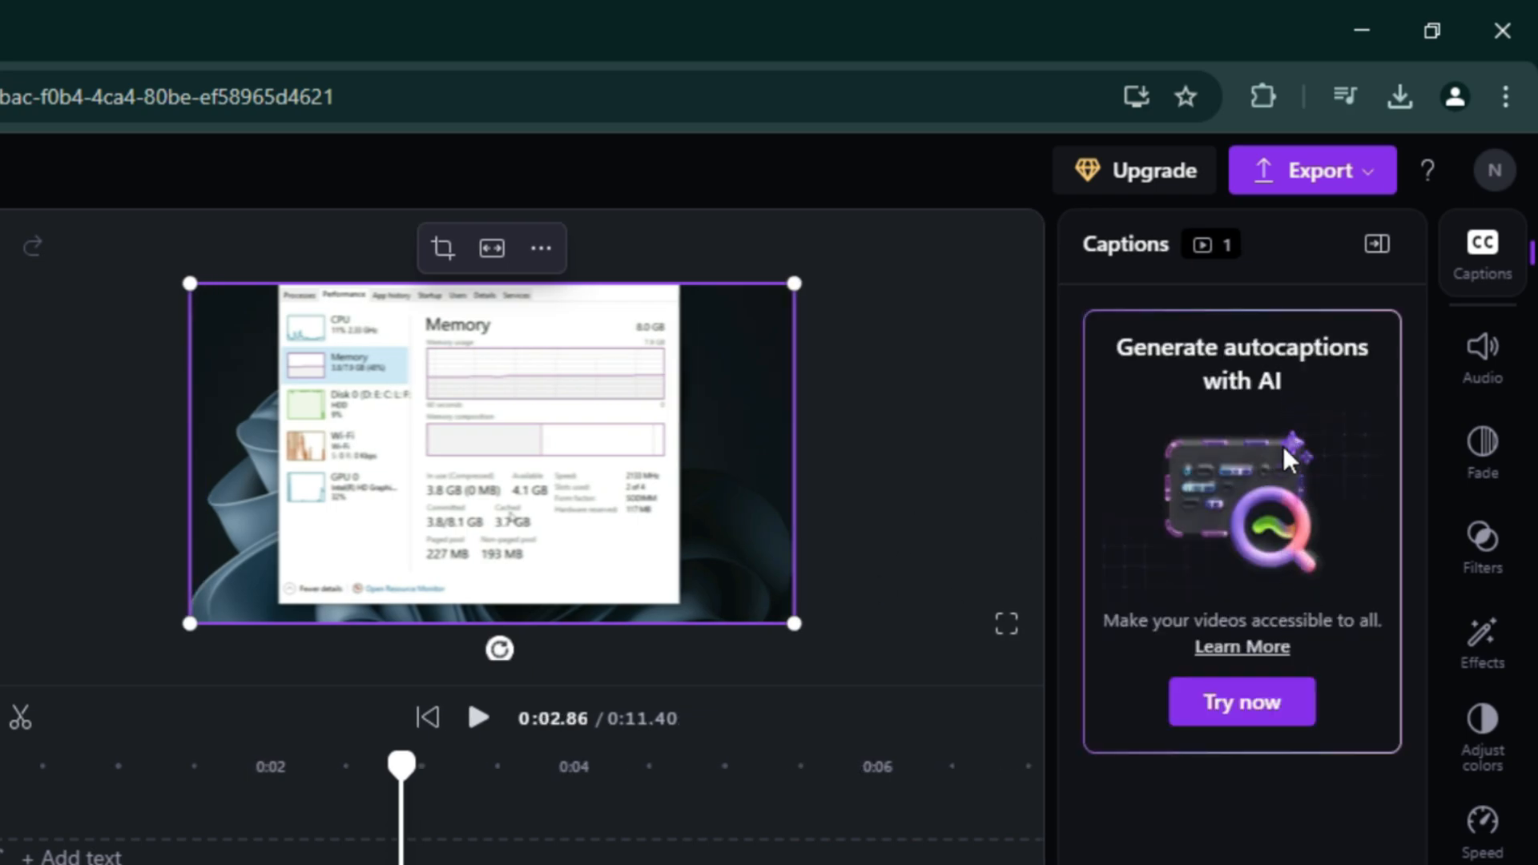
click(1276, 704)
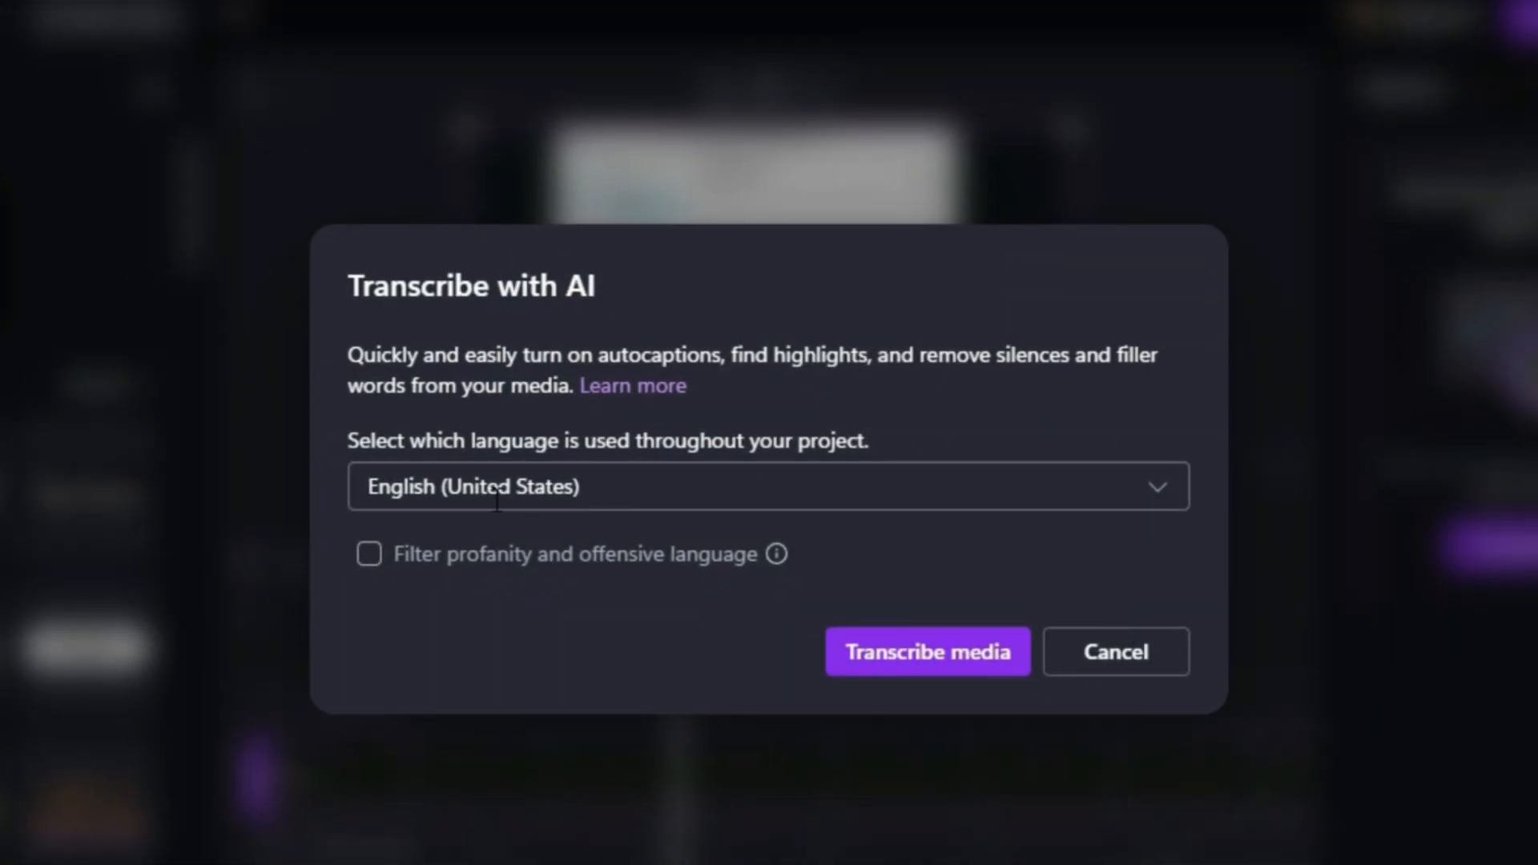
click(610, 496)
triple_click(483, 498)
text(be)
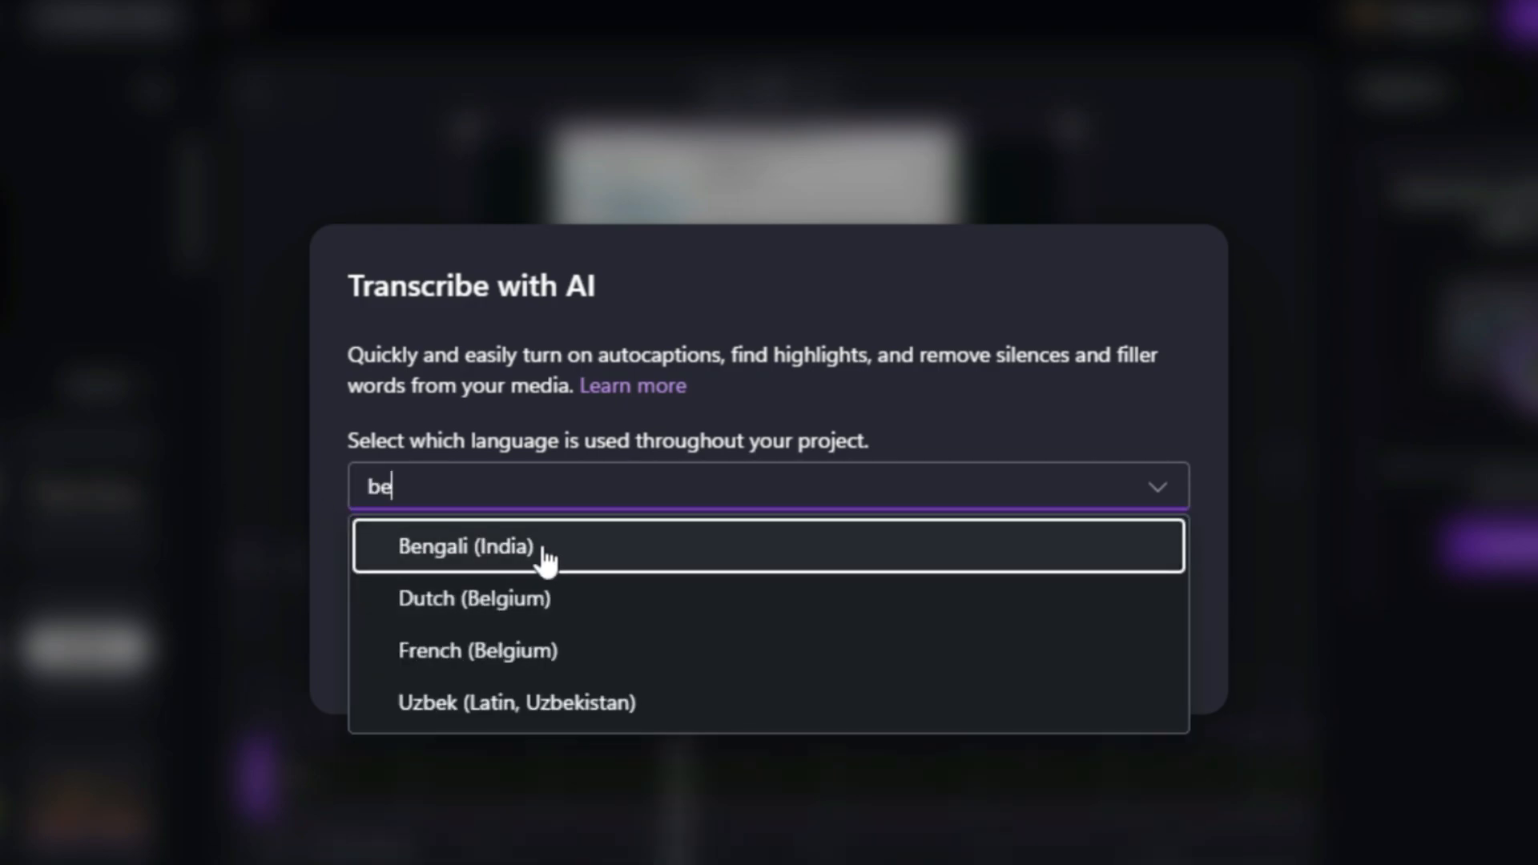
key(BackSpace)
text(an)
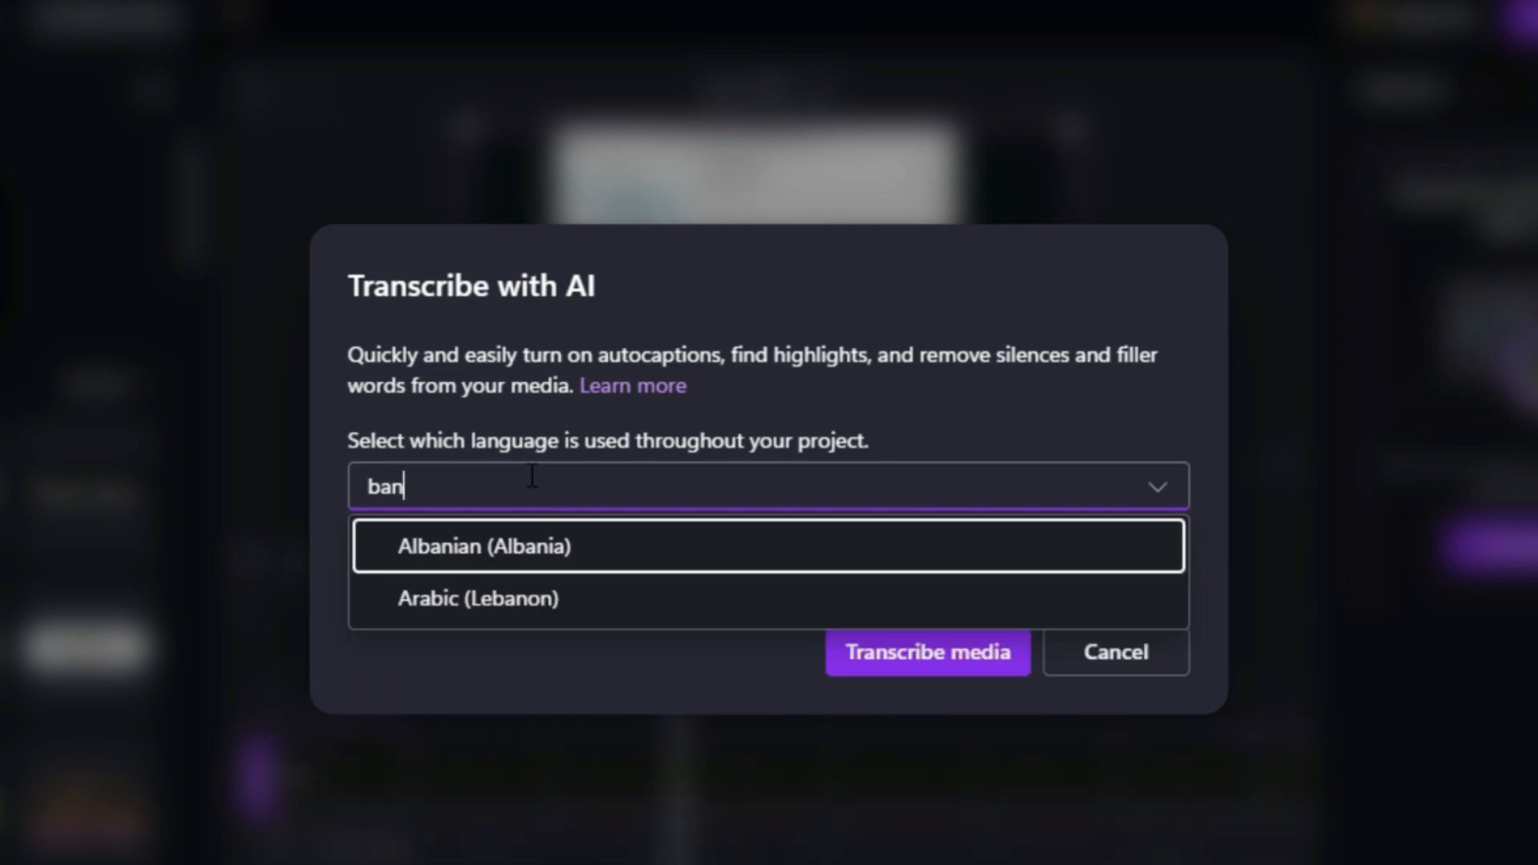
key(BackSpace)
key(BackSpace)
text(e)
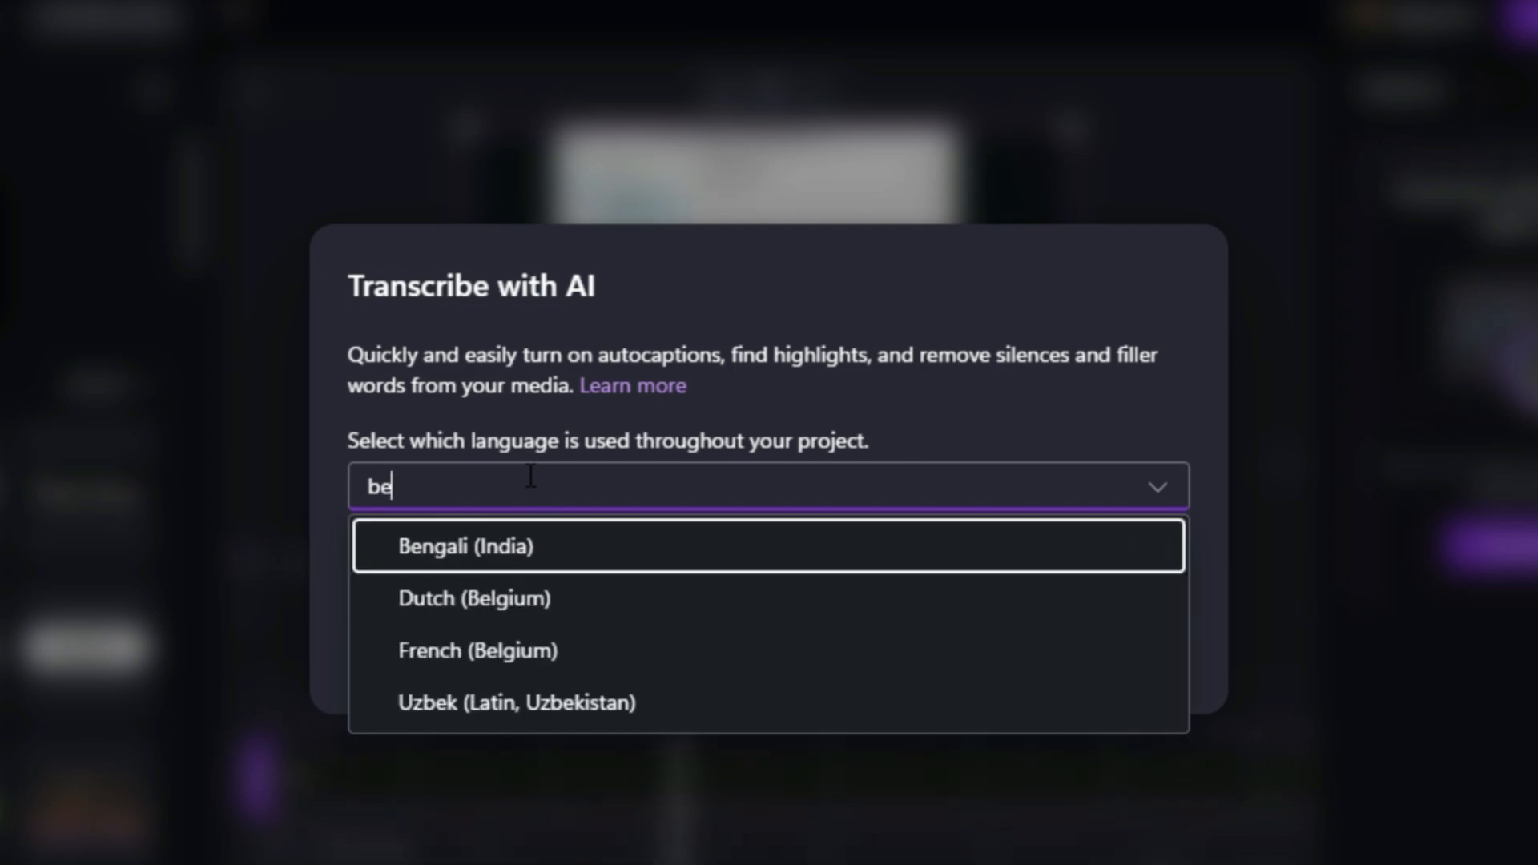
click(535, 559)
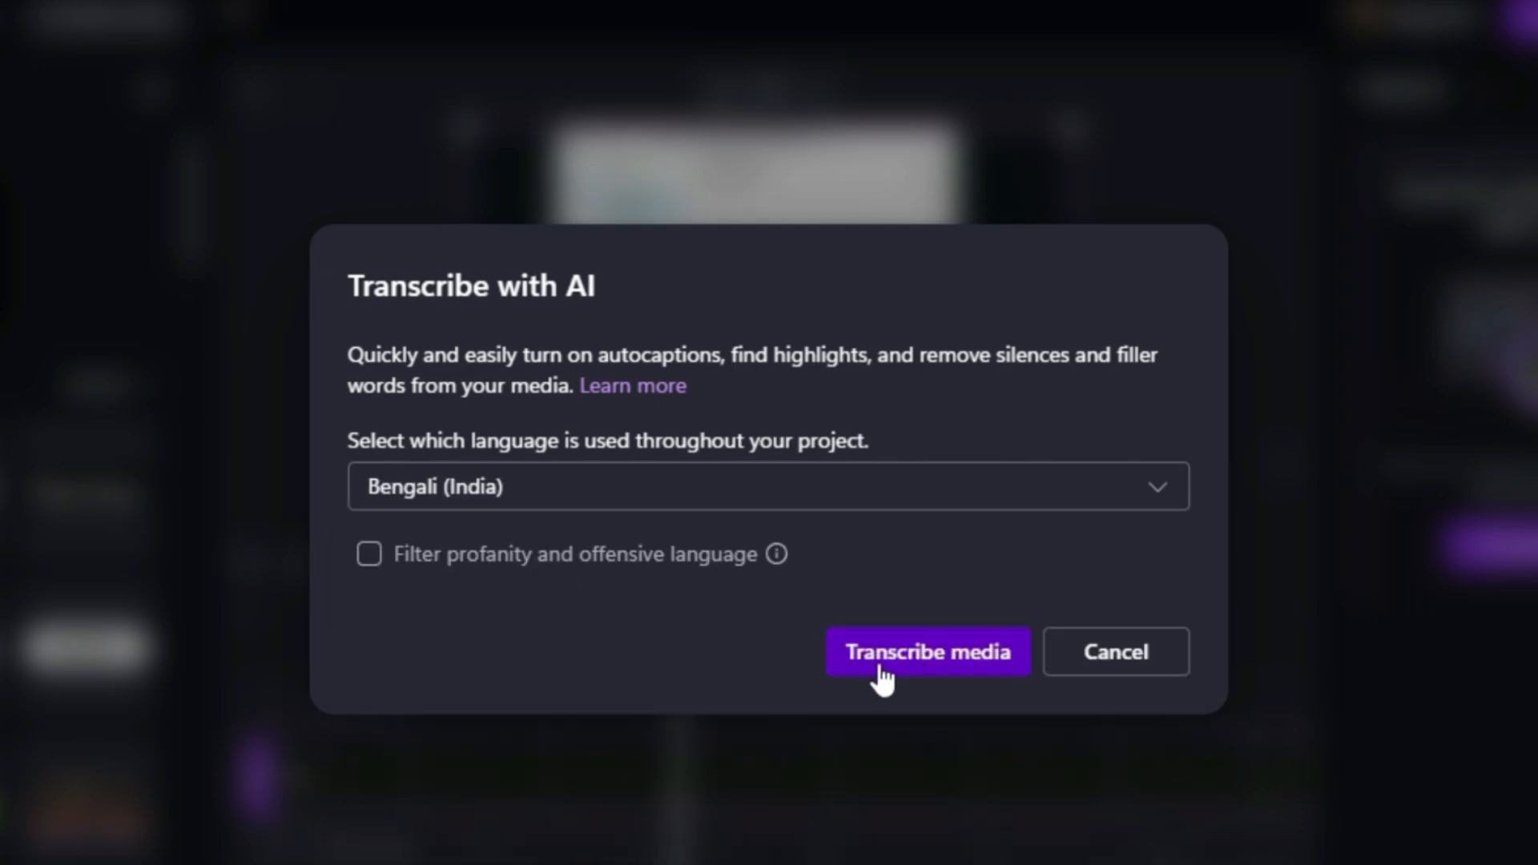
click(961, 671)
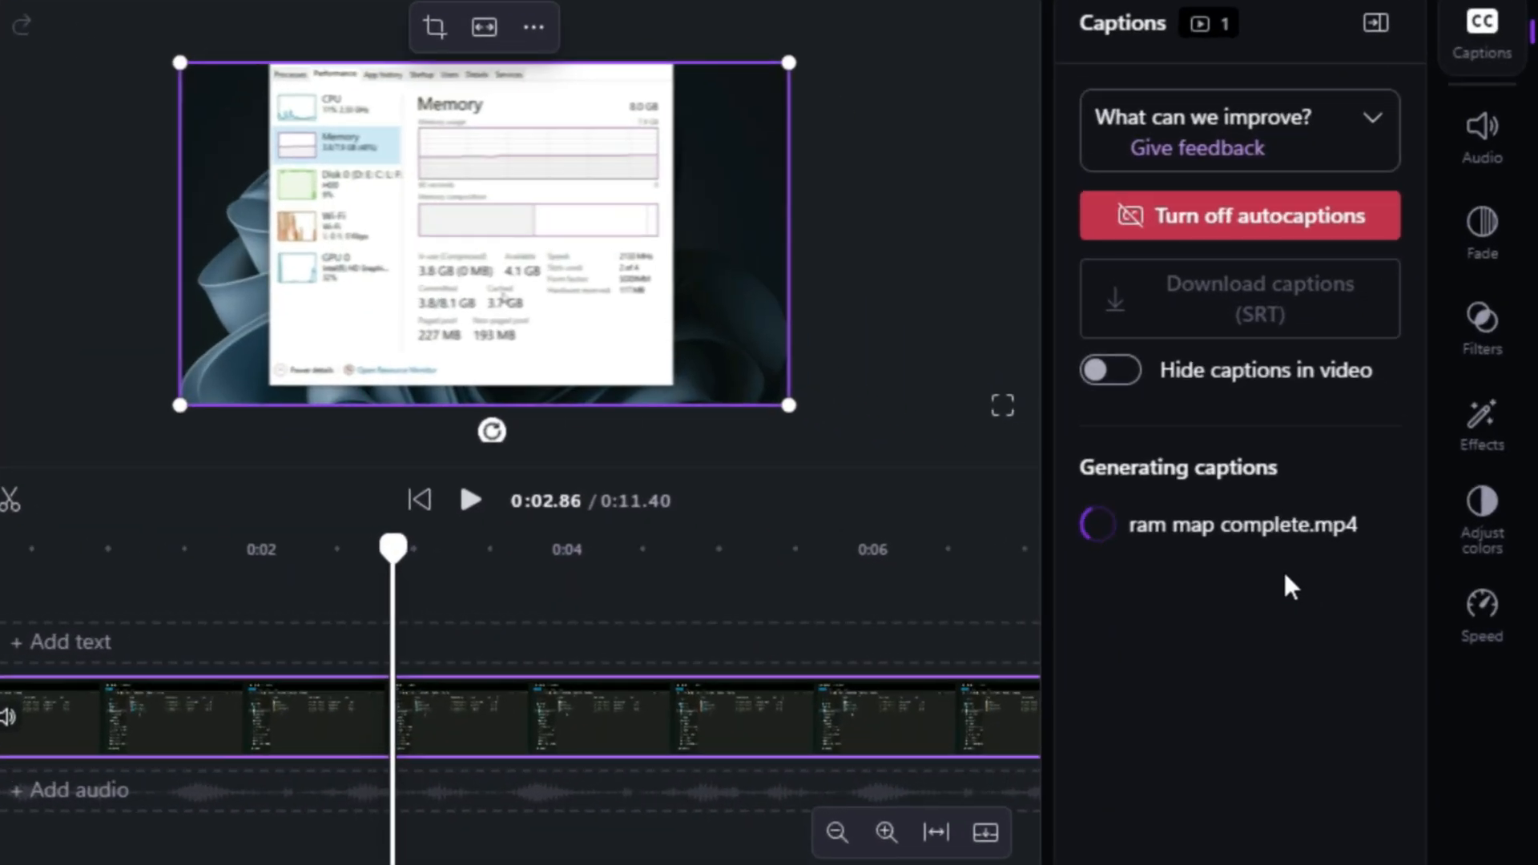
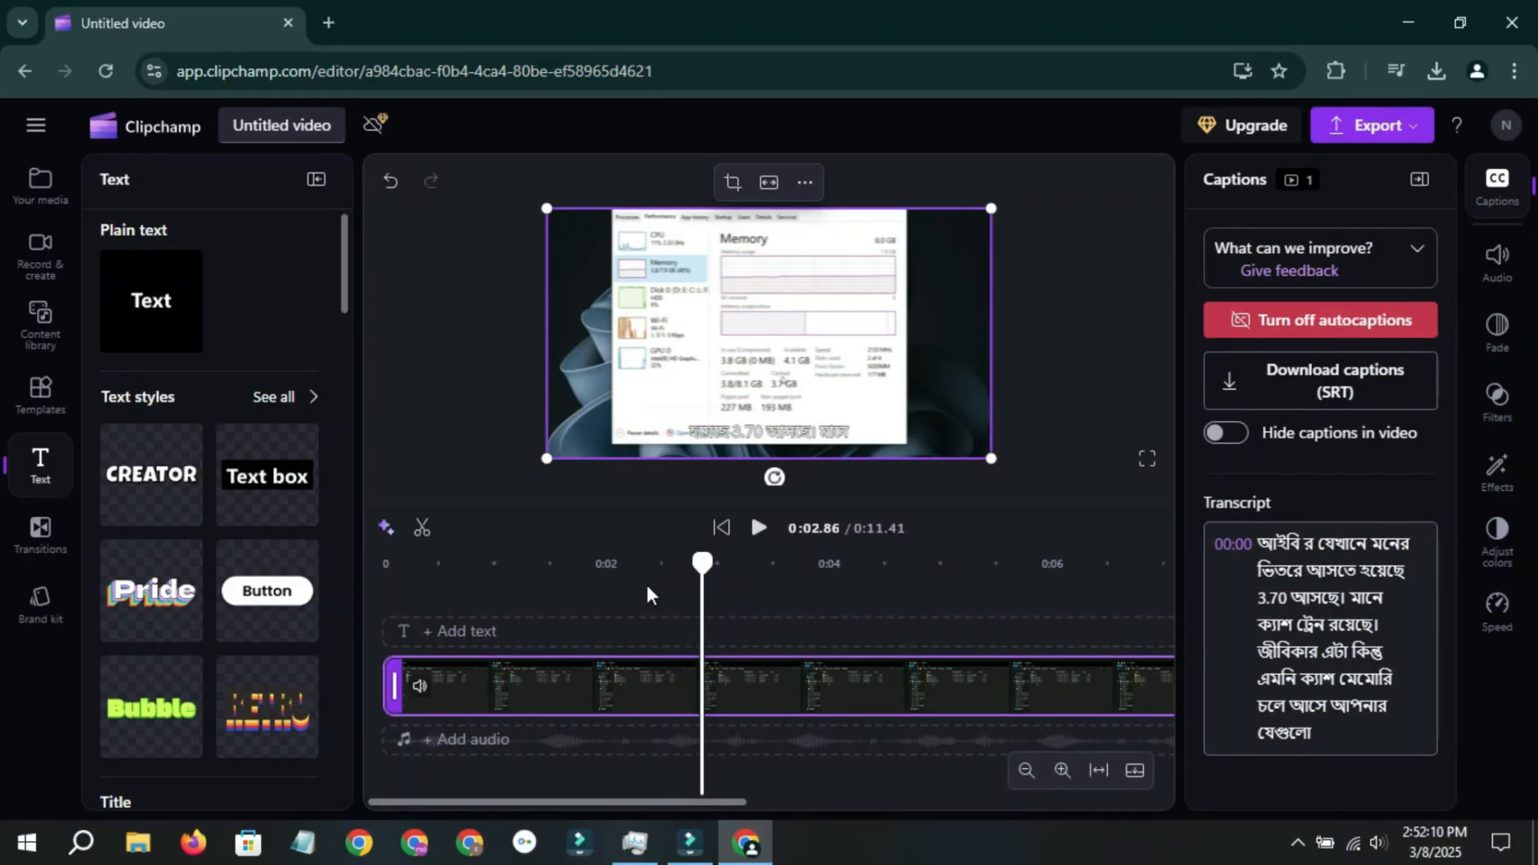
Play the video from the beginning to check the generated Bengali captions, stopping at about 0:06.24.
click(647, 593)
drag(646, 563, 386, 564)
click(492, 685)
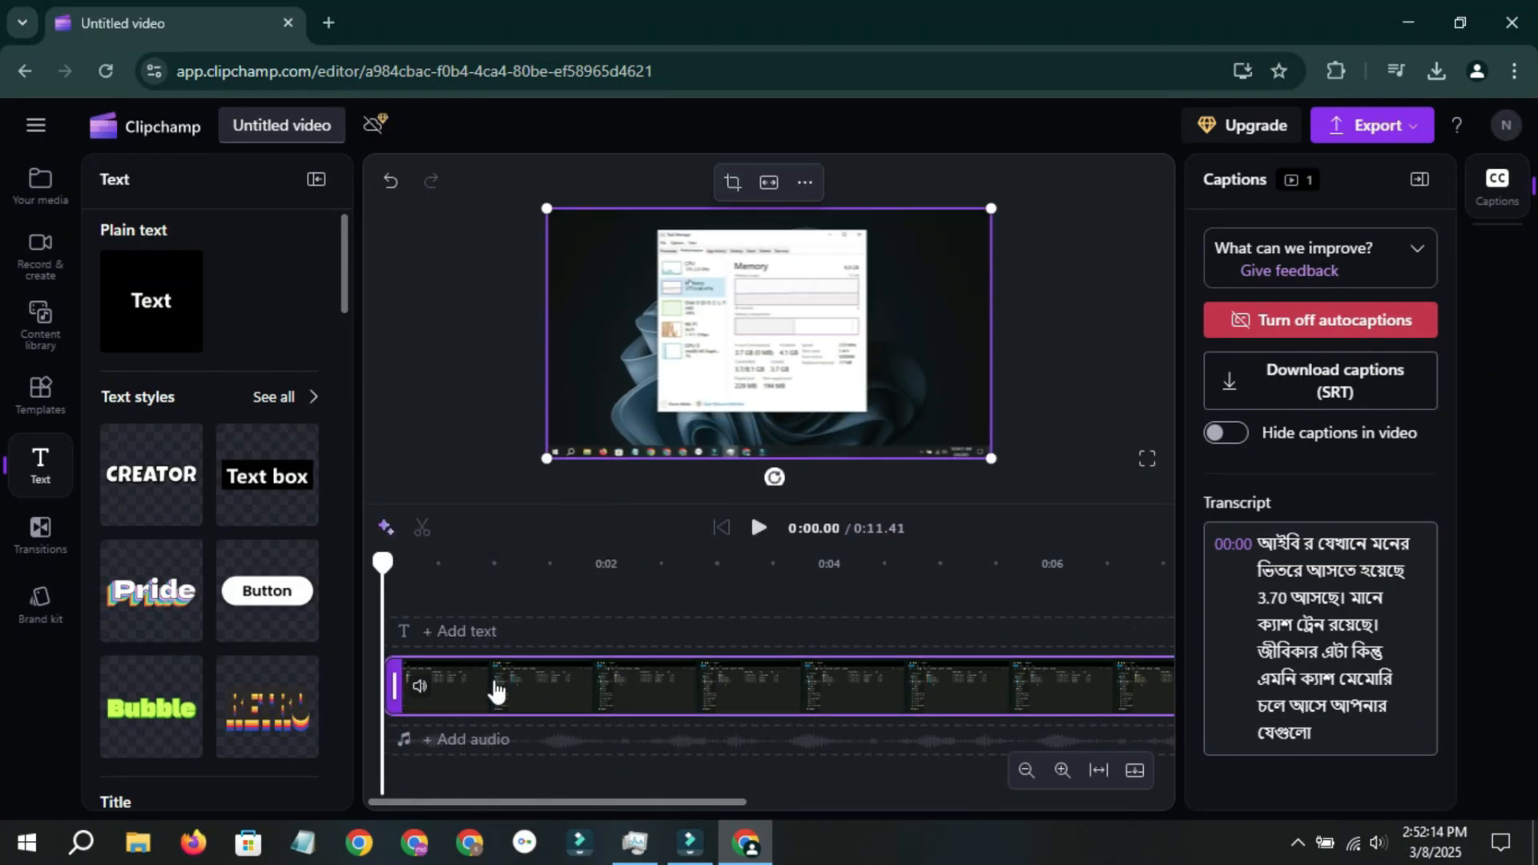
key(space)
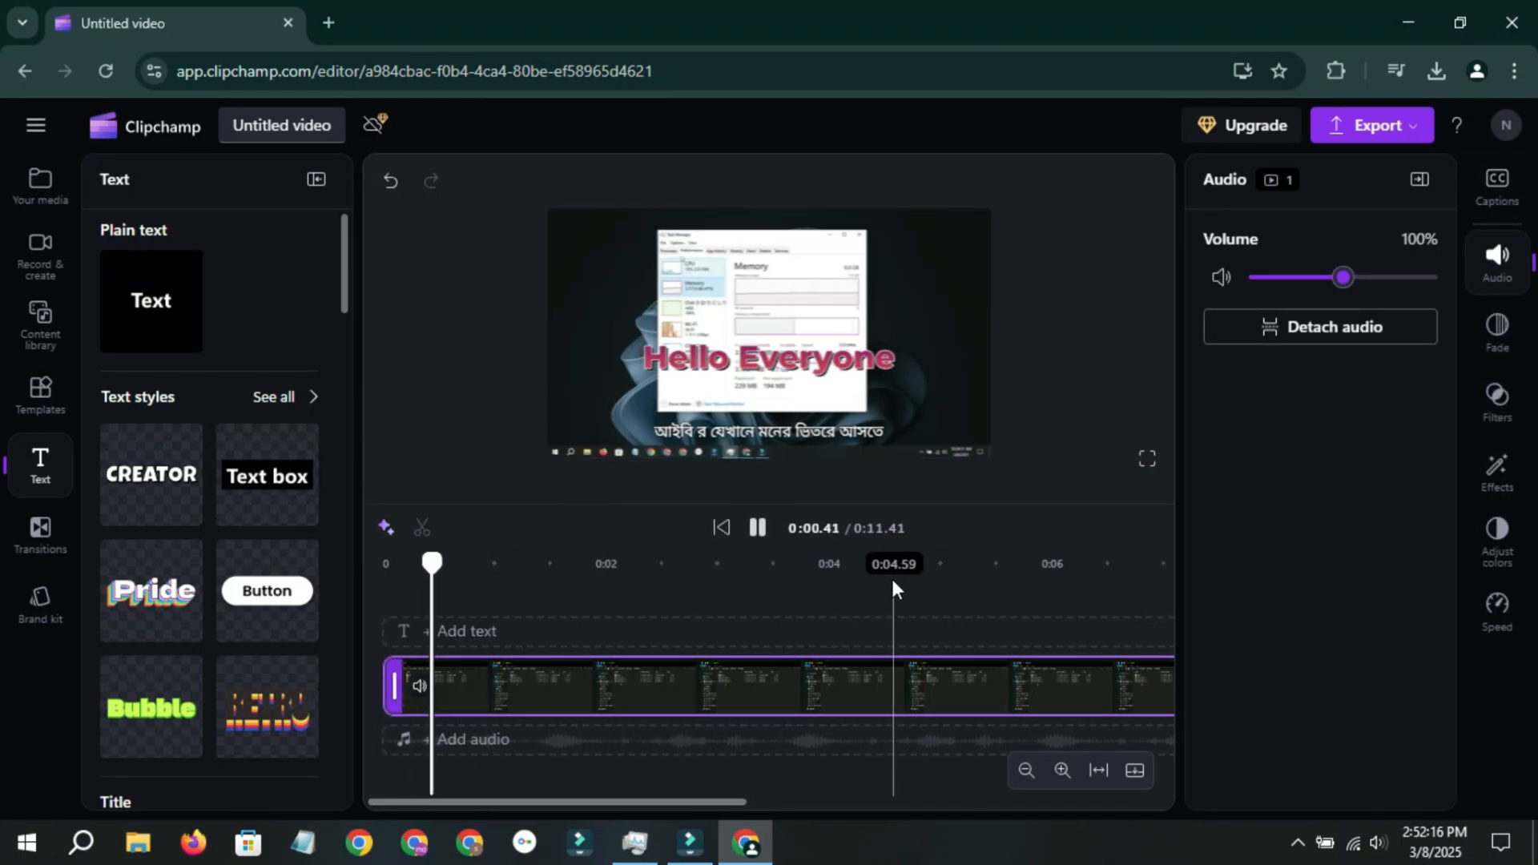
click(771, 436)
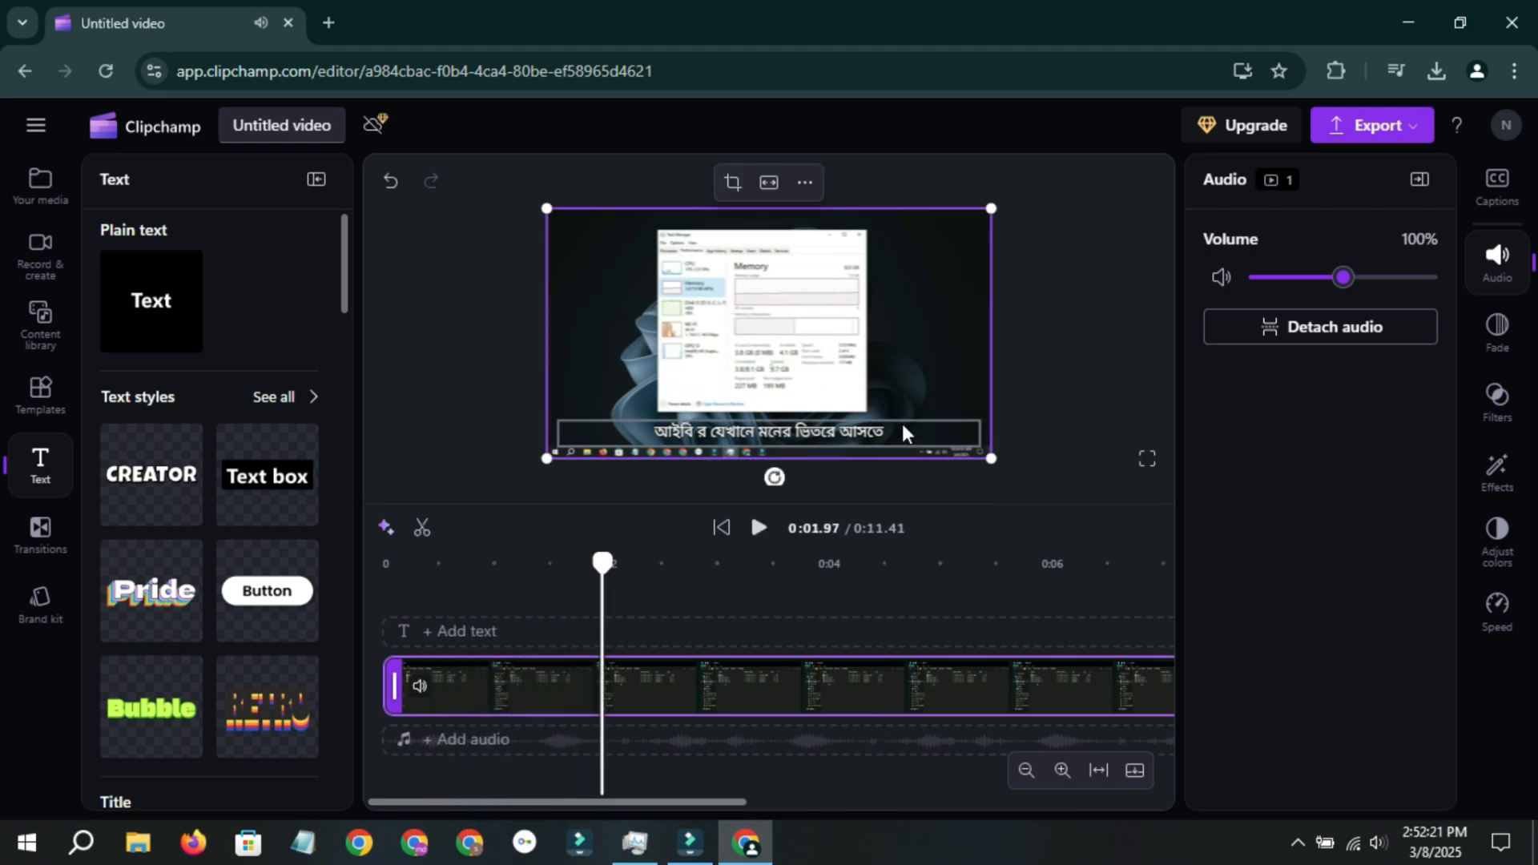
key(space)
key(space)
click(824, 435)
key(space)
Select the caption text in the preview and set its outline width to 2.
click(785, 435)
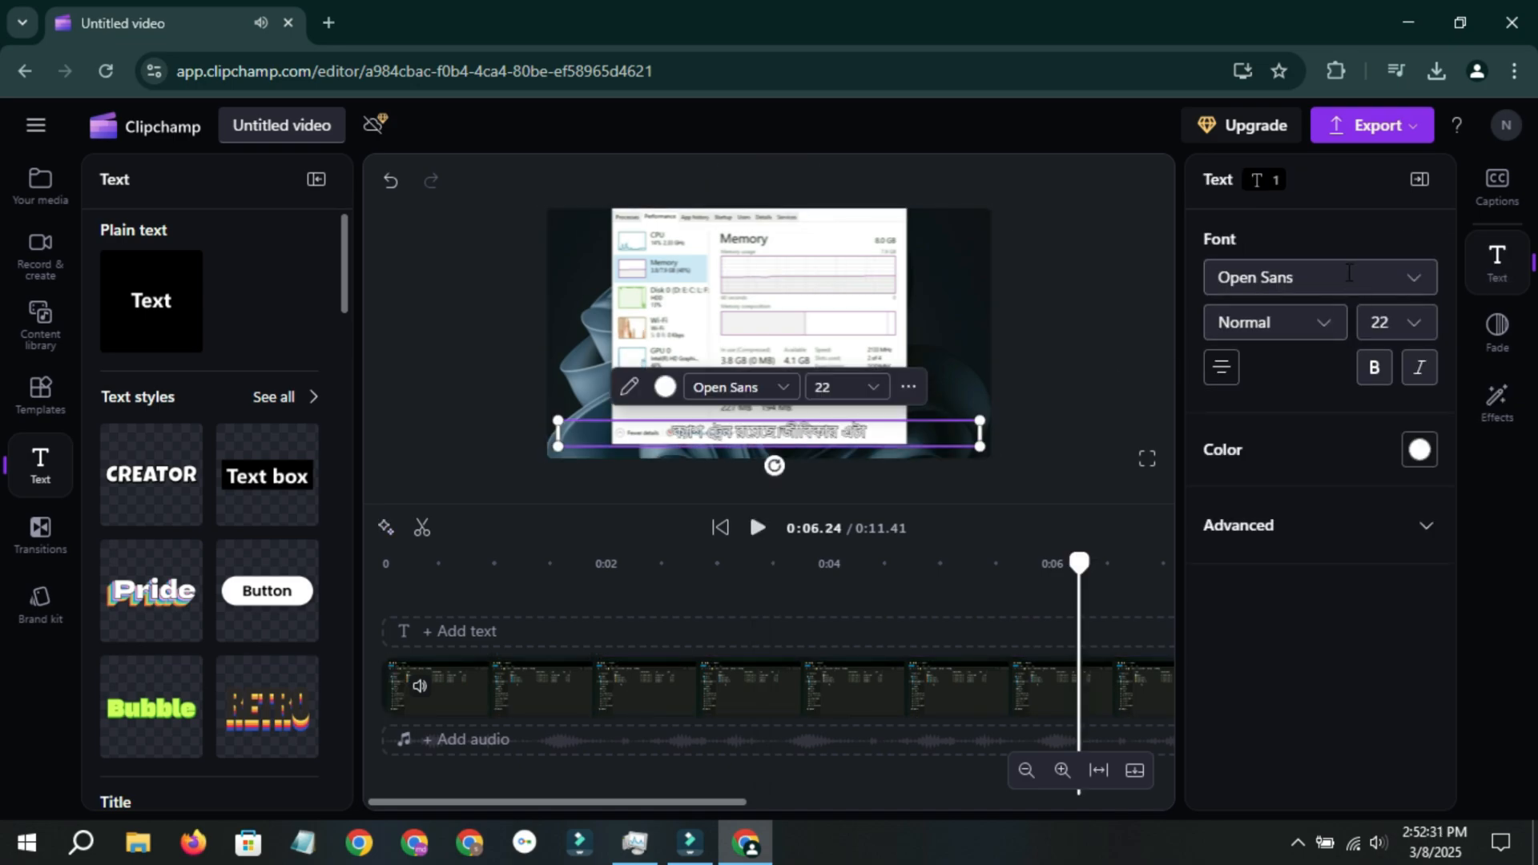
click(1426, 525)
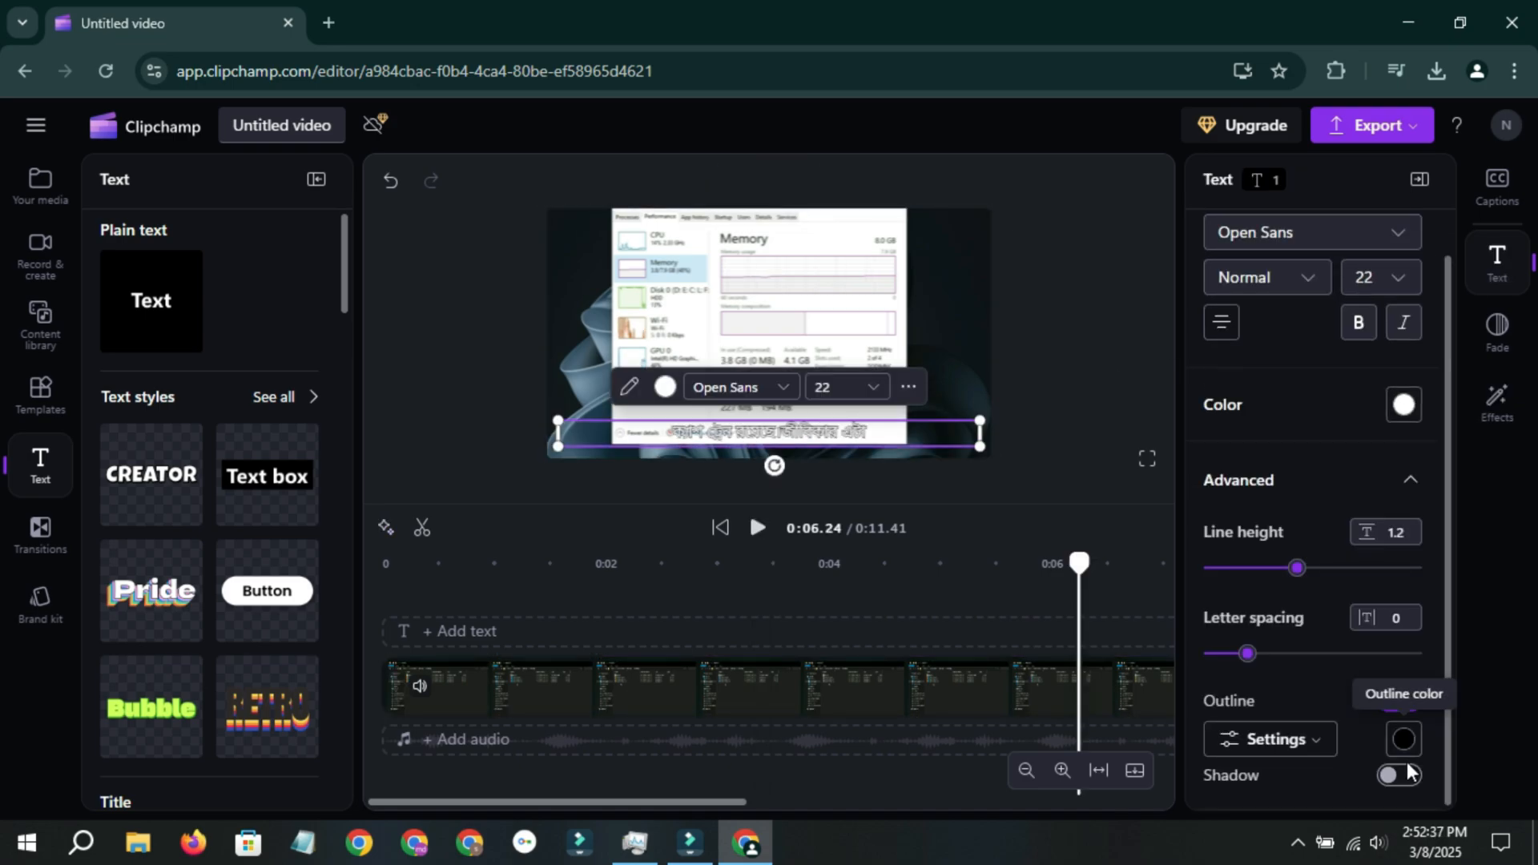
click(1273, 738)
click(1282, 738)
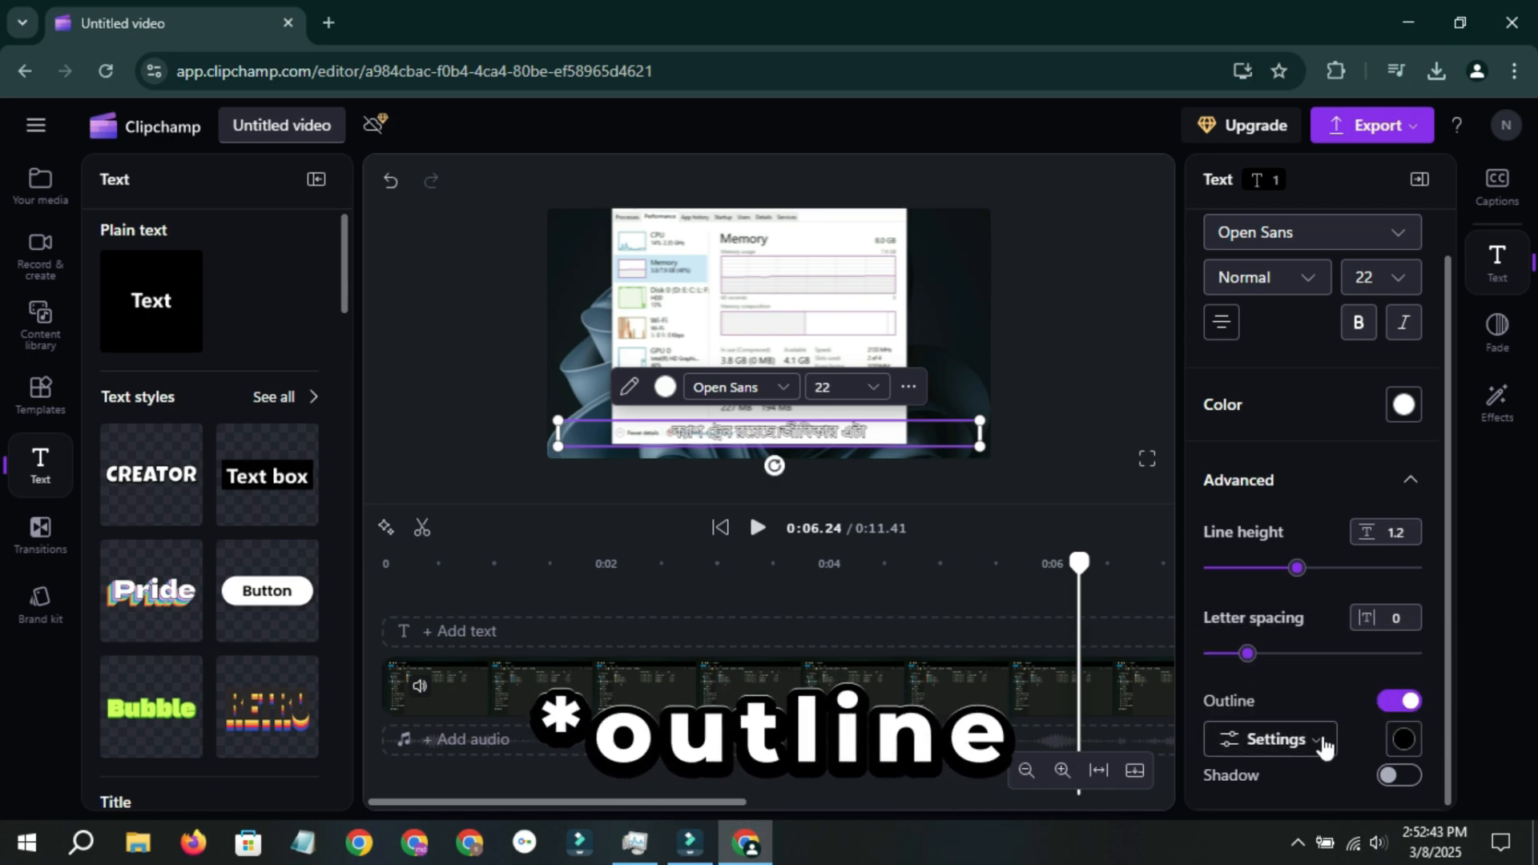
click(1323, 745)
click(1383, 688)
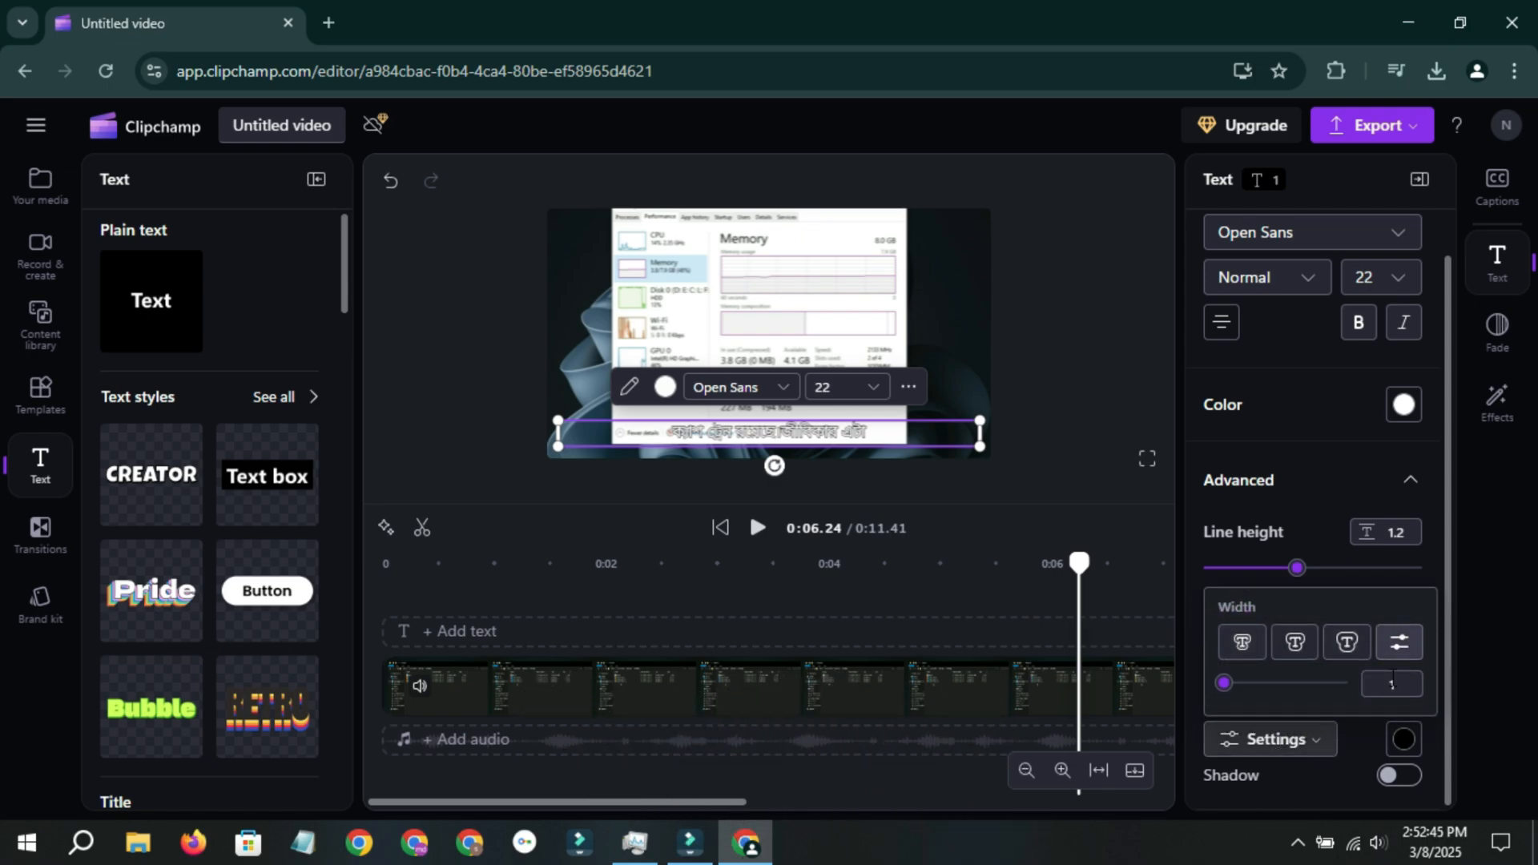
drag(1228, 683, 1241, 700)
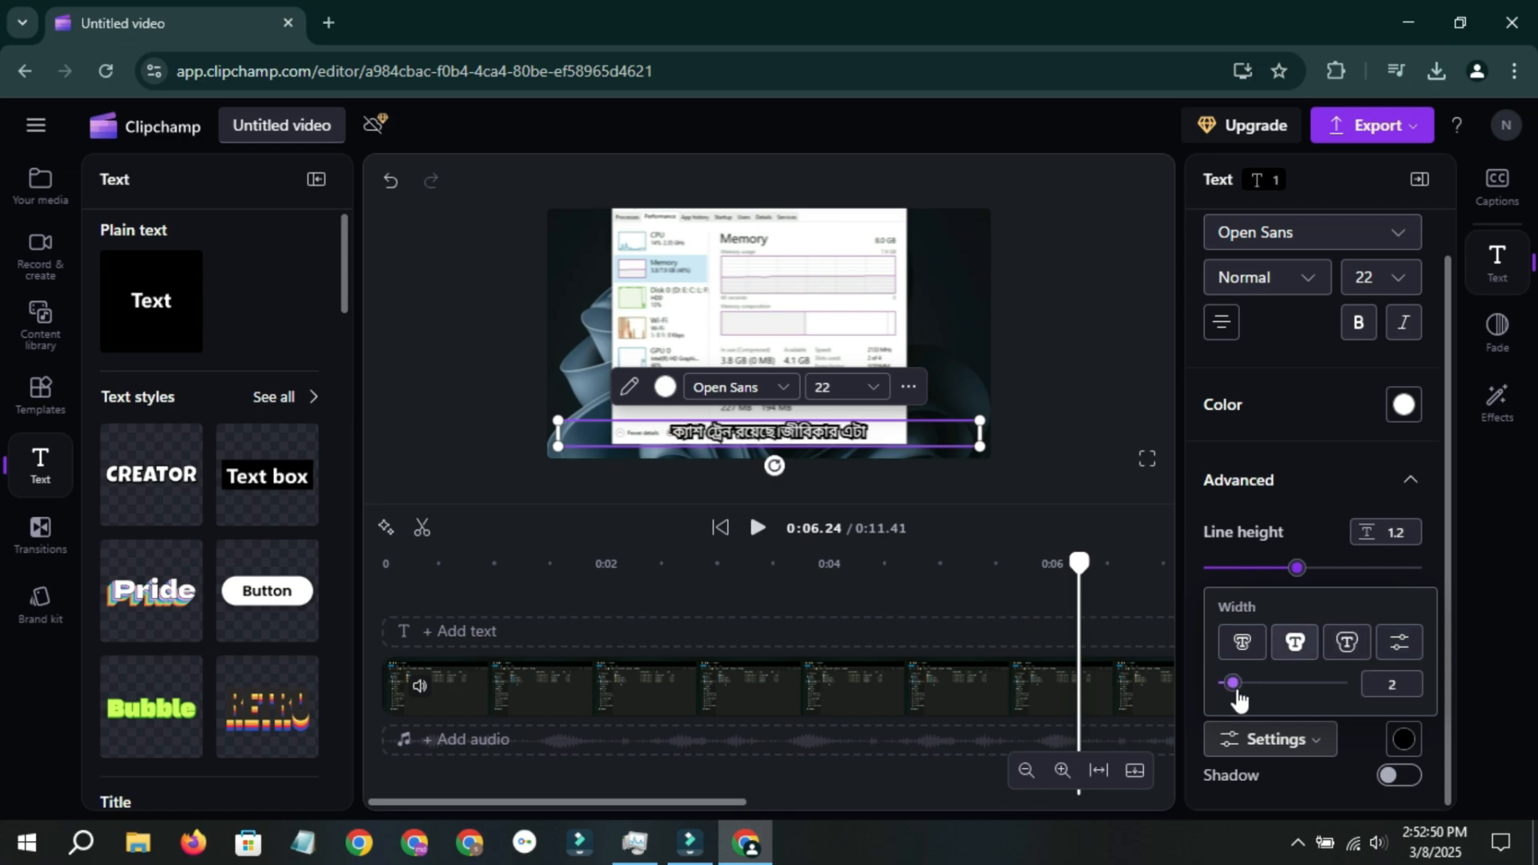
drag(1236, 699, 1237, 699)
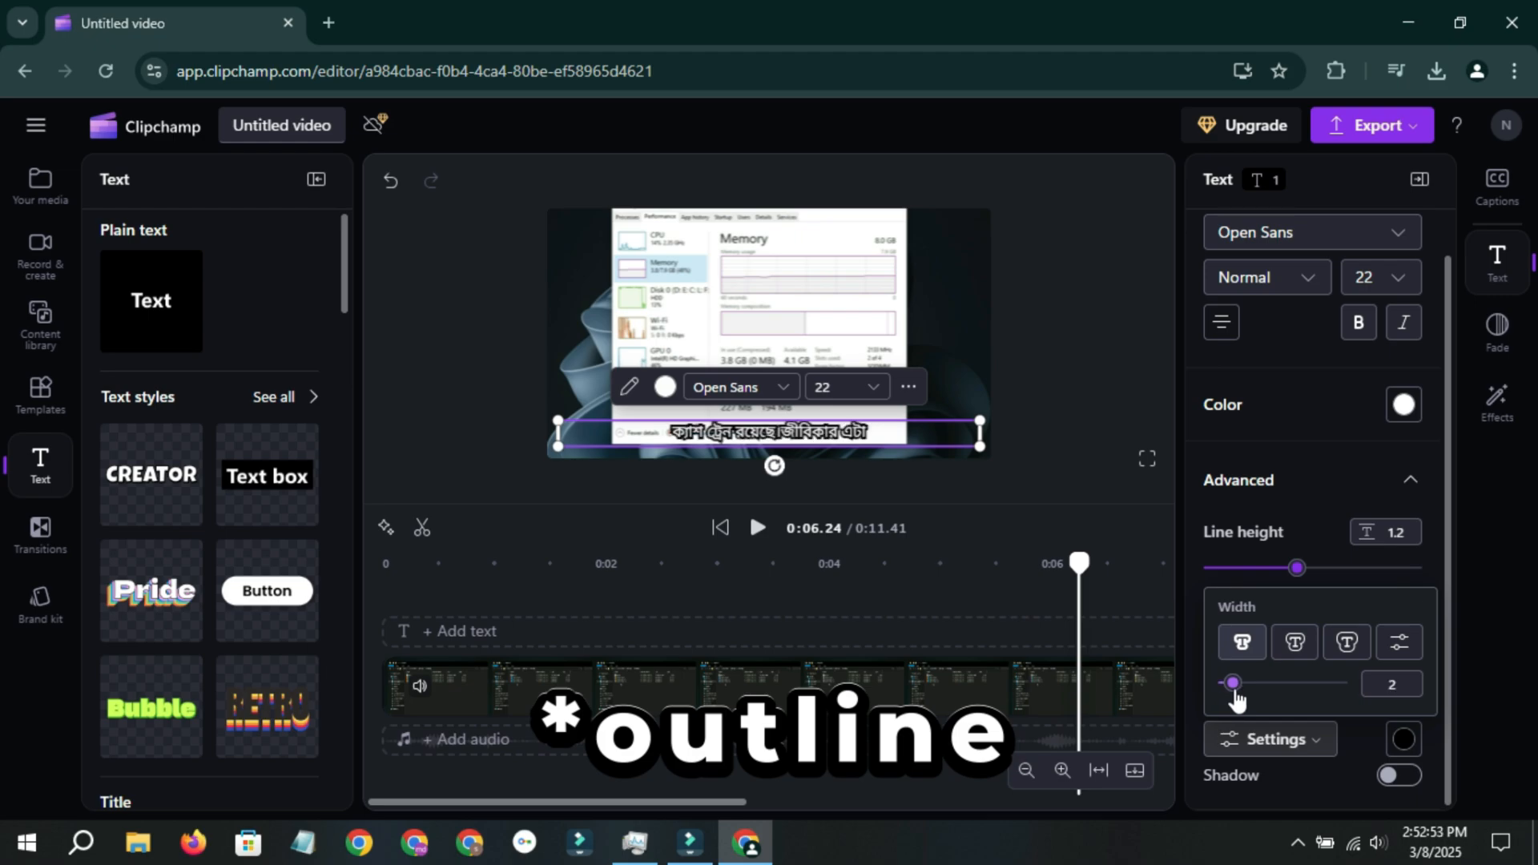
click(1360, 746)
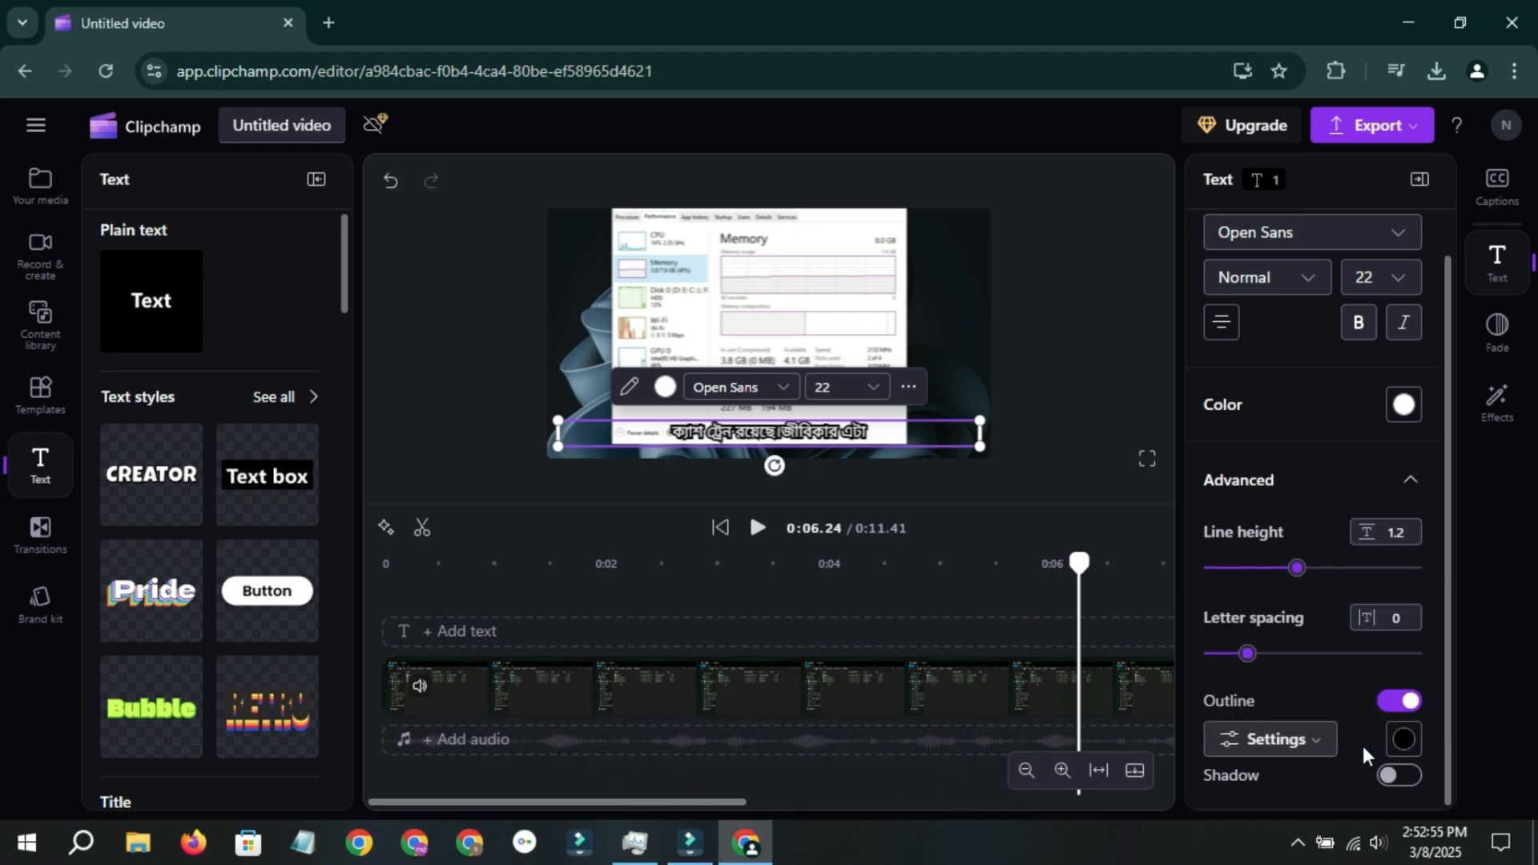
Enlarge the caption text to size 31, centre it horizontally near the video's lower edge, and preview it to about 0:10.11.
drag(979, 419, 1144, 408)
drag(997, 445, 929, 450)
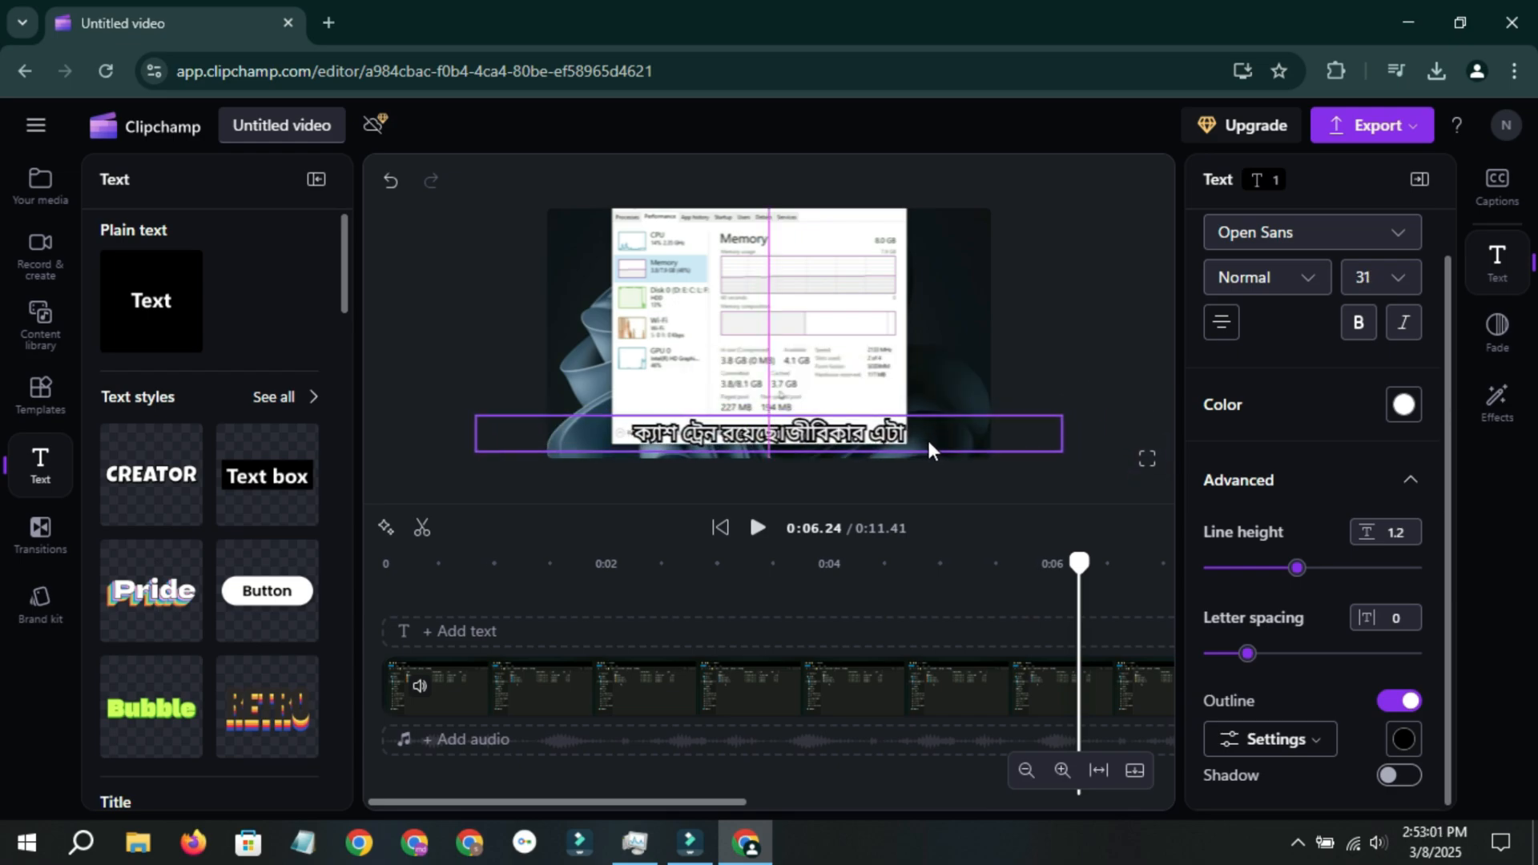
click(1079, 353)
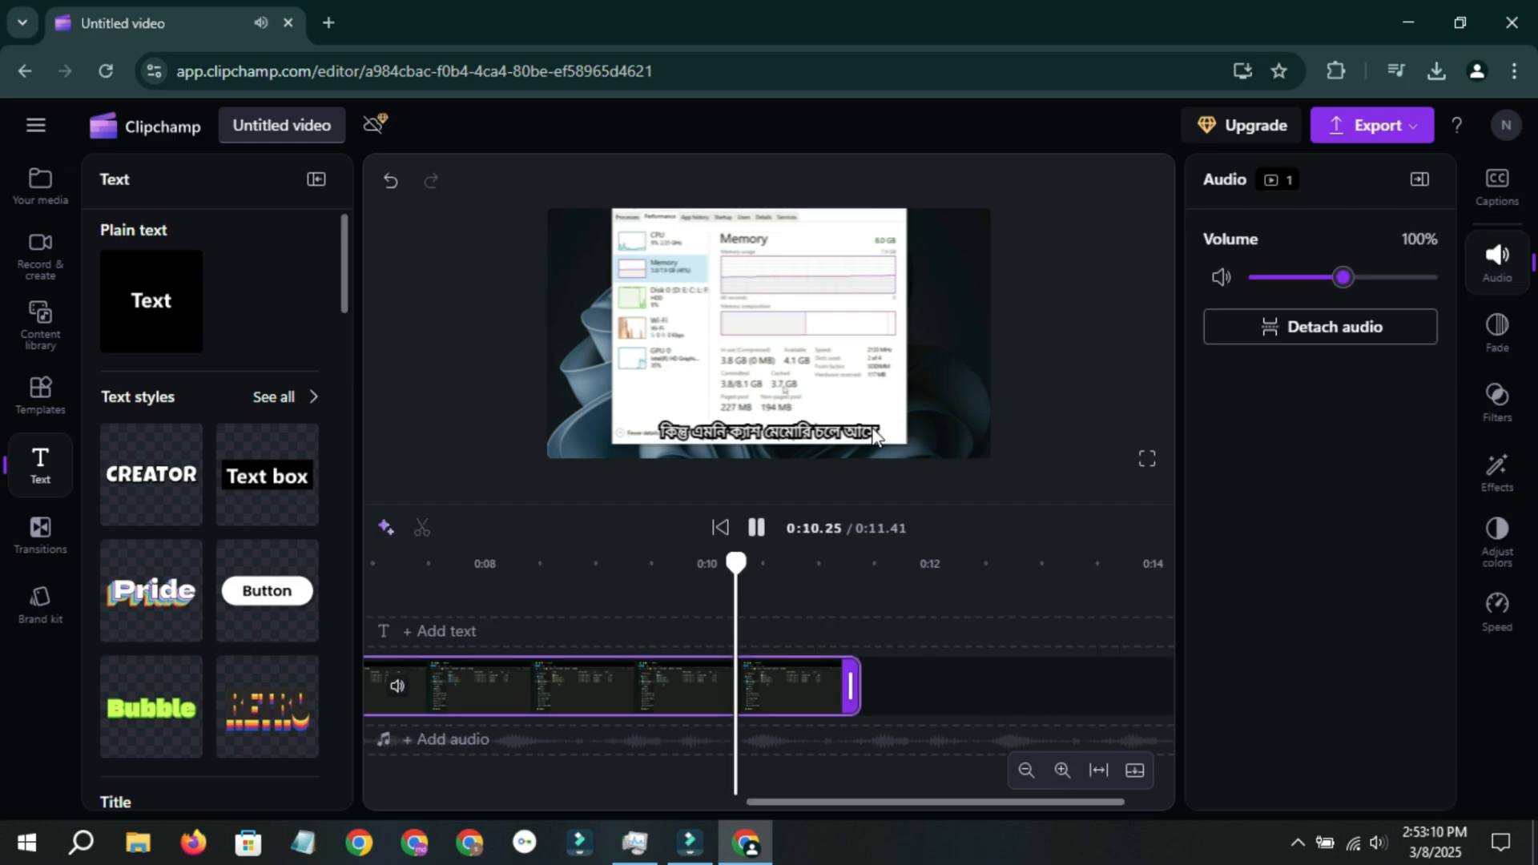
click(719, 593)
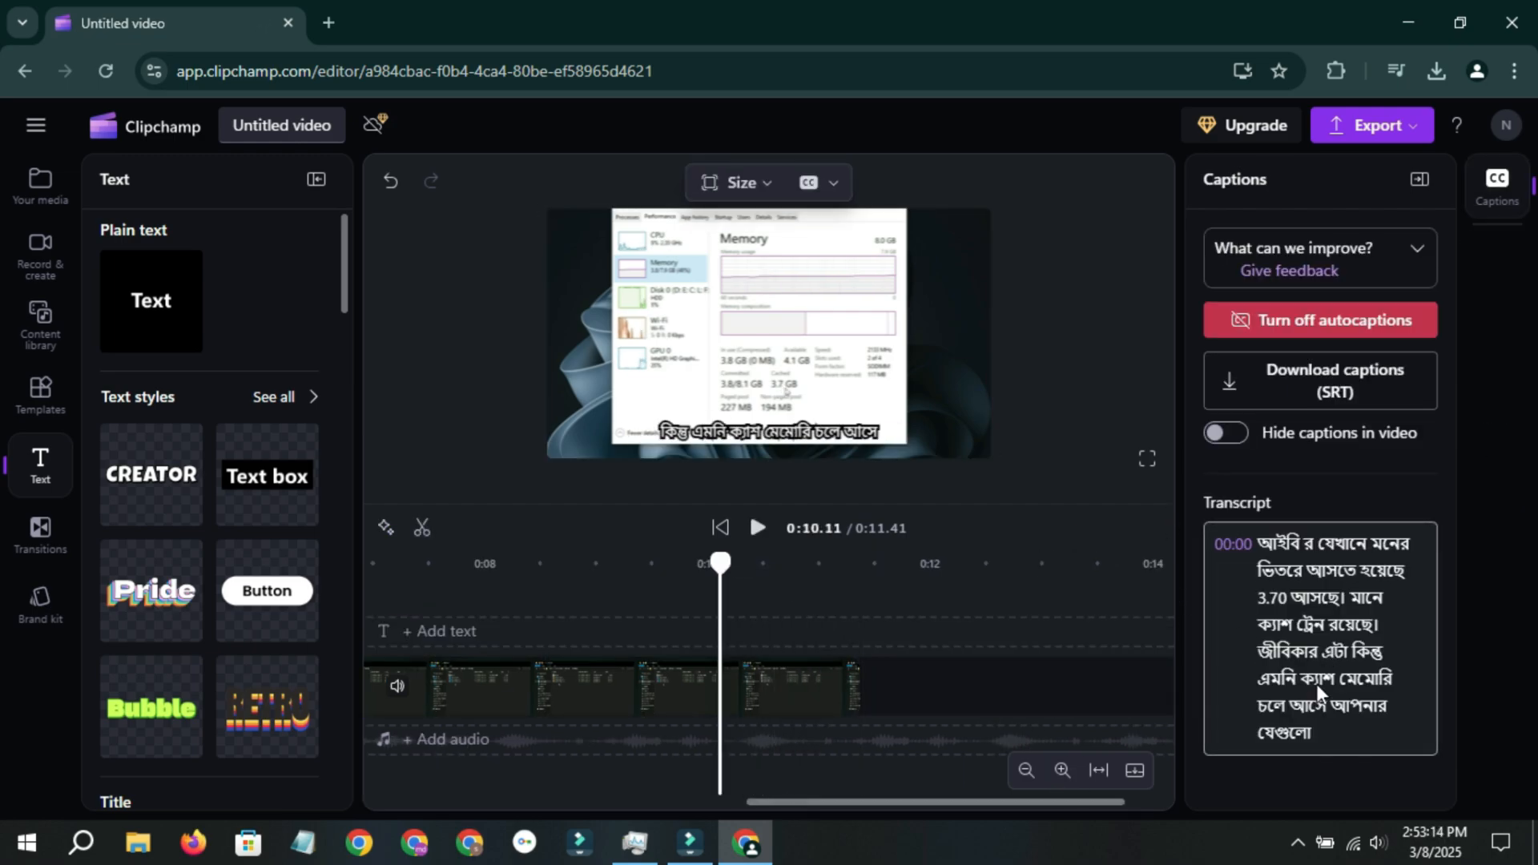
Replace the word "জীবিকার" in the captions transcript with "jcsbccscksnccknck".
click(1236, 609)
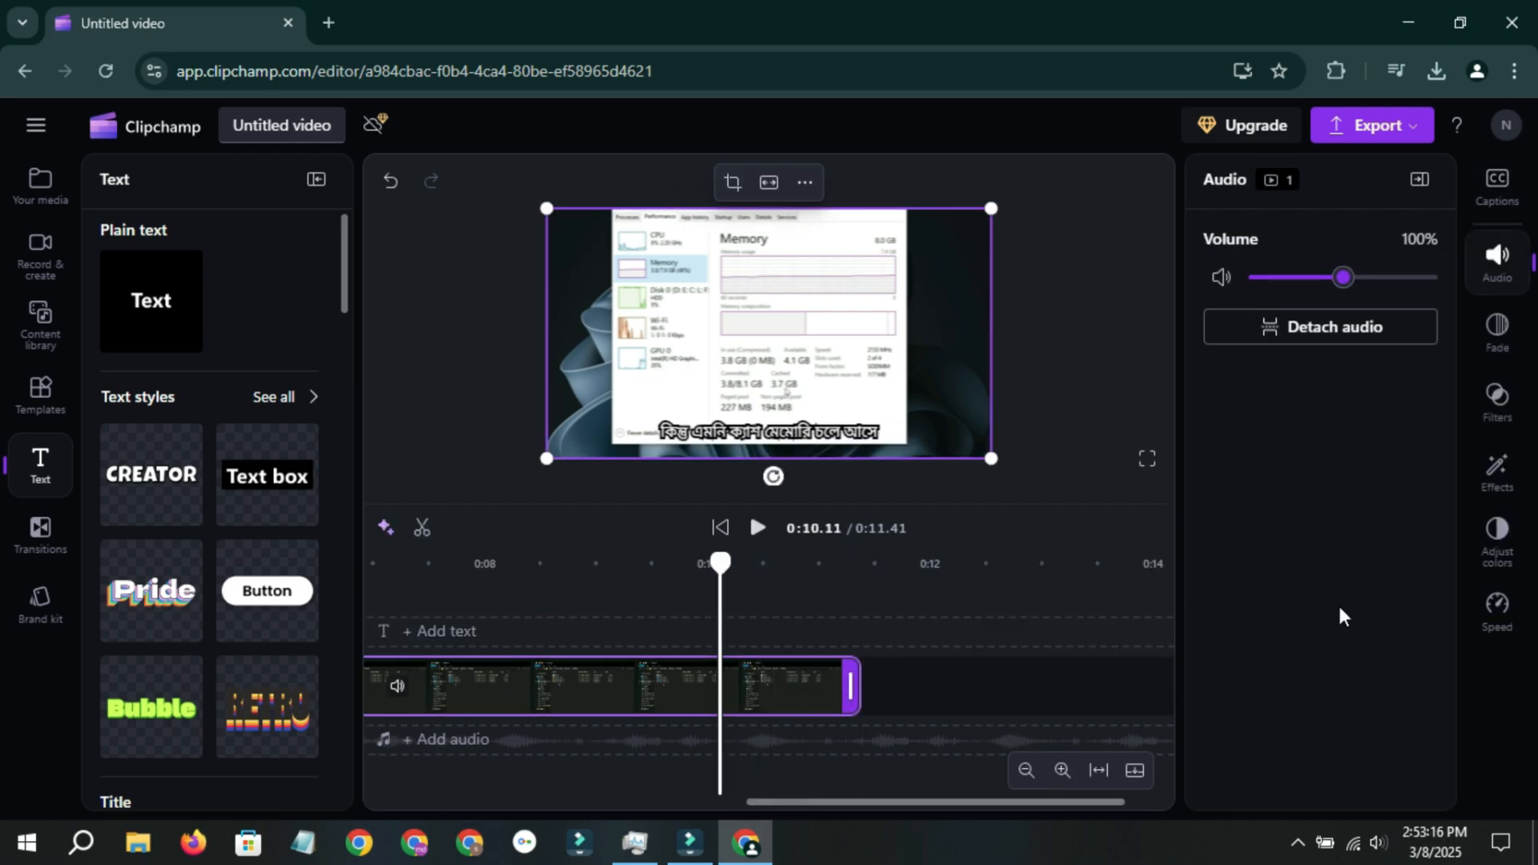
click(1497, 185)
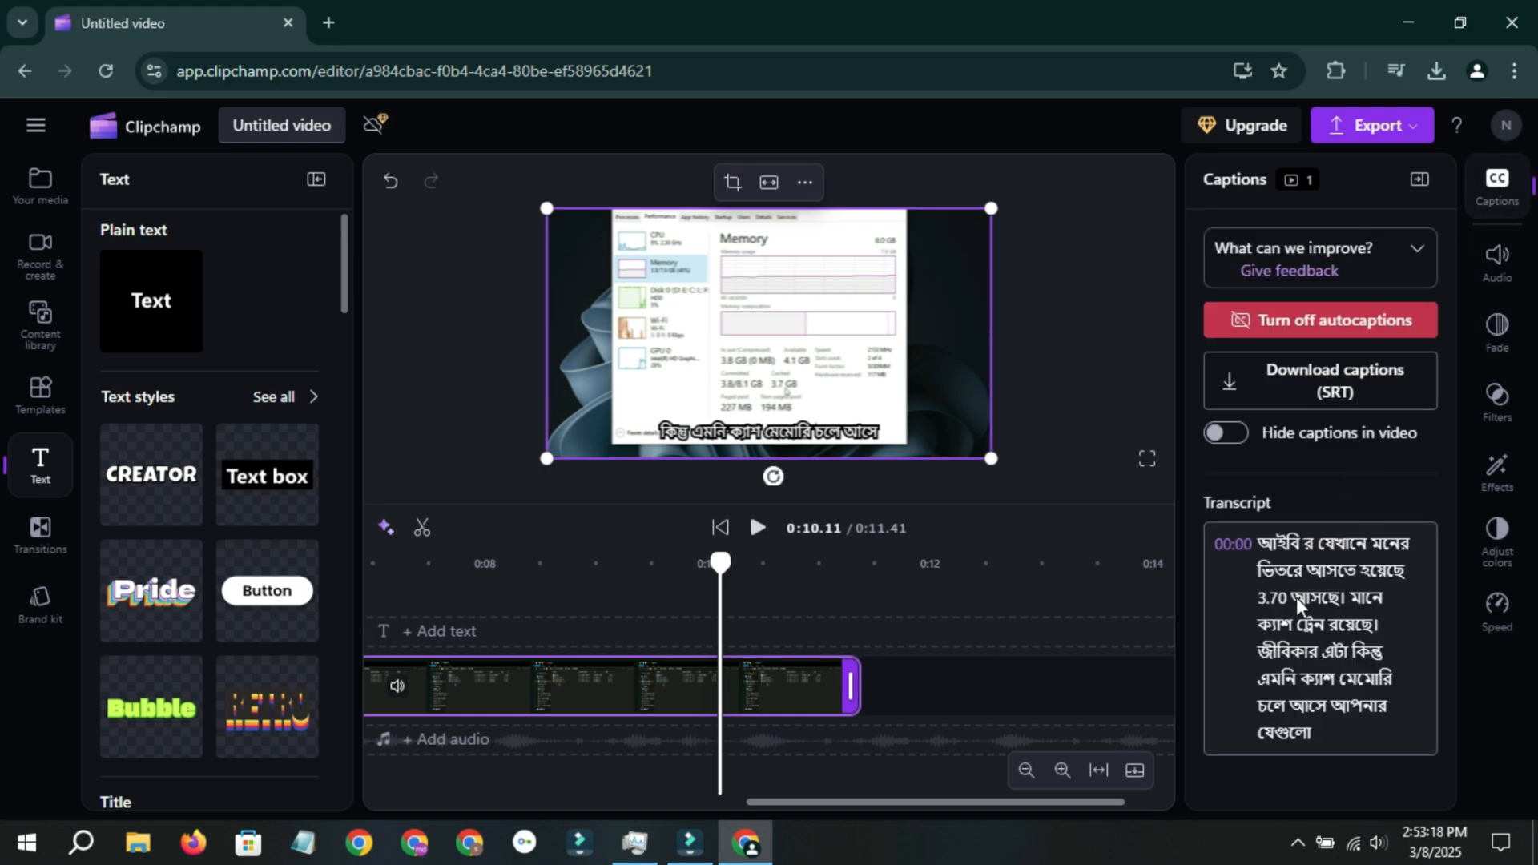
click(1288, 652)
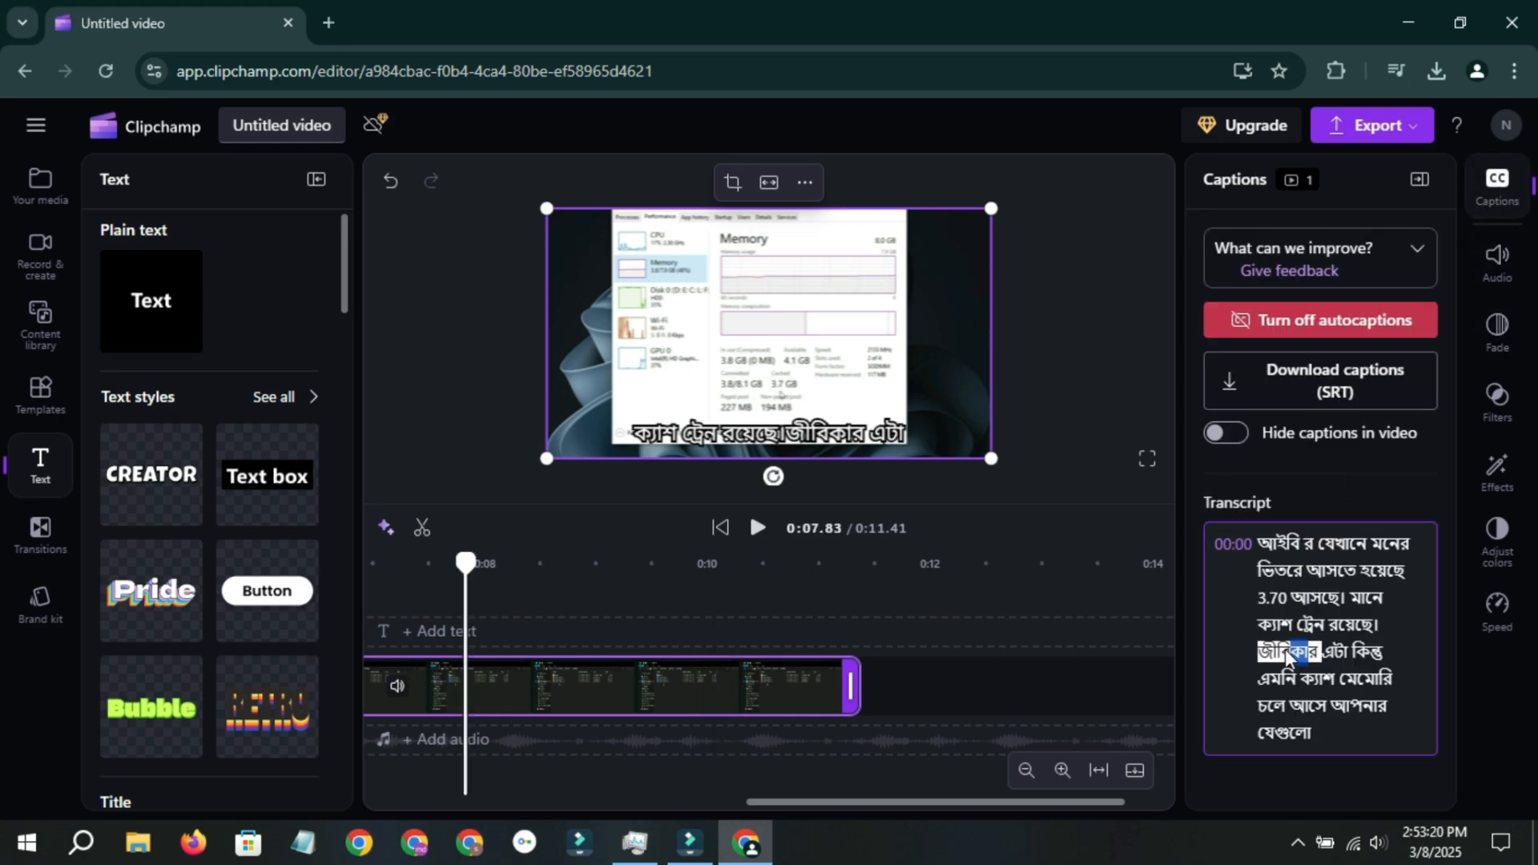
drag(1292, 657, 1310, 657)
text(jcsbccscksnccknckএ)
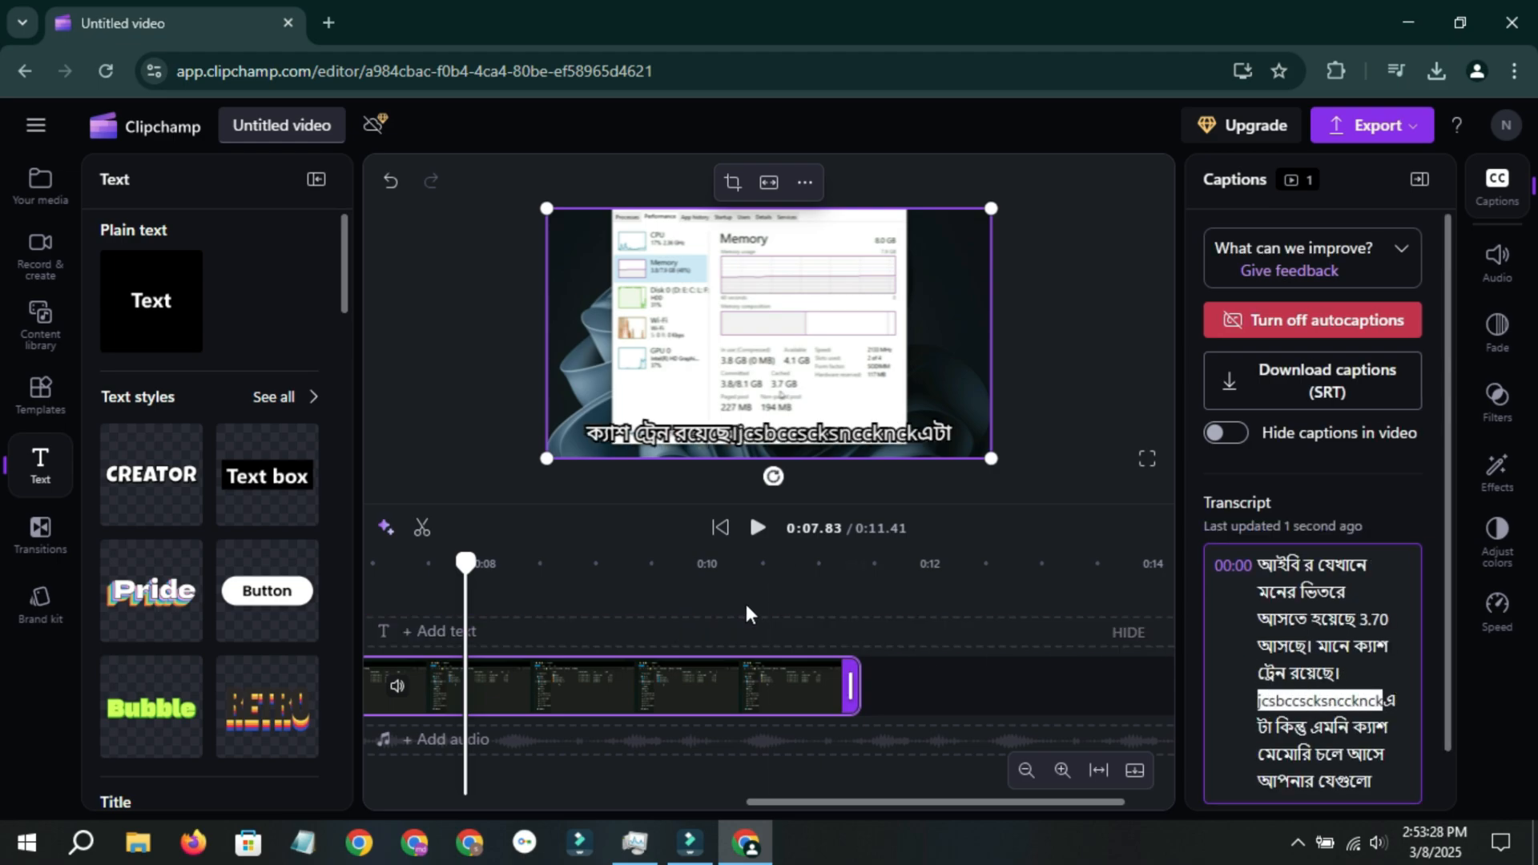
Move to about 0:10.25, hide the captions in the video and show them again.
click(632, 564)
mouse_move(748, 597)
mouse_down()
mouse_move(718, 597)
mouse_move(734, 597)
mouse_up()
click(1237, 437)
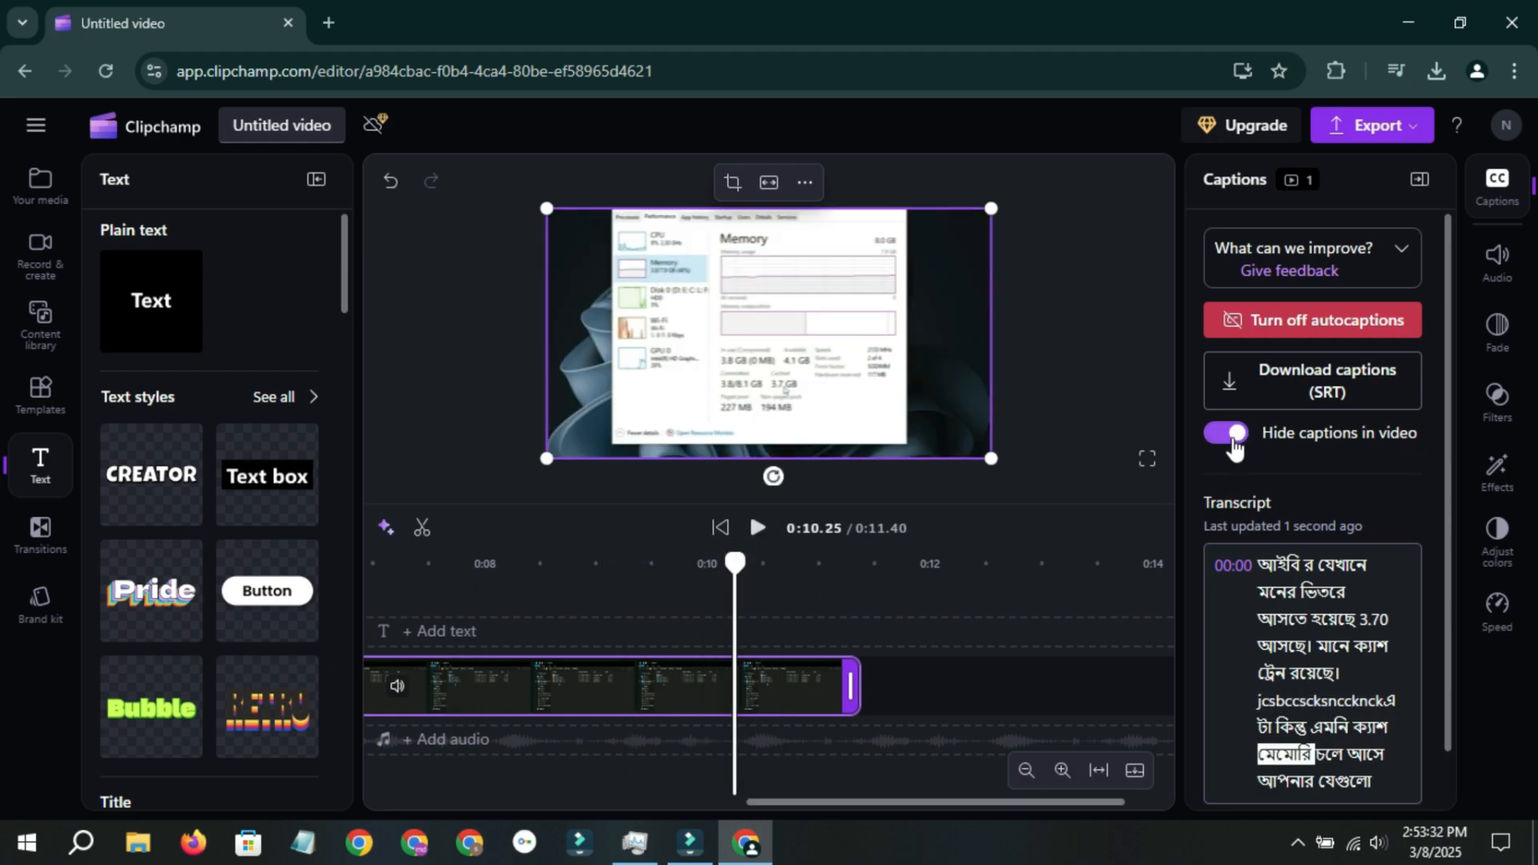
click(1233, 441)
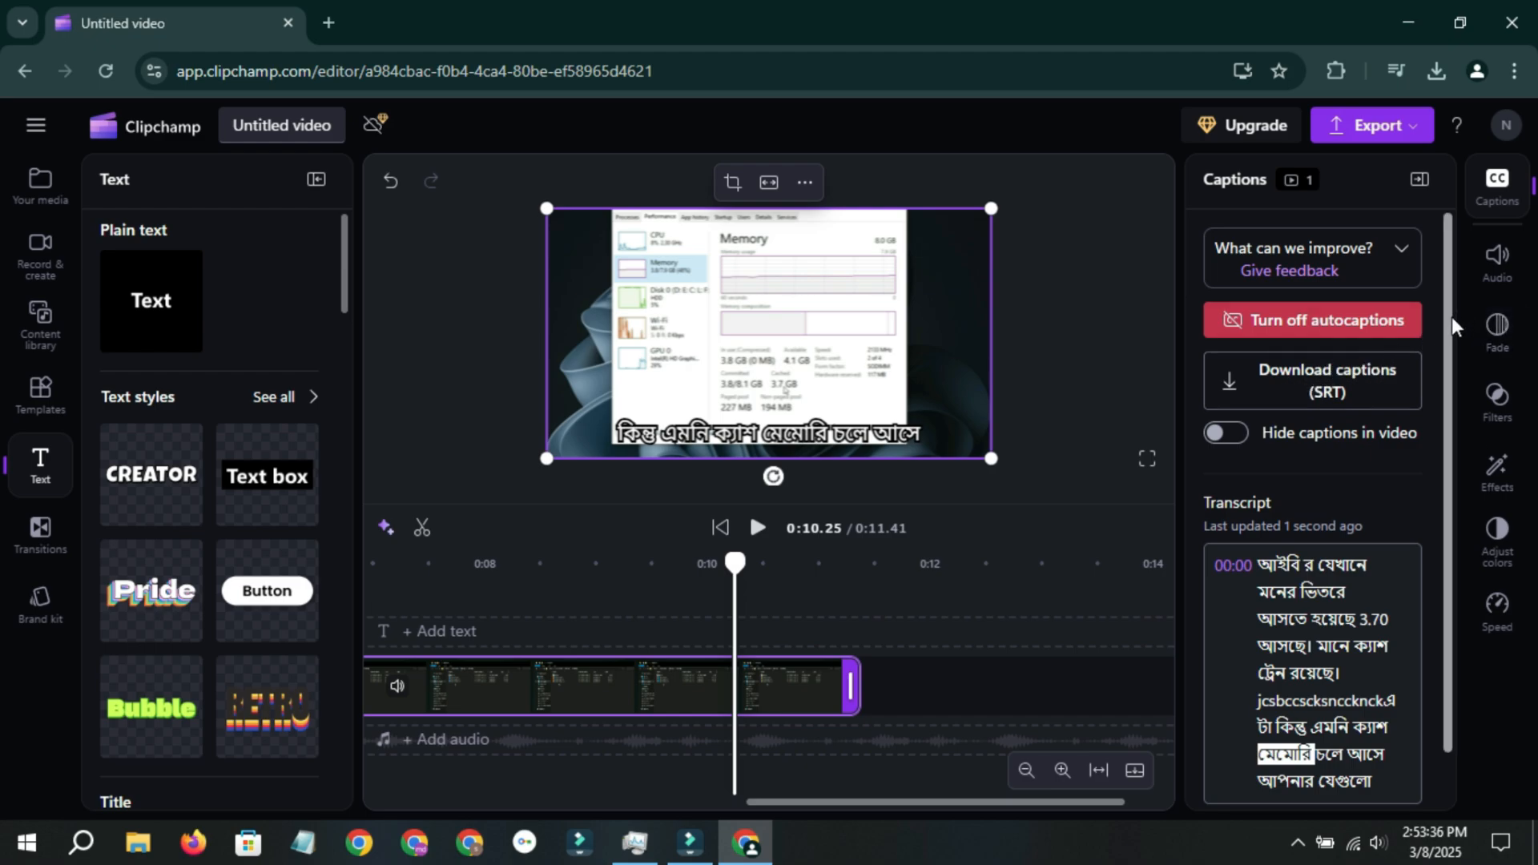
Select the caption text at about 0:04.27, expand its advanced text settings and play briefly to about 0:04.87.
drag(979, 801, 481, 796)
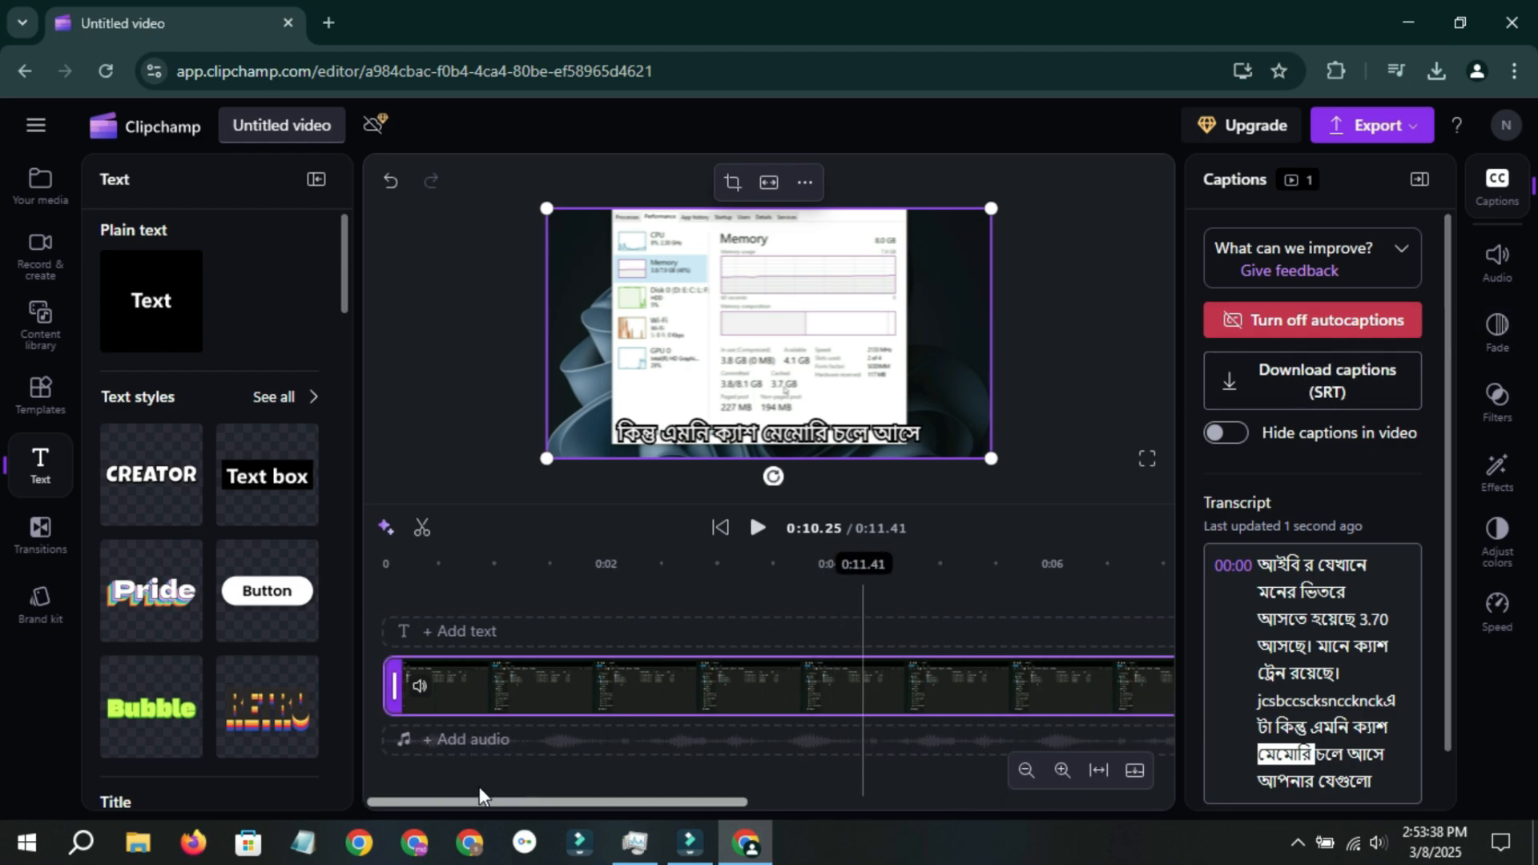
click(858, 564)
scroll(1443, 593, down, 1)
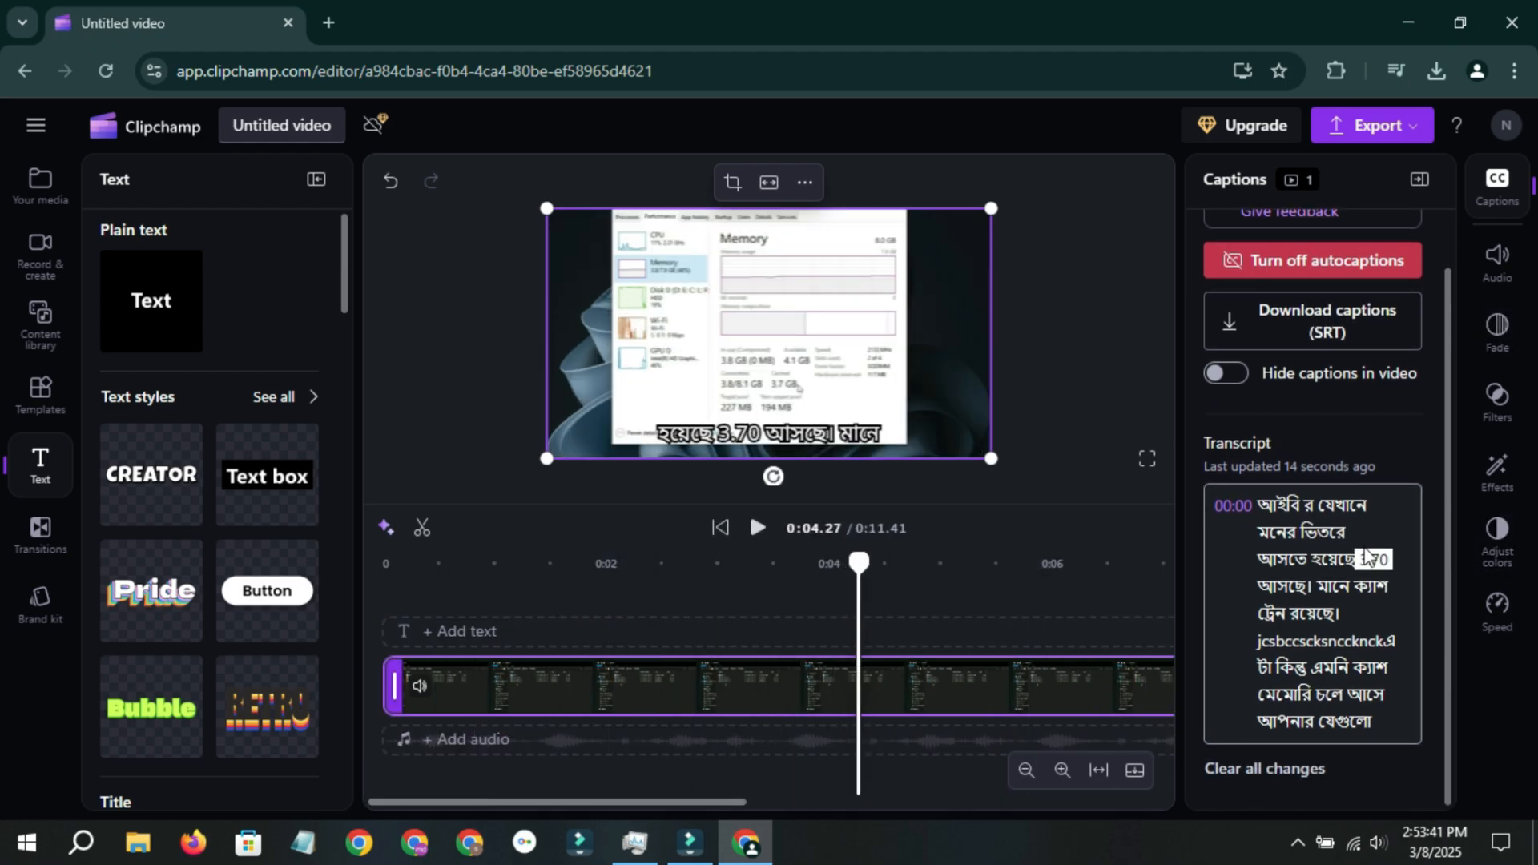
click(884, 418)
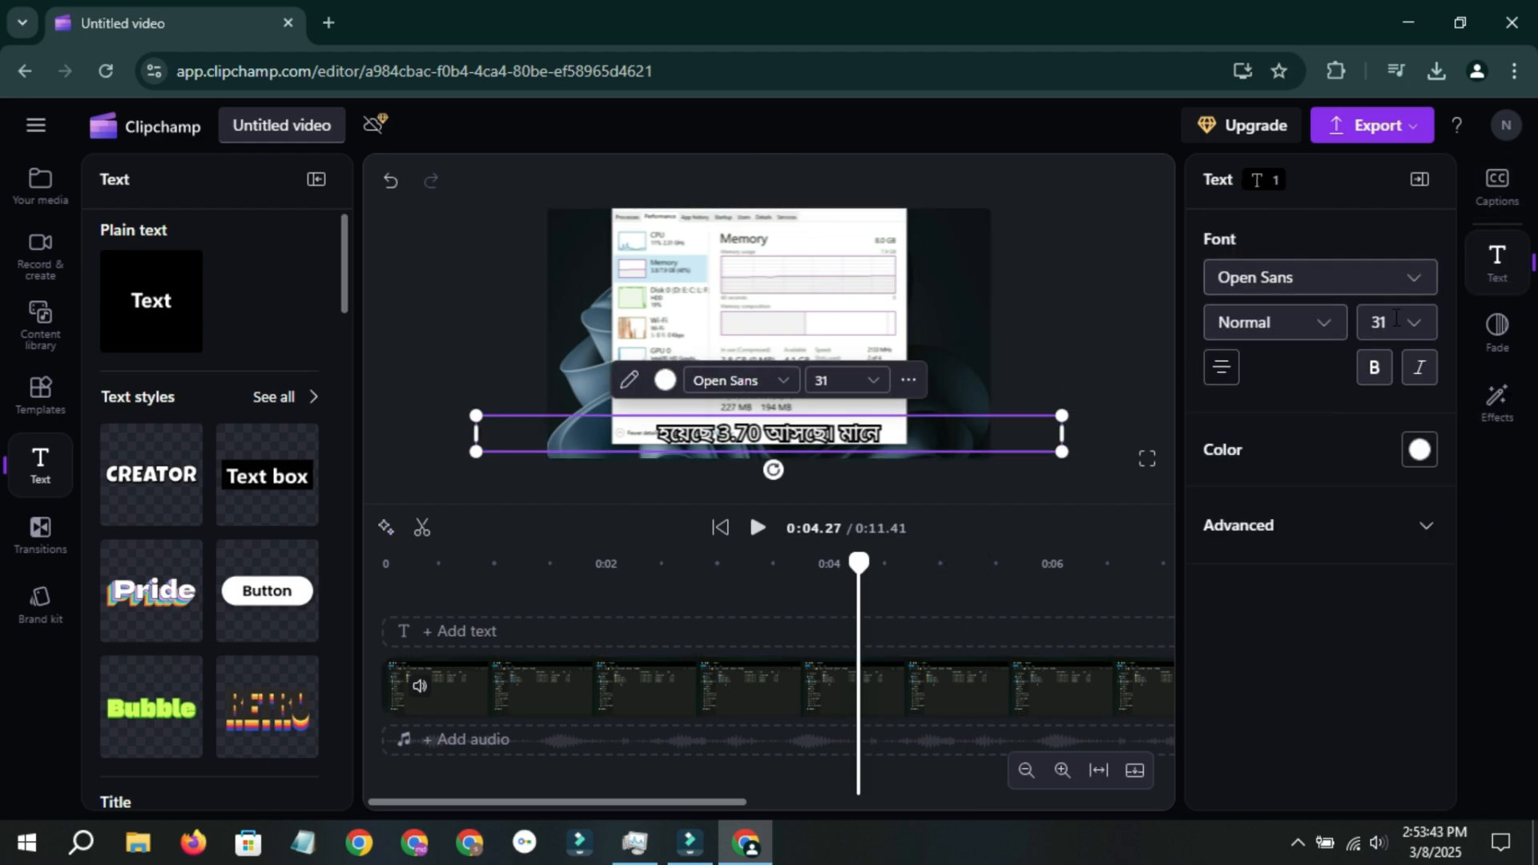
click(1349, 553)
key(space)
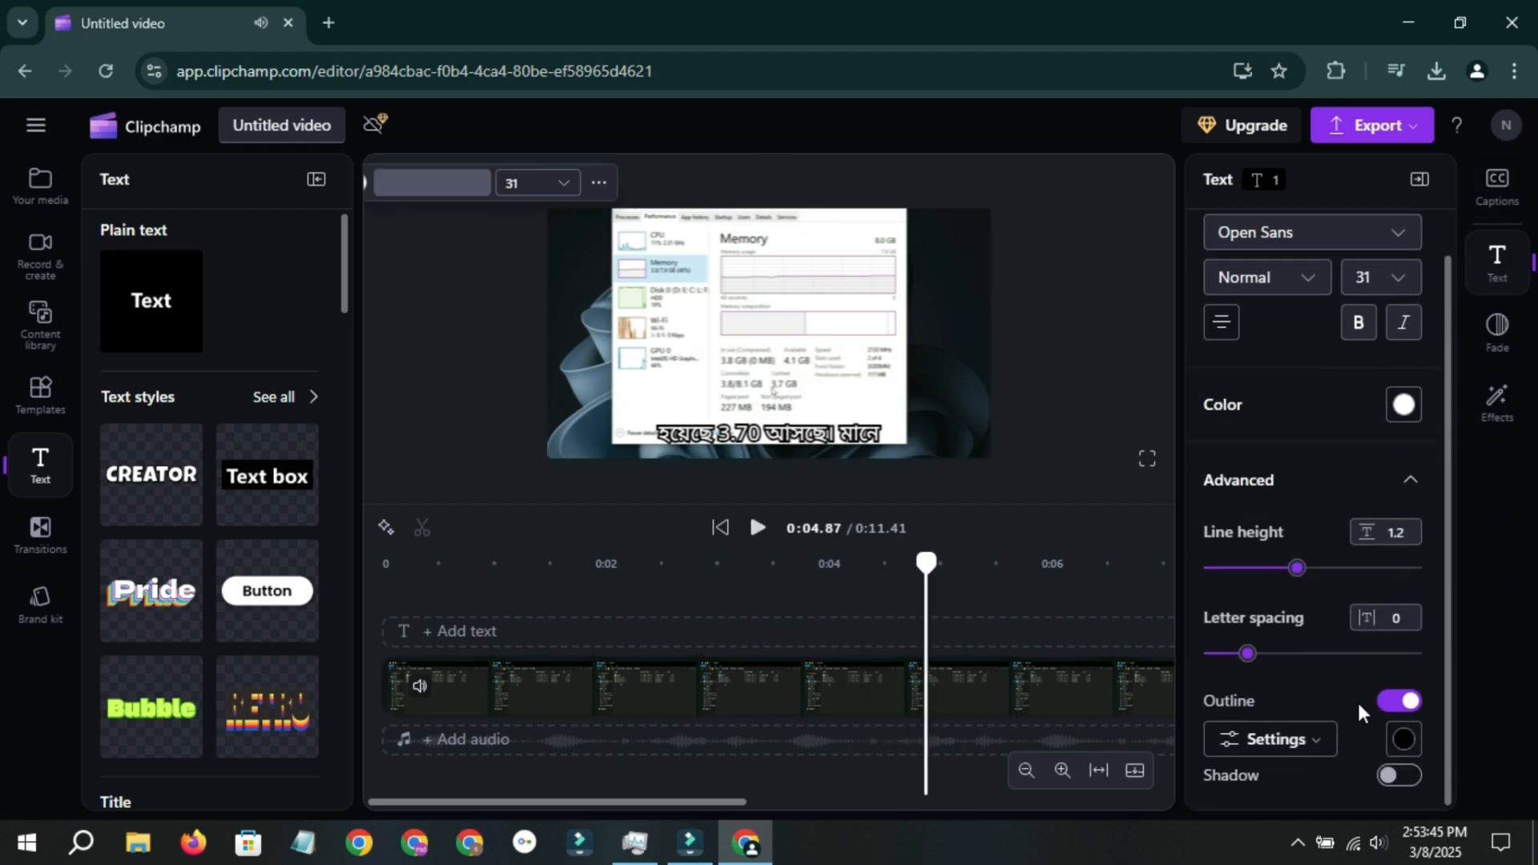
key(space)
Switch the caption text's shadow on and off again, and look at its colour palette.
click(1400, 775)
click(1400, 776)
click(1406, 456)
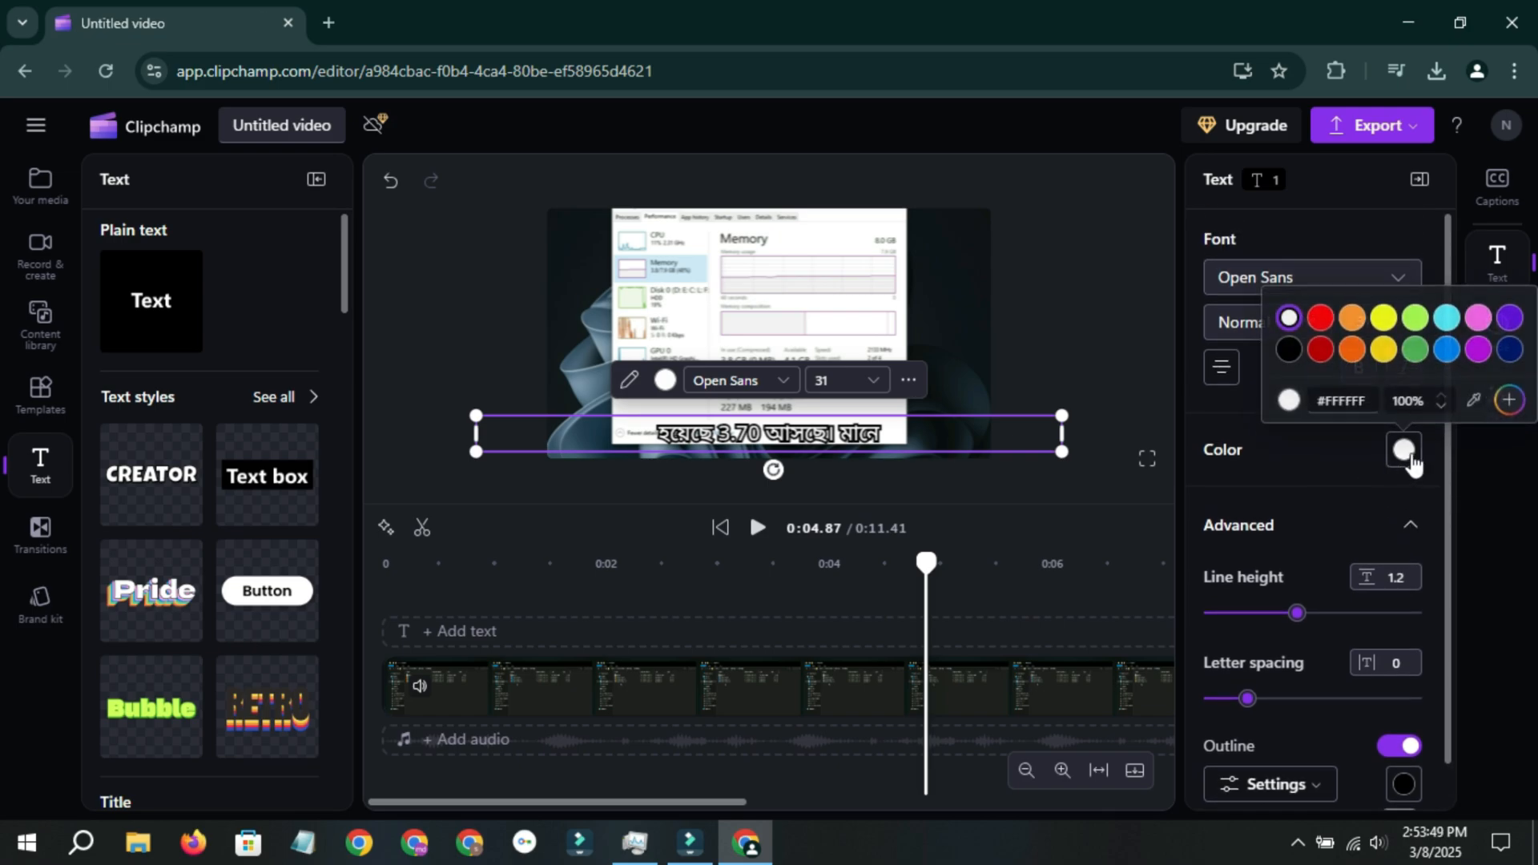
click(1357, 461)
Make the caption text bold and sample its yellow-orange colour from the Retro text style thumbnail.
click(1360, 371)
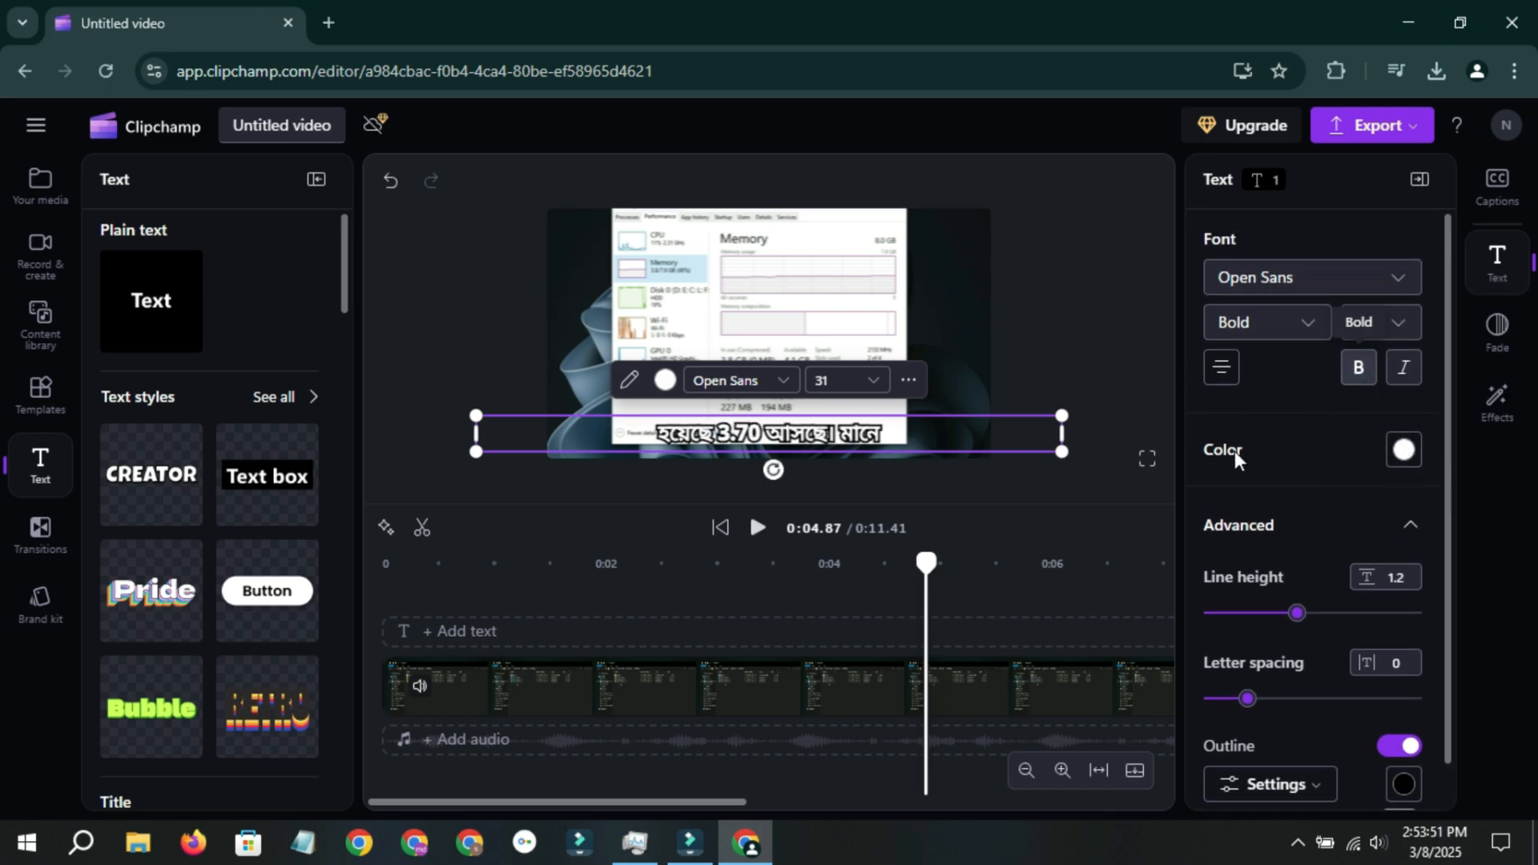
click(1403, 449)
click(1510, 399)
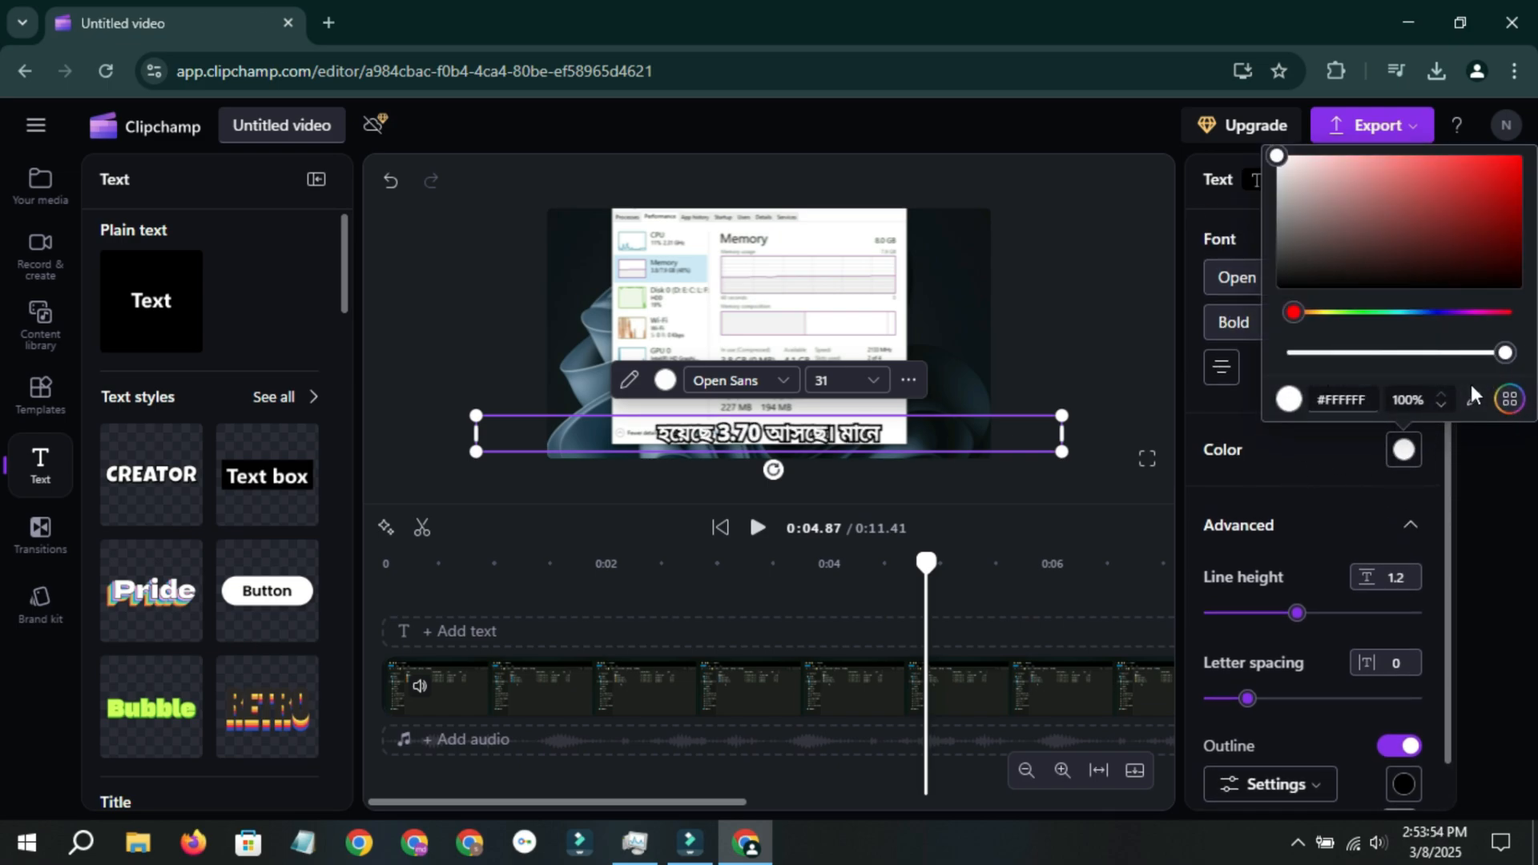
click(1473, 399)
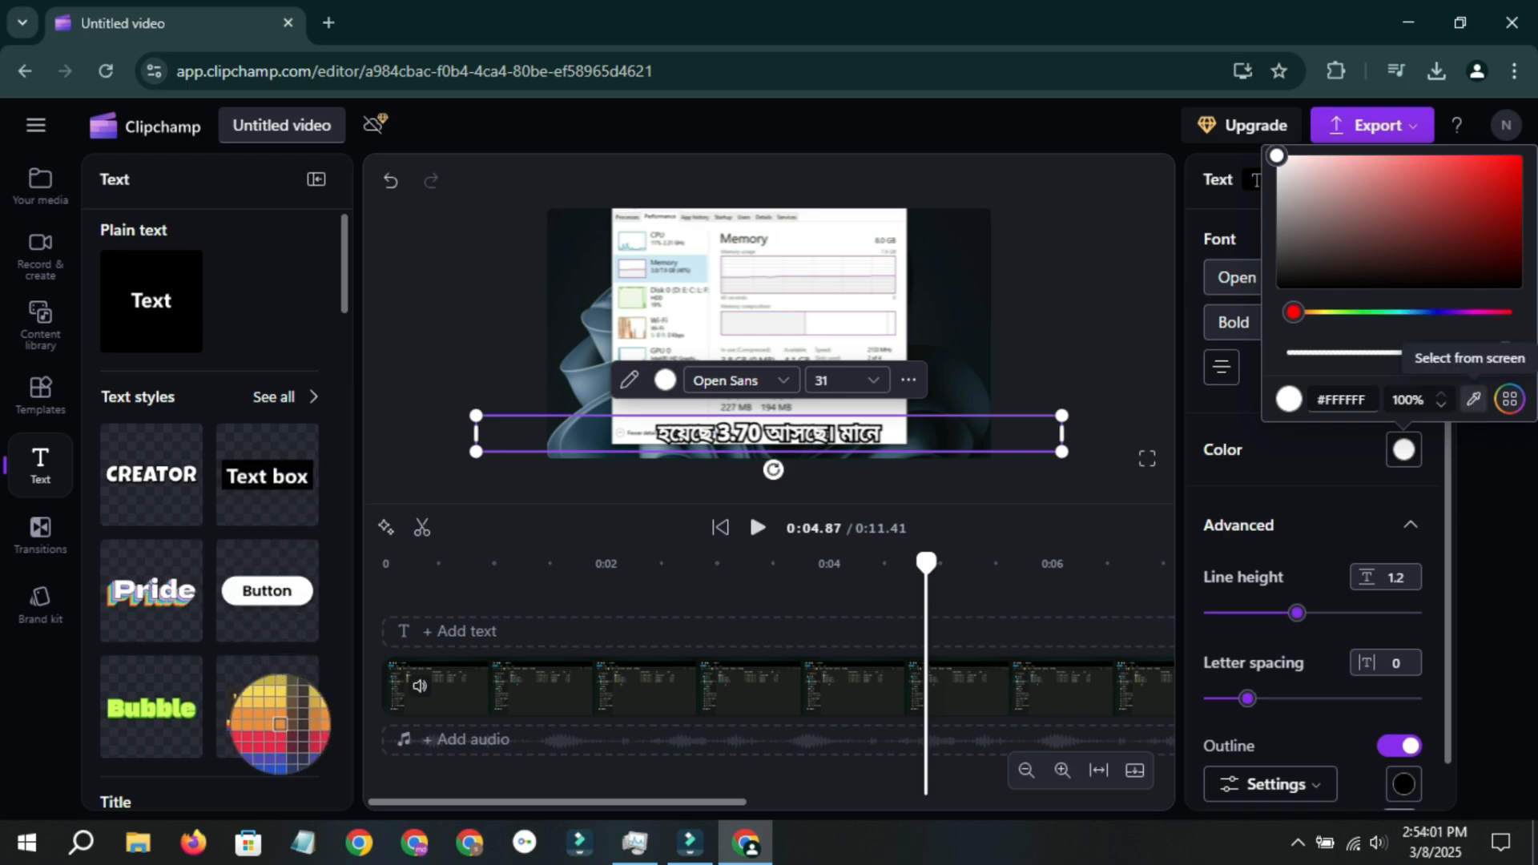
key(Escape)
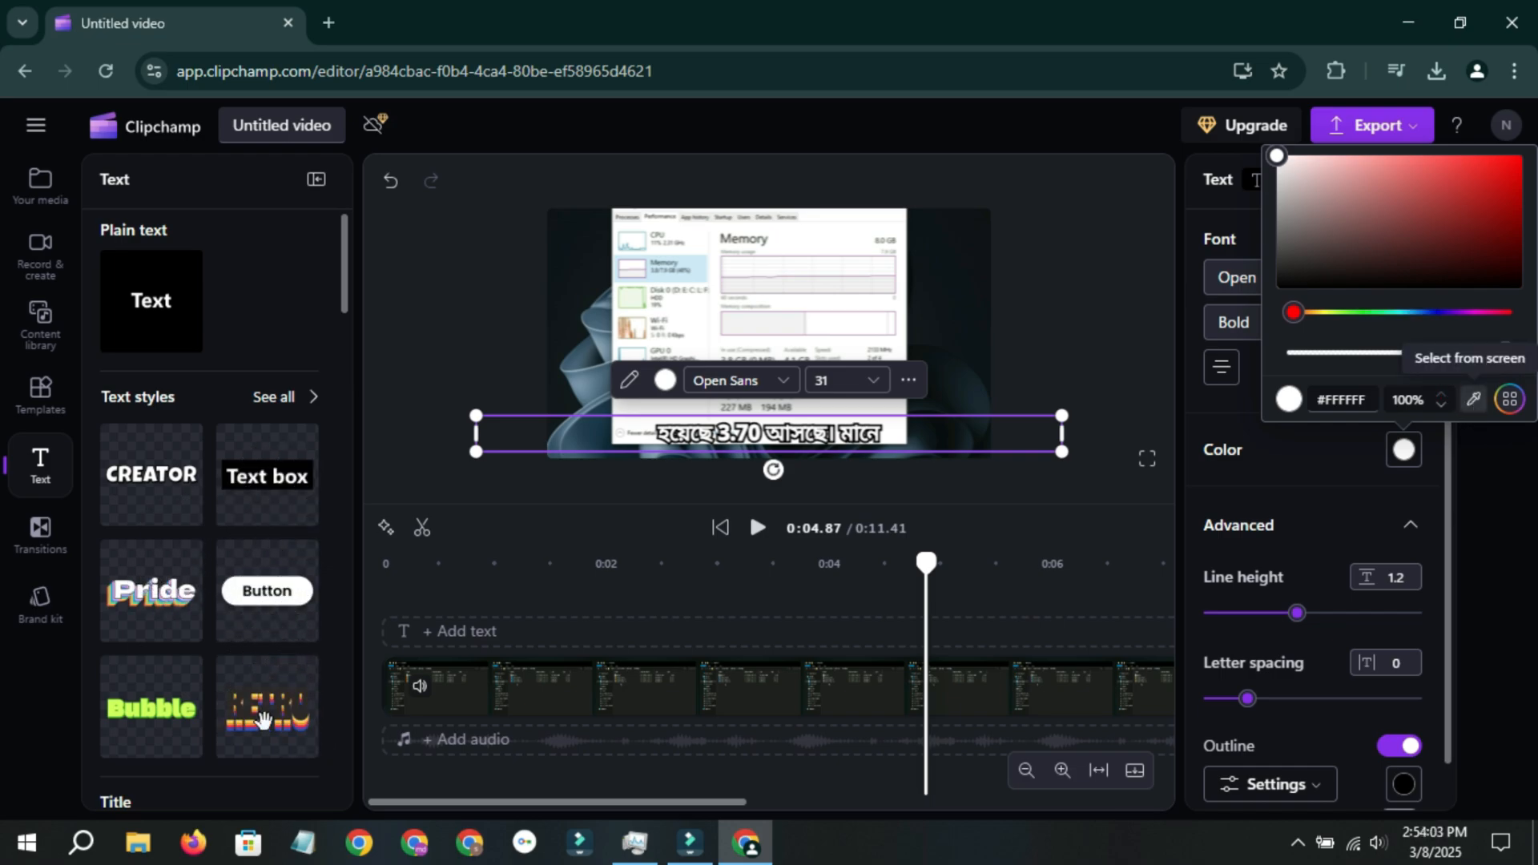
click(262, 719)
Preview the recoloured captions around 0:03 to 0:04, including in full screen, and return to the editor with the clip selected.
click(845, 565)
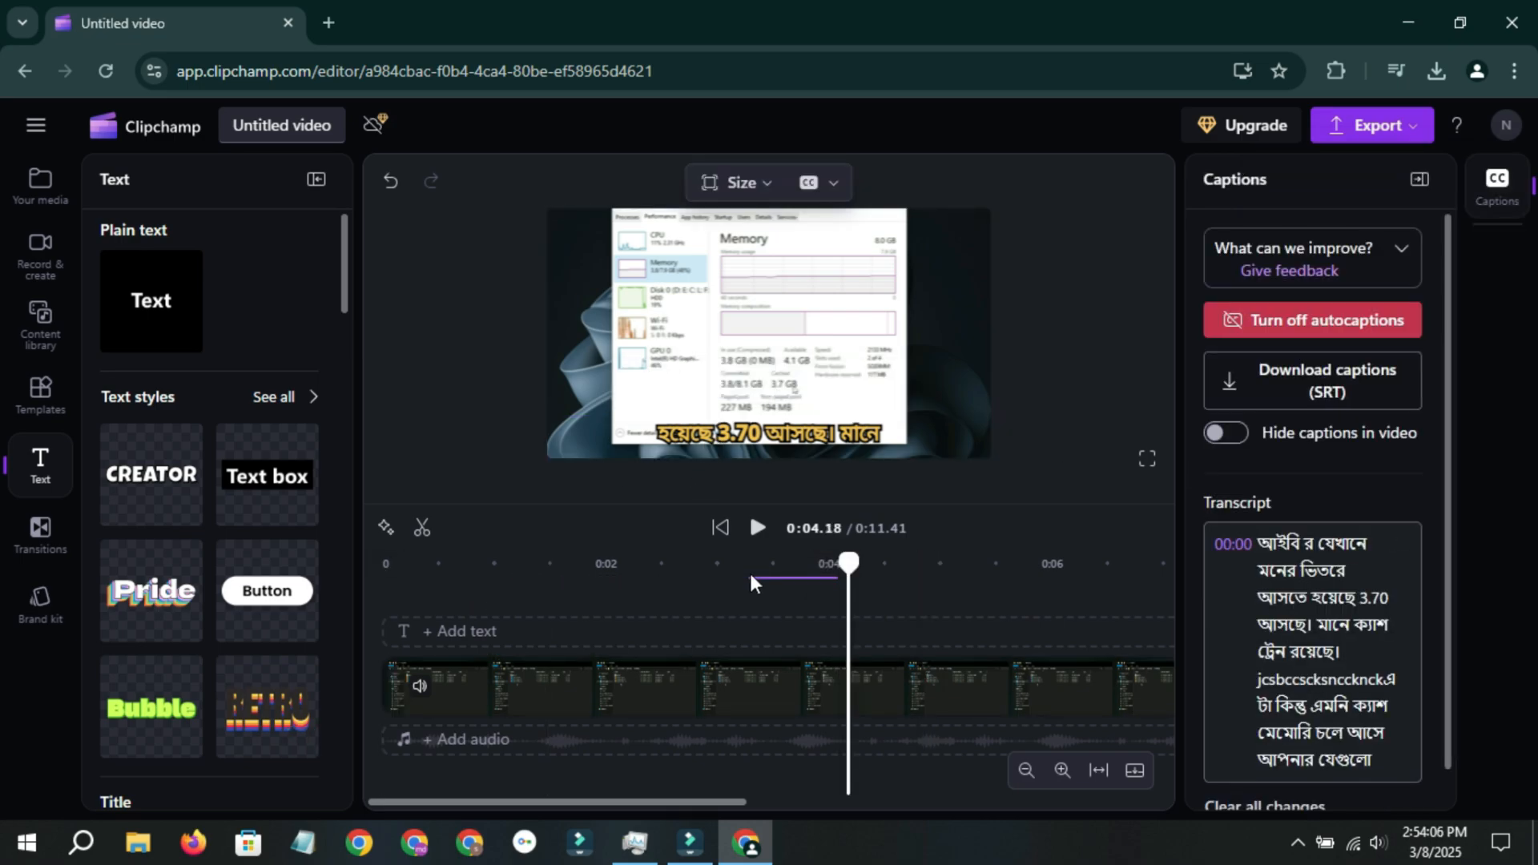
drag(852, 558, 697, 561)
key(space)
key(space)
click(1158, 469)
click(1488, 826)
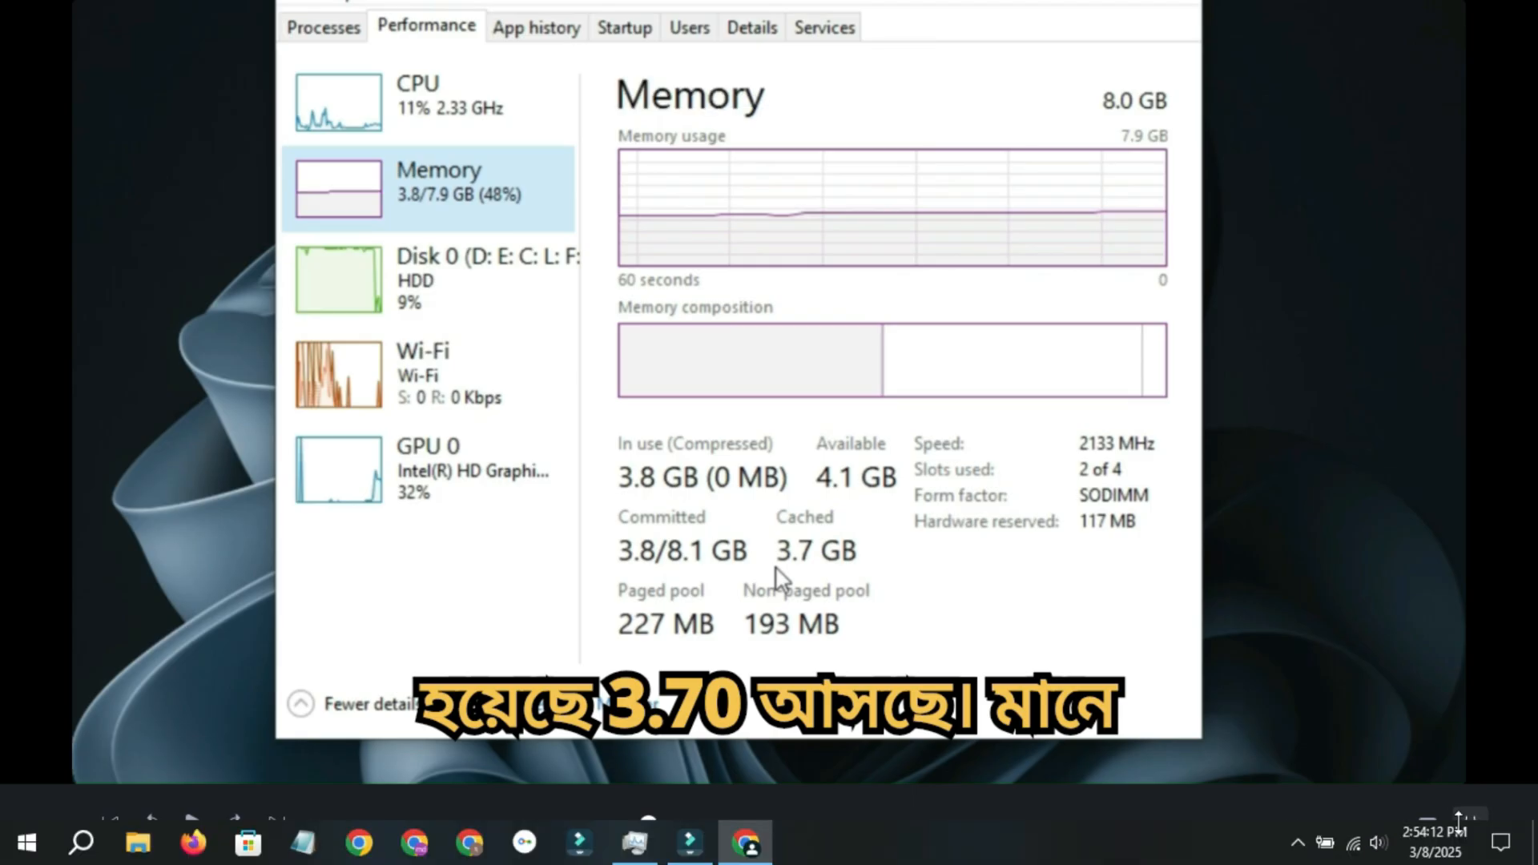
click(996, 709)
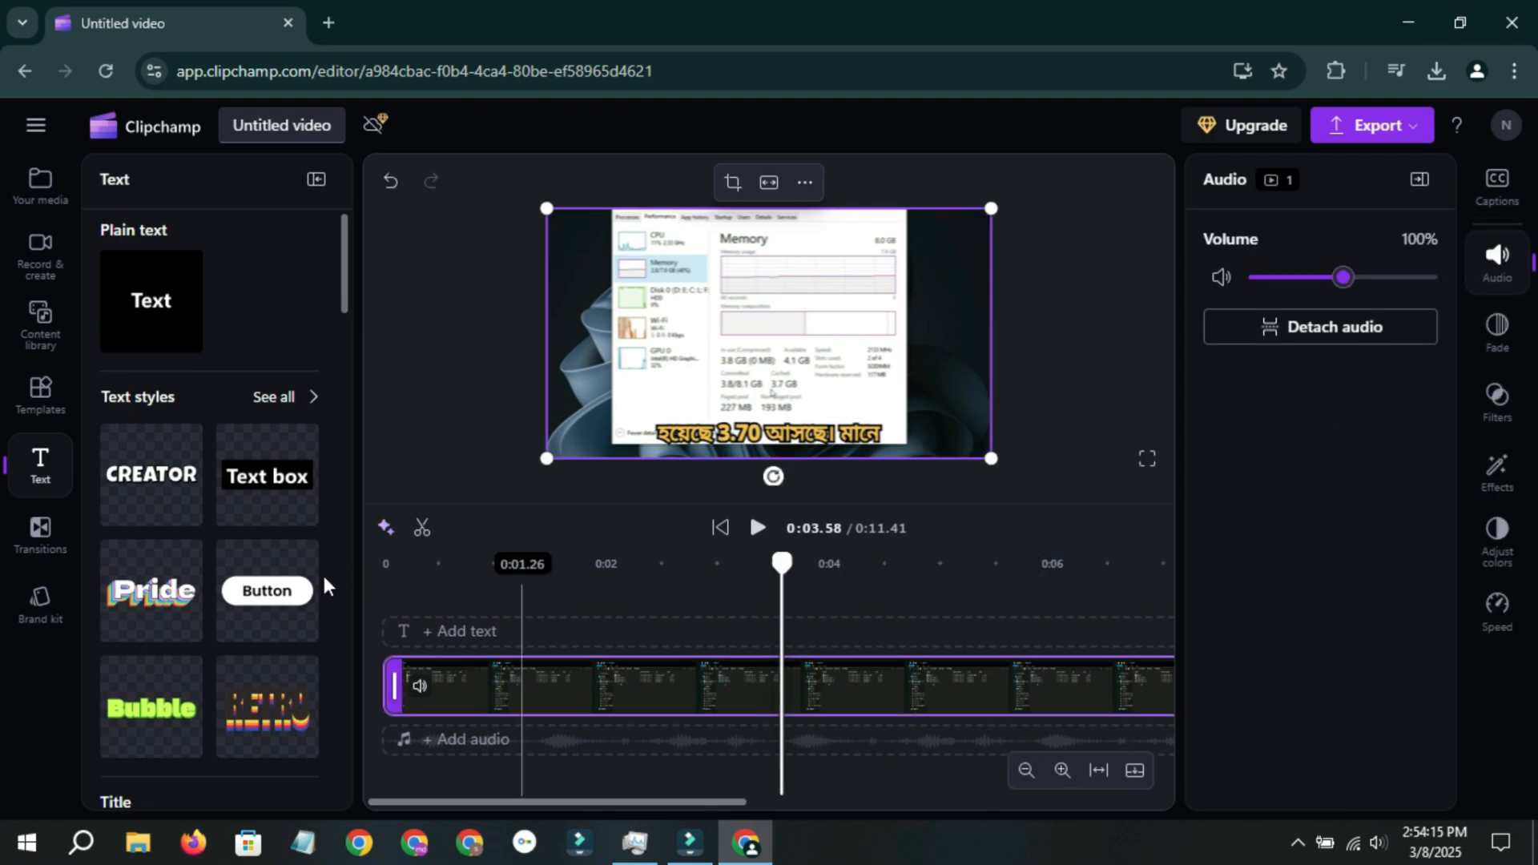
Select the caption text and search its font list for "ben" and "ban".
click(765, 431)
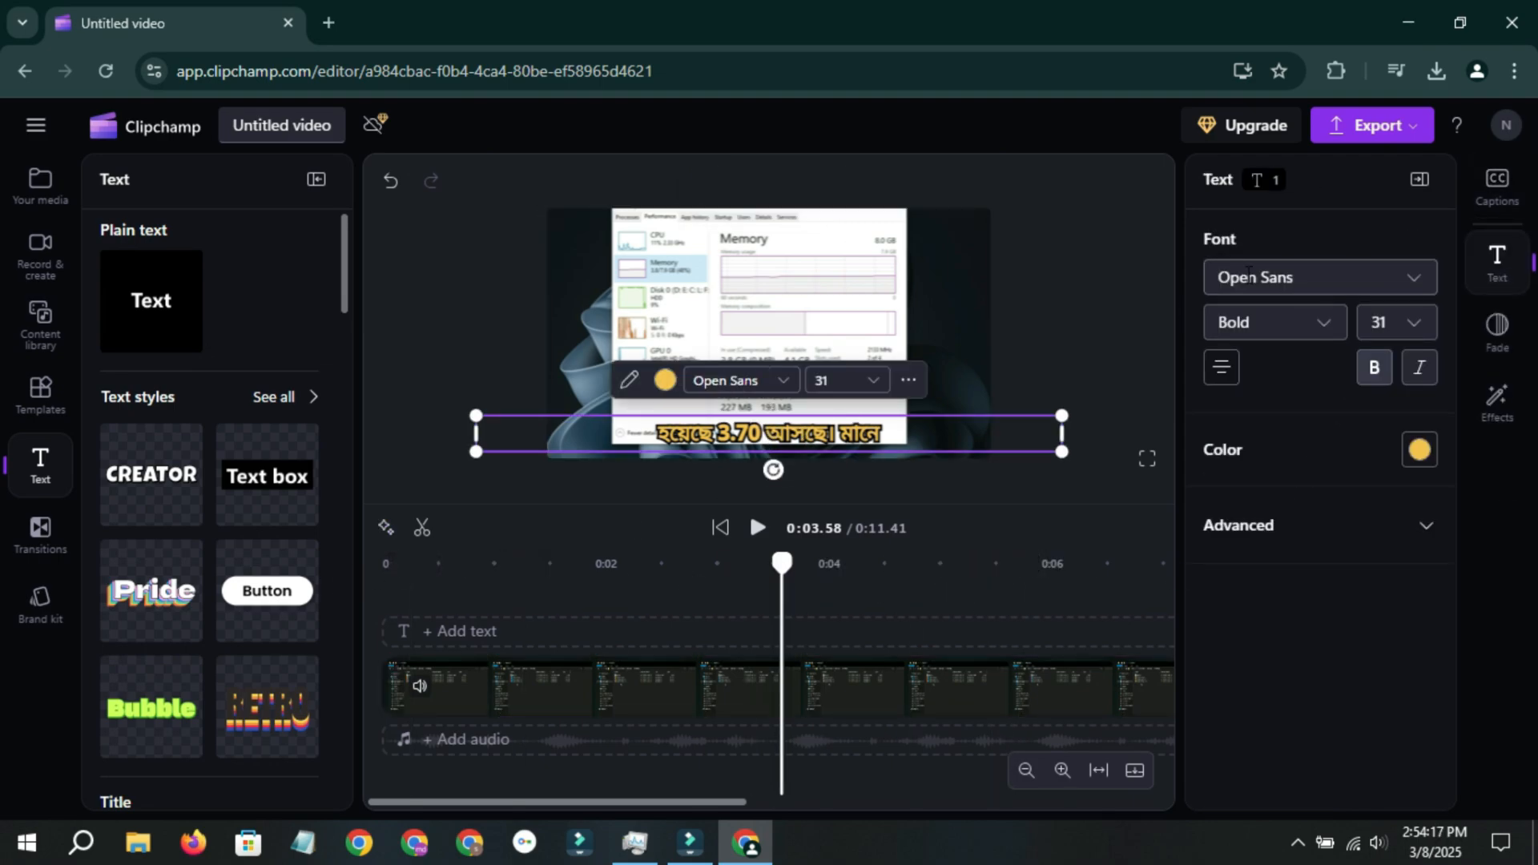
click(1307, 284)
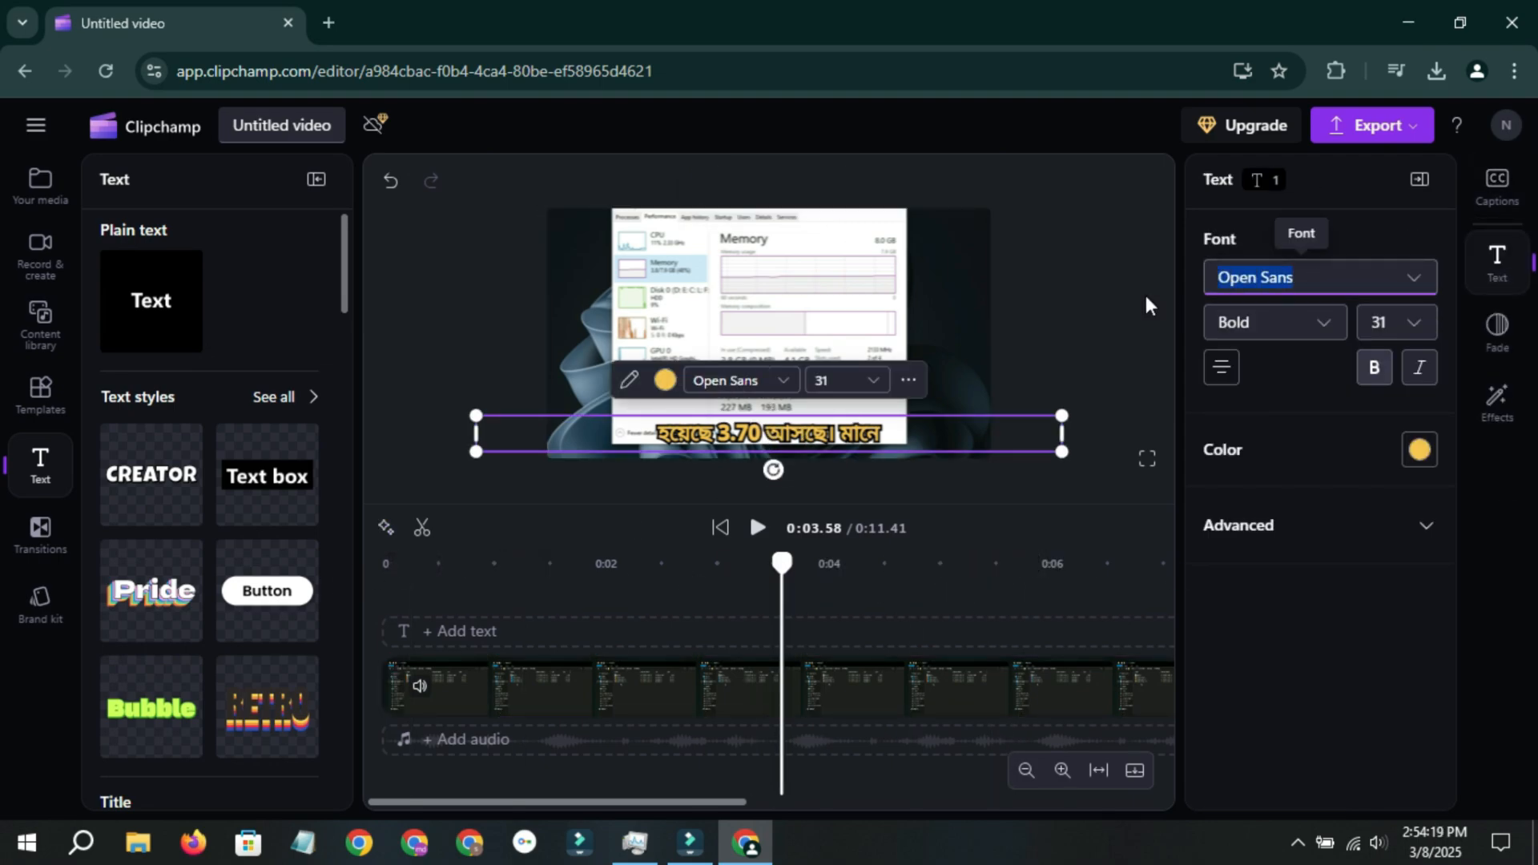
click(1352, 273)
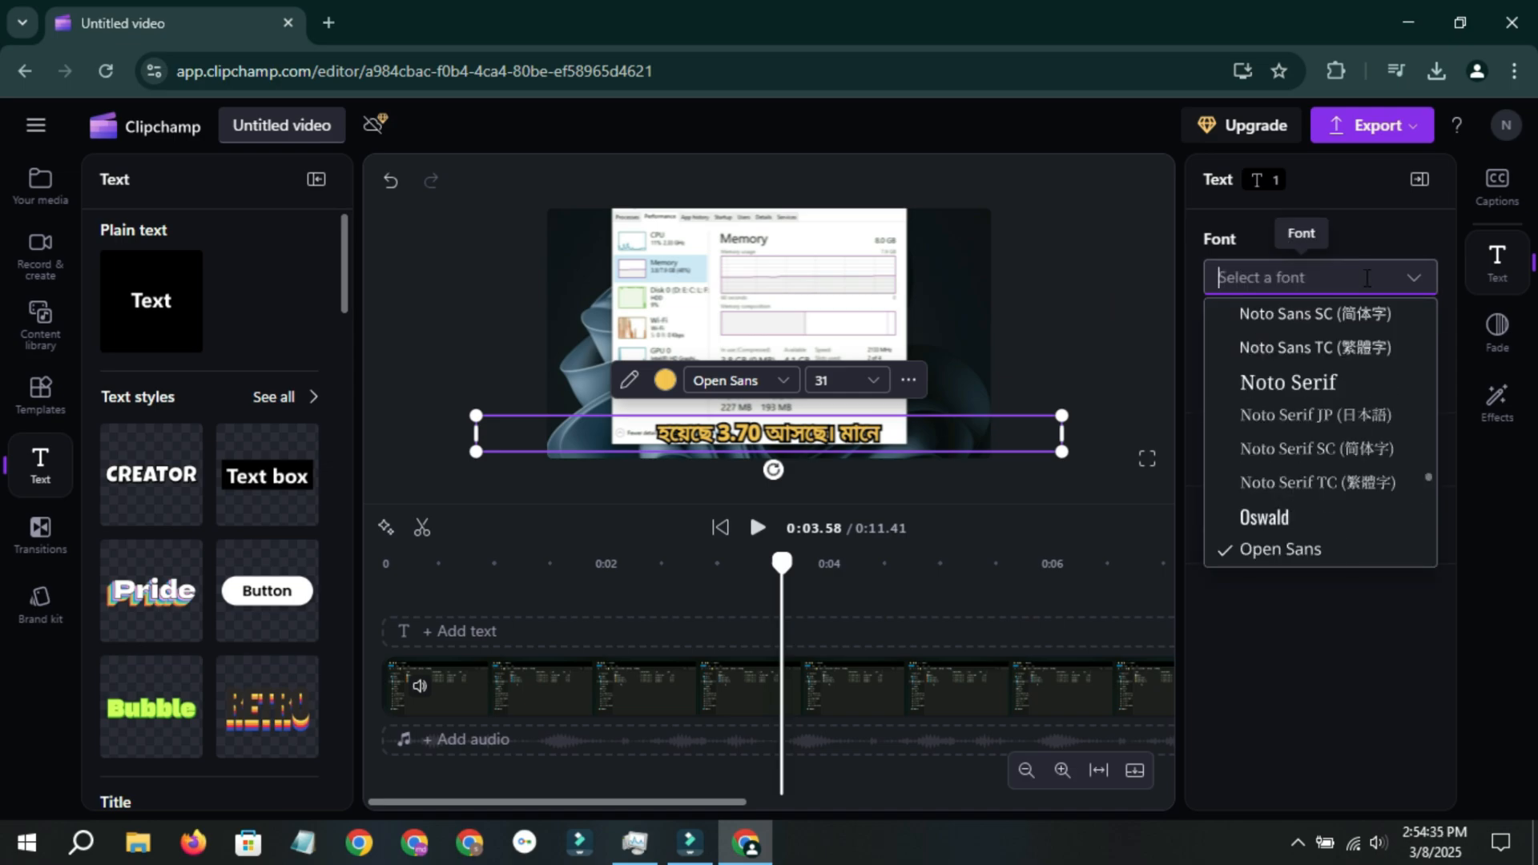
text(ben)
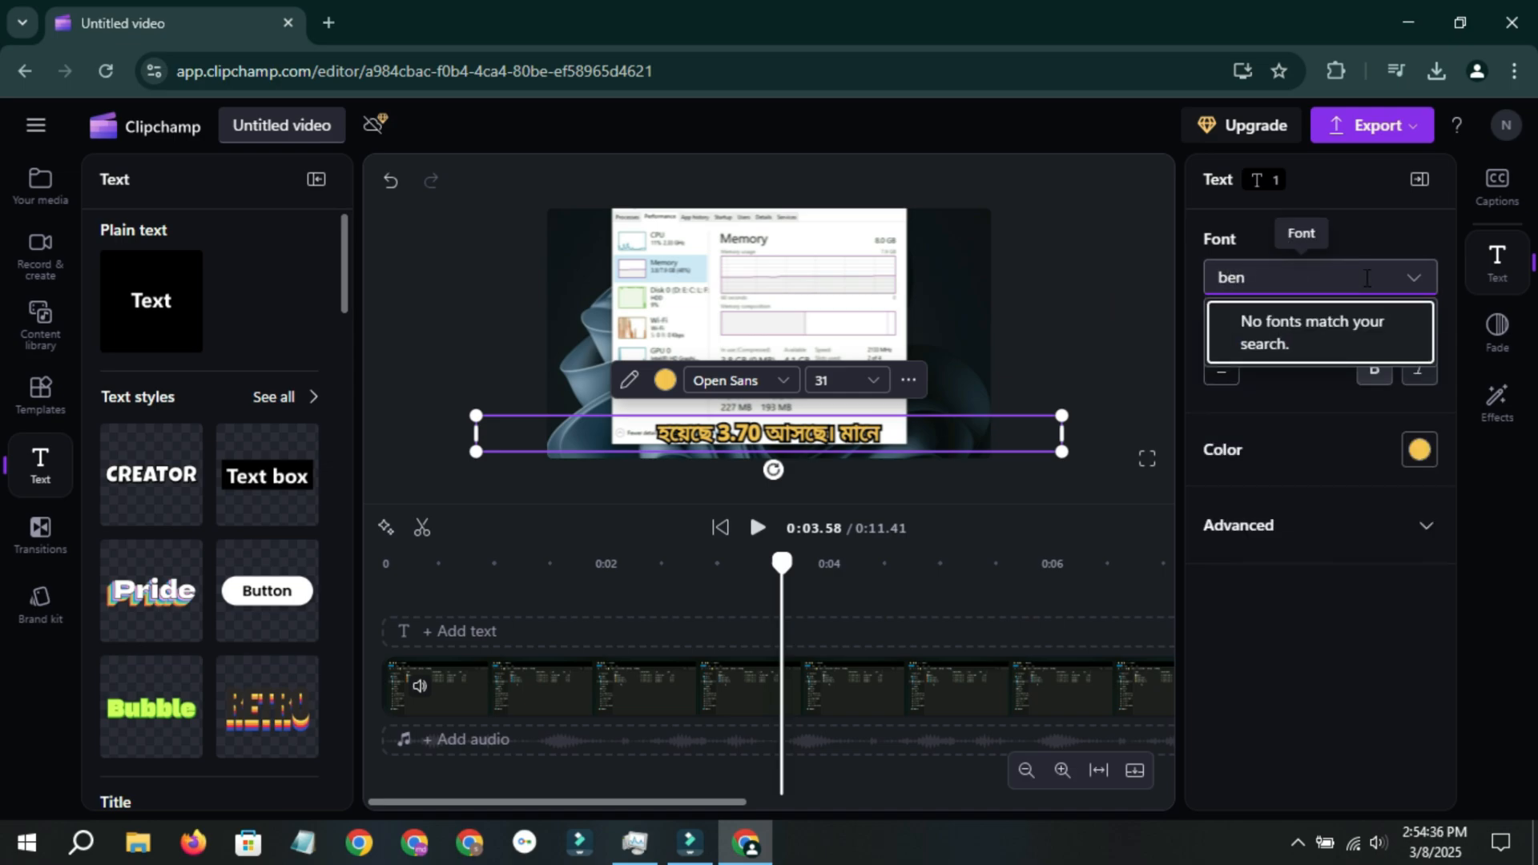
key(BackSpace)
key(BackSpace)
text(an)
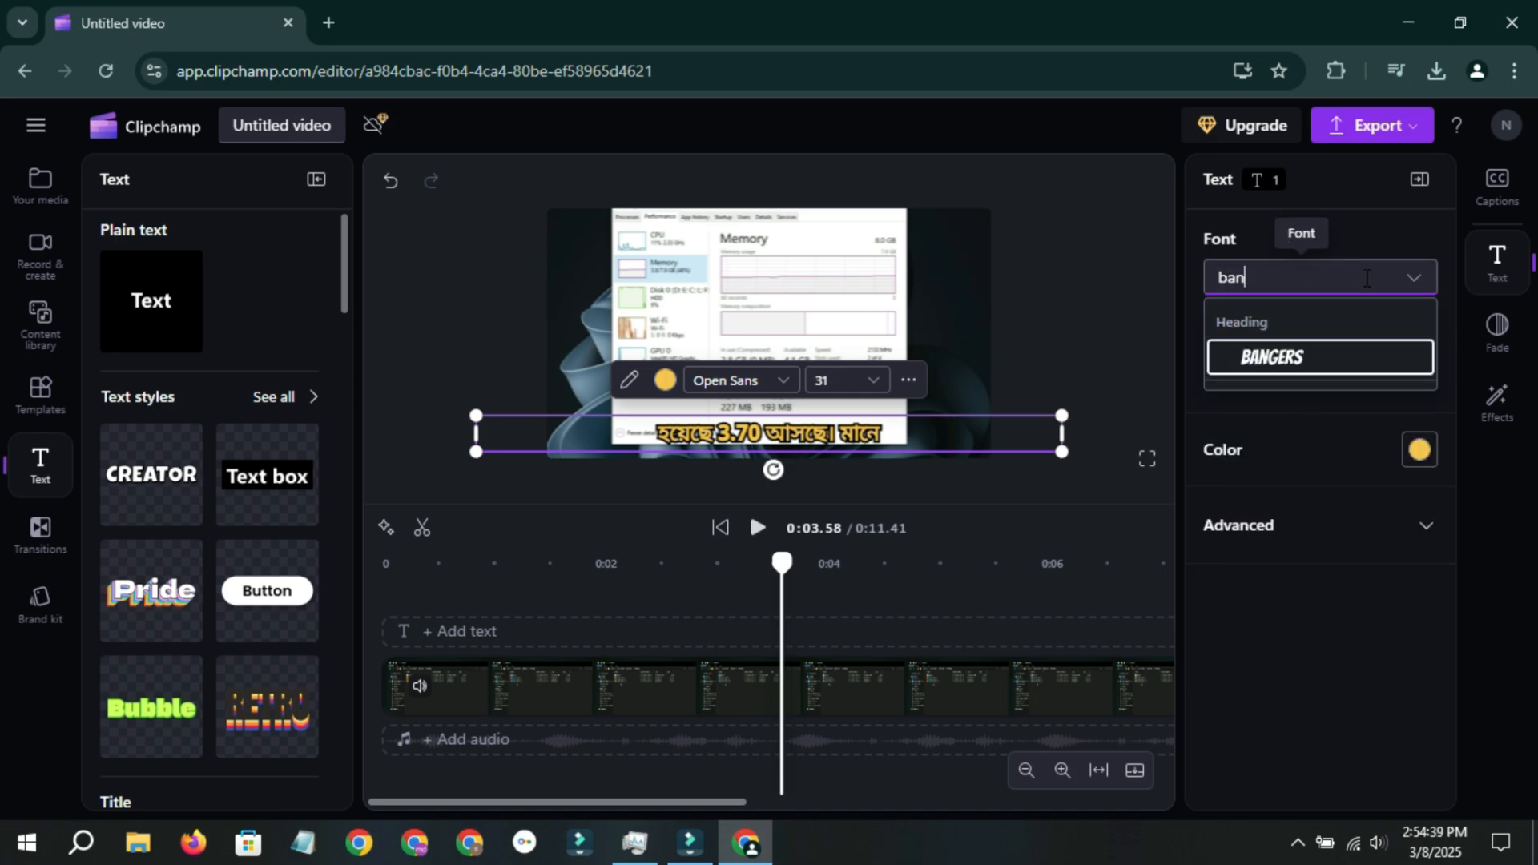
Search the fonts for "ba", apply Bangers to the caption text and preview it at about 0:04.14.
key(BackSpace)
key(BackSpace)
key(BackSpace)
text(ba)
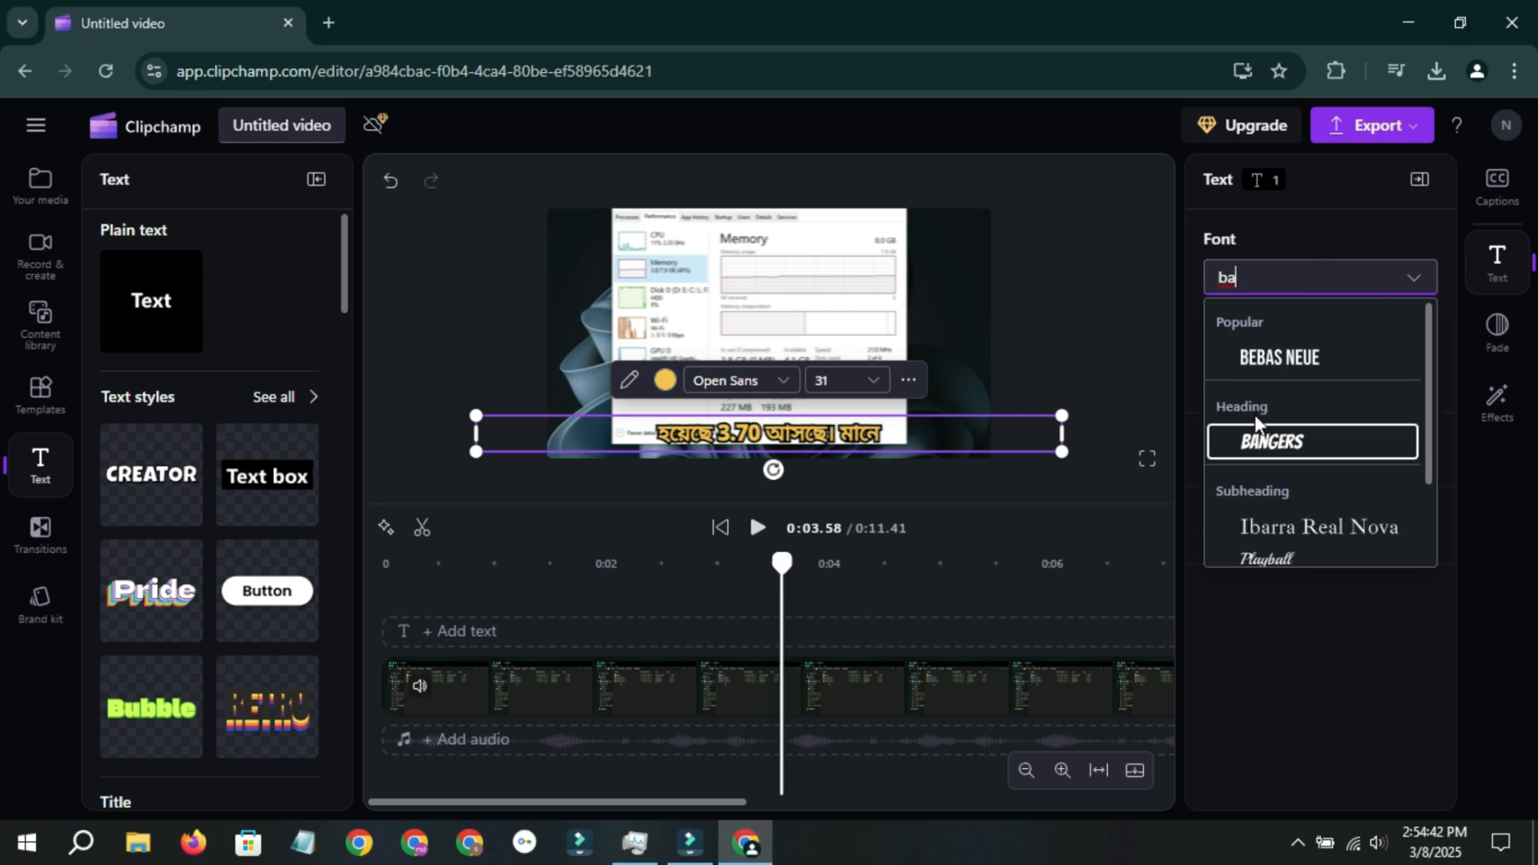
click(1310, 444)
drag(705, 564, 949, 565)
drag(855, 567, 844, 565)
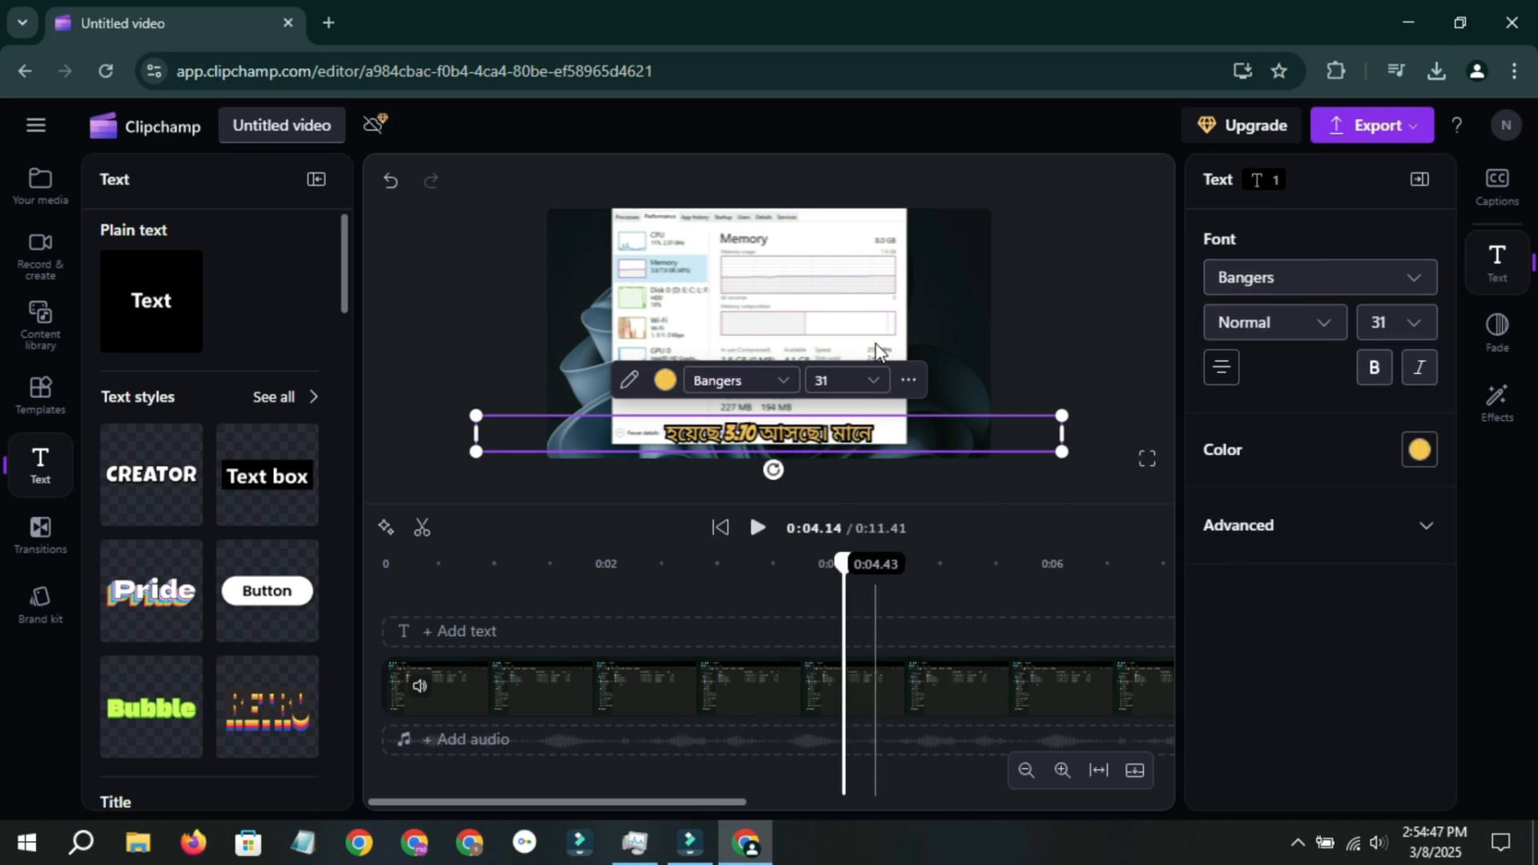
Try a lower exposure on the video clip, reset its colour adjustments, and look at the blend mode options.
click(998, 691)
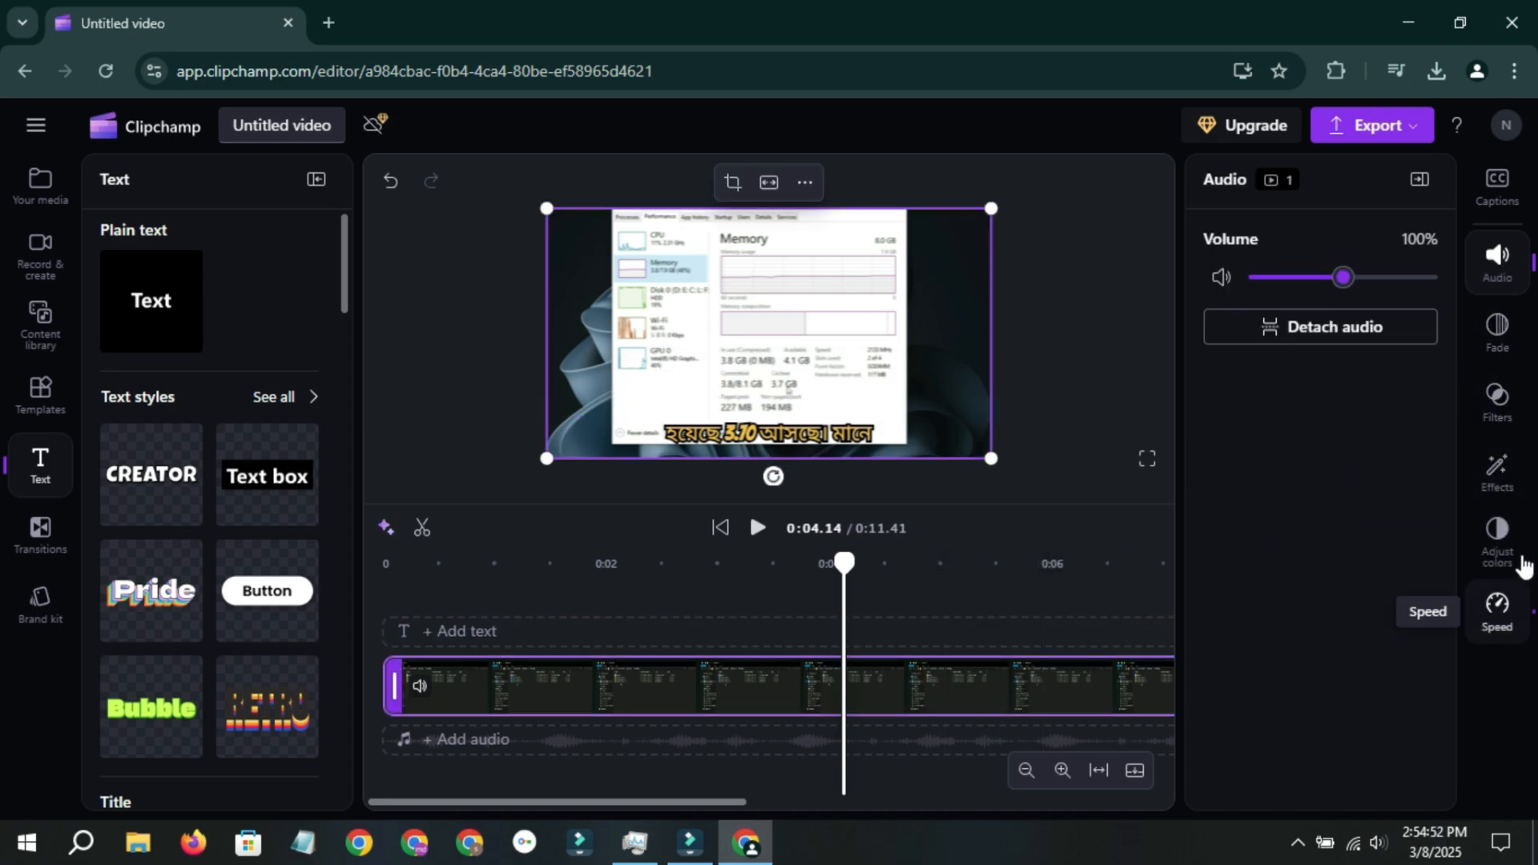
click(1509, 530)
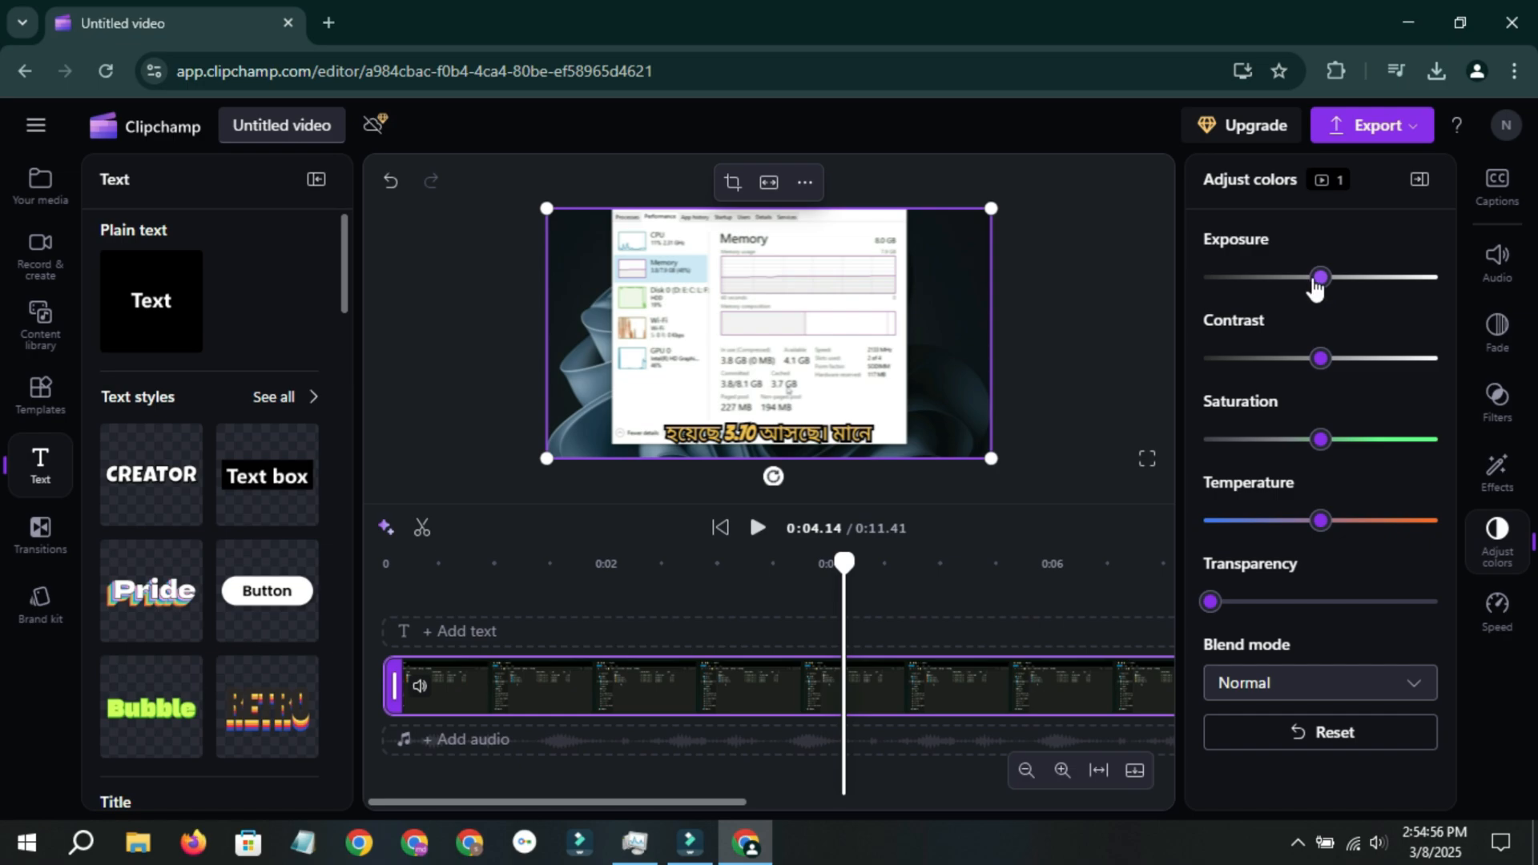
drag(1319, 286, 1261, 299)
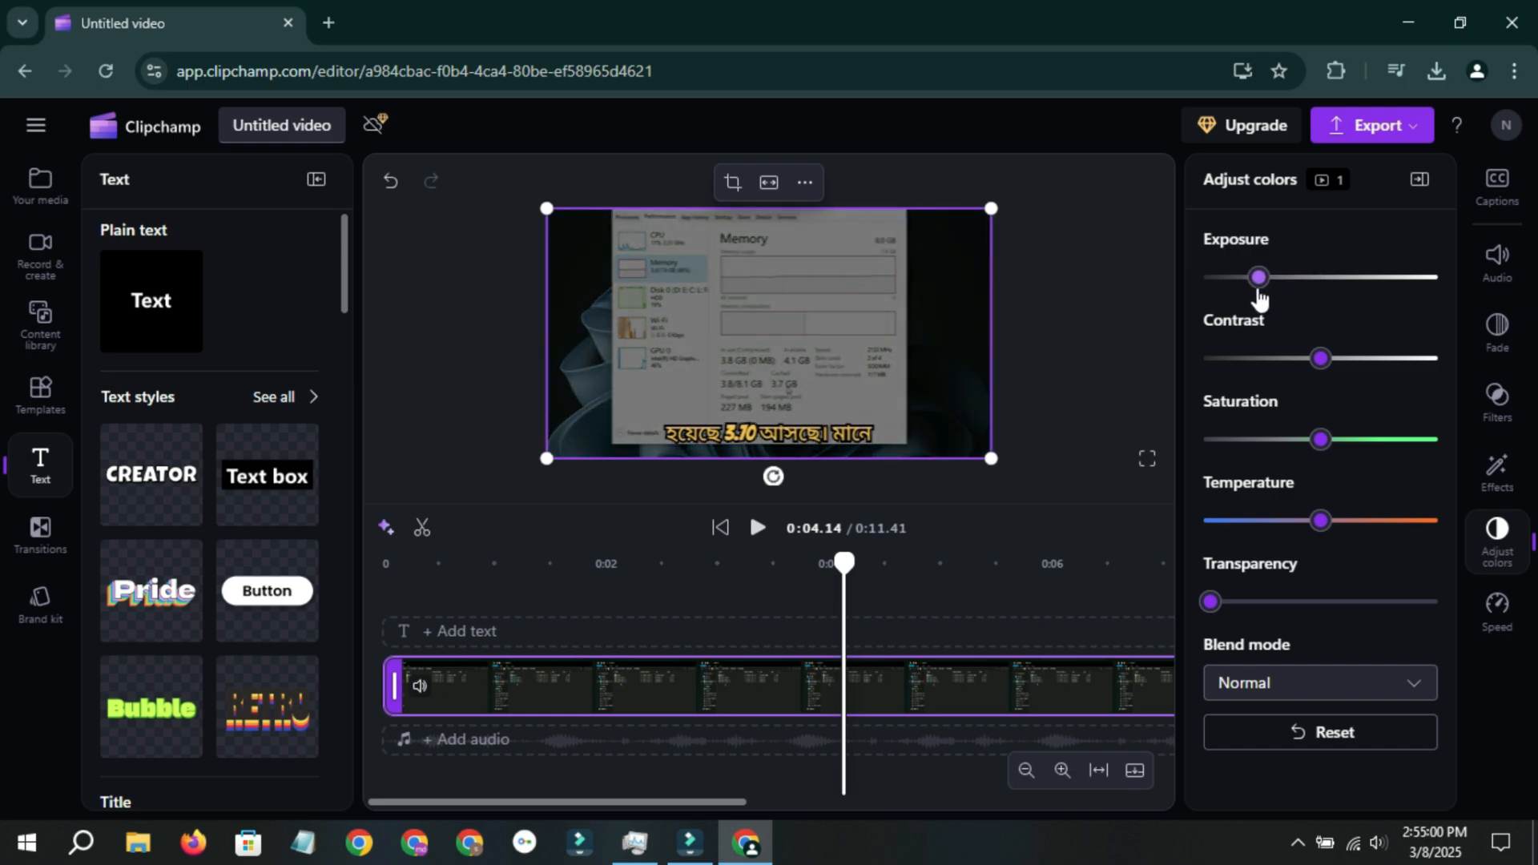
click(1309, 733)
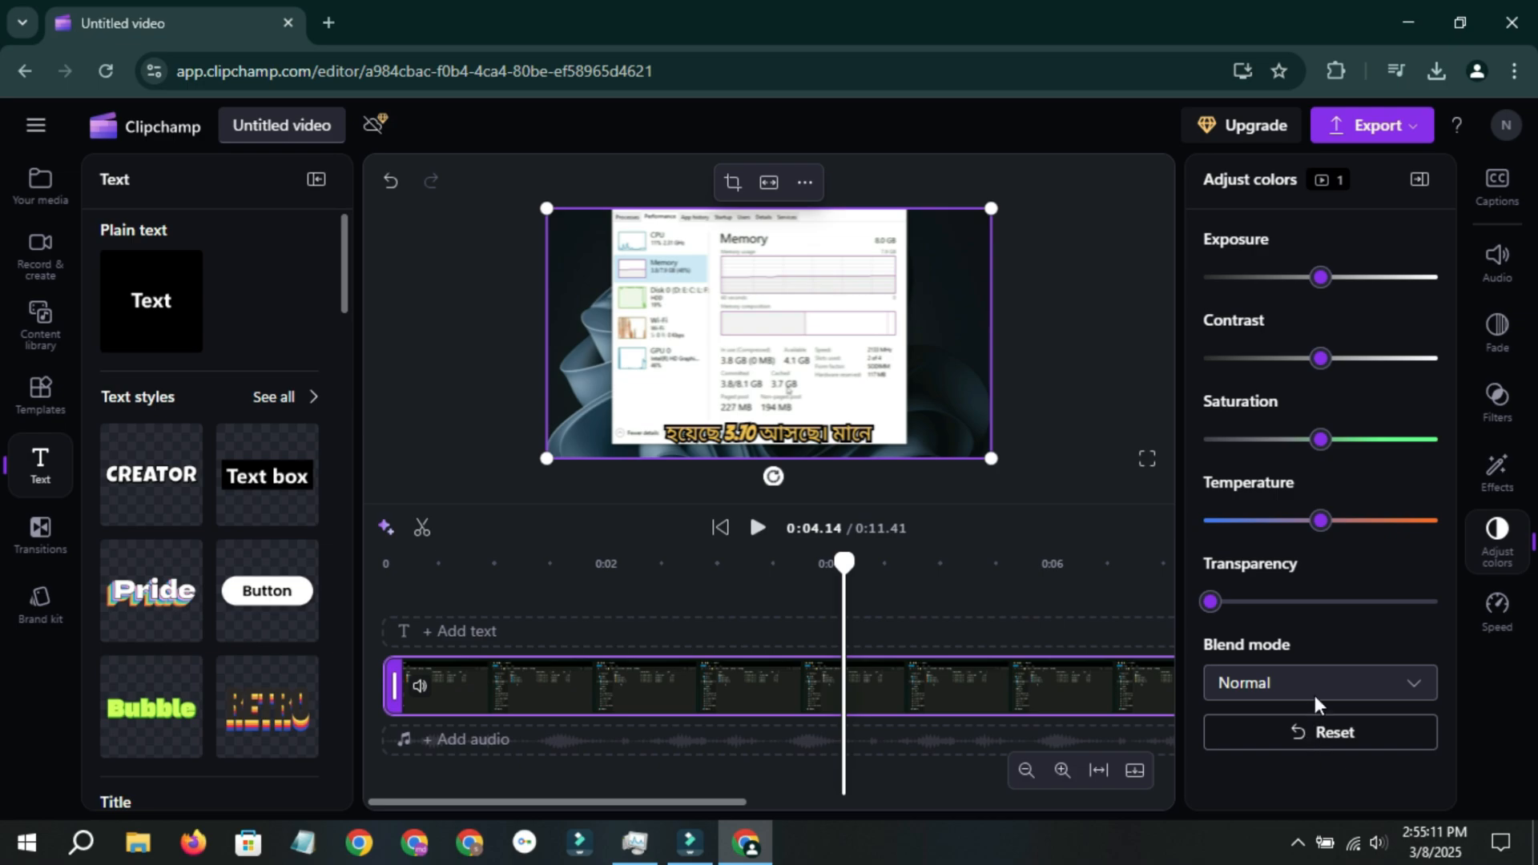
click(1318, 687)
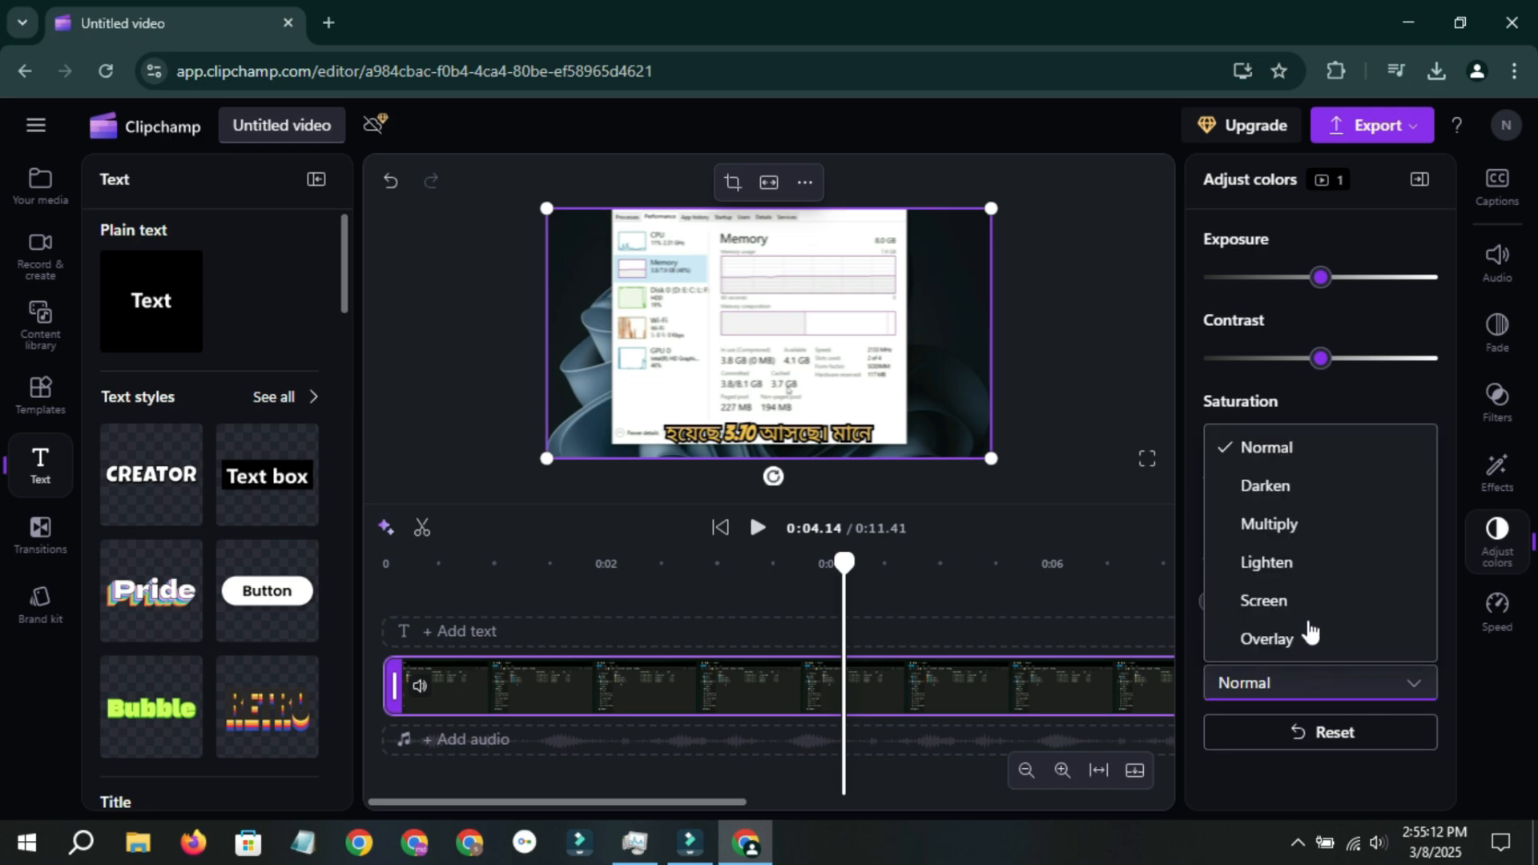
click(1292, 683)
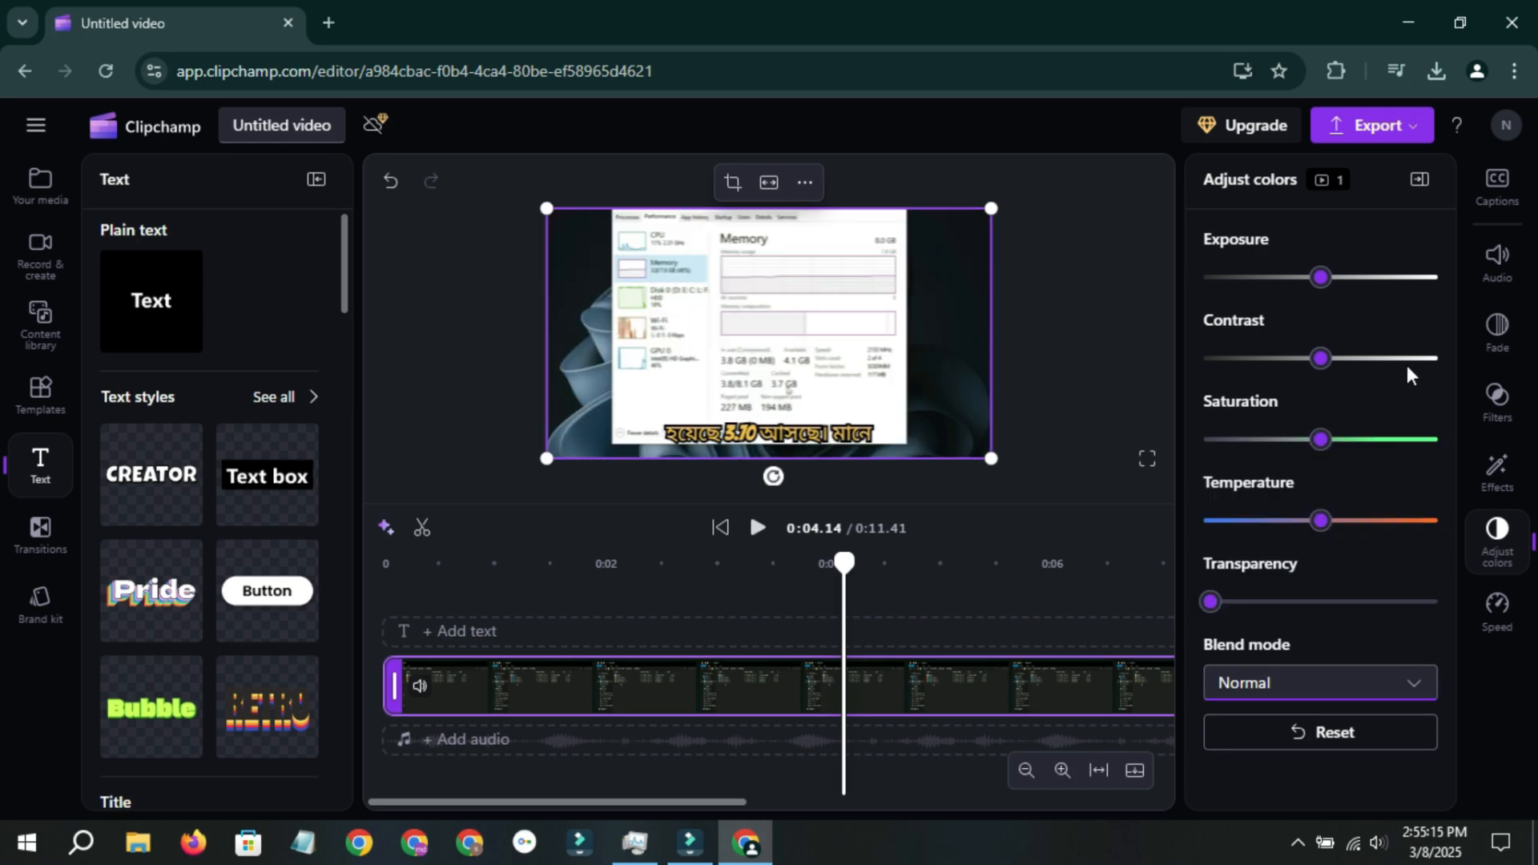
Try clip speeds of 16 and 0.1, and return the speed to 1.
click(1499, 613)
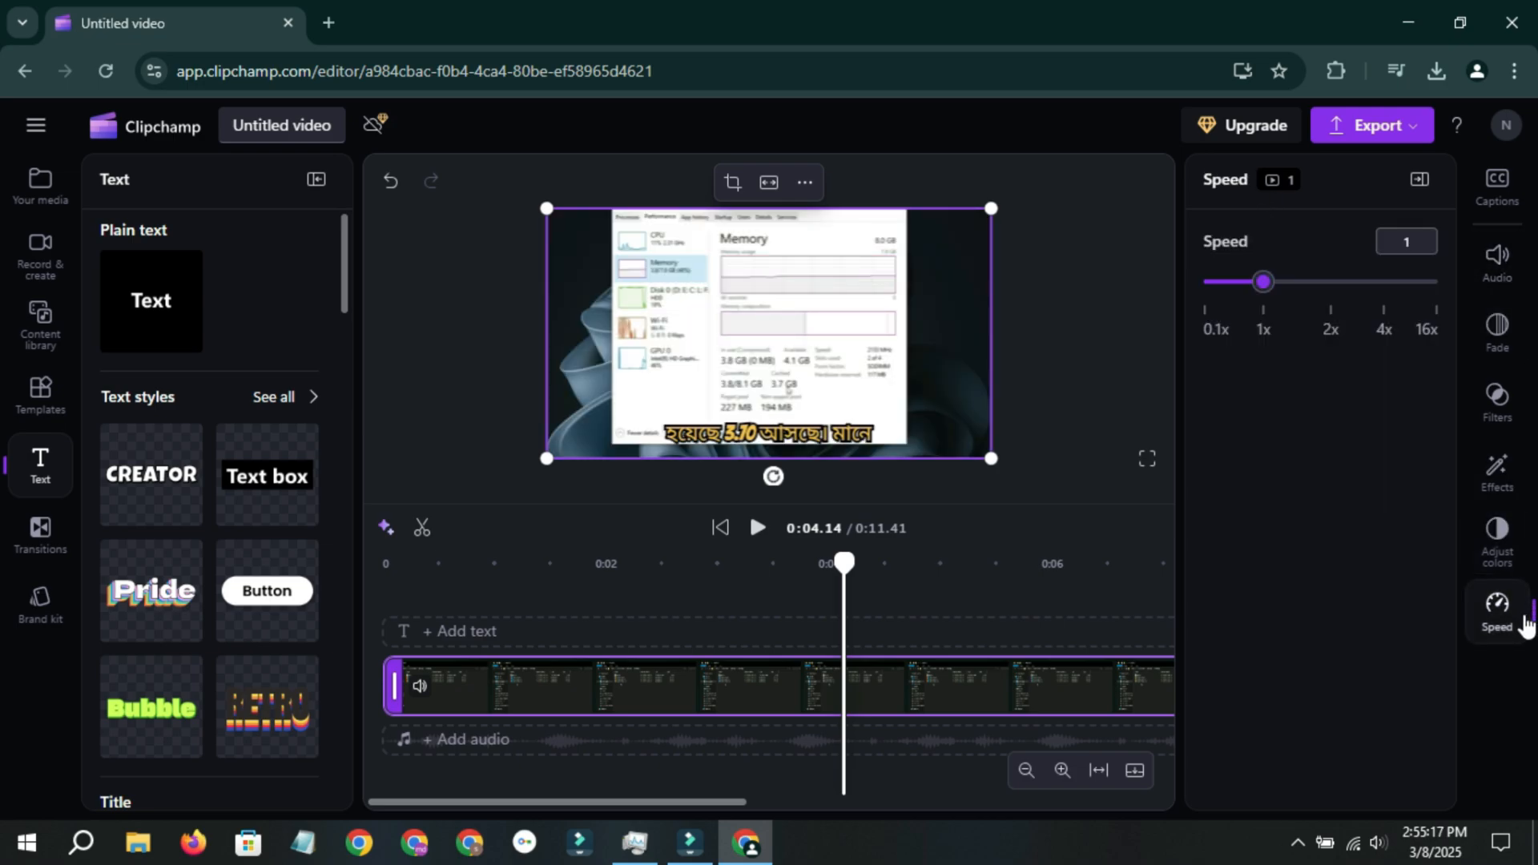
drag(1293, 287, 1466, 289)
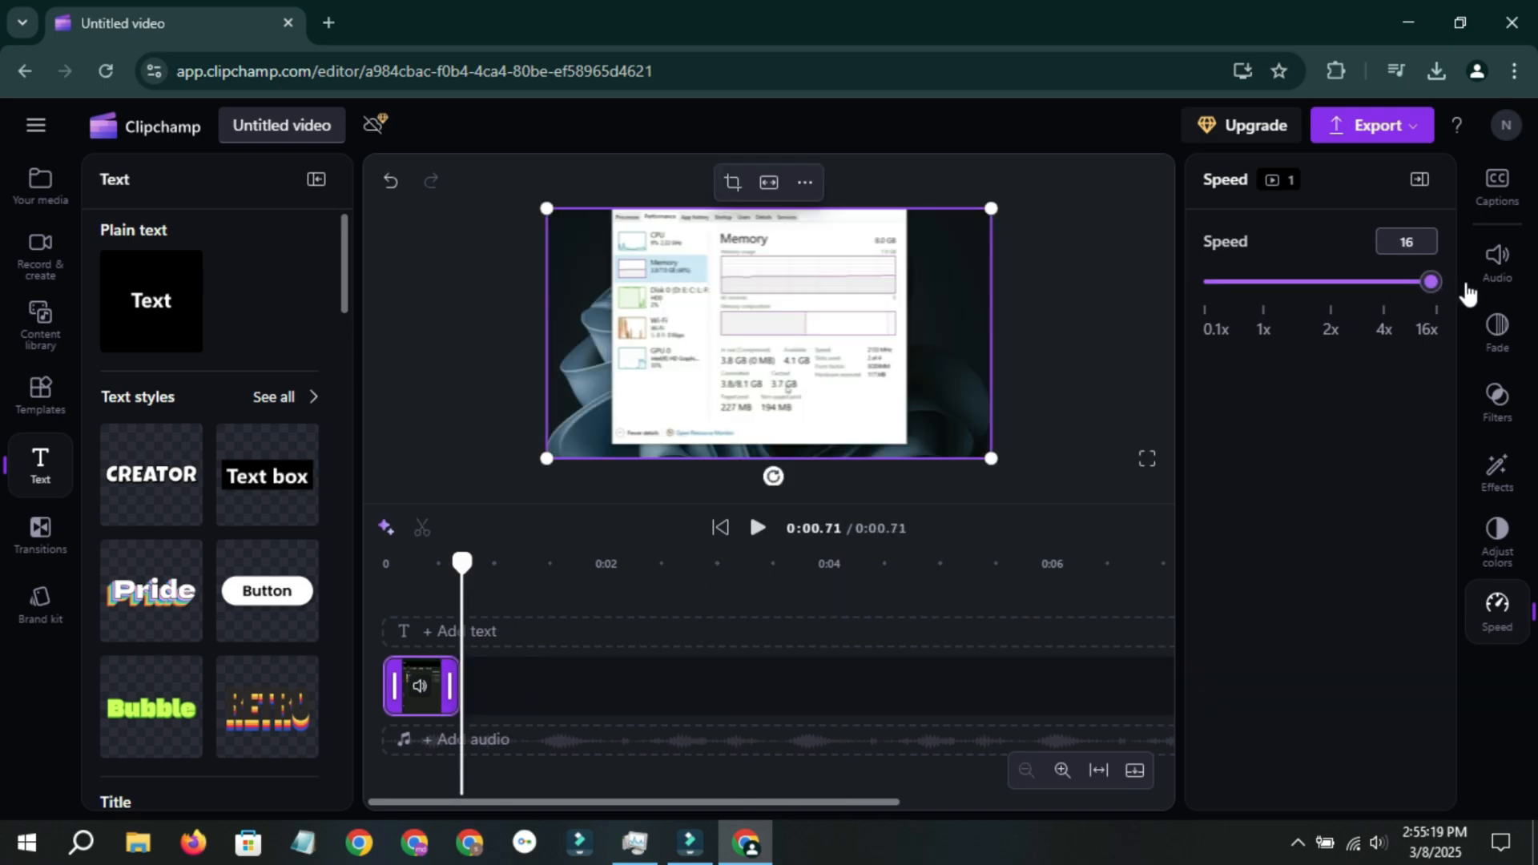
click(1210, 282)
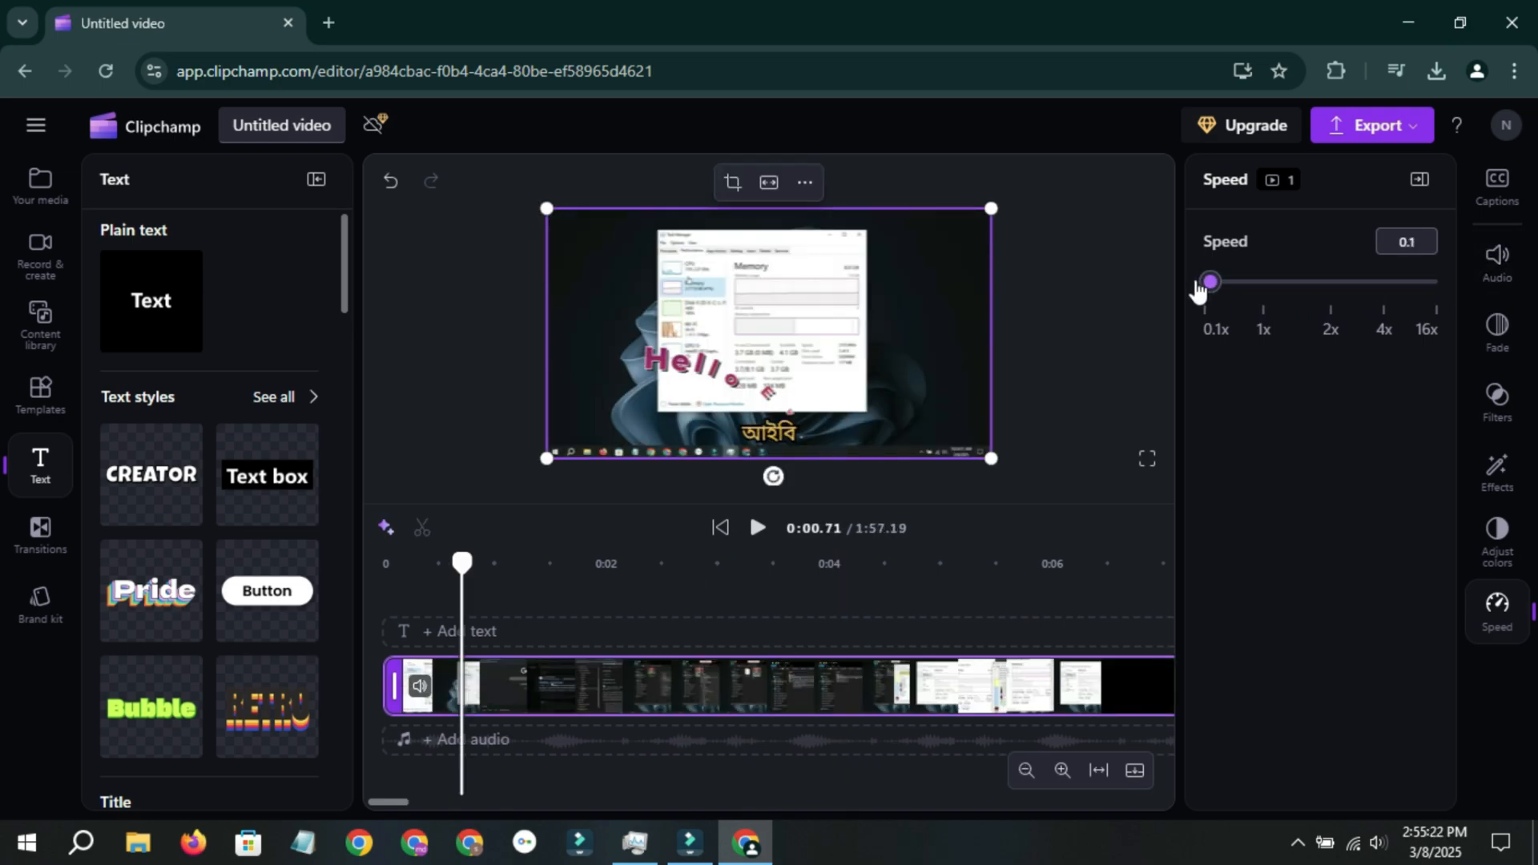
drag(1323, 288, 1263, 282)
Detach the video clip's audio and delete the "(Audio) ram map complete" file from the project media.
click(1497, 264)
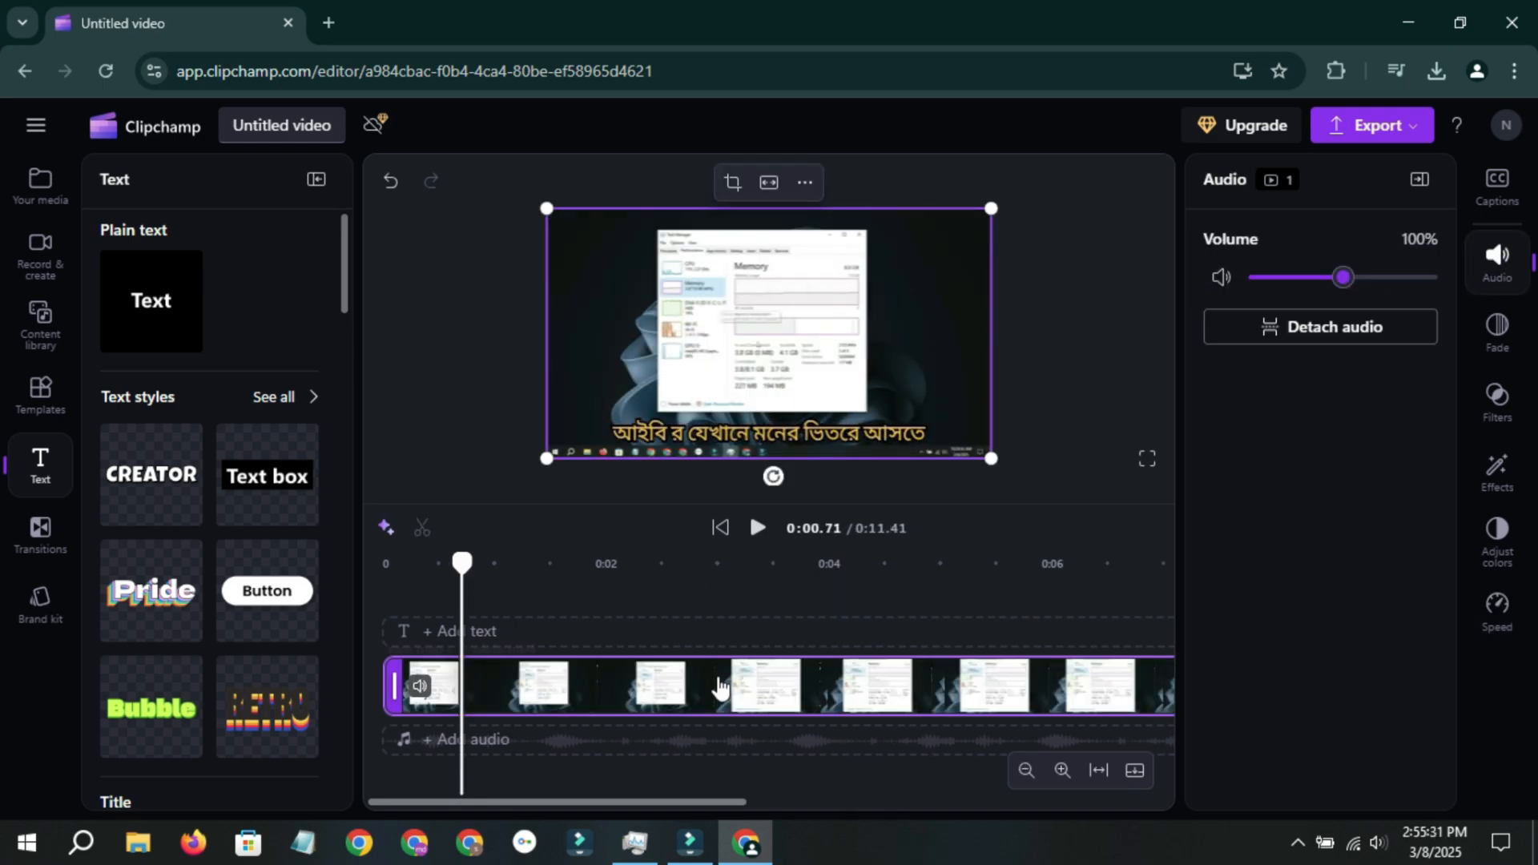
click(1328, 329)
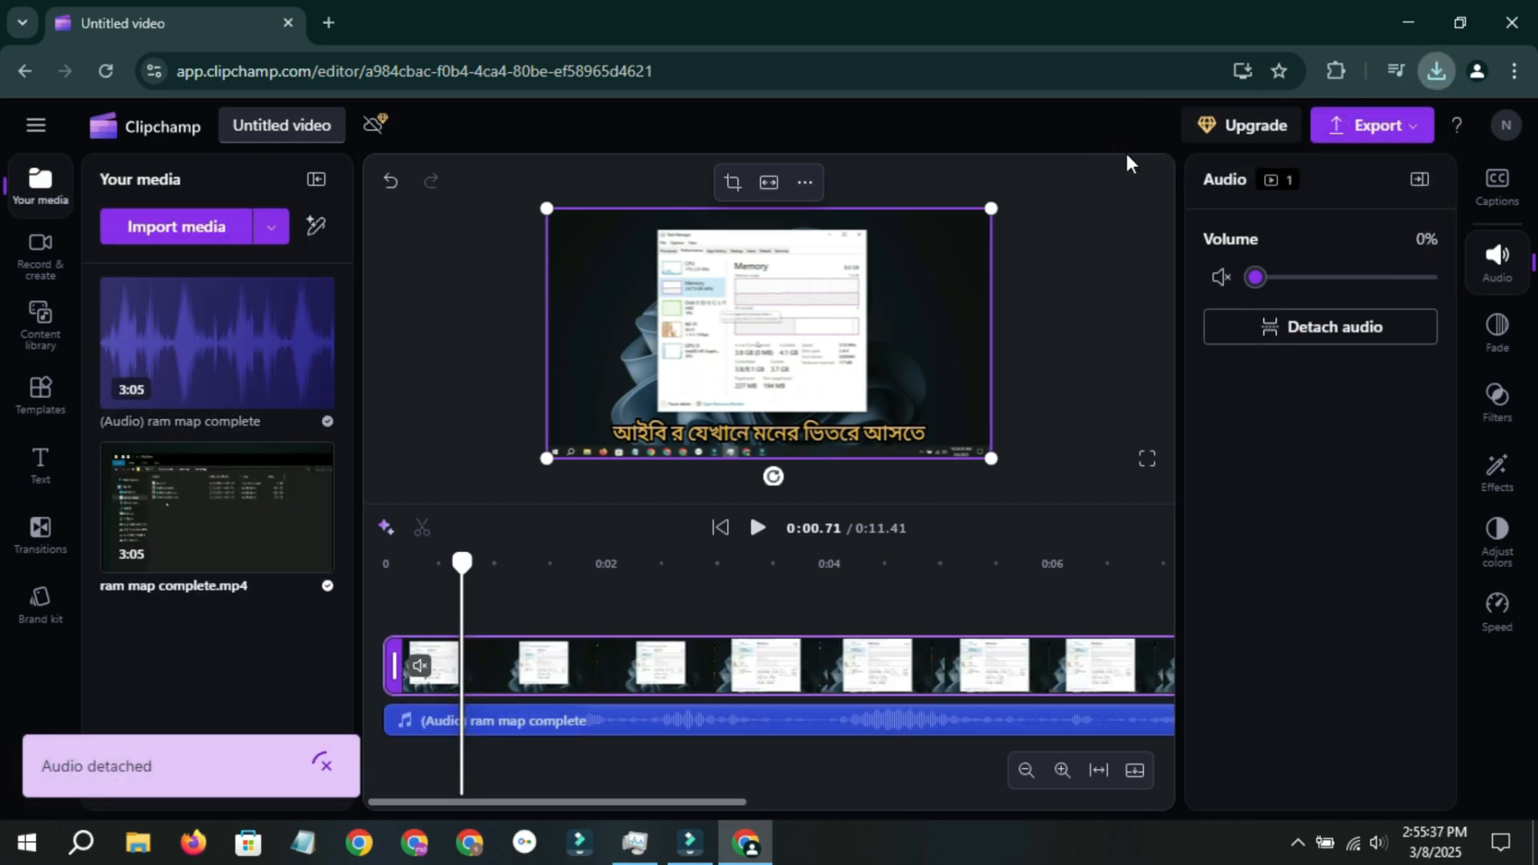
mouse_move(244, 373)
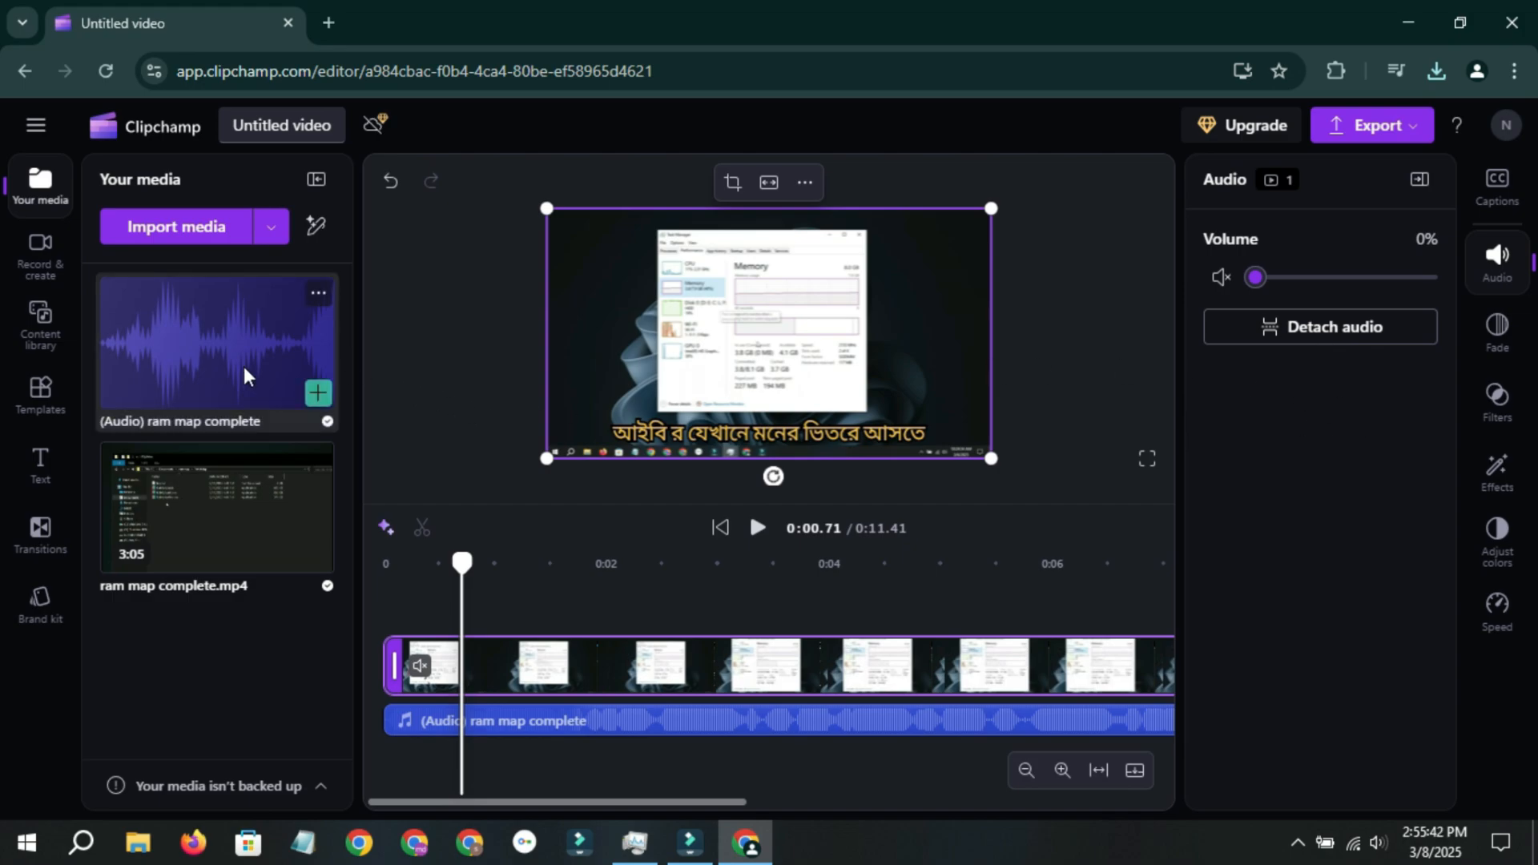
click(318, 294)
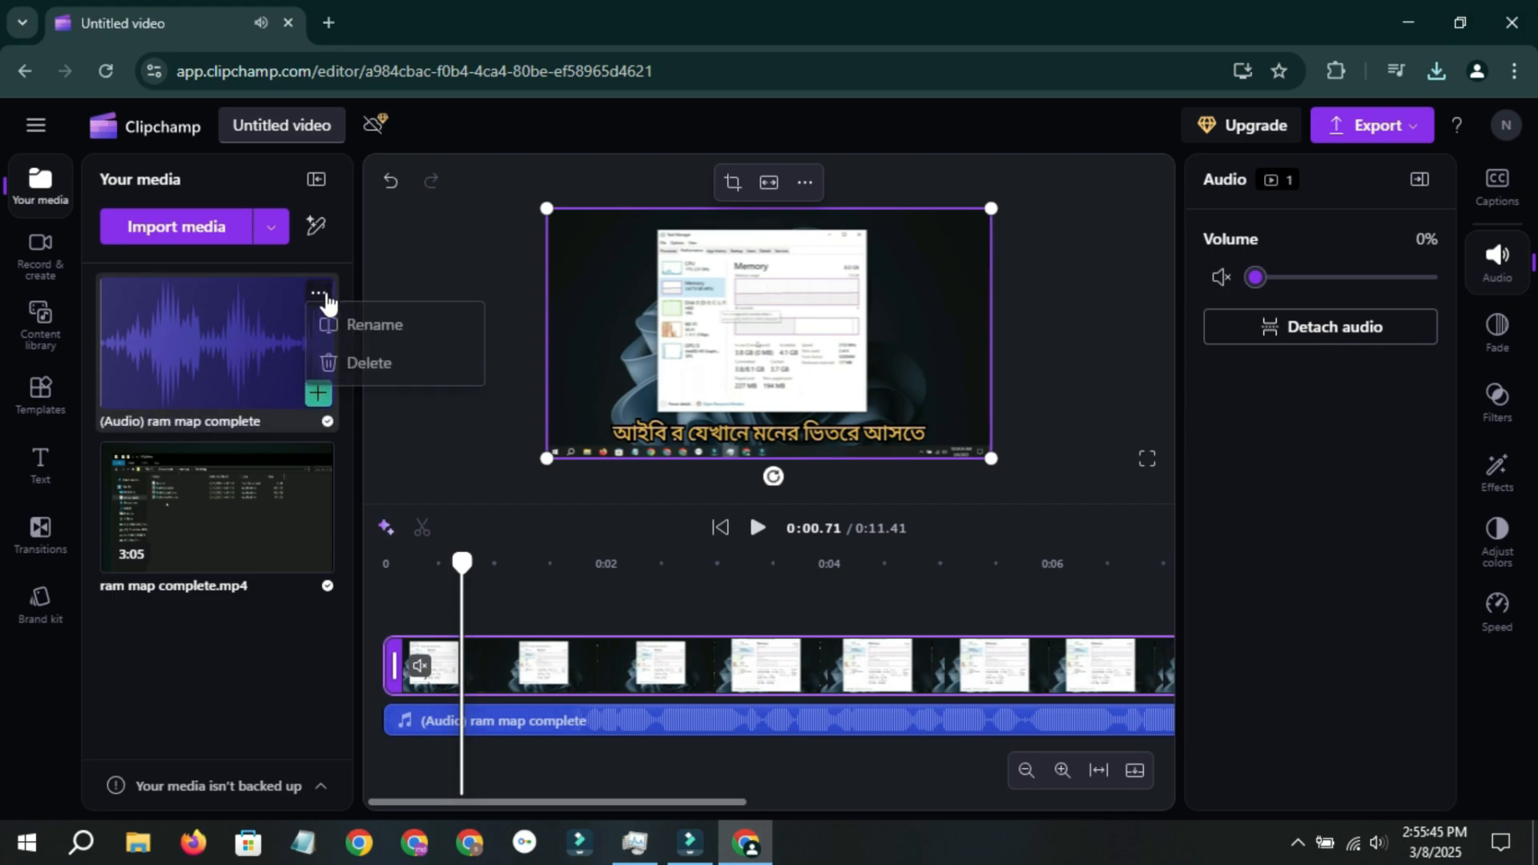
click(387, 370)
click(891, 541)
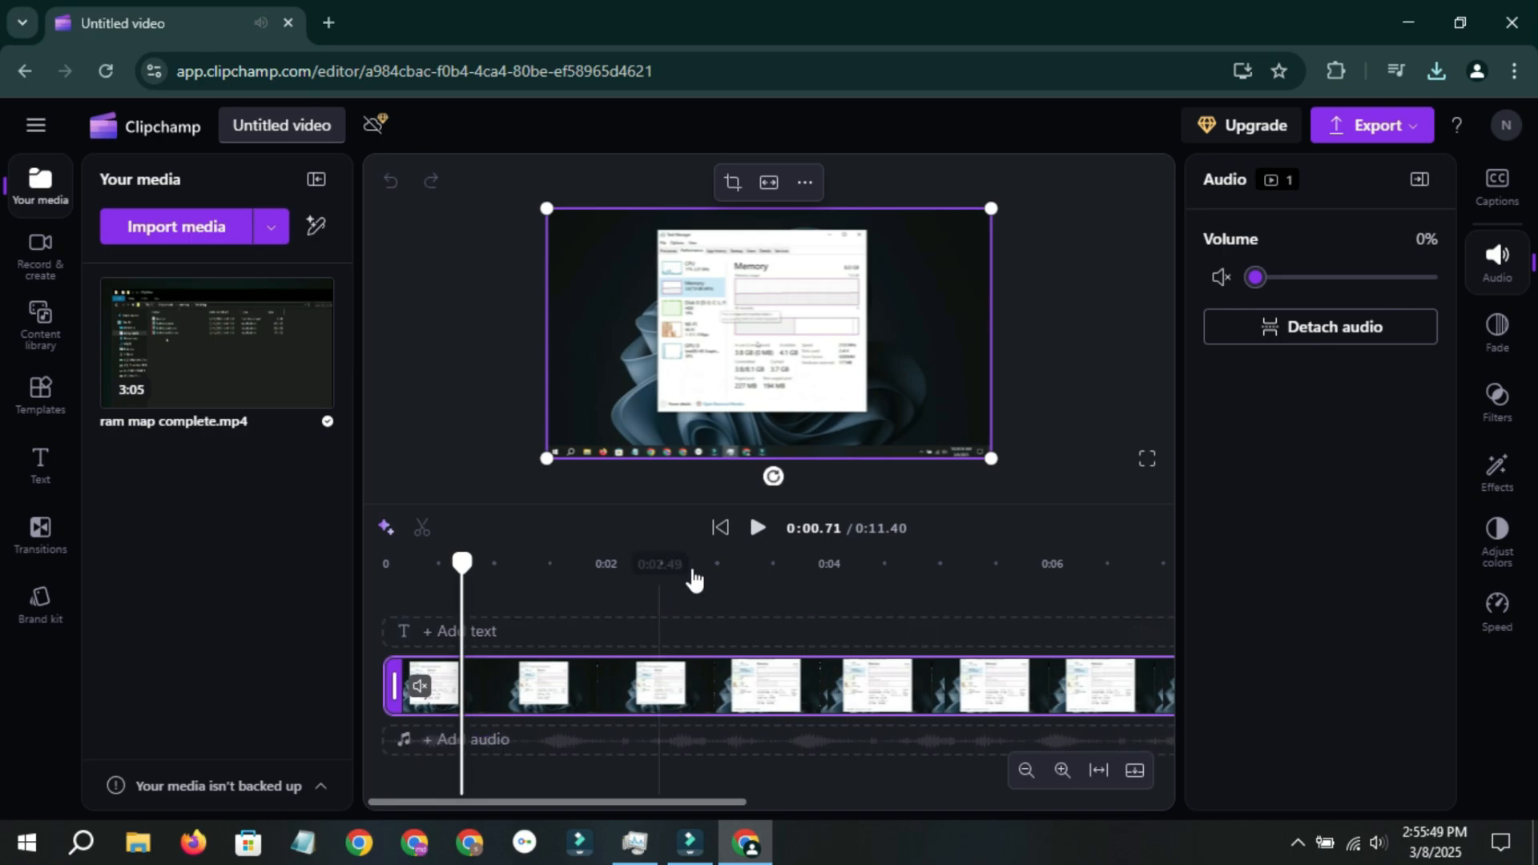
Try to unmute the video clip's audio from about 0:00.96 and preview the playback.
drag(618, 565, 490, 564)
right_click(600, 691)
mouse_move(762, 525)
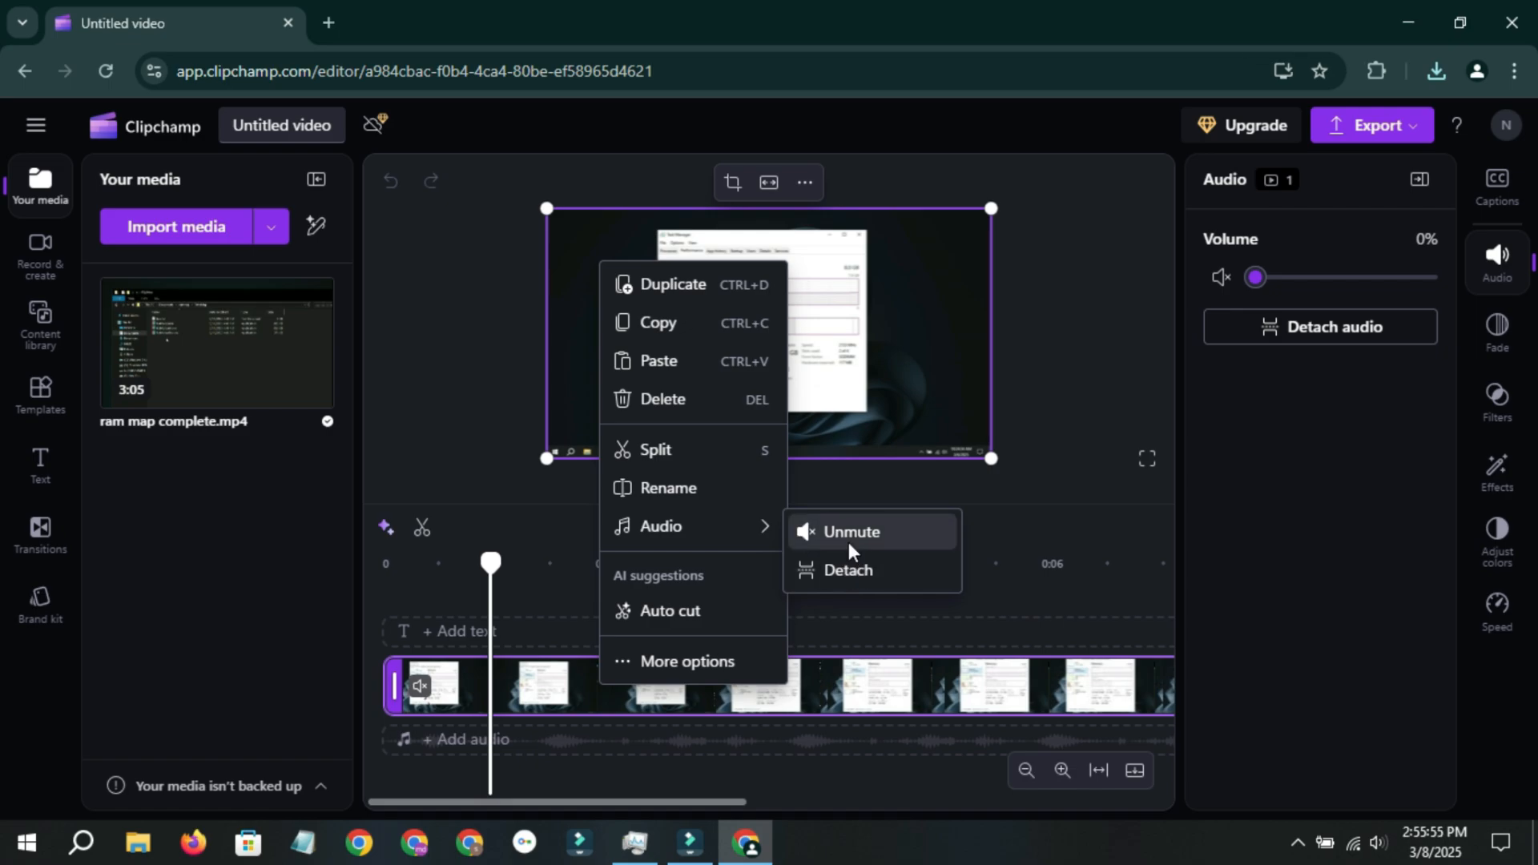
click(849, 532)
right_click(707, 691)
mouse_move(857, 533)
click(981, 537)
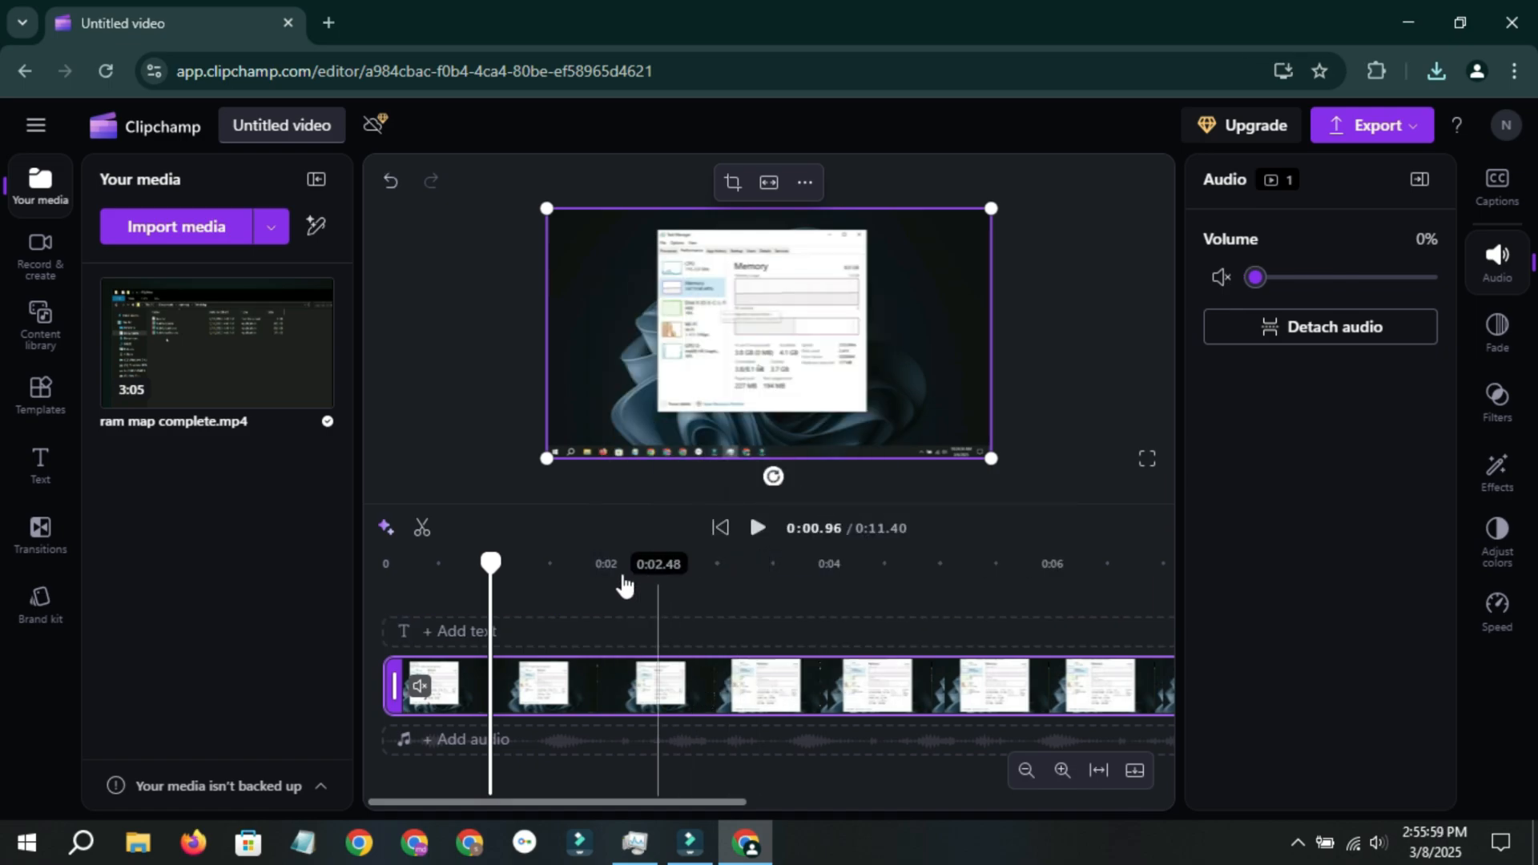
click(757, 527)
click(757, 527)
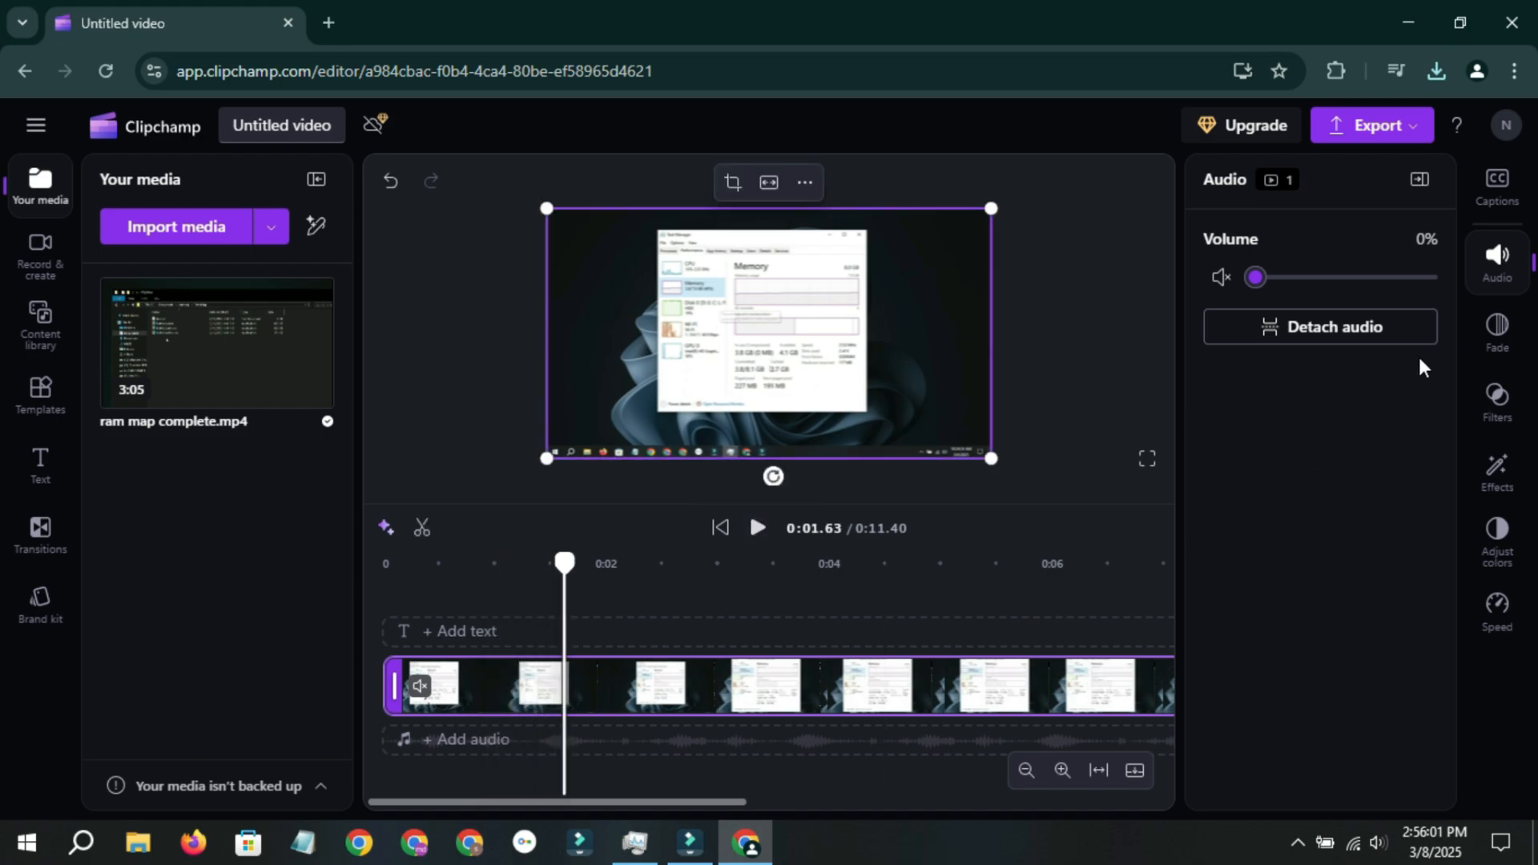
Try a volume of 200% on the video clip, preview it, and bring the volume back down to 0%.
drag(1287, 292, 1440, 291)
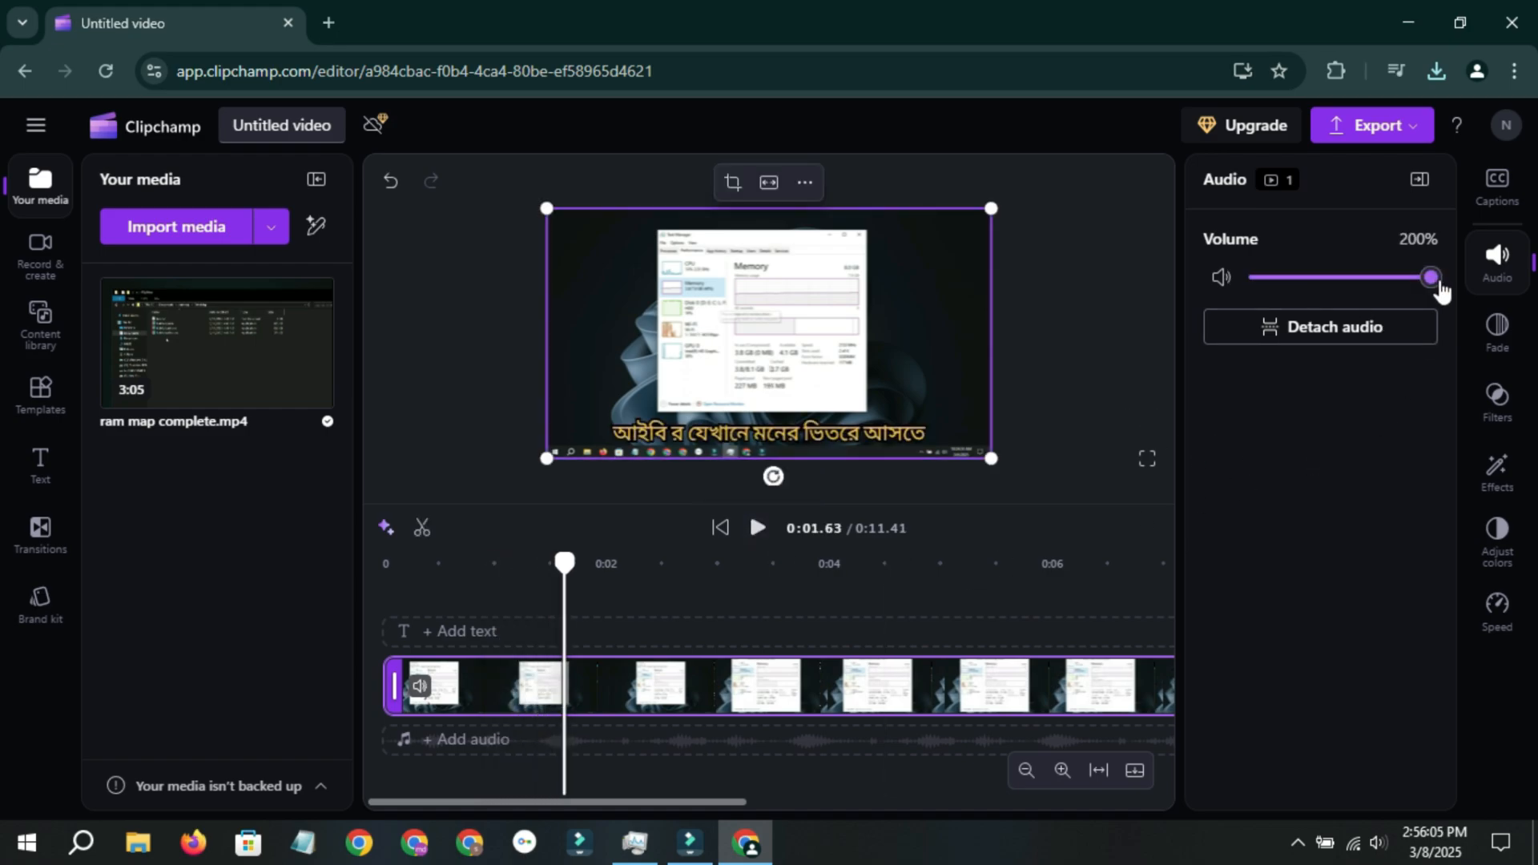
click(757, 529)
click(757, 528)
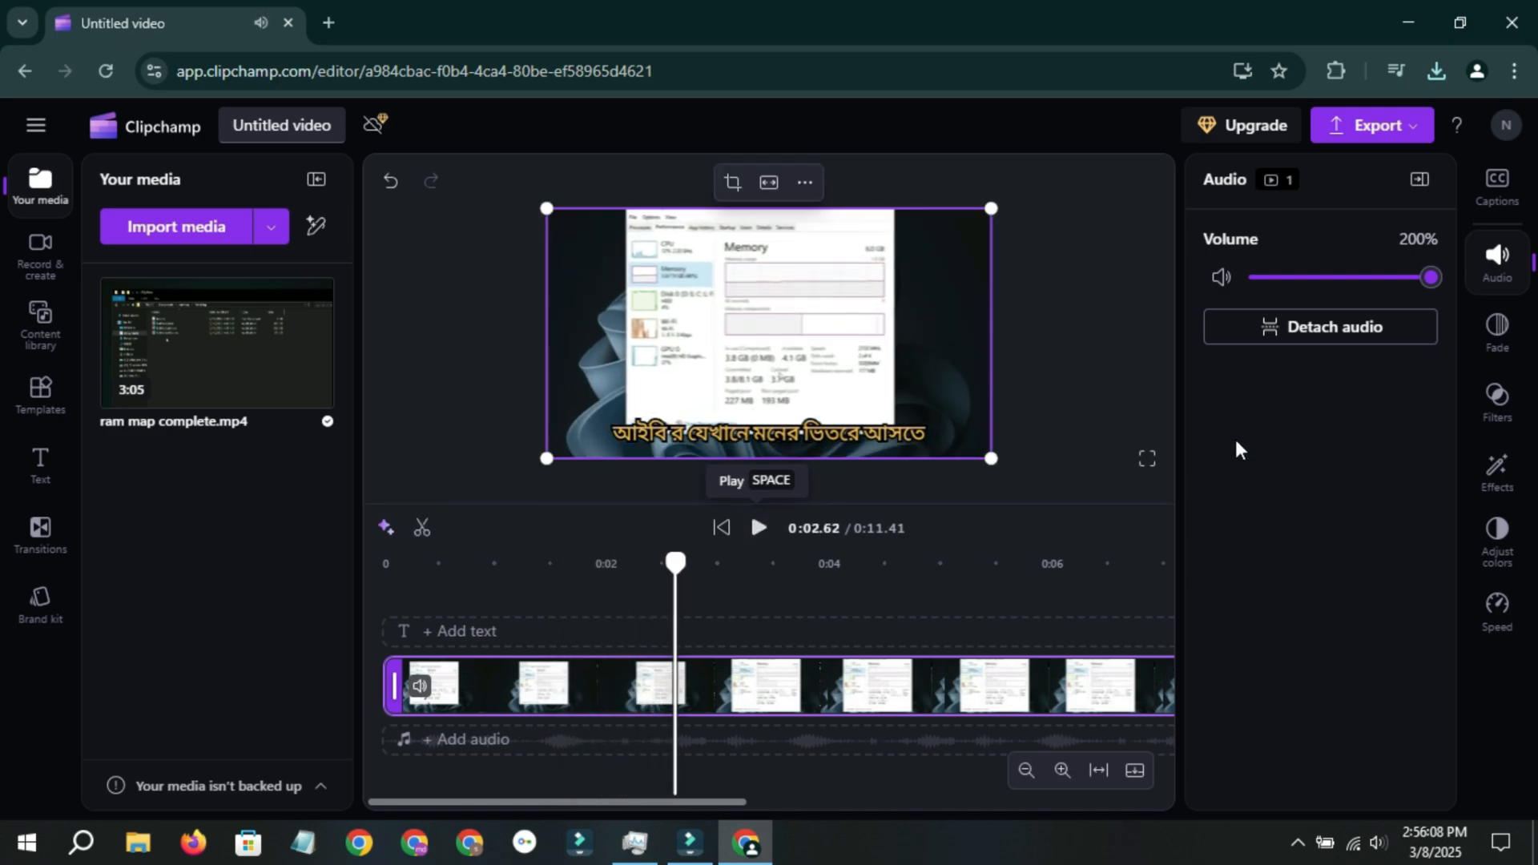
drag(1431, 277, 1143, 292)
Set the video clip's fade in to 2 s and preview it from the start of the timeline.
click(1497, 329)
click(603, 566)
drag(603, 566, 309, 566)
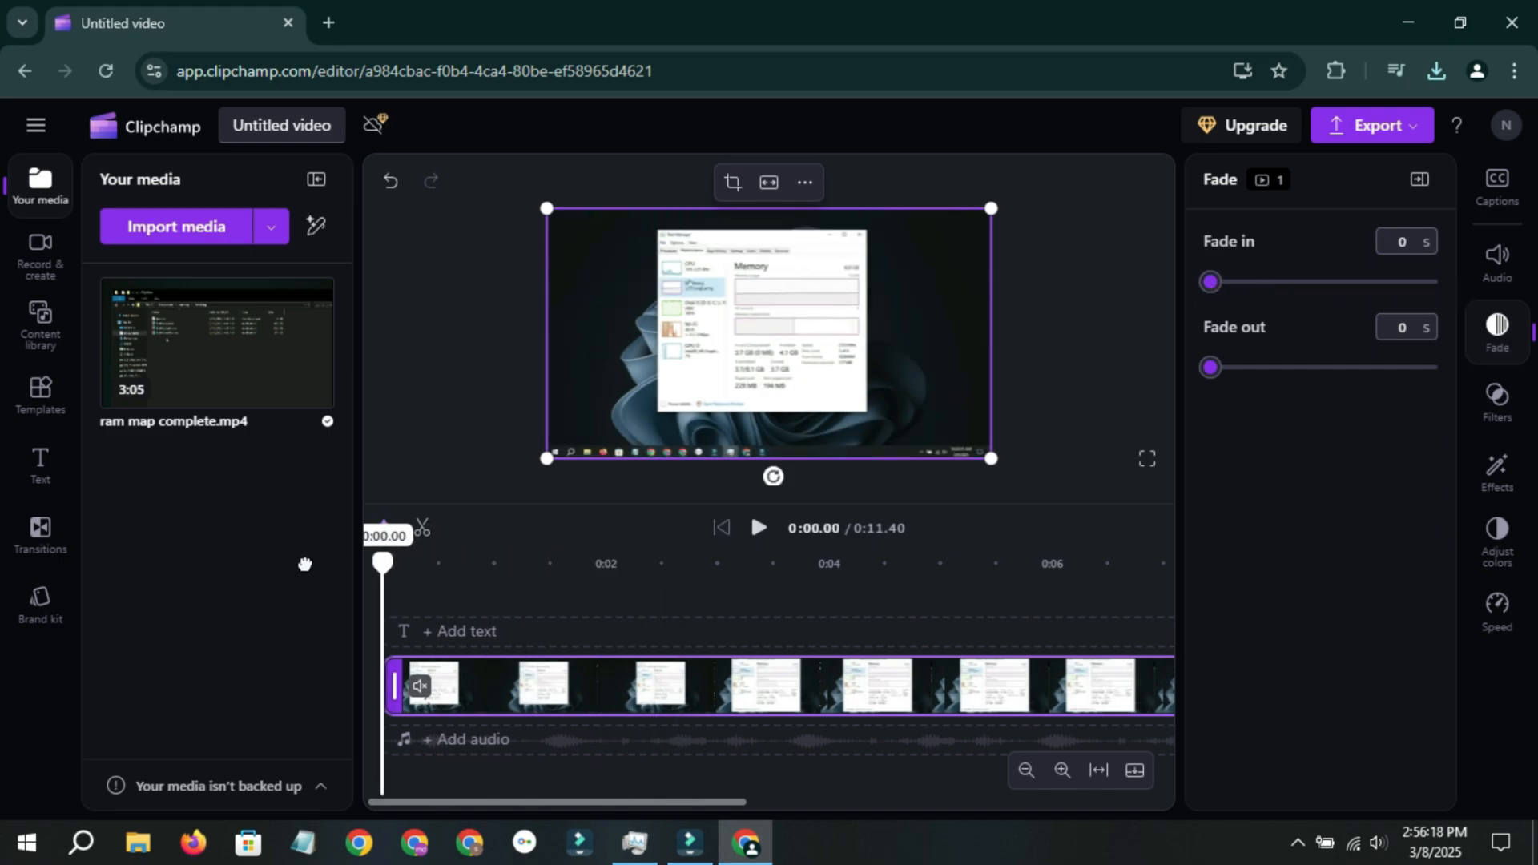
drag(1242, 293, 1435, 289)
click(758, 529)
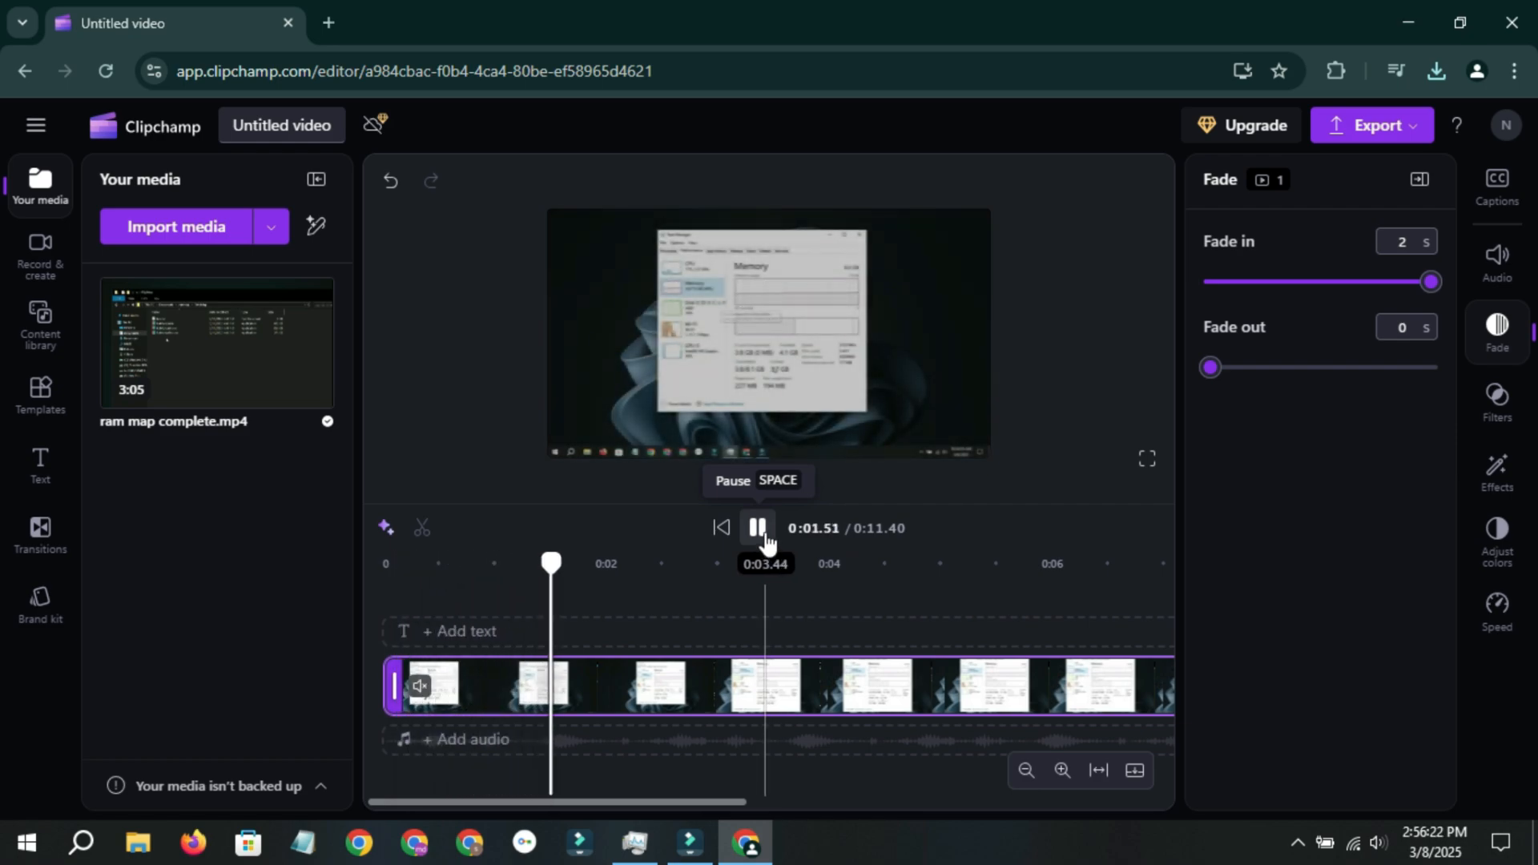
click(758, 529)
Set the video clip's fade out to 2 s and preview the end of the clip.
drag(1211, 367, 1451, 381)
drag(713, 805, 1102, 798)
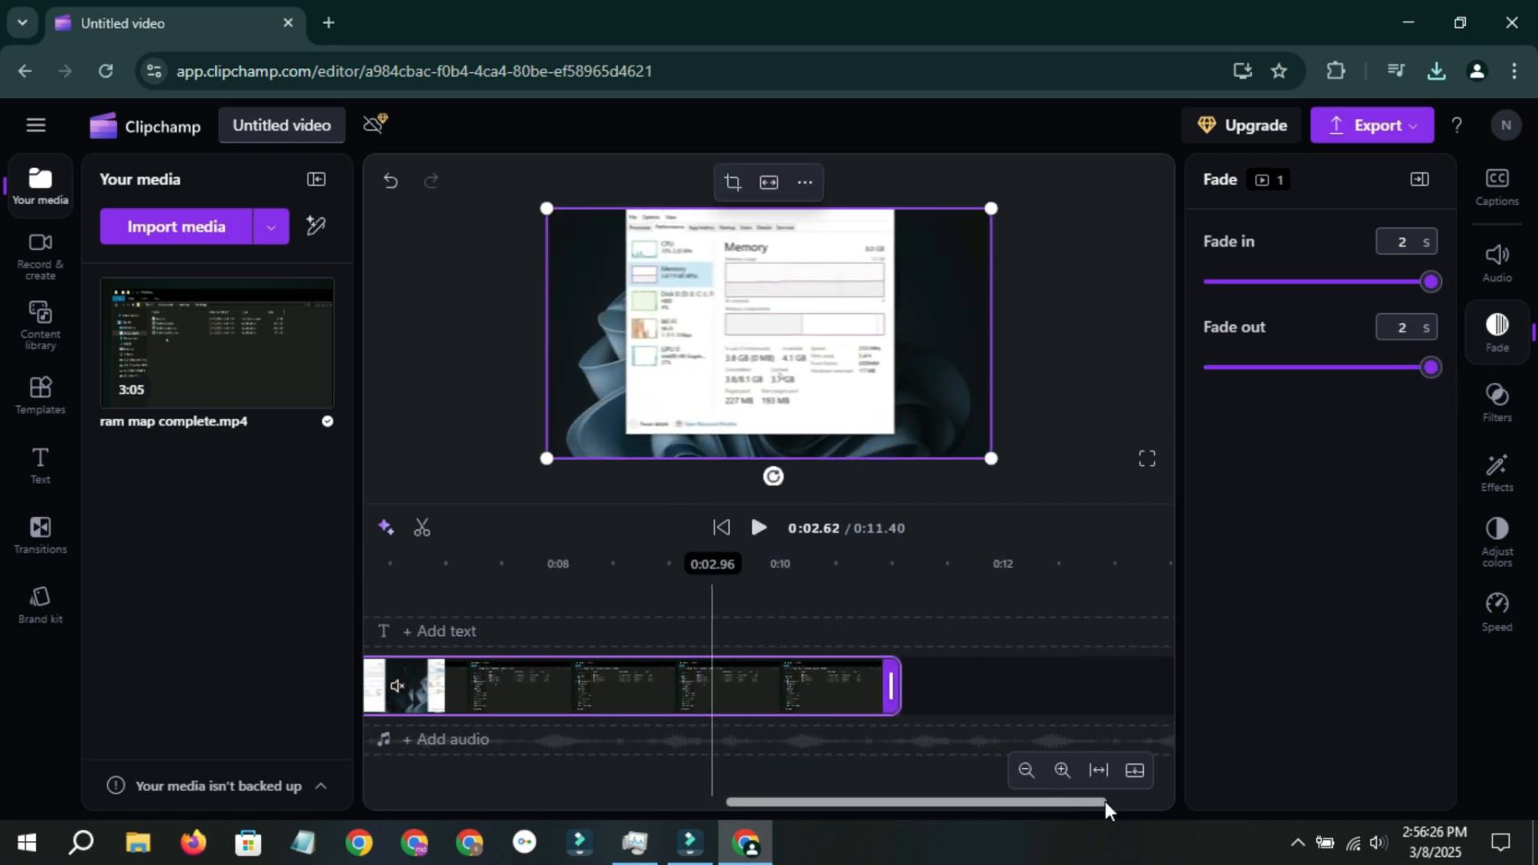
click(665, 565)
click(758, 527)
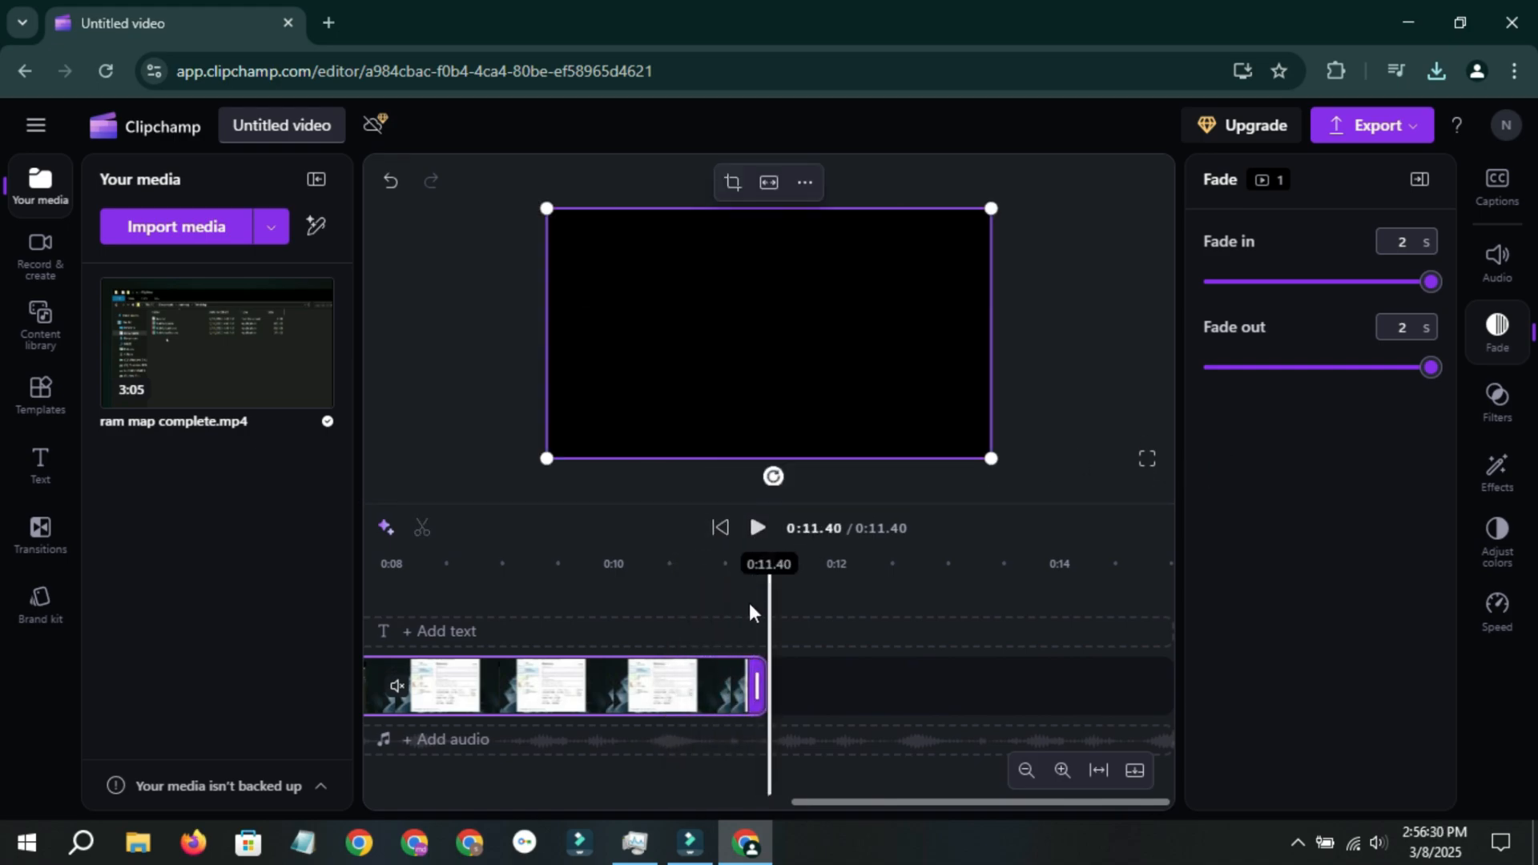
Open the filter options for the video clip.
click(1489, 400)
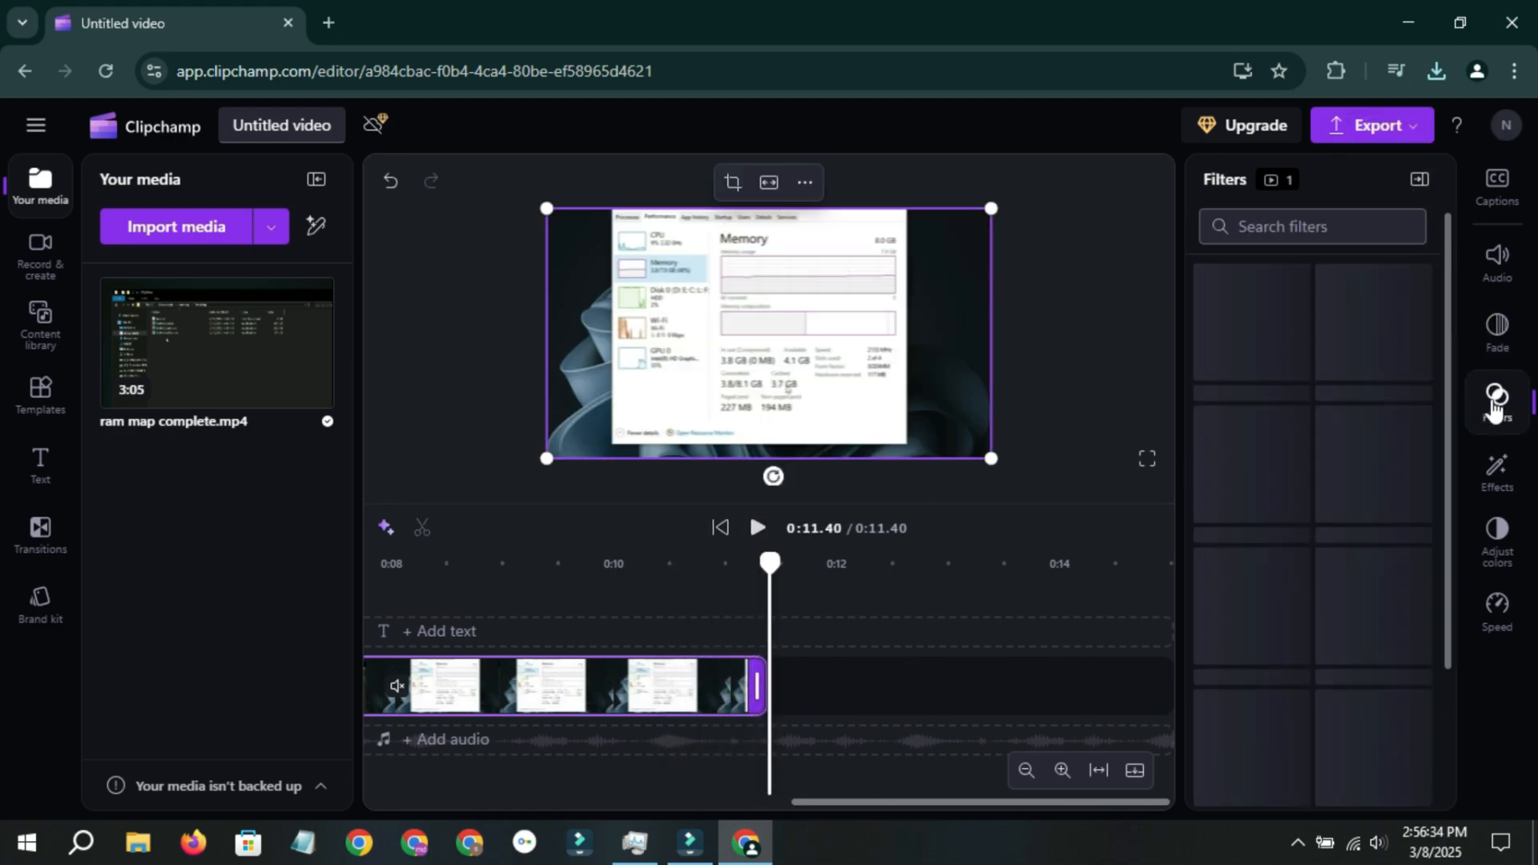
drag(941, 805, 894, 801)
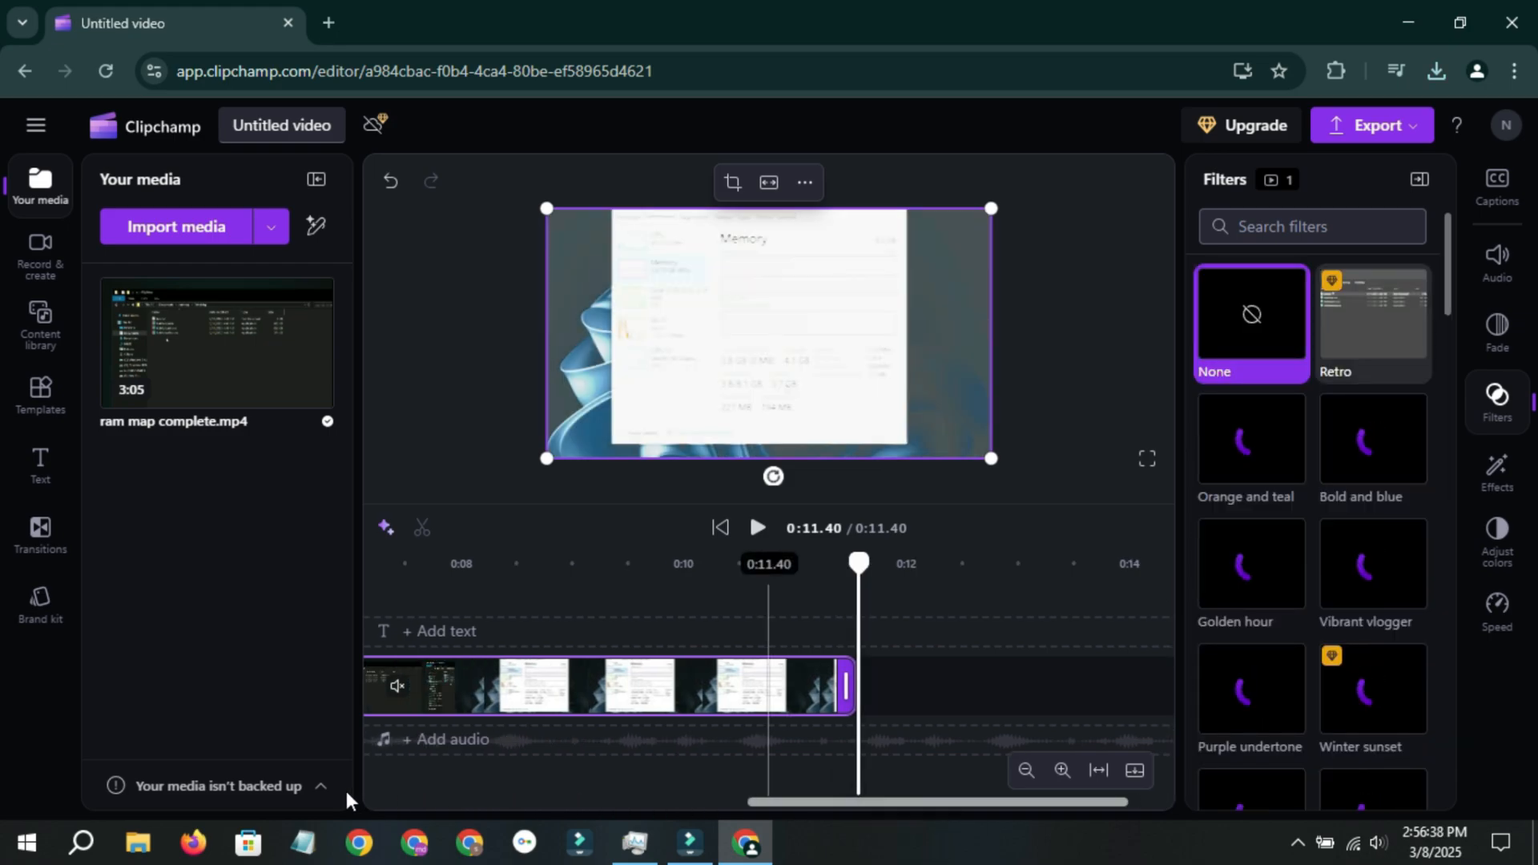
click(502, 801)
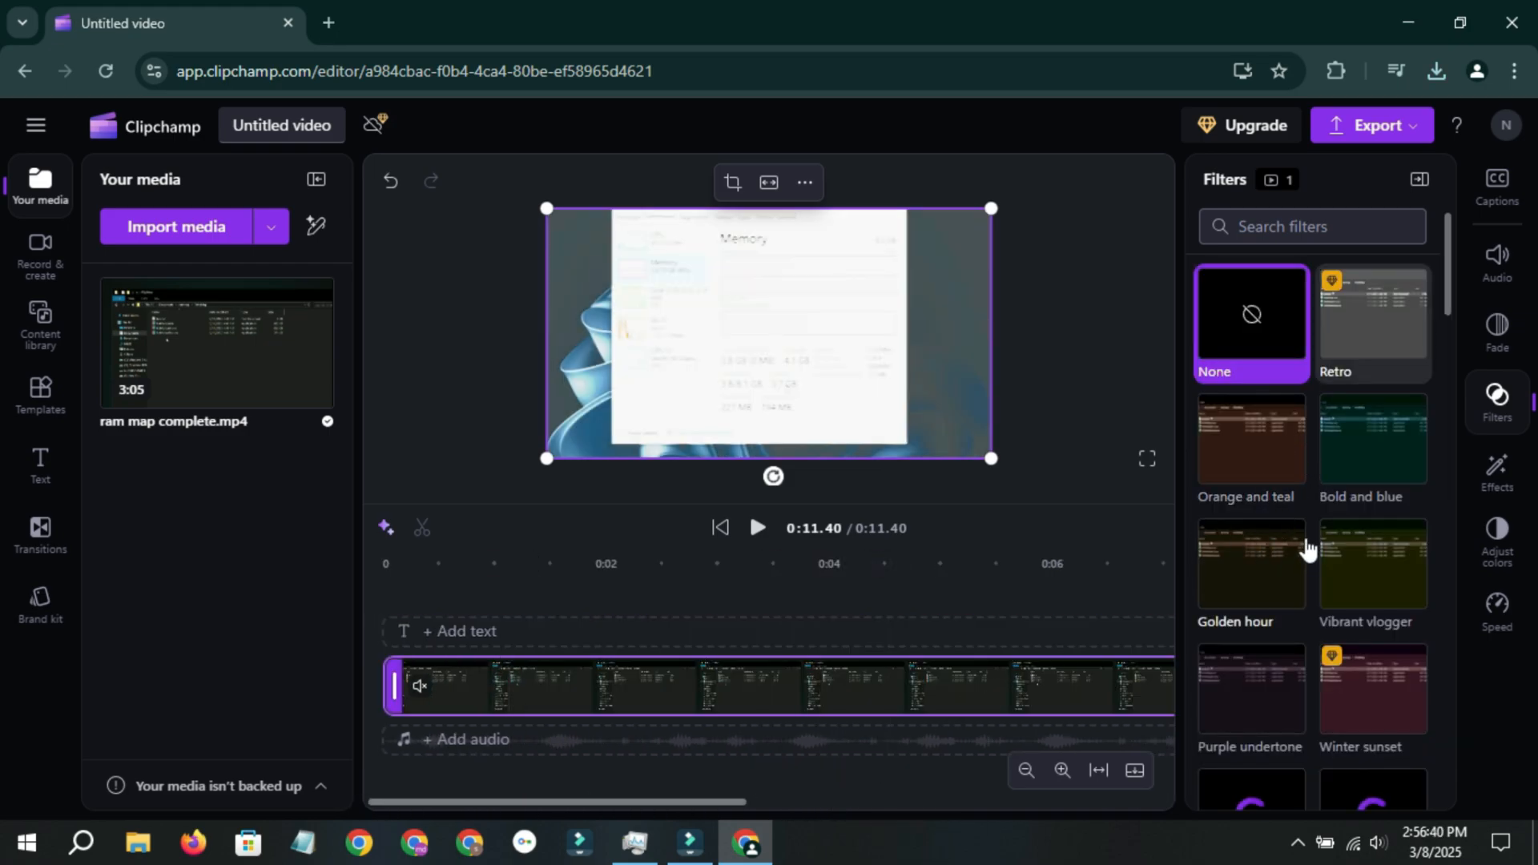